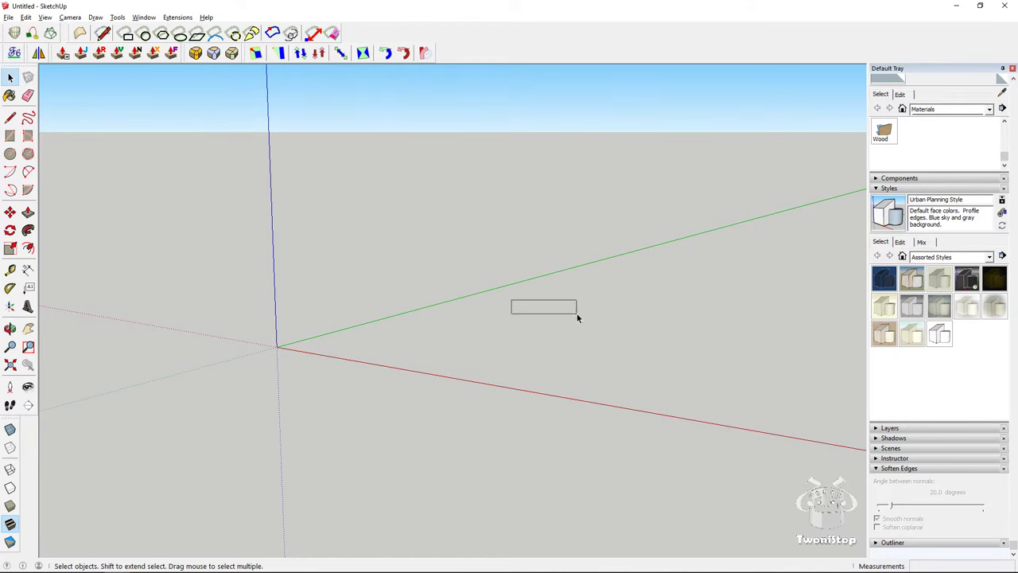
{"action": "middle_click_drag", "start_coordinate": [447, 329], "coordinate": [432, 271]}
{"action": "key", "text": "a"}
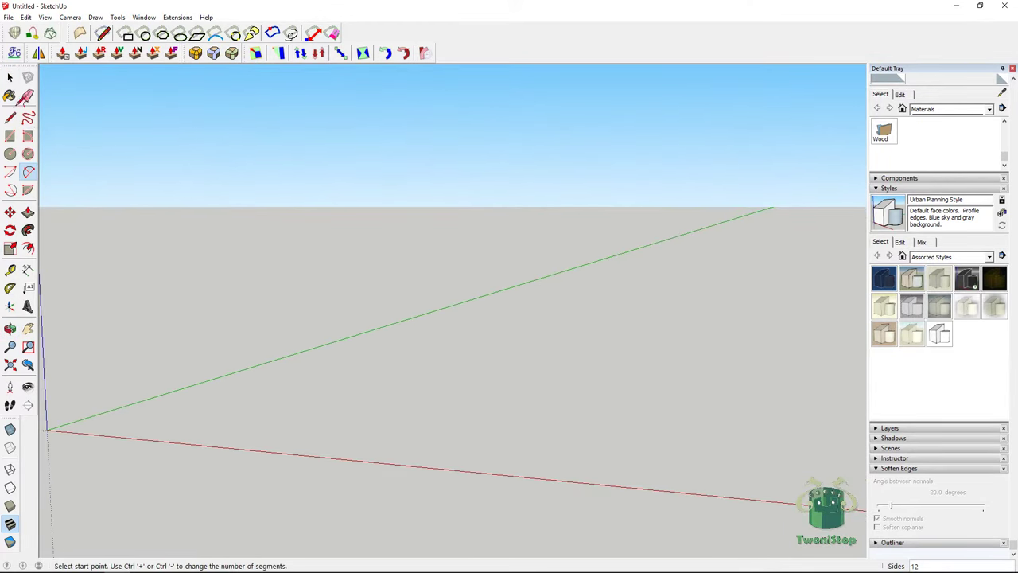
{"action": "left_click", "coordinate": [15, 77]}
{"action": "left_click", "coordinate": [328, 286]}
{"action": "key", "text": "Escape"}
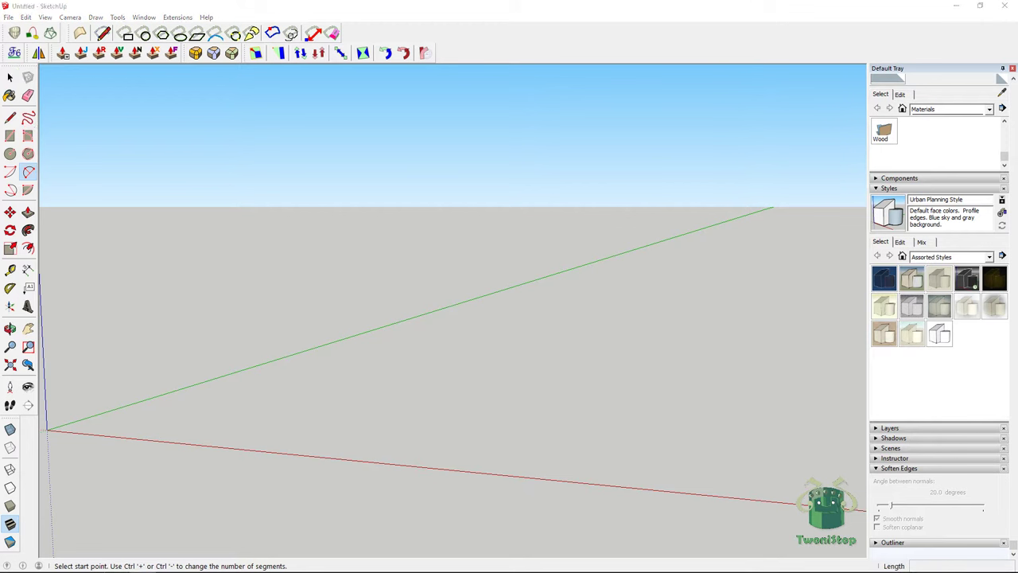
{"action": "left_click", "coordinate": [52, 115]}
{"action": "left_click", "coordinate": [10, 77]}
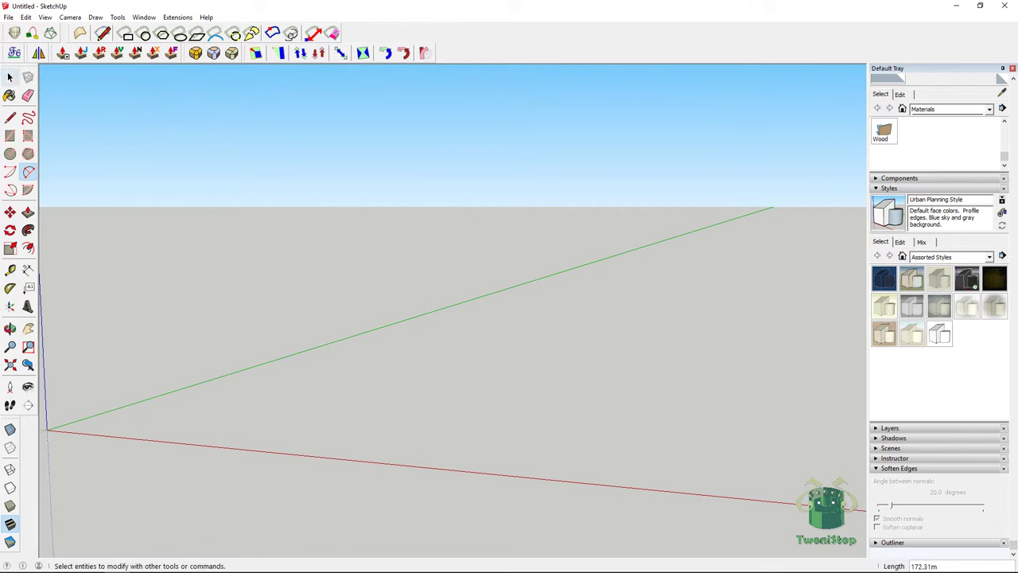
{"action": "middle_click_drag", "start_coordinate": [403, 405], "coordinate": [466, 397]}
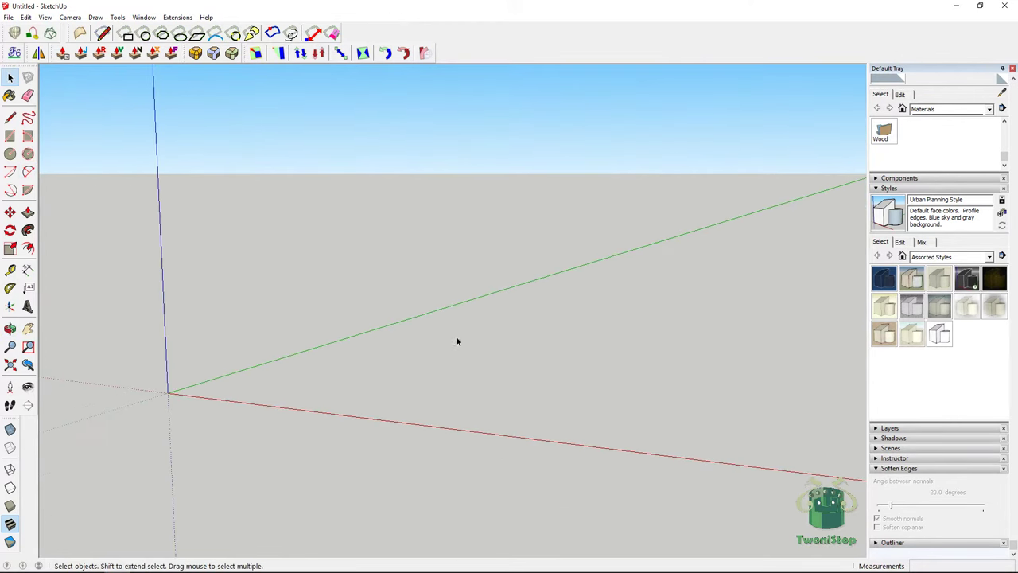
Turn on the display of shadows in the model view
{"action": "middle_click_drag", "start_coordinate": [239, 159], "coordinate": [207, 112]}
{"action": "left_click", "coordinate": [46, 18]}
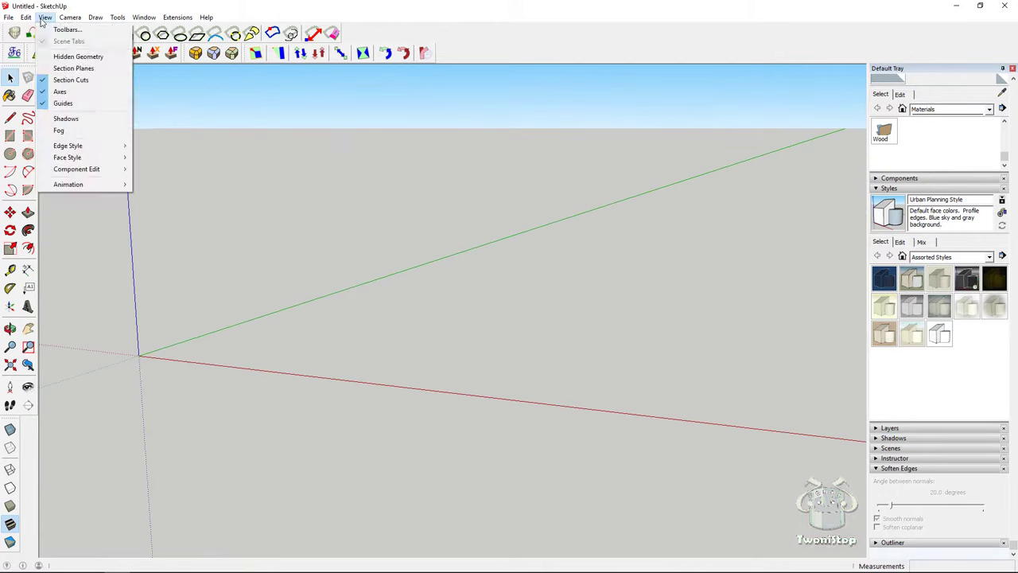
{"action": "left_click", "coordinate": [79, 118]}
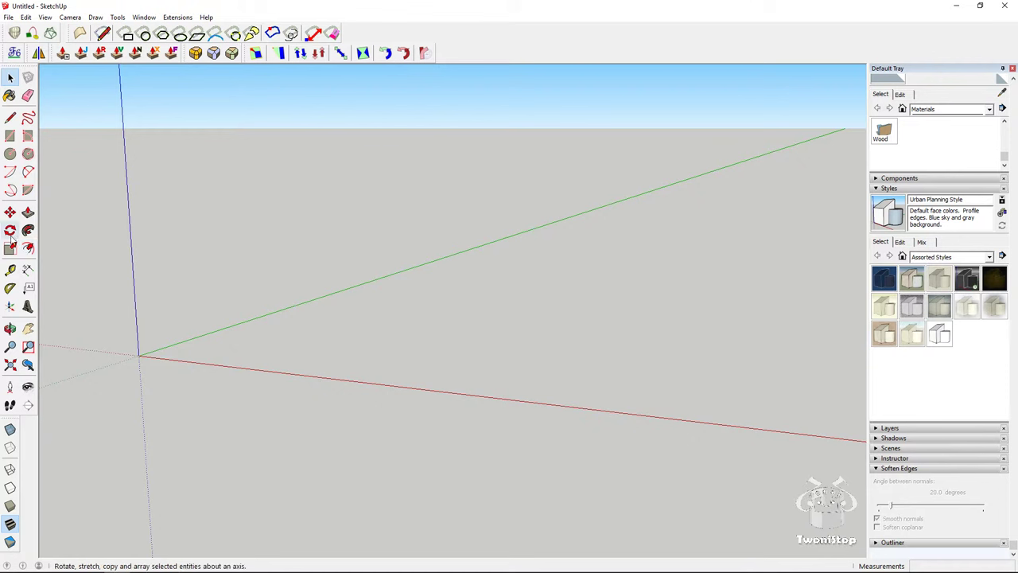
Draw a rectangle on the ground between the red and green axes and push/pull it up about 51 m into a box
{"action": "left_click", "coordinate": [9, 137]}
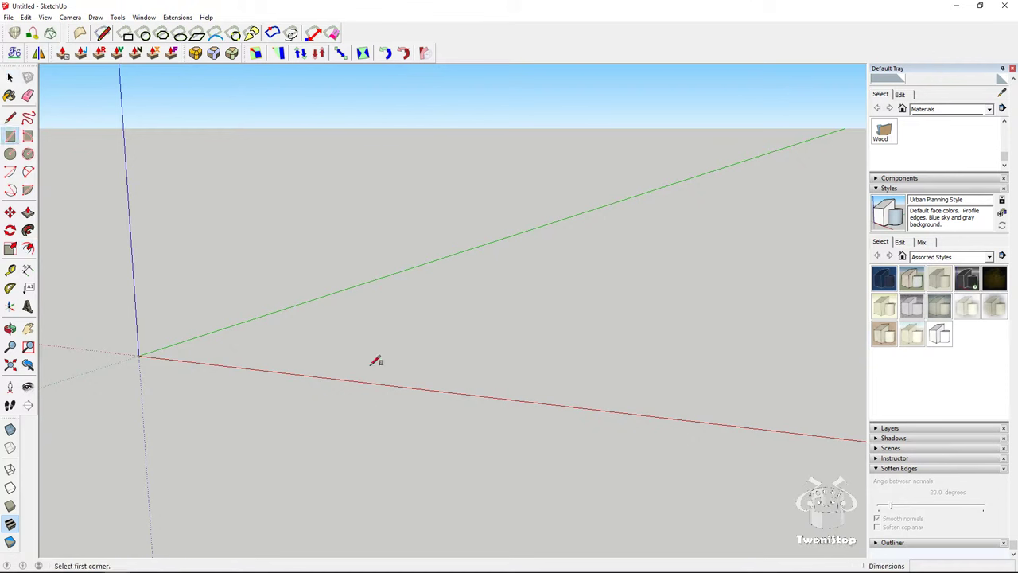
{"action": "left_click", "coordinate": [350, 342]}
{"action": "left_click", "coordinate": [601, 319]}
{"action": "left_click", "coordinate": [28, 213]}
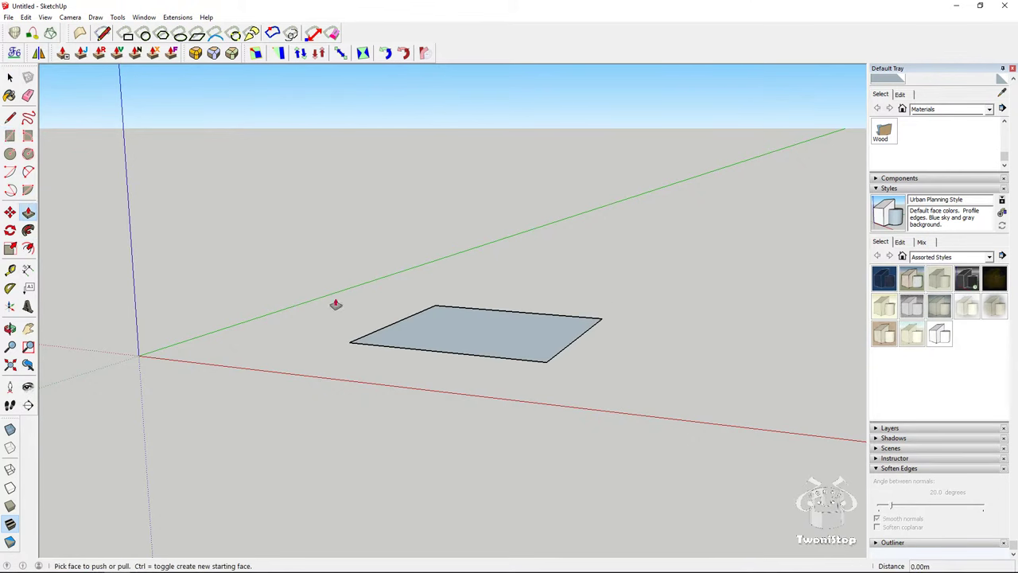
{"action": "left_click", "coordinate": [513, 332]}
{"action": "middle_click_drag", "start_coordinate": [323, 305], "coordinate": [311, 163]}
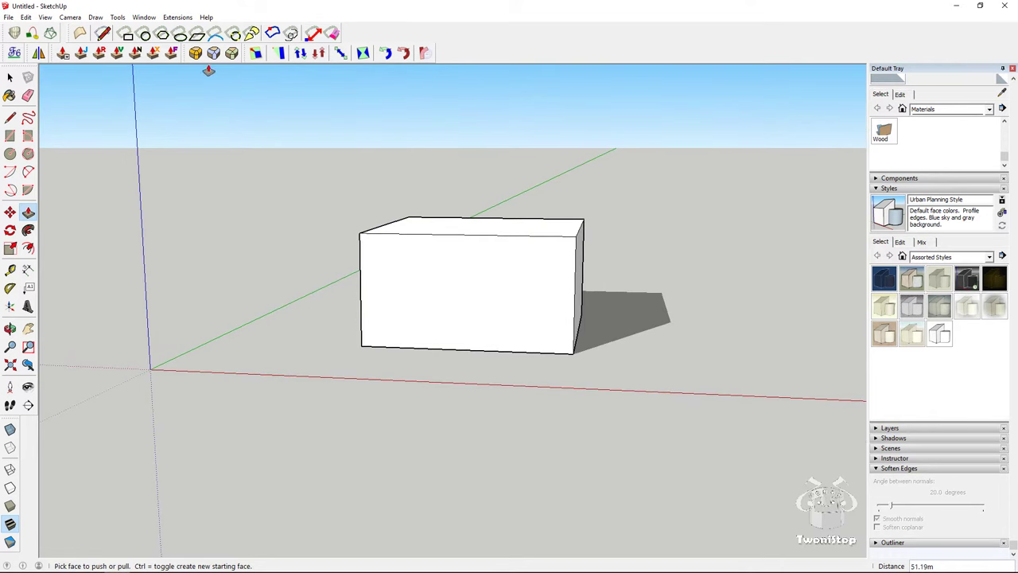
{"action": "middle_click_drag", "start_coordinate": [364, 277], "coordinate": [532, 344]}
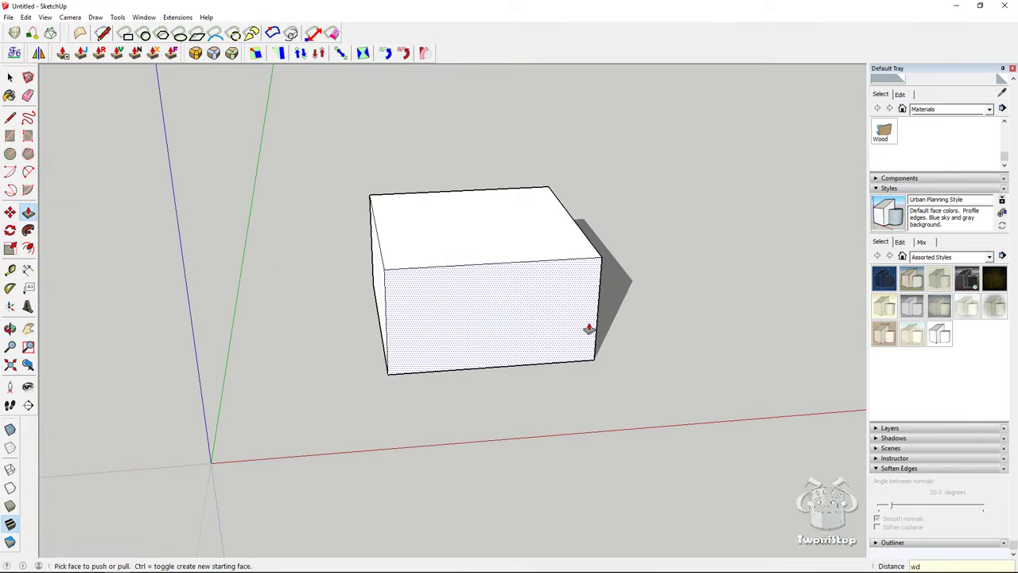
{"action": "middle_click_drag", "start_coordinate": [641, 318], "coordinate": [780, 126]}
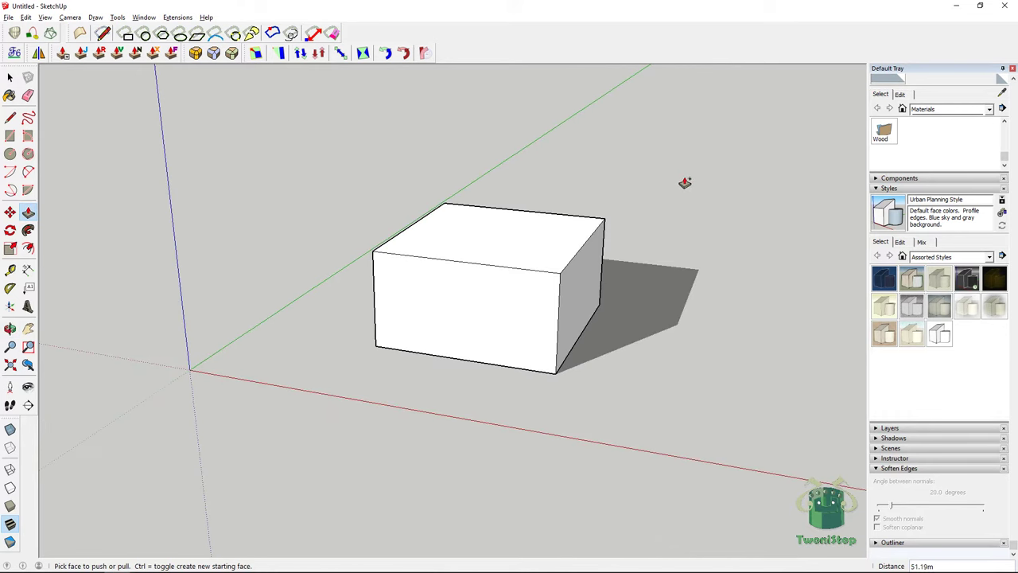
{"action": "middle_click_drag", "start_coordinate": [684, 182], "coordinate": [657, 266]}
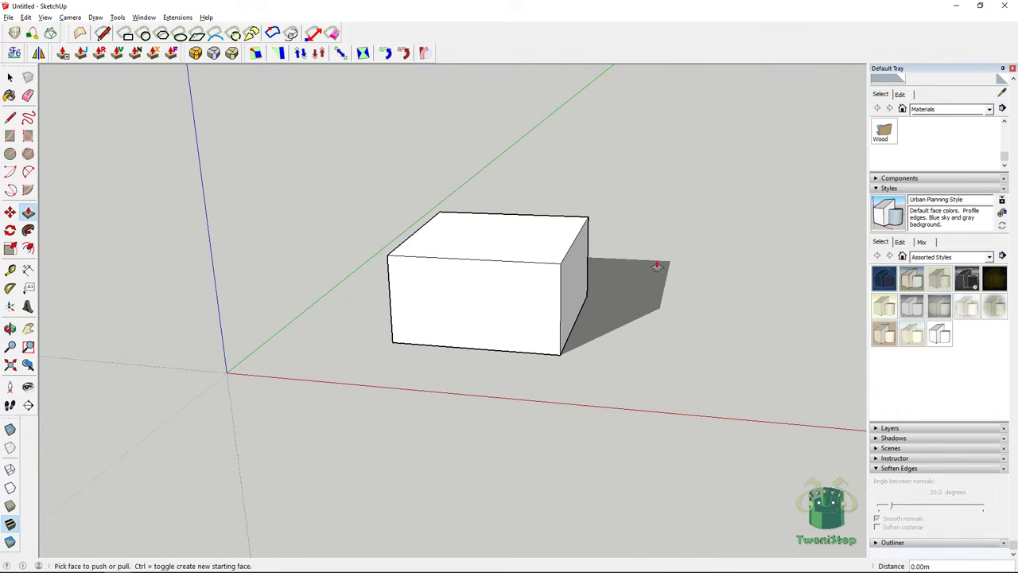
Turn the fog display on to see its effect on the box, and turn it off again
{"action": "left_click", "coordinate": [51, 18]}
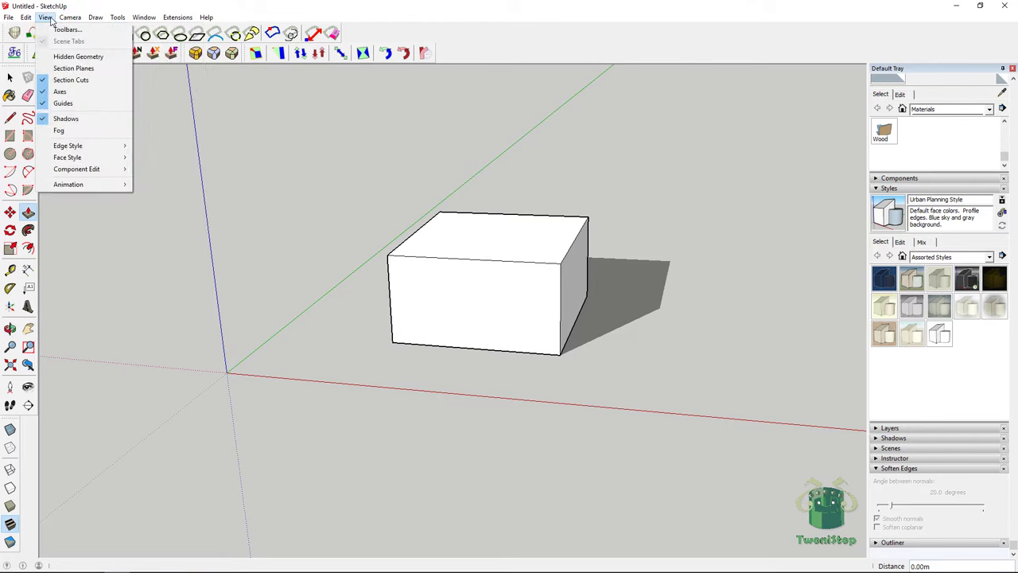
{"action": "left_click", "coordinate": [82, 133]}
{"action": "left_click", "coordinate": [46, 16]}
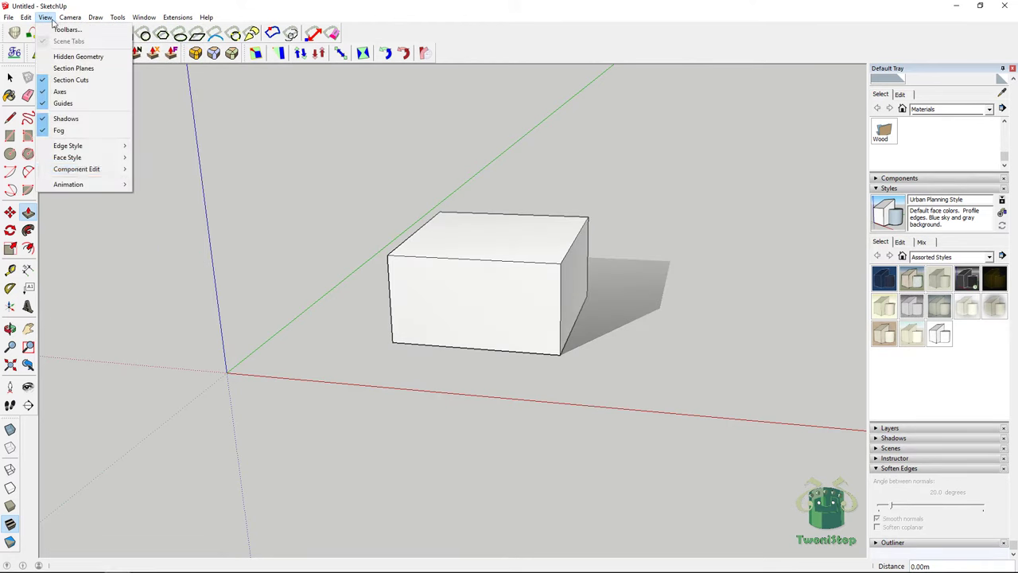
{"action": "left_click", "coordinate": [68, 131]}
Collapse the Soften Edges settings
{"action": "left_click", "coordinate": [46, 17]}
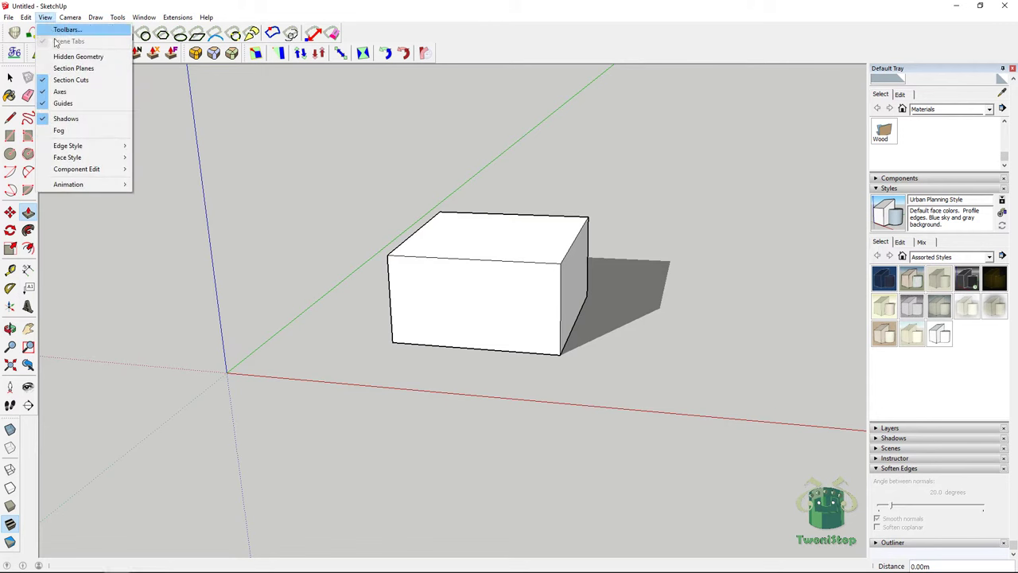
{"action": "mouse_move", "coordinate": [102, 146]}
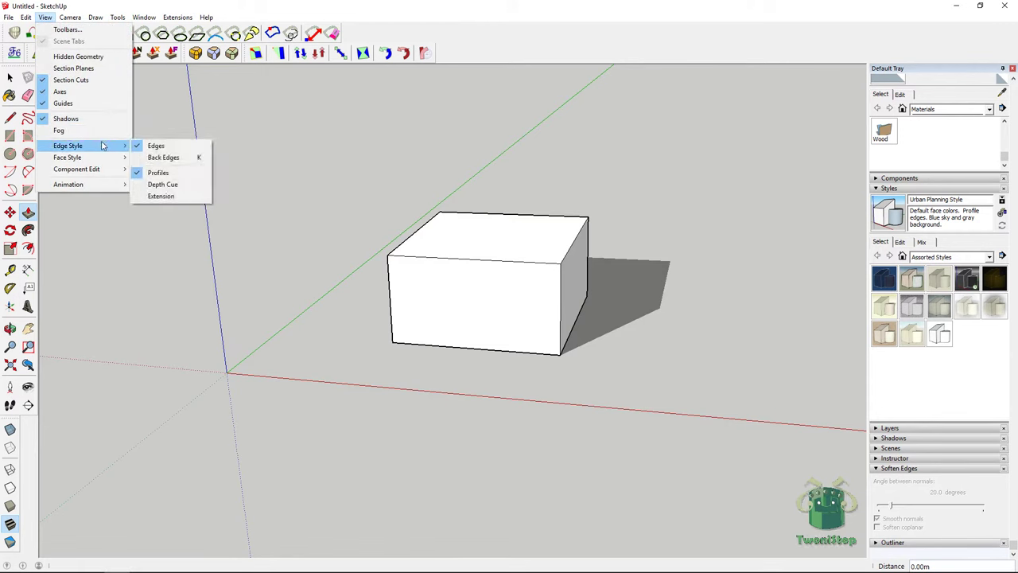
{"action": "left_click", "coordinate": [891, 470]}
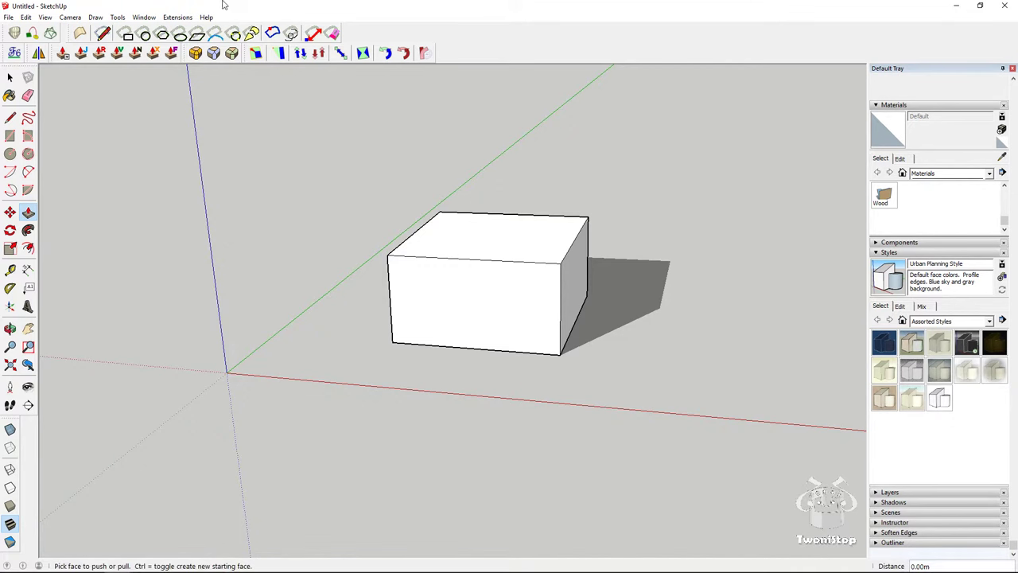
{"action": "left_click", "coordinate": [176, 20]}
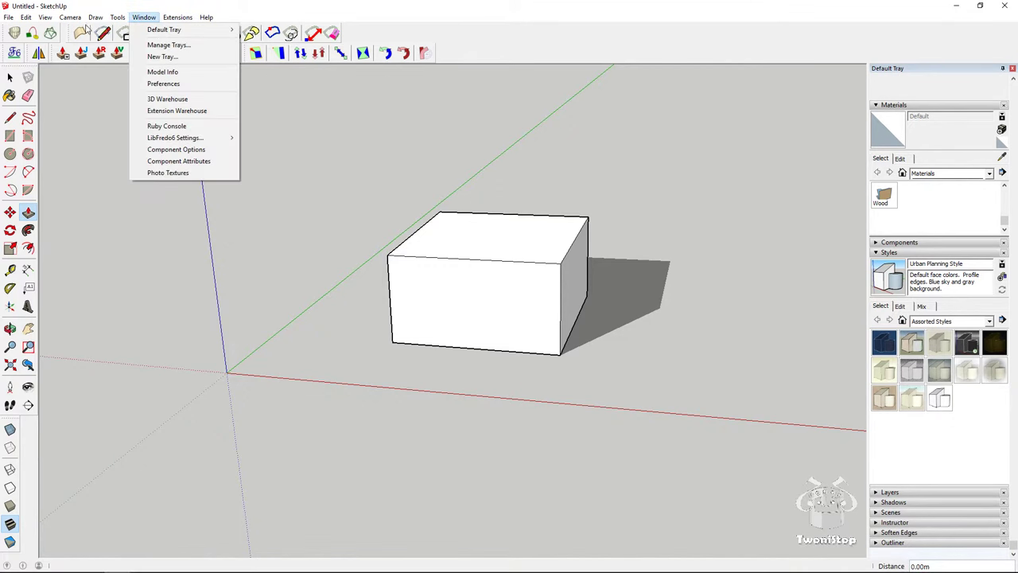
{"action": "mouse_move", "coordinate": [50, 19]}
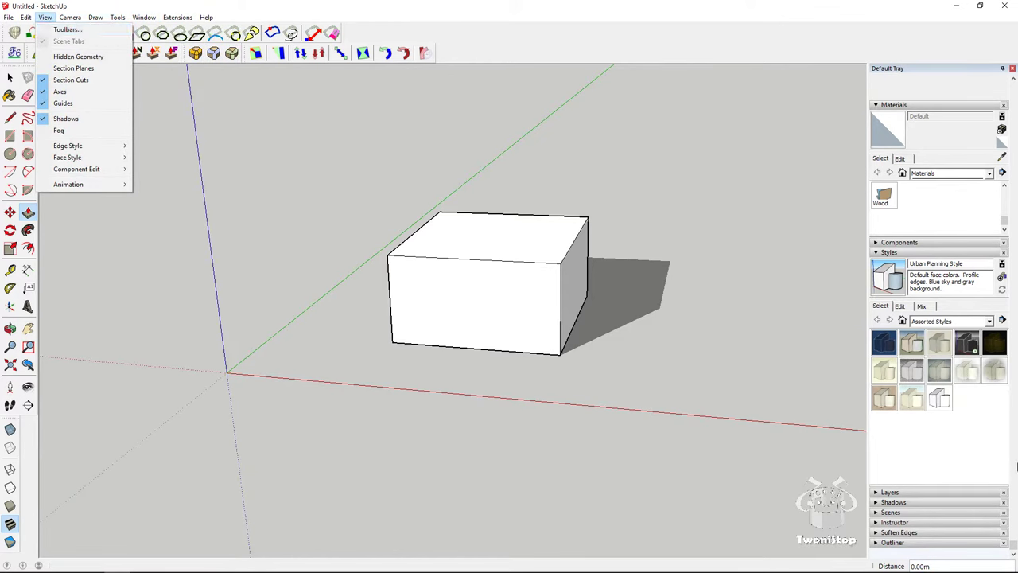
{"action": "left_click", "coordinate": [902, 533]}
{"action": "left_click", "coordinate": [903, 533]}
{"action": "left_click", "coordinate": [893, 469]}
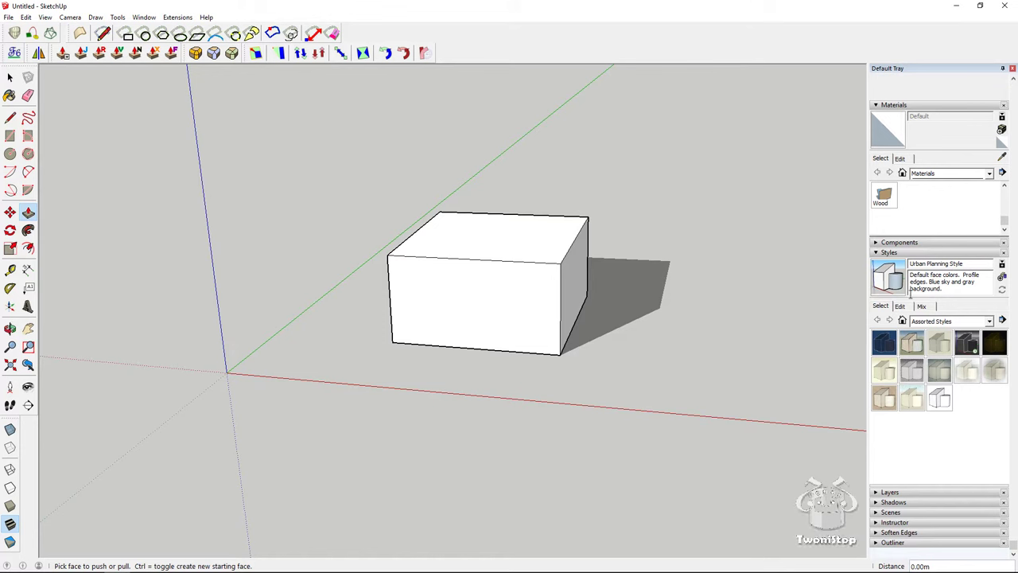
Turn off Profiles in the edge settings of the Urban Planning Style, and switch Edges off and on again
{"action": "left_click", "coordinate": [899, 306]}
{"action": "left_click", "coordinate": [878, 361]}
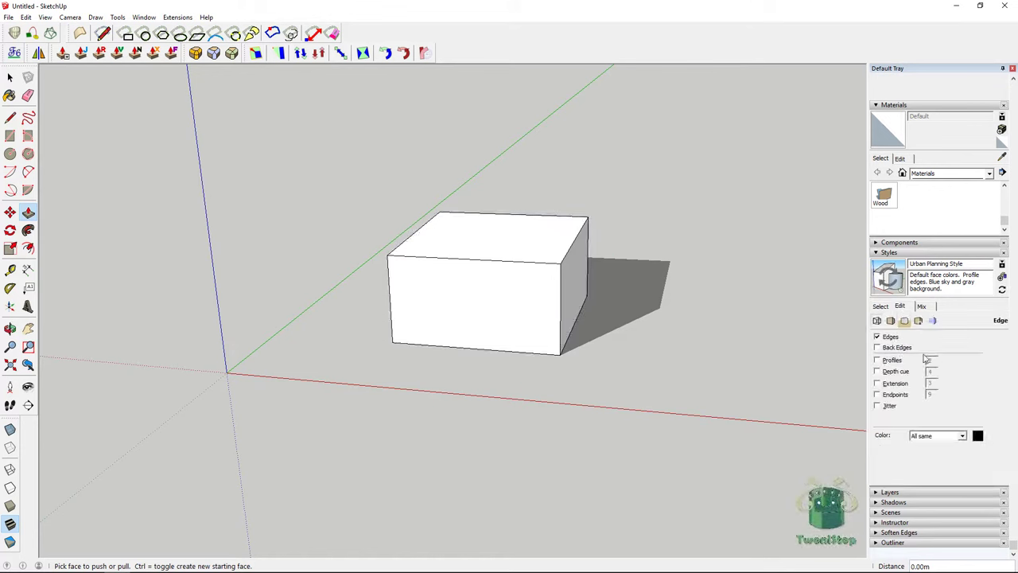
{"action": "left_click", "coordinate": [884, 338]}
{"action": "left_click", "coordinate": [884, 337]}
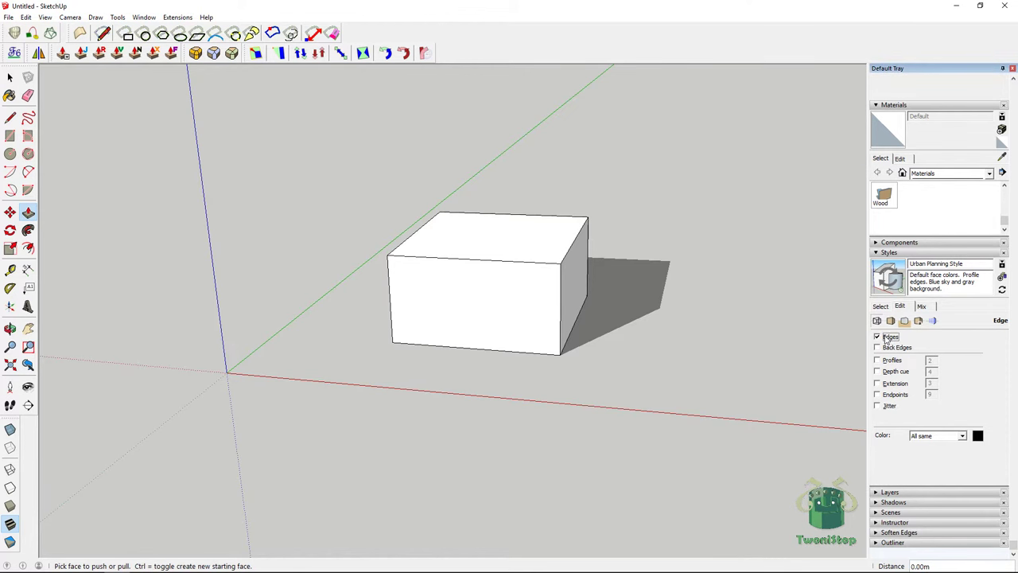
Select the whole box and place a copy of it about 131 m away, in front of the original
{"action": "middle_click_drag", "start_coordinate": [795, 334], "coordinate": [464, 255]}
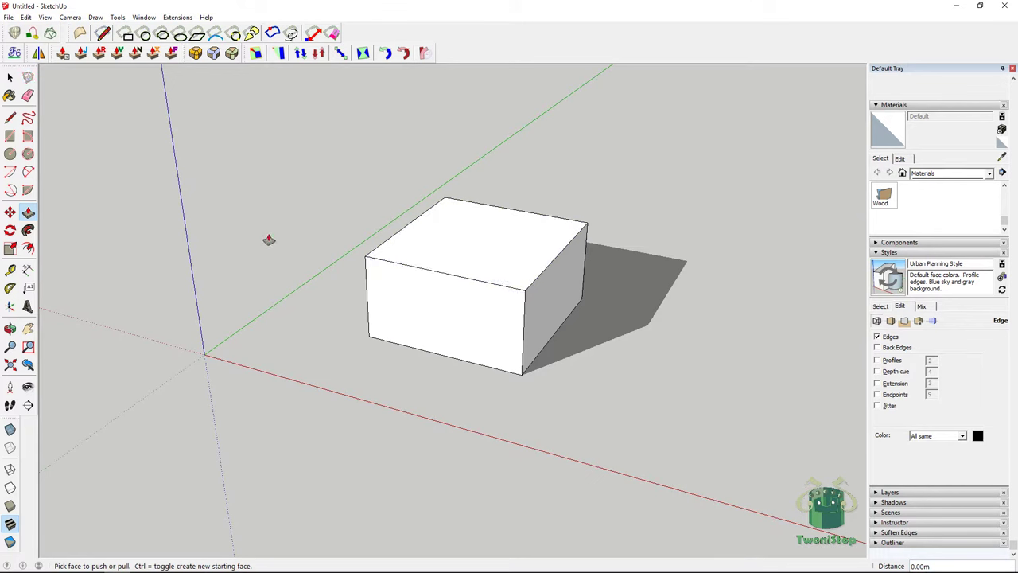
{"action": "left_click", "coordinate": [11, 135]}
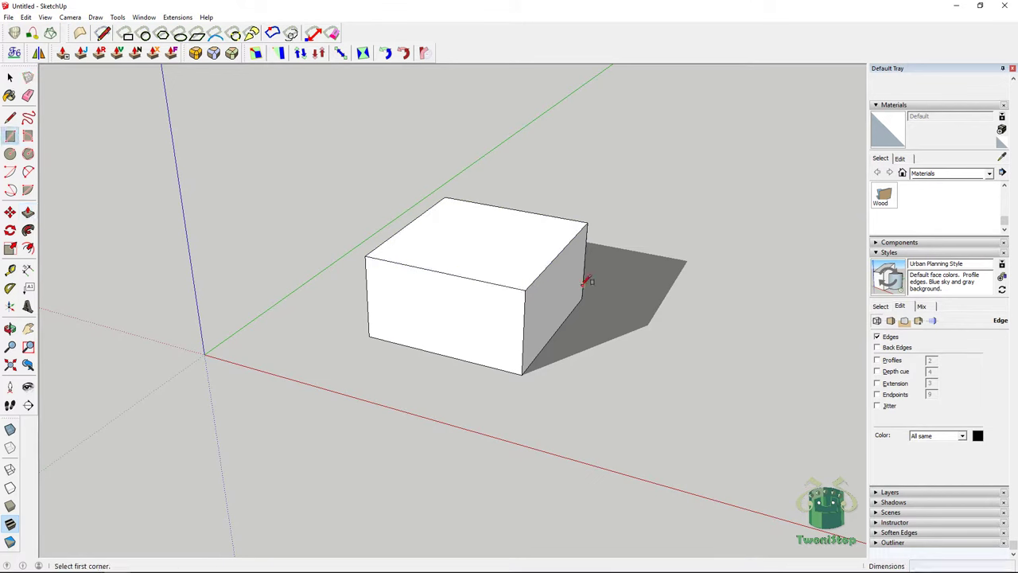
{"action": "left_click", "coordinate": [9, 76]}
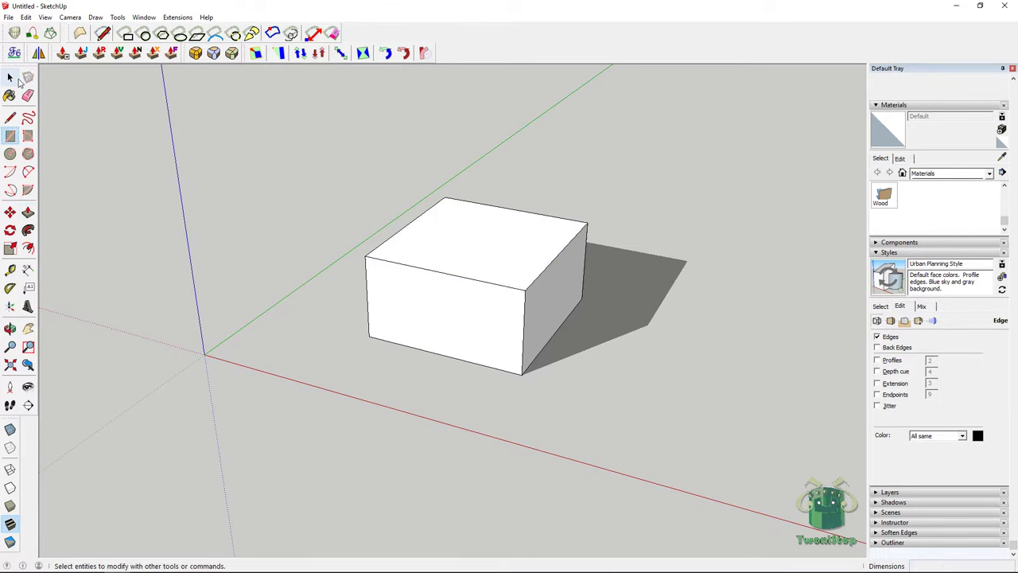
{"action": "triple_click", "coordinate": [516, 263]}
{"action": "triple_click", "coordinate": [516, 264]}
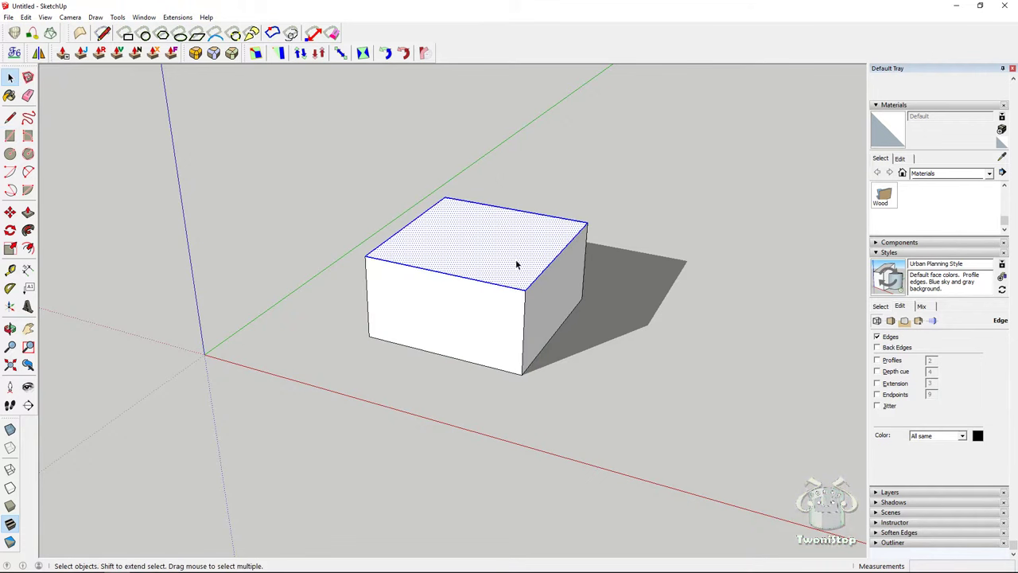
{"action": "key", "text": "m"}
{"action": "key", "text": "ctrl"}
{"action": "left_click", "coordinate": [461, 257]}
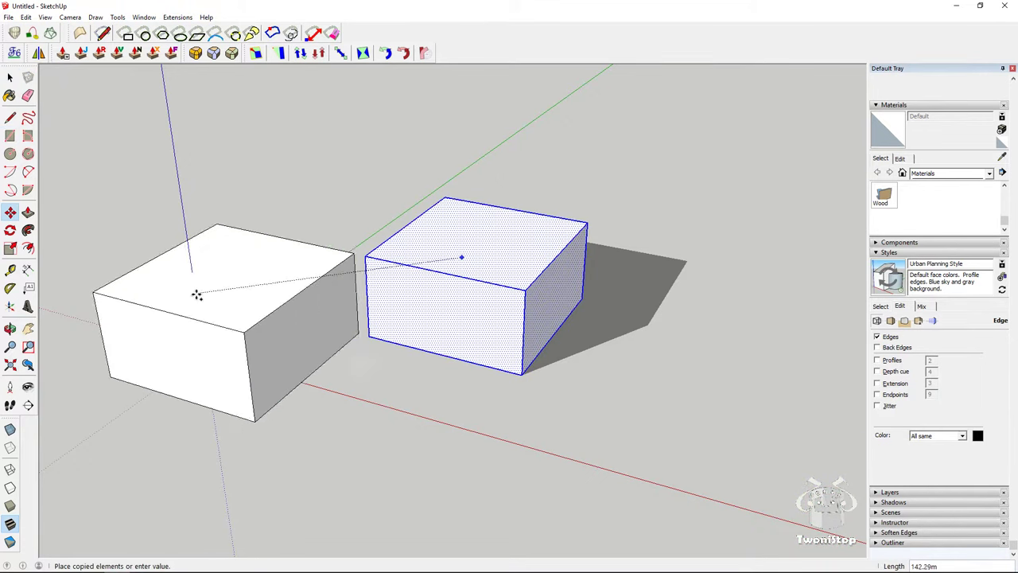
{"action": "left_click", "coordinate": [337, 372]}
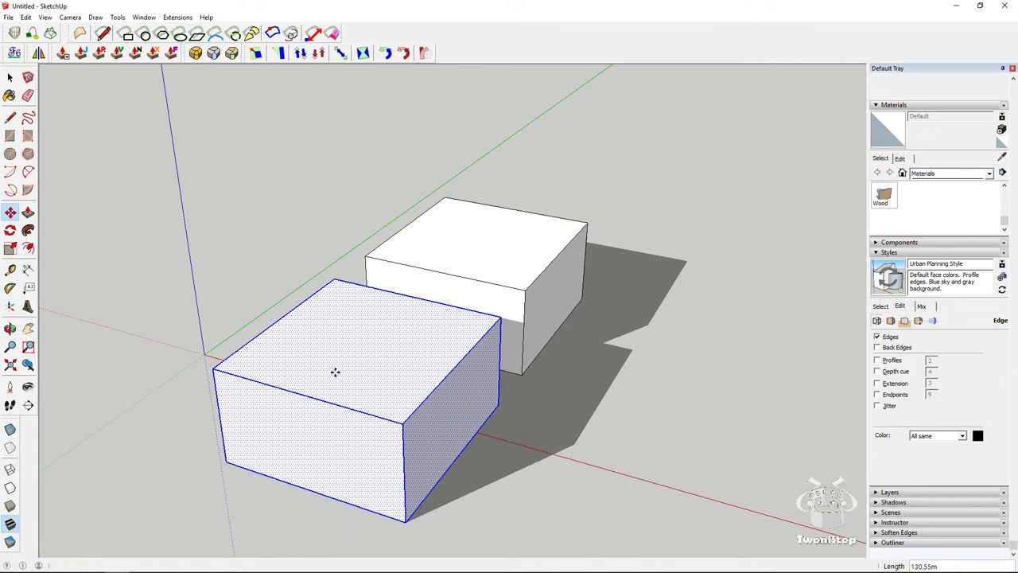
Scale the copied box to 0.50 along the red axis and stretch it slightly taller than the original
{"action": "left_click", "coordinate": [9, 249]}
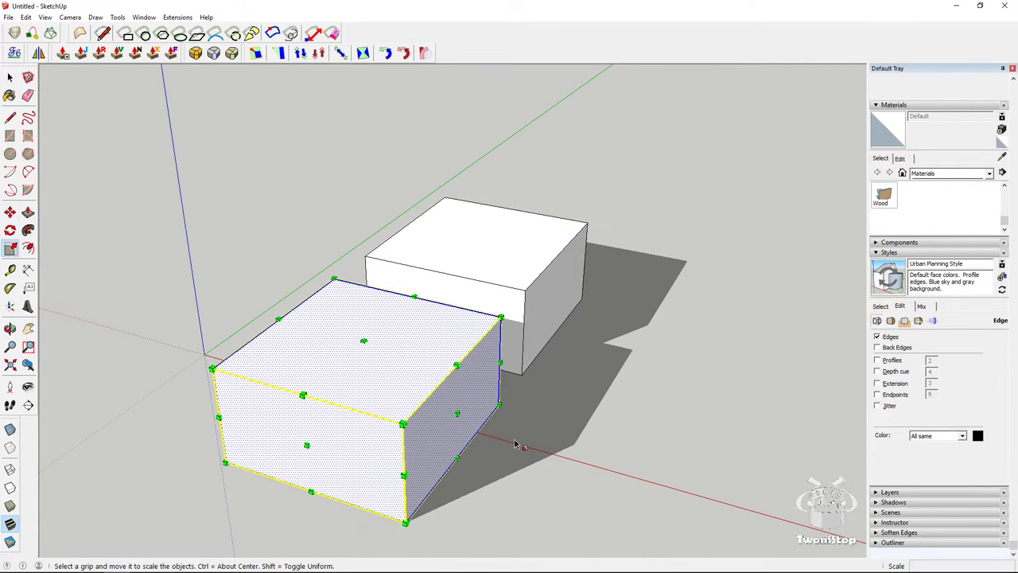
{"action": "left_click_drag", "start_coordinate": [455, 412], "coordinate": [409, 400]}
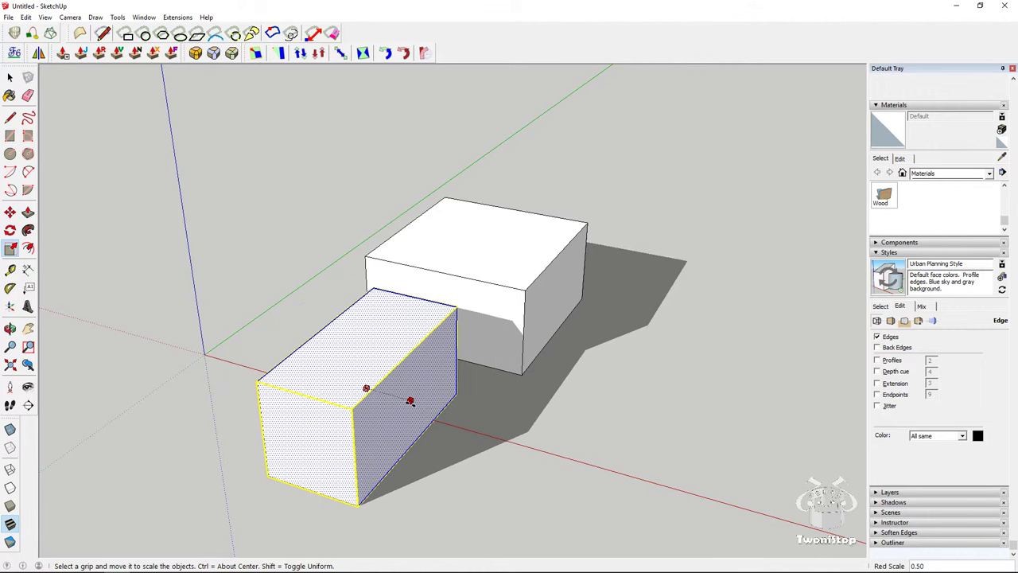
{"action": "mouse_move", "coordinate": [363, 342]}
{"action": "left_mouse_down"}
{"action": "mouse_move", "coordinate": [359, 302]}
{"action": "mouse_move", "coordinate": [359, 324]}
{"action": "left_mouse_up"}
Move the scaled copy about 71 m toward the original box so that the two boxes overlap
{"action": "left_click", "coordinate": [10, 212]}
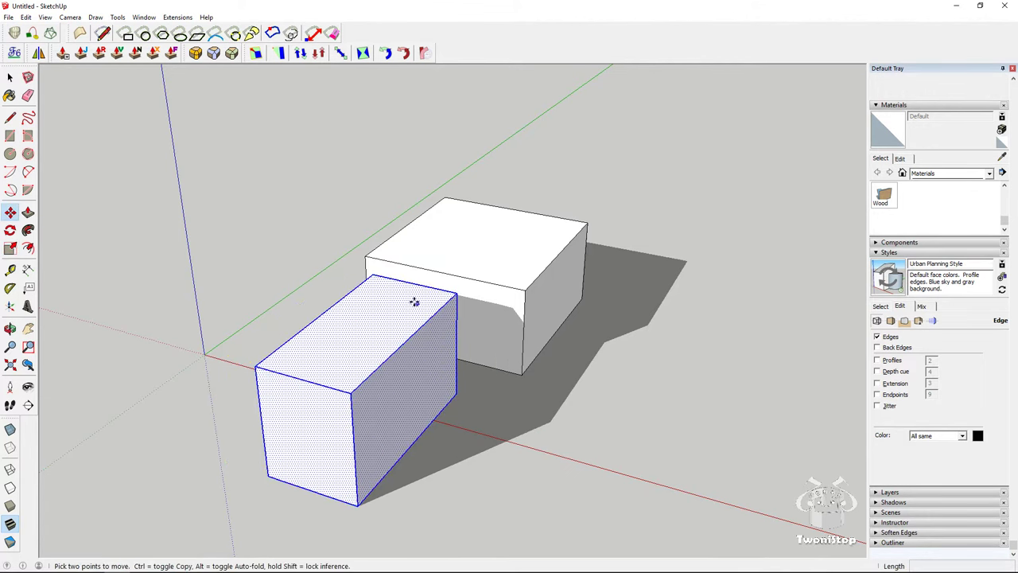
{"action": "left_click_drag", "start_coordinate": [414, 301], "coordinate": [411, 272]}
{"action": "left_click", "coordinate": [380, 288]}
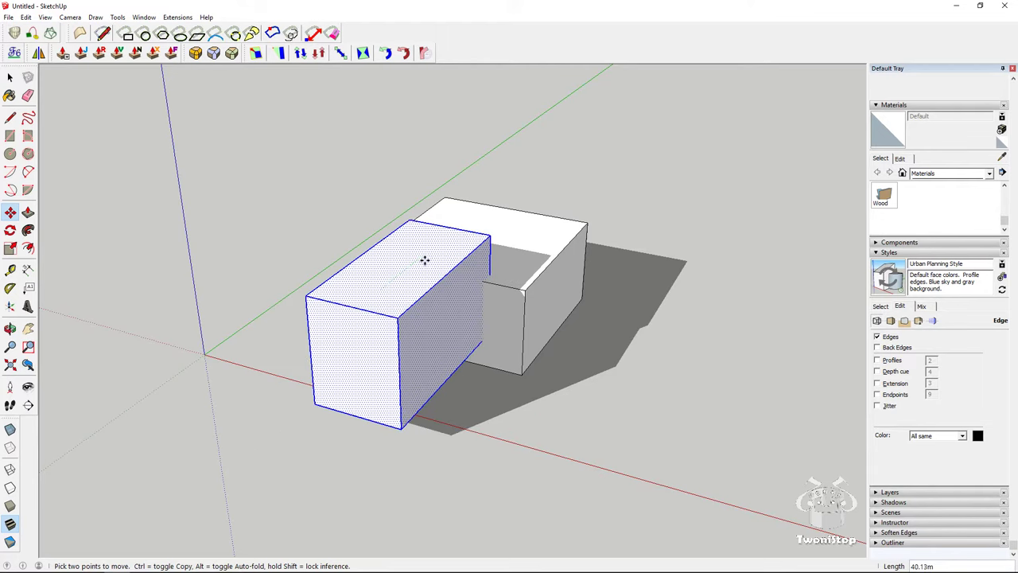
{"action": "left_click", "coordinate": [453, 238]}
Try to cut the two overlapping ungrouped boxes with the Subtract solid tool, selecting the geometry of both
{"action": "left_click", "coordinate": [10, 77]}
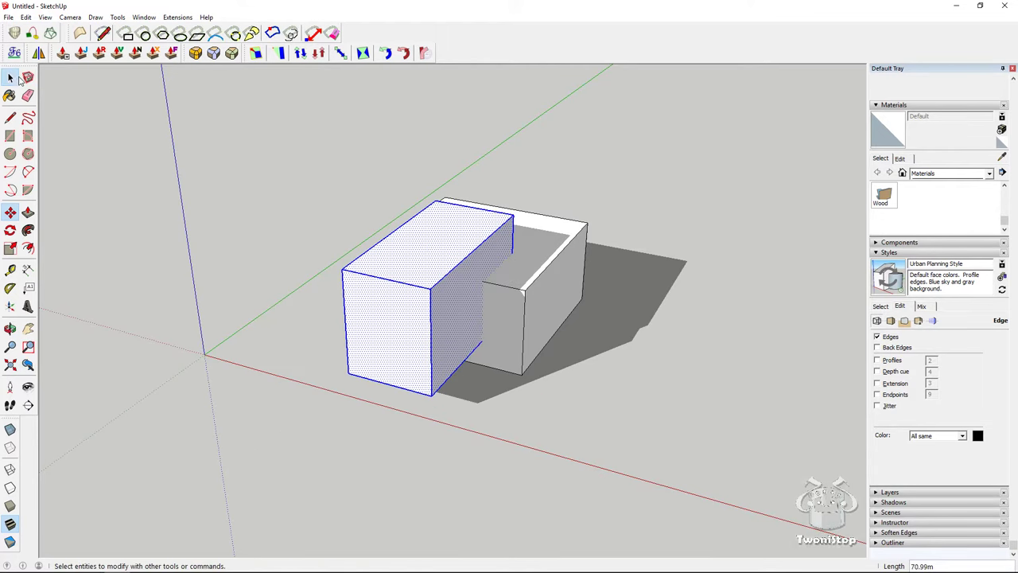
{"action": "middle_click_drag", "start_coordinate": [414, 246], "coordinate": [665, 250]}
{"action": "left_click", "coordinate": [598, 258]}
{"action": "left_click", "coordinate": [471, 286]}
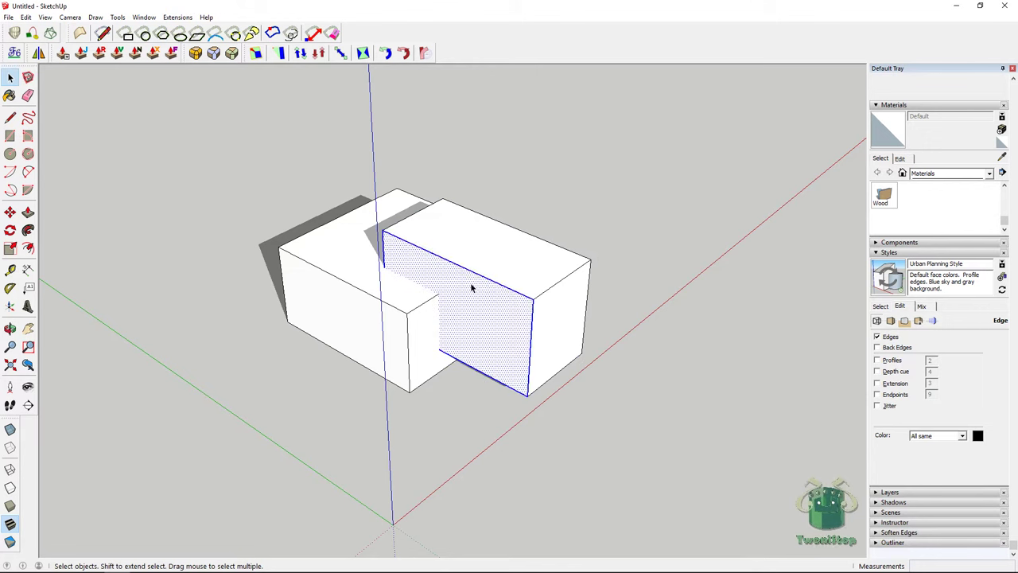
{"action": "left_click", "coordinate": [393, 287], "text": "shift"}
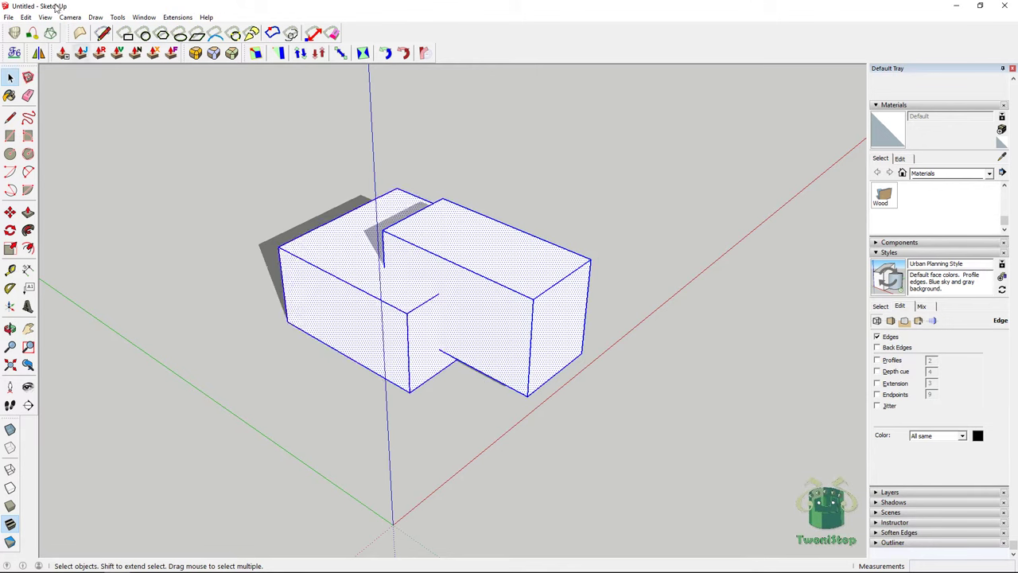
{"action": "left_click", "coordinate": [116, 16]}
{"action": "mouse_move", "coordinate": [46, 18]}
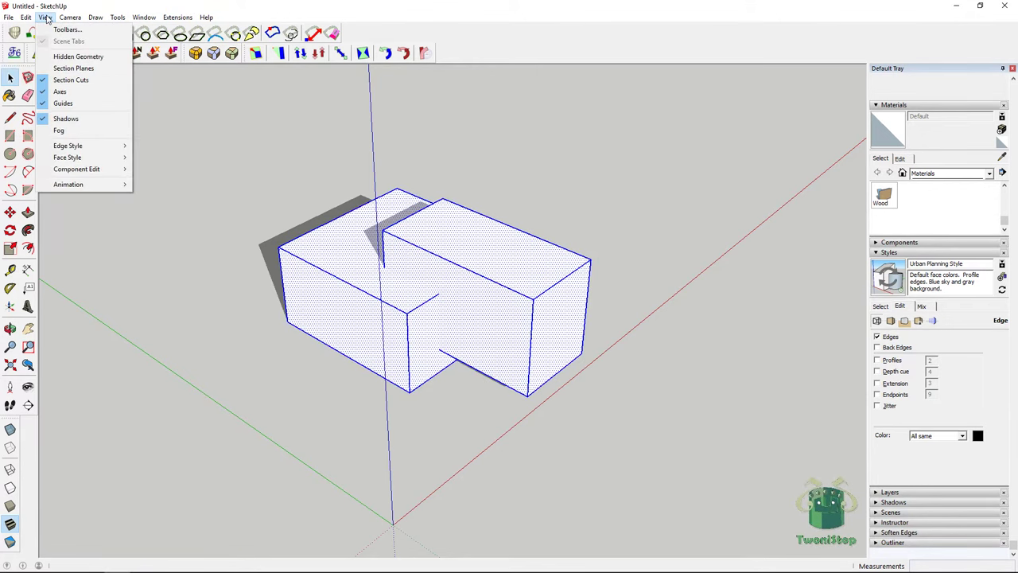
{"action": "mouse_move", "coordinate": [112, 24]}
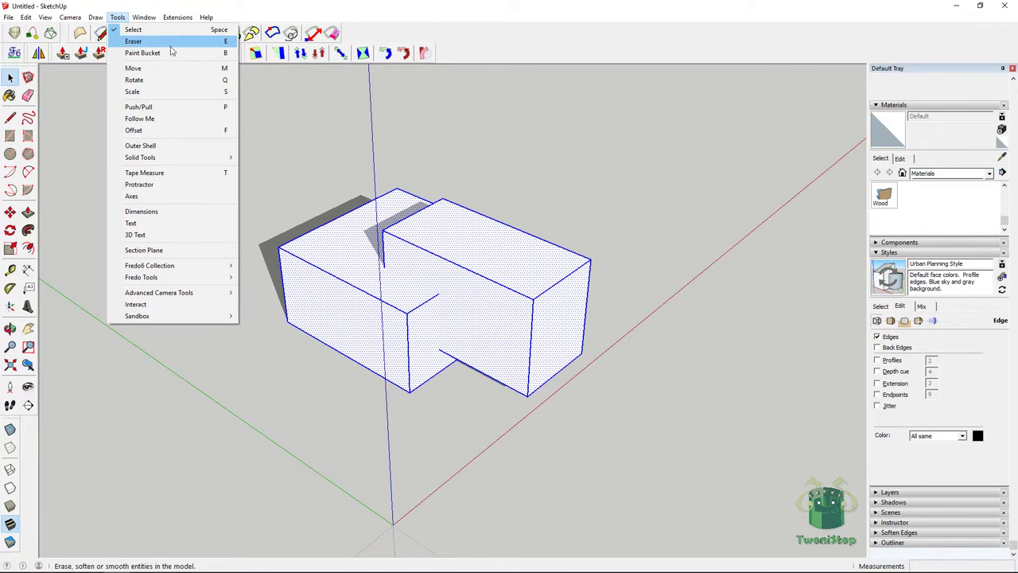
{"action": "mouse_move", "coordinate": [182, 157]}
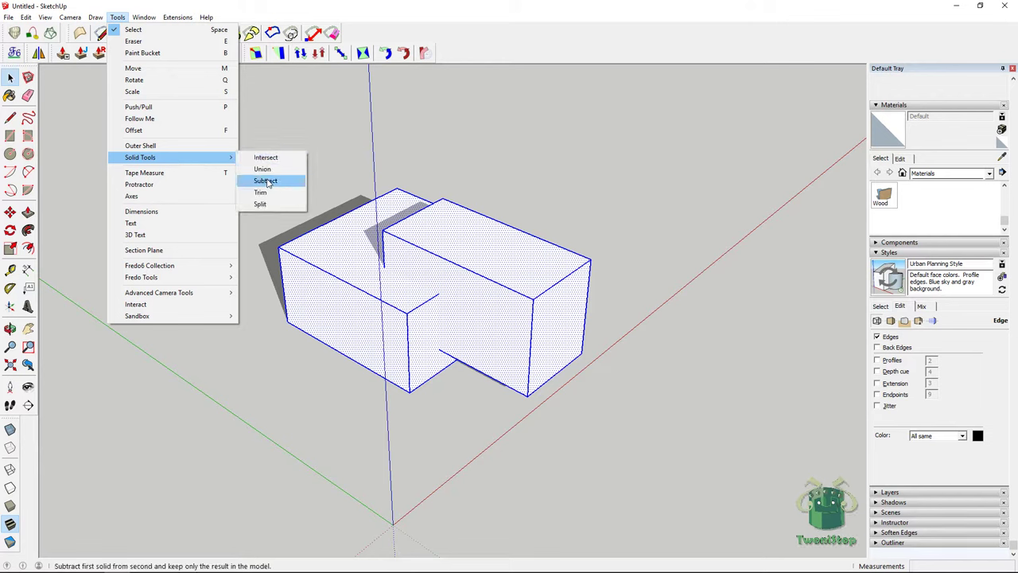
{"action": "left_click", "coordinate": [265, 181]}
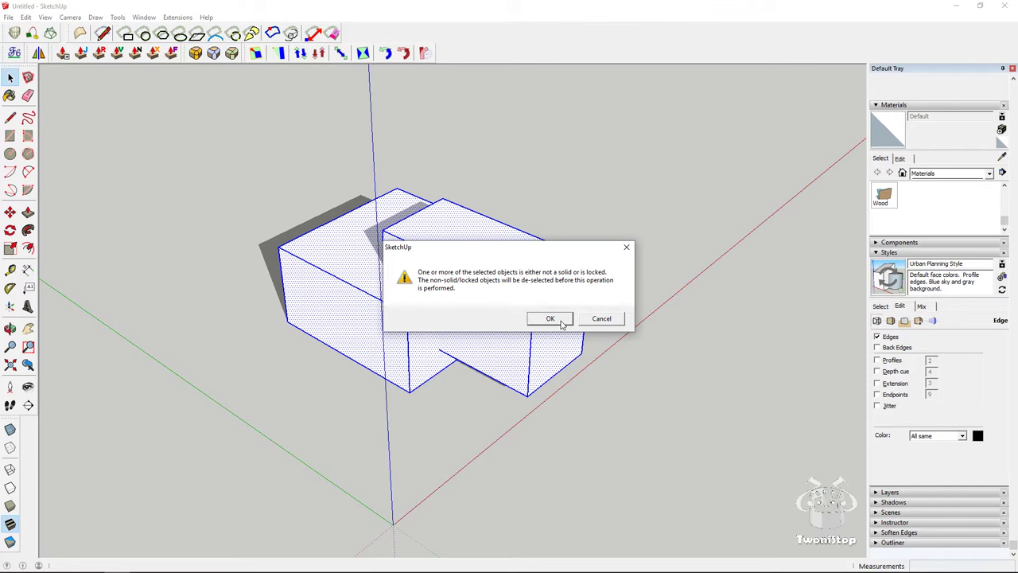
{"action": "left_click", "coordinate": [551, 318]}
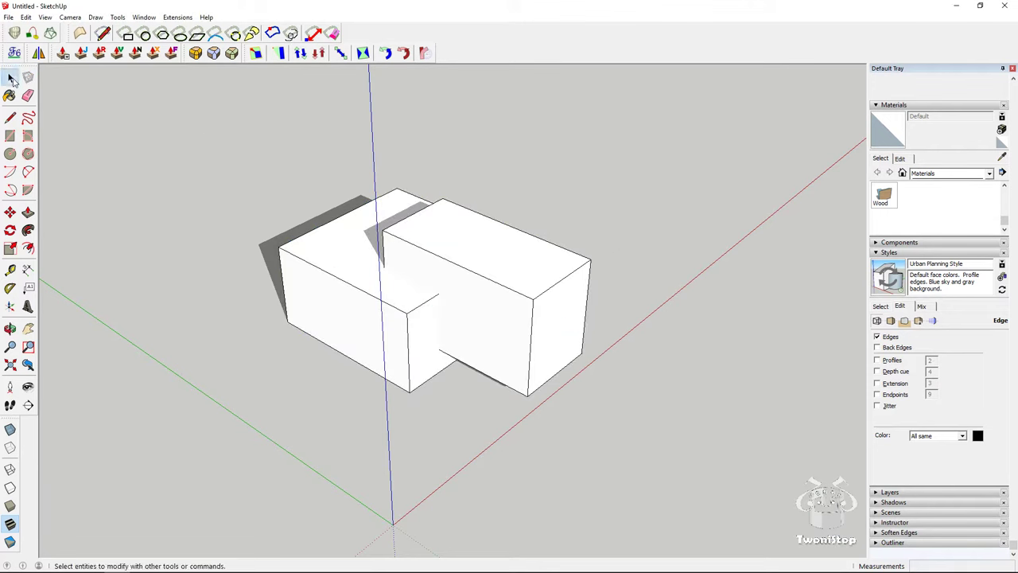
Undo the last move of the scaled copy, select all of its geometry and make it a group
{"action": "left_click", "coordinate": [10, 77]}
{"action": "key", "text": "ctrl+z"}
{"action": "double_click", "coordinate": [580, 326]}
{"action": "triple_click", "coordinate": [579, 324]}
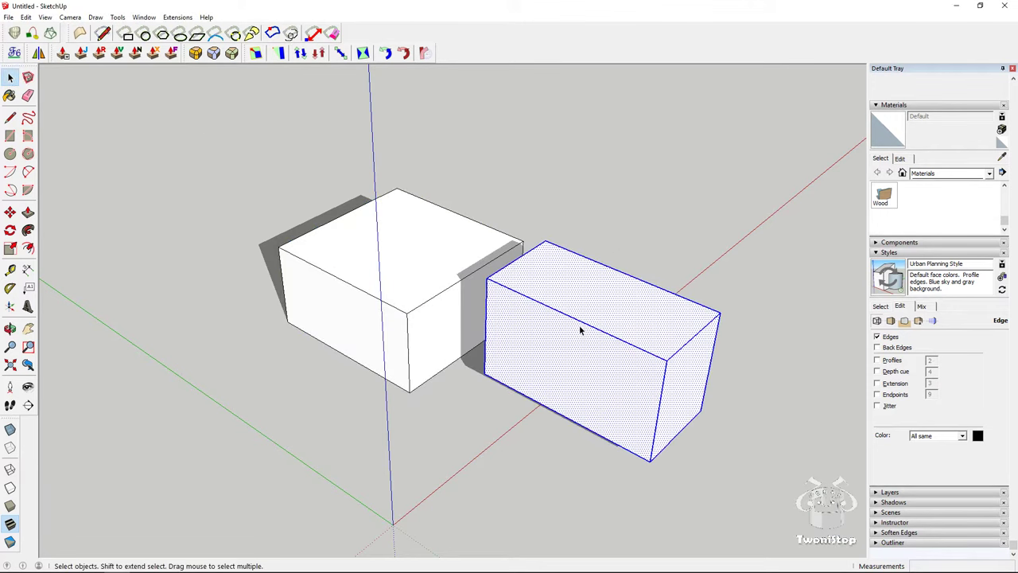
{"action": "right_click", "coordinate": [579, 325]}
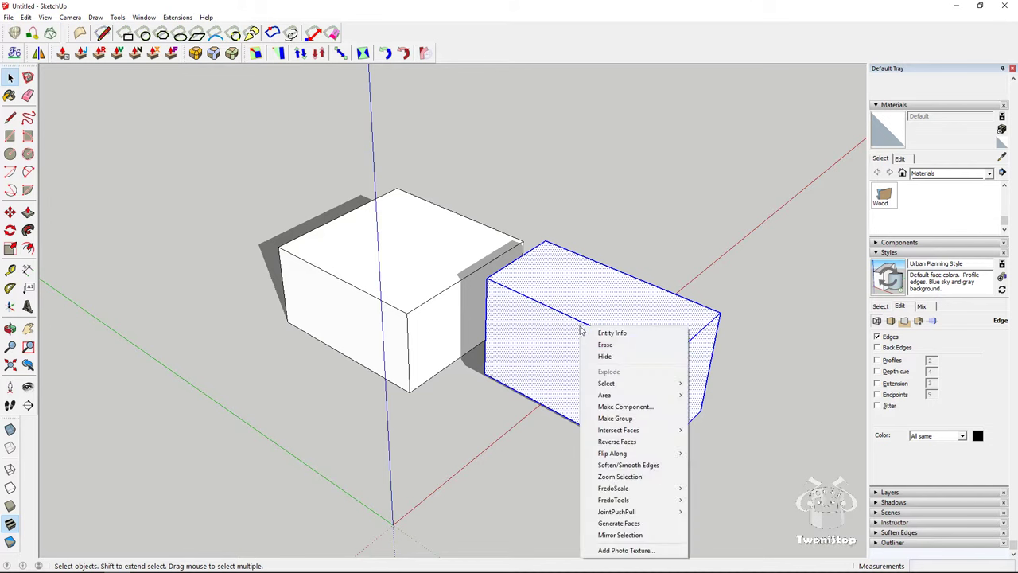
{"action": "left_click", "coordinate": [635, 419]}
Select all geometry of the original box and make it a separate group
{"action": "left_click", "coordinate": [382, 259]}
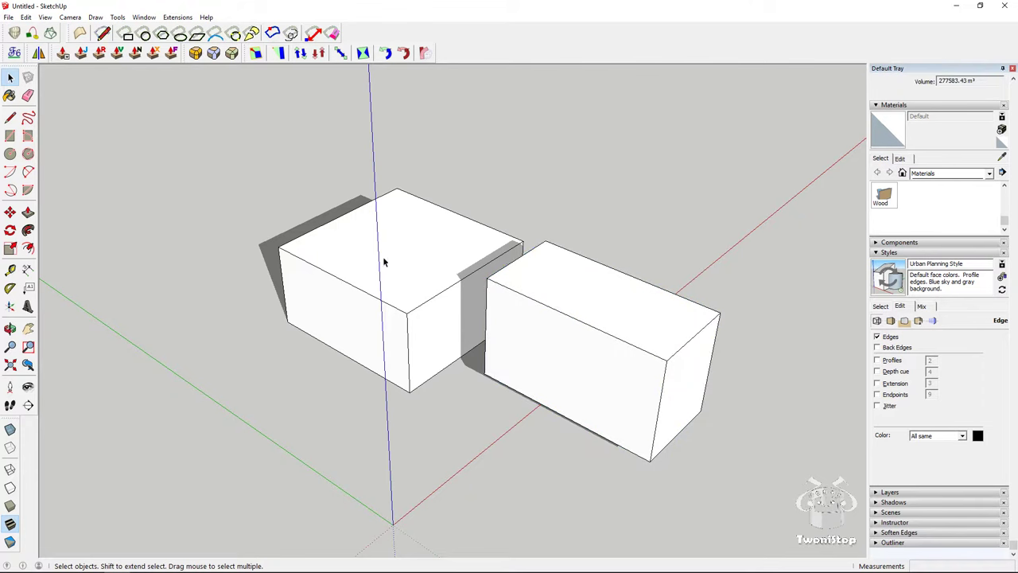
{"action": "triple_click", "coordinate": [384, 260]}
{"action": "right_click", "coordinate": [383, 261]}
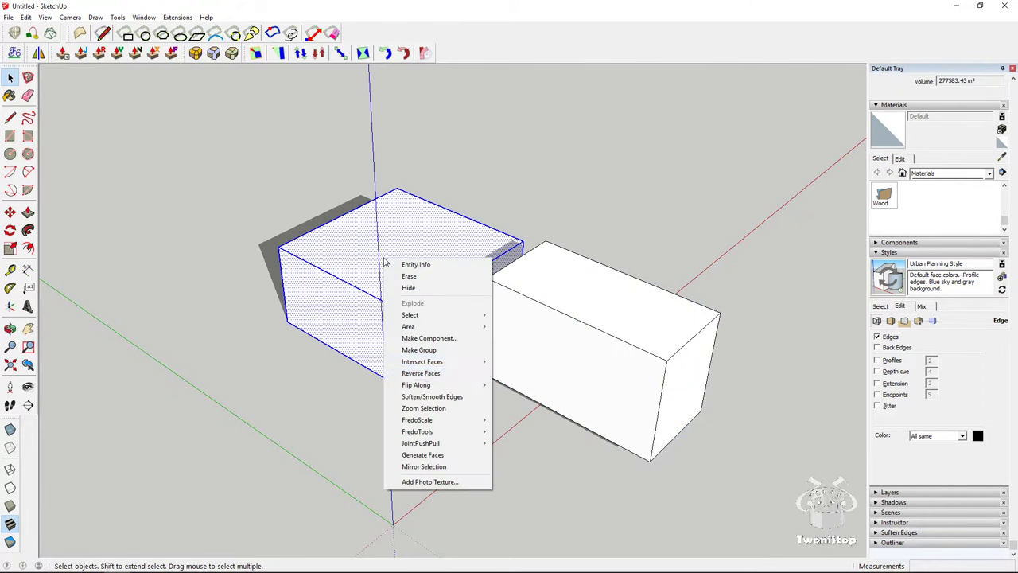
{"action": "left_click", "coordinate": [447, 347]}
{"action": "double_click", "coordinate": [544, 320]}
{"action": "key", "text": "Escape"}
Move the grouped copy about 75 m toward the original box so that the two groups overlap
{"action": "left_click", "coordinate": [561, 288]}
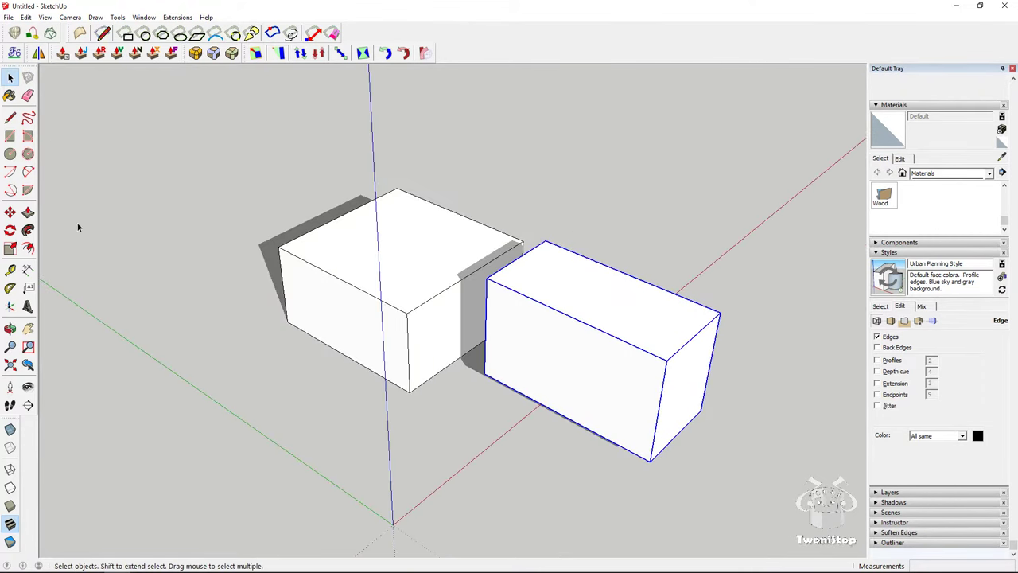
{"action": "left_click", "coordinate": [11, 212]}
{"action": "left_click_drag", "start_coordinate": [564, 329], "coordinate": [451, 284]}
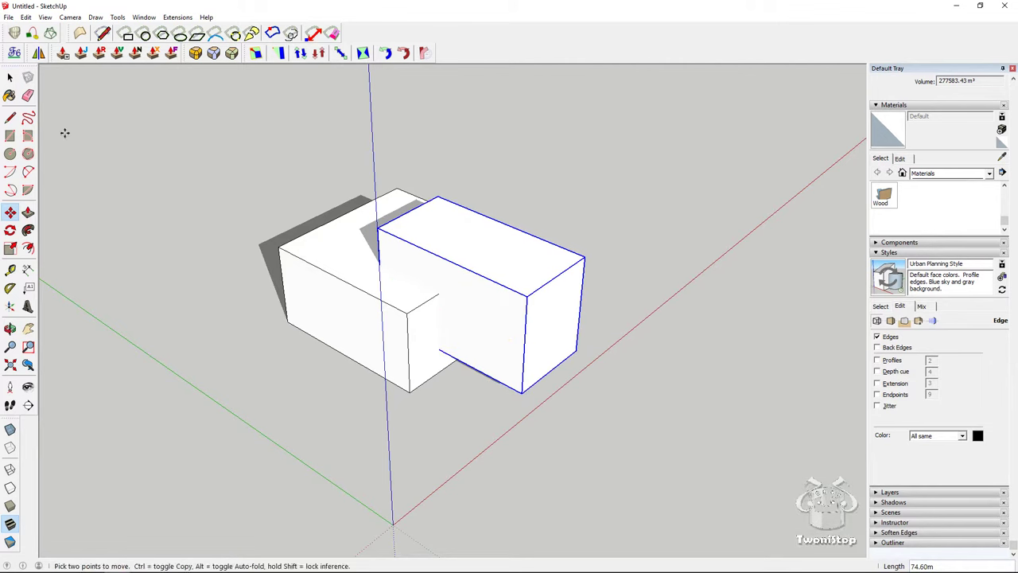
Try to subtract the original box group from the taller copy with the Subtract solid tool
{"action": "left_click", "coordinate": [10, 78]}
{"action": "left_click", "coordinate": [374, 295]}
{"action": "left_click", "coordinate": [443, 272], "text": "shift"}
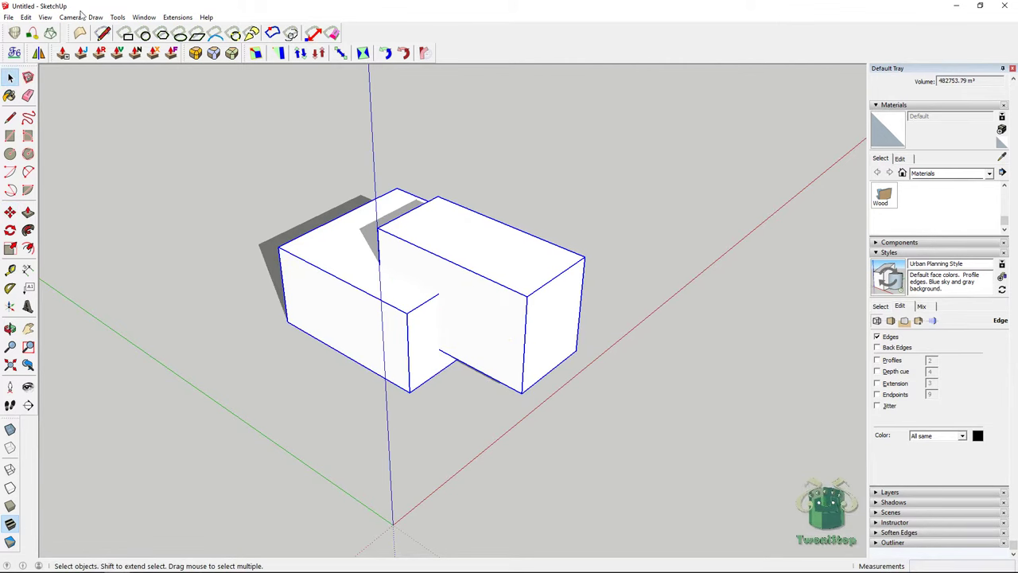
{"action": "left_click", "coordinate": [117, 17]}
{"action": "mouse_move", "coordinate": [164, 157]}
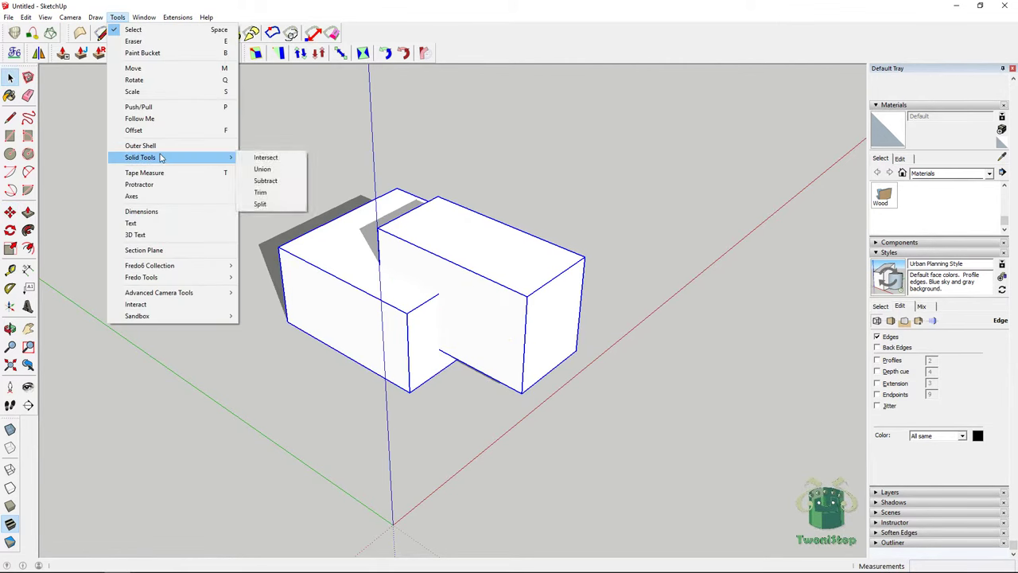
{"action": "left_click", "coordinate": [267, 181]}
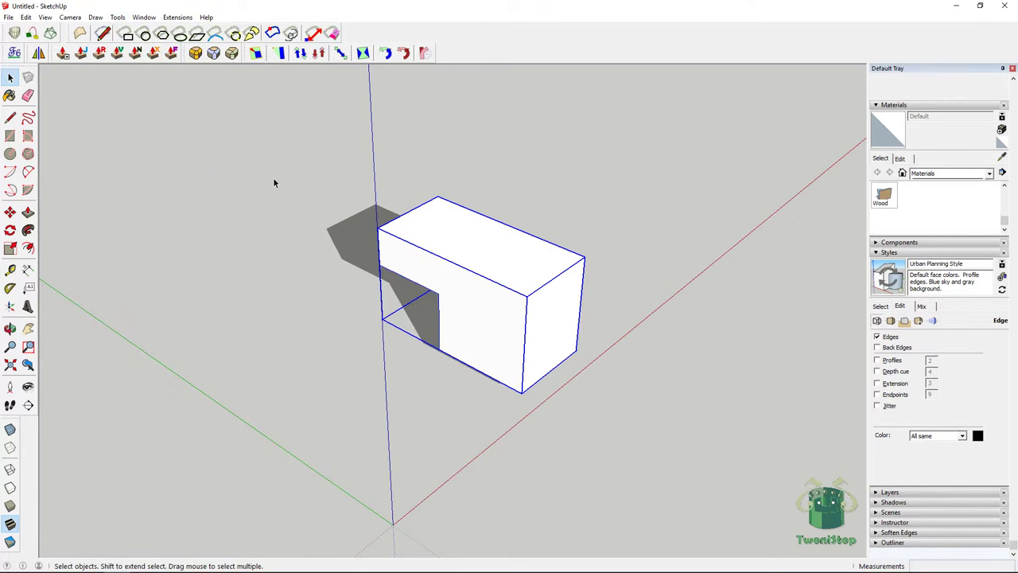
Subtract the taller copy from the original box group, selecting the copy first, to cut a notch in the original
{"action": "middle_click_drag", "start_coordinate": [160, 208], "coordinate": [249, 300]}
{"action": "left_click", "coordinate": [427, 310]}
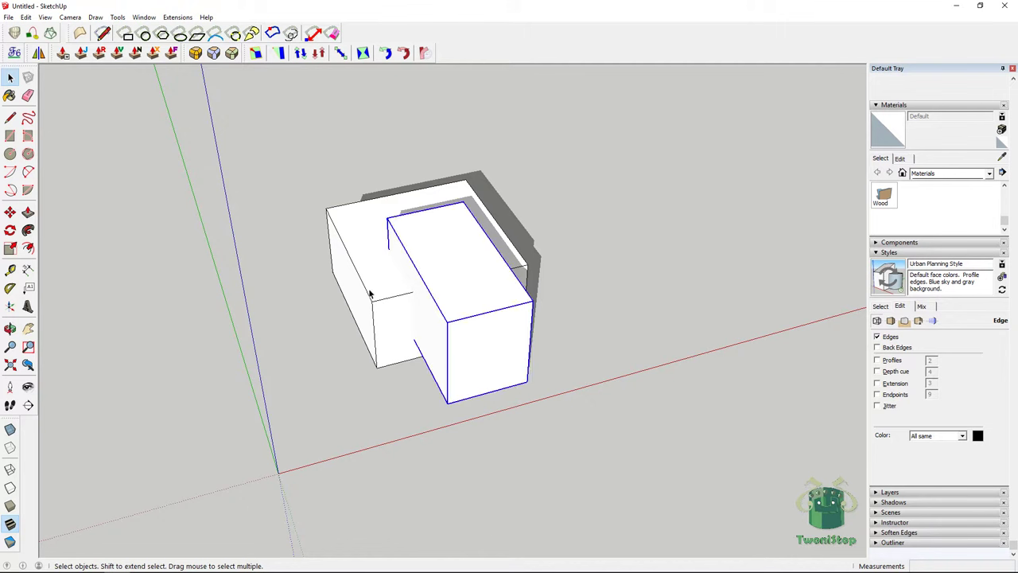
{"action": "left_click", "coordinate": [370, 292], "text": "shift"}
{"action": "left_click", "coordinate": [118, 18]}
{"action": "mouse_move", "coordinate": [100, 23]}
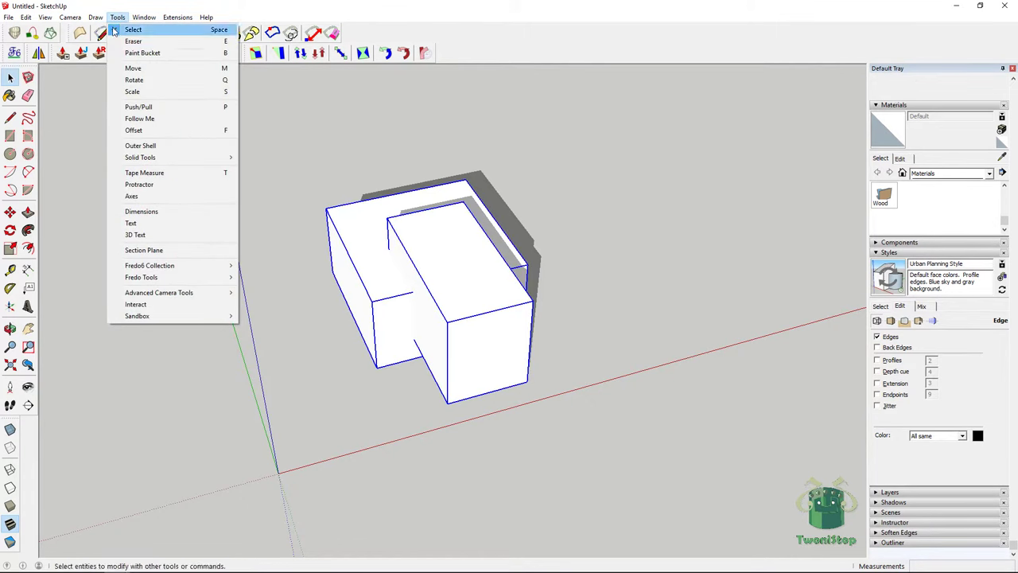
{"action": "mouse_move", "coordinate": [163, 156]}
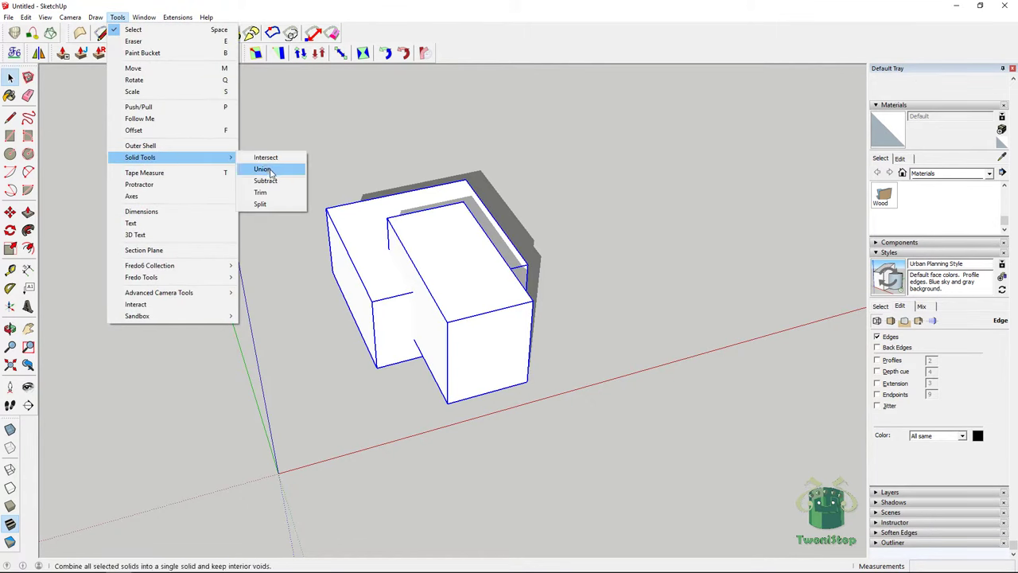
{"action": "left_click", "coordinate": [275, 180]}
{"action": "middle_click_drag", "start_coordinate": [280, 225], "coordinate": [63, 195]}
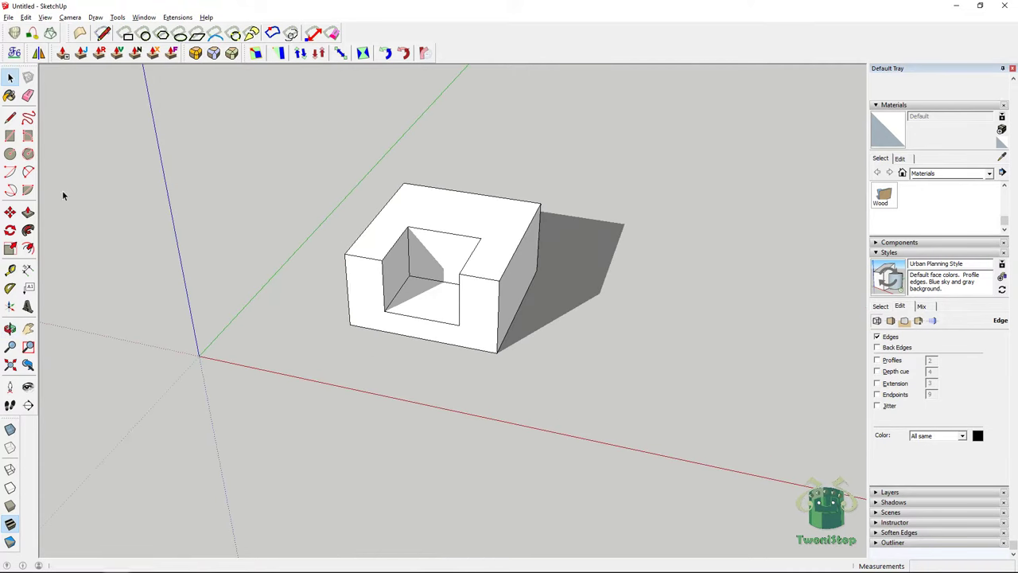
Turn Edges off to inspect the notched block without edge lines, and turn them back on
{"action": "left_click", "coordinate": [893, 341]}
{"action": "middle_click_drag", "start_coordinate": [691, 355], "coordinate": [512, 256]}
{"action": "left_click", "coordinate": [891, 340]}
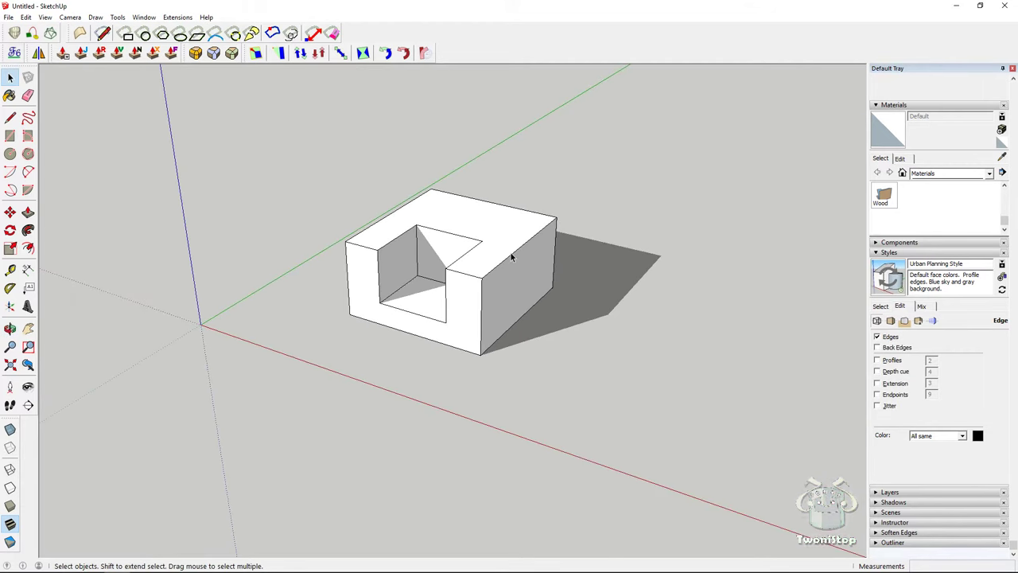
Select all geometry inside the notched block's group, activate the Paint Bucket and collapse the style settings
{"action": "triple_click", "coordinate": [511, 256]}
{"action": "key", "text": "b"}
{"action": "key", "text": "alt"}
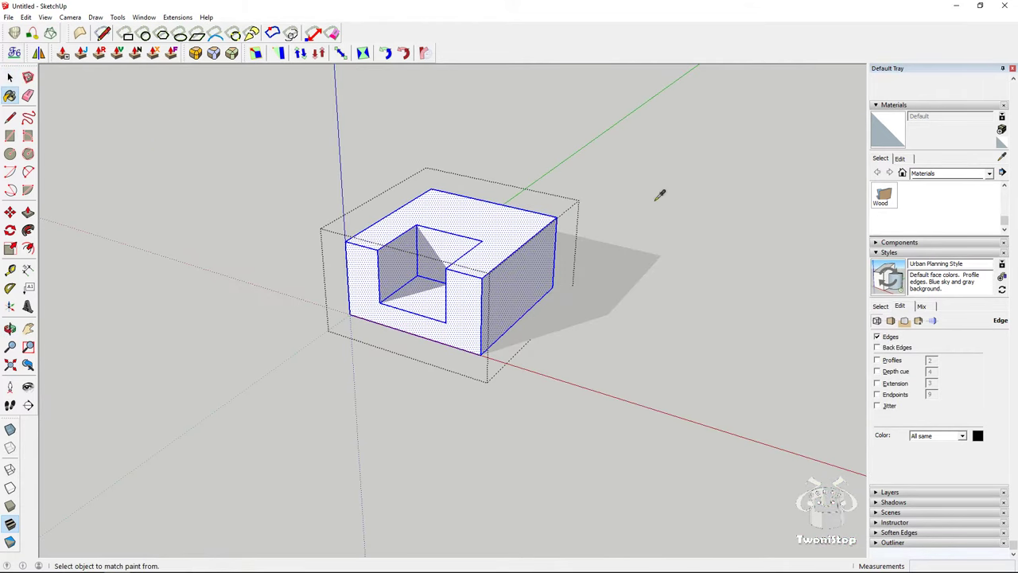
{"action": "left_click", "coordinate": [890, 252]}
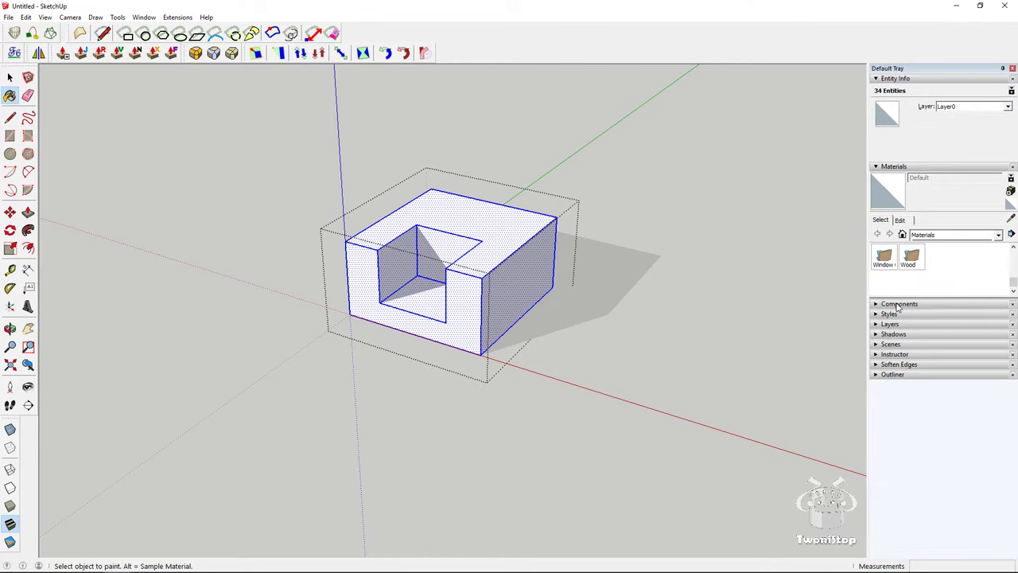
Look through the material edit settings and the In Model collection, enlarge the material list and return to the Materials library
{"action": "left_click", "coordinate": [900, 221]}
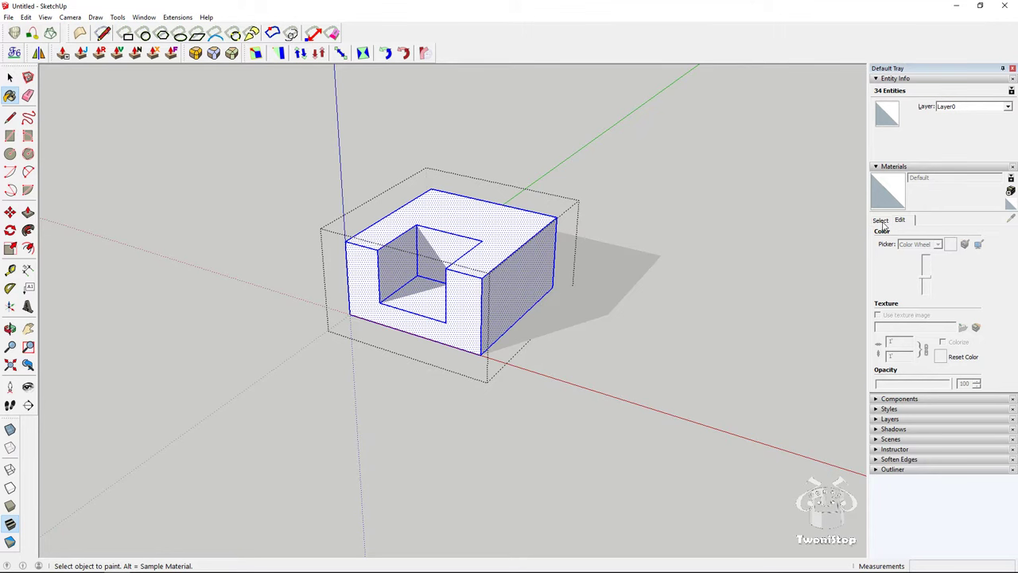
{"action": "left_click", "coordinate": [881, 222]}
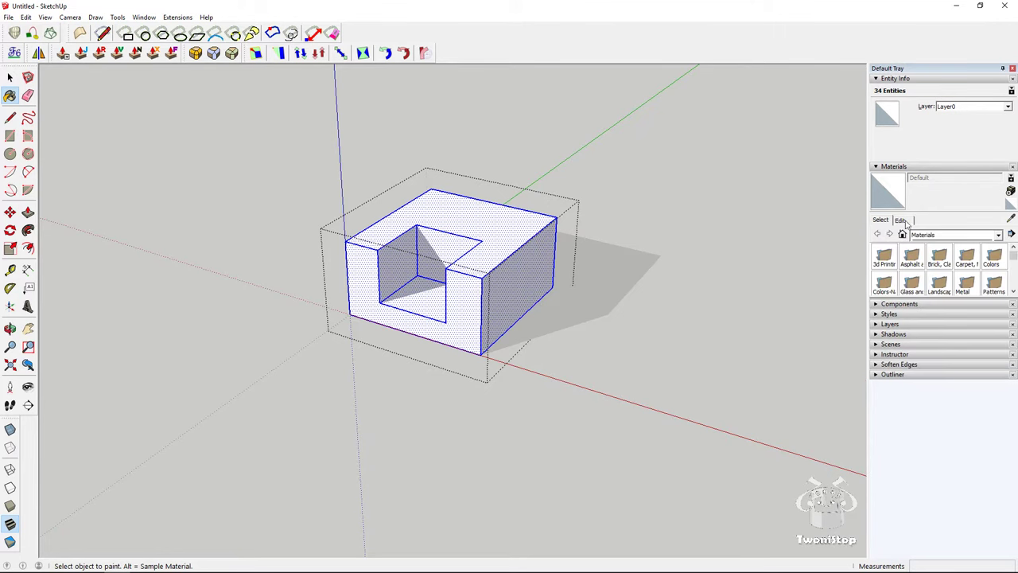
{"action": "left_click", "coordinate": [999, 235]}
{"action": "left_click", "coordinate": [940, 250]}
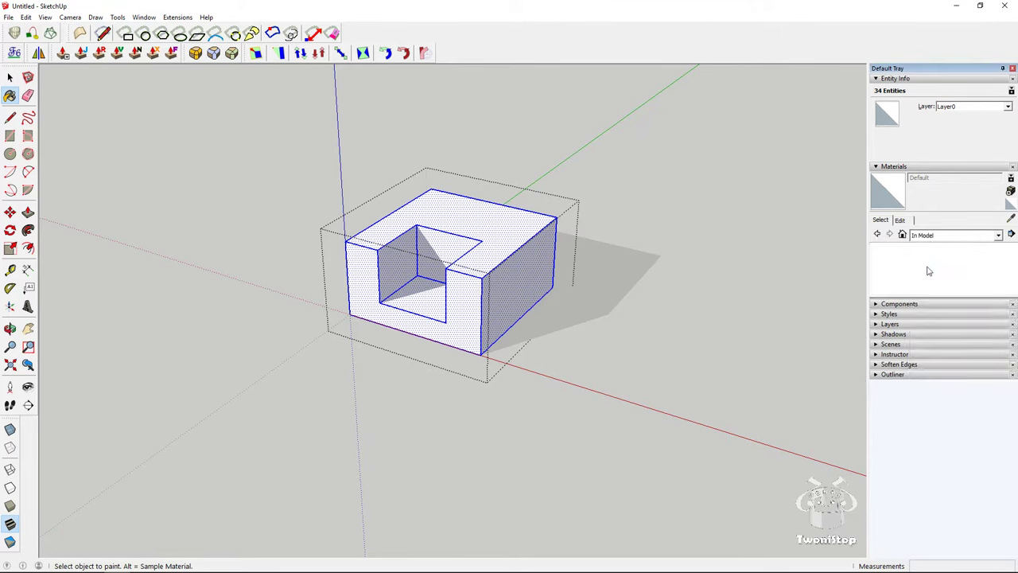
{"action": "left_click_drag", "start_coordinate": [920, 296], "coordinate": [922, 359]}
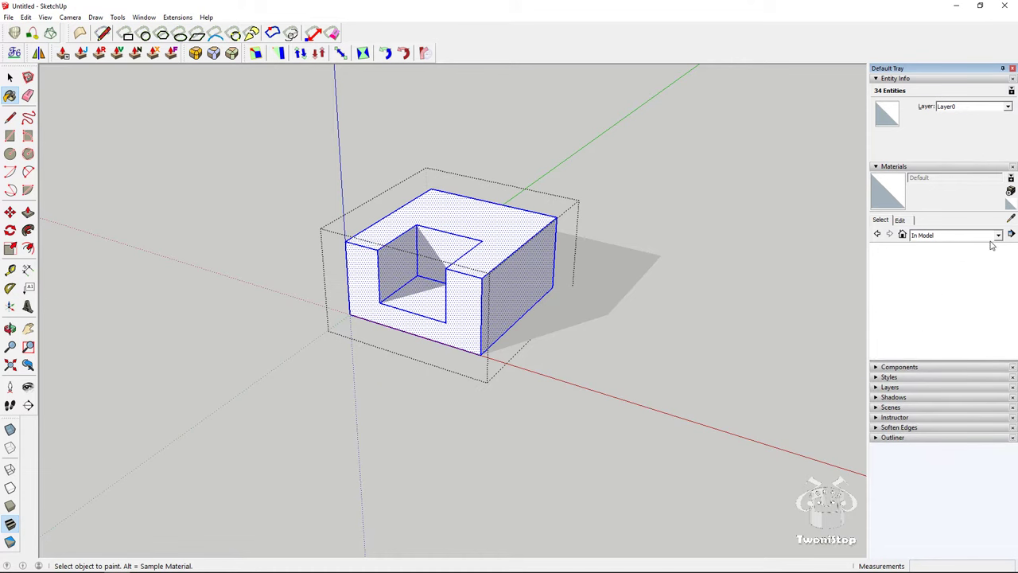
{"action": "left_click", "coordinate": [998, 235]}
{"action": "left_click", "coordinate": [946, 255]}
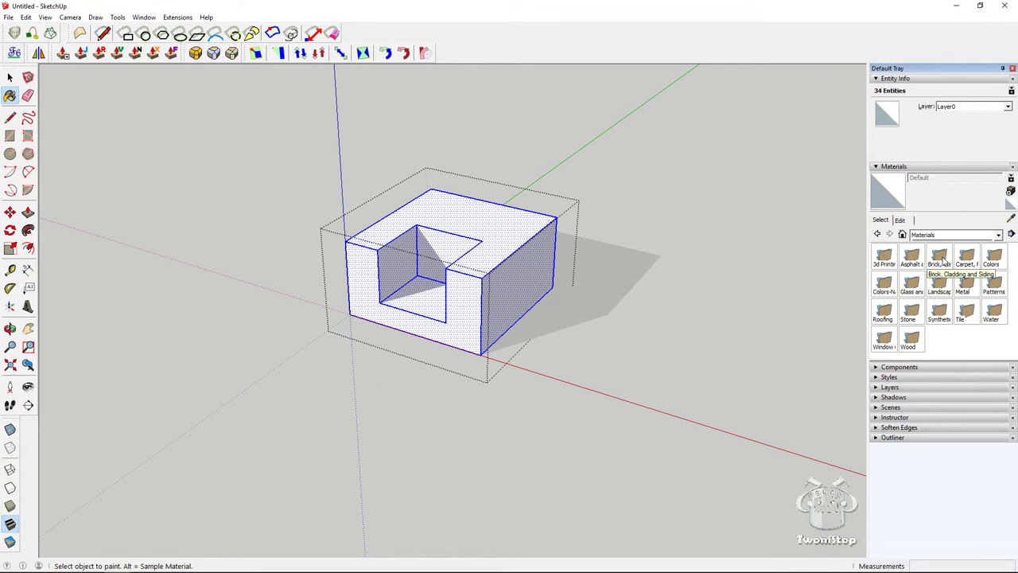
Paint the selected block with the grey Color M04 from the Colors collection and leave the group
{"action": "left_click", "coordinate": [998, 235]}
{"action": "left_click", "coordinate": [929, 291]}
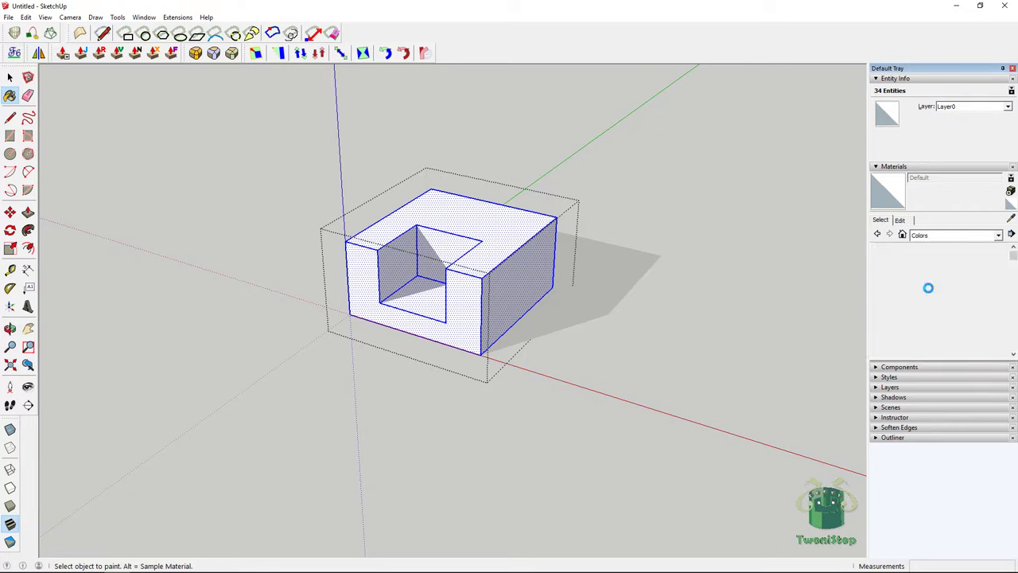
{"action": "scroll", "coordinate": [938, 294], "scroll_direction": "down", "scroll_amount": 10}
{"action": "scroll", "coordinate": [938, 294], "scroll_direction": "up", "scroll_amount": 3}
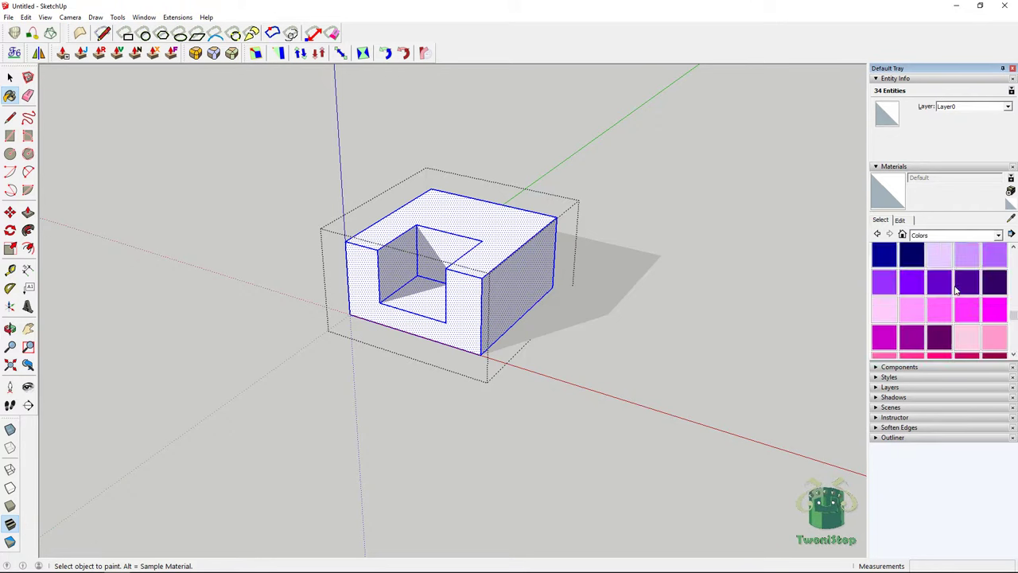
{"action": "scroll", "coordinate": [939, 294], "scroll_direction": "down", "scroll_amount": 2}
{"action": "left_click", "coordinate": [883, 292]}
{"action": "left_click", "coordinate": [490, 239]}
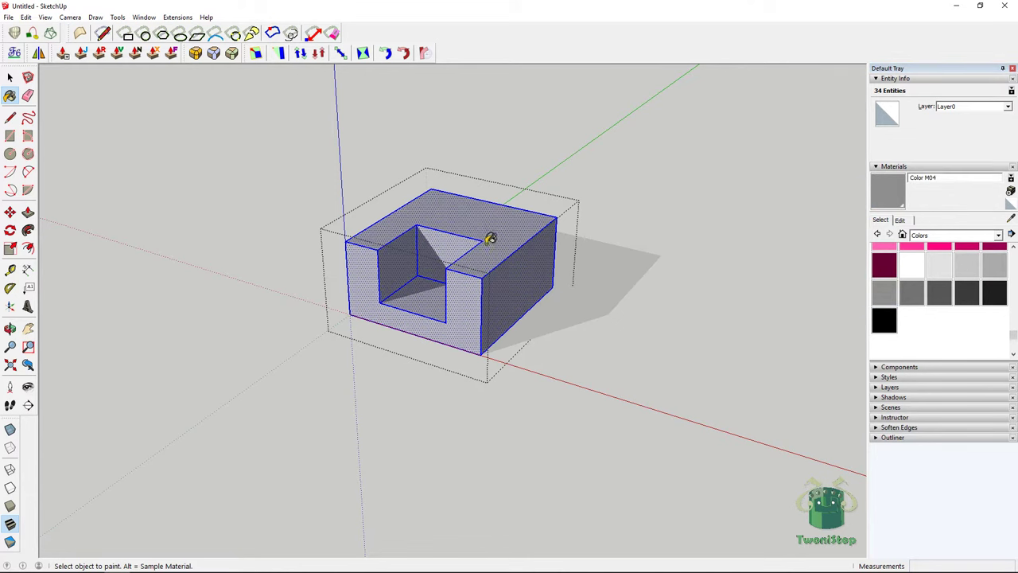
{"action": "left_click", "coordinate": [12, 78]}
{"action": "left_click", "coordinate": [172, 186]}
{"action": "middle_click_drag", "start_coordinate": [172, 186], "coordinate": [318, 242]}
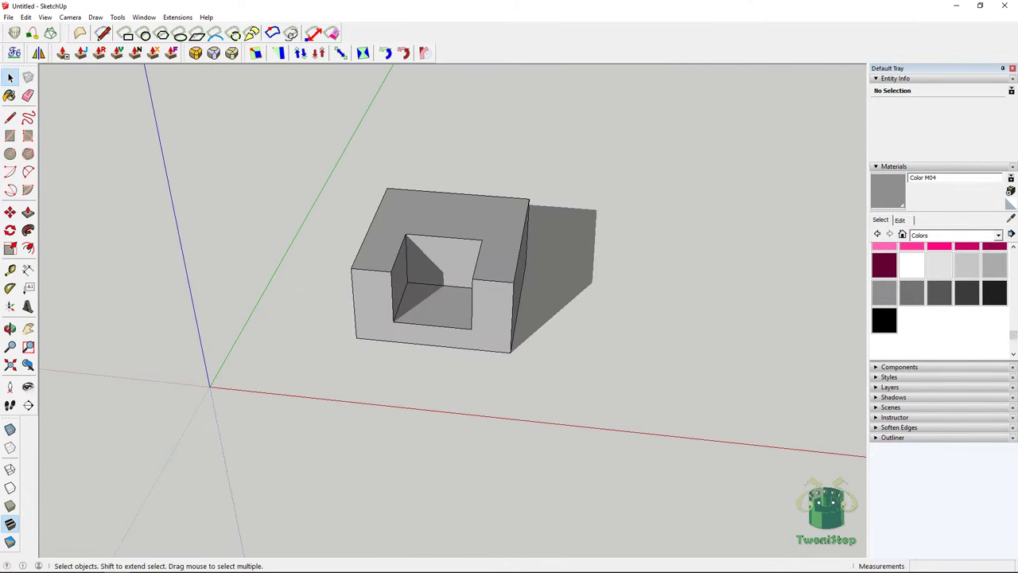
Reopen the style's edge settings and switch Edges off and back on to compare the painted block's appearance
{"action": "left_click", "coordinate": [889, 377]}
{"action": "left_click", "coordinate": [878, 461]}
{"action": "middle_click_drag", "start_coordinate": [604, 358], "coordinate": [257, 275]}
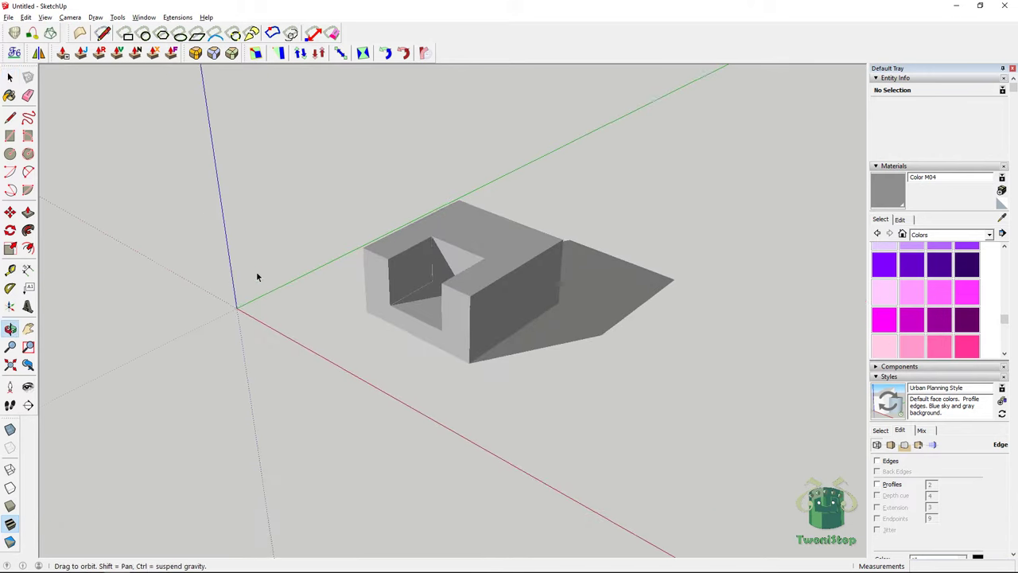
{"action": "left_click", "coordinate": [883, 462]}
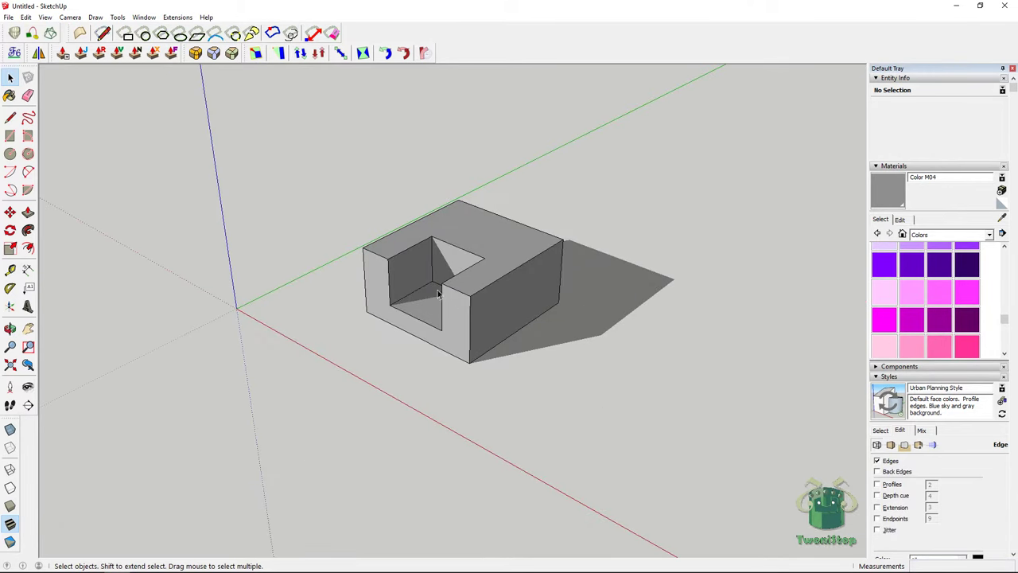
Delete the painted notched block and draw a new rectangle on the ground beside the green axis
{"action": "triple_click", "coordinate": [507, 244]}
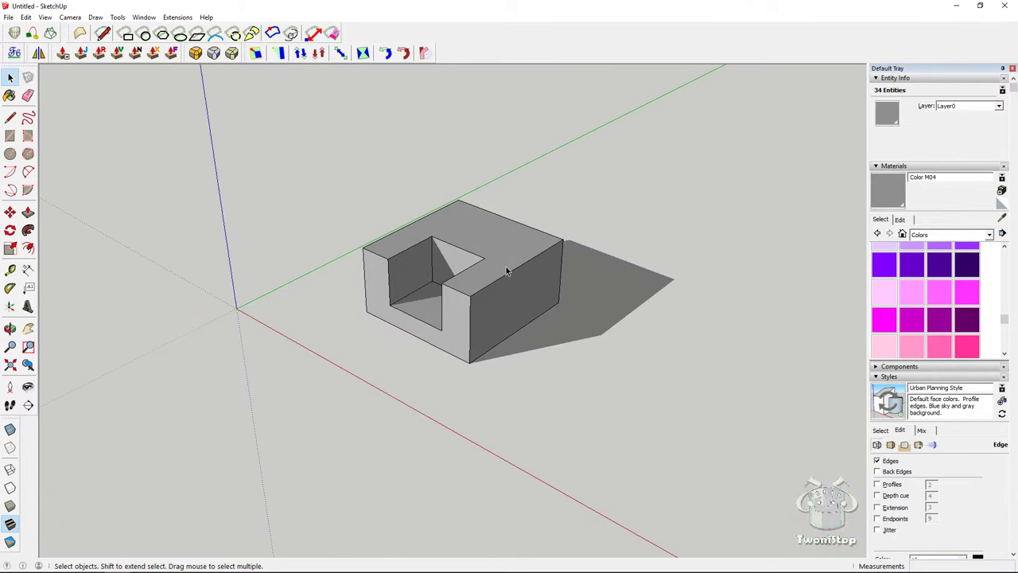
{"action": "key", "text": "Delete"}
{"action": "left_click", "coordinate": [11, 137]}
{"action": "left_click", "coordinate": [399, 277]}
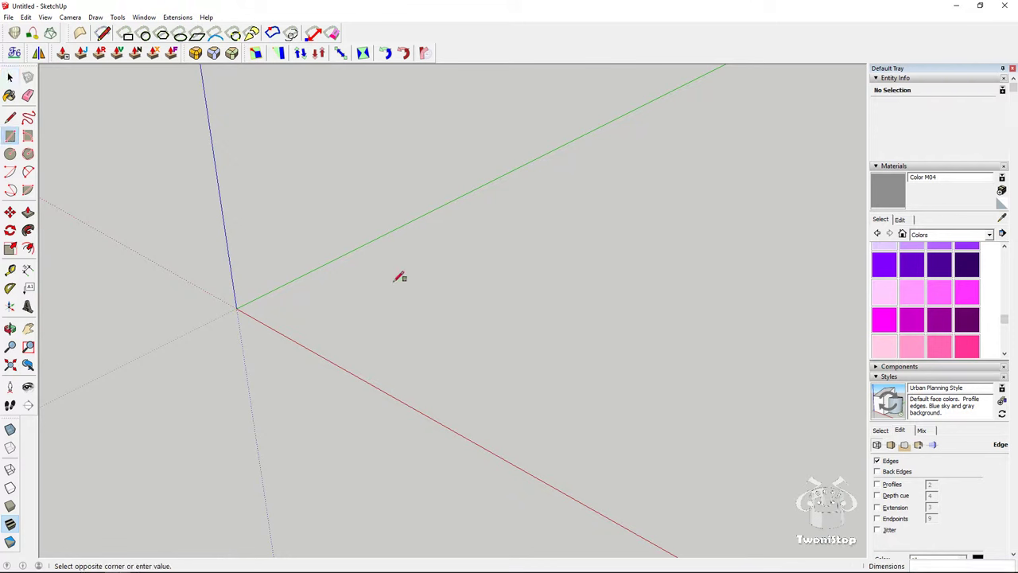
{"action": "left_click", "coordinate": [639, 259]}
Extrude the ground rectangle upward by about 52 m into a box and clear the selection
{"action": "left_click", "coordinate": [28, 213]}
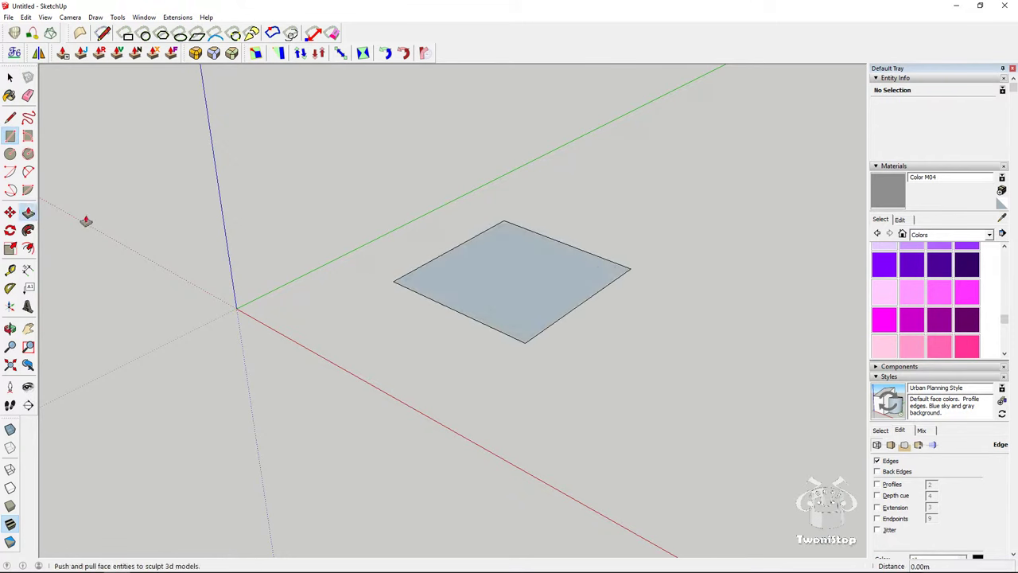
{"action": "left_click_drag", "start_coordinate": [527, 267], "coordinate": [527, 209]}
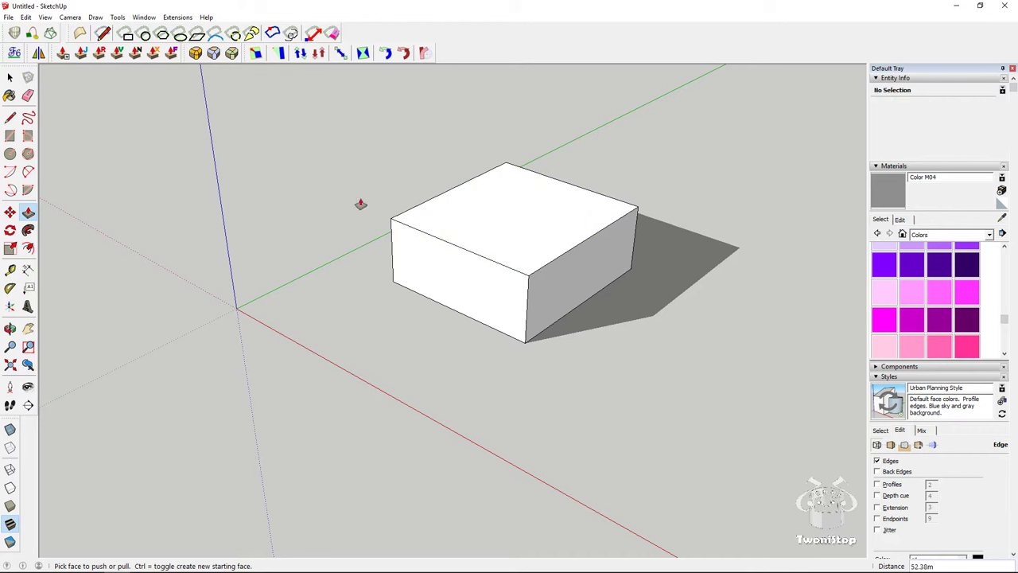
{"action": "left_click", "coordinate": [10, 77]}
{"action": "left_click", "coordinate": [485, 222]}
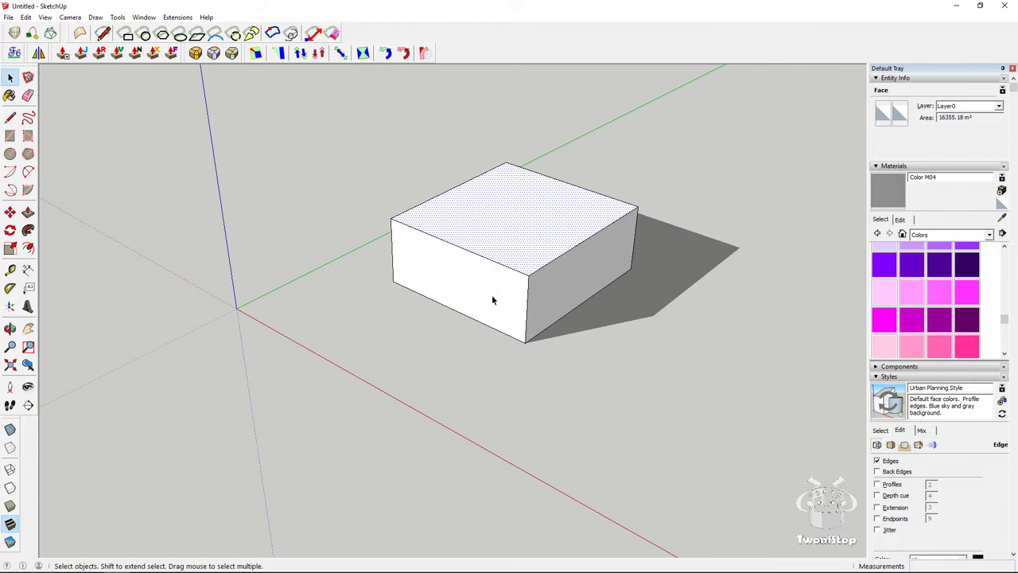
{"action": "left_click", "coordinate": [333, 183]}
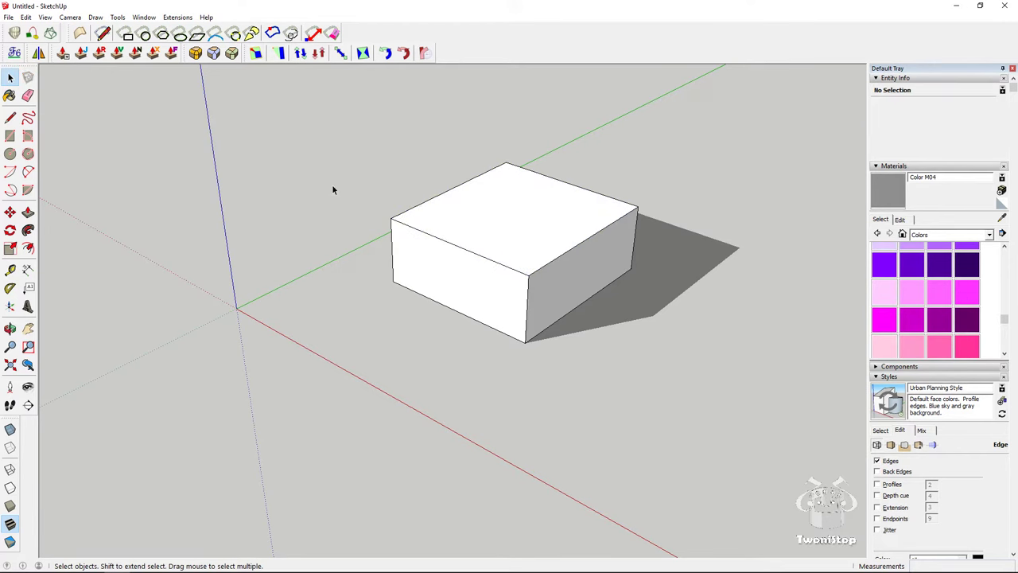
Outline a smaller rectangle with the Line tool on the box's top face, open onto the front edge
{"action": "middle_click_drag", "start_coordinate": [335, 191], "coordinate": [492, 263]}
{"action": "scroll", "coordinate": [492, 263], "scroll_direction": "up", "scroll_amount": 1}
{"action": "scroll", "coordinate": [492, 262], "scroll_direction": "down", "scroll_amount": 3}
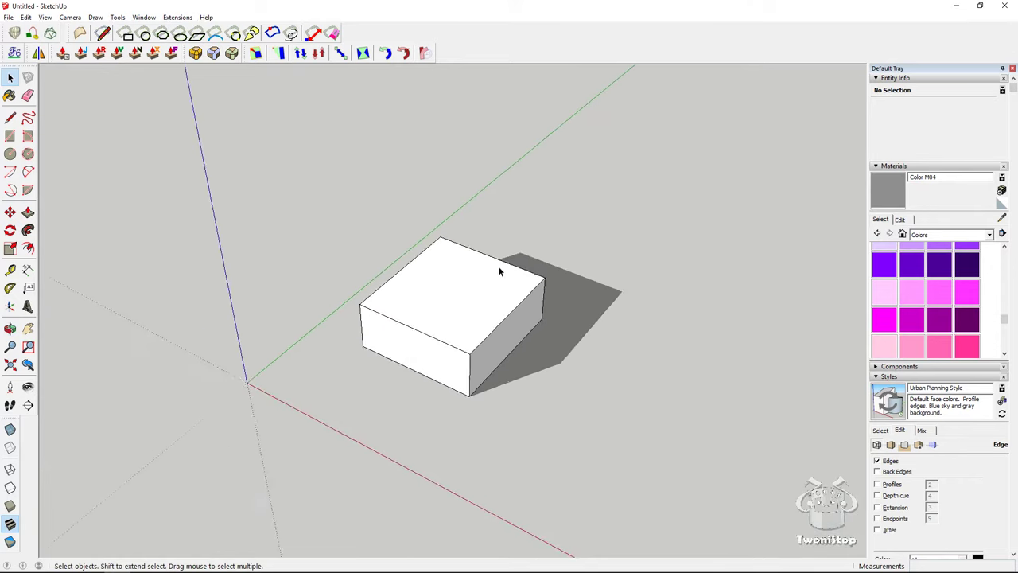
{"action": "scroll", "coordinate": [499, 269], "scroll_direction": "up", "scroll_amount": 4}
{"action": "middle_click_drag", "start_coordinate": [556, 314], "coordinate": [567, 294]}
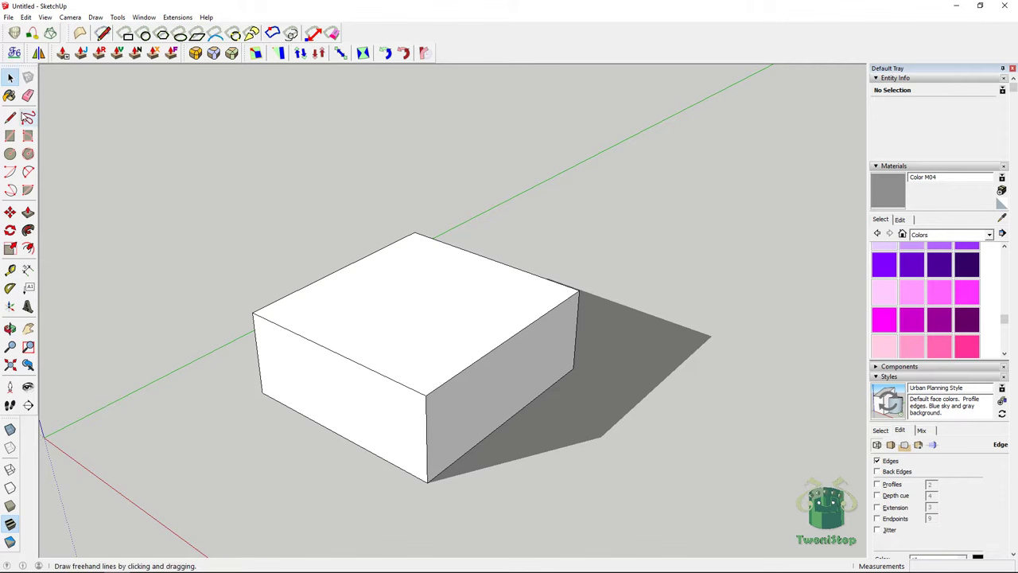
{"action": "key", "text": "l"}
{"action": "mouse_move", "coordinate": [57, 205]}
{"action": "middle_mouse_down"}
{"action": "mouse_move", "coordinate": [454, 329]}
{"action": "mouse_move", "coordinate": [306, 360]}
{"action": "middle_mouse_up"}
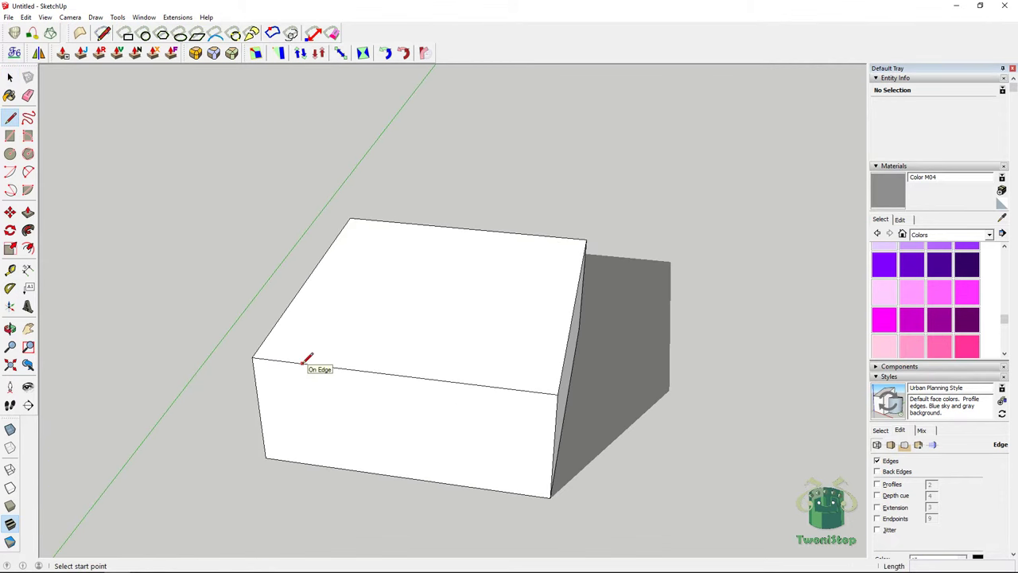
{"action": "left_click", "coordinate": [303, 362]}
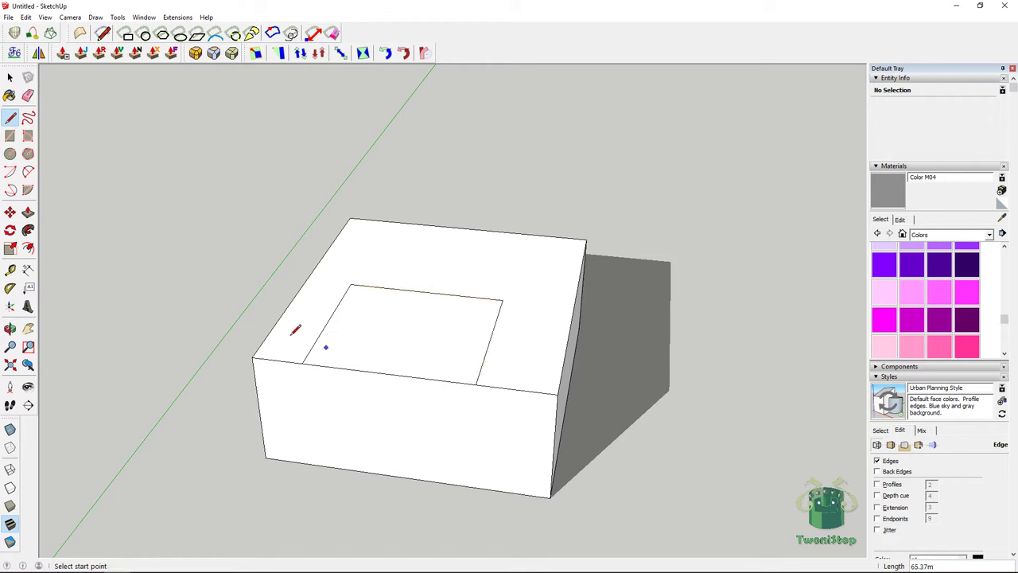
Push the outlined area of the top face downward to cut an open-fronted notch into the box
{"action": "left_click", "coordinate": [28, 212]}
{"action": "left_click", "coordinate": [398, 332]}
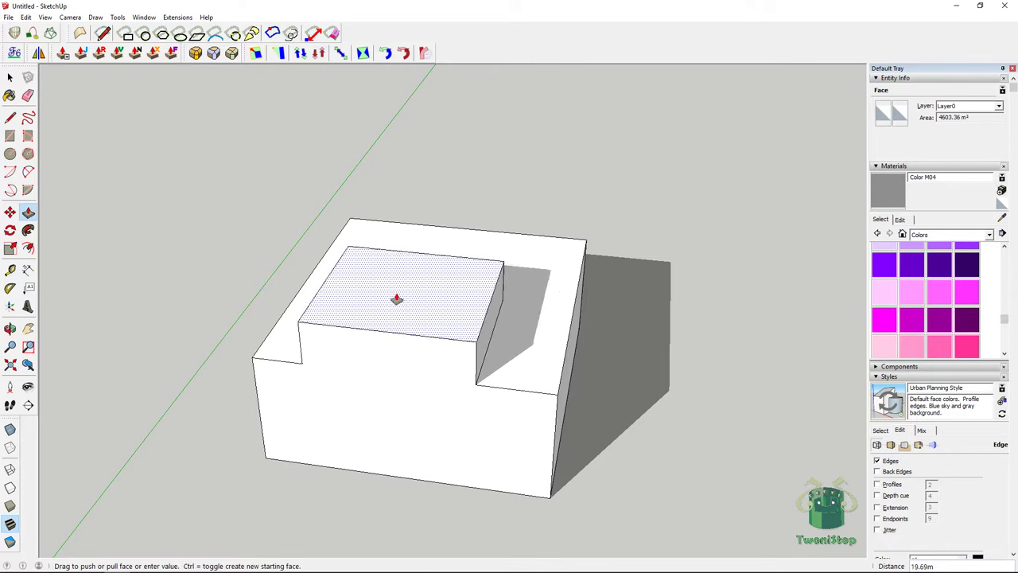
{"action": "left_click", "coordinate": [408, 404]}
{"action": "middle_click_drag", "start_coordinate": [277, 395], "coordinate": [595, 378]}
Draw a diagonal line across the notch's lower back corner and extrude the resulting triangle about 70 m across the notch as a slope
{"action": "left_click", "coordinate": [9, 117]}
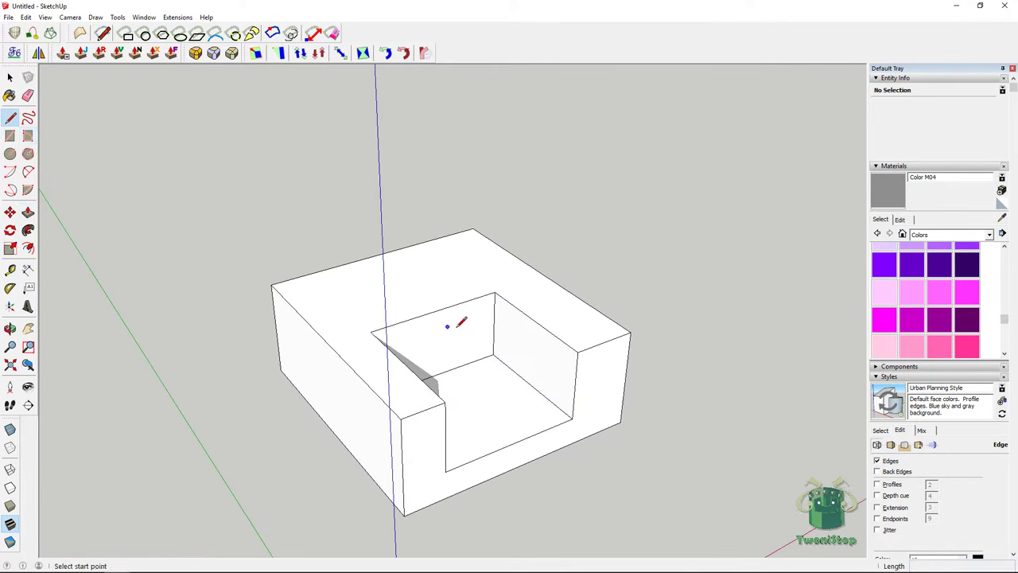
{"action": "left_click", "coordinate": [493, 324]}
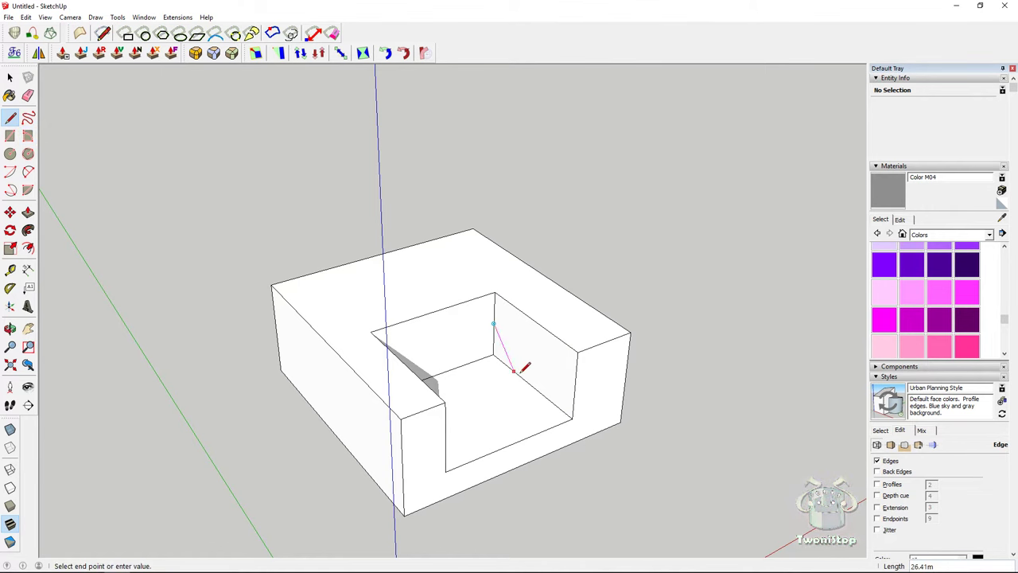
{"action": "middle_click_drag", "start_coordinate": [498, 333], "coordinate": [350, 359]}
{"action": "left_click", "coordinate": [28, 212]}
{"action": "left_click", "coordinate": [488, 352]}
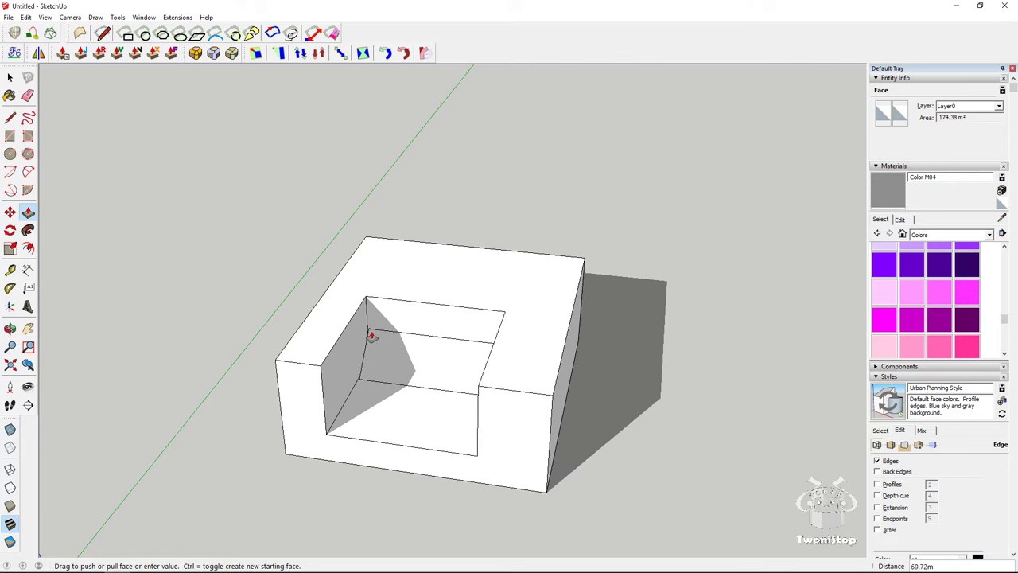
{"action": "left_click", "coordinate": [366, 329]}
Examine the sloped notch from several sides, switching X-ray and Hidden Geometry on and back off
{"action": "middle_click_drag", "start_coordinate": [495, 418], "coordinate": [223, 386]}
{"action": "left_click", "coordinate": [9, 430]}
{"action": "left_click", "coordinate": [10, 430]}
{"action": "middle_click_drag", "start_coordinate": [342, 402], "coordinate": [596, 389]}
{"action": "scroll", "coordinate": [595, 388], "scroll_direction": "up", "scroll_amount": 5}
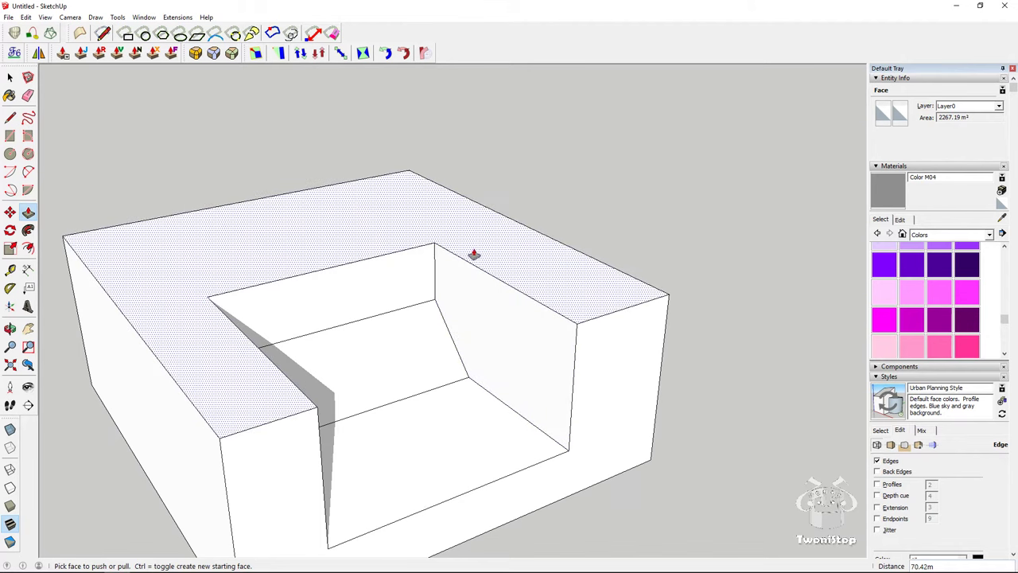
{"action": "left_click", "coordinate": [45, 17]}
{"action": "left_click", "coordinate": [71, 56]}
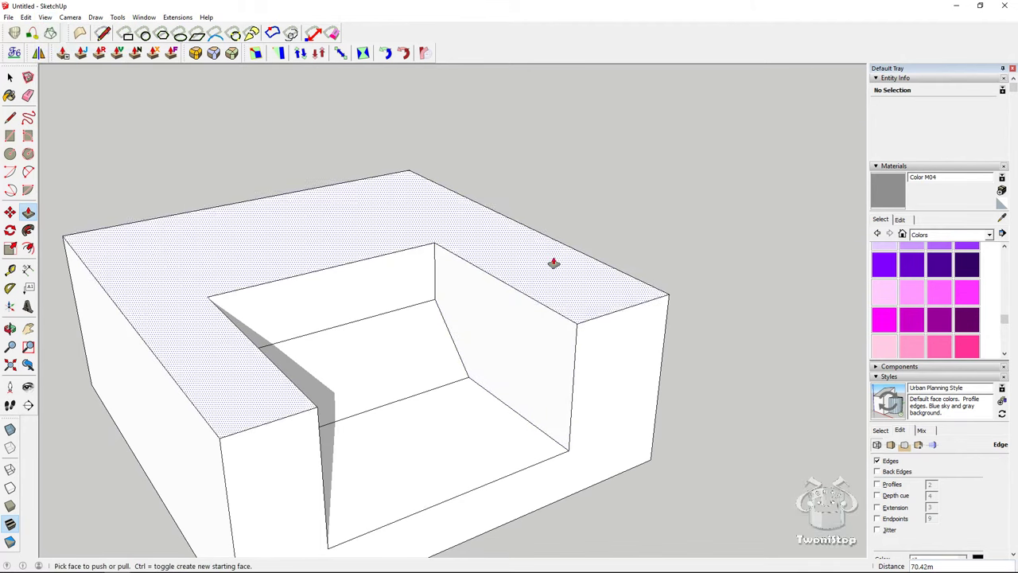
{"action": "left_click", "coordinate": [45, 17]}
{"action": "left_click", "coordinate": [70, 71]}
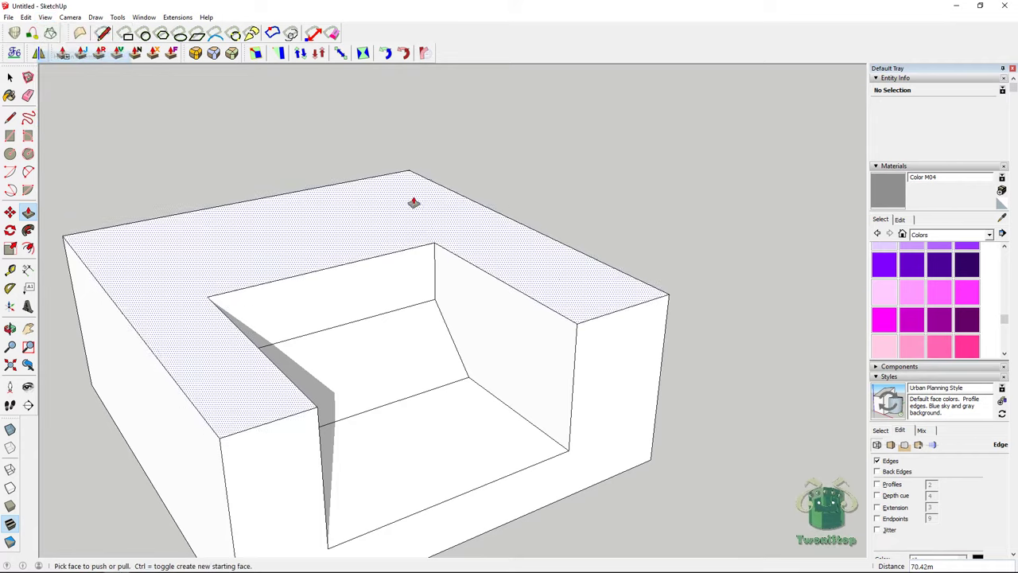
Examine the notch's sloped back and the shadow inside it from the front, above and the opposite side
{"action": "middle_click_drag", "start_coordinate": [413, 202], "coordinate": [212, 220]}
{"action": "scroll", "coordinate": [212, 220], "scroll_direction": "down", "scroll_amount": 3}
{"action": "middle_click_drag", "start_coordinate": [329, 228], "coordinate": [377, 318], "text": "shift"}
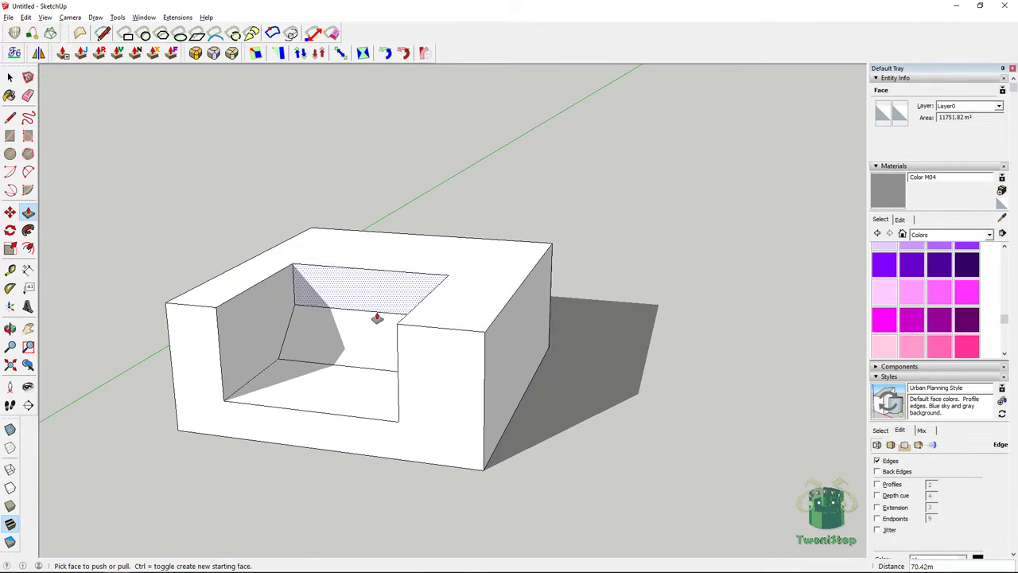
{"action": "left_click", "coordinate": [151, 258]}
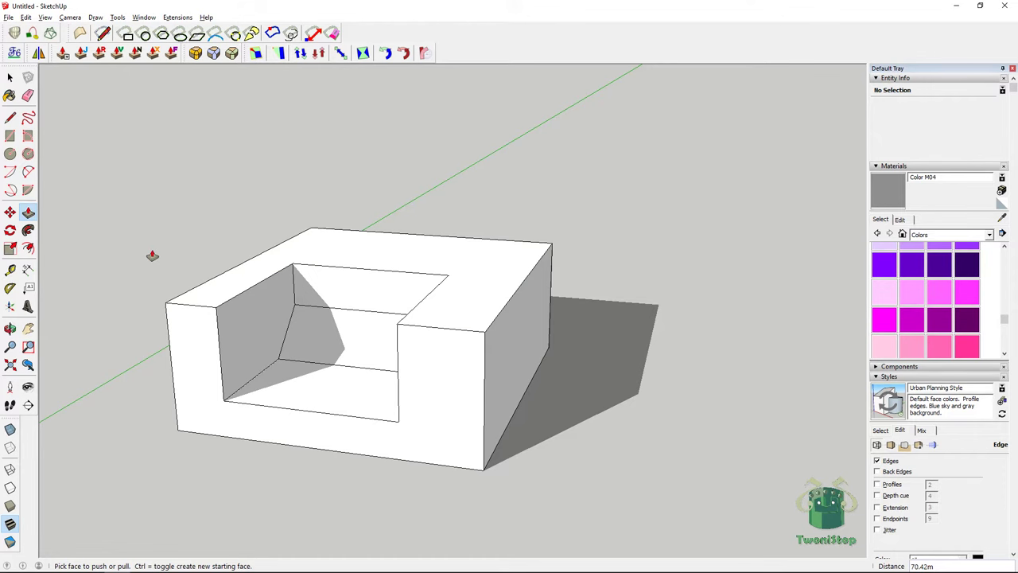
{"action": "middle_click_drag", "start_coordinate": [334, 278], "coordinate": [326, 396]}
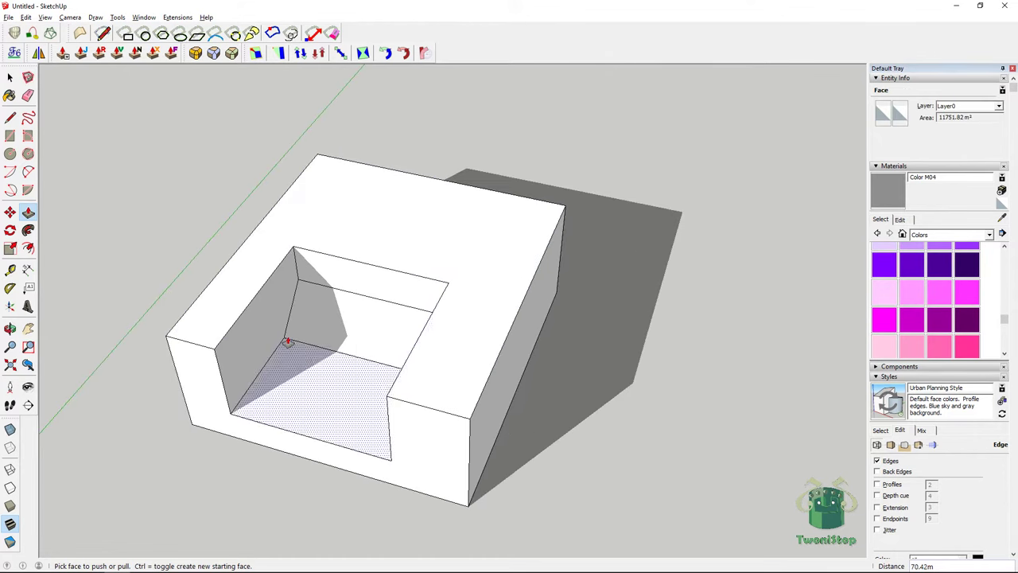
{"action": "scroll", "coordinate": [291, 336], "scroll_direction": "down", "scroll_amount": 3}
{"action": "scroll", "coordinate": [298, 321], "scroll_direction": "up", "scroll_amount": 3}
{"action": "middle_click_drag", "start_coordinate": [250, 340], "coordinate": [595, 306]}
{"action": "scroll", "coordinate": [445, 305], "scroll_direction": "down", "scroll_amount": 3}
{"action": "scroll", "coordinate": [413, 342], "scroll_direction": "up", "scroll_amount": 3}
{"action": "scroll", "coordinate": [532, 287], "scroll_direction": "up", "scroll_amount": 2}
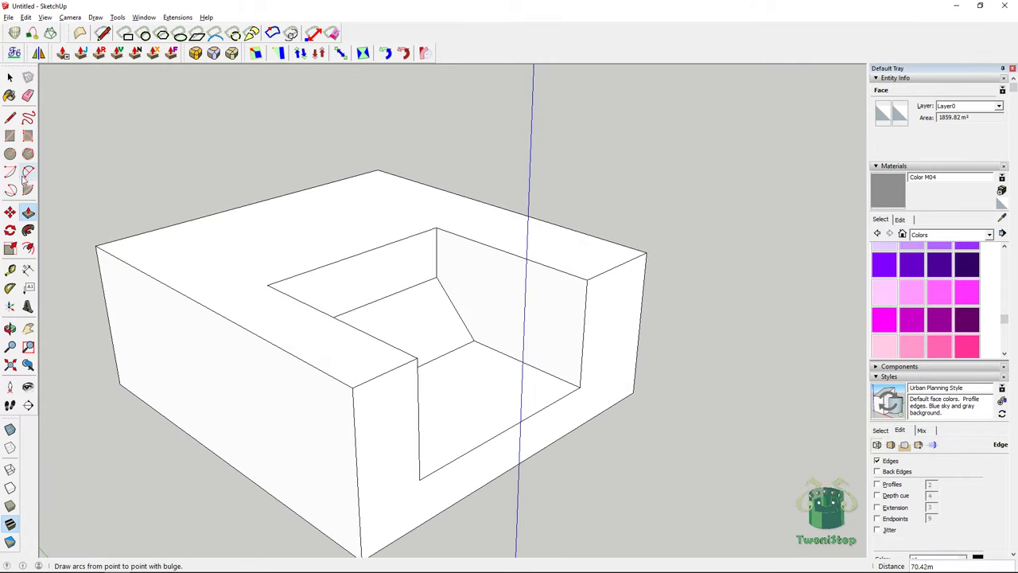
Draw a diagonal line about 29 m long across the upper front corner of the notch's inner side wall
{"action": "left_click", "coordinate": [10, 136]}
{"action": "left_click", "coordinate": [28, 117]}
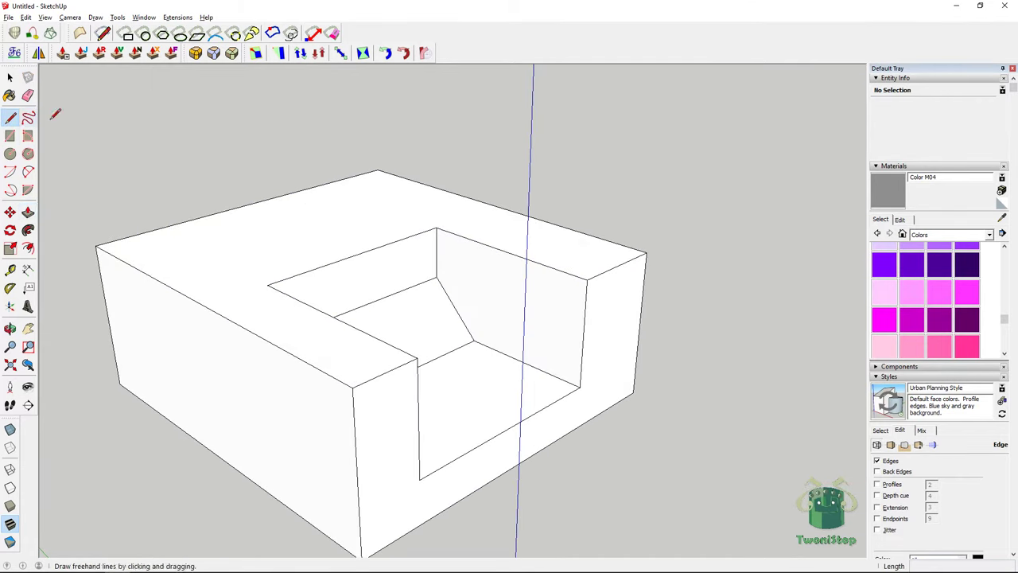
{"action": "left_click", "coordinate": [524, 257]}
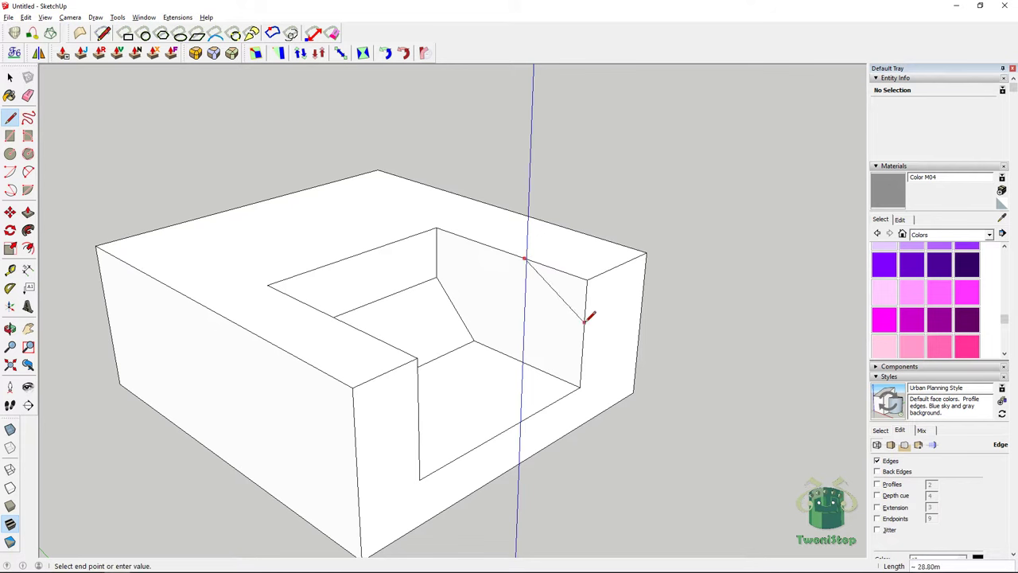
{"action": "scroll", "coordinate": [589, 322], "scroll_direction": "down", "scroll_amount": 5}
{"action": "middle_click_drag", "start_coordinate": [618, 289], "coordinate": [502, 333]}
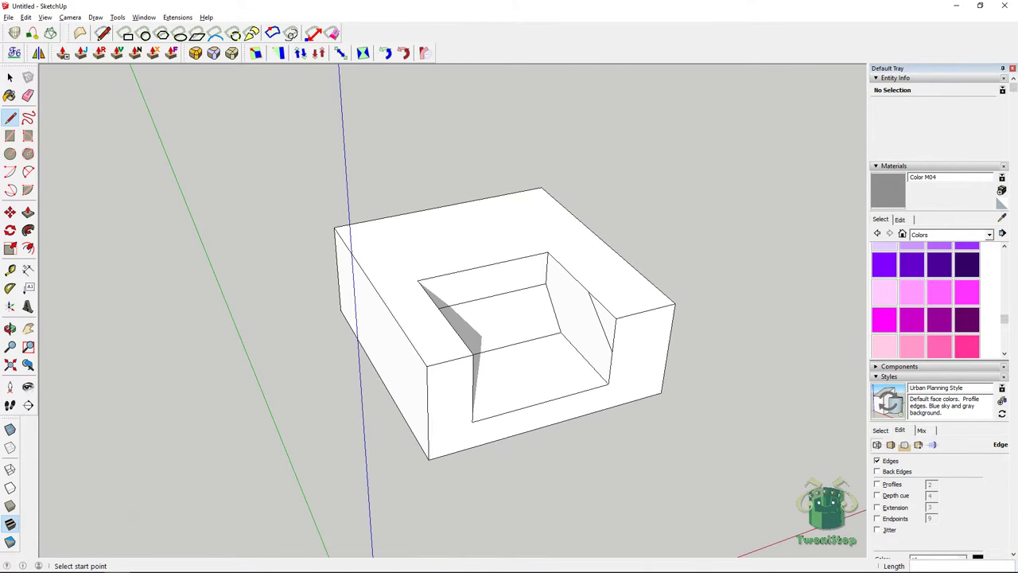
Push the triangular corner face about 31.6 m through the side wall to cut a sloped end on it
{"action": "left_click", "coordinate": [28, 211]}
{"action": "left_click", "coordinate": [602, 323]}
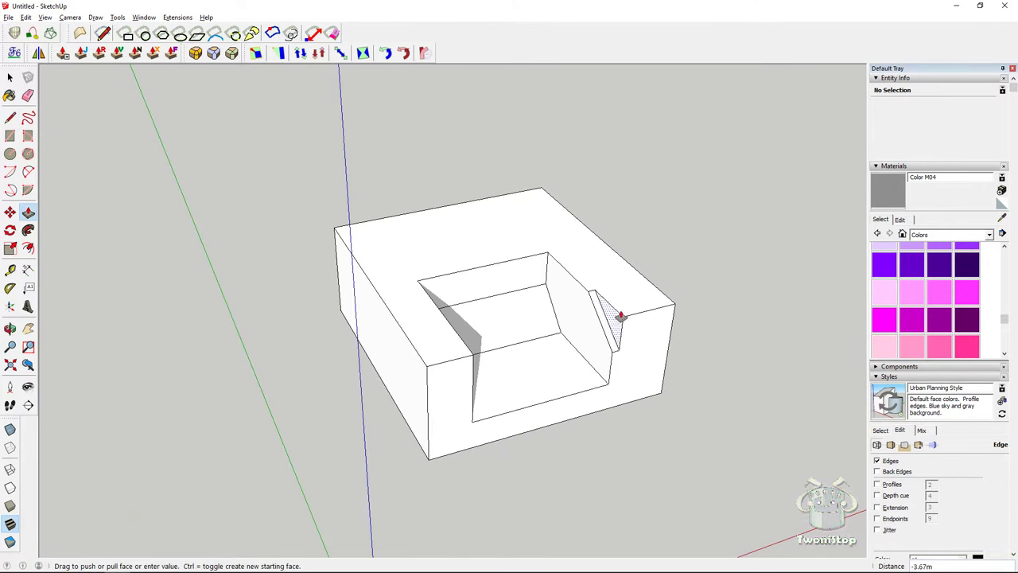
{"action": "left_click", "coordinate": [672, 298]}
Select all of the block's geometry, paint it with the grey Color M04 from the In Model collection and clear the selection
{"action": "middle_click_drag", "start_coordinate": [686, 291], "coordinate": [332, 291]}
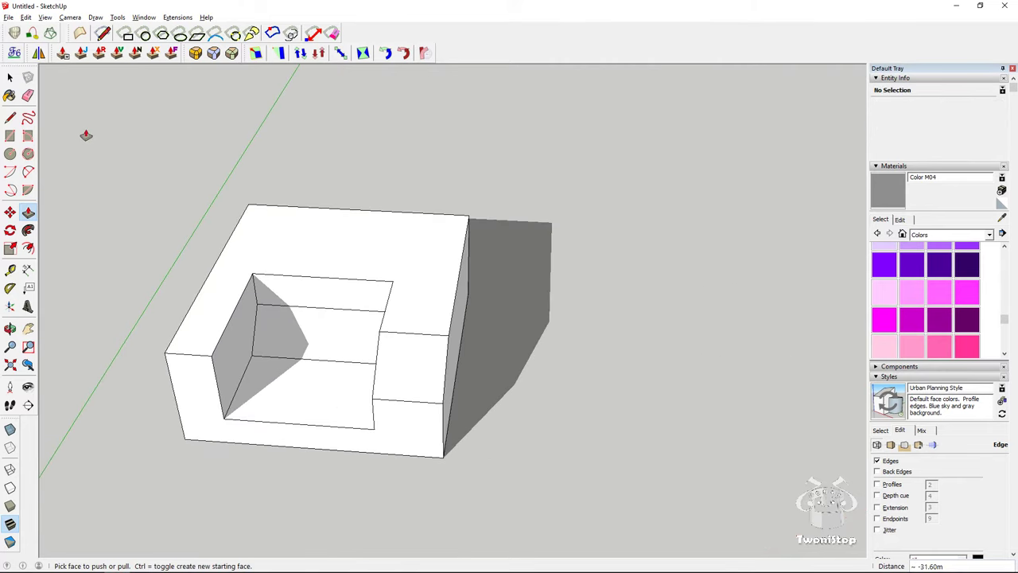
{"action": "left_click", "coordinate": [11, 77]}
{"action": "double_click", "coordinate": [347, 270]}
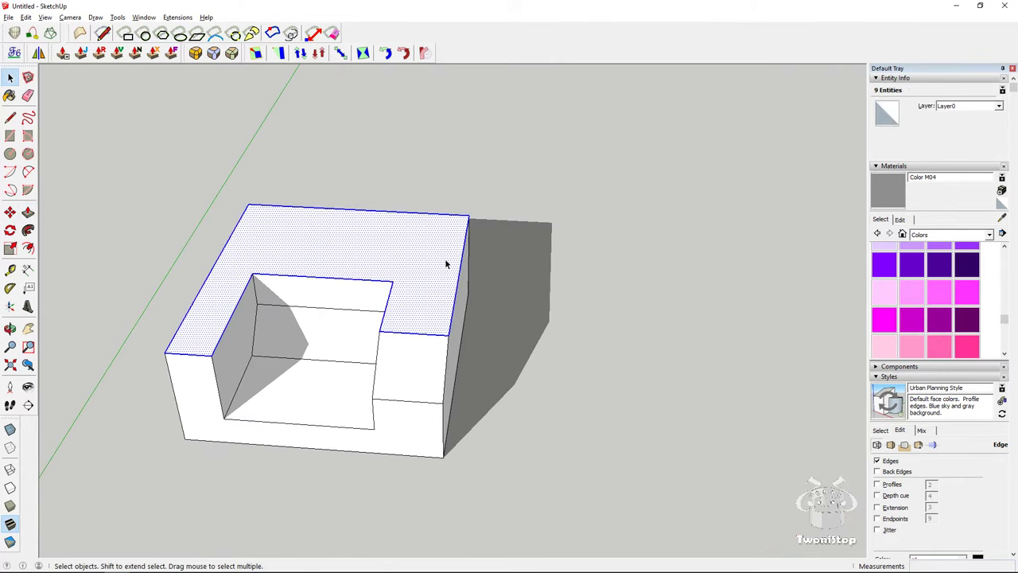
{"action": "triple_click", "coordinate": [446, 264]}
{"action": "key", "text": "b"}
{"action": "left_click", "coordinate": [988, 235]}
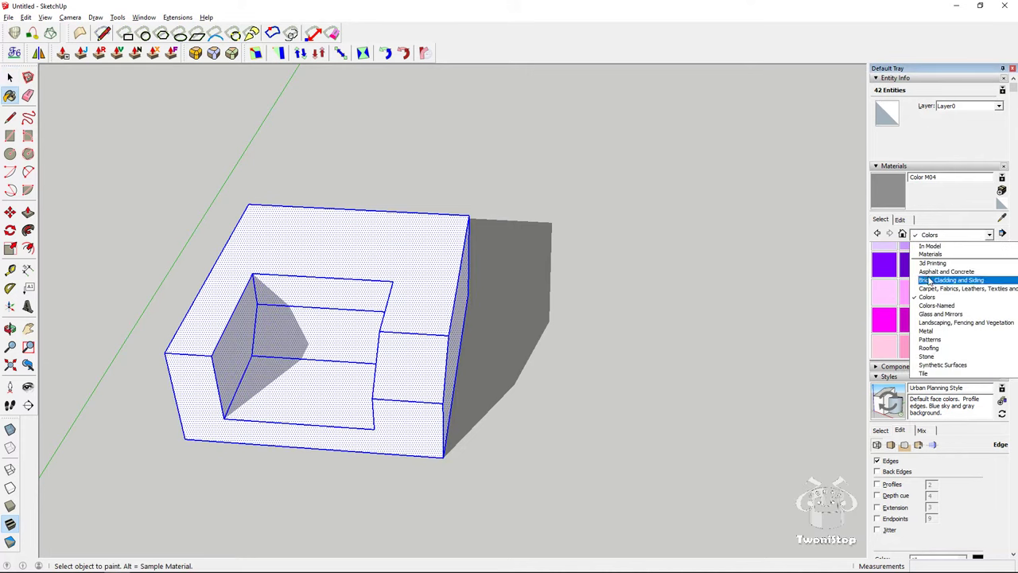
{"action": "left_click", "coordinate": [936, 245]}
{"action": "left_click", "coordinate": [888, 269]}
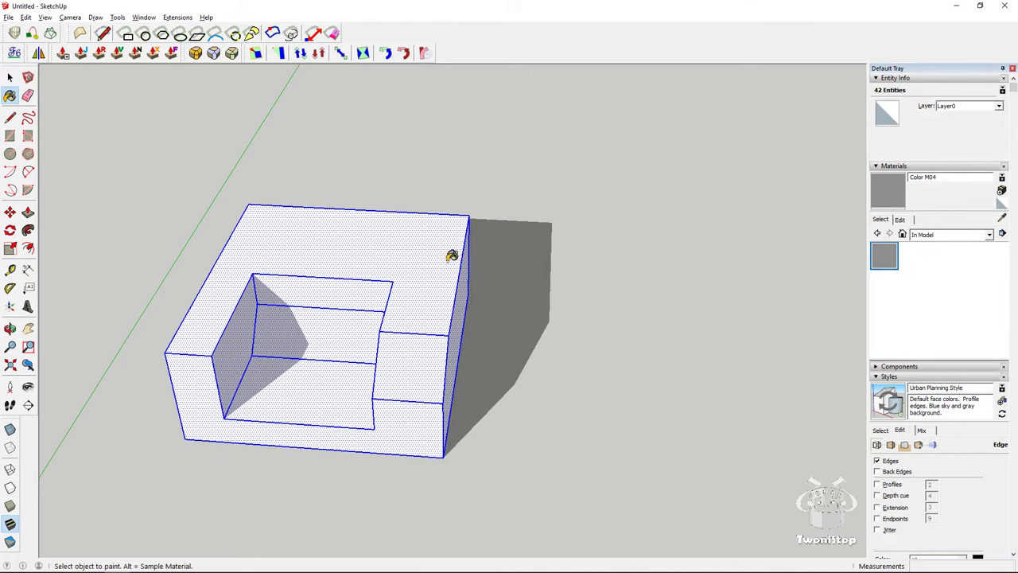
{"action": "left_click", "coordinate": [452, 257]}
{"action": "key", "text": "space"}
{"action": "left_click", "coordinate": [310, 147]}
Examine the painted block's shading from other angles and look through the available display options and style settings
{"action": "middle_click_drag", "start_coordinate": [310, 147], "coordinate": [351, 225]}
{"action": "scroll", "coordinate": [412, 277], "scroll_direction": "down", "scroll_amount": 3}
{"action": "scroll", "coordinate": [422, 276], "scroll_direction": "up", "scroll_amount": 4}
{"action": "middle_click_drag", "start_coordinate": [429, 273], "coordinate": [617, 305]}
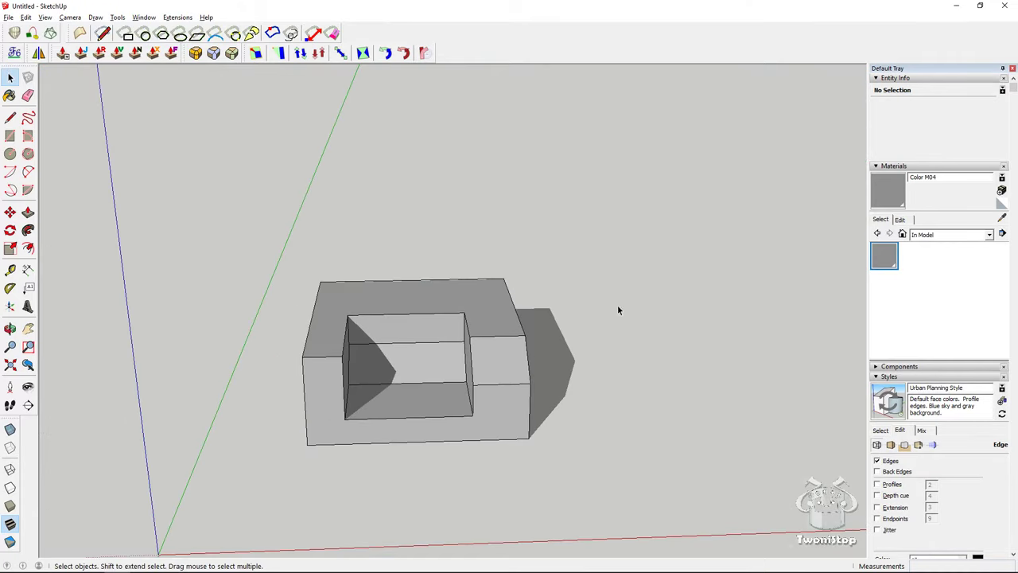
{"action": "left_click", "coordinate": [45, 17]}
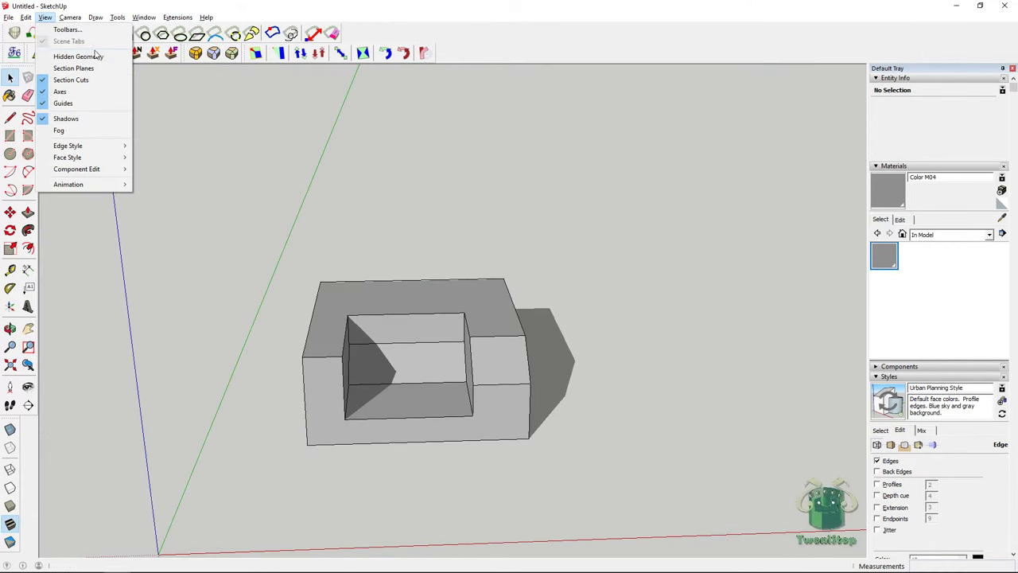
{"action": "left_click", "coordinate": [70, 17]}
{"action": "left_click", "coordinate": [117, 17]}
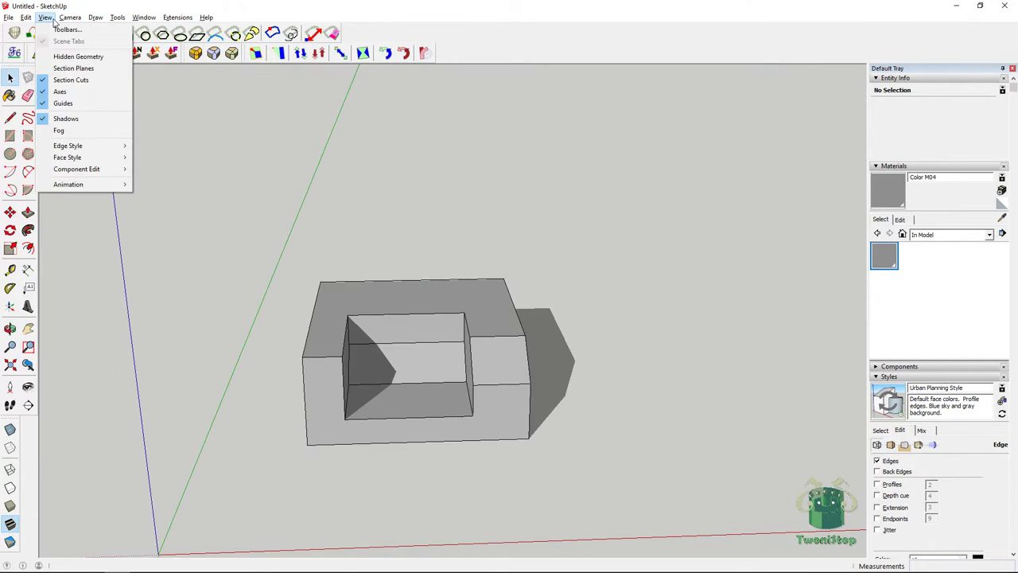
{"action": "mouse_move", "coordinate": [38, 20]}
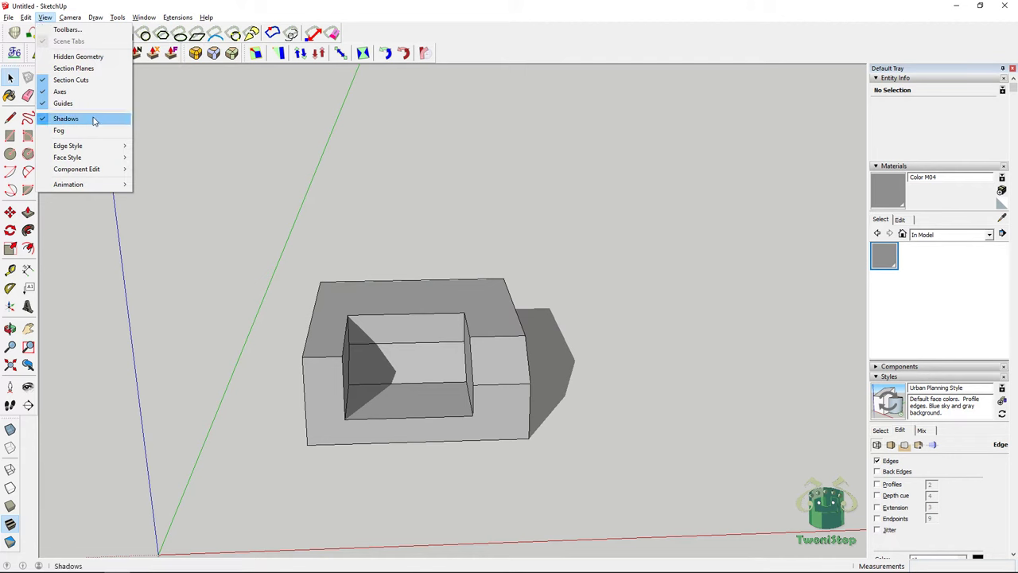
{"action": "mouse_move", "coordinate": [94, 169]}
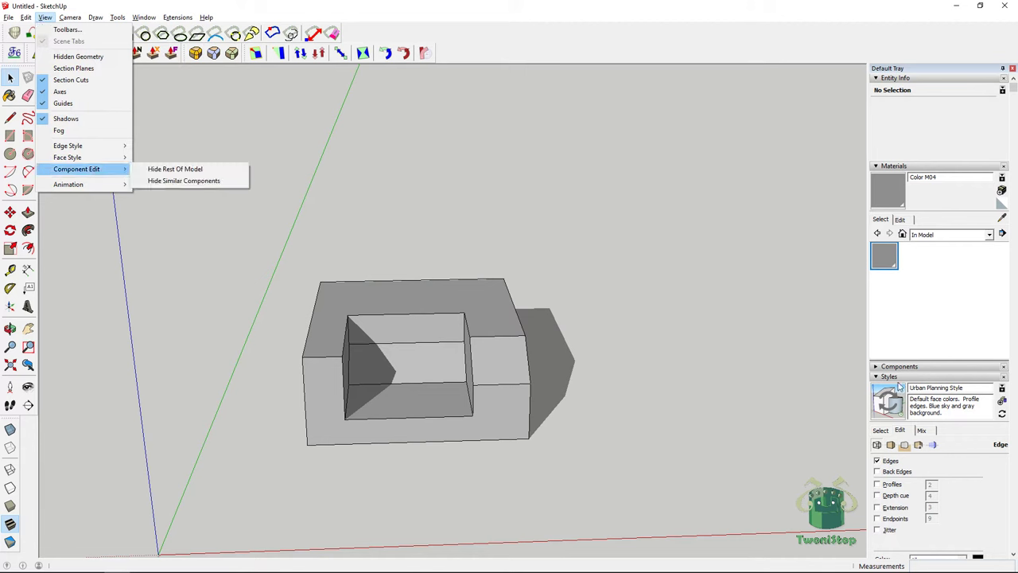
{"action": "left_click", "coordinate": [901, 433]}
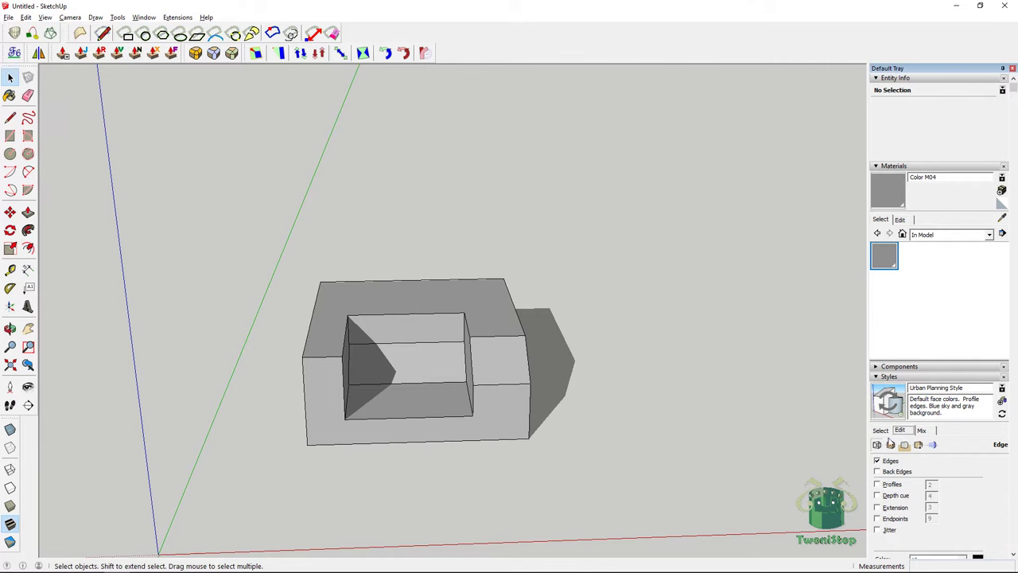
Look through the available view options and examine the block's shading and shadow from the opposite side
{"action": "left_click", "coordinate": [70, 16]}
{"action": "mouse_move", "coordinate": [45, 17]}
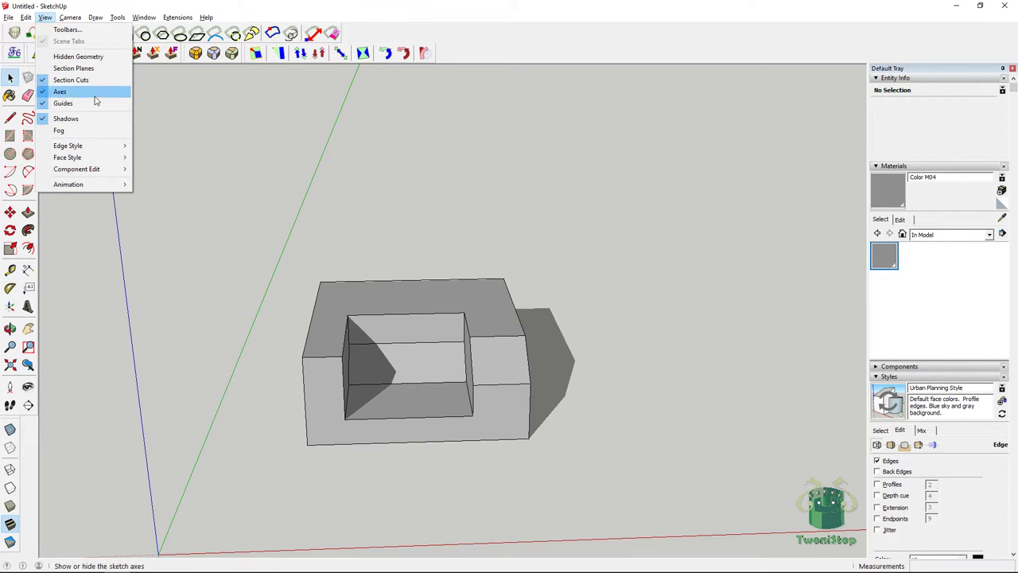
{"action": "left_click", "coordinate": [289, 176]}
{"action": "middle_click_drag", "start_coordinate": [393, 198], "coordinate": [386, 272]}
{"action": "scroll", "coordinate": [552, 232], "scroll_direction": "down", "scroll_amount": 5}
{"action": "scroll", "coordinate": [577, 289], "scroll_direction": "up", "scroll_amount": 6}
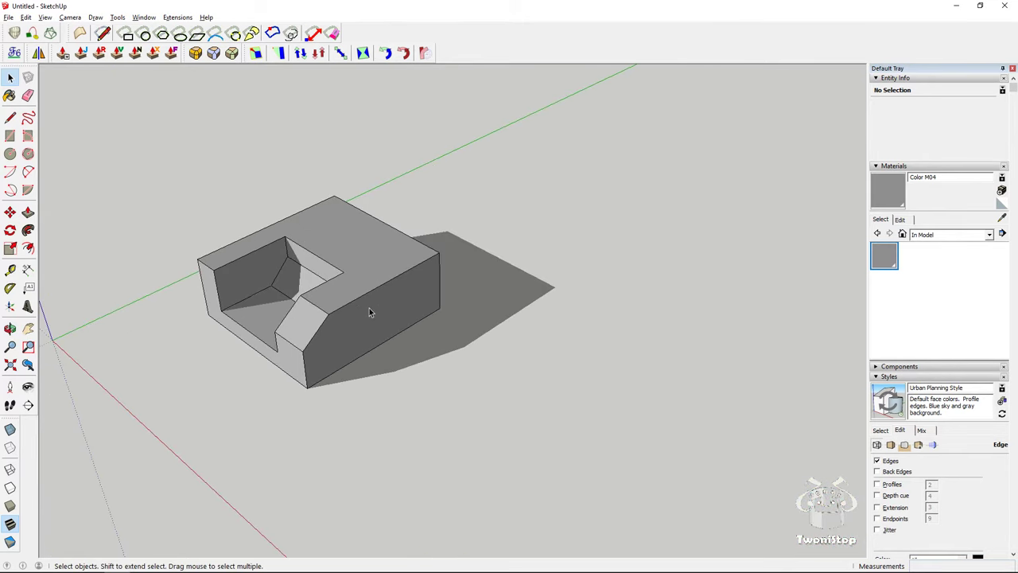
{"action": "middle_click_drag", "start_coordinate": [453, 275], "coordinate": [477, 275]}
Draw a long rectangle on the ground alongside the grey block and pull it up into a box taller than the block
{"action": "left_click", "coordinate": [55, 172]}
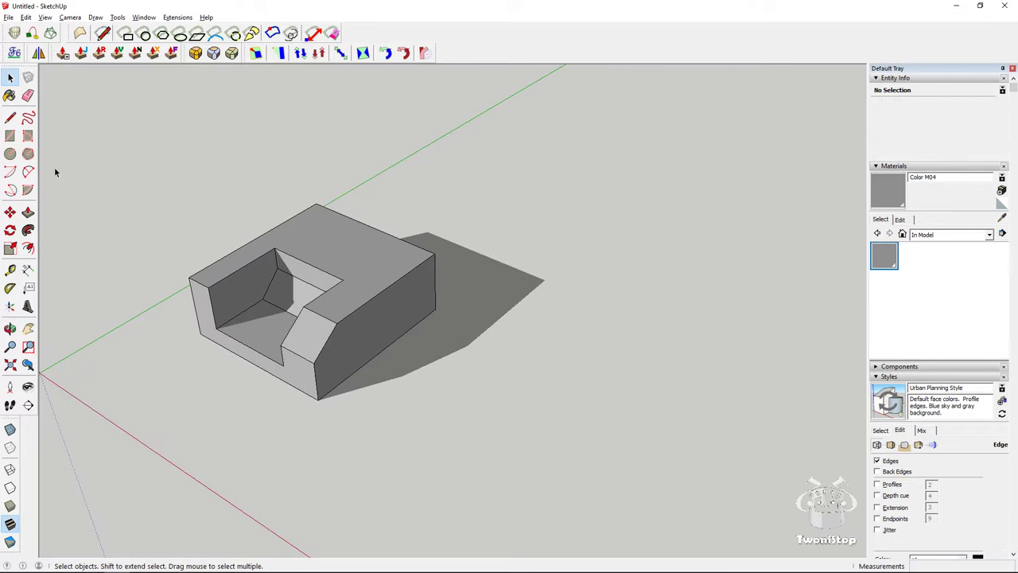
{"action": "left_click", "coordinate": [270, 457]}
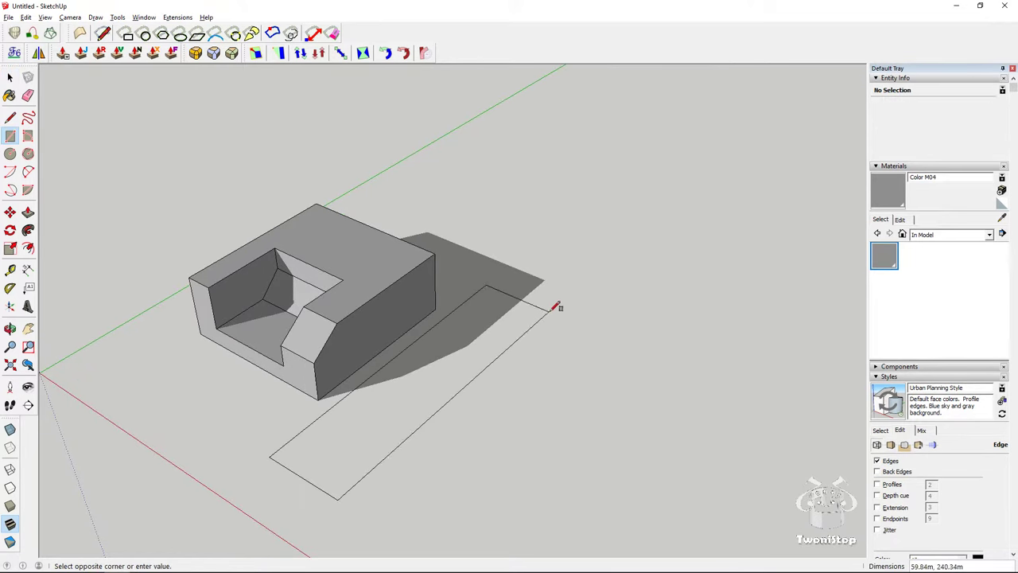
{"action": "left_click", "coordinate": [672, 237]}
{"action": "left_click", "coordinate": [28, 213]}
{"action": "left_click_drag", "start_coordinate": [432, 350], "coordinate": [477, 295]}
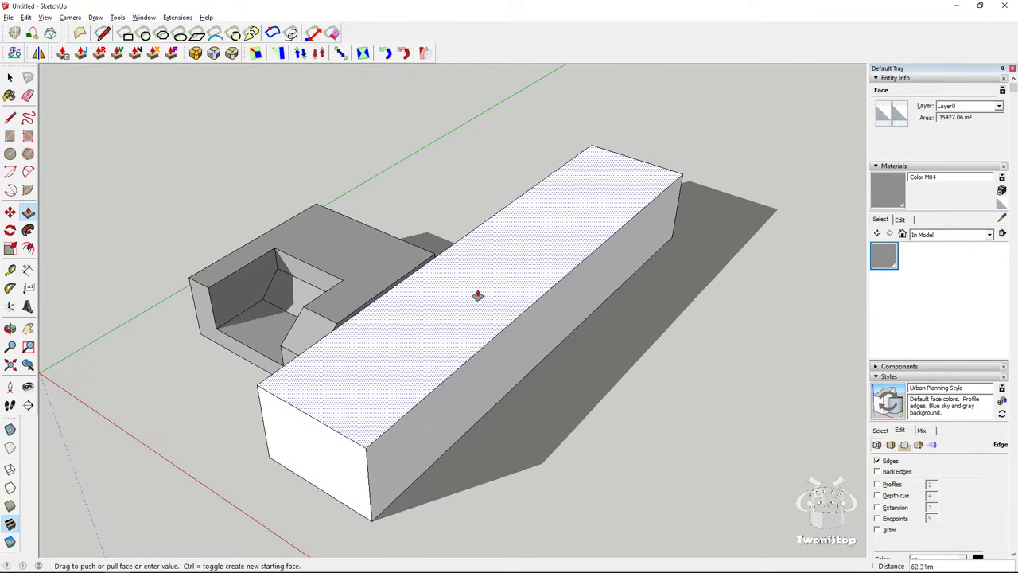
Paint all of the long box's geometry with the grey Color M04 and clear the selection
{"action": "key", "text": "b"}
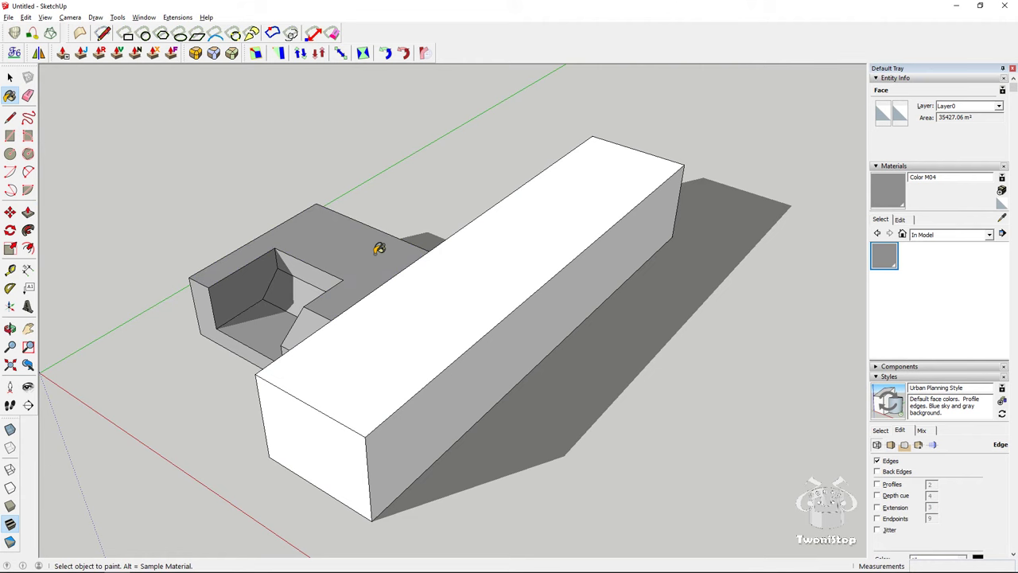
{"action": "left_click", "coordinate": [10, 78]}
{"action": "triple_click", "coordinate": [448, 330]}
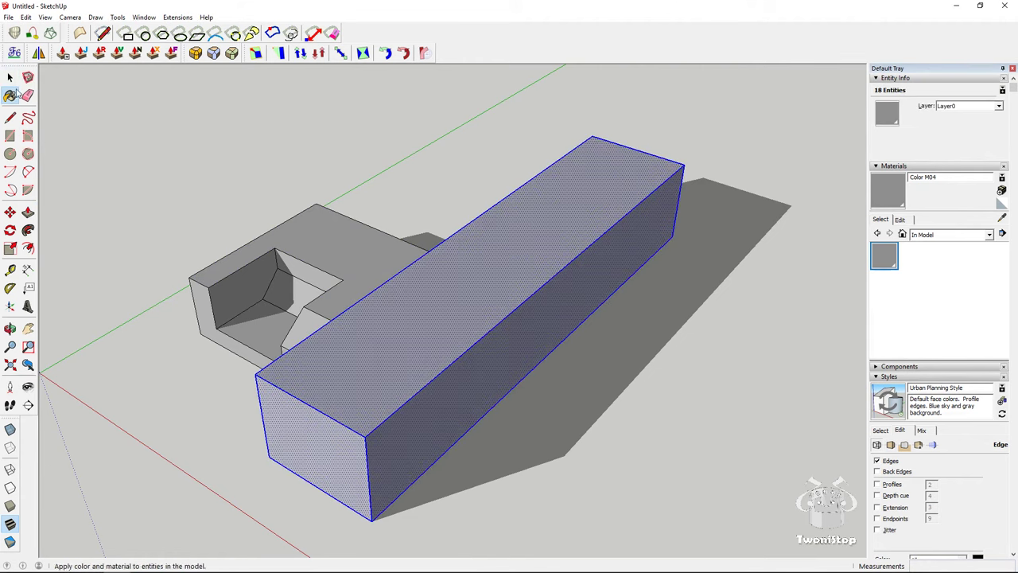
{"action": "left_click", "coordinate": [9, 77]}
{"action": "left_click", "coordinate": [199, 125]}
Select all of the notched block's geometry and make it a component
{"action": "middle_click_drag", "start_coordinate": [200, 125], "coordinate": [402, 266]}
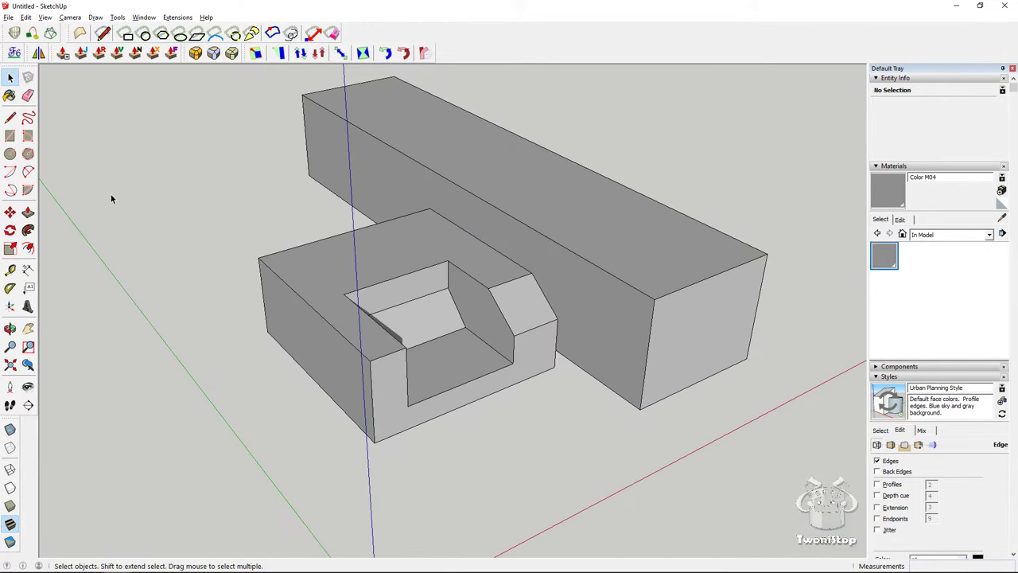
{"action": "middle_click_drag", "start_coordinate": [156, 208], "coordinate": [322, 202]}
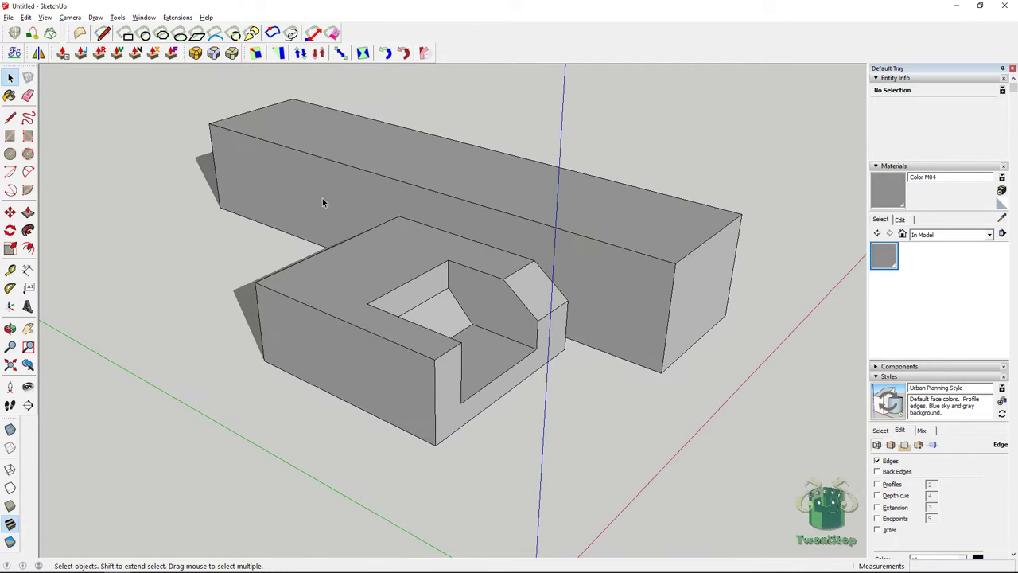
{"action": "triple_click", "coordinate": [359, 255]}
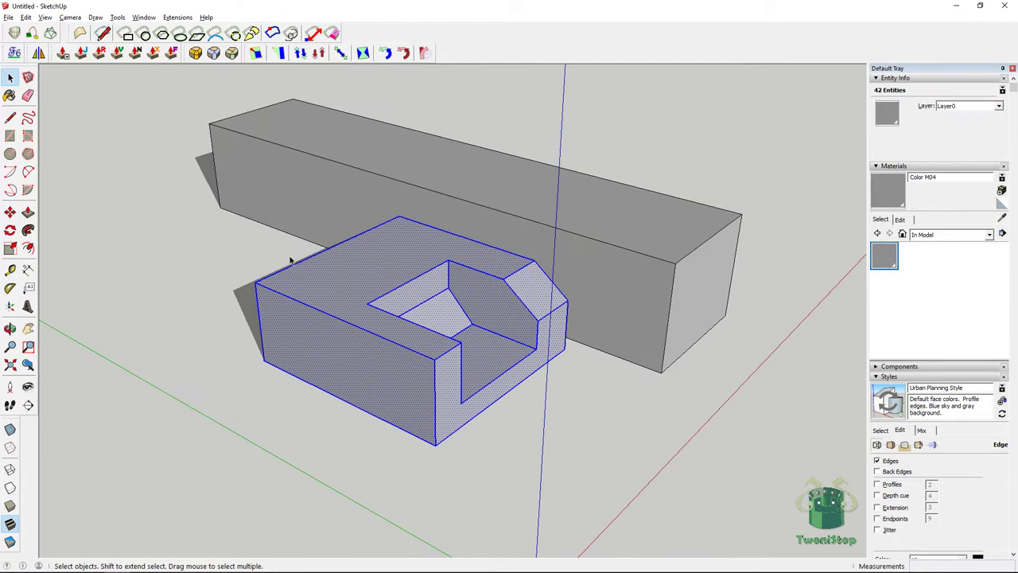
{"action": "right_click", "coordinate": [325, 257]}
{"action": "left_click", "coordinate": [380, 338]}
{"action": "left_click", "coordinate": [522, 363]}
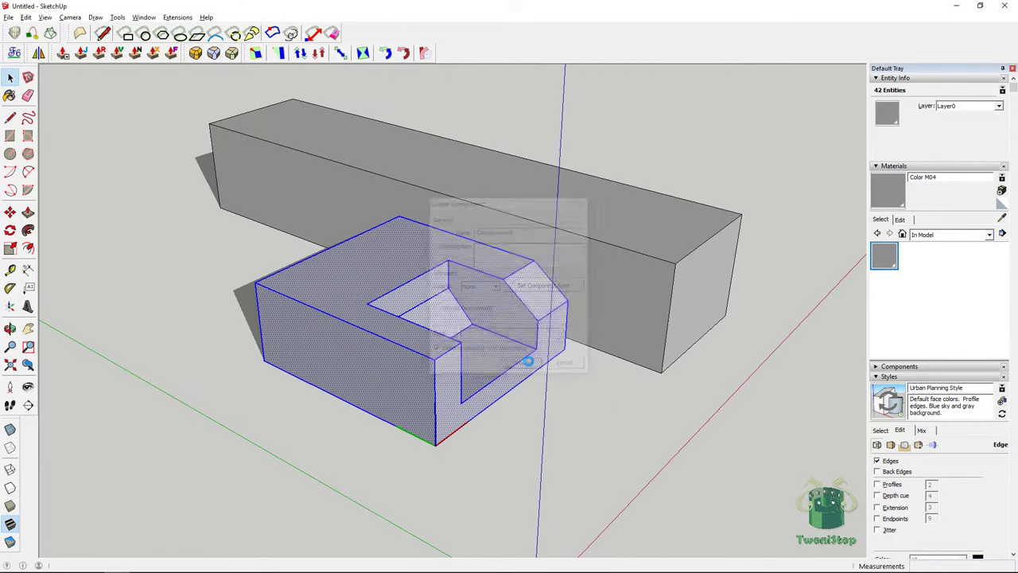
Try to rotate the notched block component about a horizontal axis placed on its side face
{"action": "key", "text": "q"}
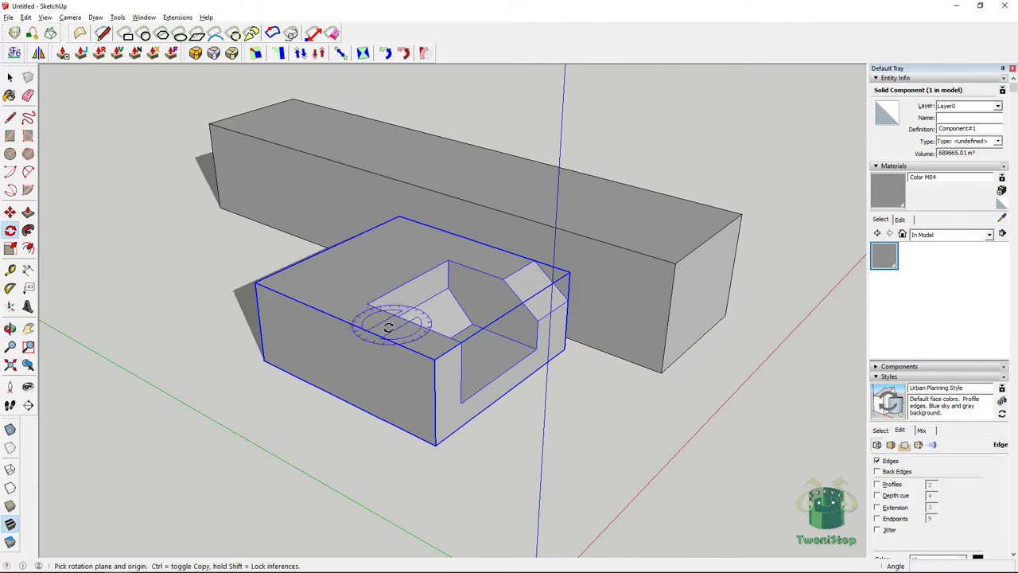
{"action": "left_click_drag", "start_coordinate": [380, 350], "coordinate": [426, 371]}
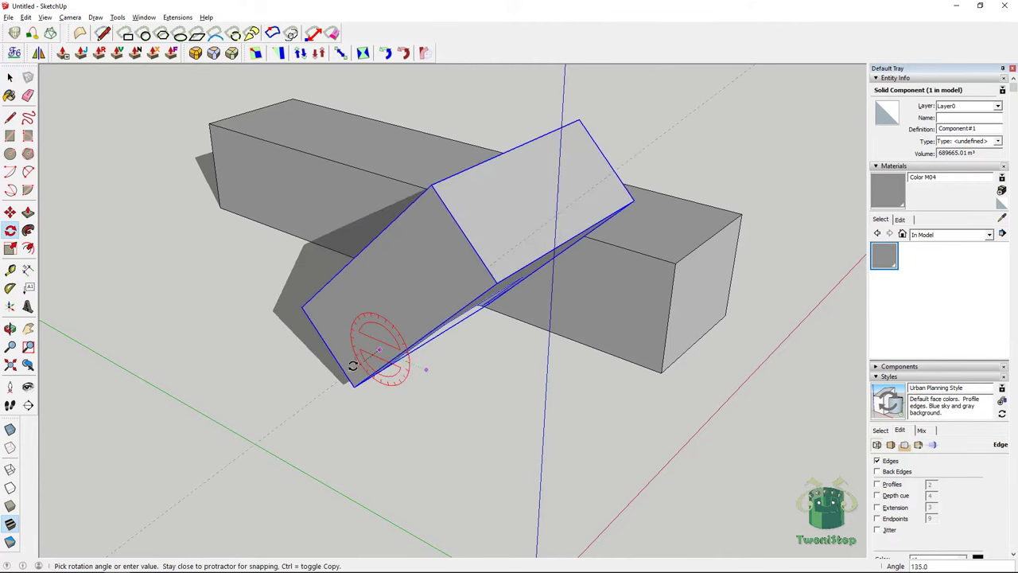
{"action": "left_click", "coordinate": [626, 451]}
Open the notched block component for editing and draw a rectangle about 43 m by 34 m near one end of its back face
{"action": "mouse_move", "coordinate": [204, 185]}
{"action": "middle_mouse_down"}
{"action": "mouse_move", "coordinate": [830, 222]}
{"action": "mouse_move", "coordinate": [647, 283]}
{"action": "middle_mouse_up"}
{"action": "left_click", "coordinate": [10, 120]}
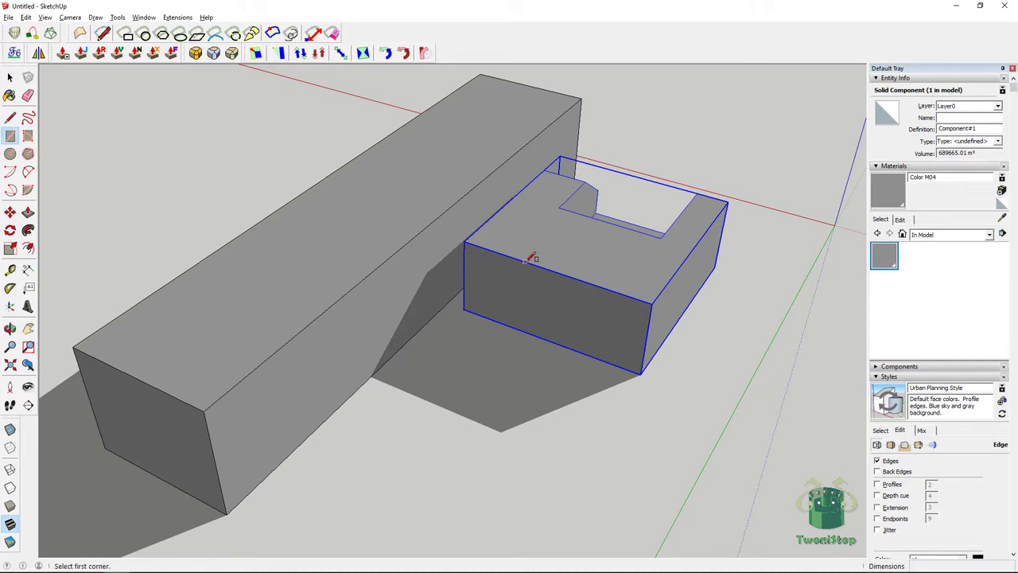
{"action": "scroll", "coordinate": [532, 257], "scroll_direction": "up", "scroll_amount": 2}
{"action": "left_click", "coordinate": [8, 78]}
{"action": "double_click", "coordinate": [499, 275]}
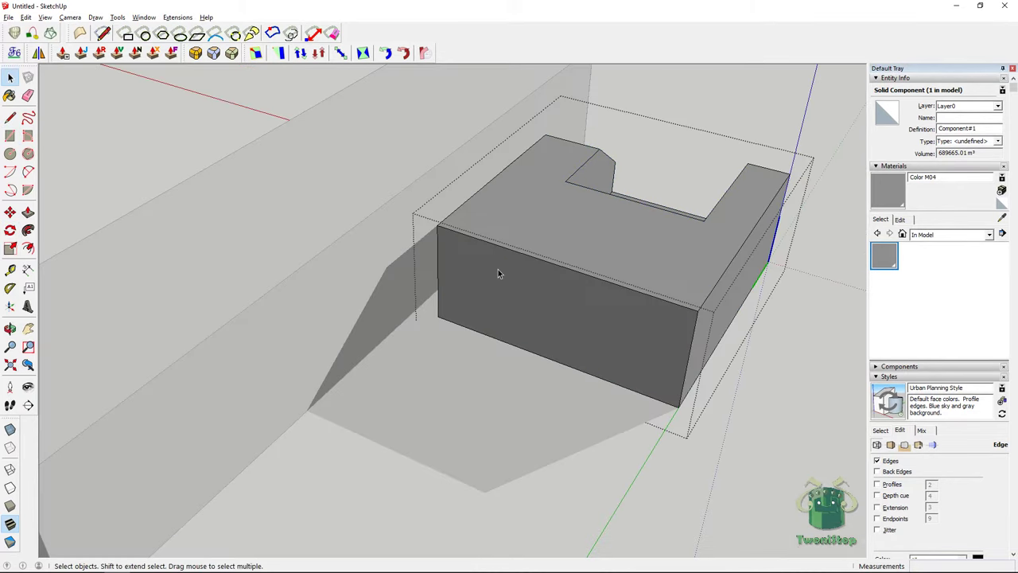
{"action": "key", "text": "r"}
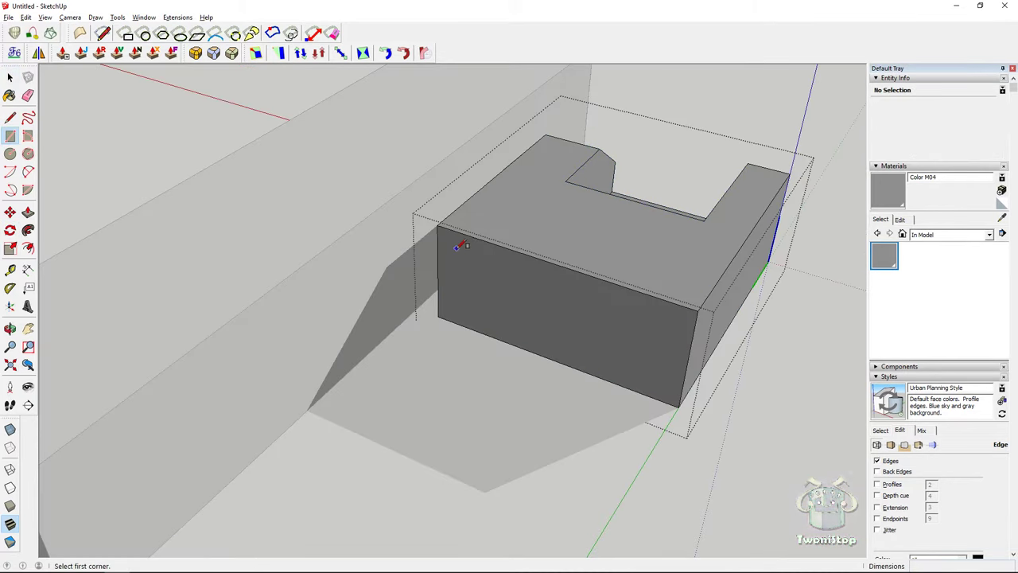
{"action": "left_click", "coordinate": [449, 239]}
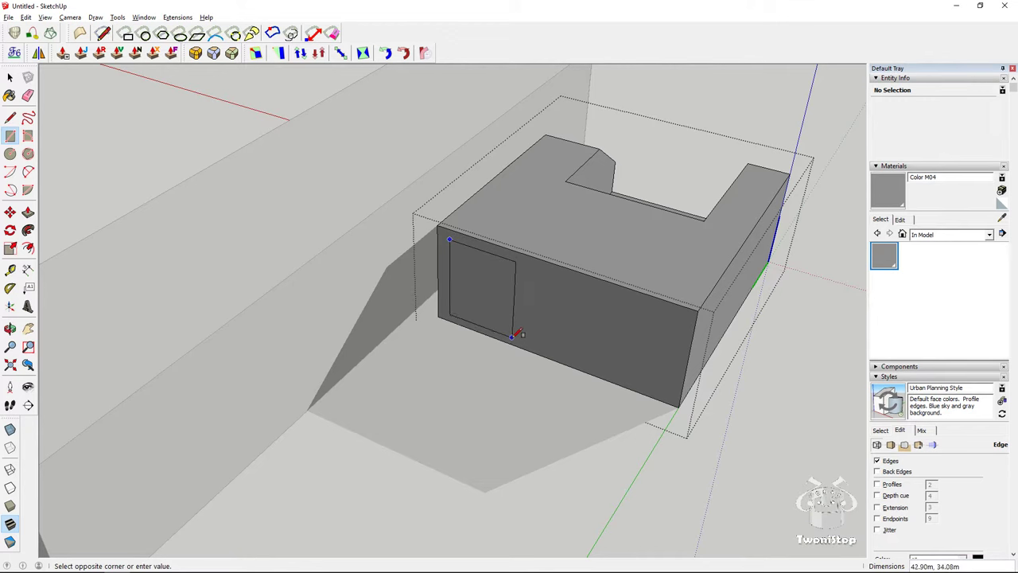
Round the upper left corner of the rectangle on the back face with a tangent arc and remove the leftover corner edges
{"action": "left_click", "coordinate": [10, 119]}
{"action": "scroll", "coordinate": [552, 234], "scroll_direction": "up", "scroll_amount": 5}
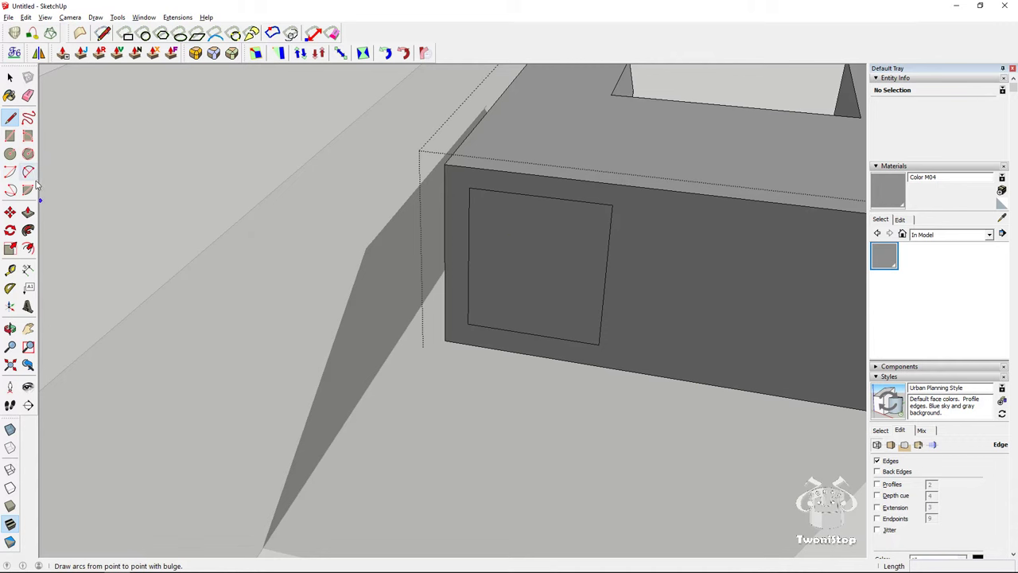
{"action": "left_click", "coordinate": [28, 171]}
{"action": "left_click", "coordinate": [469, 233]}
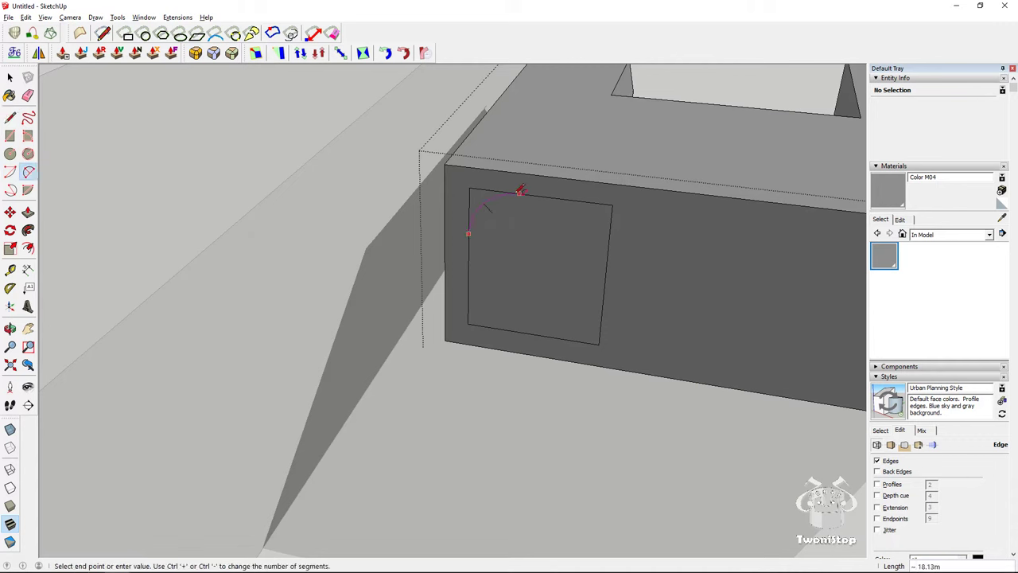
{"action": "left_click", "coordinate": [520, 193]}
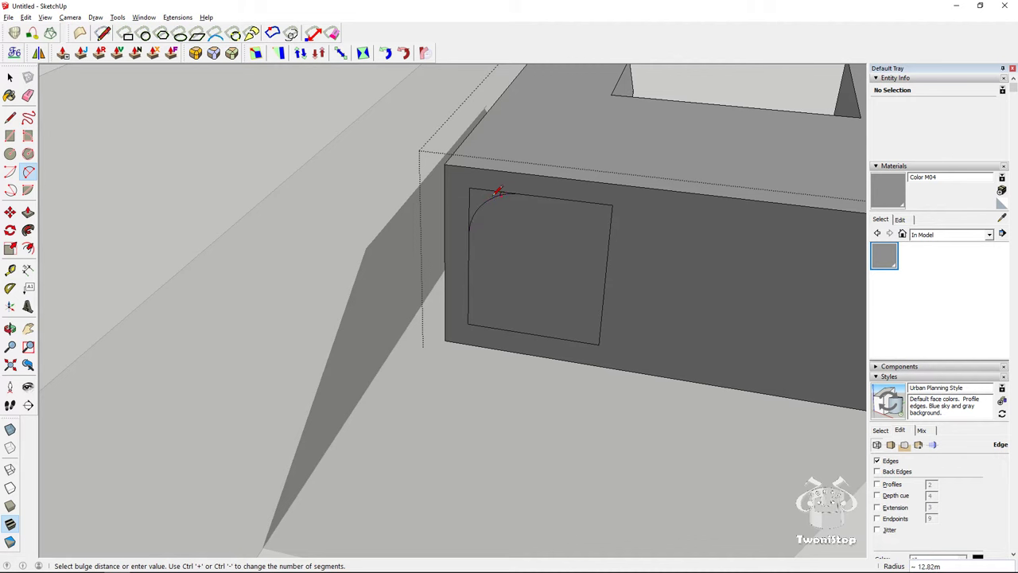
{"action": "left_click", "coordinate": [470, 231]}
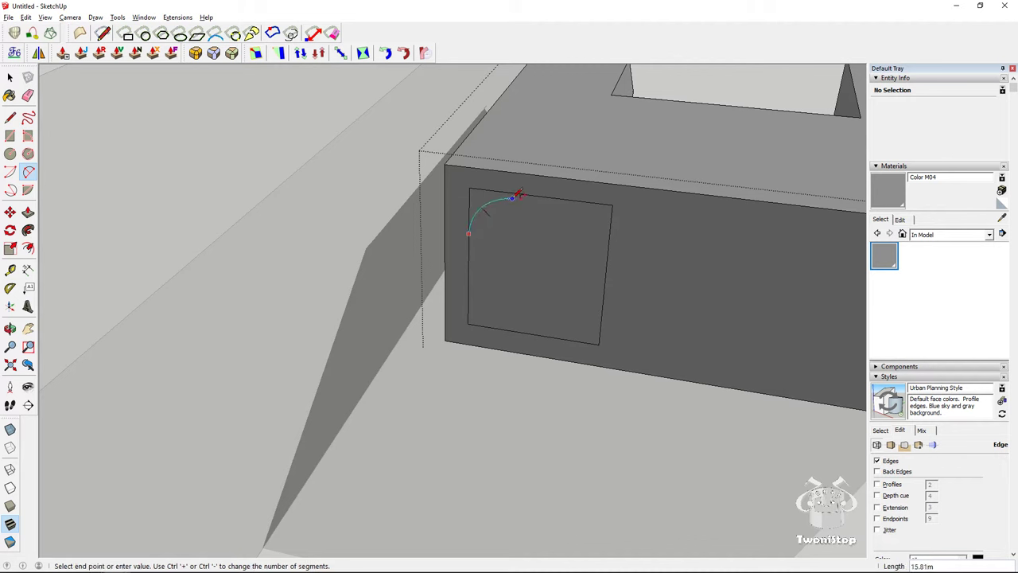
{"action": "left_click", "coordinate": [525, 192]}
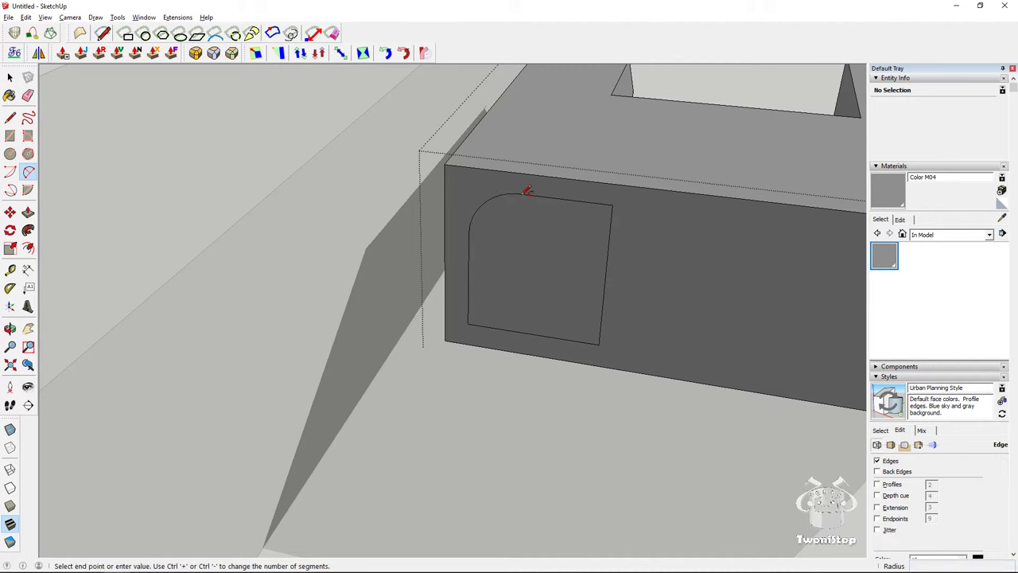
{"action": "left_click", "coordinate": [468, 285]}
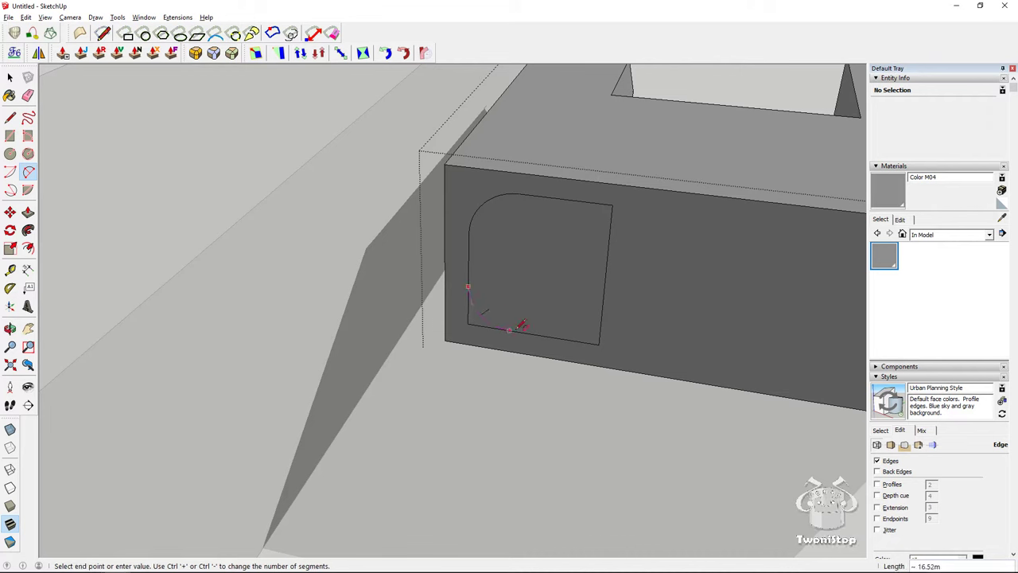
{"action": "key", "text": "Escape"}
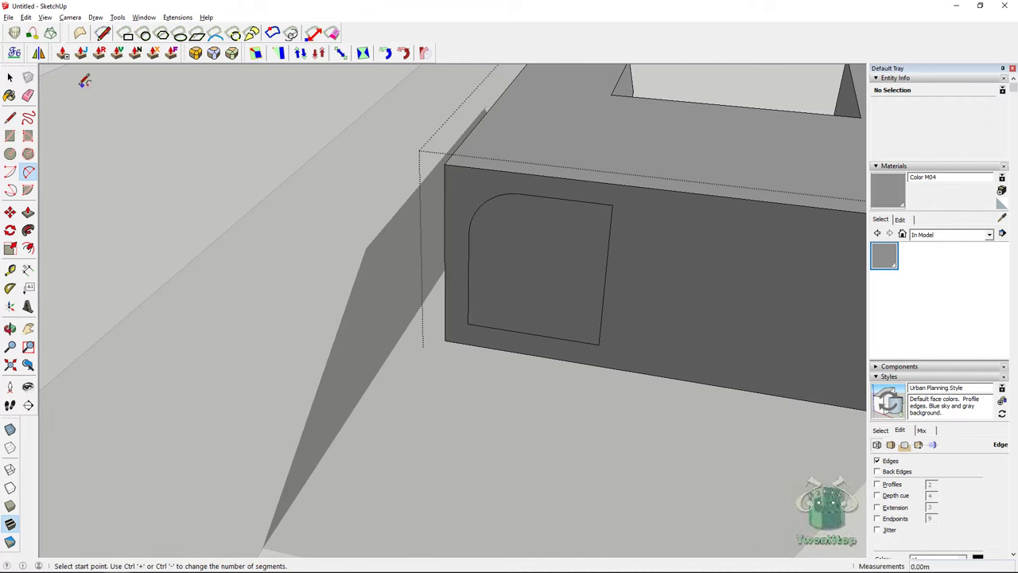
Try to mirror the whole rounded panel face vertically, erasing the original, and undo the mirroring
{"action": "left_click", "coordinate": [10, 77]}
{"action": "left_click", "coordinate": [32, 33]}
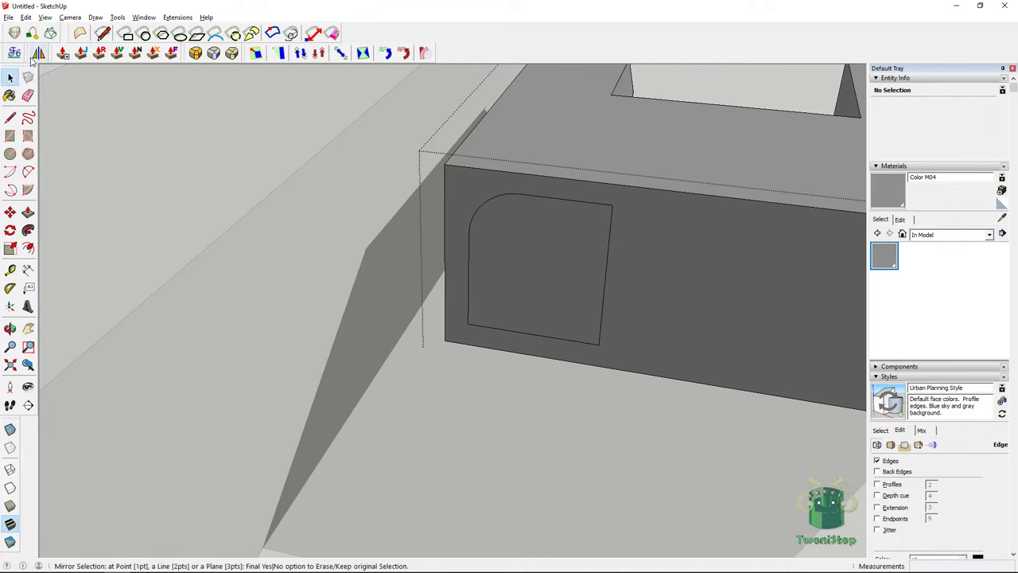
{"action": "left_click", "coordinate": [576, 317]}
{"action": "double_click", "coordinate": [534, 199]}
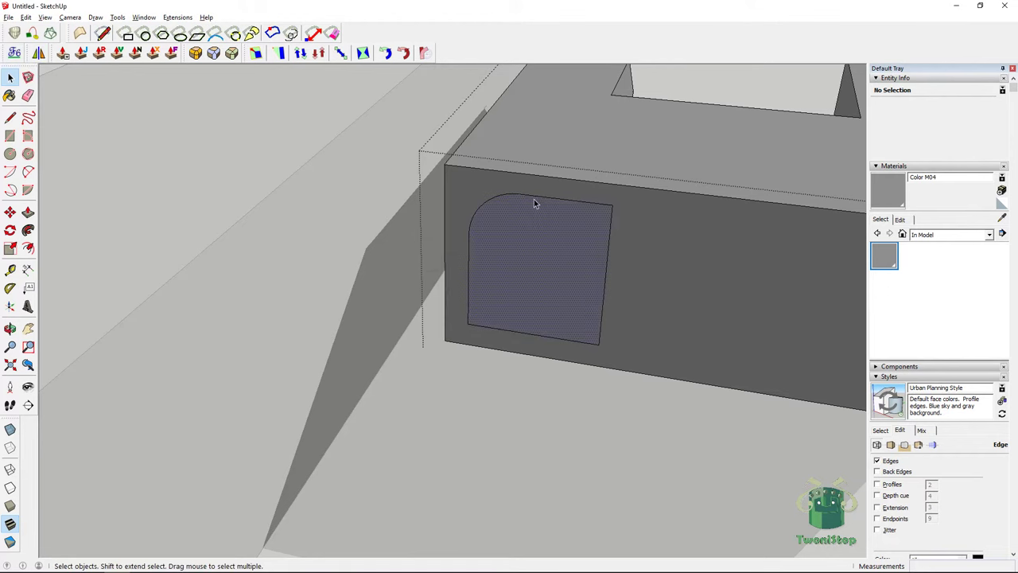
{"action": "left_click", "coordinate": [32, 33]}
{"action": "left_click", "coordinate": [468, 264]}
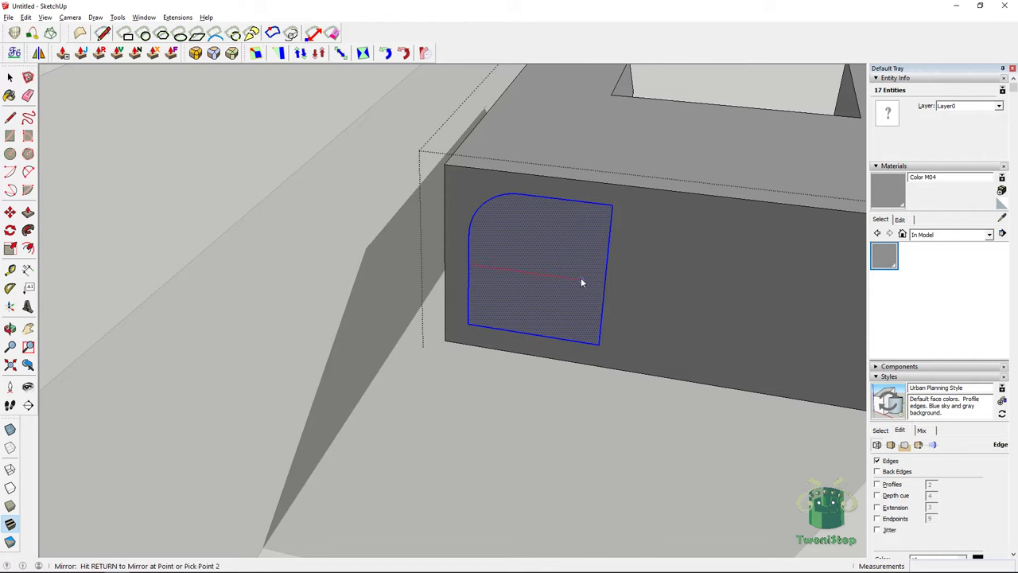
{"action": "key", "text": "Return"}
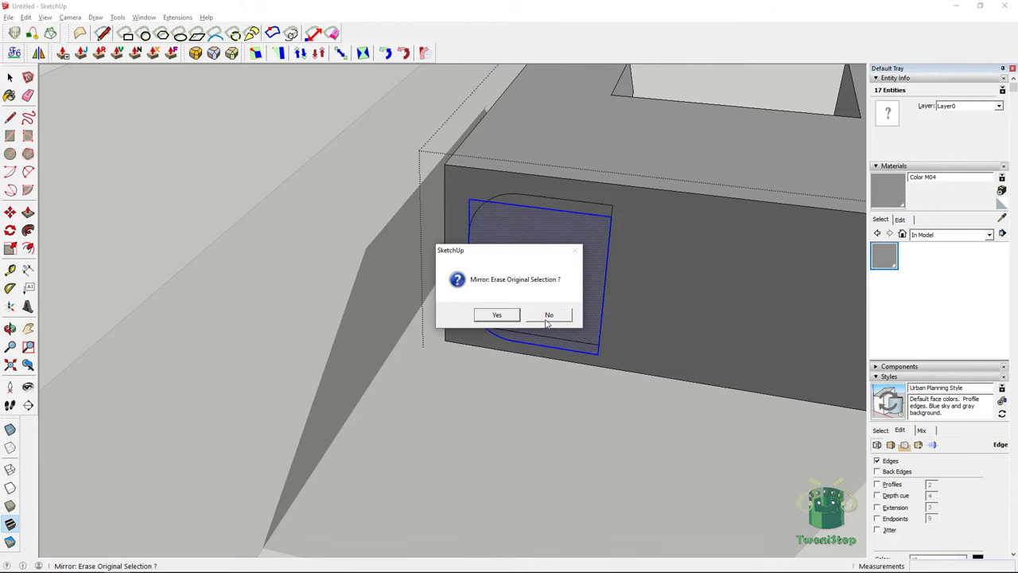
{"action": "left_click", "coordinate": [497, 315]}
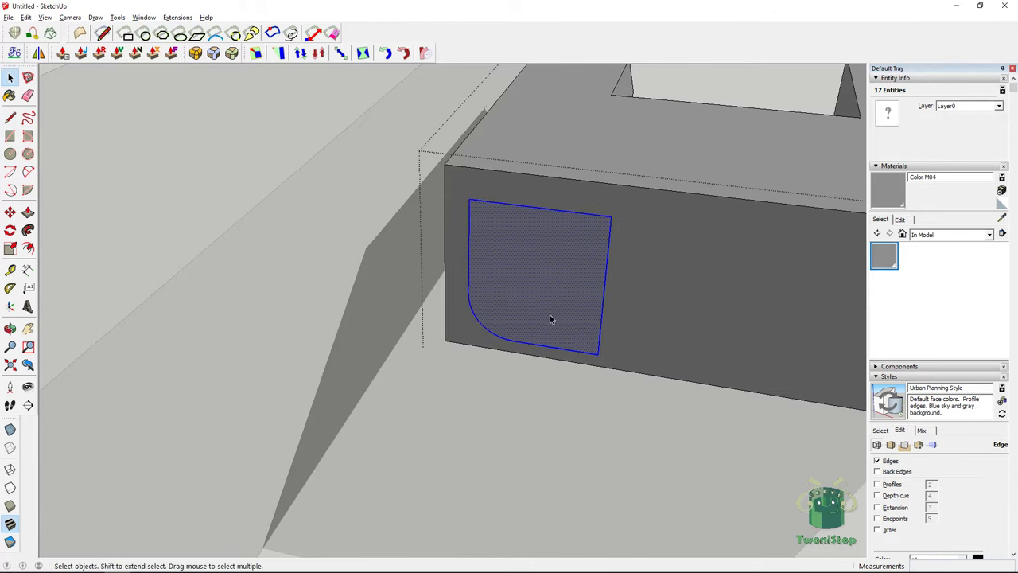
{"action": "key", "text": "ctrl+z"}
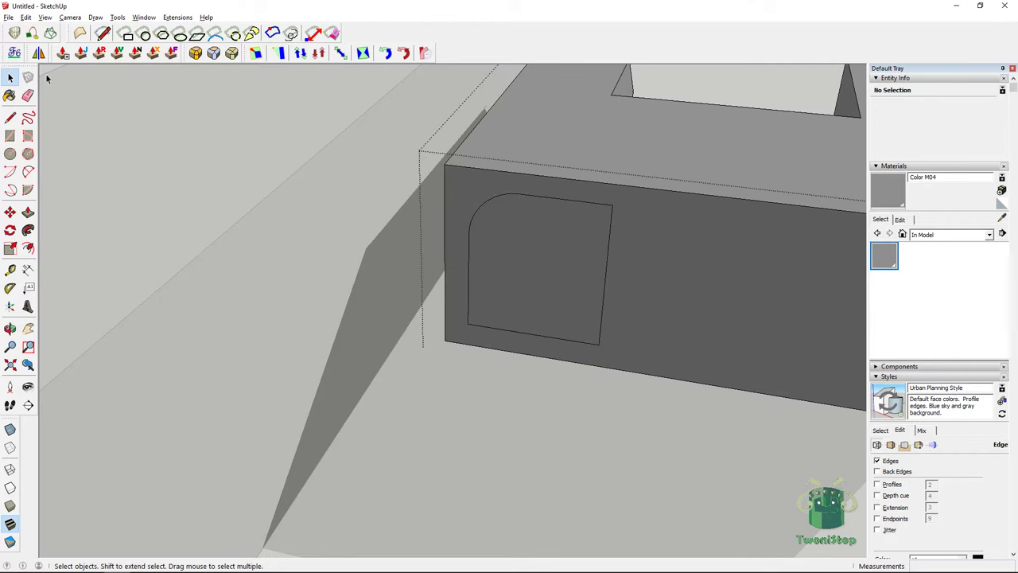
Mirror the upper arc and top edge of the rounded panel outline downward across a horizontal line, keeping the originals
{"action": "left_click", "coordinate": [483, 211]}
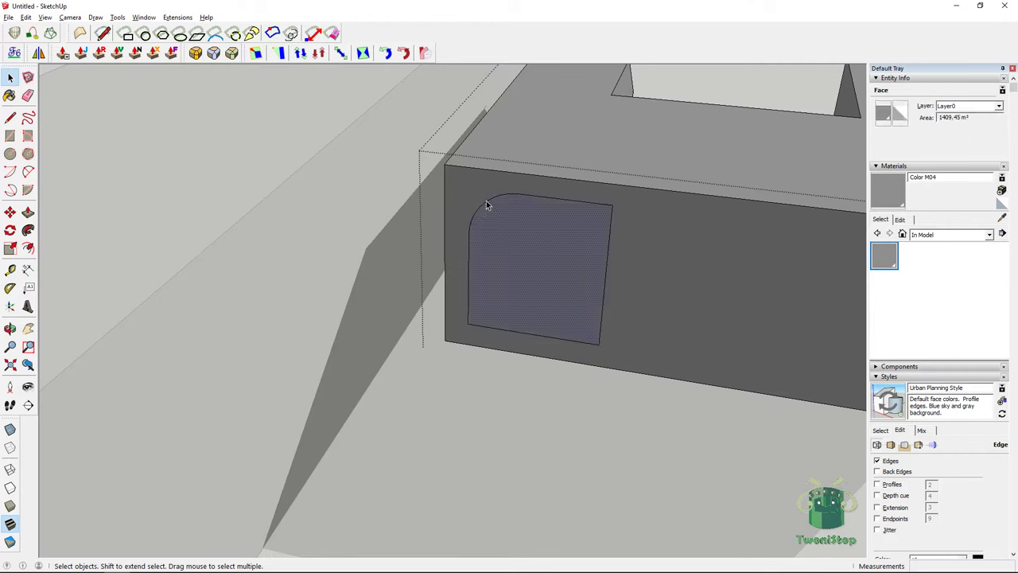
{"action": "left_click", "coordinate": [492, 202]}
{"action": "left_click", "coordinate": [569, 206], "text": "shift"}
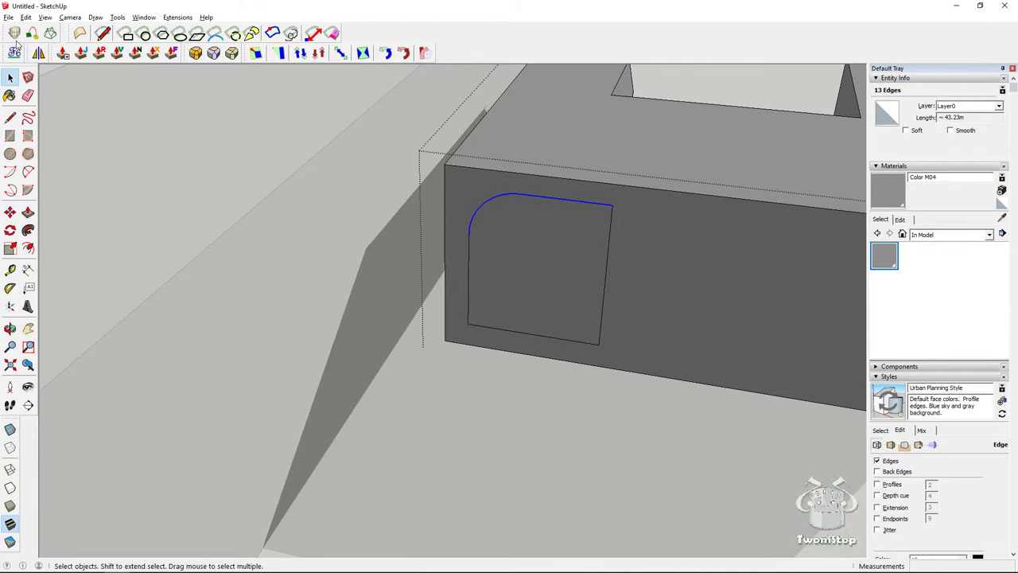
{"action": "left_click", "coordinate": [38, 52]}
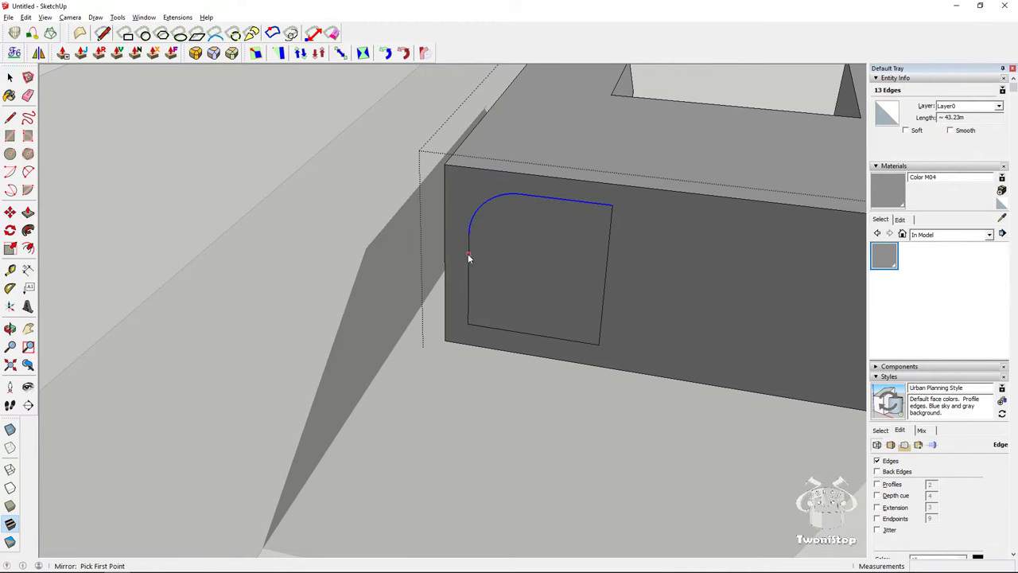
{"action": "left_click", "coordinate": [470, 265]}
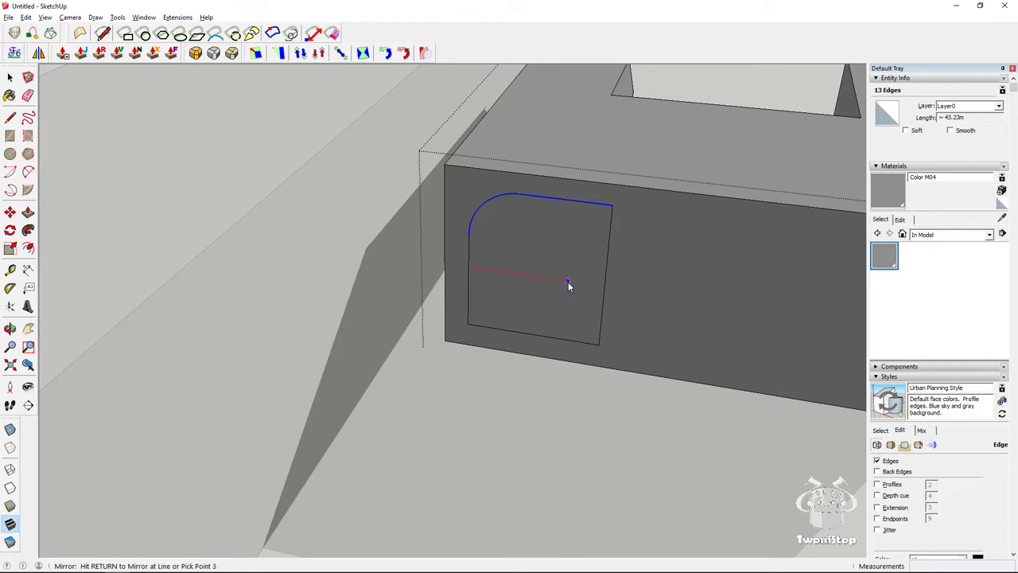
{"action": "key", "text": "Return"}
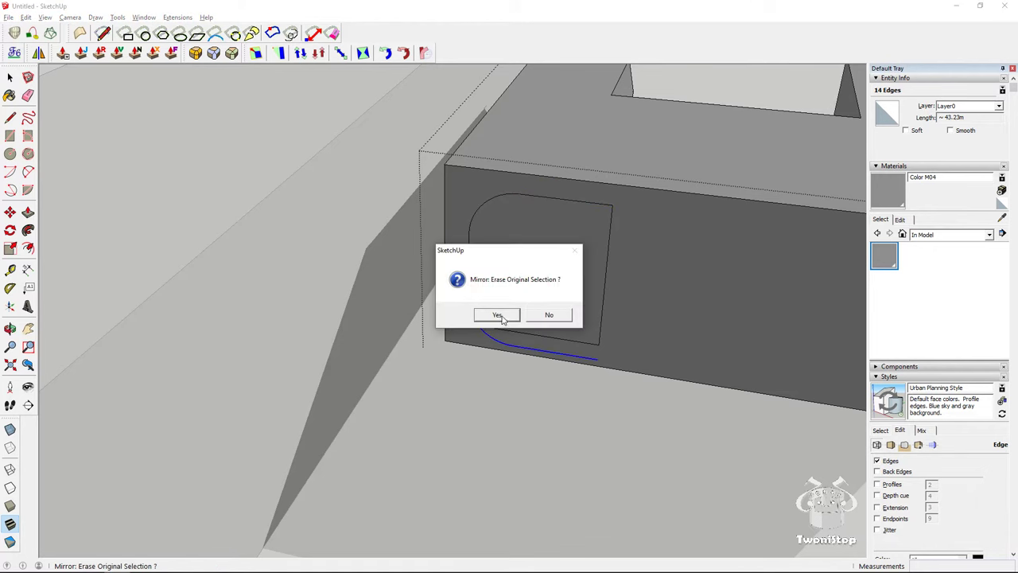
{"action": "left_click", "coordinate": [547, 316]}
Erase the old lower edges around the mirrored arc and close the panel outline with a vertical line about 4.7 m long
{"action": "left_click", "coordinate": [473, 316]}
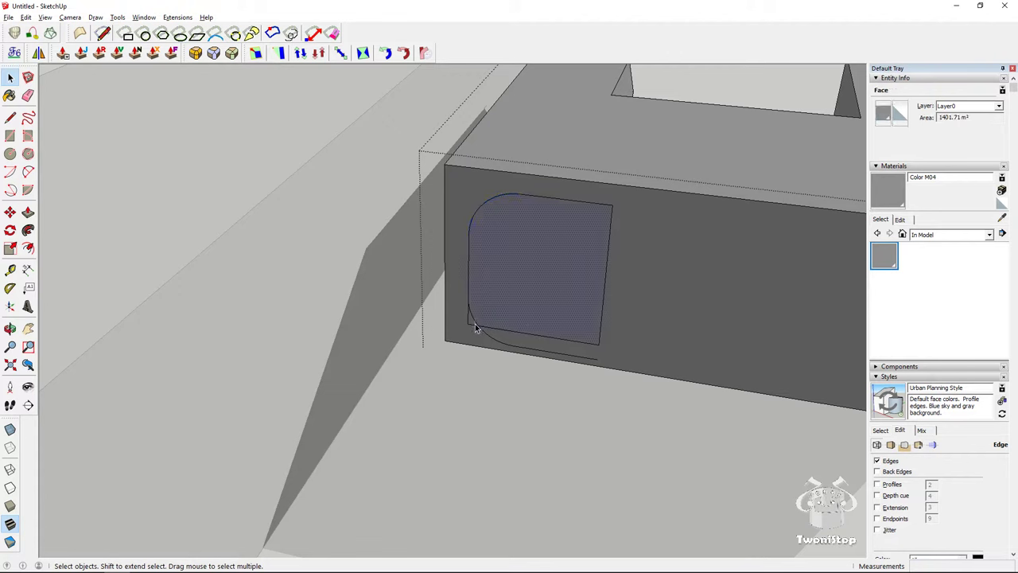
{"action": "key", "text": "e"}
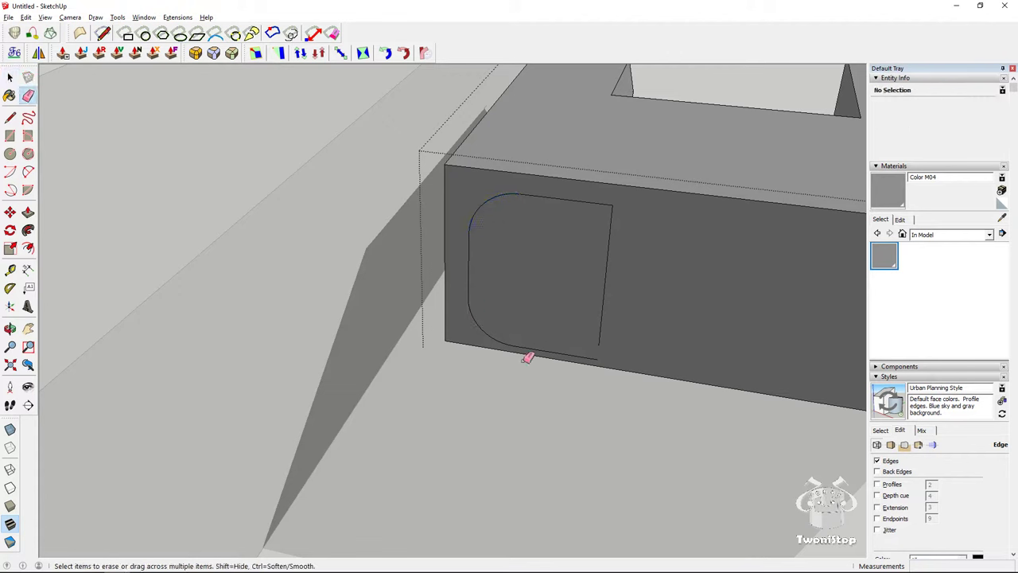
{"action": "key", "text": "l"}
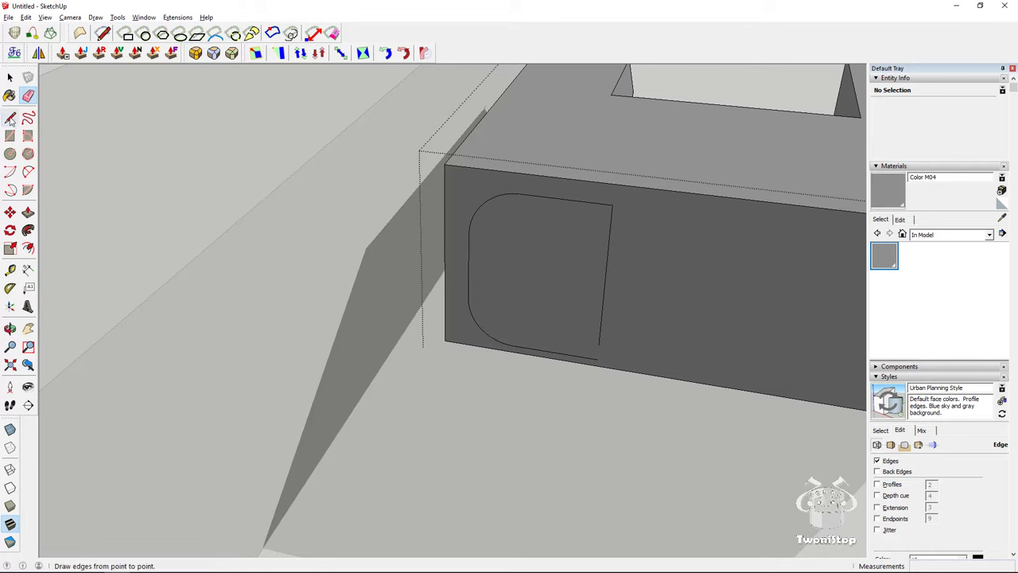
{"action": "left_click", "coordinate": [600, 338]}
{"action": "left_click", "coordinate": [597, 358]}
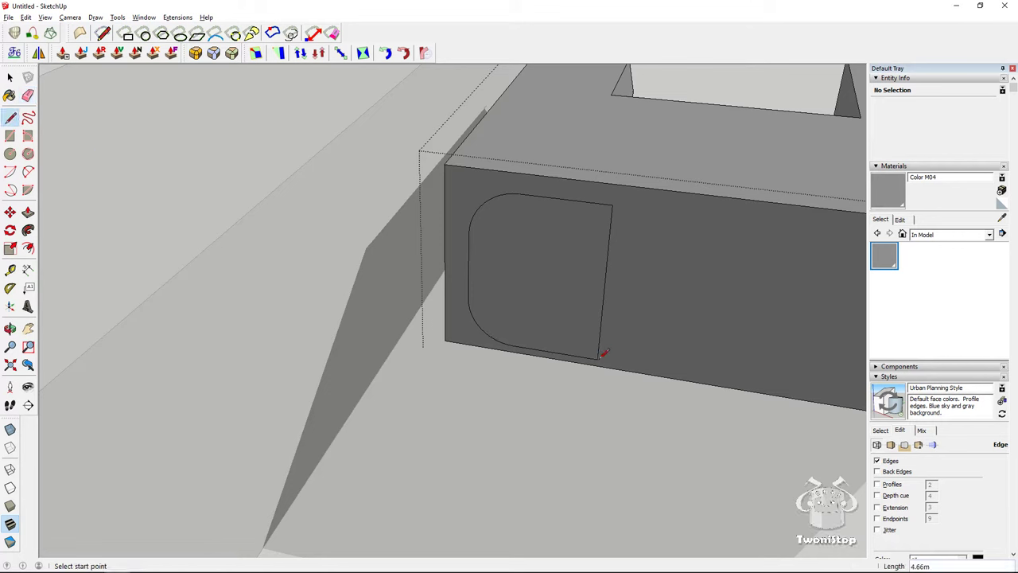
{"action": "left_click", "coordinate": [478, 328]}
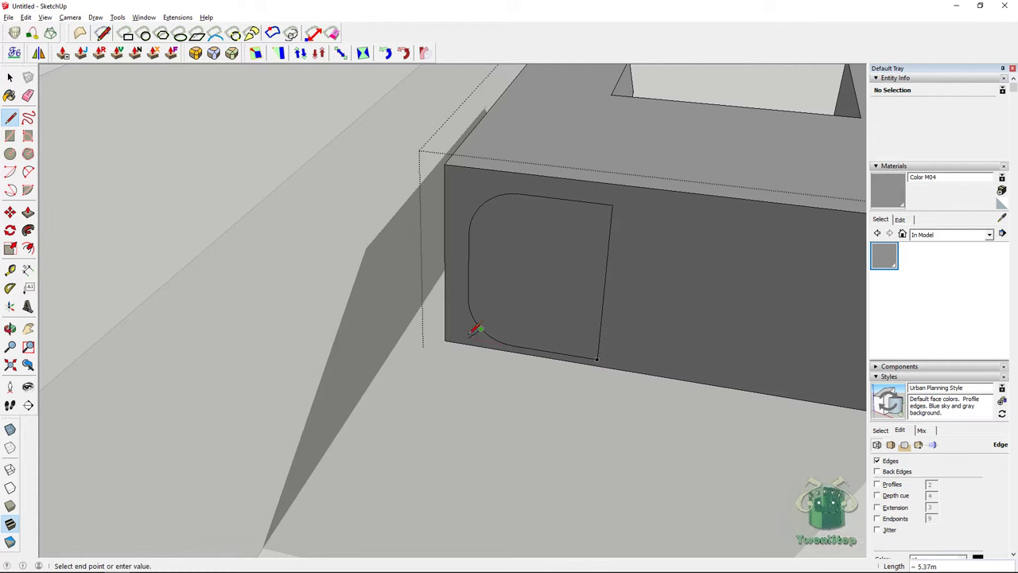
{"action": "key", "text": "e"}
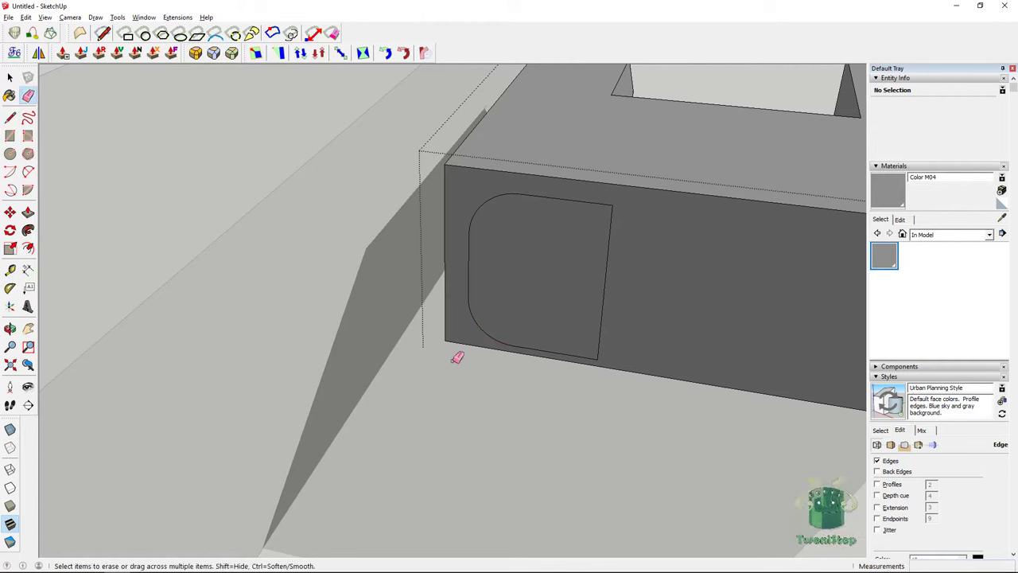
{"action": "left_click", "coordinate": [10, 76]}
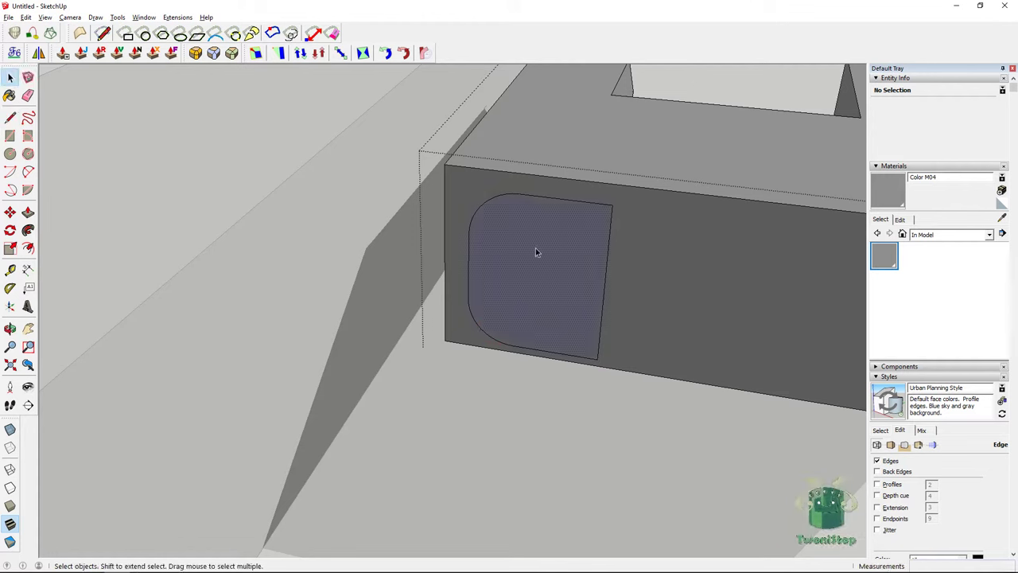
Move the closed rounded panel about 4.2 m towards the upper corner of the back face and leave the component
{"action": "left_click", "coordinate": [600, 253]}
{"action": "double_click", "coordinate": [599, 253]}
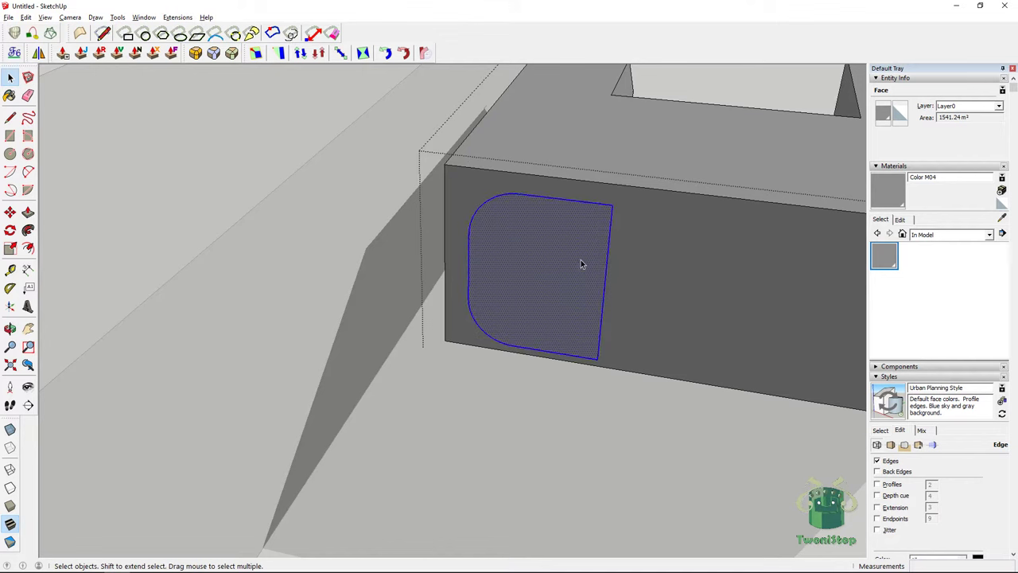
{"action": "left_click", "coordinate": [16, 213]}
{"action": "left_click", "coordinate": [531, 236]}
{"action": "left_click", "coordinate": [522, 236]}
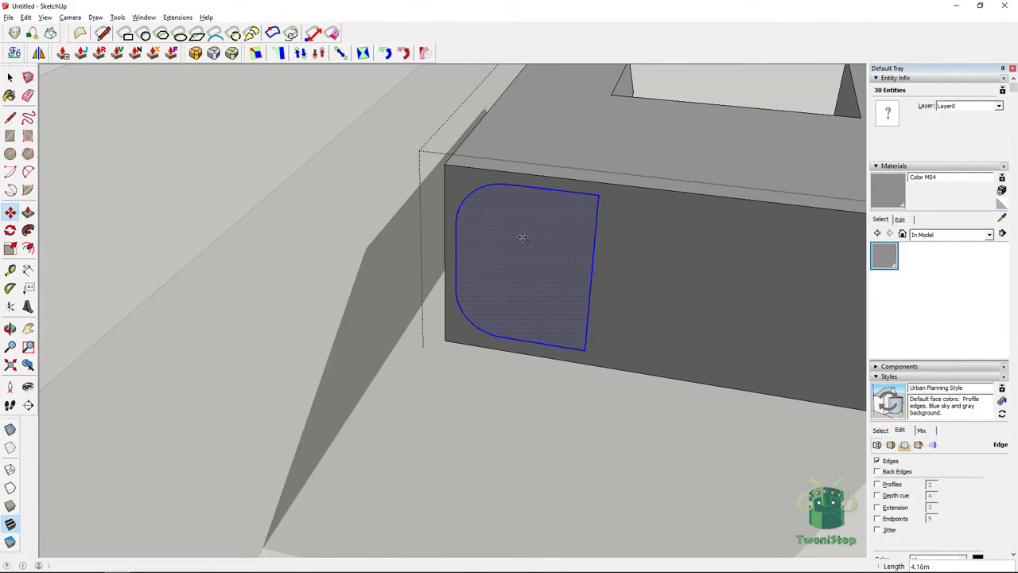
{"action": "left_click", "coordinate": [9, 77]}
{"action": "left_click", "coordinate": [462, 403]}
{"action": "middle_click_drag", "start_coordinate": [615, 317], "coordinate": [584, 338], "text": "shift"}
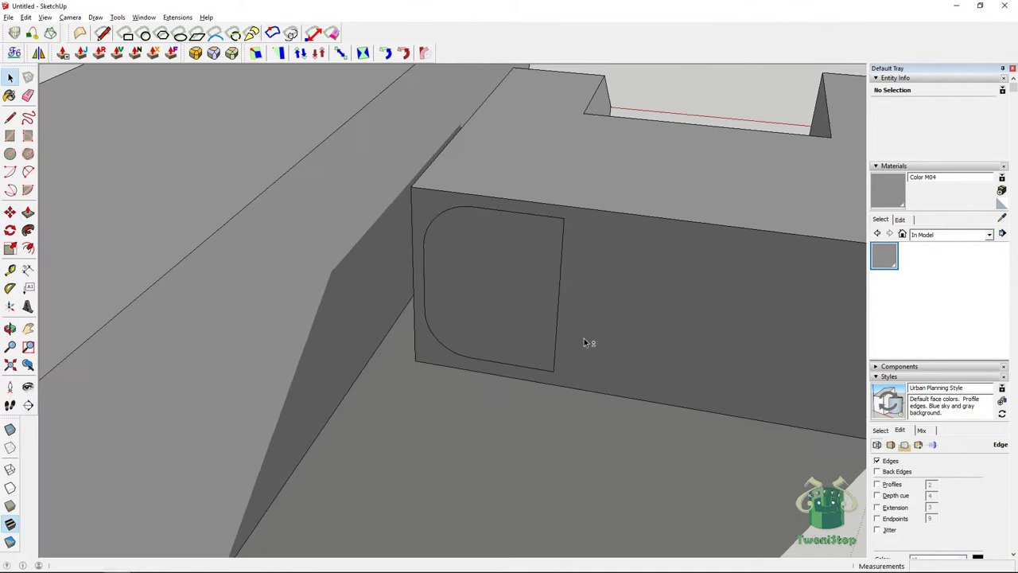
Reopen the component, extrude the rounded panel about 26 m outward and erase the stray edge near the bottom of its side
{"action": "double_click", "coordinate": [524, 294]}
{"action": "left_click", "coordinate": [528, 284]}
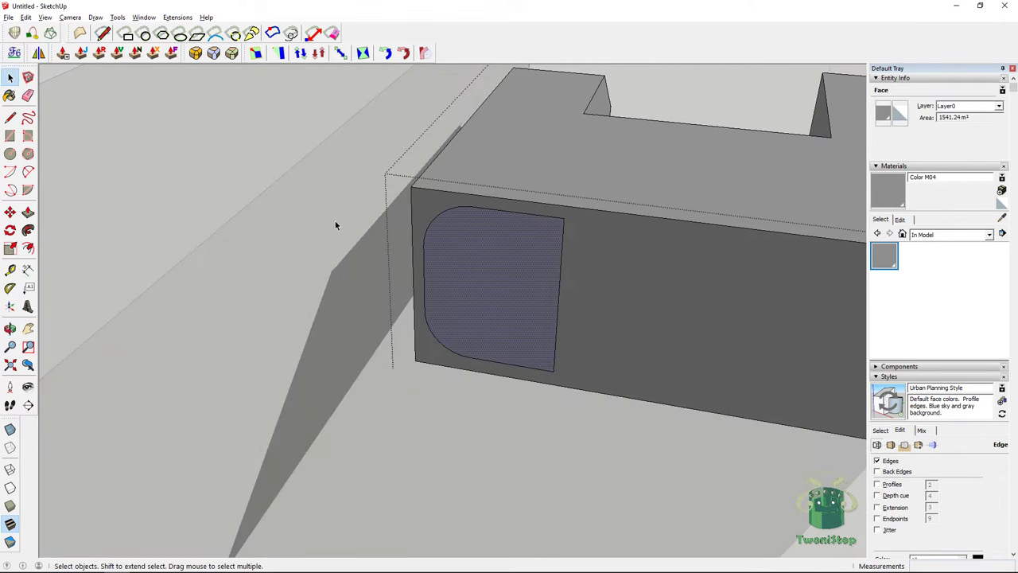
{"action": "key", "text": "p"}
{"action": "left_click", "coordinate": [502, 263]}
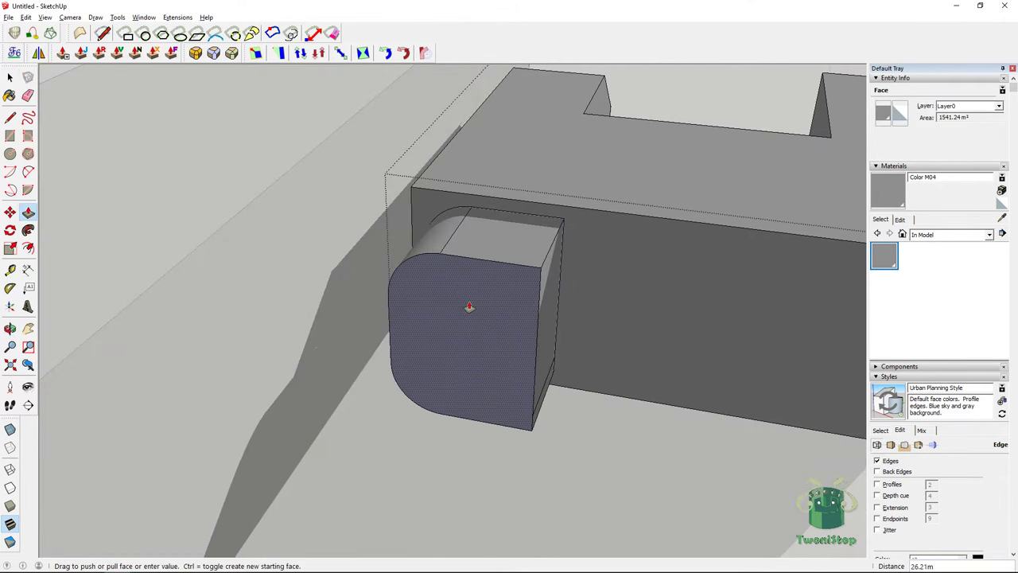
{"action": "left_click", "coordinate": [469, 306]}
{"action": "middle_click_drag", "start_coordinate": [470, 306], "coordinate": [552, 250]}
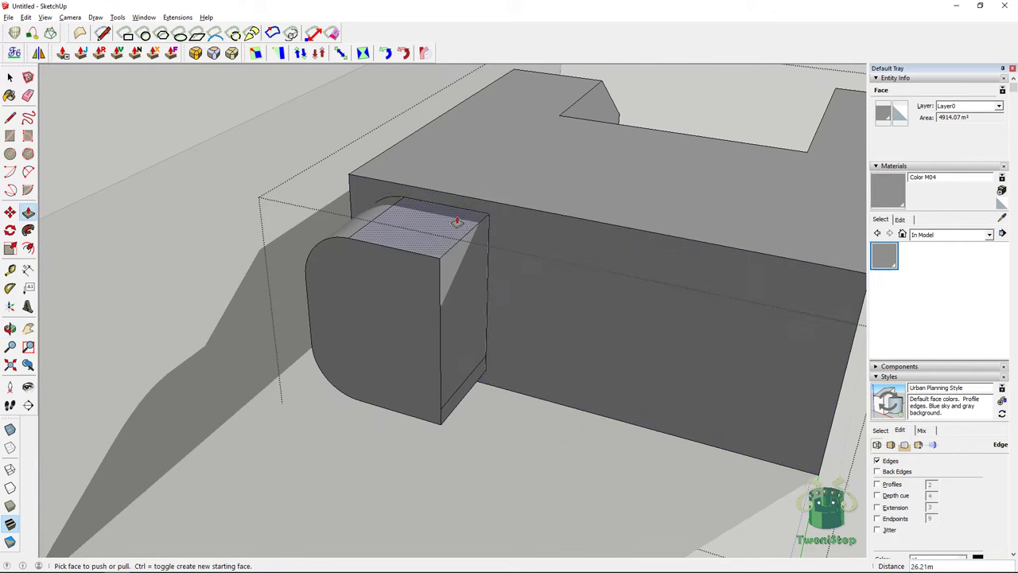
{"action": "key", "text": "e"}
{"action": "middle_click_drag", "start_coordinate": [474, 371], "coordinate": [509, 270]}
Draw a smaller rectangle on the back face beside the extruded panel and extrude it about 17 m outward
{"action": "key", "text": "l"}
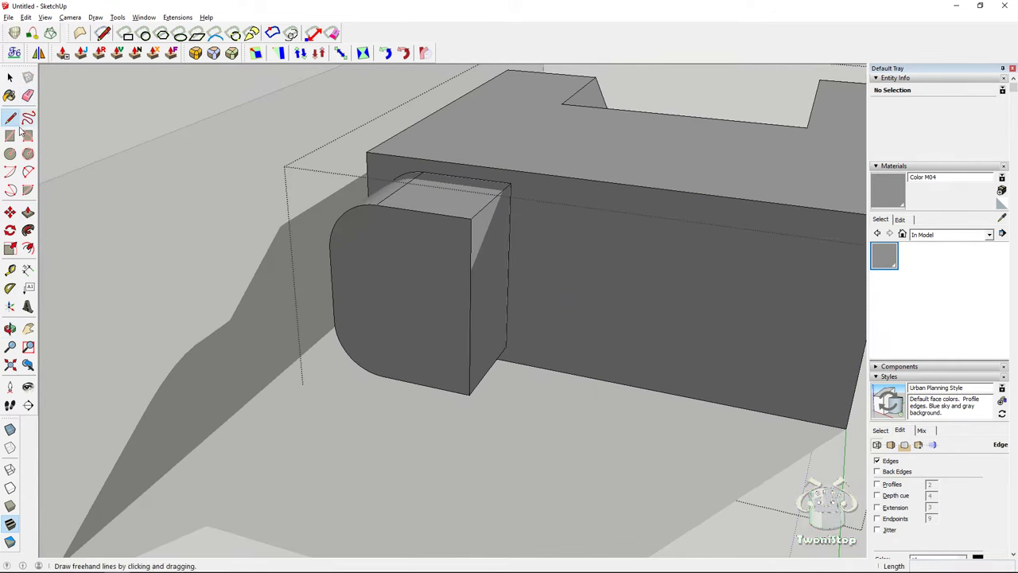
{"action": "left_click", "coordinate": [9, 135]}
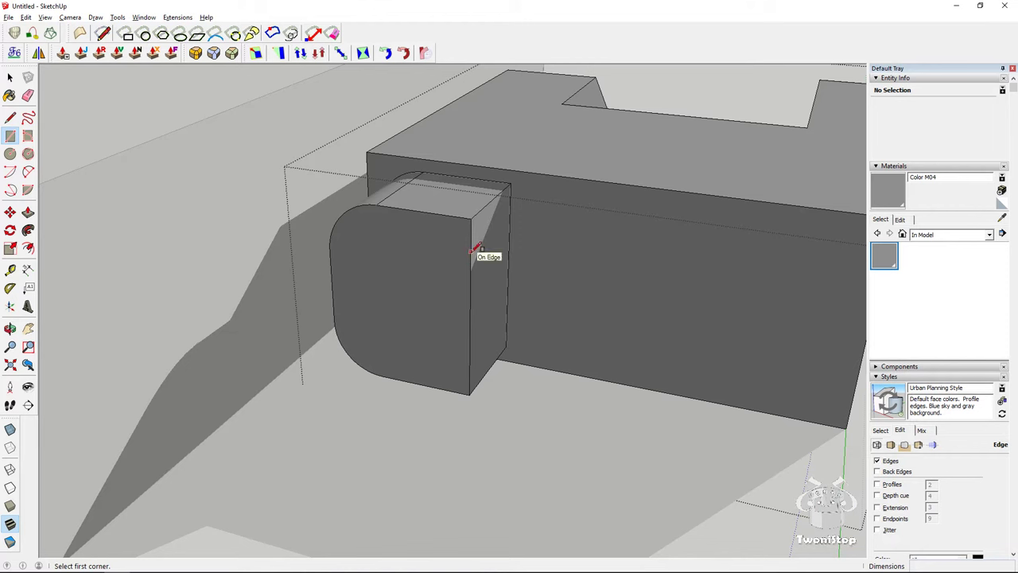
{"action": "left_click", "coordinate": [511, 216]}
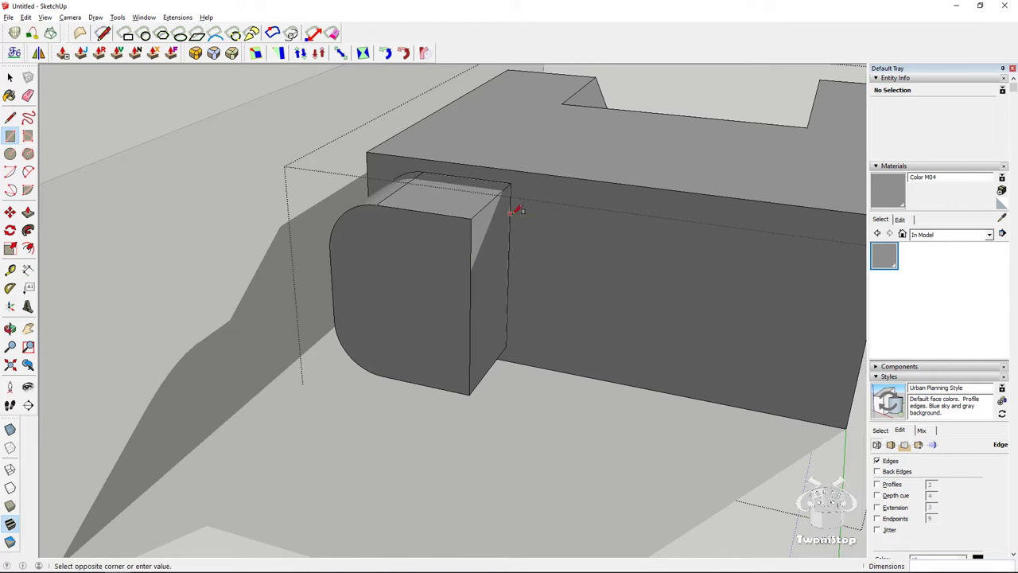
{"action": "left_click", "coordinate": [541, 324]}
{"action": "left_click", "coordinate": [28, 212]}
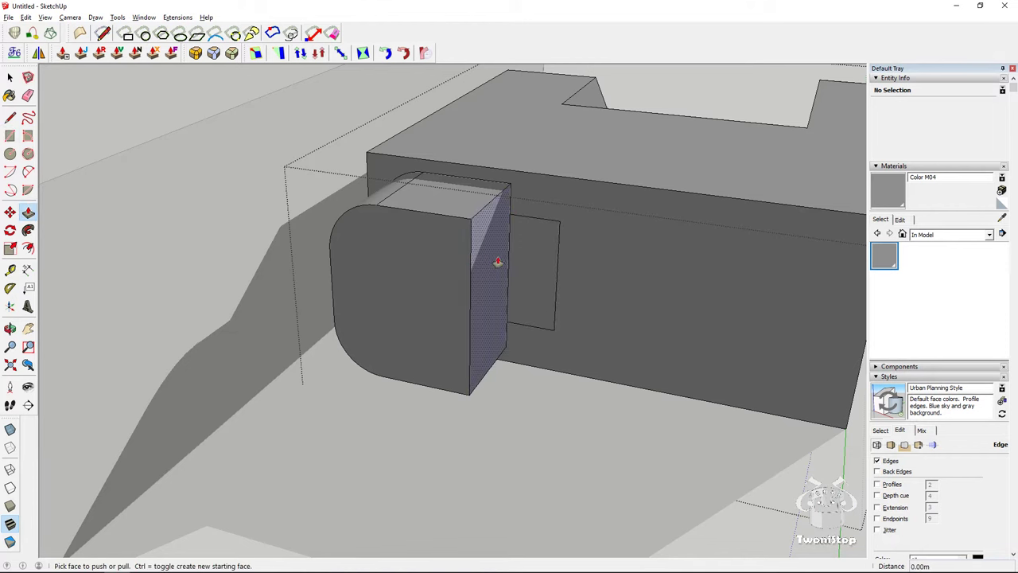
{"action": "left_click", "coordinate": [495, 263]}
{"action": "left_click", "coordinate": [483, 275]}
{"action": "middle_click_drag", "start_coordinate": [518, 229], "coordinate": [572, 239]}
Inspect the panel and small box for leftover inner faces in X-ray display and restore the opaque display
{"action": "left_click", "coordinate": [10, 430]}
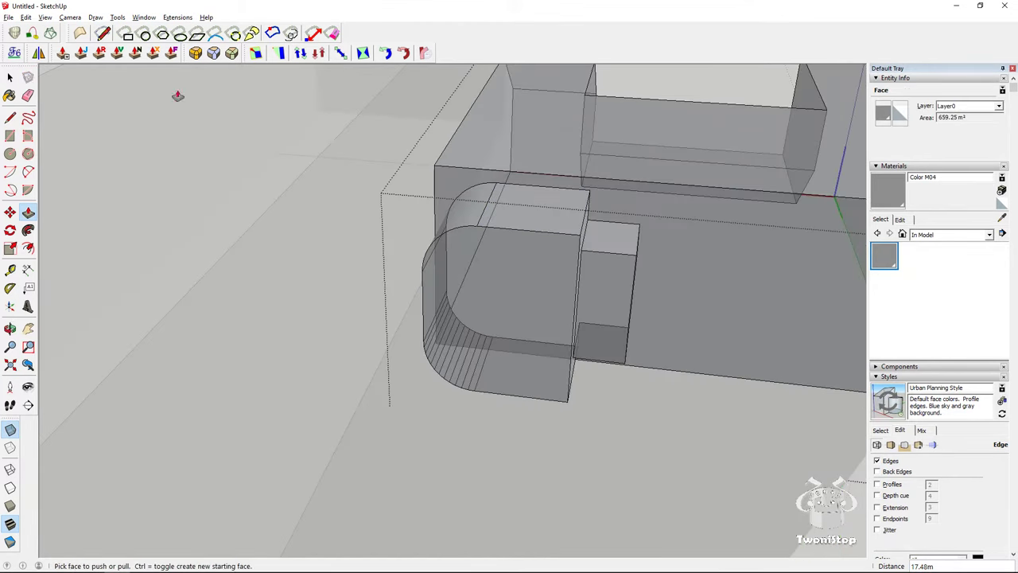
{"action": "left_click", "coordinate": [11, 77]}
{"action": "left_click", "coordinate": [535, 289]}
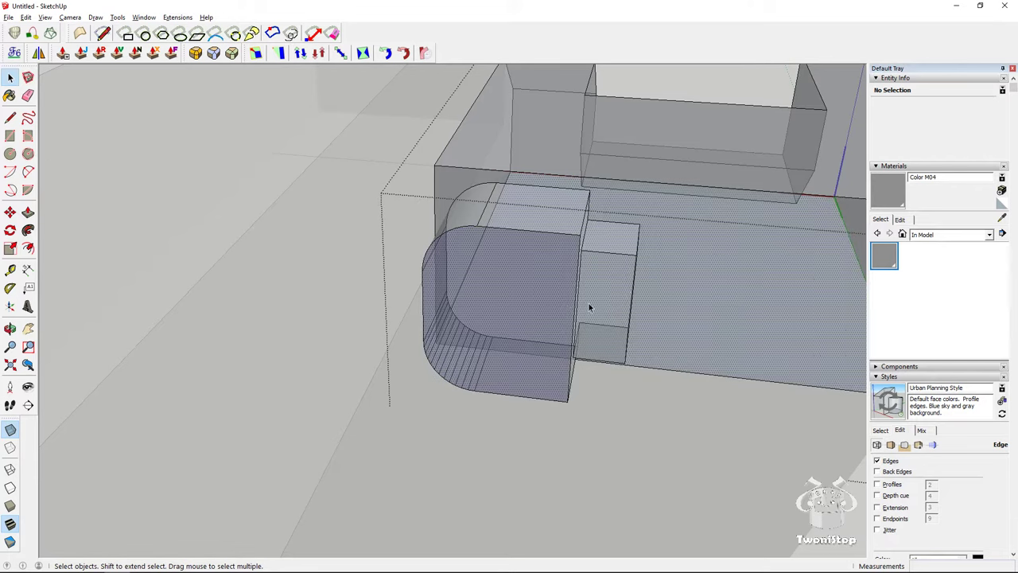
{"action": "left_click", "coordinate": [709, 271], "text": "shift"}
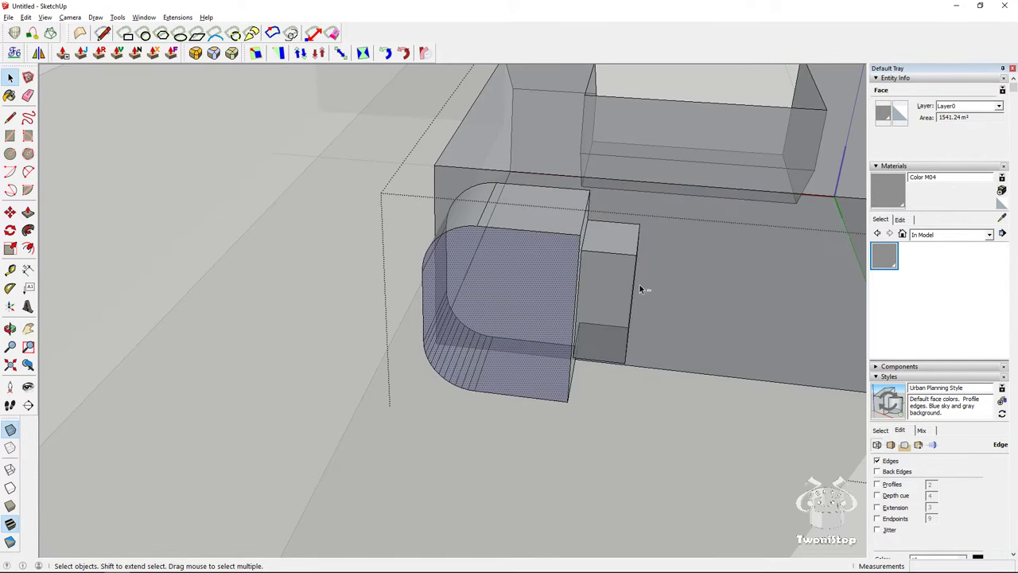
{"action": "middle_click_drag", "start_coordinate": [626, 292], "coordinate": [483, 218]}
{"action": "key", "text": "Delete"}
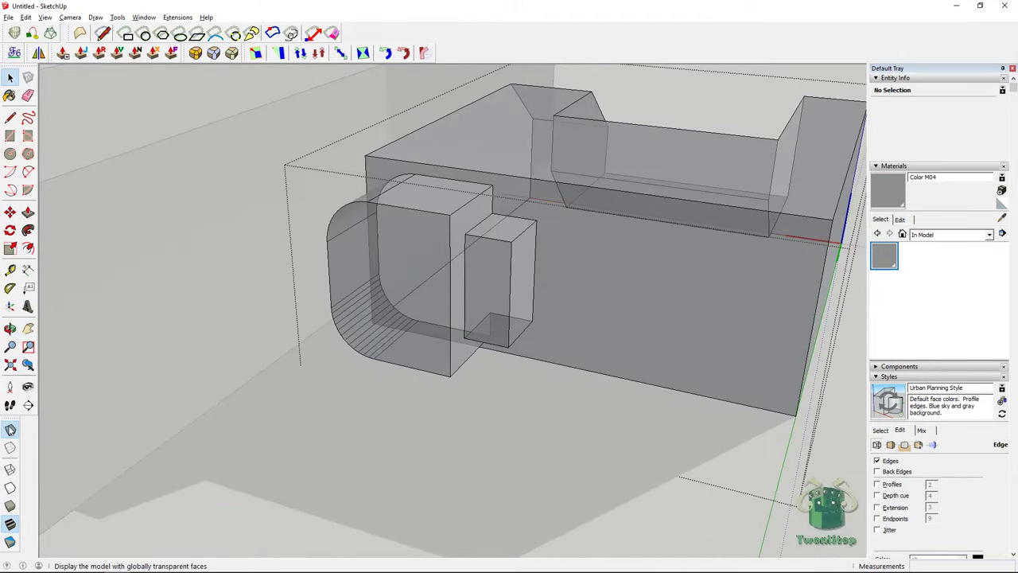
{"action": "left_click", "coordinate": [10, 428]}
Soften and smooth all the segment lines on the panel's lower rounded corner at a 20-degree angle
{"action": "middle_click_drag", "start_coordinate": [465, 273], "coordinate": [575, 130]}
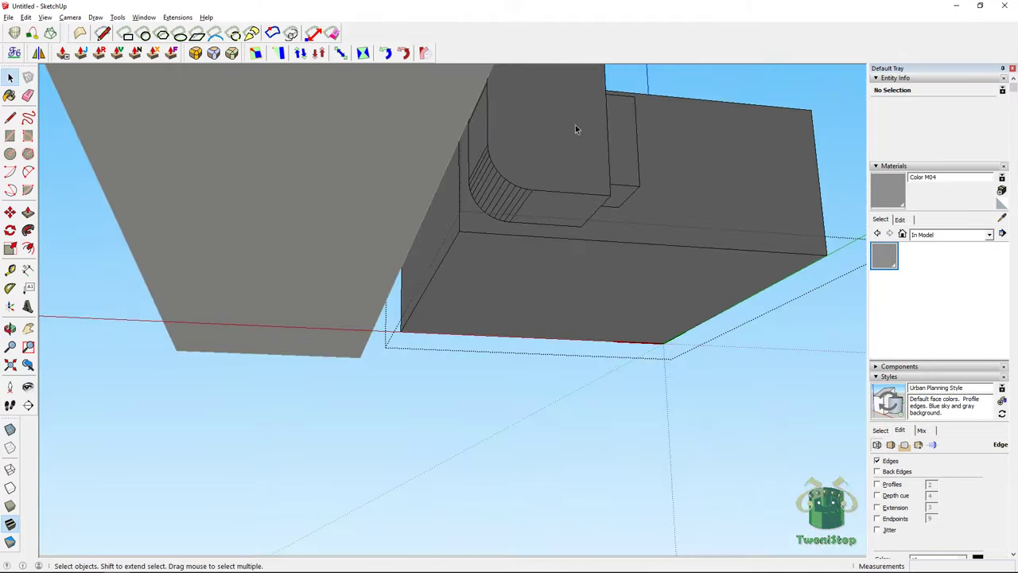
{"action": "scroll", "coordinate": [485, 160], "scroll_direction": "up", "scroll_amount": 2}
{"action": "scroll", "coordinate": [485, 160], "scroll_direction": "up", "scroll_amount": 1}
{"action": "left_click", "coordinate": [479, 172]}
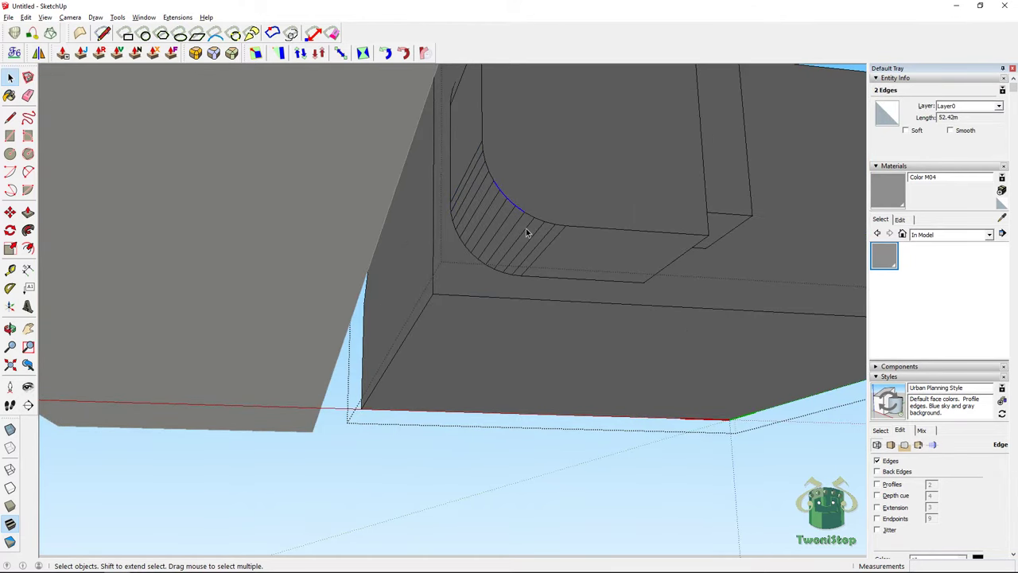
{"action": "left_click", "coordinate": [558, 245]}
{"action": "middle_click_drag", "start_coordinate": [558, 245], "coordinate": [551, 277]}
{"action": "left_click_drag", "start_coordinate": [506, 356], "coordinate": [504, 409]}
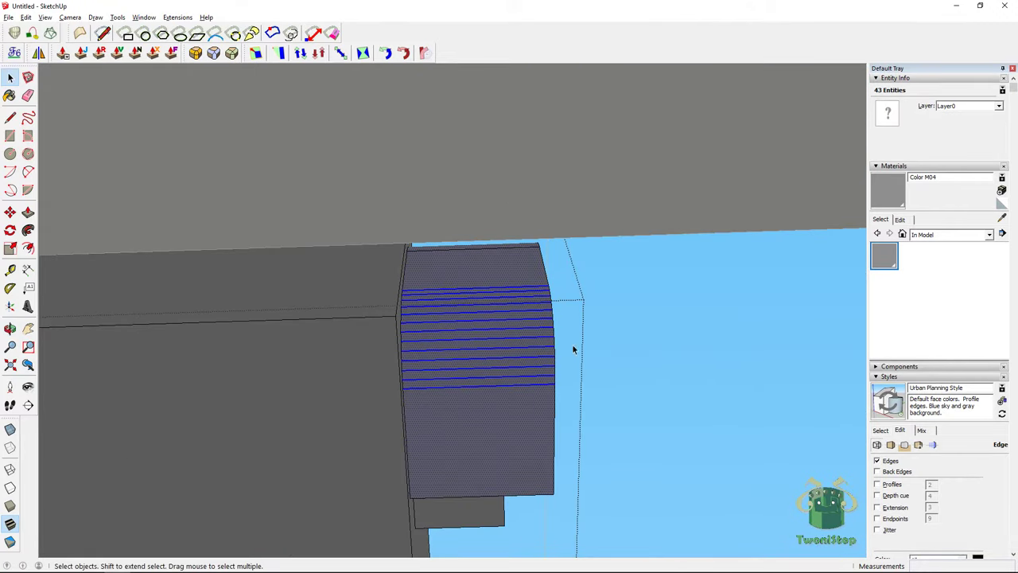
{"action": "middle_click_drag", "start_coordinate": [514, 539], "coordinate": [349, 402]}
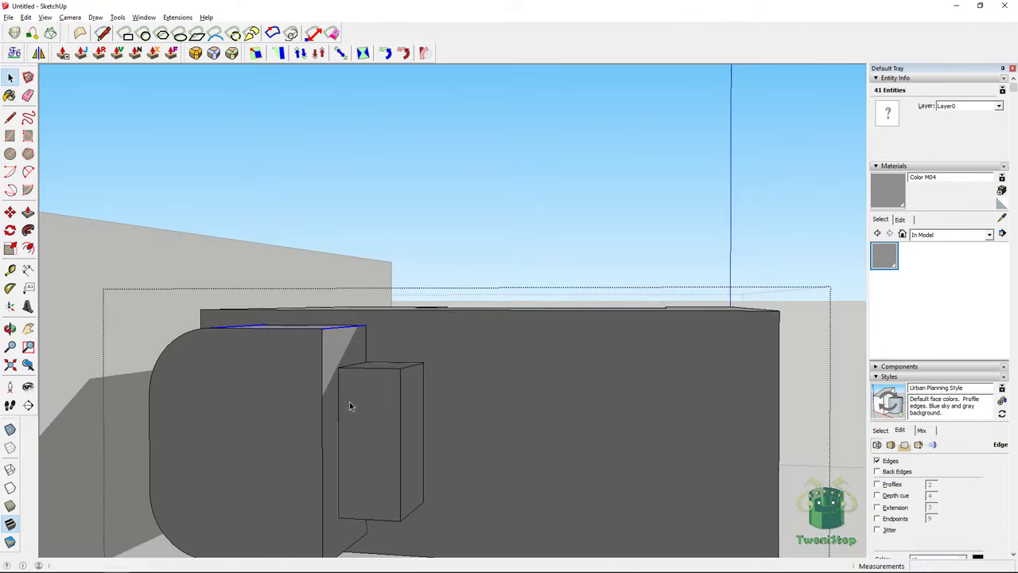
{"action": "middle_click_drag", "start_coordinate": [98, 400], "coordinate": [379, 260]}
{"action": "left_click", "coordinate": [119, 18]}
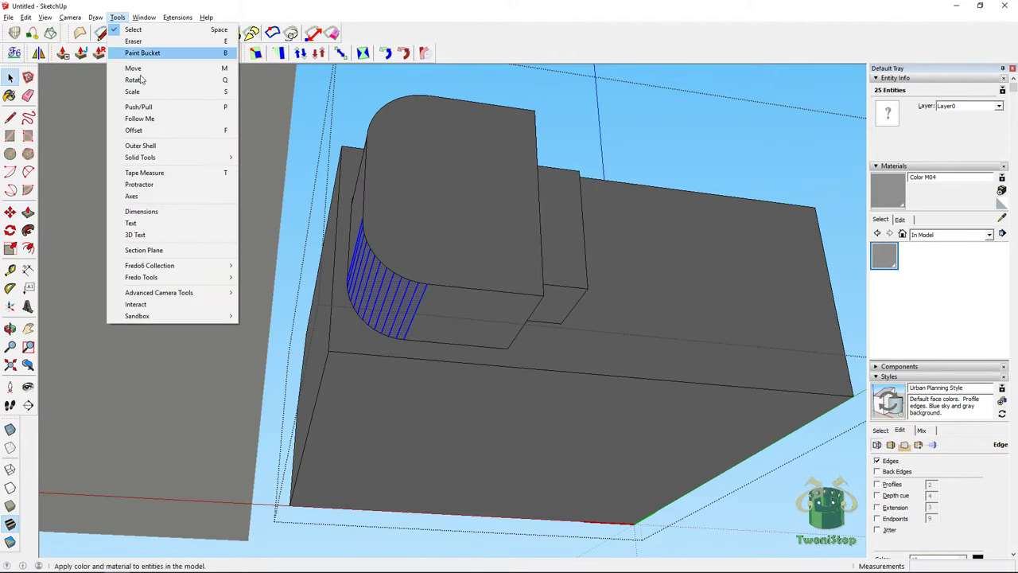
{"action": "left_click", "coordinate": [417, 5]}
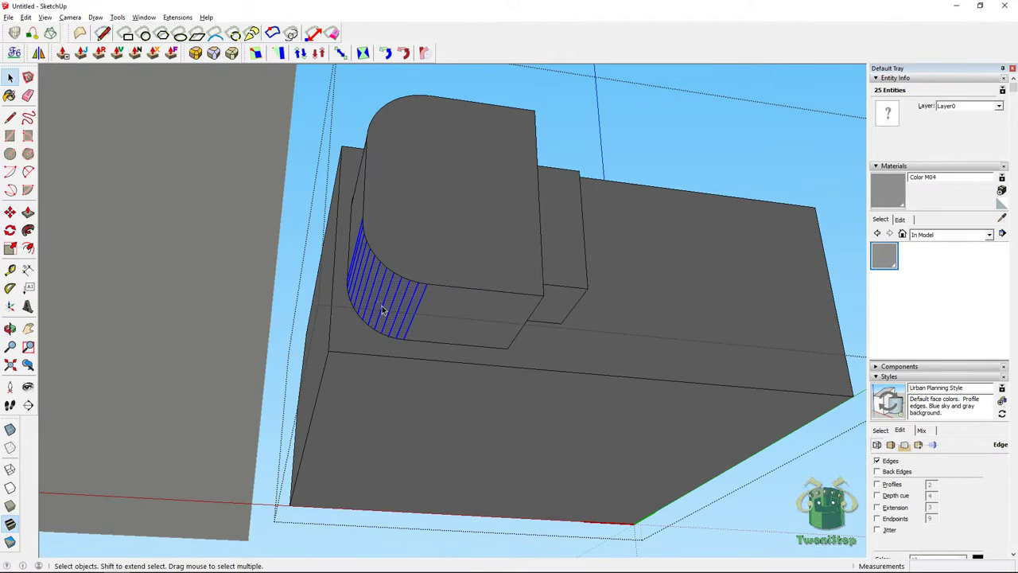
{"action": "right_click", "coordinate": [377, 294]}
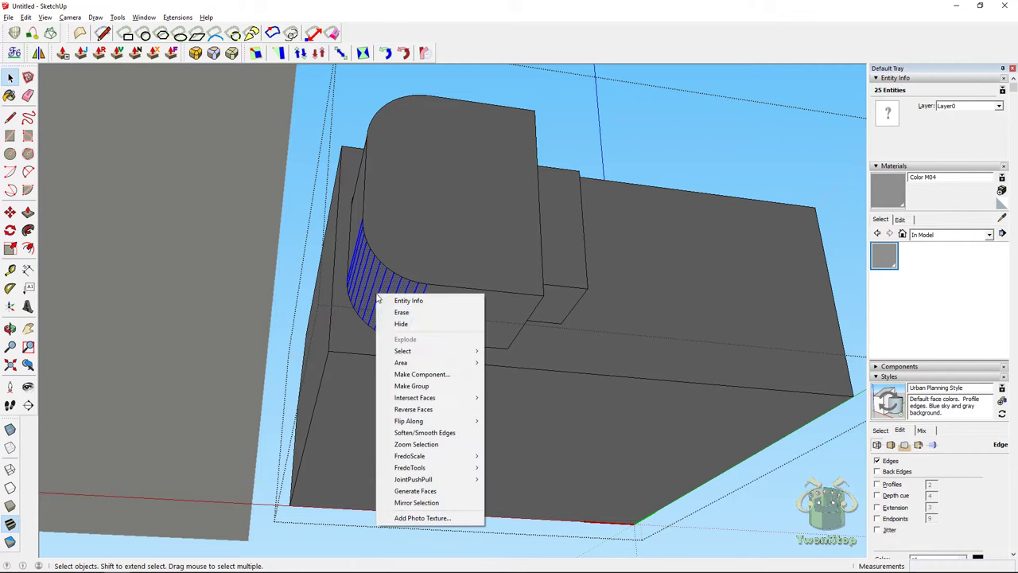
{"action": "left_click", "coordinate": [434, 434]}
Soften and smooth the edges where the extruded panel's rounded corners meet its flat sides, and close the component
{"action": "middle_click_drag", "start_coordinate": [601, 184], "coordinate": [393, 400]}
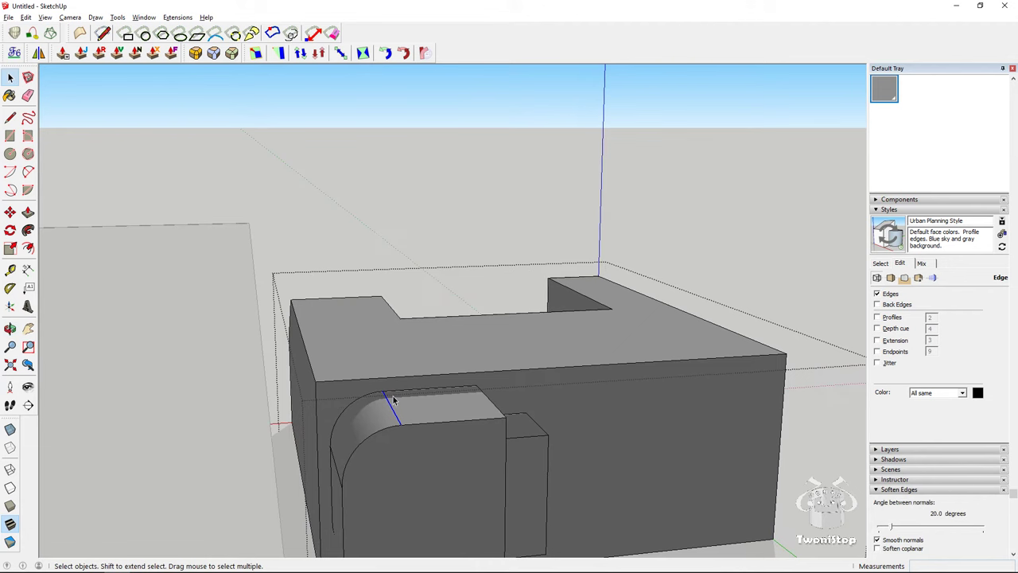
{"action": "right_click", "coordinate": [336, 470]}
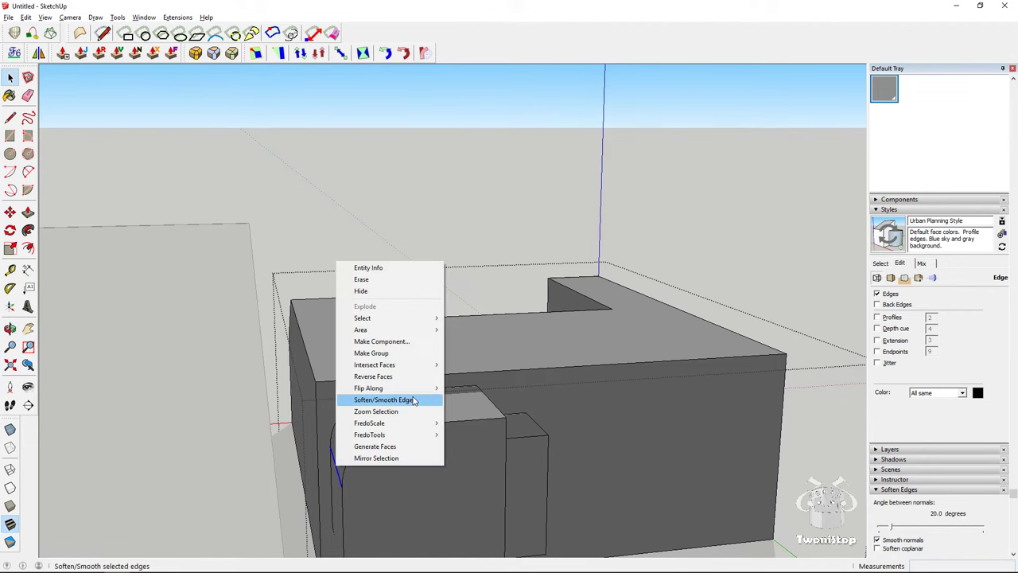
{"action": "left_click", "coordinate": [438, 401]}
{"action": "left_click", "coordinate": [455, 247]}
{"action": "mouse_move", "coordinate": [455, 249]}
{"action": "middle_mouse_down"}
{"action": "mouse_move", "coordinate": [427, 302]}
{"action": "mouse_move", "coordinate": [375, 289]}
{"action": "mouse_move", "coordinate": [425, 204]}
{"action": "mouse_move", "coordinate": [377, 258]}
{"action": "mouse_move", "coordinate": [458, 230]}
{"action": "middle_mouse_up"}
{"action": "scroll", "coordinate": [543, 252], "scroll_direction": "down", "scroll_amount": 6}
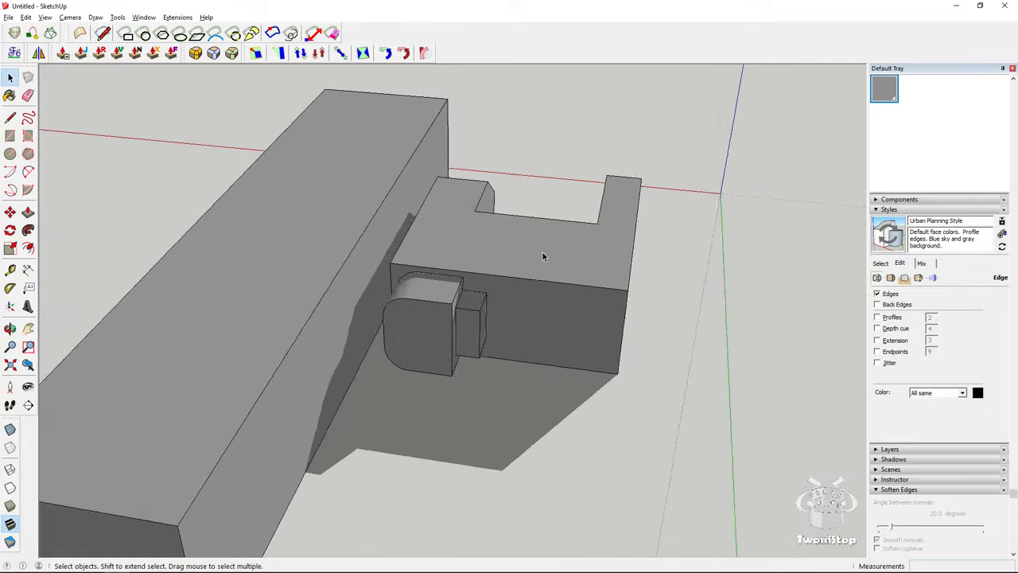
{"action": "scroll", "coordinate": [579, 321], "scroll_direction": "up", "scroll_amount": 6}
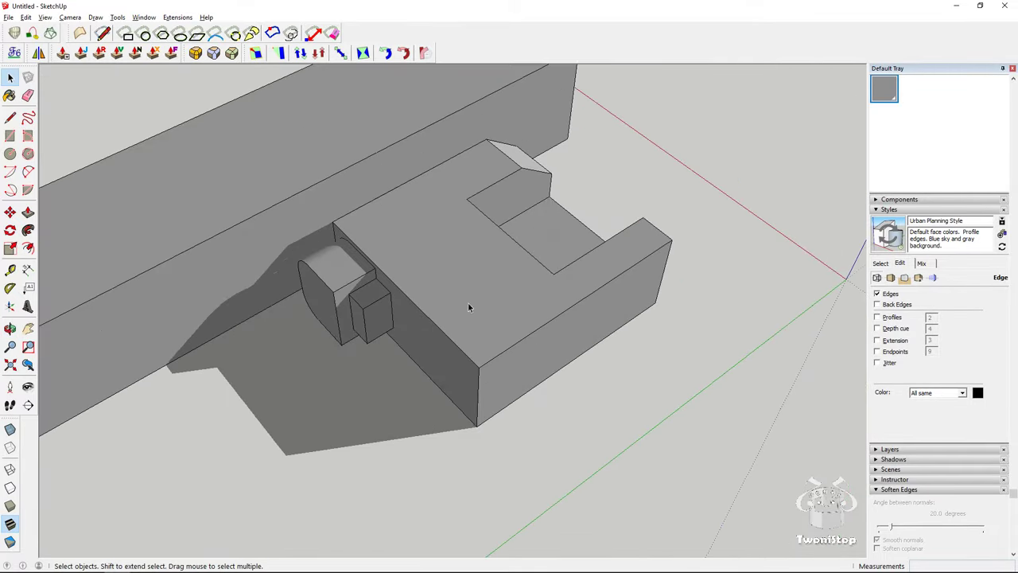
{"action": "left_click", "coordinate": [11, 136]}
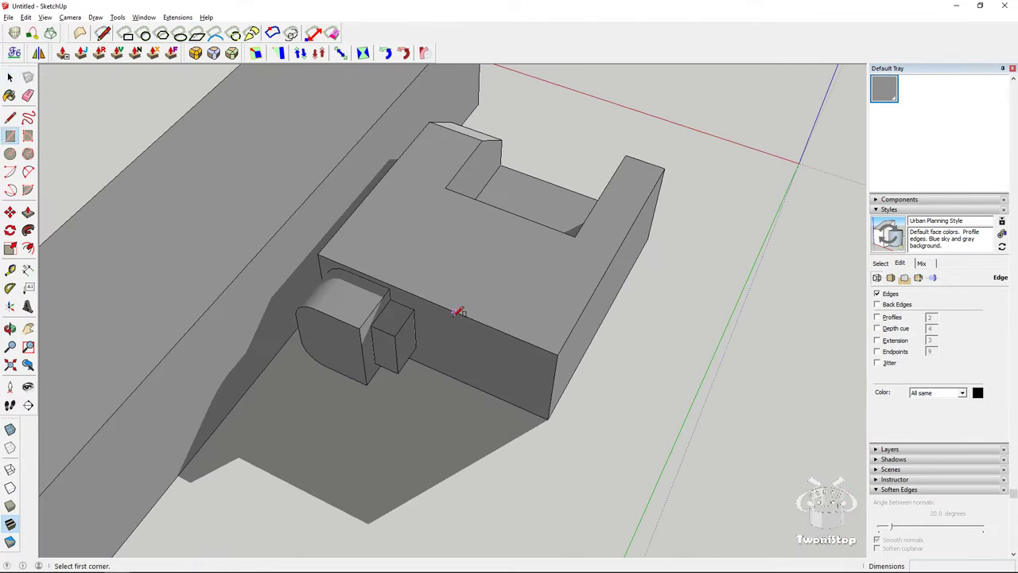
{"action": "left_click", "coordinate": [459, 314]}
{"action": "left_click", "coordinate": [541, 374]}
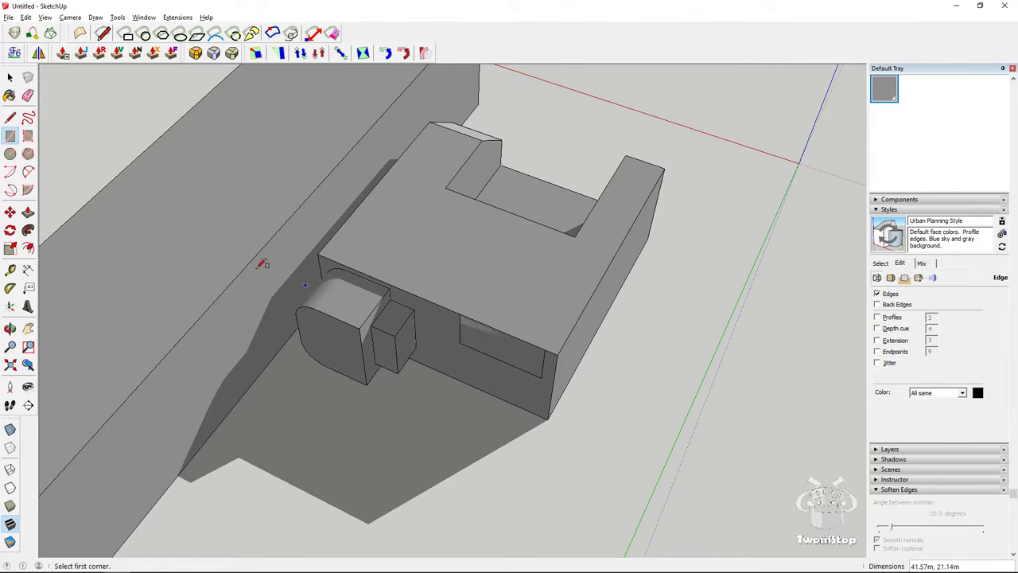
{"action": "left_click", "coordinate": [27, 213]}
Reopen the component and draw a rectangle about 32 m by 17 m from the upper edge of its back face, near the free corner
{"action": "left_click", "coordinate": [9, 77]}
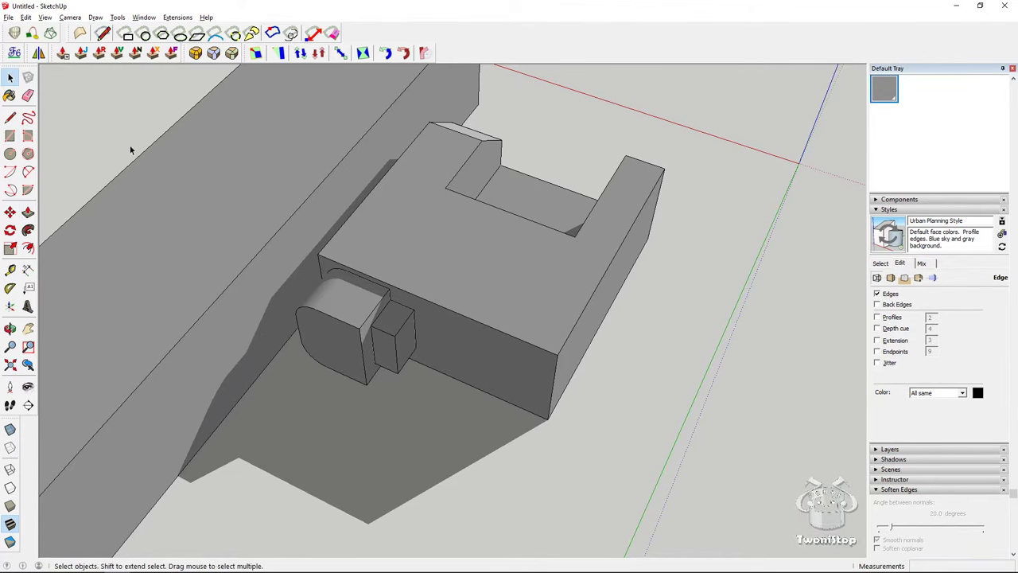
{"action": "double_click", "coordinate": [426, 257]}
{"action": "left_click", "coordinate": [9, 136]}
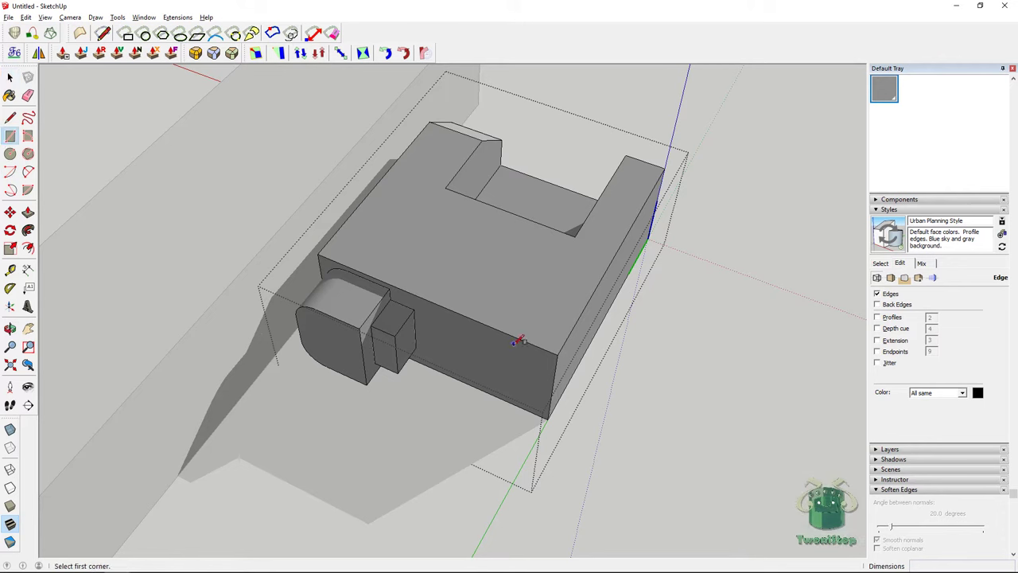
{"action": "left_click", "coordinate": [475, 320]}
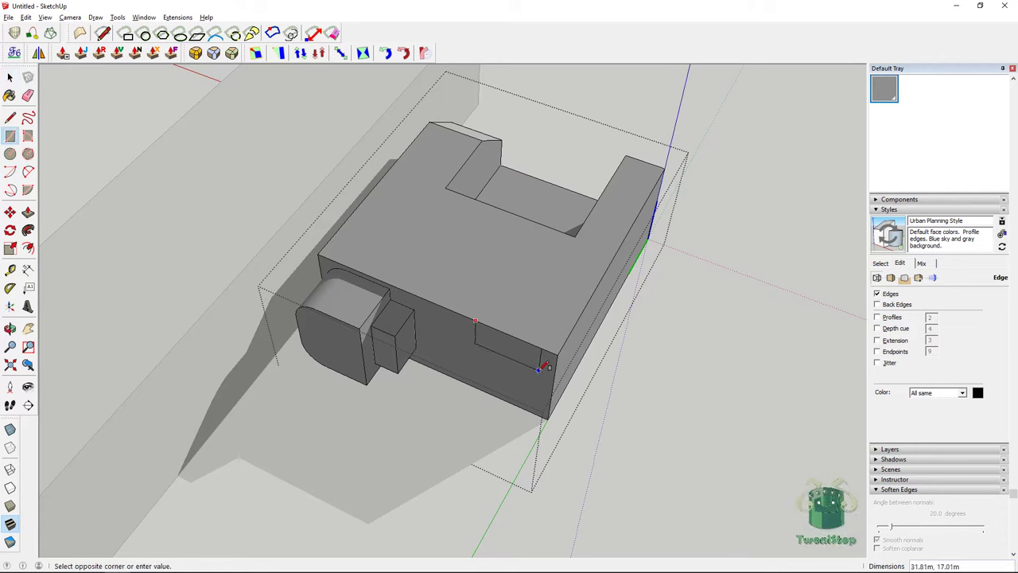
Push the new rectangle about 42 m into the block to cut an open notch
{"action": "left_click", "coordinate": [28, 213]}
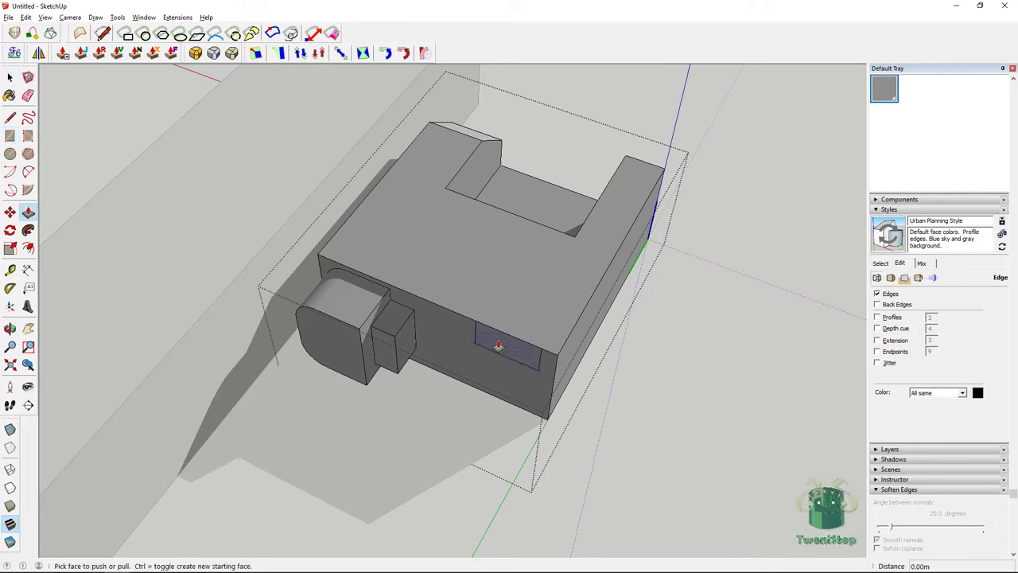
{"action": "left_click_drag", "start_coordinate": [498, 345], "coordinate": [518, 289]}
{"action": "scroll", "coordinate": [790, 305], "scroll_direction": "down", "scroll_amount": 3}
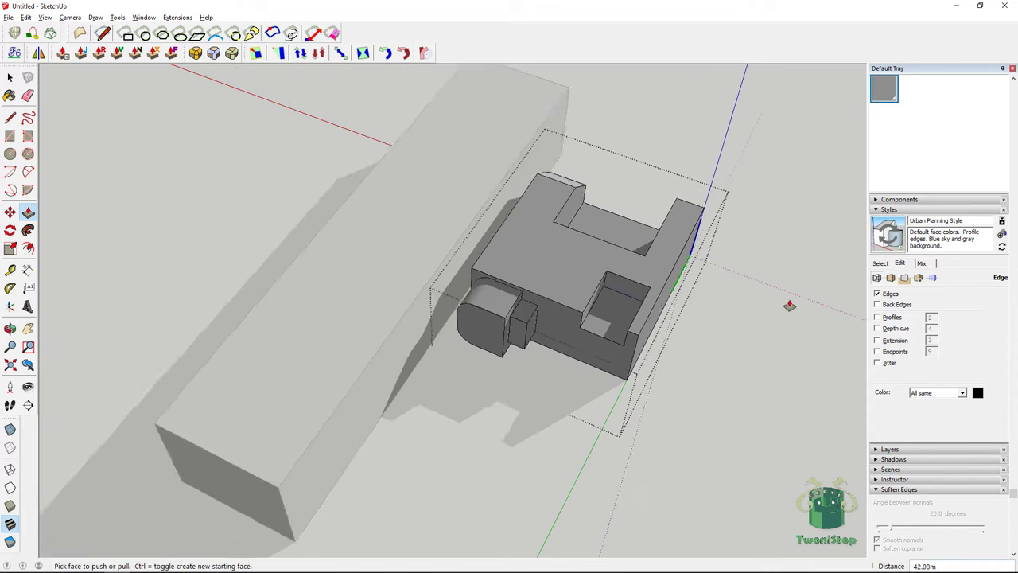
{"action": "scroll", "coordinate": [729, 311], "scroll_direction": "up", "scroll_amount": 3}
{"action": "scroll", "coordinate": [518, 268], "scroll_direction": "up", "scroll_amount": 3}
Move the notch's lower inner edge toward the opening to slope its end wall, and close the component
{"action": "key", "text": "space"}
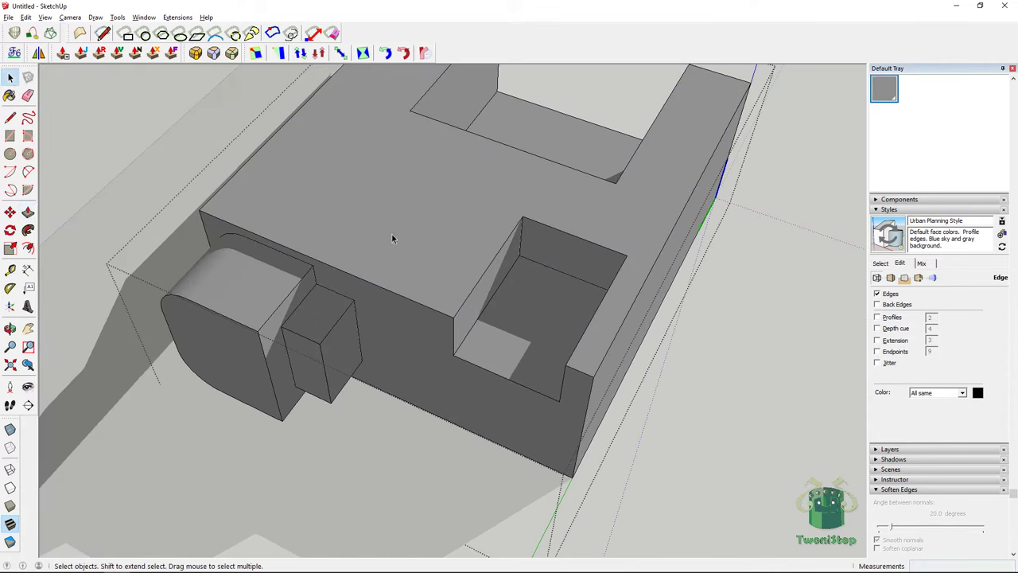
{"action": "left_click", "coordinate": [531, 270]}
{"action": "left_click", "coordinate": [536, 263]}
{"action": "left_click", "coordinate": [10, 212]}
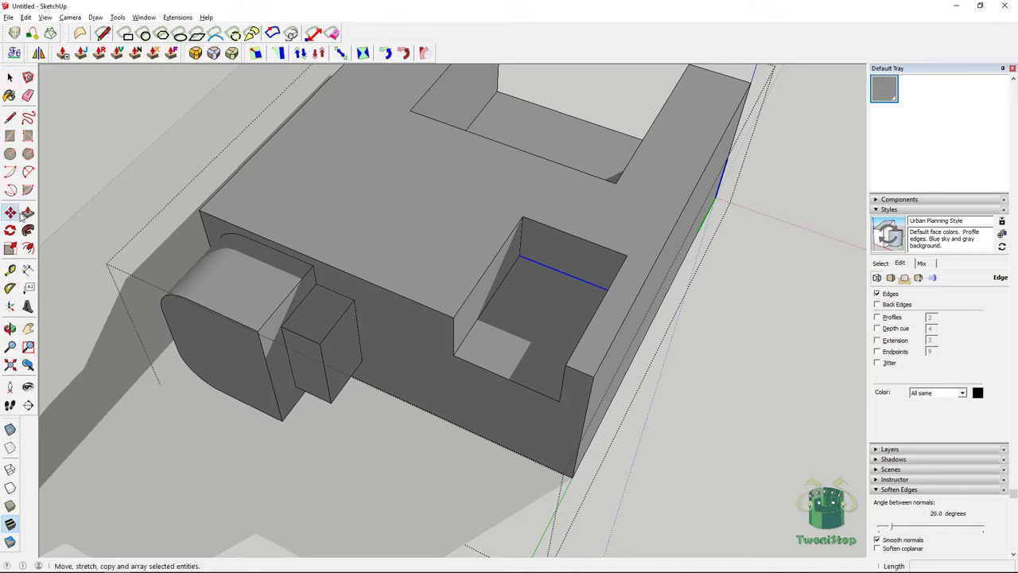
{"action": "left_click", "coordinate": [521, 258]}
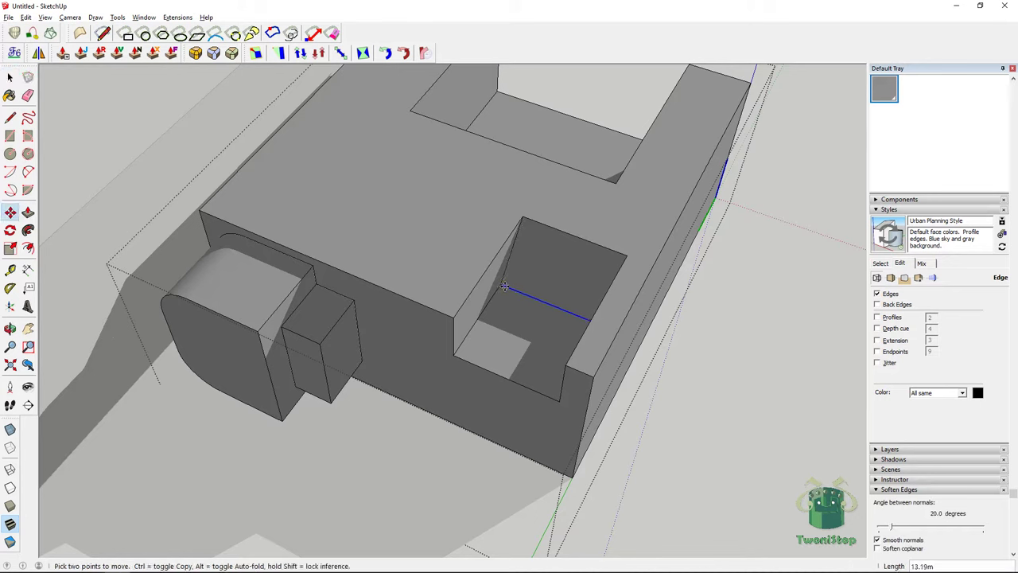
{"action": "left_click", "coordinate": [572, 304]}
{"action": "middle_click_drag", "start_coordinate": [571, 304], "coordinate": [710, 316]}
{"action": "middle_click_drag", "start_coordinate": [522, 250], "coordinate": [228, 174]}
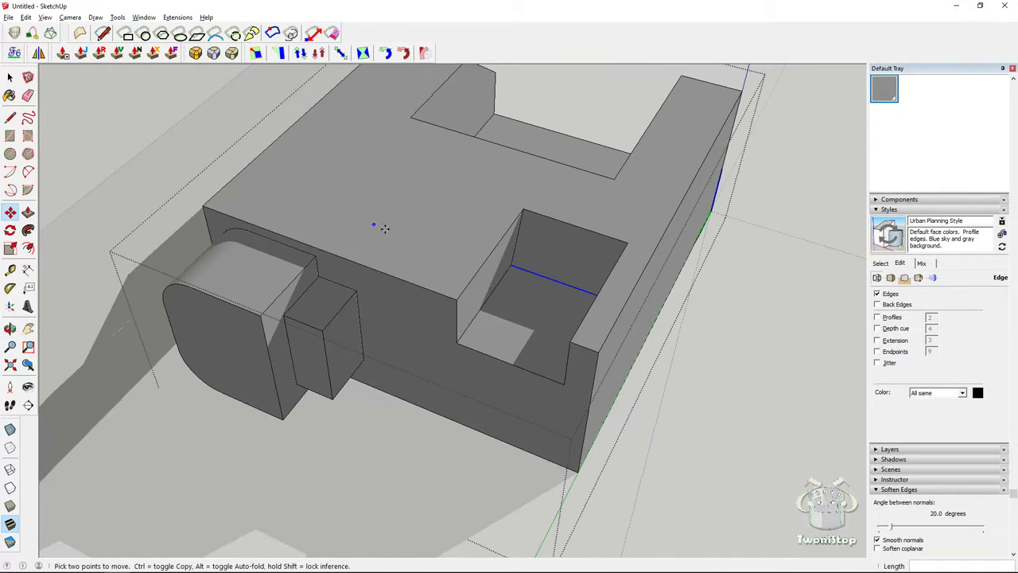
{"action": "middle_click_drag", "start_coordinate": [382, 225], "coordinate": [477, 212]}
{"action": "left_click", "coordinate": [11, 77]}
{"action": "left_click", "coordinate": [696, 320]}
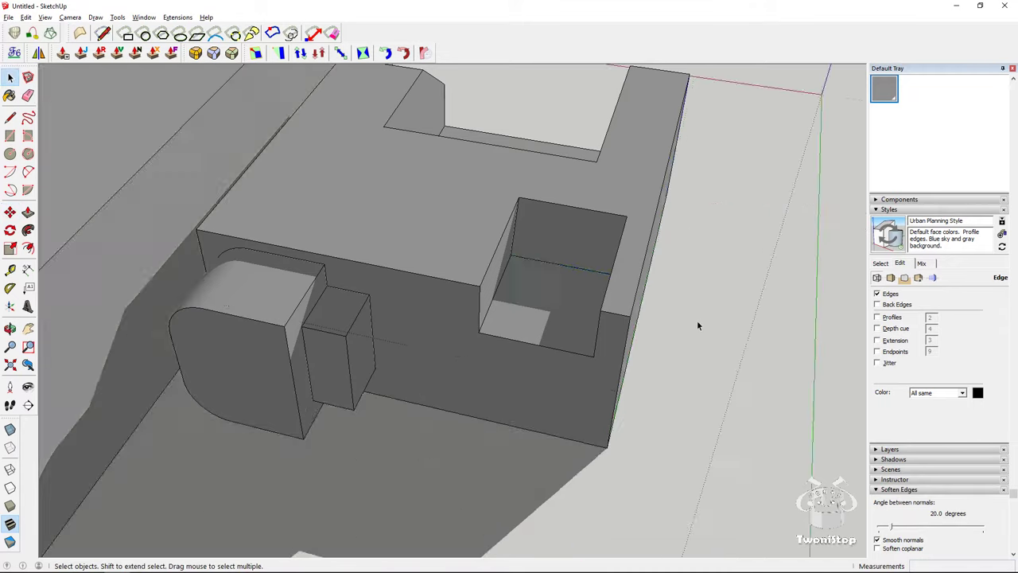
Reopen the component and draw a shallow outline about 10 m deep on the front face, just below the large recess's floor edge
{"action": "scroll", "coordinate": [695, 318], "scroll_direction": "down", "scroll_amount": 5}
{"action": "middle_click_drag", "start_coordinate": [694, 317], "coordinate": [227, 346]}
{"action": "scroll", "coordinate": [431, 459], "scroll_direction": "up", "scroll_amount": 3}
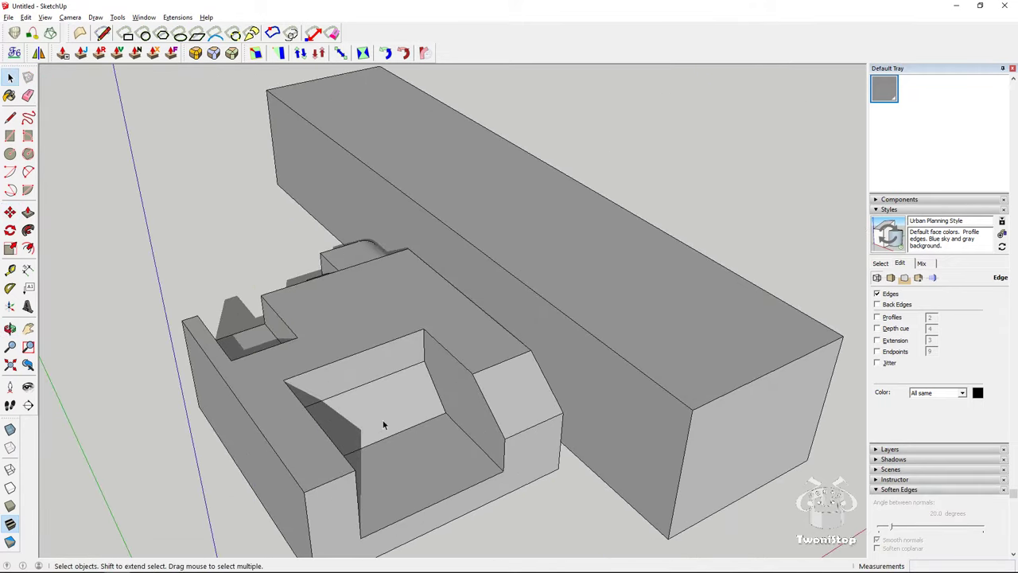
{"action": "middle_click_drag", "start_coordinate": [384, 422], "coordinate": [352, 366]}
{"action": "scroll", "coordinate": [352, 366], "scroll_direction": "up", "scroll_amount": 2}
{"action": "left_click", "coordinate": [10, 118]}
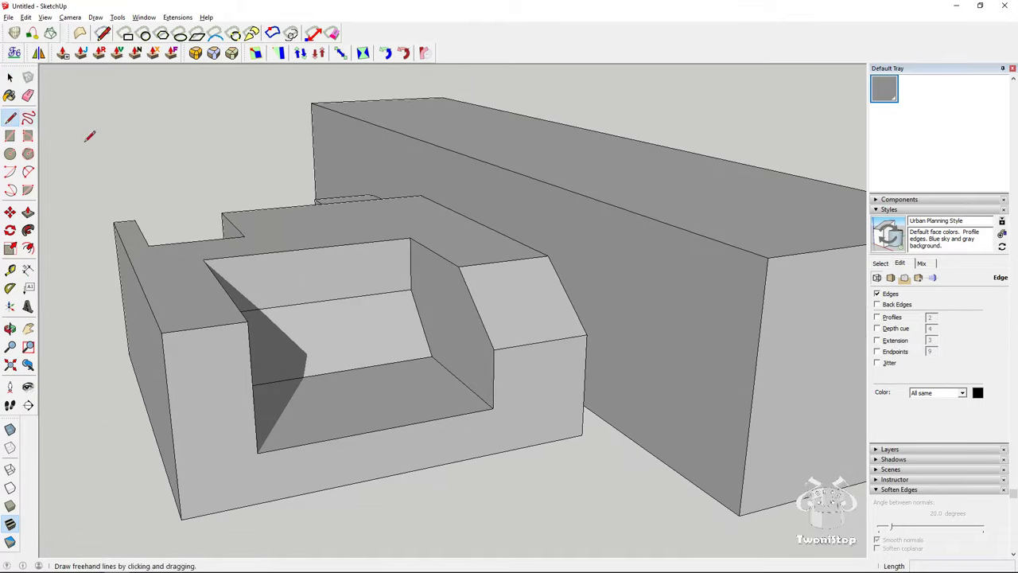
{"action": "left_click", "coordinate": [10, 77]}
{"action": "double_click", "coordinate": [251, 306]}
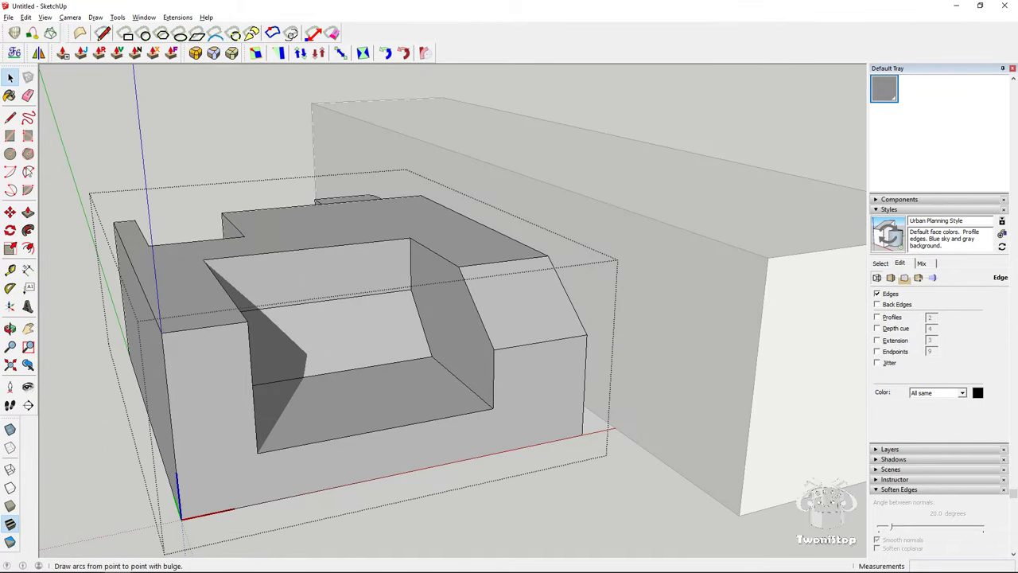
{"action": "left_click", "coordinate": [10, 118]}
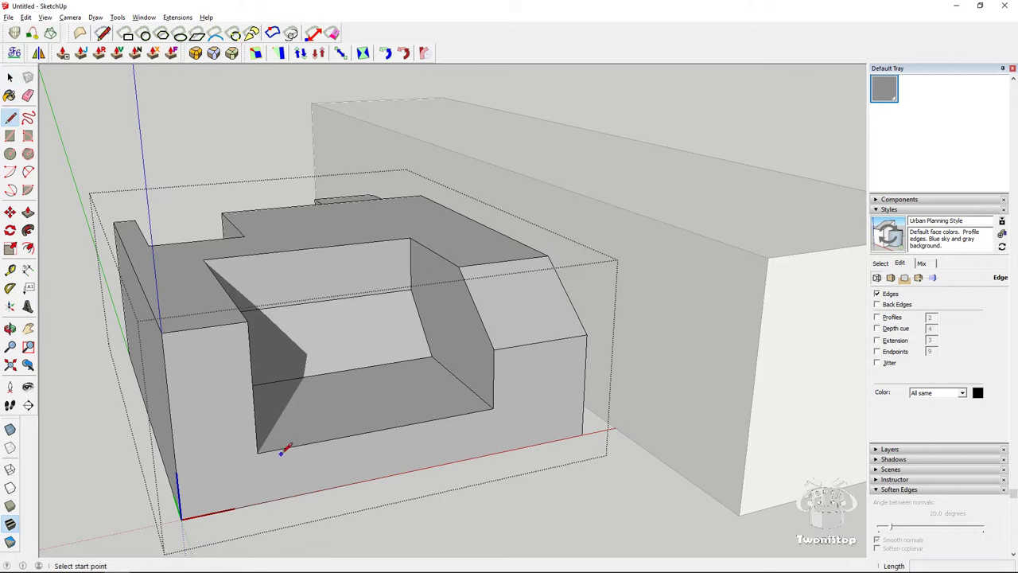
{"action": "left_click", "coordinate": [275, 450]}
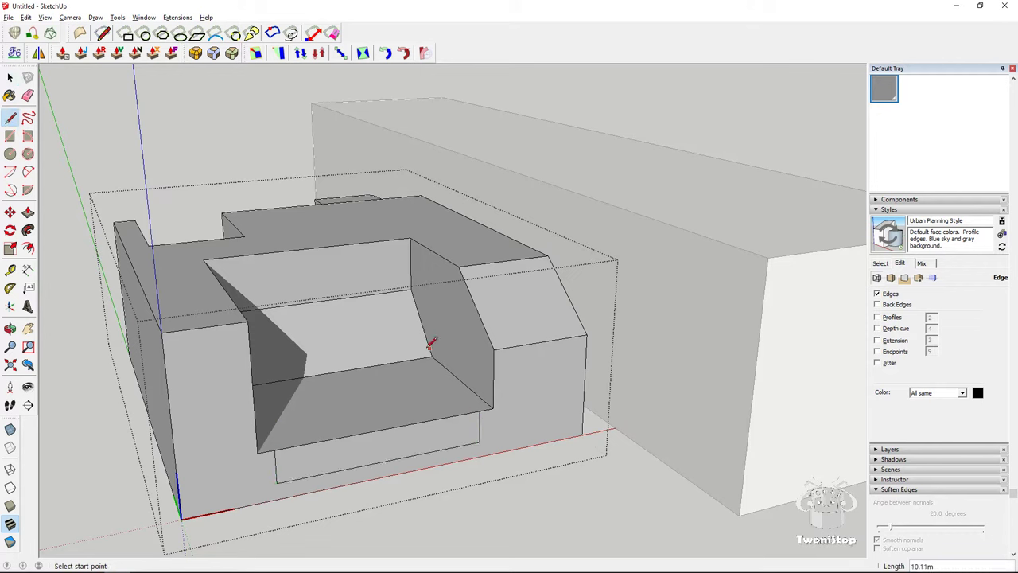
{"action": "left_click", "coordinate": [480, 441]}
Draw a line across the recess floor from the outline's corner to the sloped wall, parallel to the nearby side wall
{"action": "left_click", "coordinate": [480, 411]}
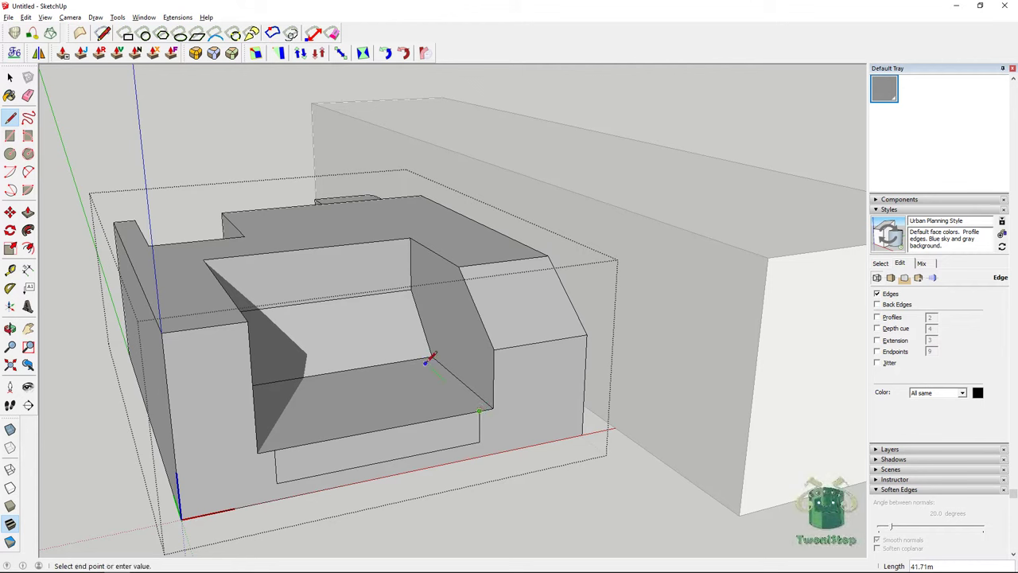
{"action": "middle_click_drag", "start_coordinate": [456, 386], "coordinate": [429, 359]}
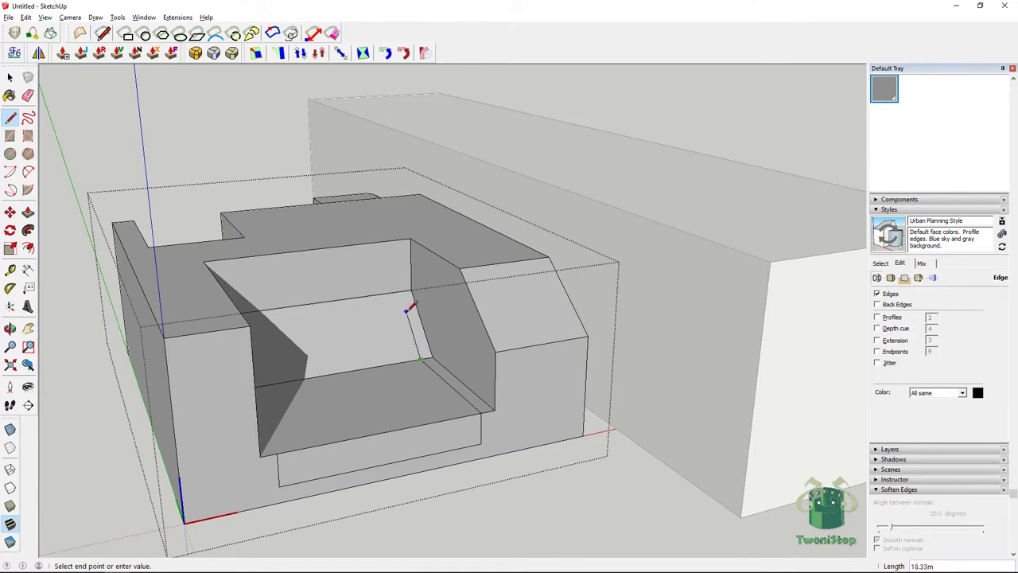
{"action": "scroll", "coordinate": [408, 337], "scroll_direction": "up", "scroll_amount": 5}
{"action": "middle_click_drag", "start_coordinate": [404, 343], "coordinate": [378, 318]}
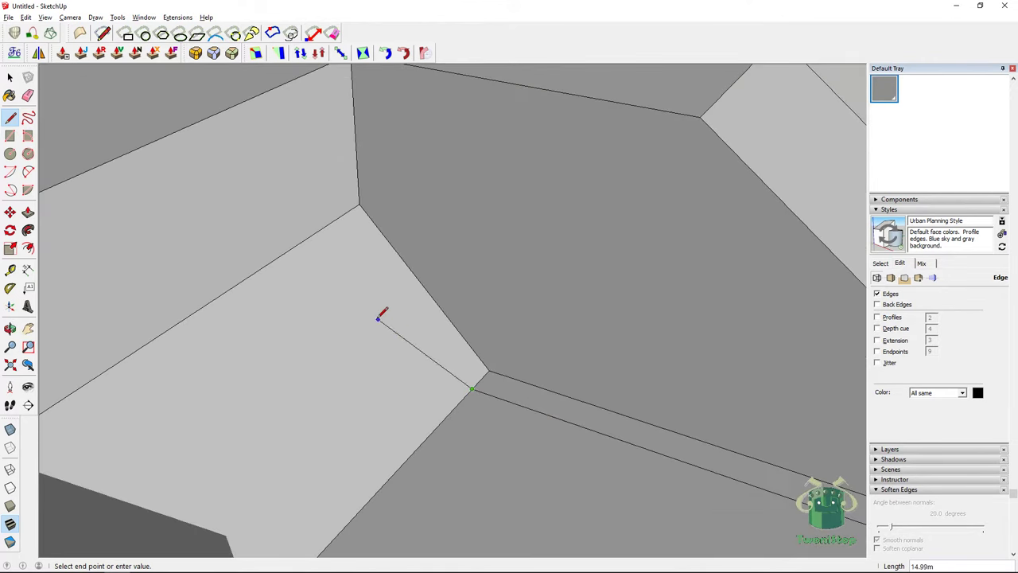
{"action": "key", "text": "Escape"}
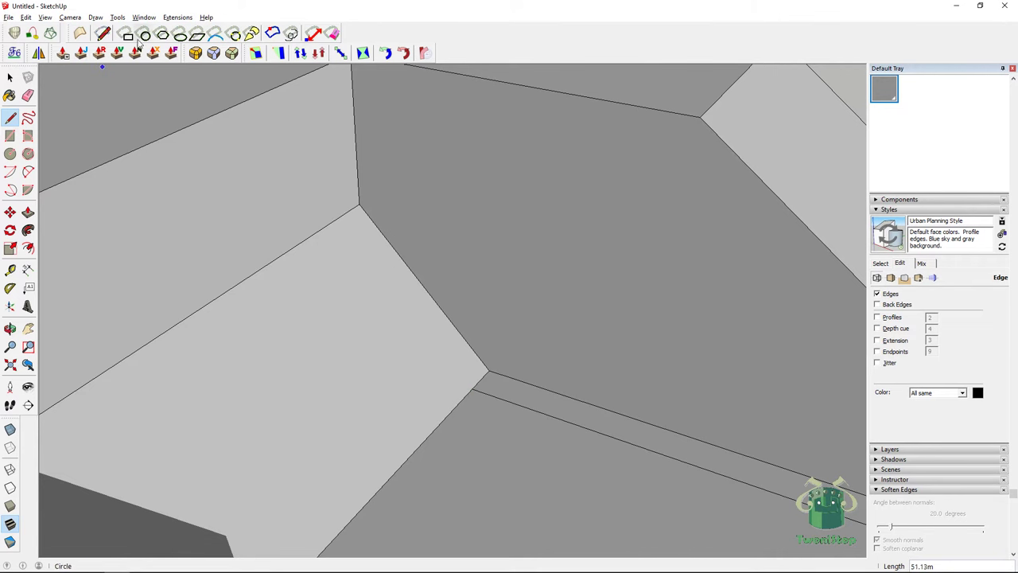
With the Line on Surface tool, trace construction lines up and across the sloped wall and back over the floor to the outline's other corner
{"action": "left_click", "coordinate": [103, 34]}
{"action": "left_click", "coordinate": [472, 388]}
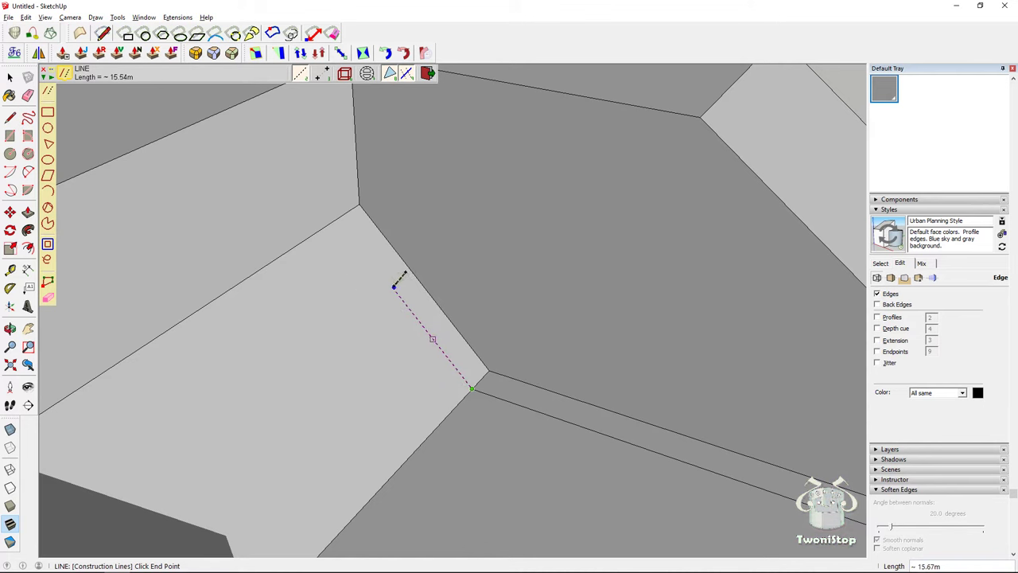
{"action": "left_click", "coordinate": [391, 285]}
{"action": "middle_click_drag", "start_coordinate": [279, 373], "coordinate": [208, 367]}
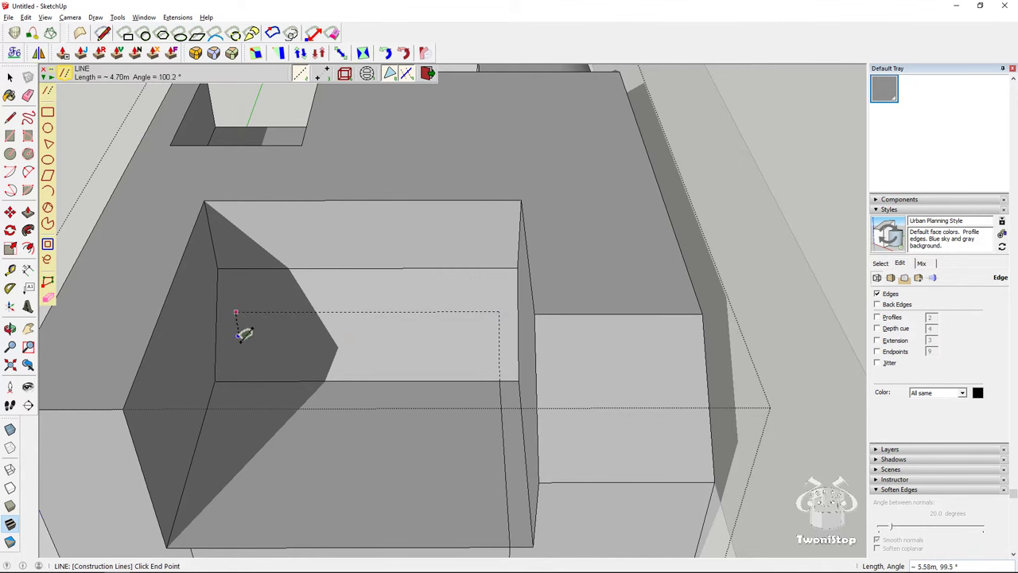
{"action": "middle_click_drag", "start_coordinate": [232, 478], "coordinate": [347, 340]}
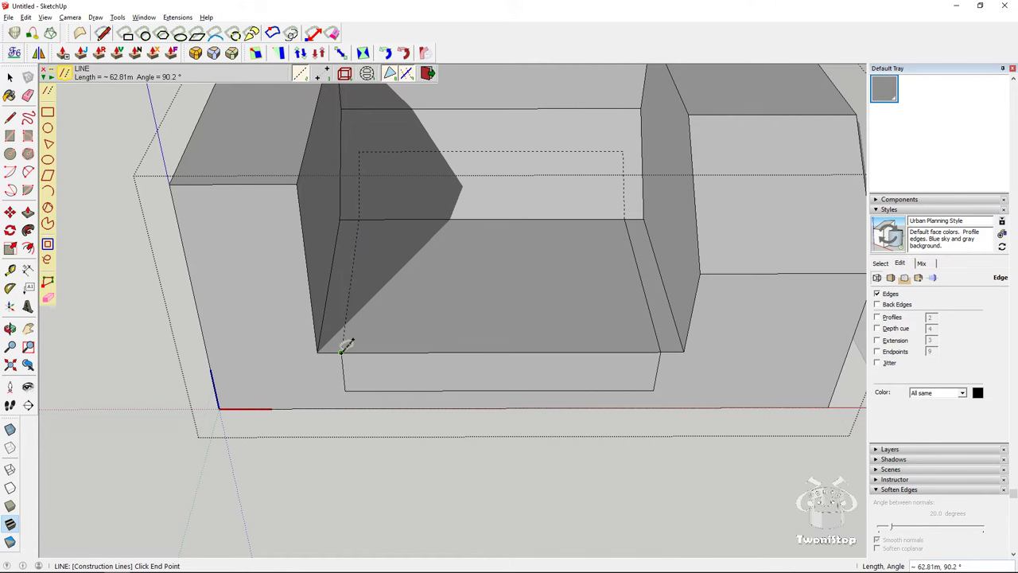
{"action": "middle_click_drag", "start_coordinate": [492, 270], "coordinate": [403, 341], "text": "shift"}
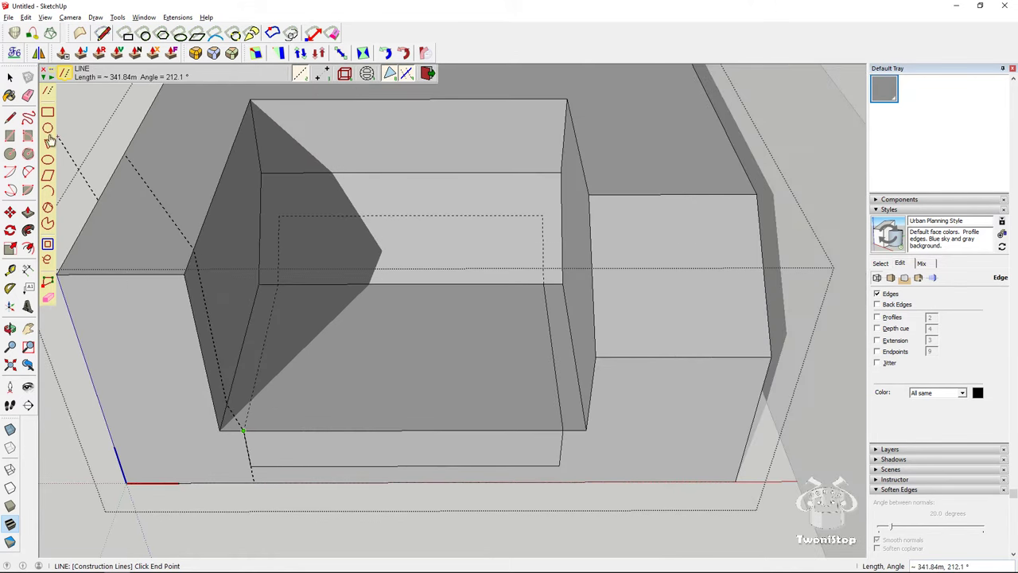
Delete the dashed construction lines traced over the sloped wall and the recess floor
{"action": "left_click", "coordinate": [9, 77]}
{"action": "left_click", "coordinate": [299, 322]}
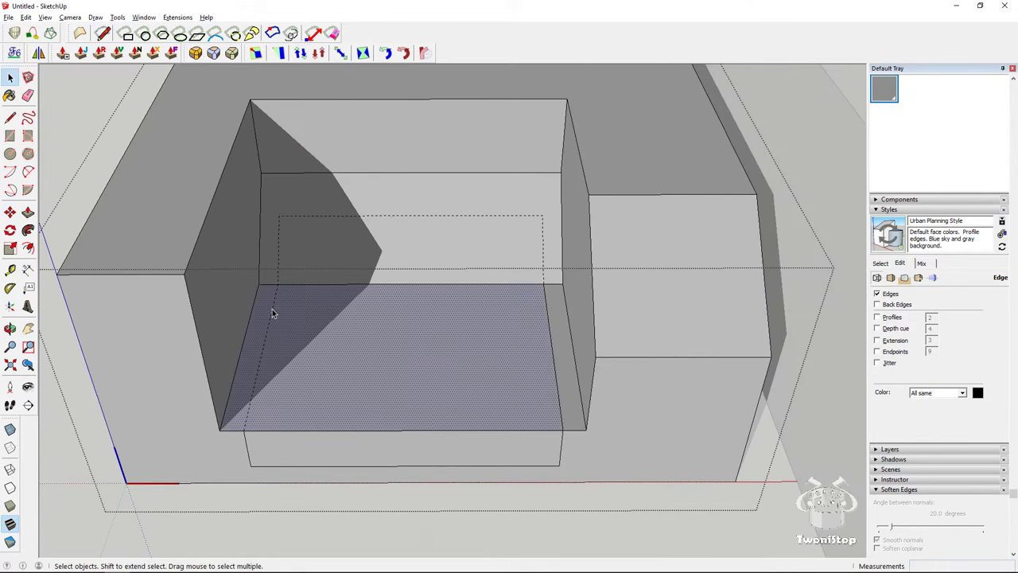
{"action": "left_click", "coordinate": [273, 309], "text": "shift"}
{"action": "left_click", "coordinate": [285, 237], "text": "shift"}
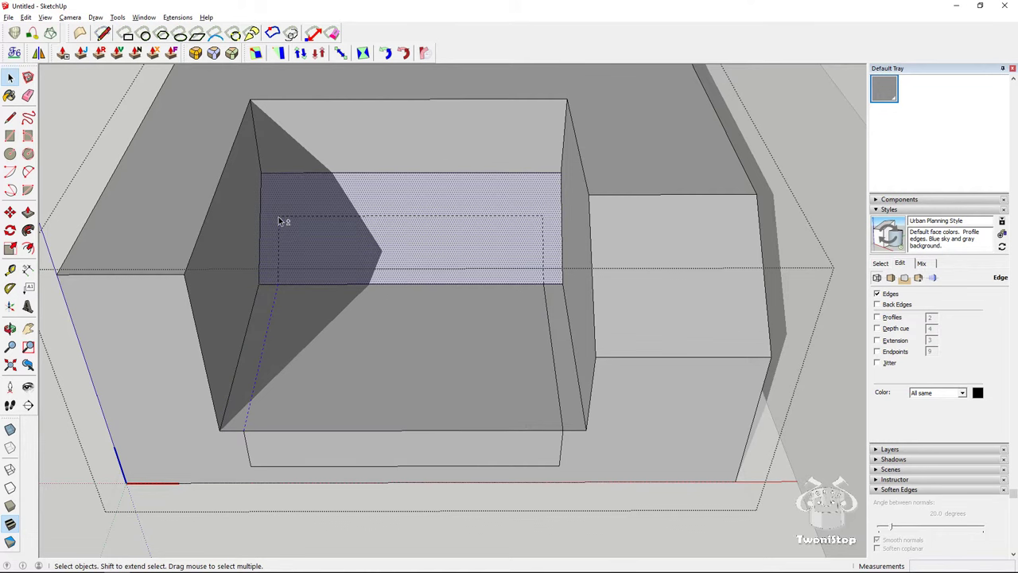
{"action": "left_click", "coordinate": [332, 200], "text": "shift"}
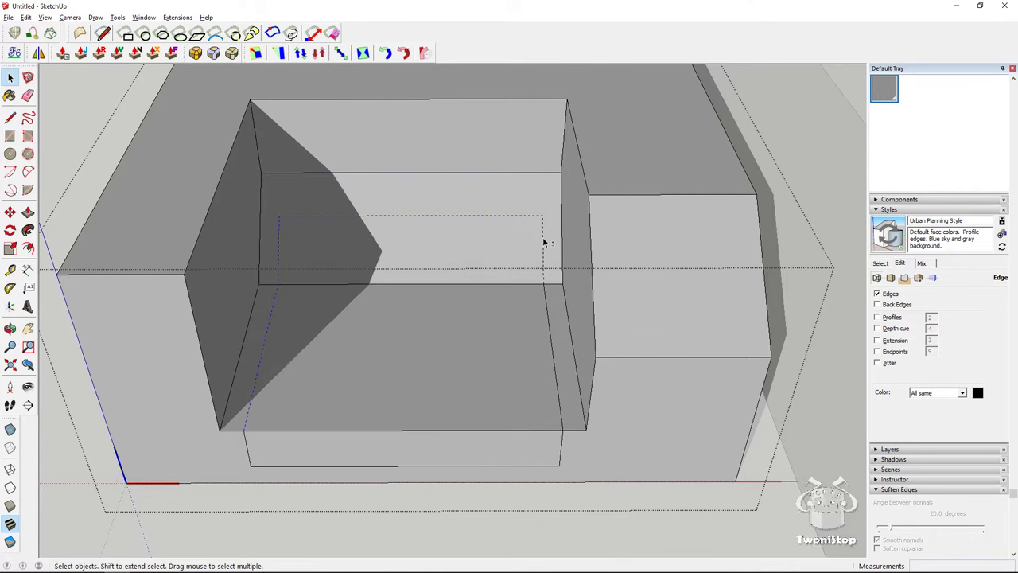
{"action": "scroll", "coordinate": [910, 355], "scroll_direction": "down", "scroll_amount": 1}
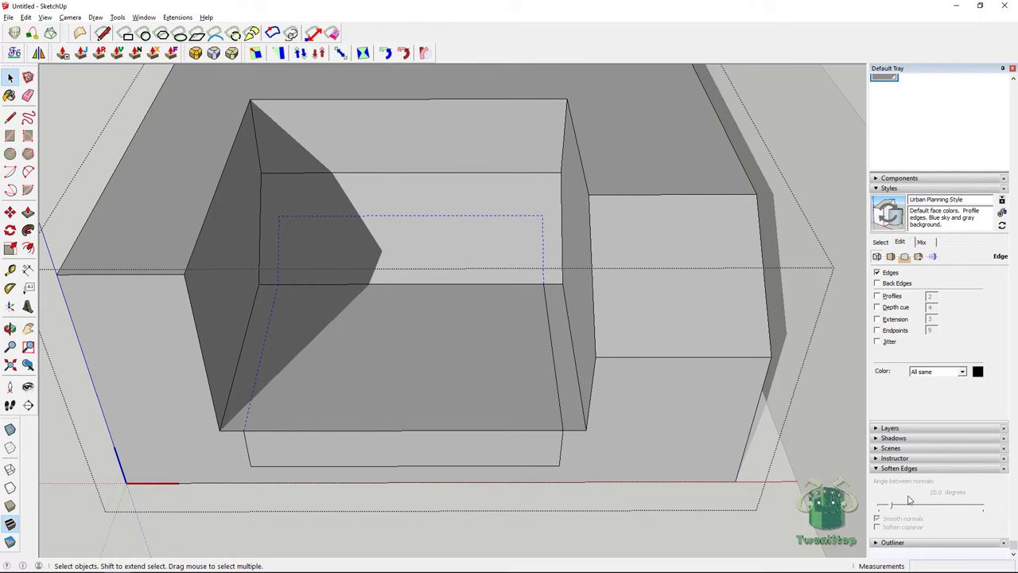
{"action": "right_click", "coordinate": [391, 219]}
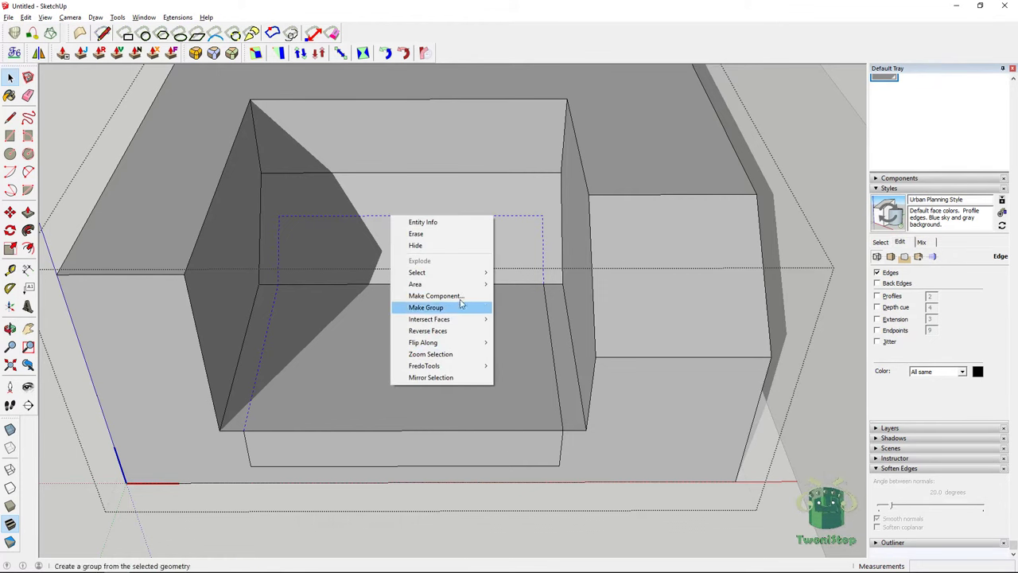
{"action": "left_click", "coordinate": [353, 217]}
{"action": "right_click", "coordinate": [350, 219]}
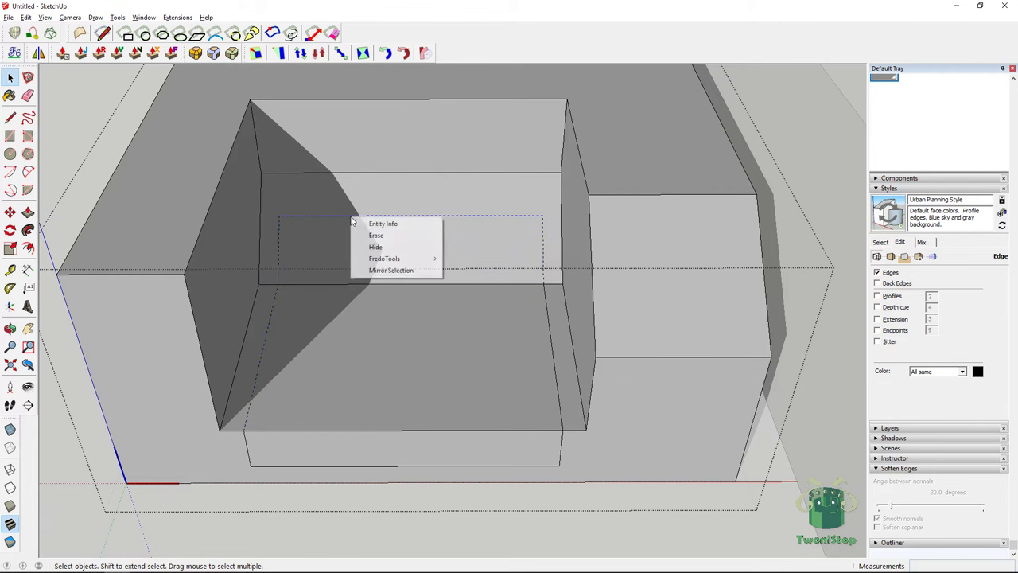
{"action": "left_click", "coordinate": [346, 220]}
{"action": "left_click", "coordinate": [282, 249]}
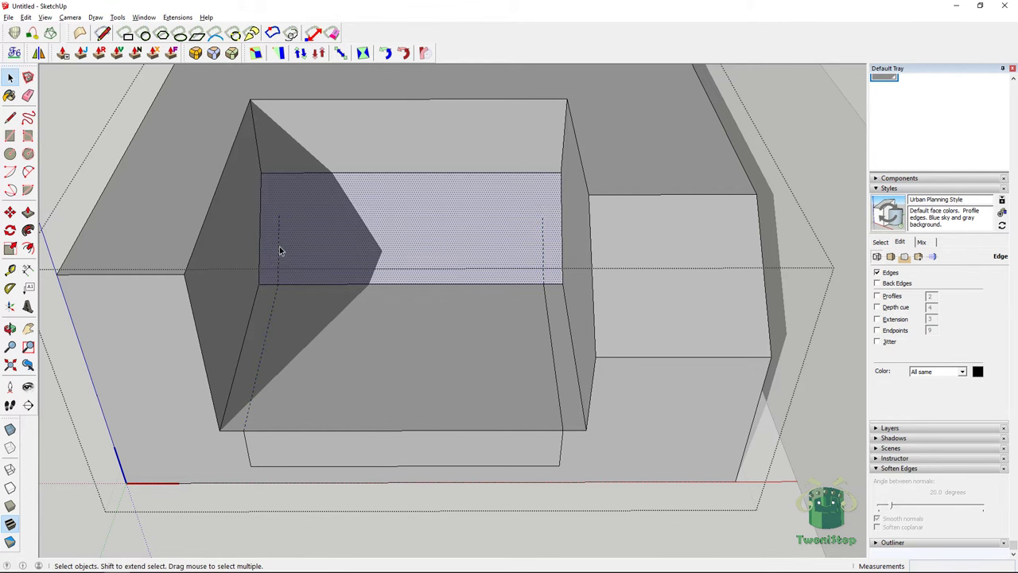
{"action": "left_click", "coordinate": [278, 247]}
{"action": "key", "text": "Delete"}
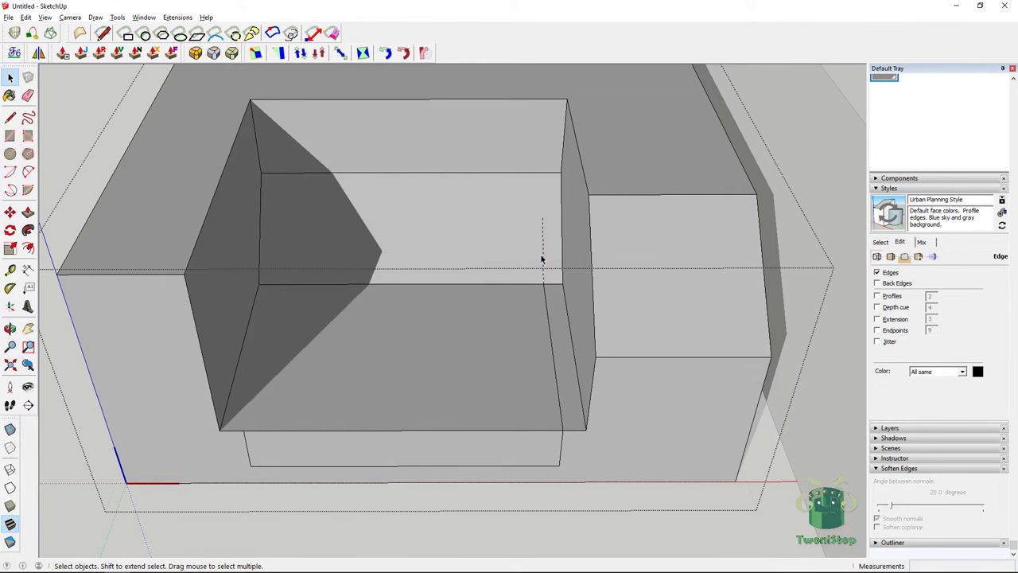
Draw an edge across the recess floor from the front outline's remaining upper corner to the base of the sloped wall
{"action": "key", "text": "l"}
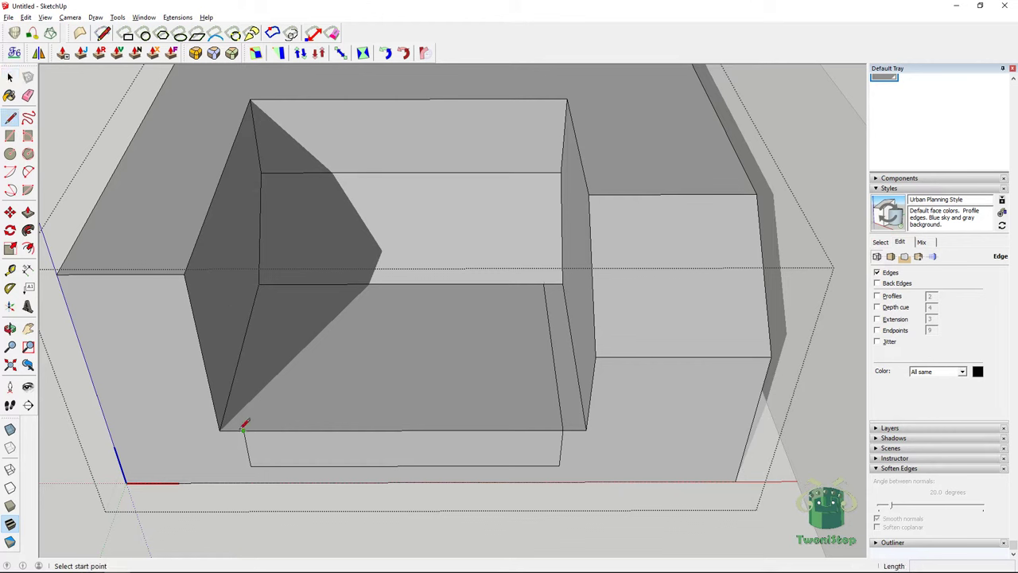
{"action": "left_click", "coordinate": [243, 429]}
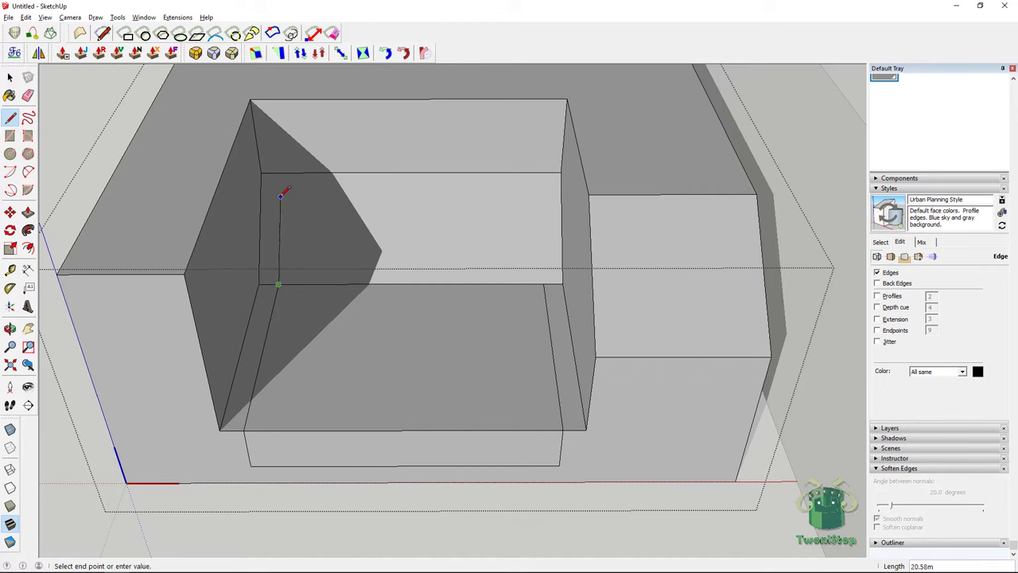
{"action": "key", "text": "Escape"}
Copy the sloped wall's side edge to the inner end of each floor line, spacing the two copies about 61.36 m apart
{"action": "left_click", "coordinate": [11, 76]}
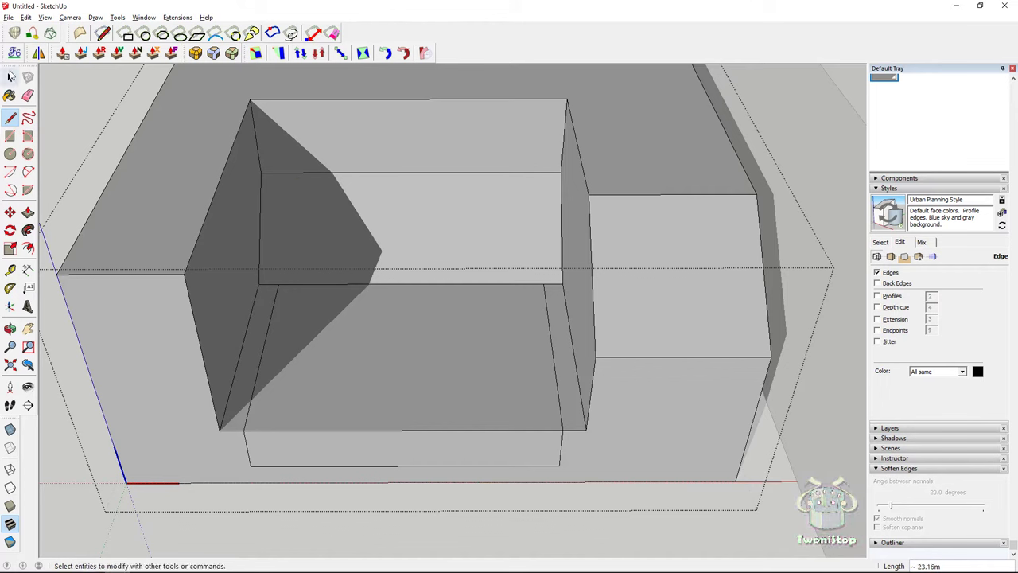
{"action": "left_click", "coordinate": [12, 77]}
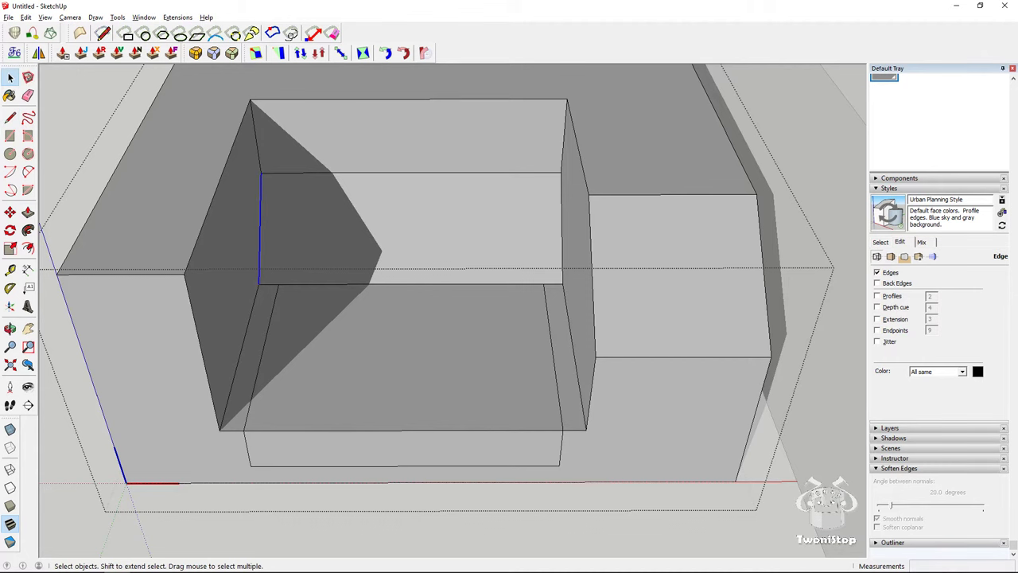
{"action": "left_click", "coordinate": [10, 212]}
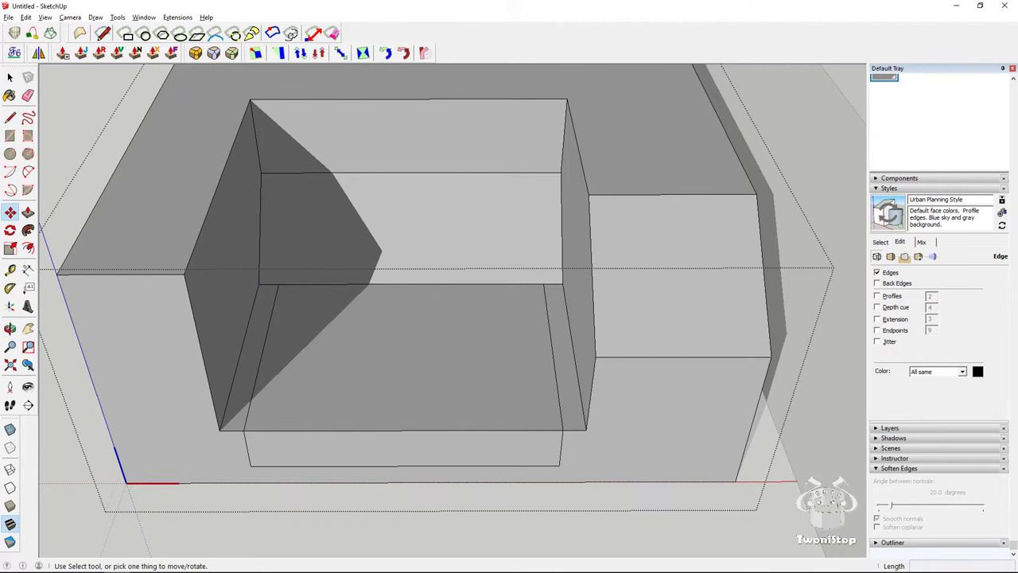
{"action": "left_click", "coordinate": [10, 76]}
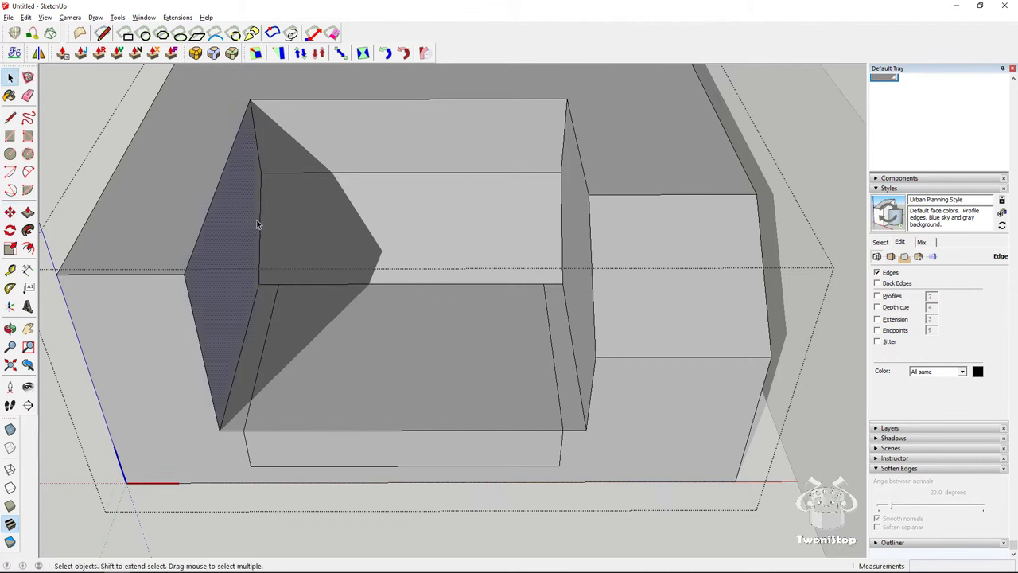
{"action": "key", "text": "m"}
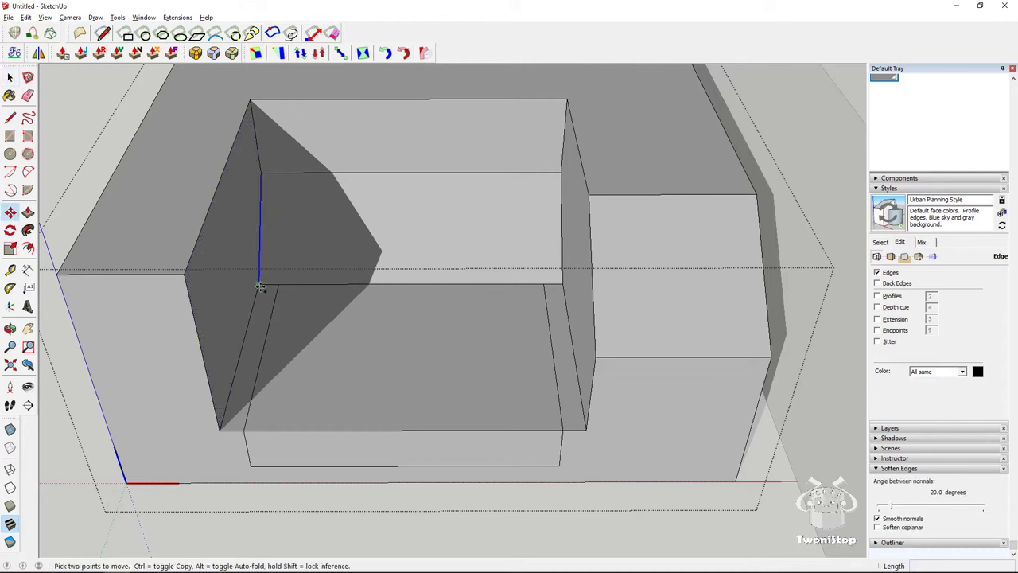
{"action": "left_click", "coordinate": [260, 284]}
{"action": "key", "text": "ctrl"}
{"action": "left_click", "coordinate": [279, 286]}
{"action": "left_click", "coordinate": [278, 285]}
{"action": "key", "text": "ctrl"}
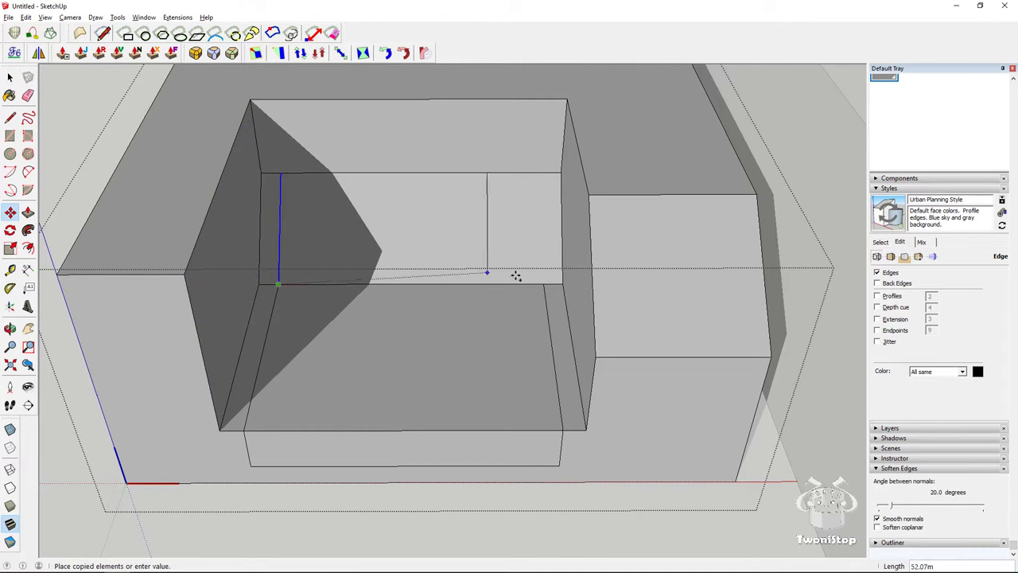
{"action": "left_click", "coordinate": [544, 285]}
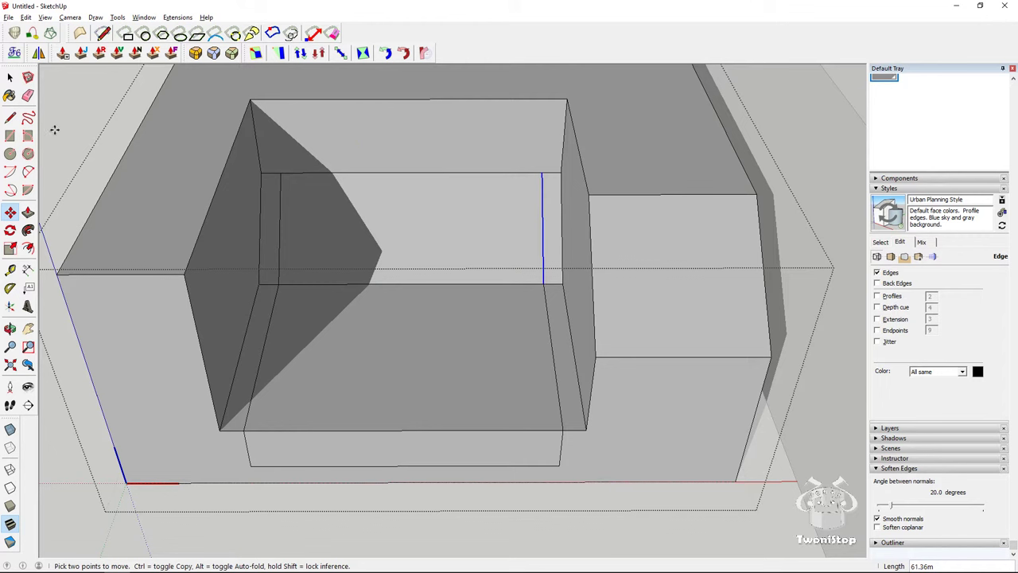
Draw a horizontal line between the two copied edges on the sloped wall and erase their parts above it
{"action": "left_click", "coordinate": [10, 117]}
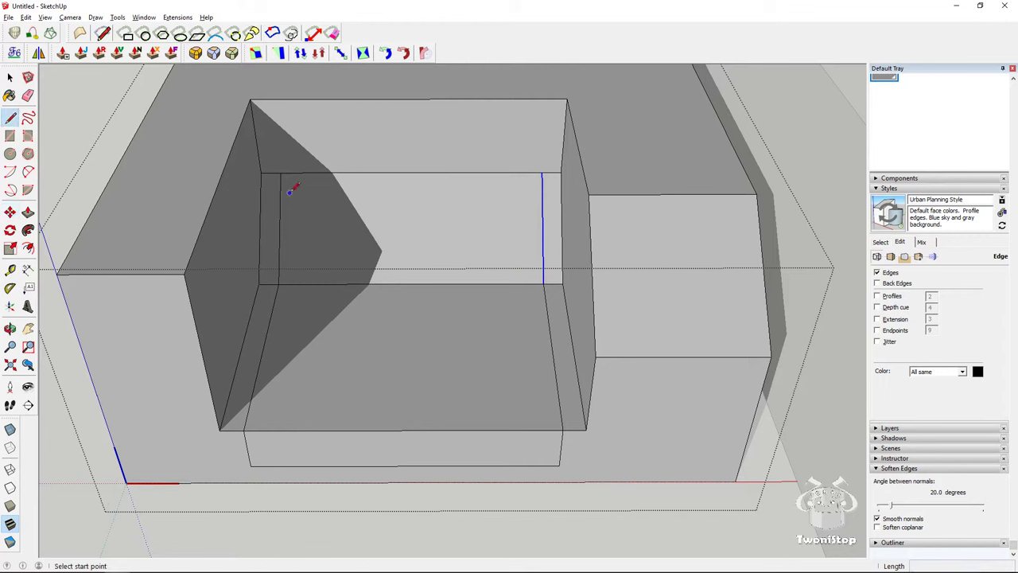
{"action": "left_click", "coordinate": [279, 237]}
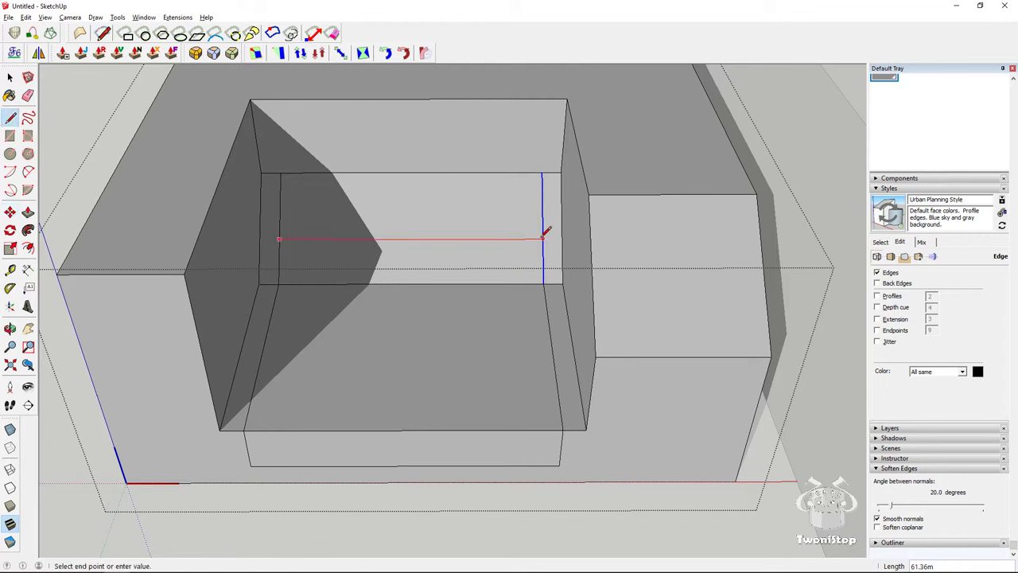
{"action": "left_click", "coordinate": [543, 238]}
{"action": "key", "text": "e"}
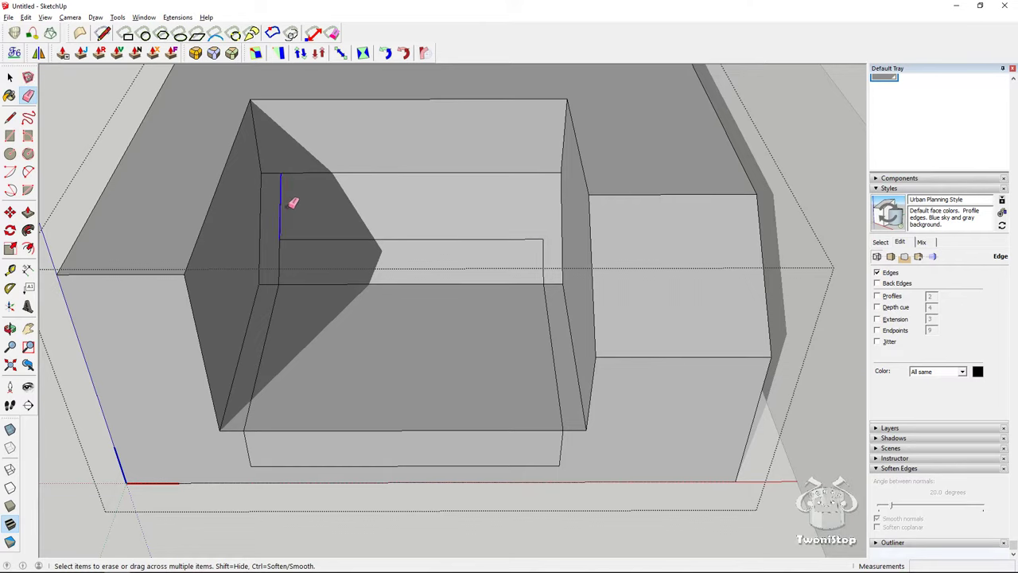
{"action": "left_click", "coordinate": [283, 204]}
Push the outlined front face inward under the recess floor, stopping just short of the sloped wall
{"action": "mouse_move", "coordinate": [408, 227]}
{"action": "middle_mouse_down"}
{"action": "mouse_move", "coordinate": [199, 341]}
{"action": "mouse_move", "coordinate": [568, 136]}
{"action": "mouse_move", "coordinate": [468, 175]}
{"action": "middle_mouse_up"}
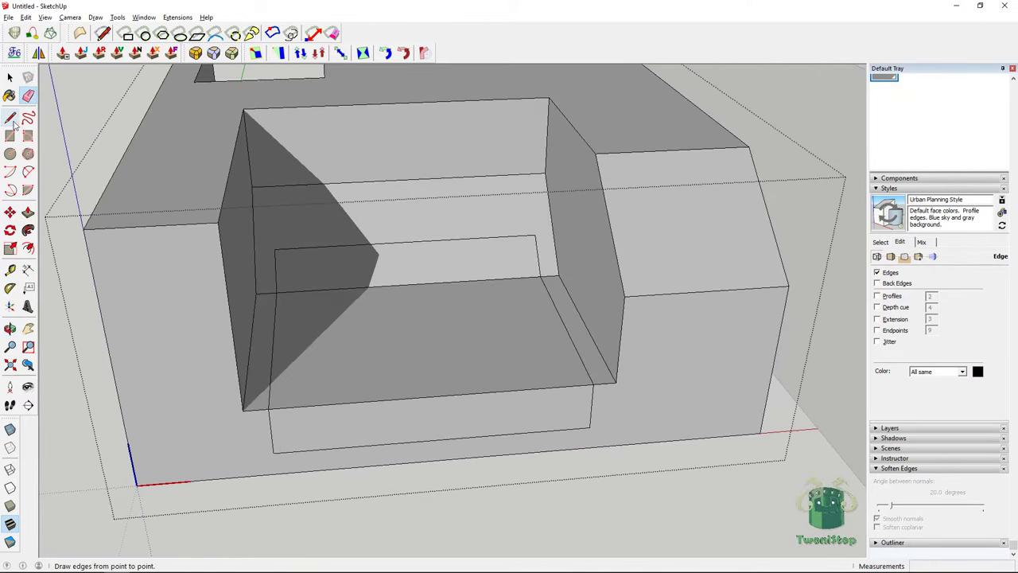
{"action": "left_click", "coordinate": [28, 212]}
{"action": "left_click", "coordinate": [356, 421]}
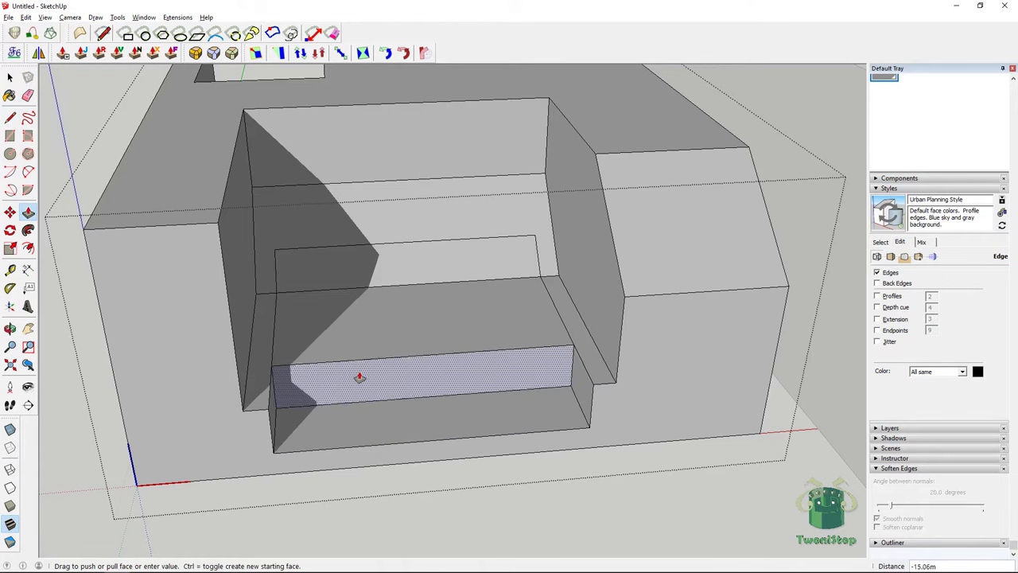
{"action": "left_click", "coordinate": [366, 318]}
Push the leftover floor strip at the sloped wall's base down in two passes, the second about 1.77 m
{"action": "scroll", "coordinate": [290, 306], "scroll_direction": "up", "scroll_amount": 3}
{"action": "middle_click_drag", "start_coordinate": [290, 306], "coordinate": [400, 258]}
{"action": "left_click", "coordinate": [374, 264]}
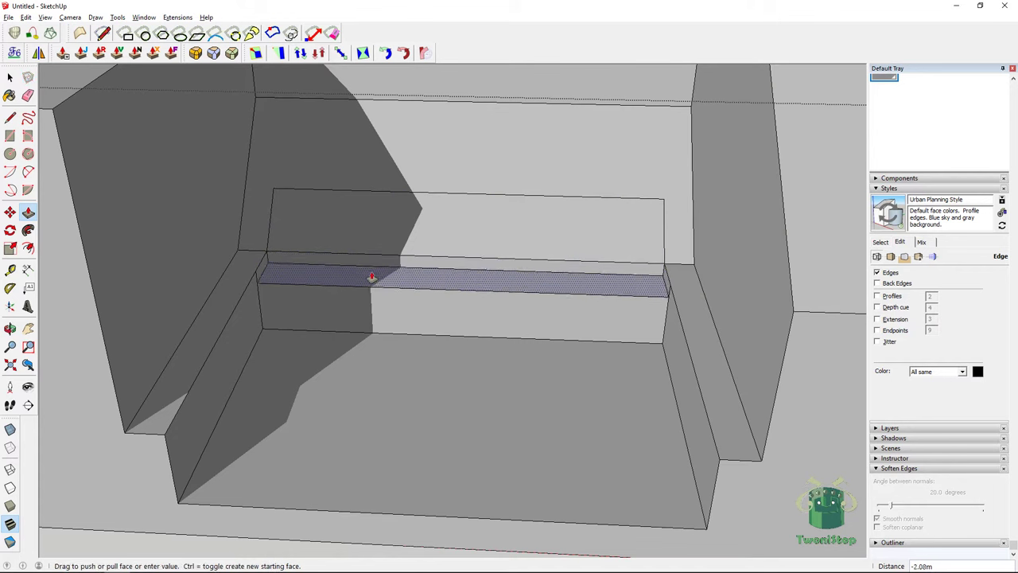
{"action": "left_click", "coordinate": [377, 291]}
{"action": "key", "text": "e"}
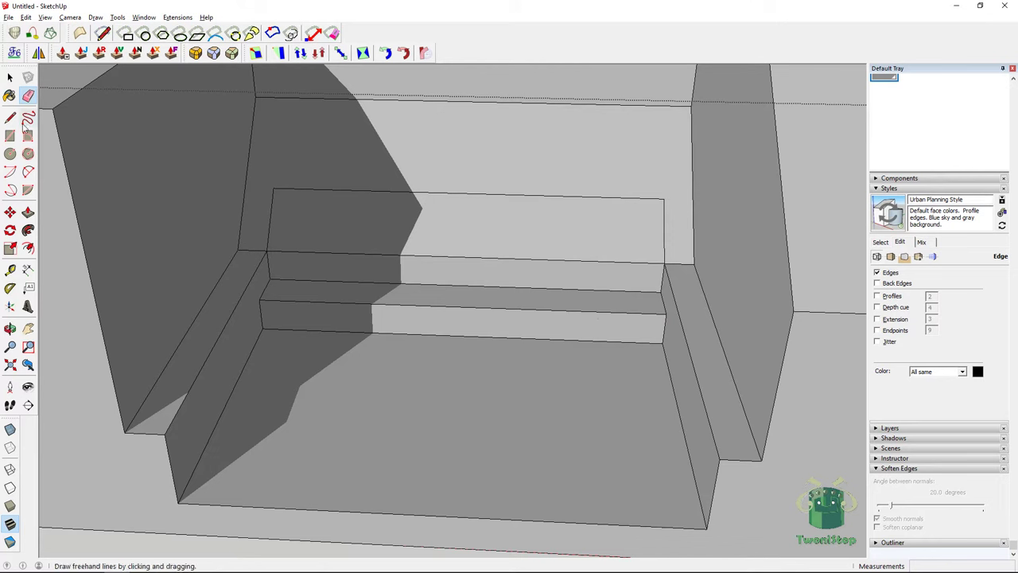
{"action": "left_click", "coordinate": [28, 211]}
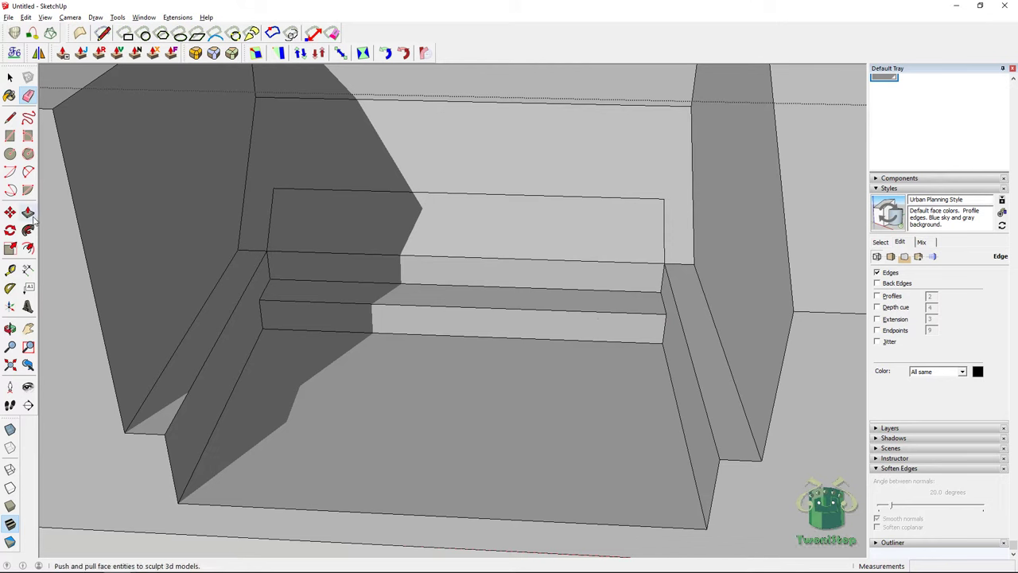
{"action": "left_click_drag", "start_coordinate": [325, 302], "coordinate": [291, 309]}
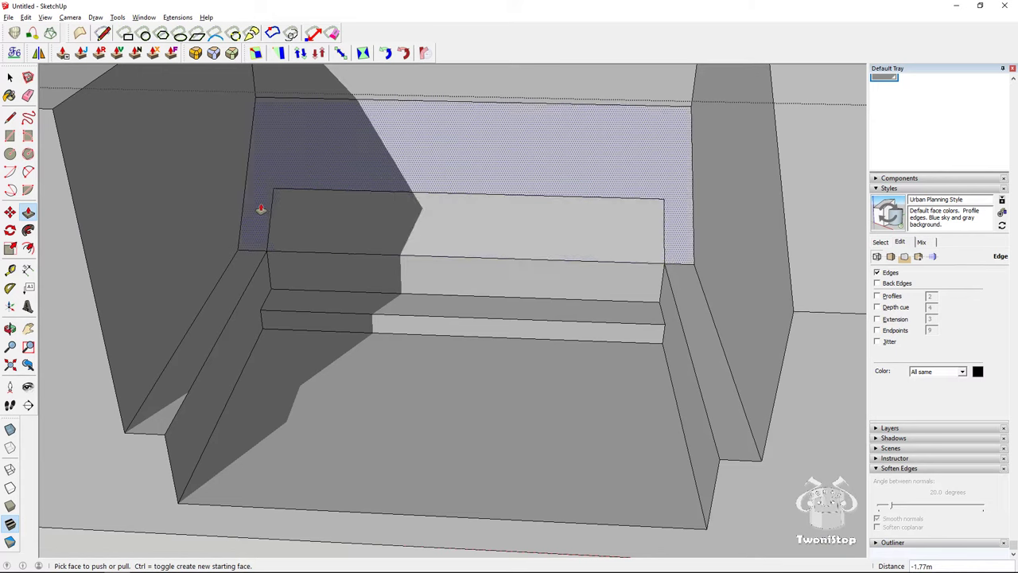
Push the remaining strip down flush with the lowered floor to remove the ledge below the sloped wall
{"action": "middle_click_drag", "start_coordinate": [334, 200], "coordinate": [541, 259]}
{"action": "scroll", "coordinate": [298, 203], "scroll_direction": "down", "scroll_amount": 5}
{"action": "scroll", "coordinate": [485, 259], "scroll_direction": "up", "scroll_amount": 4}
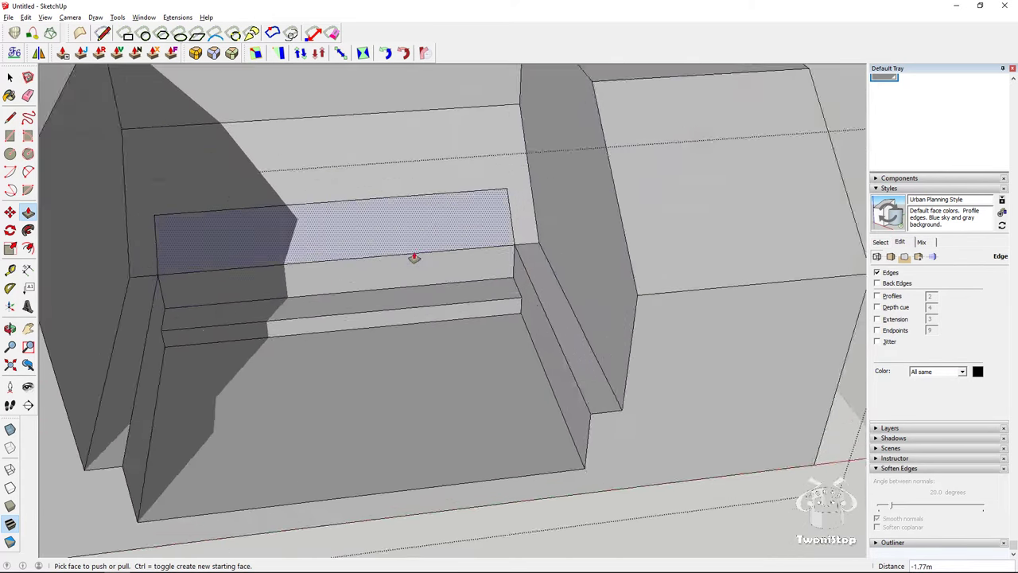
{"action": "middle_click_drag", "start_coordinate": [414, 259], "coordinate": [470, 236]}
{"action": "scroll", "coordinate": [470, 236], "scroll_direction": "down", "scroll_amount": 1}
{"action": "left_click", "coordinate": [10, 118]}
{"action": "middle_click_drag", "start_coordinate": [489, 198], "coordinate": [471, 201]}
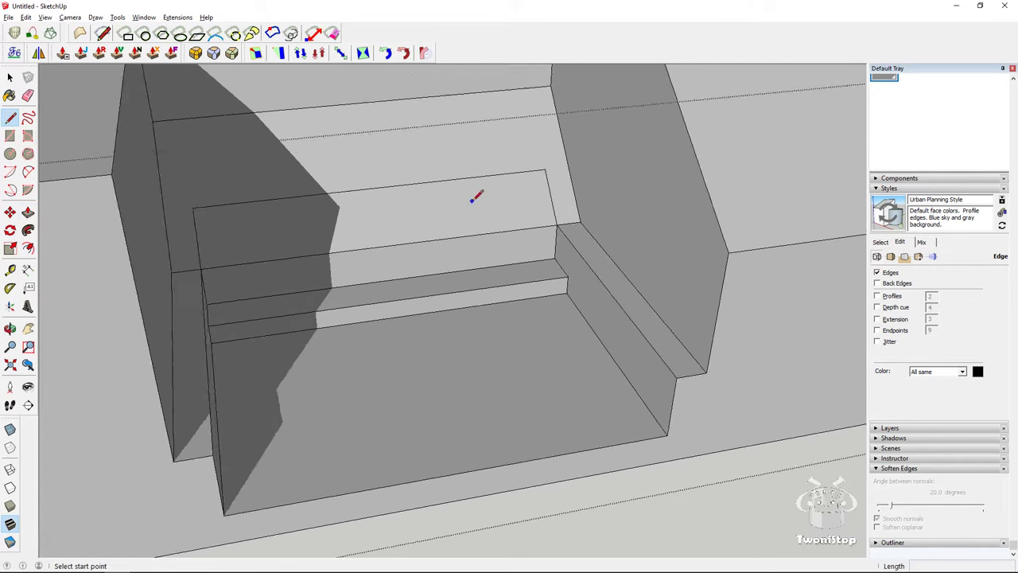
{"action": "scroll", "coordinate": [499, 243], "scroll_direction": "up", "scroll_amount": 1}
{"action": "scroll", "coordinate": [544, 278], "scroll_direction": "up", "scroll_amount": 1}
{"action": "scroll", "coordinate": [354, 239], "scroll_direction": "down", "scroll_amount": 1}
{"action": "left_click", "coordinate": [28, 212]}
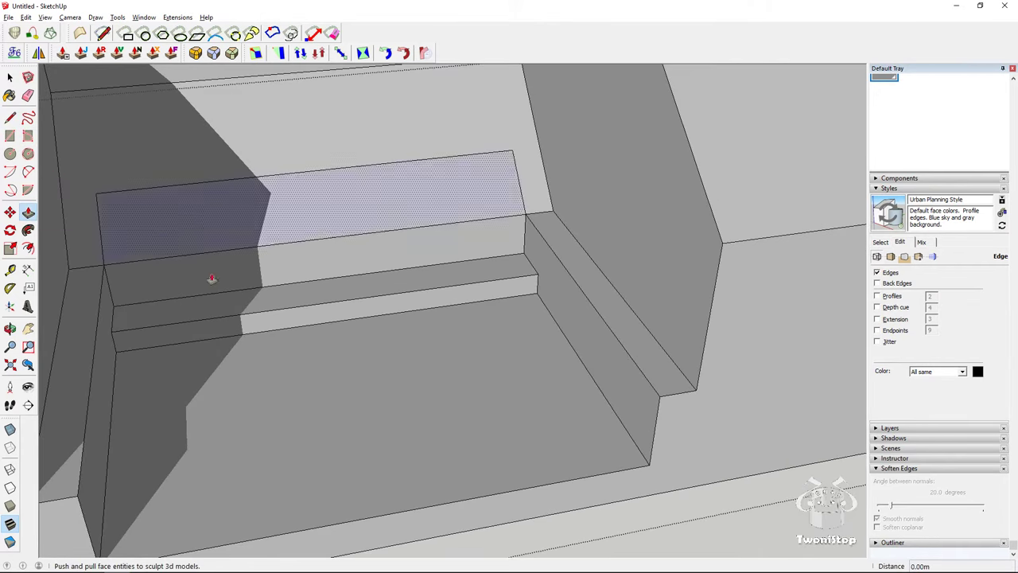
{"action": "scroll", "coordinate": [473, 298], "scroll_direction": "up", "scroll_amount": 3}
{"action": "scroll", "coordinate": [472, 298], "scroll_direction": "down", "scroll_amount": 3}
{"action": "mouse_move", "coordinate": [474, 291]}
{"action": "left_mouse_down"}
{"action": "mouse_move", "coordinate": [522, 265]}
{"action": "mouse_move", "coordinate": [520, 257]}
{"action": "left_mouse_up"}
{"action": "key", "text": "e"}
Switch transparent faces on and back off, and examine the lowered recess from several angles
{"action": "scroll", "coordinate": [477, 267], "scroll_direction": "down", "scroll_amount": 5}
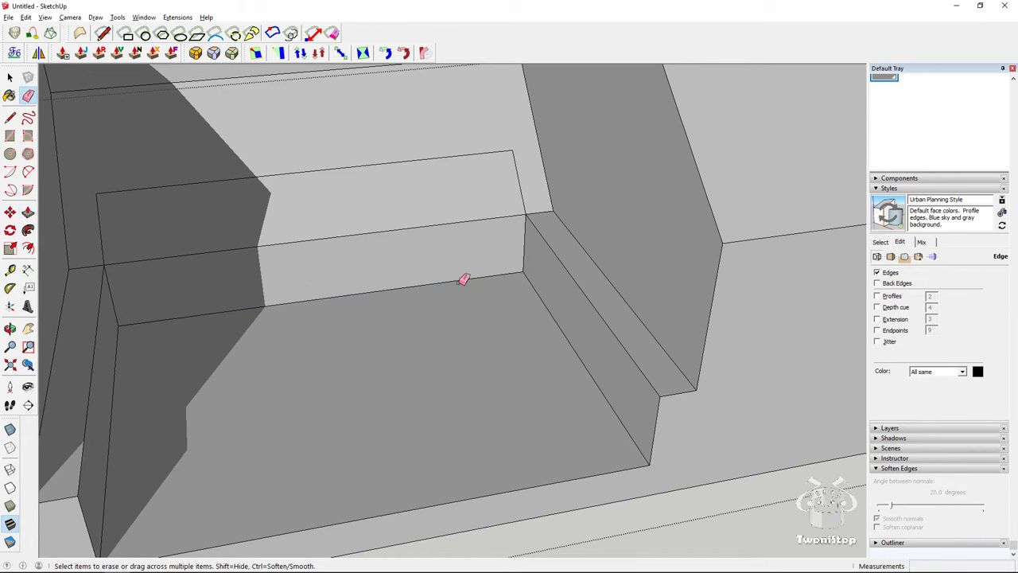
{"action": "left_click", "coordinate": [11, 429]}
{"action": "left_click", "coordinate": [10, 430]}
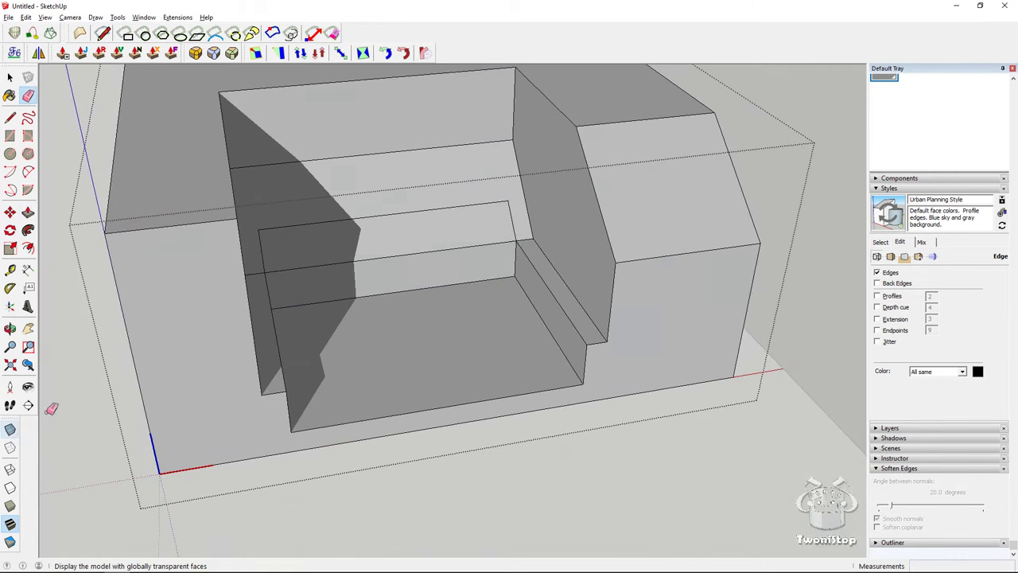
{"action": "scroll", "coordinate": [461, 263], "scroll_direction": "up", "scroll_amount": 5}
{"action": "scroll", "coordinate": [337, 232], "scroll_direction": "down", "scroll_amount": 3}
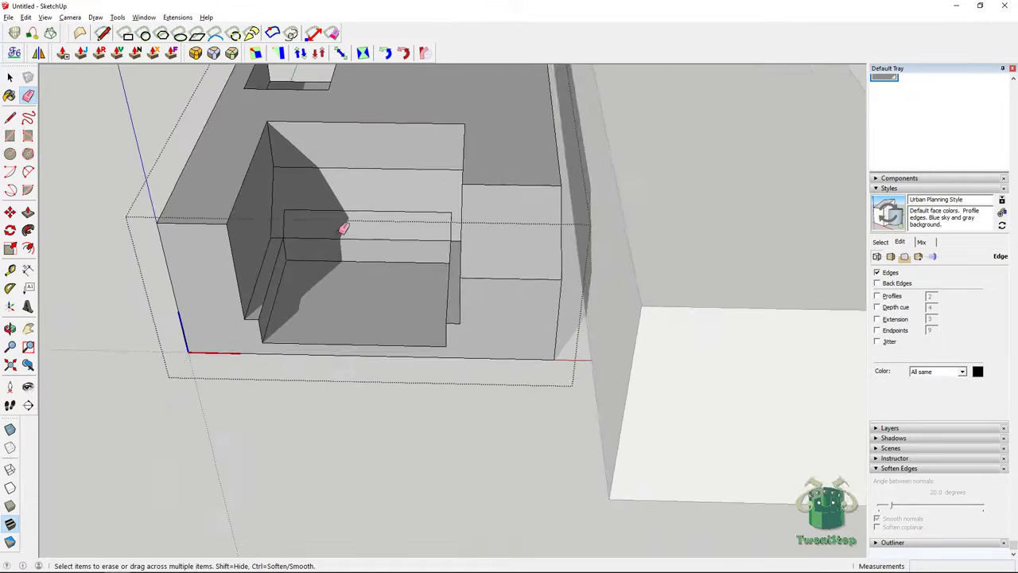
{"action": "middle_click_drag", "start_coordinate": [341, 227], "coordinate": [609, 175]}
{"action": "scroll", "coordinate": [431, 203], "scroll_direction": "up", "scroll_amount": 3}
{"action": "scroll", "coordinate": [433, 202], "scroll_direction": "up", "scroll_amount": 3}
{"action": "mouse_move", "coordinate": [414, 231]}
{"action": "middle_mouse_down"}
{"action": "mouse_move", "coordinate": [395, 280]}
{"action": "mouse_move", "coordinate": [556, 123]}
{"action": "mouse_move", "coordinate": [491, 143]}
{"action": "mouse_move", "coordinate": [360, 212]}
{"action": "mouse_move", "coordinate": [311, 324]}
{"action": "middle_mouse_up"}
{"action": "scroll", "coordinate": [556, 123], "scroll_direction": "down", "scroll_amount": 2}
{"action": "scroll", "coordinate": [490, 143], "scroll_direction": "up", "scroll_amount": 2}
{"action": "key", "text": "e"}
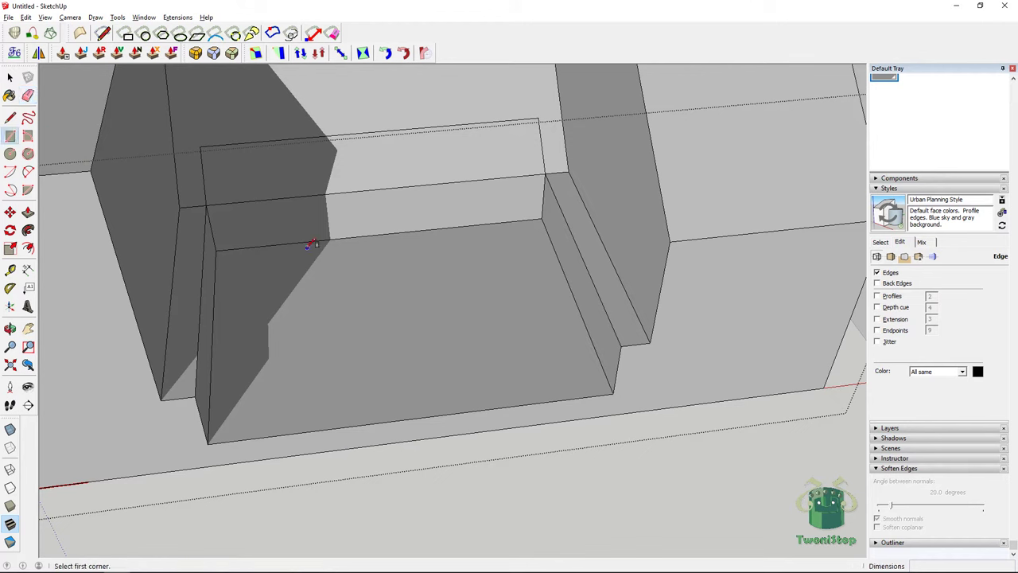
{"action": "left_click", "coordinate": [242, 246]}
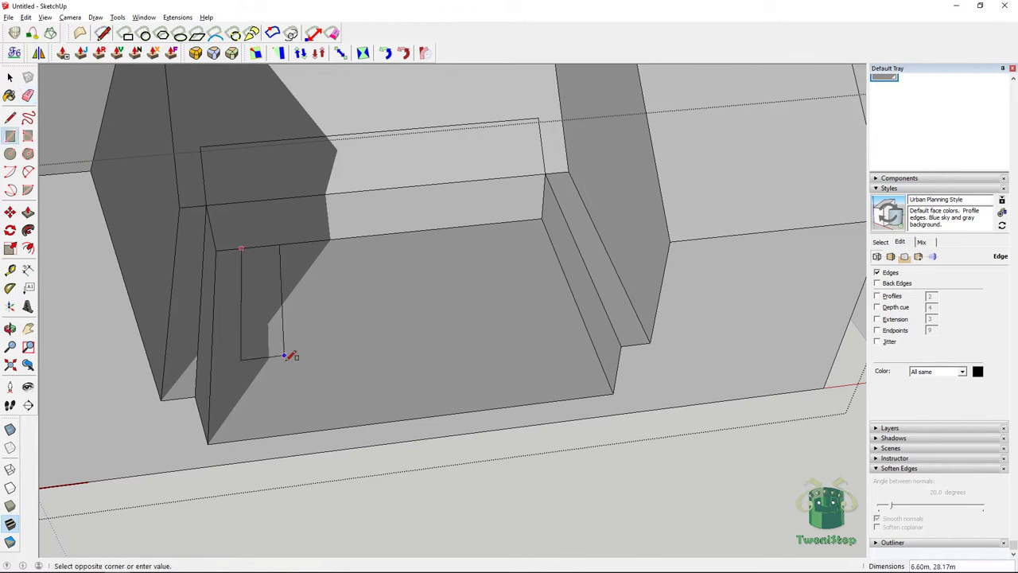
{"action": "key", "text": "Escape"}
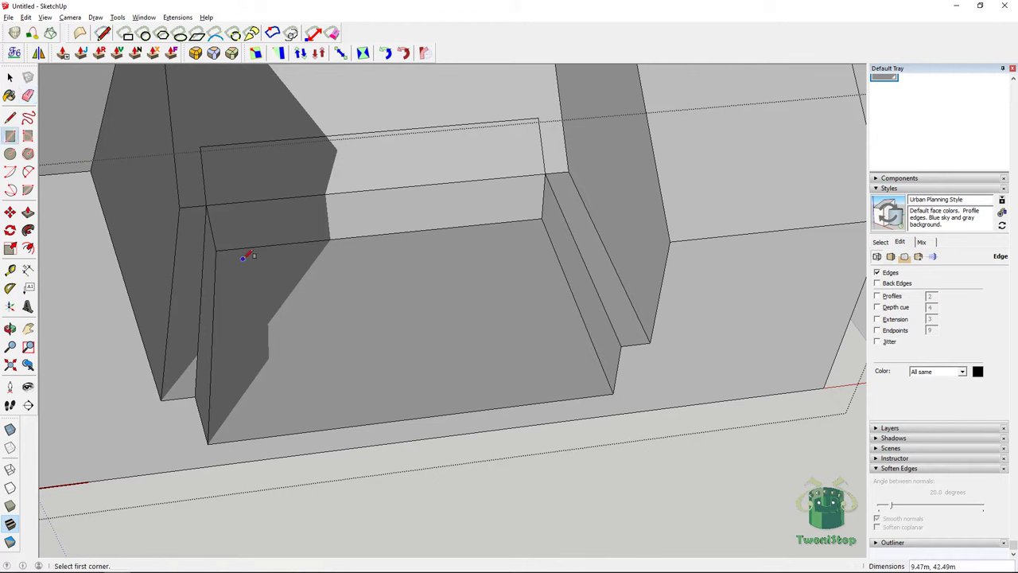
Draw a low rectangular outline at the sloped wall's base, about 2.40 m high, and continue its sides down to the recess floor
{"action": "middle_click_drag", "start_coordinate": [242, 256], "coordinate": [45, 125]}
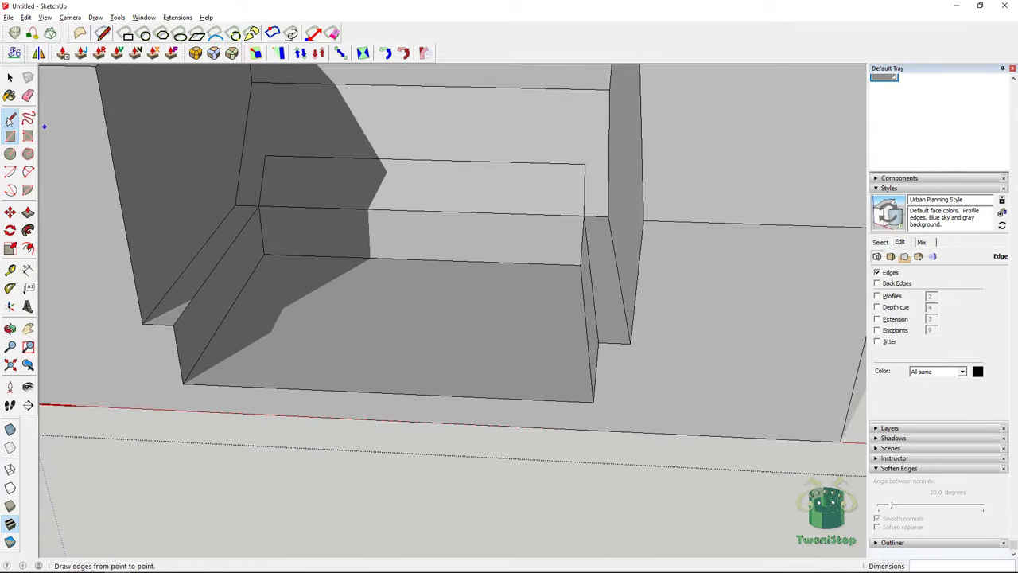
{"action": "left_click", "coordinate": [9, 117]}
{"action": "scroll", "coordinate": [253, 198], "scroll_direction": "up", "scroll_amount": 2}
{"action": "left_click", "coordinate": [260, 208]}
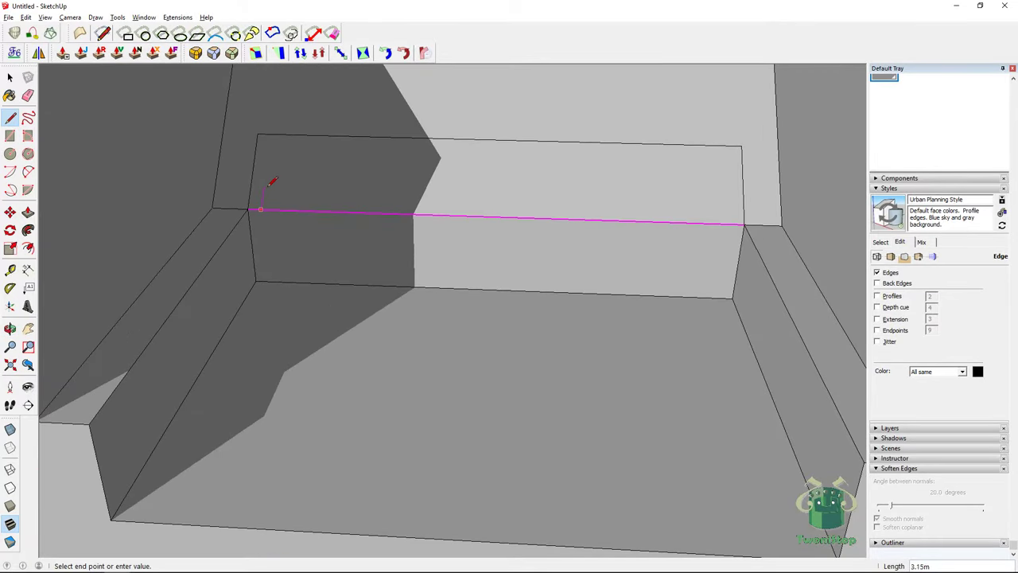
{"action": "left_click", "coordinate": [721, 205]}
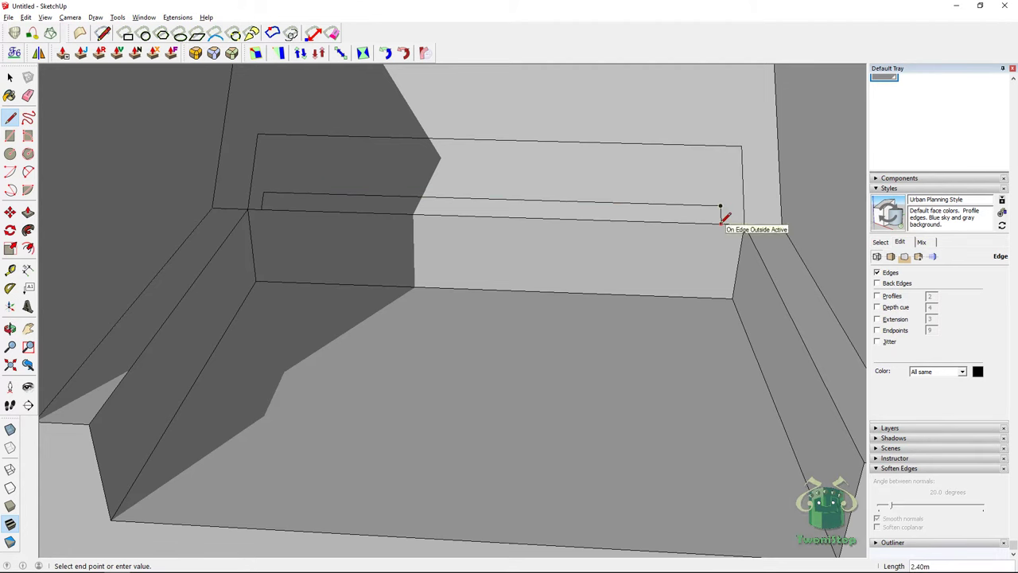
{"action": "left_click", "coordinate": [722, 223]}
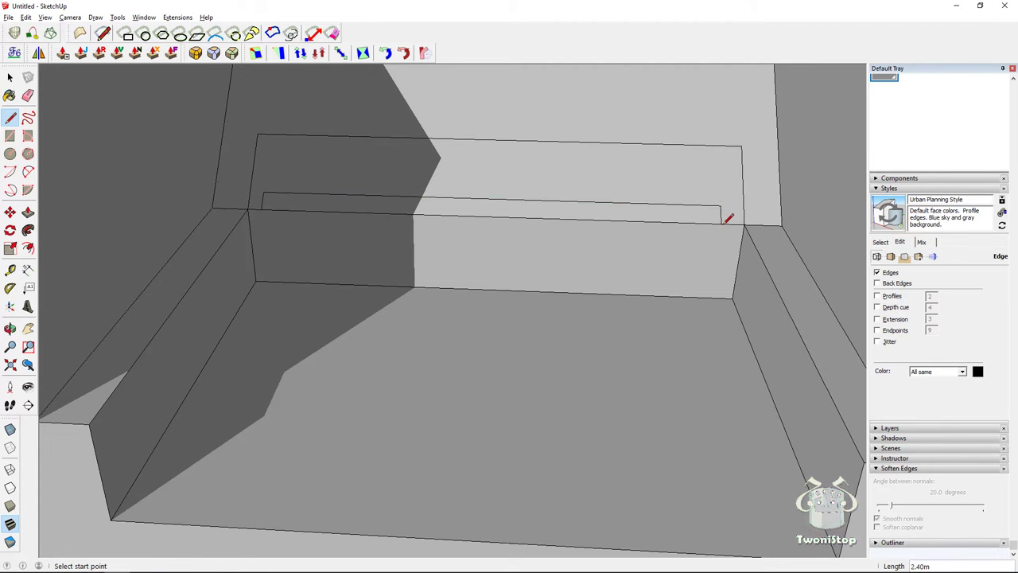
{"action": "middle_click_drag", "start_coordinate": [296, 205], "coordinate": [324, 192]}
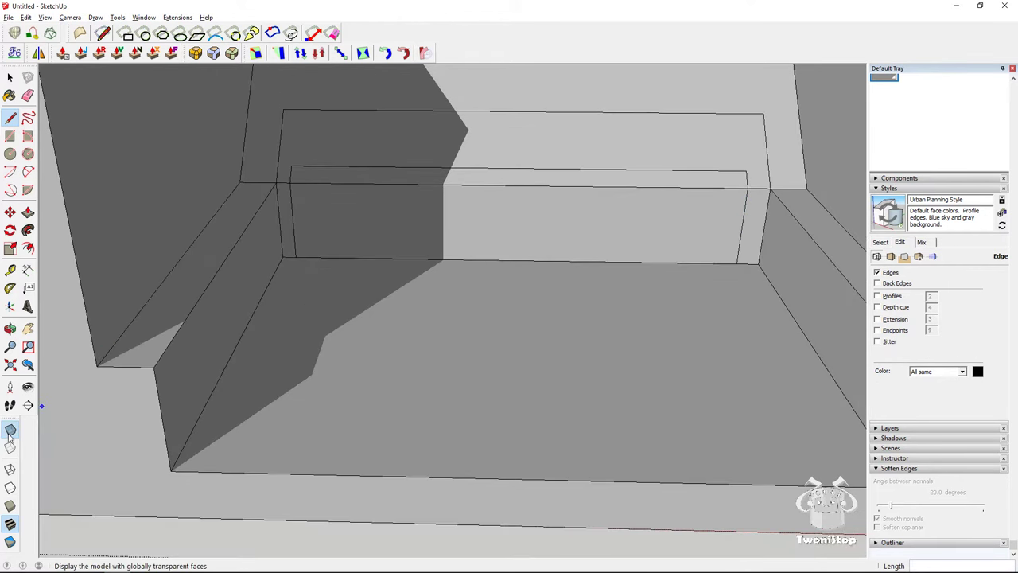
{"action": "left_click", "coordinate": [10, 429]}
{"action": "left_click", "coordinate": [9, 429]}
Narrow the outline by moving its right-hand side edges about 12.7 m inward along the red axis
{"action": "left_click", "coordinate": [10, 77]}
{"action": "left_click", "coordinate": [10, 77]}
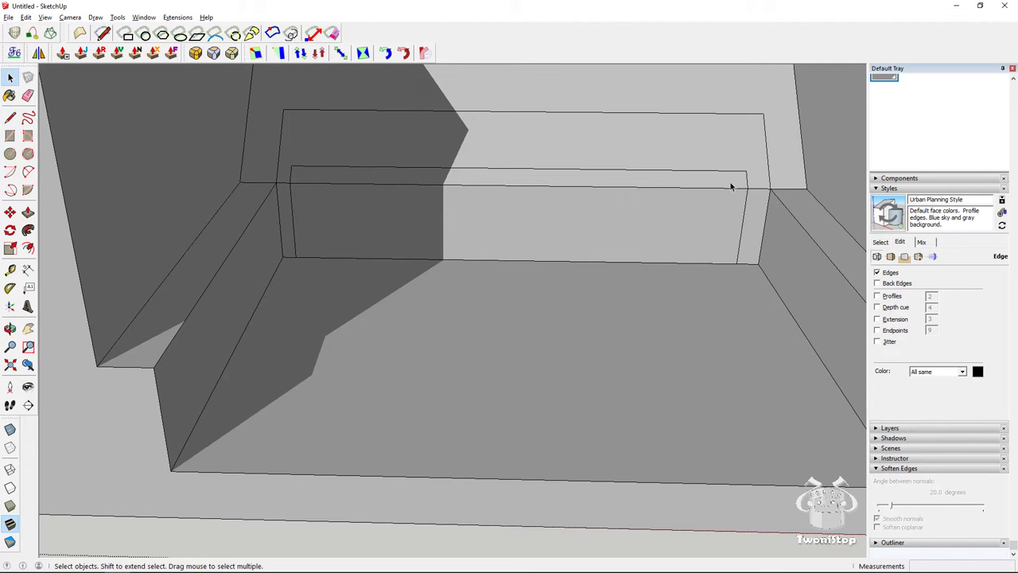
{"action": "key", "text": "m"}
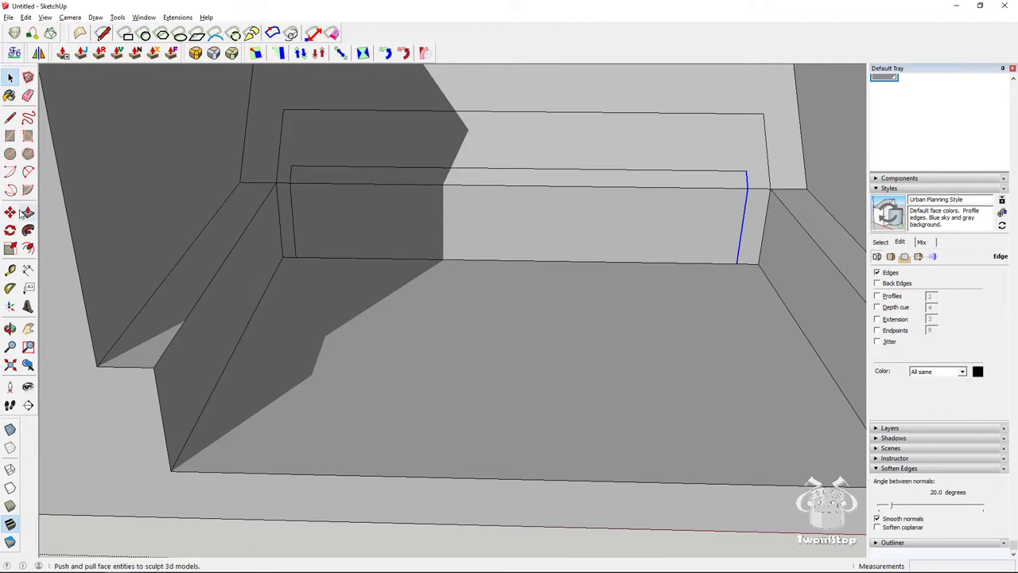
{"action": "left_click", "coordinate": [746, 171]}
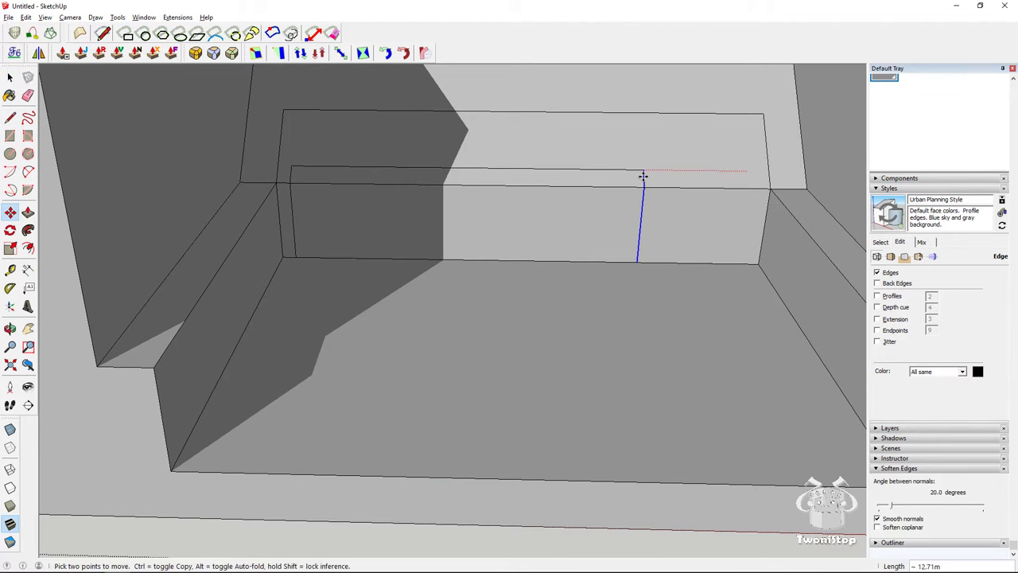
{"action": "scroll", "coordinate": [504, 119], "scroll_direction": "down", "scroll_amount": 3}
{"action": "scroll", "coordinate": [516, 132], "scroll_direction": "up", "scroll_amount": 3}
{"action": "middle_click_drag", "start_coordinate": [508, 136], "coordinate": [516, 188], "text": "shift"}
{"action": "scroll", "coordinate": [516, 191], "scroll_direction": "down", "scroll_amount": 2}
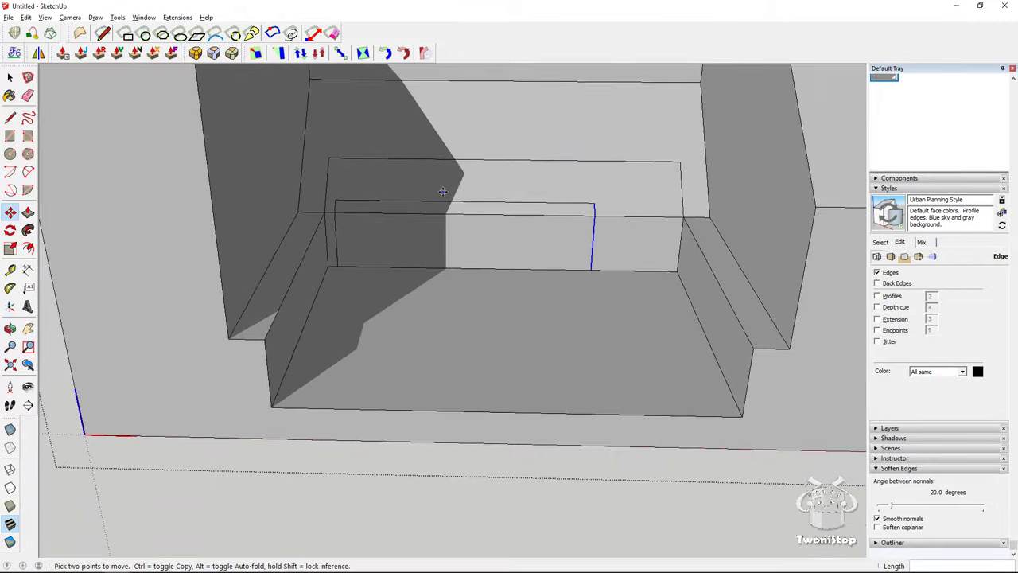
{"action": "scroll", "coordinate": [435, 203], "scroll_direction": "up", "scroll_amount": 2}
Push the outlined vertical panel below the sloped wall inward about 1.70 m
{"action": "left_click", "coordinate": [11, 119]}
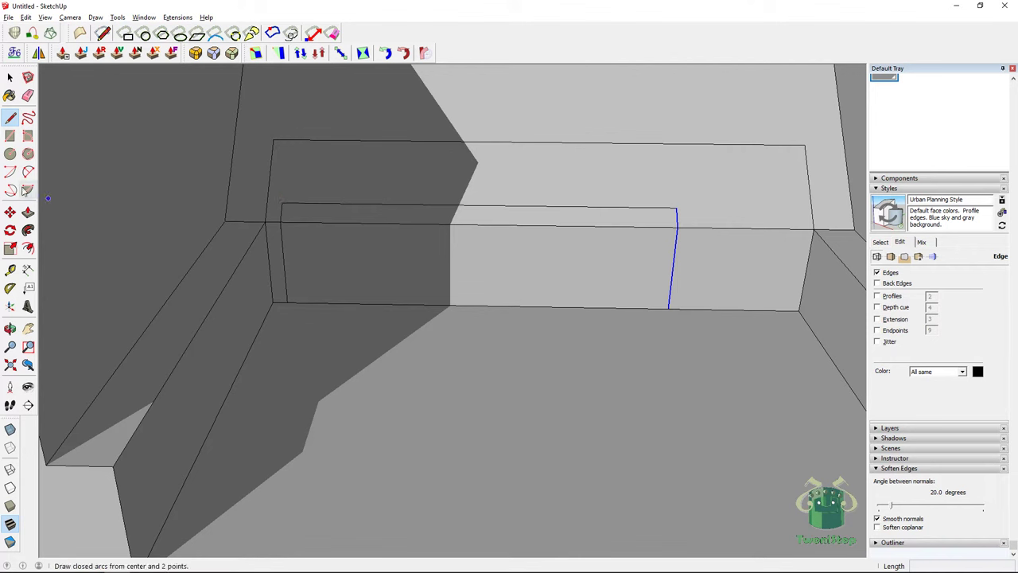
{"action": "left_click", "coordinate": [27, 212]}
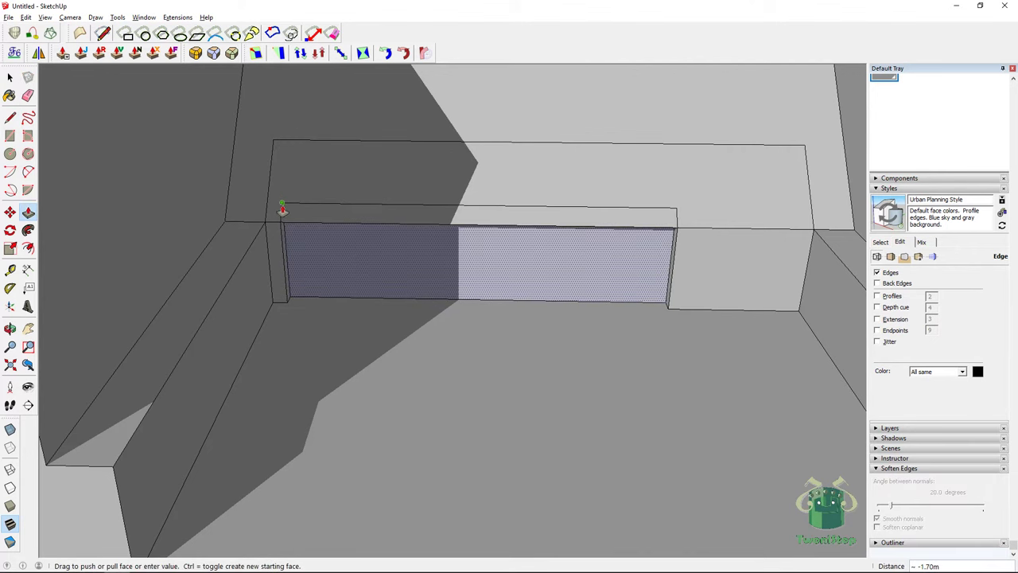
{"action": "left_click", "coordinate": [282, 209]}
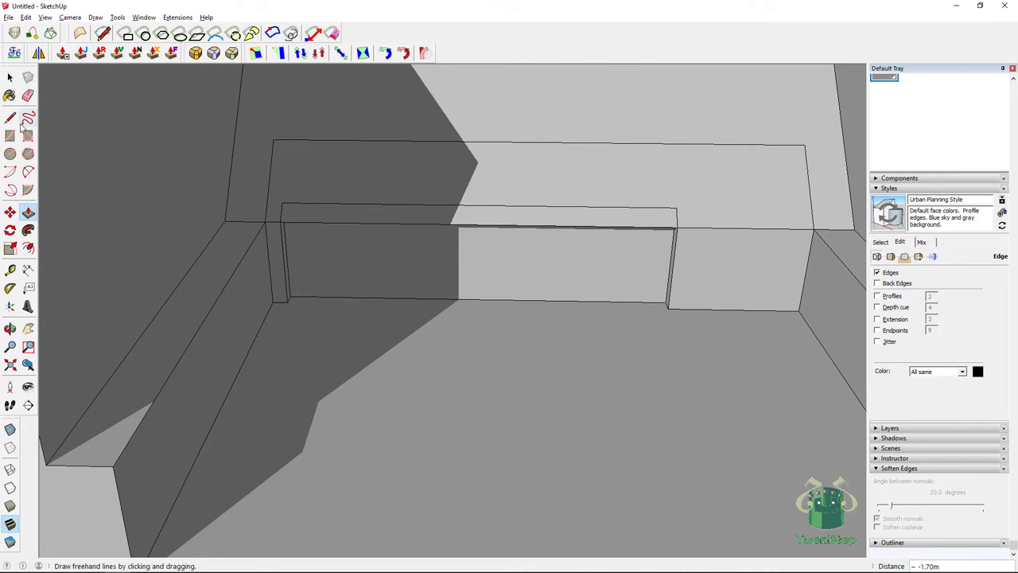
Erase the edge above the pushed-in panel and draw lines at the opening's upper corners to close it with new faces
{"action": "key", "text": "l"}
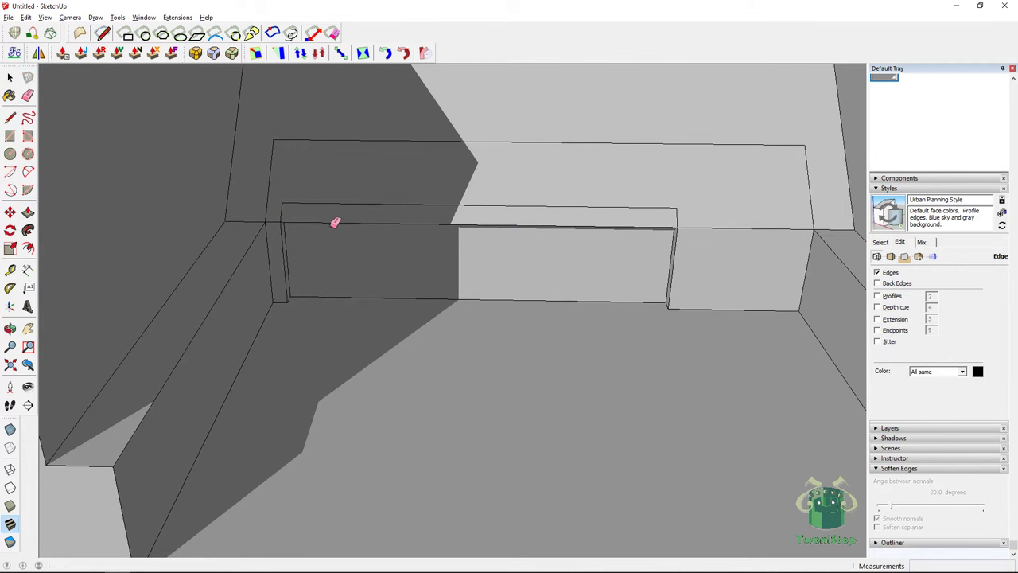
{"action": "key", "text": "e"}
{"action": "left_click", "coordinate": [336, 223]}
{"action": "mouse_move", "coordinate": [408, 230]}
{"action": "middle_mouse_down"}
{"action": "mouse_move", "coordinate": [377, 191]}
{"action": "mouse_move", "coordinate": [427, 227]}
{"action": "middle_mouse_up"}
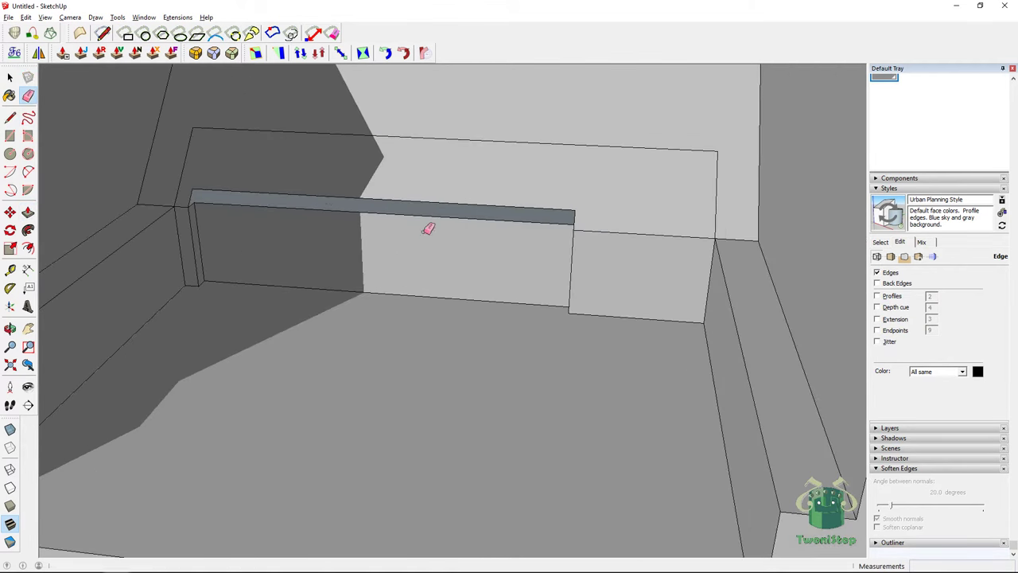
{"action": "key", "text": "l"}
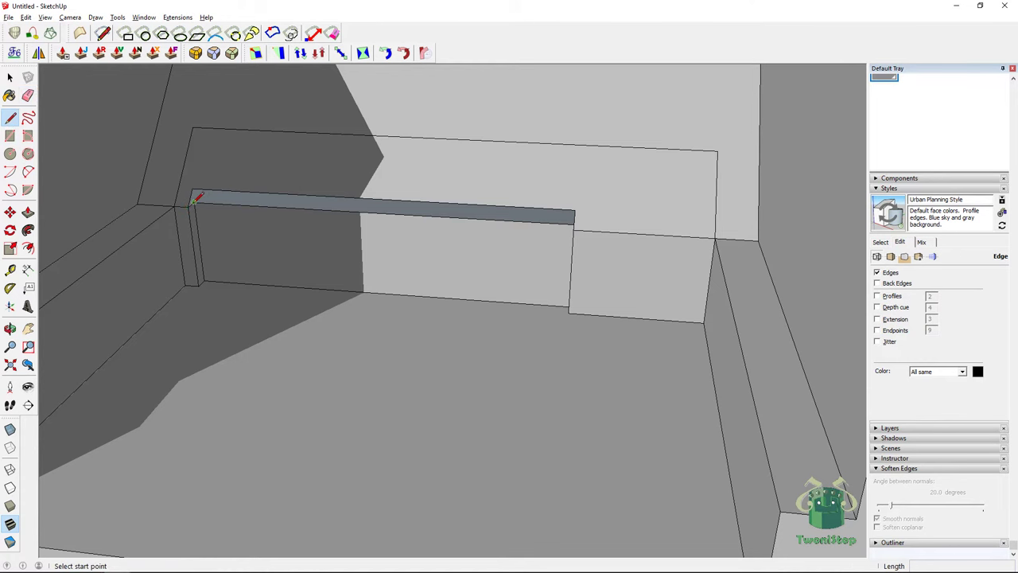
{"action": "left_click", "coordinate": [195, 196]}
{"action": "key", "text": "Escape"}
{"action": "middle_click_drag", "start_coordinate": [192, 196], "coordinate": [669, 198]}
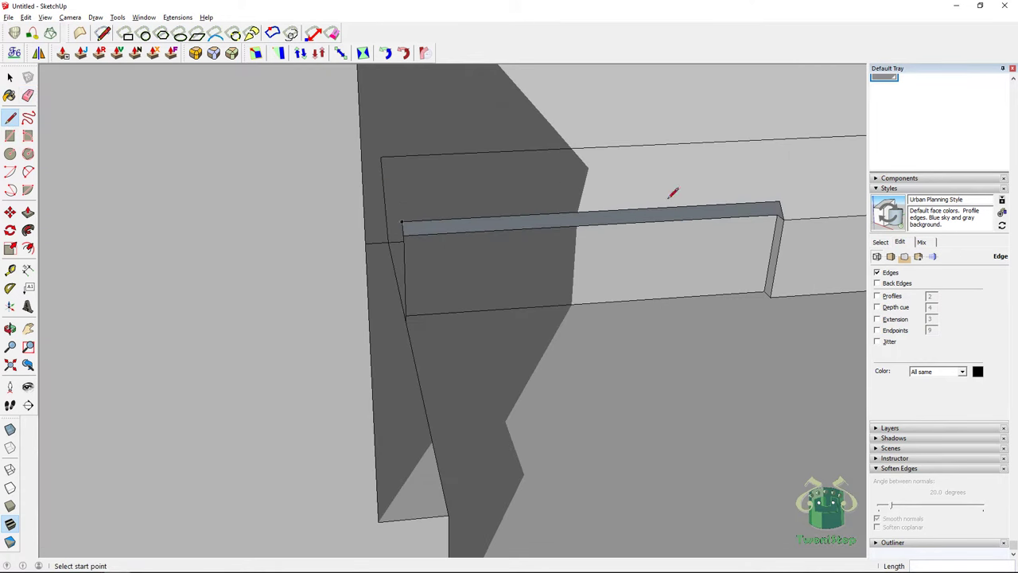
{"action": "left_click", "coordinate": [780, 205]}
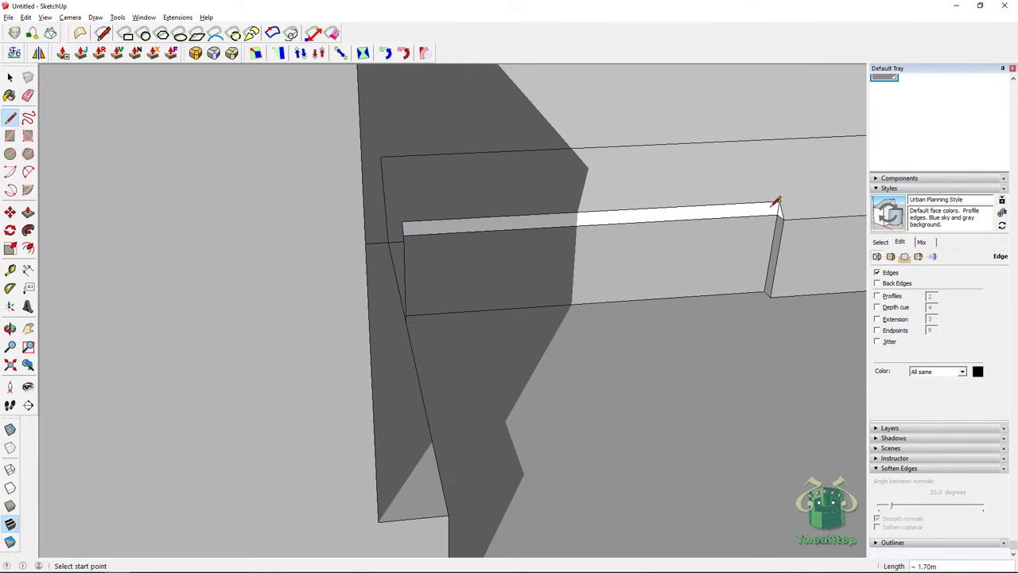
{"action": "middle_click_drag", "start_coordinate": [779, 205], "coordinate": [556, 223]}
Paint the new white faces of the small recess with Color M04
{"action": "key", "text": "b"}
{"action": "left_click", "coordinate": [392, 261]}
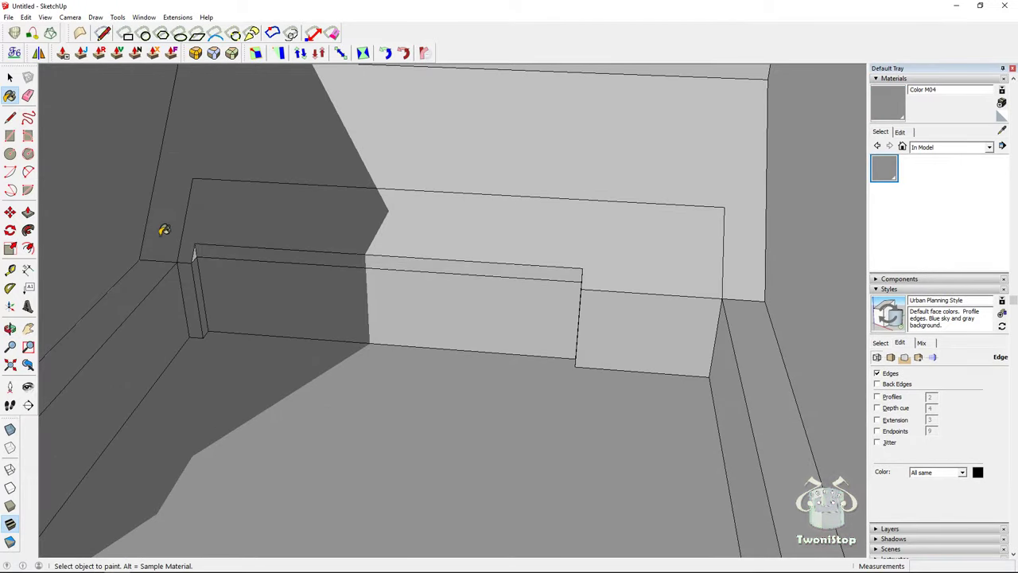
{"action": "middle_click_drag", "start_coordinate": [198, 249], "coordinate": [485, 233]}
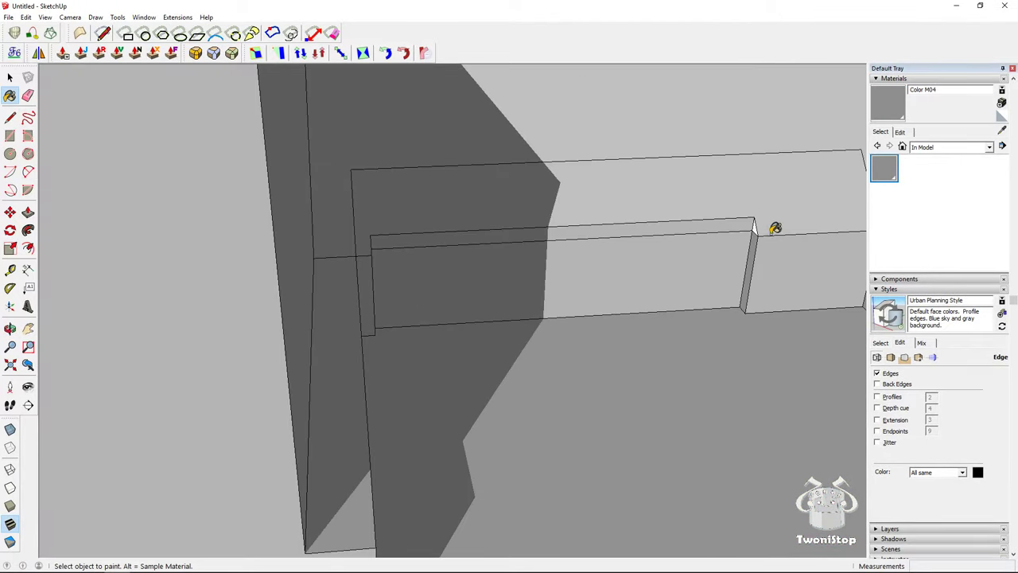
Erase the horizontal seam across the small recess's back face and check the corner at its other end
{"action": "key", "text": "e"}
{"action": "scroll", "coordinate": [825, 218], "scroll_direction": "up", "scroll_amount": 5}
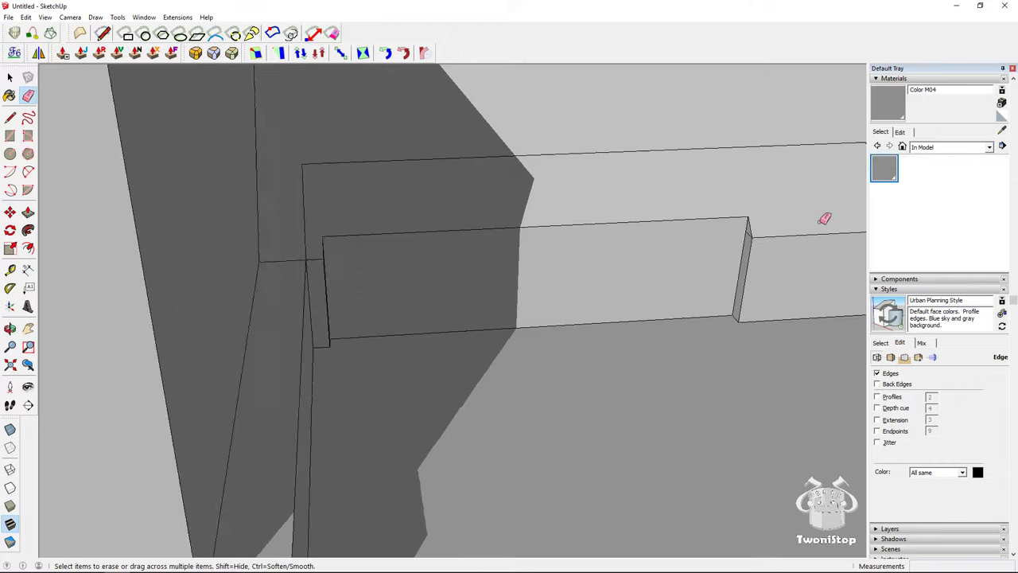
{"action": "left_click", "coordinate": [687, 247]}
{"action": "scroll", "coordinate": [464, 248], "scroll_direction": "down", "scroll_amount": 3}
{"action": "mouse_move", "coordinate": [319, 251]}
{"action": "middle_mouse_down"}
{"action": "mouse_move", "coordinate": [707, 236]}
{"action": "mouse_move", "coordinate": [469, 238]}
{"action": "middle_mouse_up"}
{"action": "scroll", "coordinate": [546, 276], "scroll_direction": "up", "scroll_amount": 2}
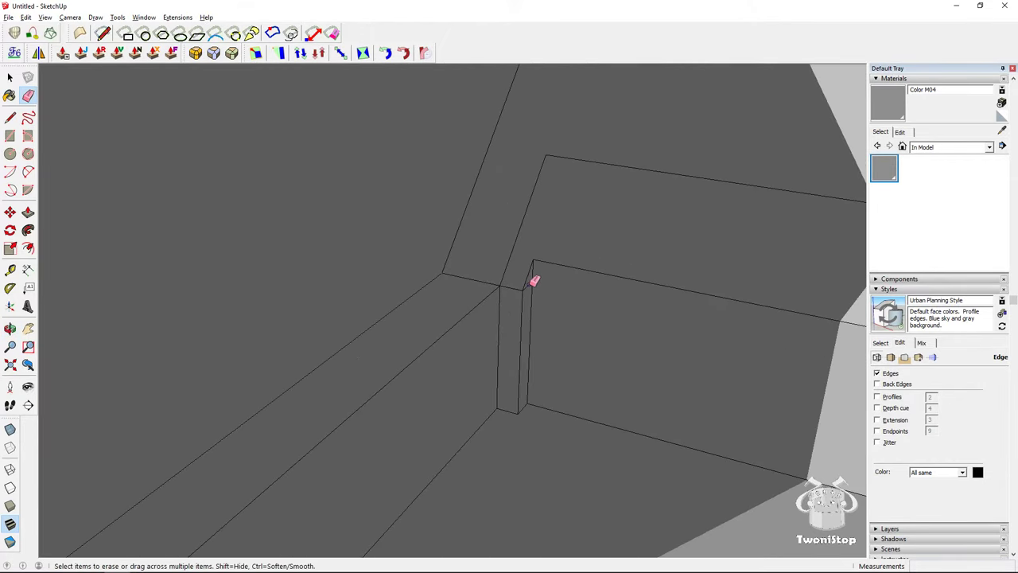
{"action": "scroll", "coordinate": [632, 256], "scroll_direction": "down", "scroll_amount": 4}
{"action": "scroll", "coordinate": [527, 291], "scroll_direction": "up", "scroll_amount": 2}
{"action": "mouse_move", "coordinate": [527, 291]}
{"action": "middle_mouse_down"}
{"action": "mouse_move", "coordinate": [502, 345]}
{"action": "mouse_move", "coordinate": [506, 299]}
{"action": "mouse_move", "coordinate": [469, 296]}
{"action": "middle_mouse_up"}
Draw a 4.49 m by 46.12 m rectangle along the lowered floor's left side and pull it up about 4.53 m
{"action": "left_click", "coordinate": [9, 135]}
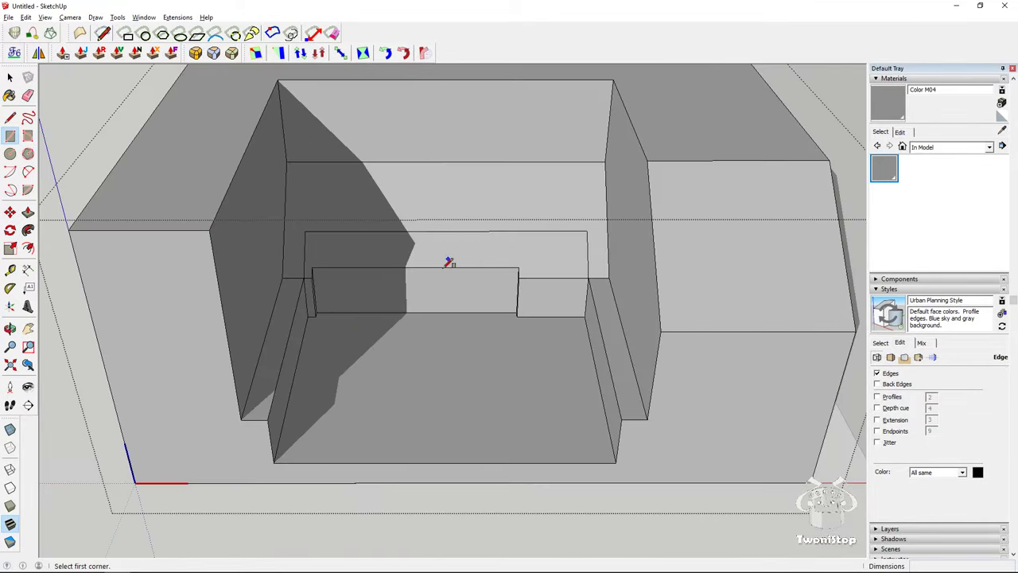
{"action": "left_click", "coordinate": [326, 312]}
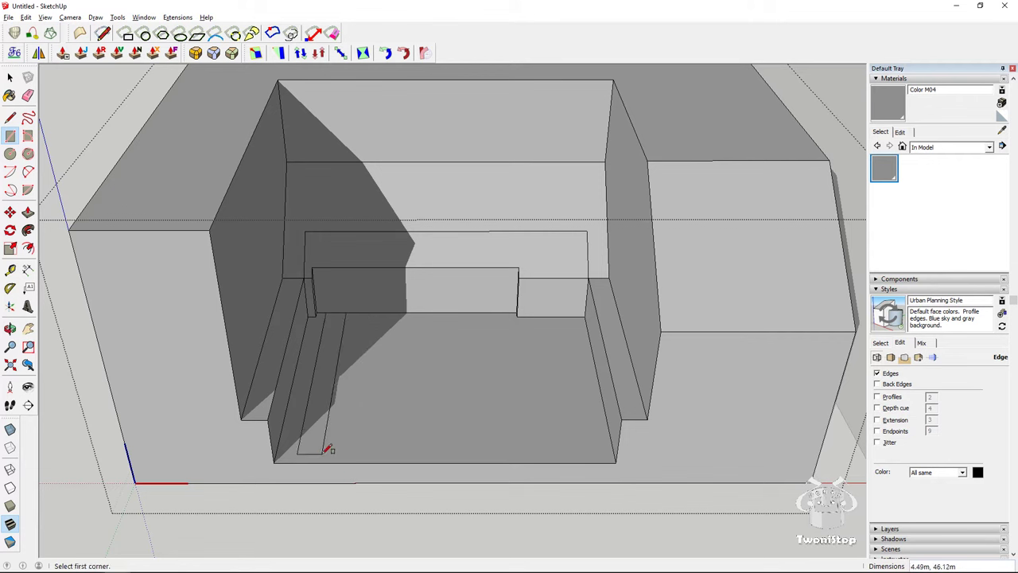
{"action": "left_click", "coordinate": [28, 212]}
{"action": "left_click", "coordinate": [328, 357]}
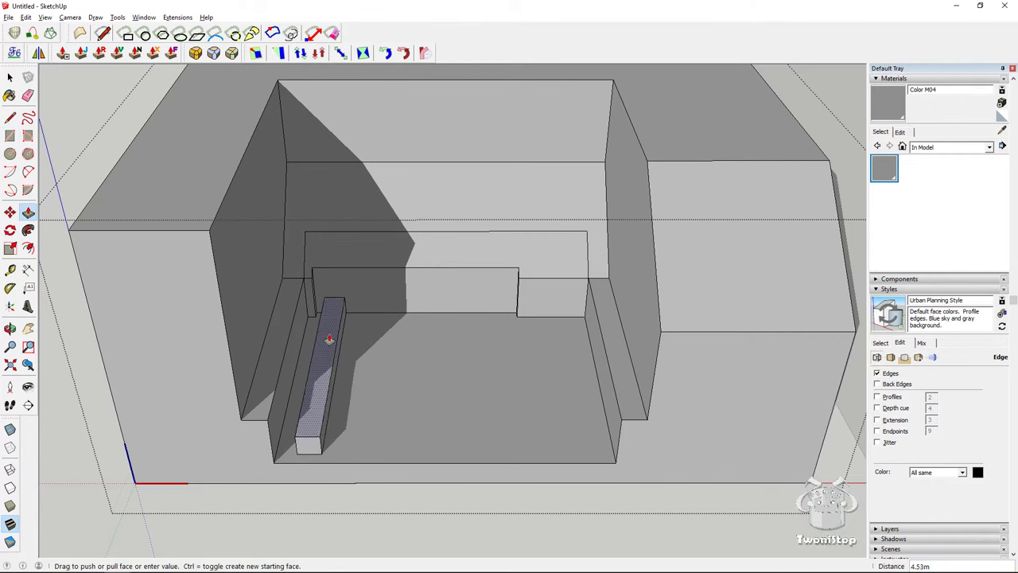
{"action": "left_click", "coordinate": [328, 342]}
Pull the long bar's top face up again as a new starting face to stack a second volume on it
{"action": "scroll", "coordinate": [280, 345], "scroll_direction": "up", "scroll_amount": 2}
{"action": "middle_click_drag", "start_coordinate": [280, 345], "coordinate": [220, 317]}
{"action": "middle_click_drag", "start_coordinate": [240, 280], "coordinate": [335, 312]}
{"action": "key", "text": "ctrl"}
{"action": "left_click", "coordinate": [328, 310]}
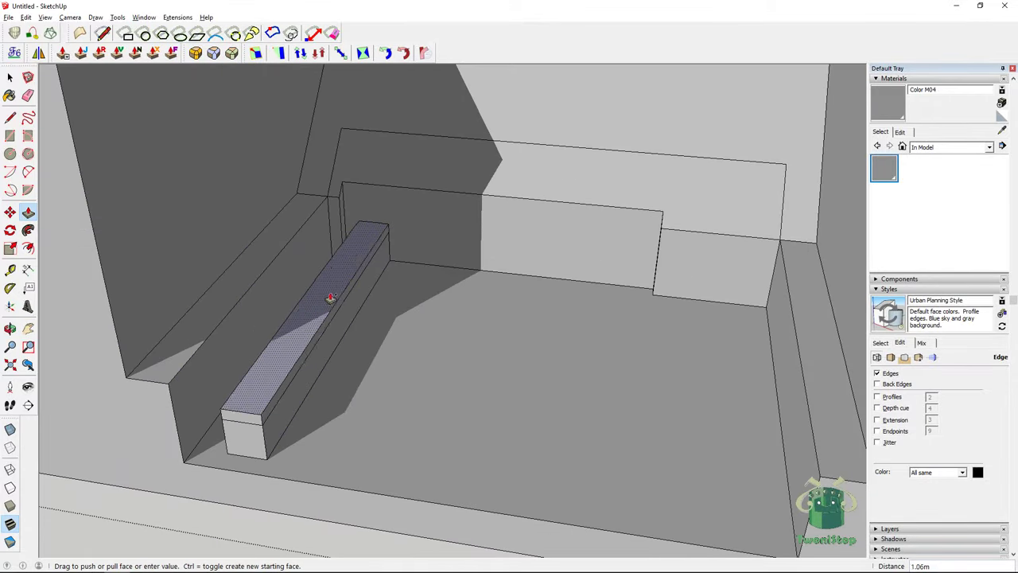
{"action": "left_click", "coordinate": [338, 279]}
Move the upper volume's front top edge back about 5.48 m to slope its front end
{"action": "key", "text": "space"}
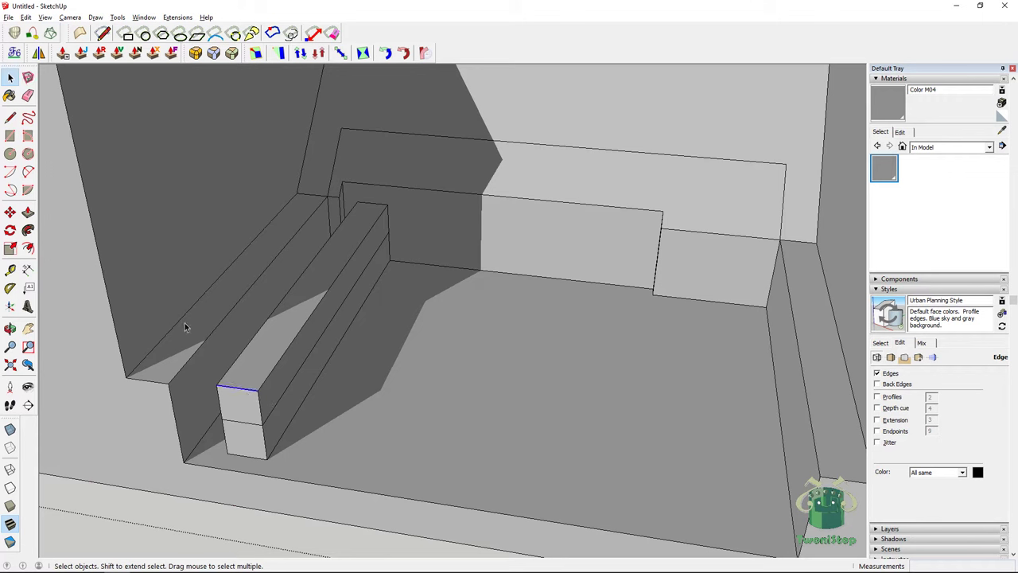
{"action": "key", "text": "m"}
{"action": "left_click", "coordinate": [253, 391]}
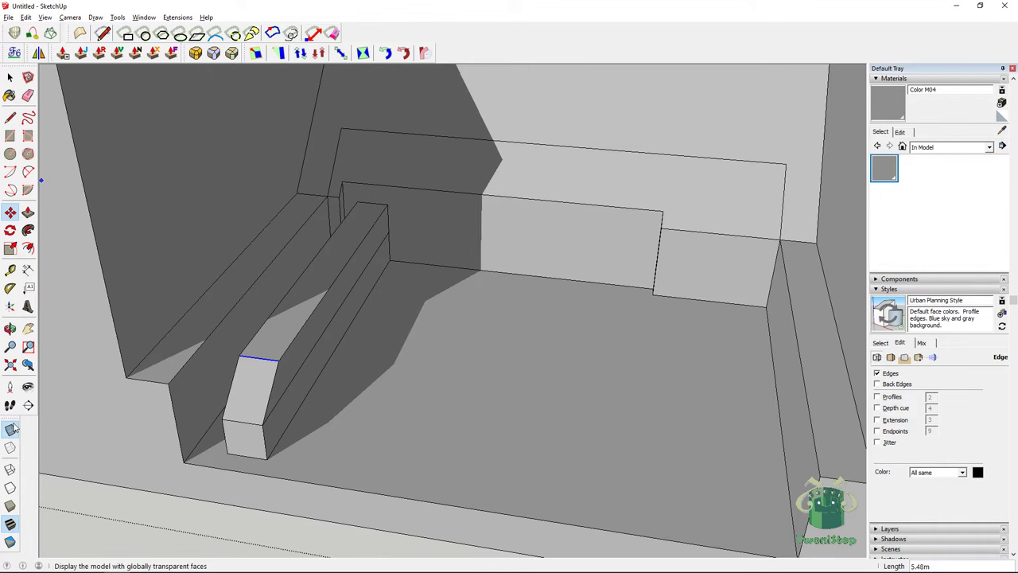
Inspect the bar's interior with transparent faces, restore opaque faces, and delete the grey face at its far end
{"action": "left_click", "coordinate": [11, 428]}
{"action": "left_click", "coordinate": [9, 76]}
{"action": "scroll", "coordinate": [233, 293], "scroll_direction": "up", "scroll_amount": 3}
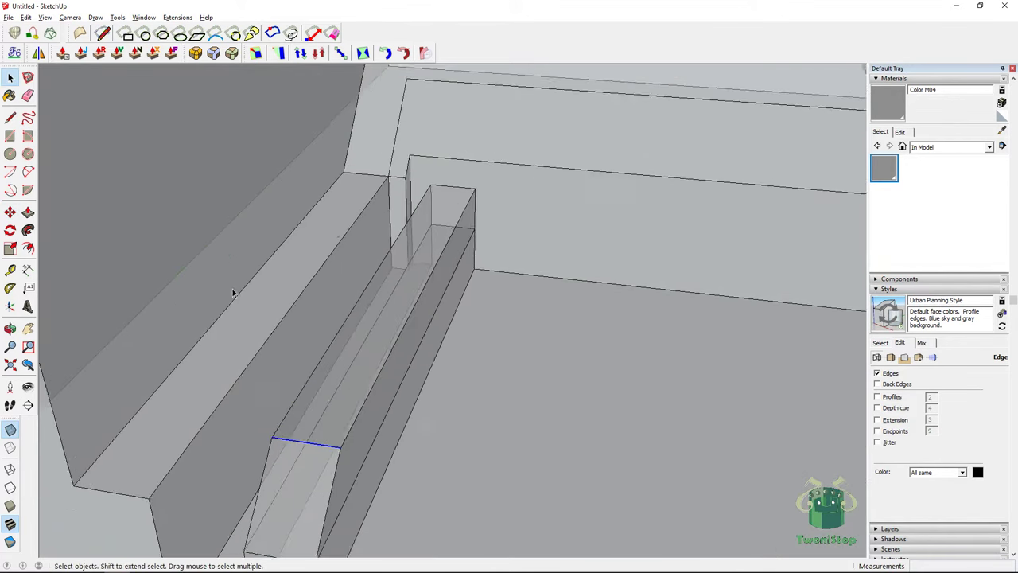
{"action": "middle_click_drag", "start_coordinate": [233, 294], "coordinate": [404, 177]}
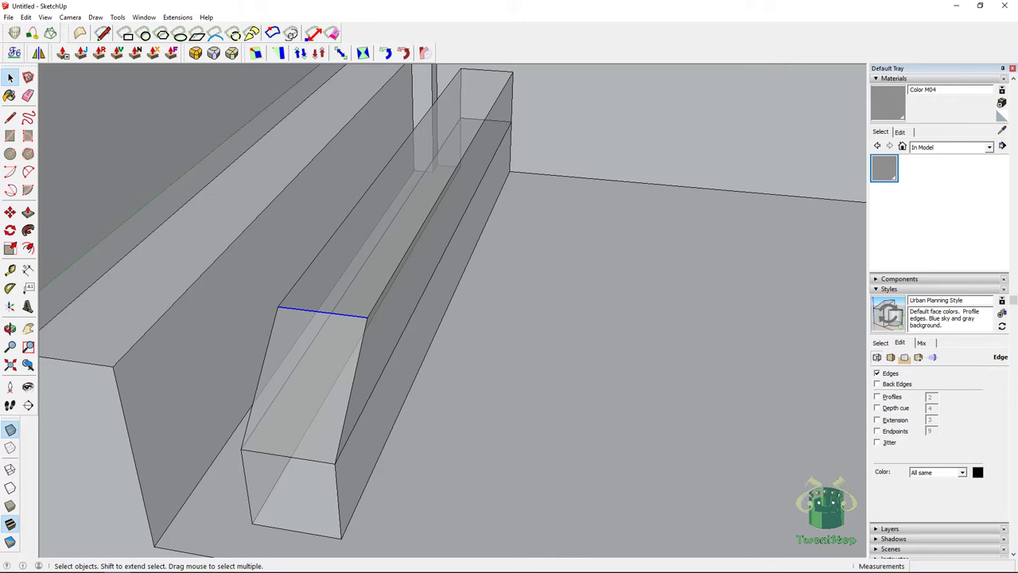
{"action": "scroll", "coordinate": [350, 352], "scroll_direction": "up", "scroll_amount": 2}
{"action": "middle_click_drag", "start_coordinate": [350, 352], "coordinate": [432, 268]}
{"action": "scroll", "coordinate": [343, 425], "scroll_direction": "up", "scroll_amount": 5}
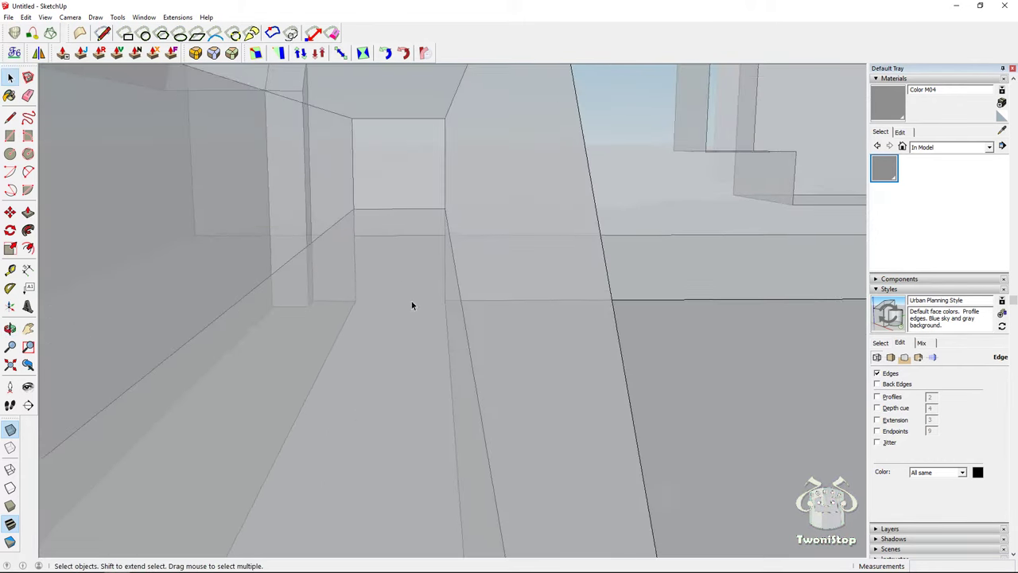
{"action": "scroll", "coordinate": [426, 288], "scroll_direction": "up", "scroll_amount": 4}
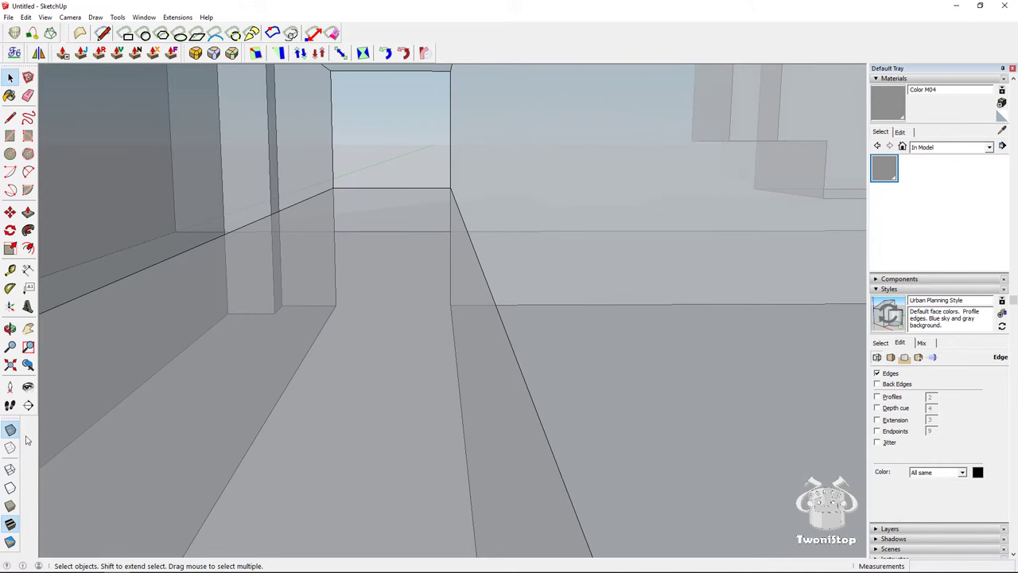
{"action": "left_click", "coordinate": [10, 429]}
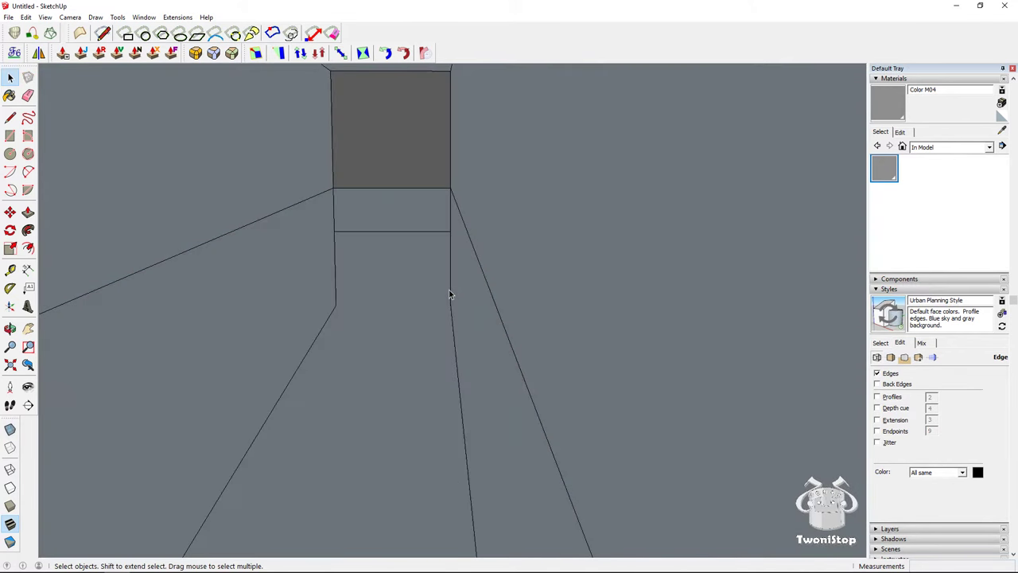
{"action": "left_click", "coordinate": [407, 162]}
{"action": "key", "text": "Delete"}
Make faces transparent again and delete the leftover dividing edge across the bar's far end
{"action": "scroll", "coordinate": [407, 163], "scroll_direction": "down", "scroll_amount": 3}
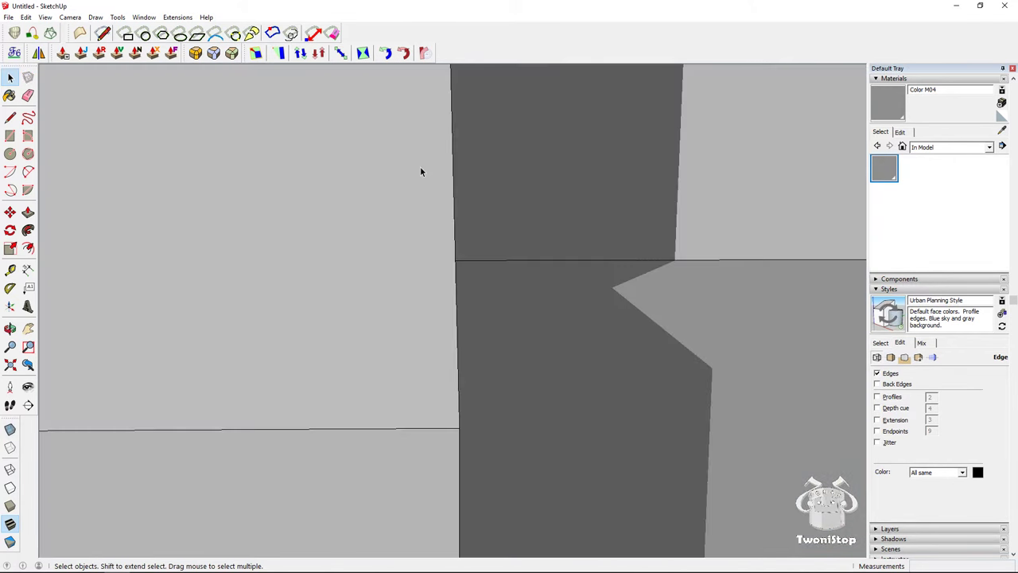
{"action": "scroll", "coordinate": [421, 171], "scroll_direction": "down", "scroll_amount": 3}
{"action": "middle_click_drag", "start_coordinate": [527, 162], "coordinate": [389, 383]}
{"action": "left_click", "coordinate": [9, 434]}
{"action": "scroll", "coordinate": [347, 382], "scroll_direction": "up", "scroll_amount": 7}
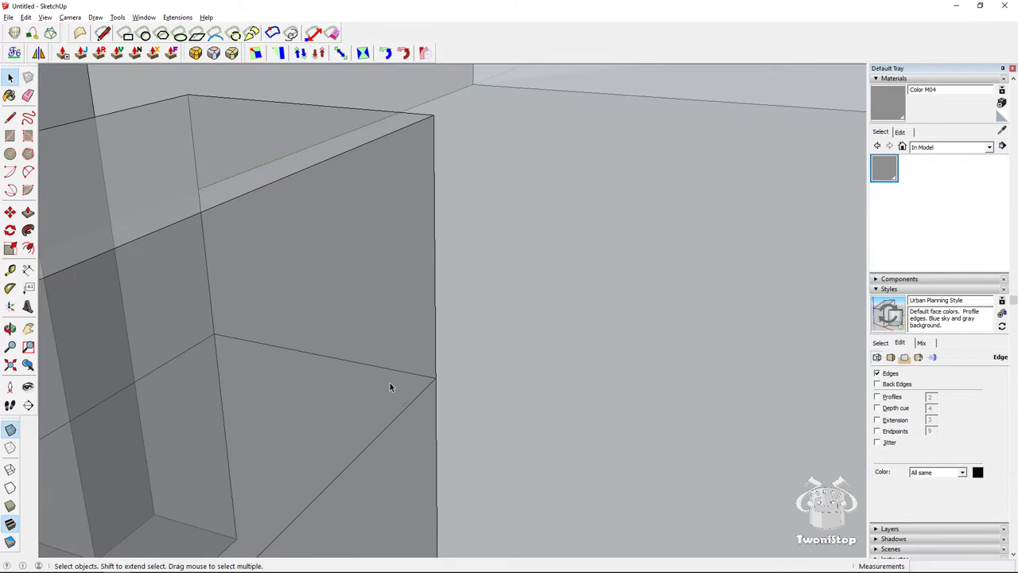
{"action": "left_click", "coordinate": [393, 377]}
{"action": "scroll", "coordinate": [409, 366], "scroll_direction": "down", "scroll_amount": 8}
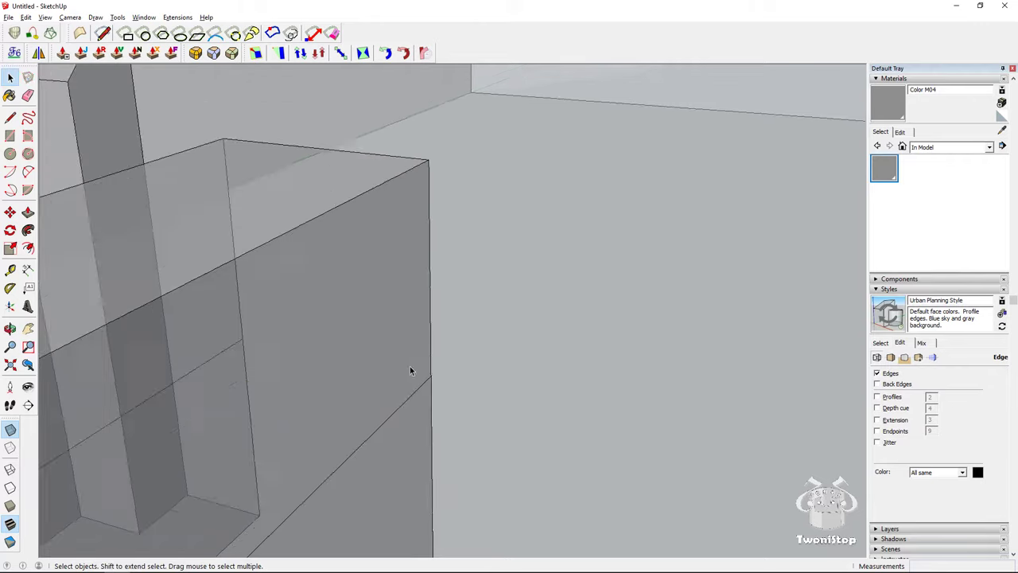
Erase the leftover dividing edges along the bar's long sides and restore opaque faces
{"action": "scroll", "coordinate": [445, 338], "scroll_direction": "down", "scroll_amount": 3}
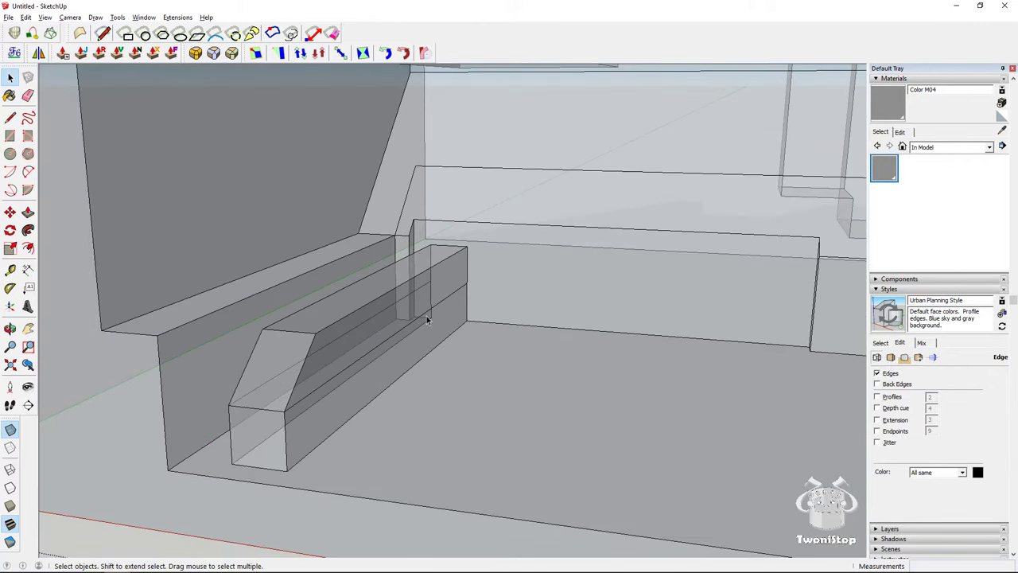
{"action": "key", "text": "e"}
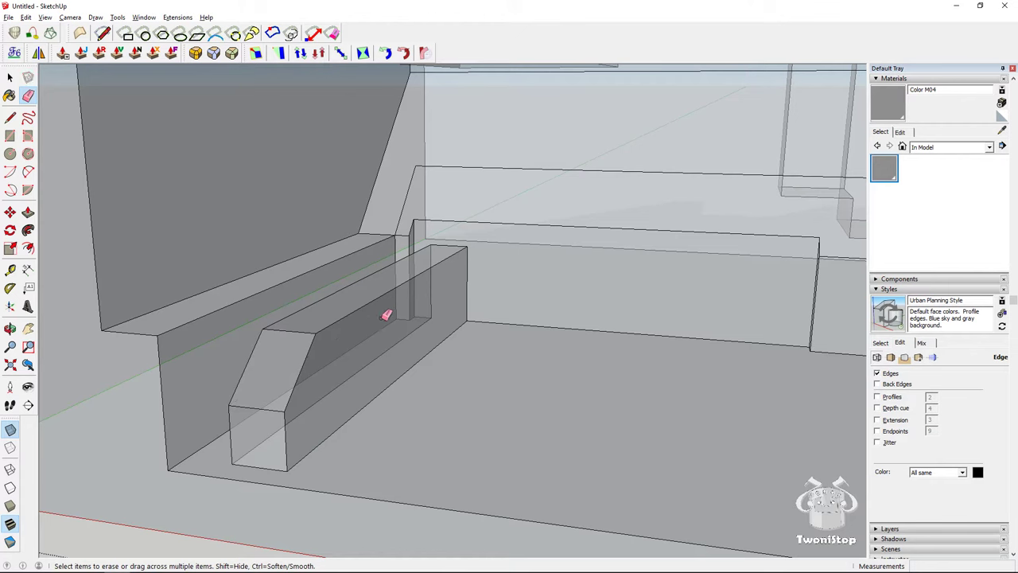
{"action": "left_click", "coordinate": [13, 431]}
Select the entire bar, including its sloped and front end faces, and copy it about 8 m along the red axis across the floor
{"action": "mouse_move", "coordinate": [91, 415]}
{"action": "middle_mouse_down"}
{"action": "mouse_move", "coordinate": [513, 367]}
{"action": "mouse_move", "coordinate": [638, 341]}
{"action": "mouse_move", "coordinate": [675, 318]}
{"action": "mouse_move", "coordinate": [541, 375]}
{"action": "mouse_move", "coordinate": [280, 258]}
{"action": "middle_mouse_up"}
{"action": "left_click", "coordinate": [10, 77]}
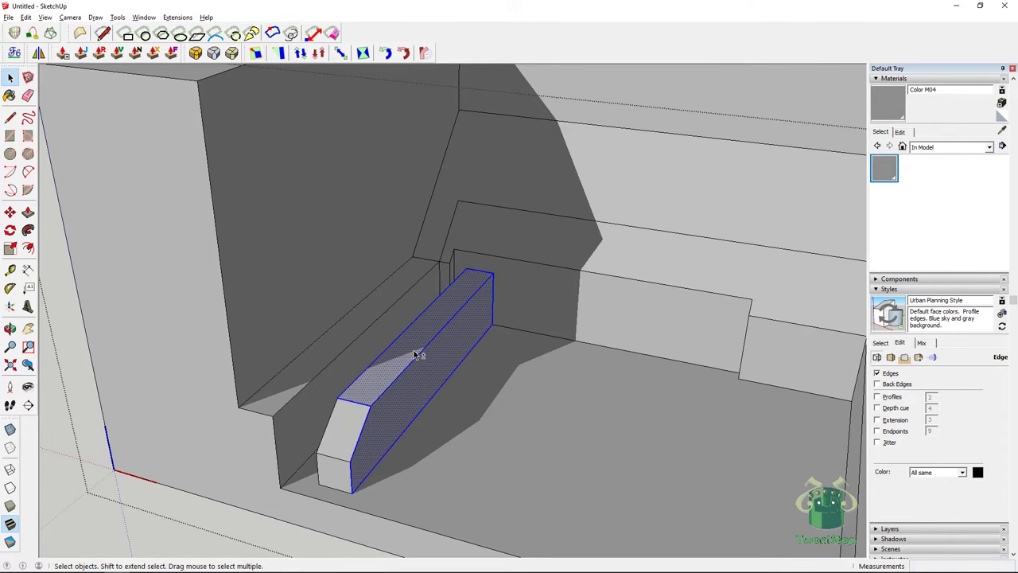
{"action": "left_click", "coordinate": [359, 428], "text": "shift"}
{"action": "left_click", "coordinate": [338, 478], "text": "shift"}
{"action": "middle_click_drag", "start_coordinate": [338, 478], "coordinate": [554, 337]}
{"action": "middle_click_drag", "start_coordinate": [410, 390], "coordinate": [580, 324]}
{"action": "scroll", "coordinate": [579, 325], "scroll_direction": "down", "scroll_amount": 3}
{"action": "scroll", "coordinate": [580, 324], "scroll_direction": "up", "scroll_amount": 3}
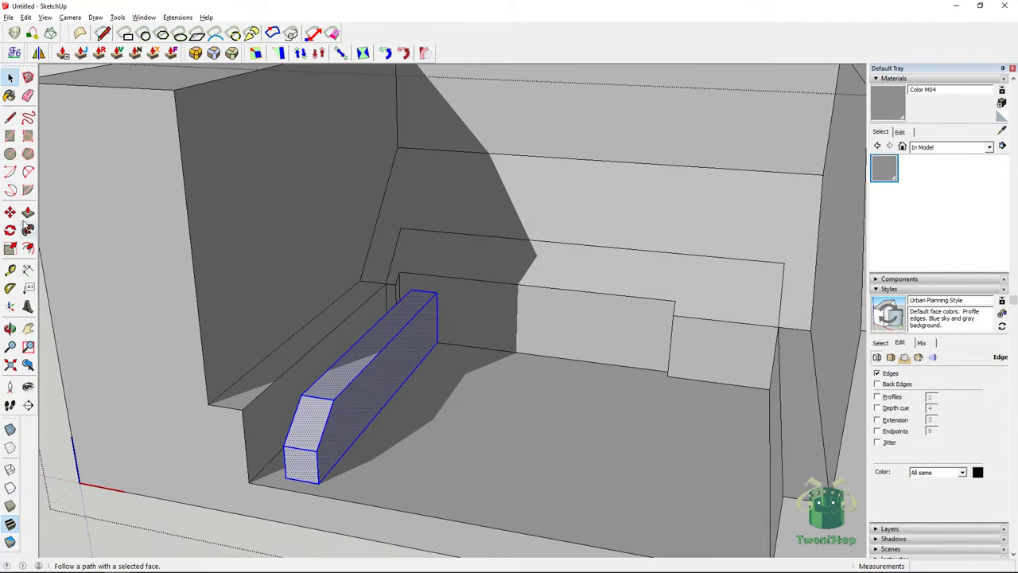
{"action": "key", "text": "m"}
{"action": "key", "text": "ctrl"}
{"action": "left_click", "coordinate": [439, 342]}
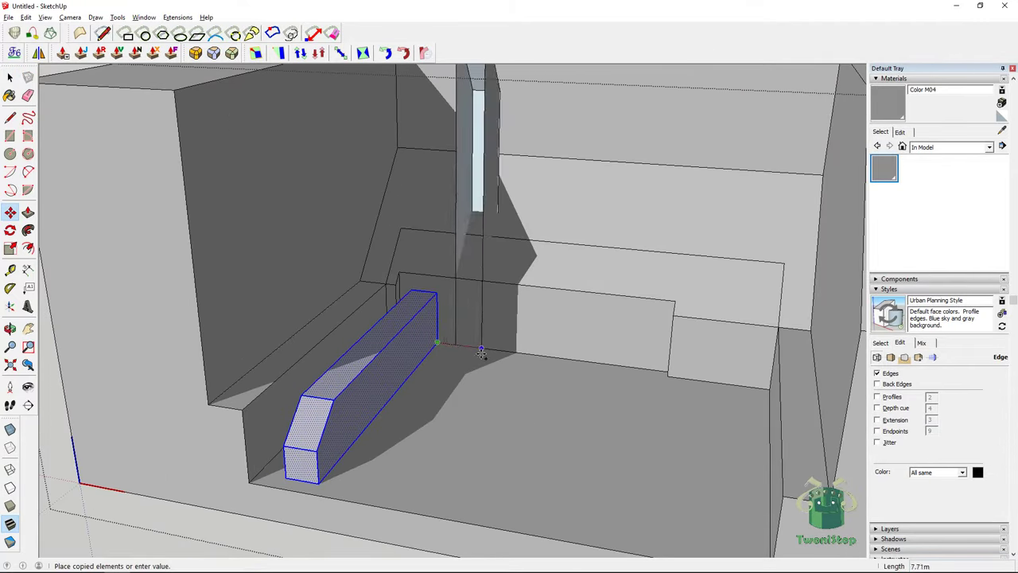
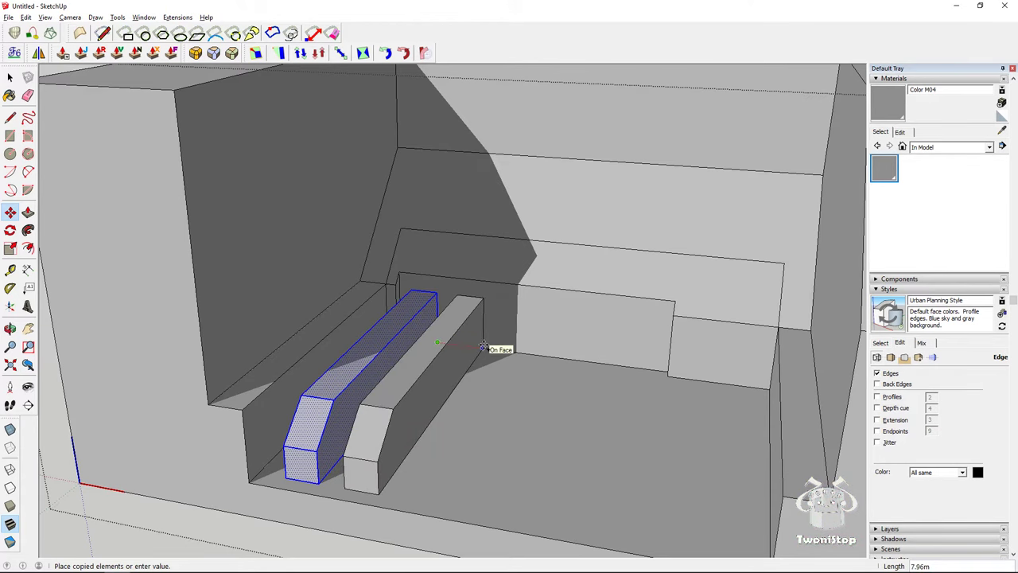
{"action": "left_click", "coordinate": [489, 347]}
{"action": "middle_click_drag", "start_coordinate": [504, 350], "coordinate": [777, 345]}
{"action": "scroll", "coordinate": [692, 299], "scroll_direction": "down", "scroll_amount": 6}
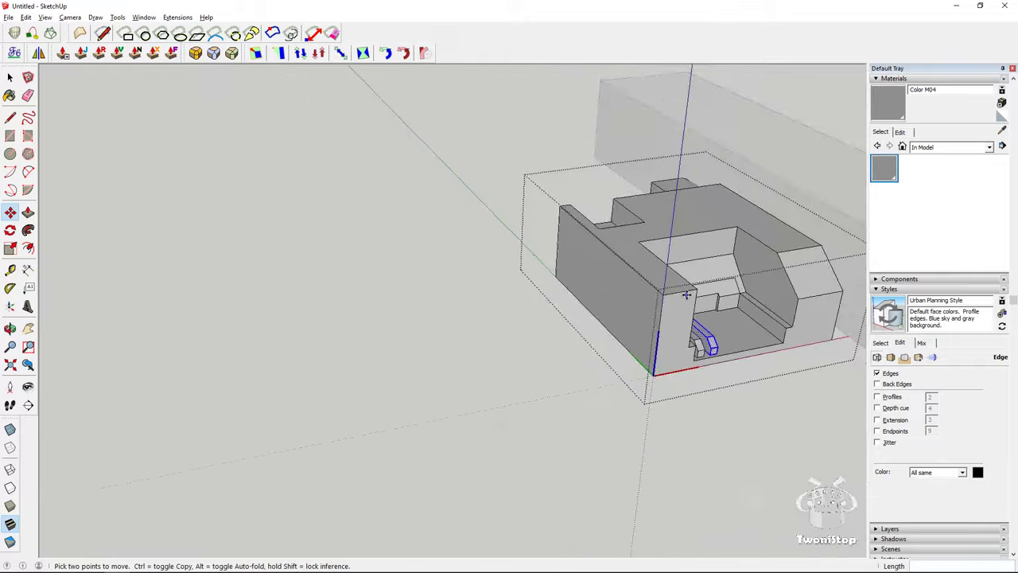
Undo the last move of the second bar in the recess and the copy that created it
{"action": "scroll", "coordinate": [685, 295], "scroll_direction": "up", "scroll_amount": 10}
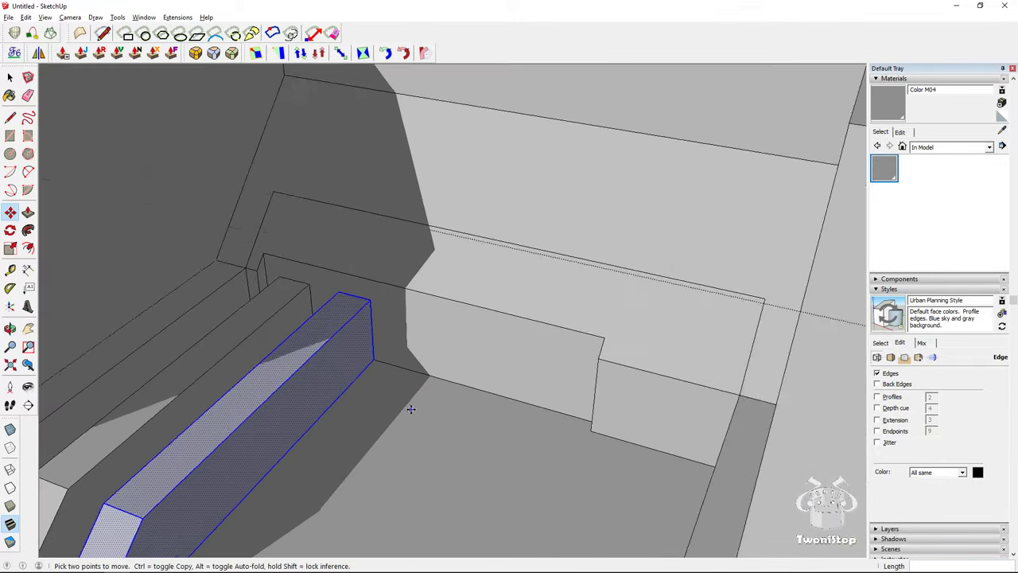
{"action": "middle_click_drag", "start_coordinate": [411, 409], "coordinate": [549, 329], "text": "shift"}
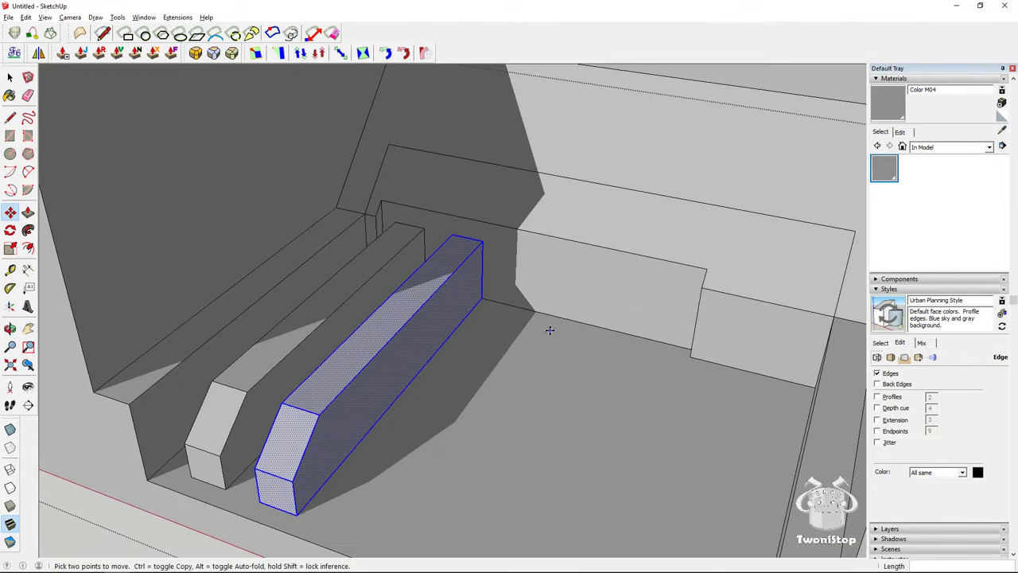
{"action": "left_click", "coordinate": [481, 300]}
{"action": "left_click", "coordinate": [542, 315]}
{"action": "key", "text": "ctrl+z"}
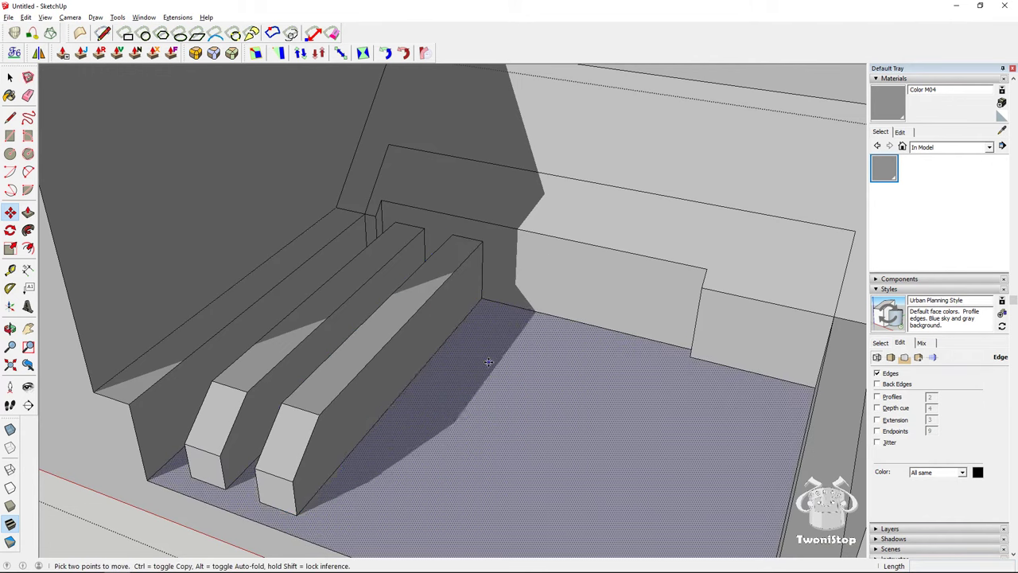
{"action": "key", "text": "ctrl+z"}
Select the side, sloped, top and front faces of the remaining bar in the recess
{"action": "left_click", "coordinate": [6, 79]}
{"action": "left_click", "coordinate": [300, 346]}
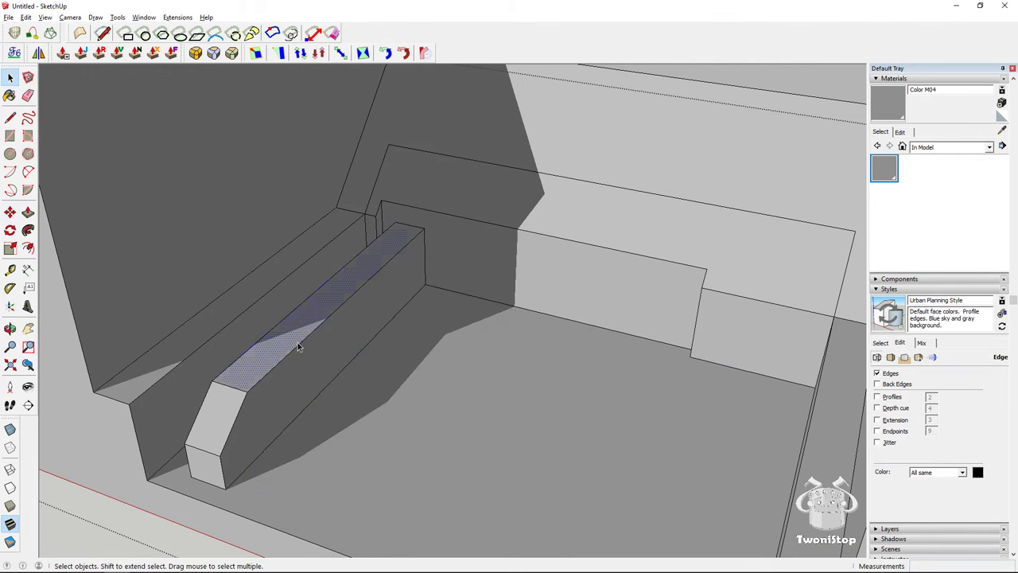
{"action": "double_click", "coordinate": [311, 354]}
{"action": "left_click", "coordinate": [313, 358]}
{"action": "left_click", "coordinate": [227, 409], "text": "shift"}
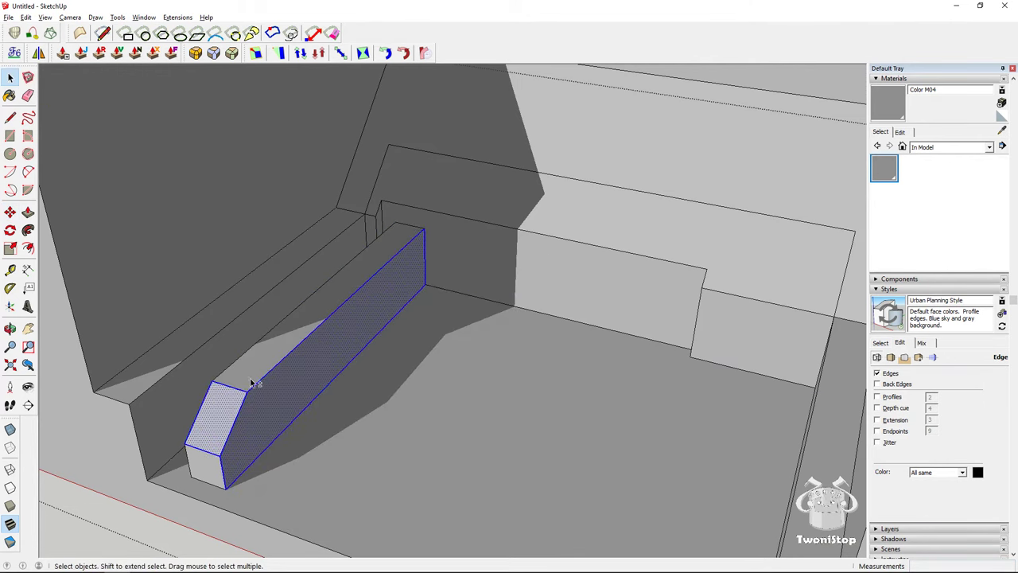
{"action": "left_click", "coordinate": [260, 368], "text": "shift"}
{"action": "middle_click_drag", "start_coordinate": [223, 390], "coordinate": [475, 309]}
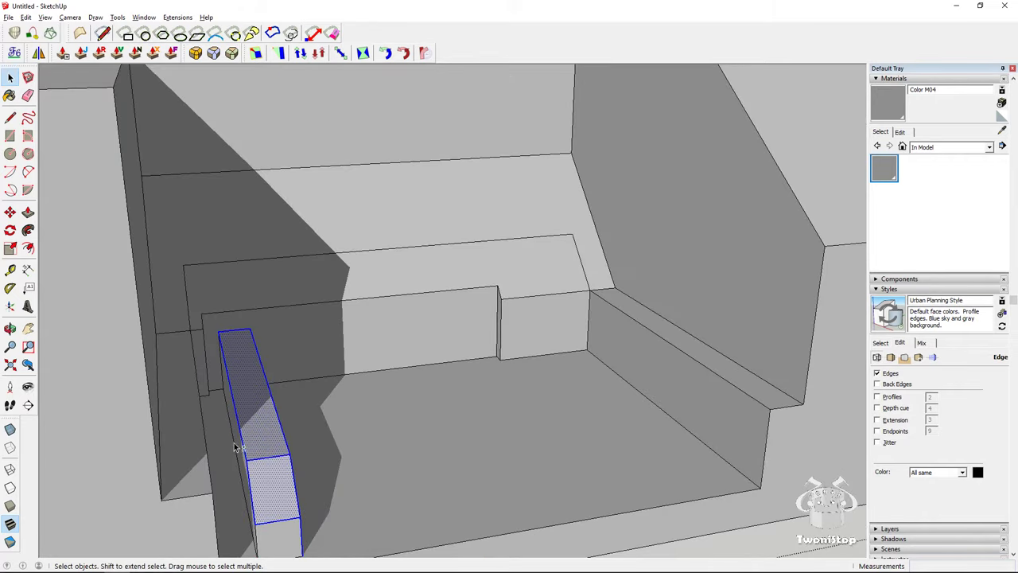
{"action": "middle_click_drag", "start_coordinate": [409, 413], "coordinate": [300, 459]}
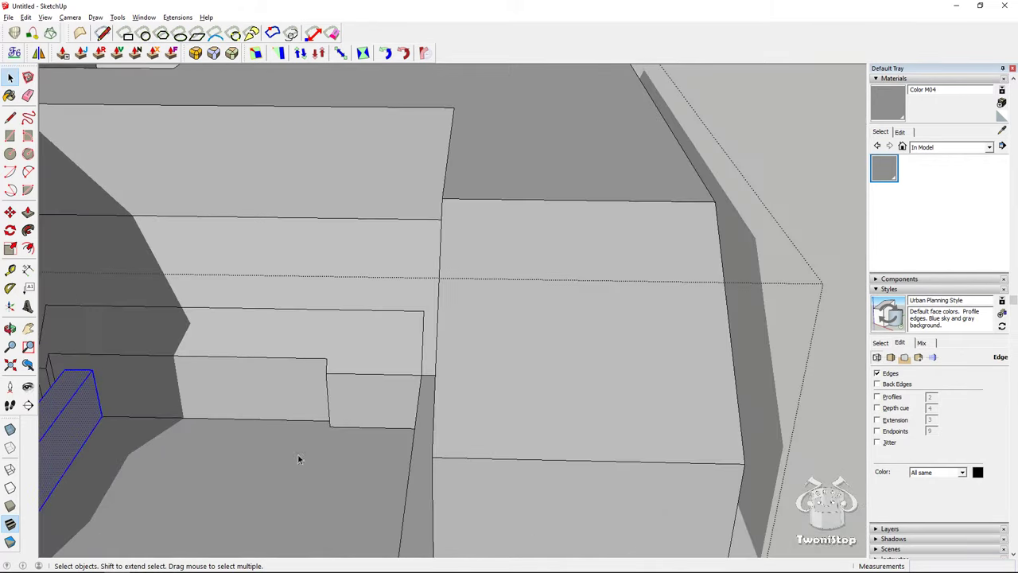
{"action": "middle_click_drag", "start_coordinate": [171, 401], "coordinate": [338, 310]}
Try copying the bar about 8 m along the red axis and repeating the copy x4
{"action": "key", "text": "m"}
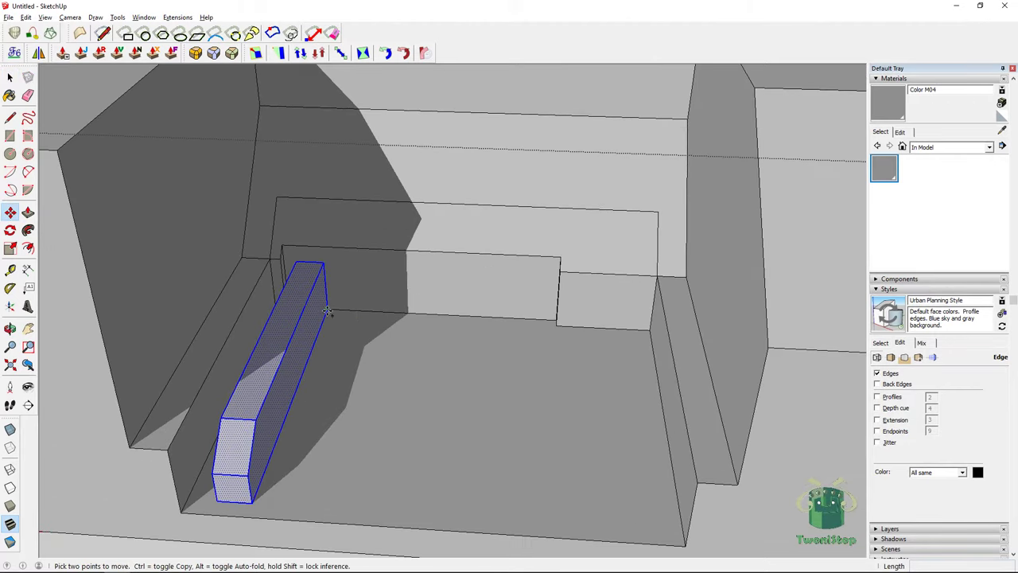
{"action": "left_click", "coordinate": [326, 311]}
{"action": "key", "text": "ctrl"}
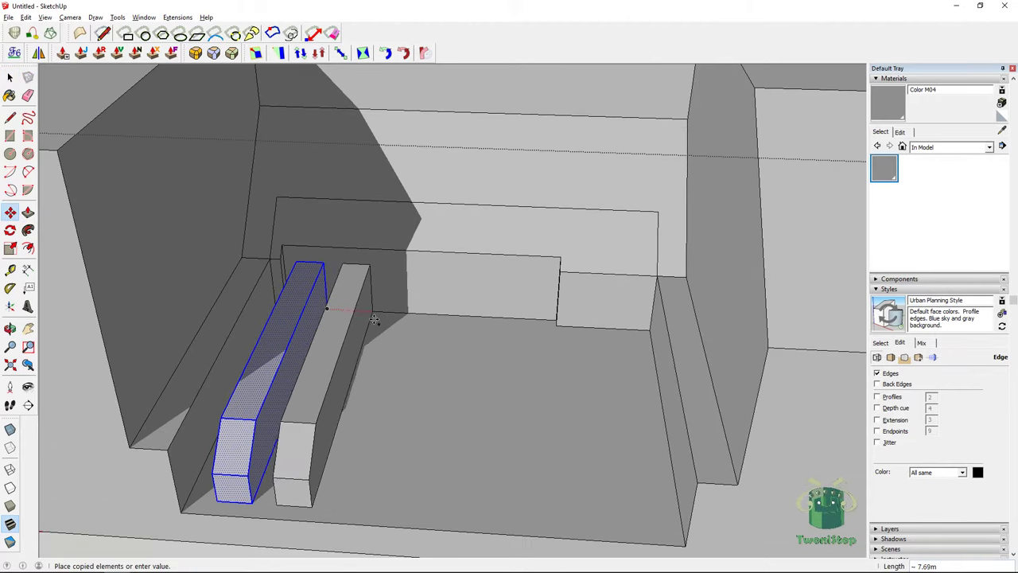
{"action": "left_click", "coordinate": [373, 318]}
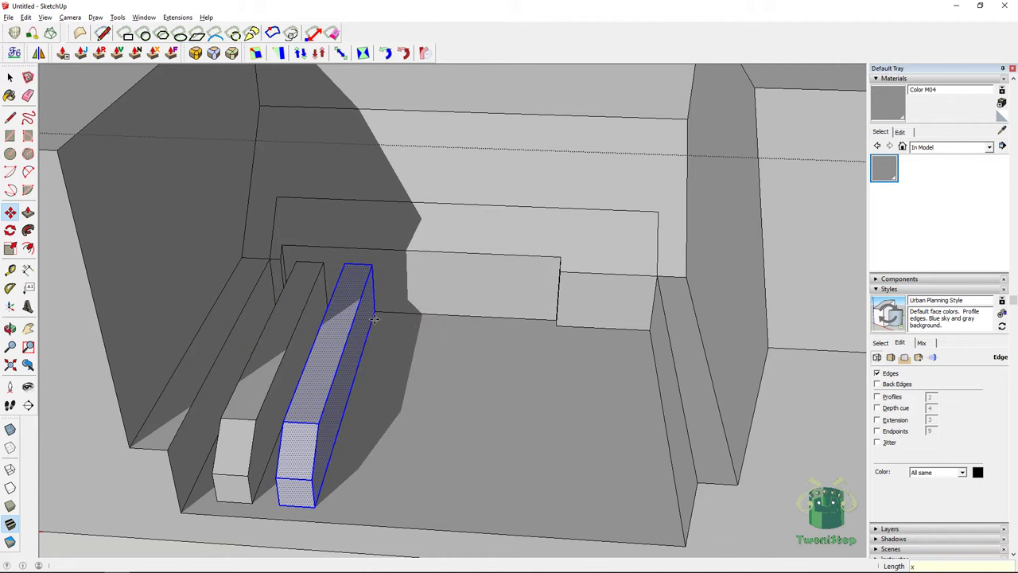
{"action": "key", "text": "Return"}
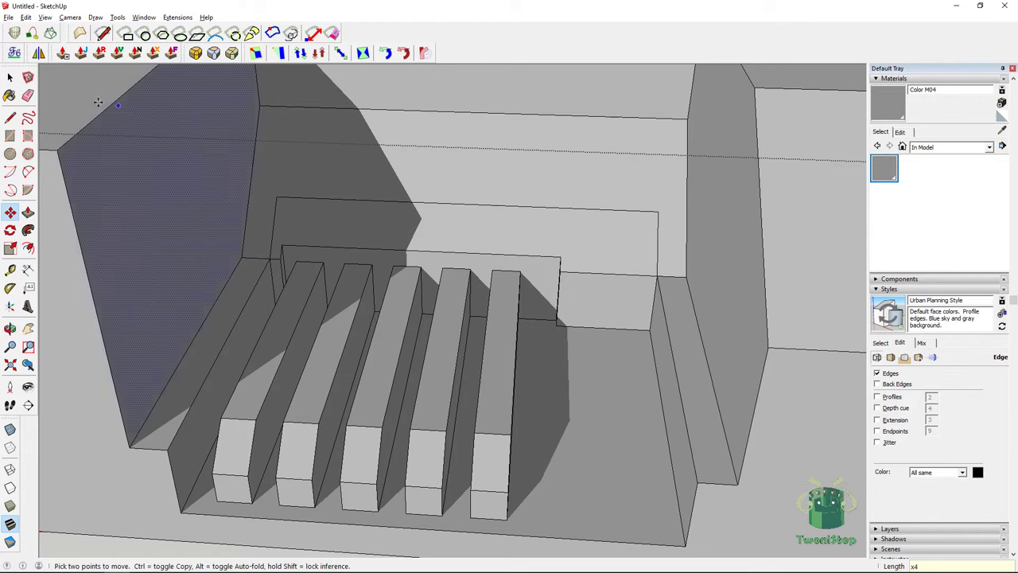
{"action": "key", "text": "space"}
{"action": "key", "text": "ctrl+z"}
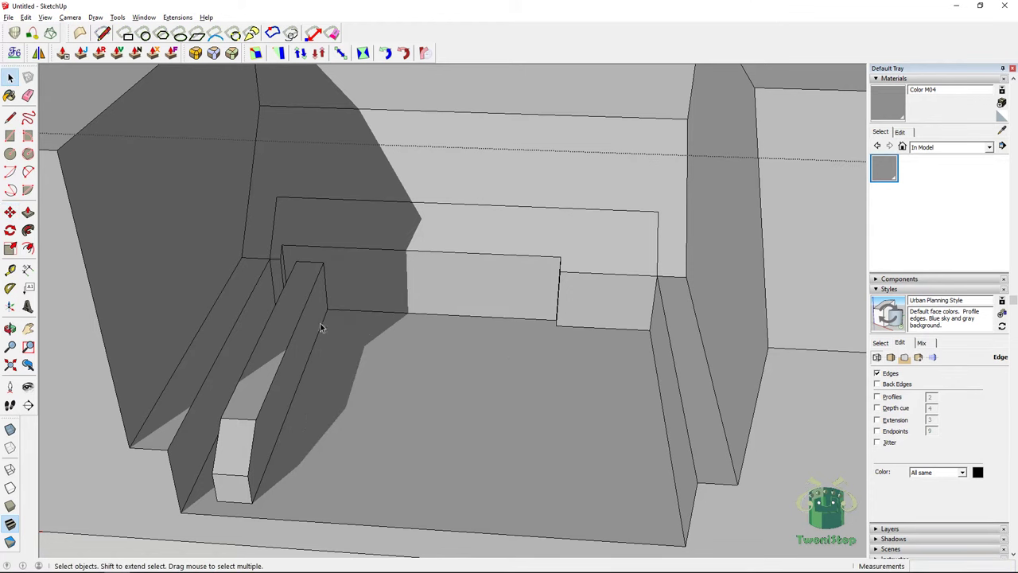
Reselect the bar's faces, copy it about 36 m along the red axis to the notch corner, and divide the span with /4
{"action": "left_click", "coordinate": [229, 469], "text": "shift"}
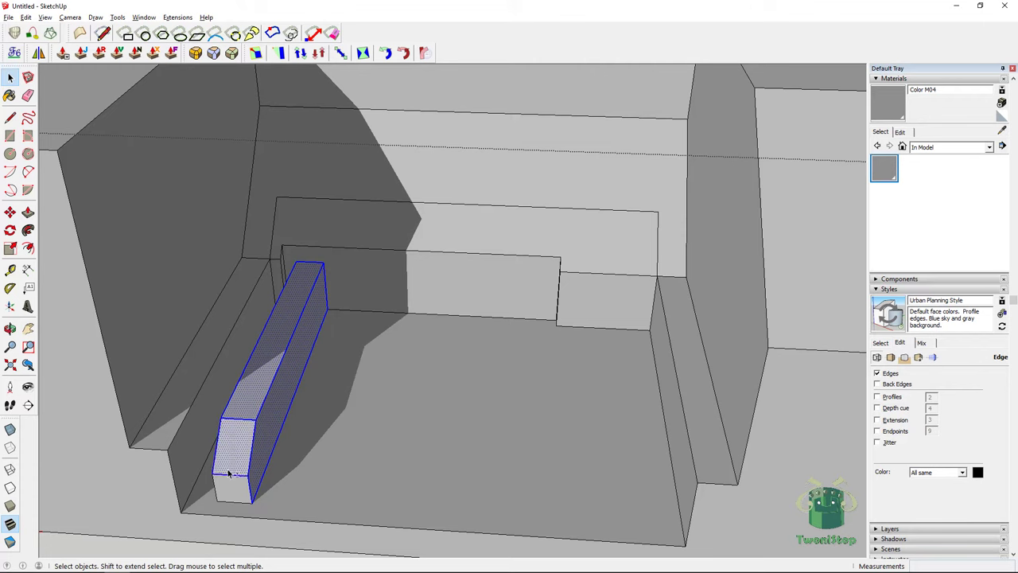
{"action": "middle_click_drag", "start_coordinate": [233, 483], "coordinate": [84, 283]}
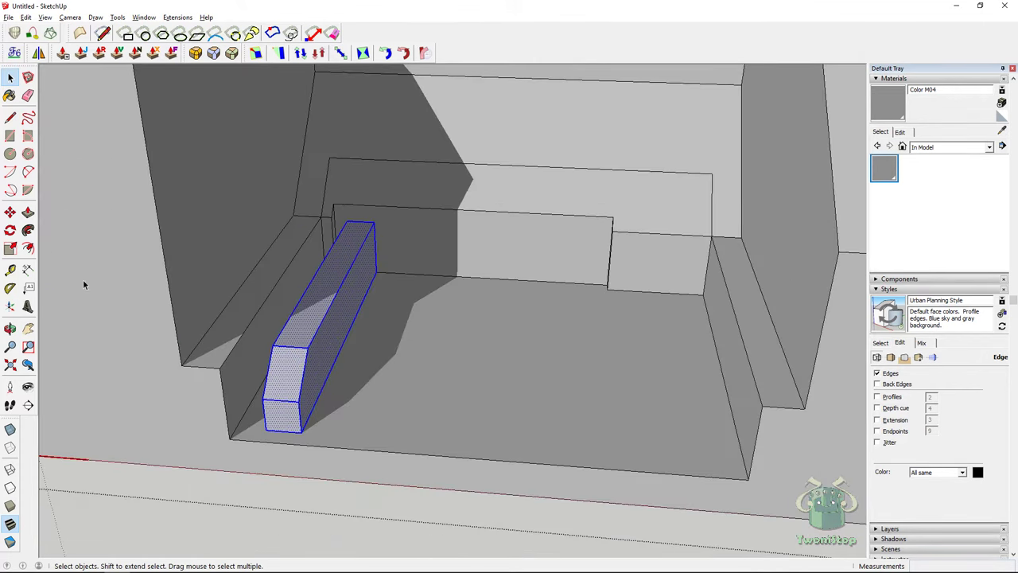
{"action": "left_click", "coordinate": [10, 213]}
{"action": "key", "text": "ctrl"}
{"action": "left_click", "coordinate": [380, 272]}
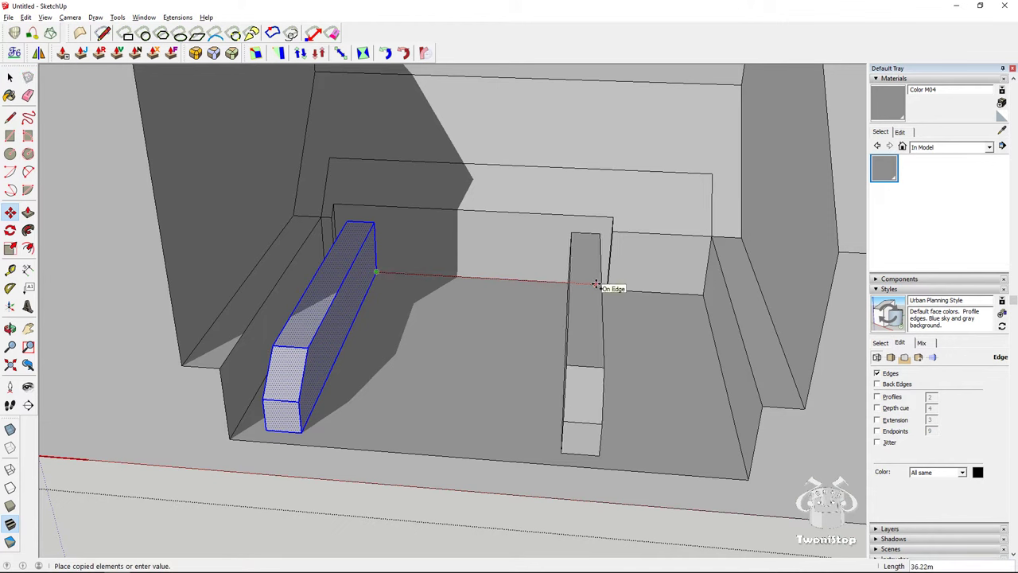
{"action": "left_click", "coordinate": [596, 284]}
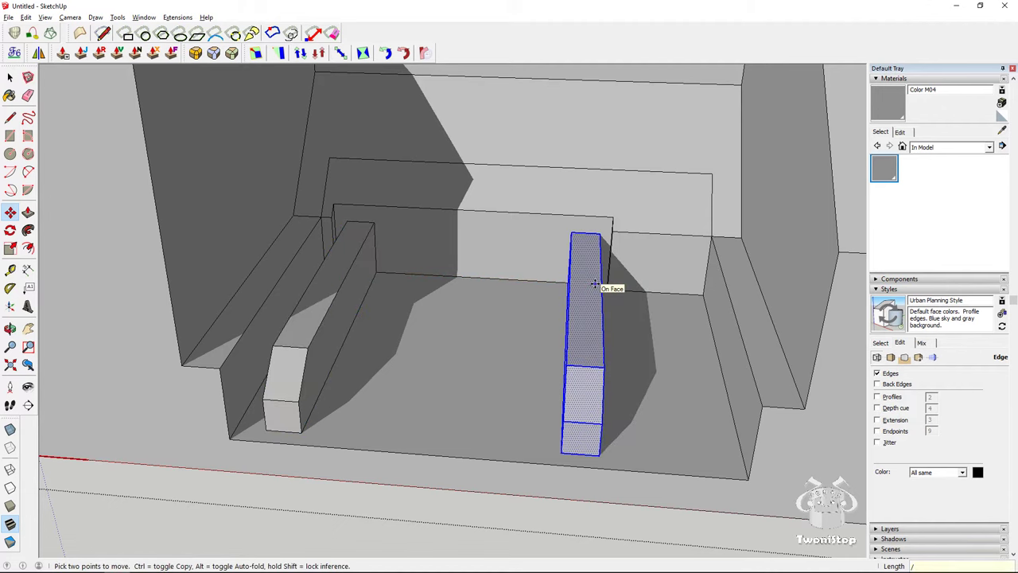
{"action": "type", "text": "/4"}
{"action": "key", "text": "Return"}
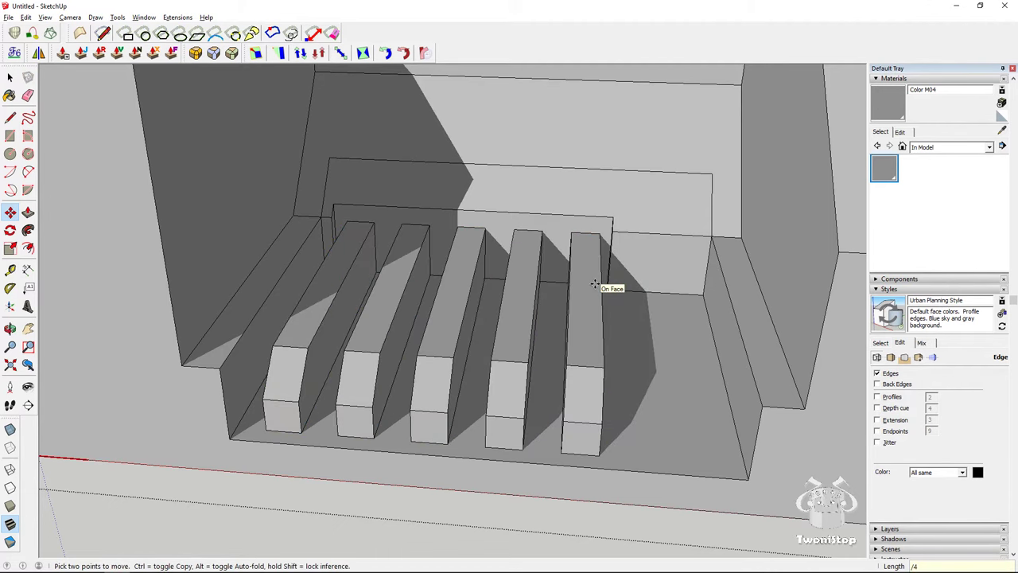
Push the recess's rear face behind the five bars inward by about 9.7 m
{"action": "middle_click_drag", "start_coordinate": [516, 302], "coordinate": [581, 318]}
{"action": "scroll", "coordinate": [581, 318], "scroll_direction": "down", "scroll_amount": 4}
{"action": "middle_click_drag", "start_coordinate": [668, 310], "coordinate": [557, 290]}
{"action": "scroll", "coordinate": [545, 287], "scroll_direction": "down", "scroll_amount": 4}
{"action": "scroll", "coordinate": [547, 287], "scroll_direction": "up", "scroll_amount": 5}
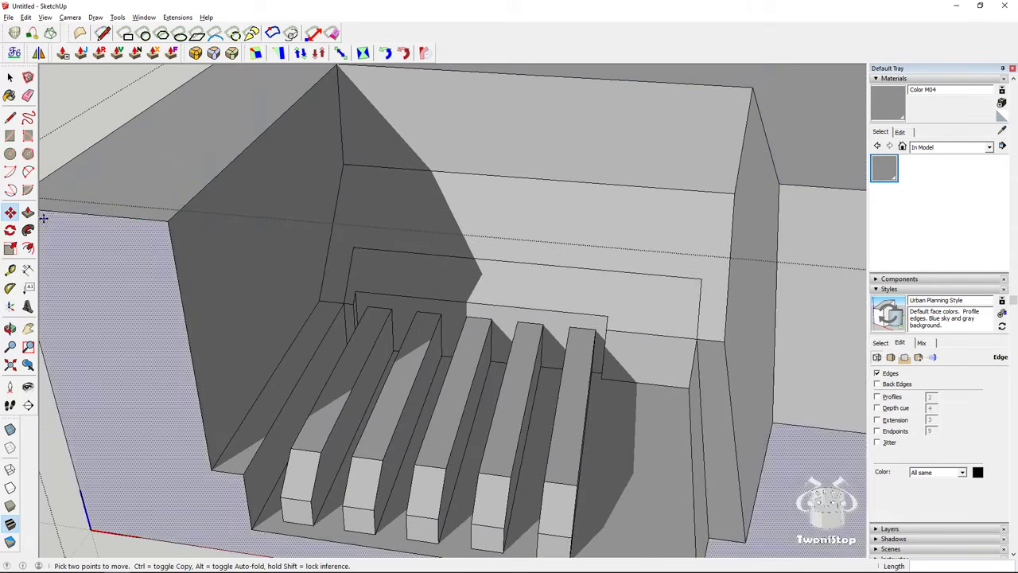
{"action": "key", "text": "p"}
{"action": "scroll", "coordinate": [422, 309], "scroll_direction": "up", "scroll_amount": 4}
{"action": "left_click", "coordinate": [375, 298]}
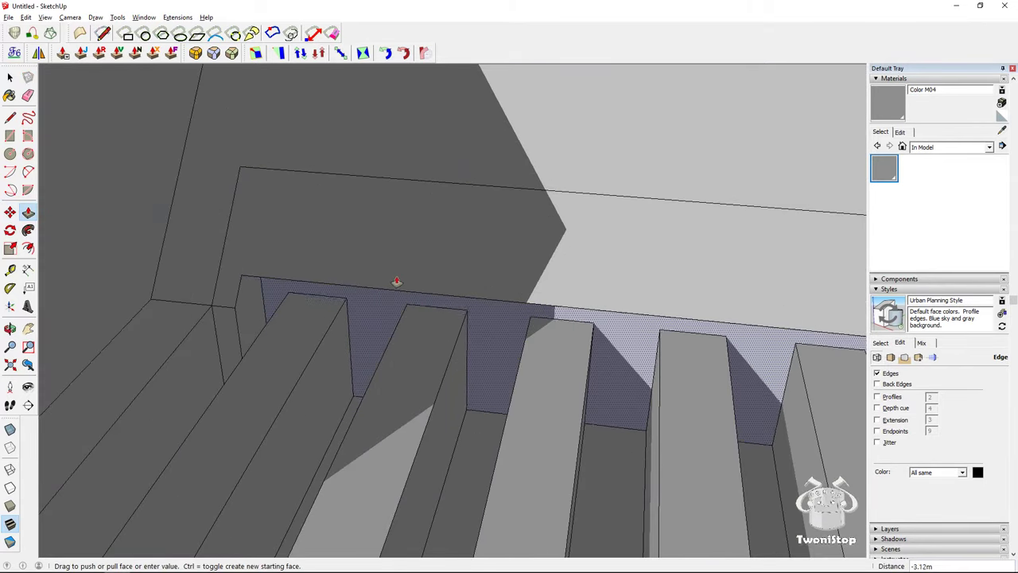
{"action": "middle_click_drag", "start_coordinate": [409, 275], "coordinate": [429, 303]}
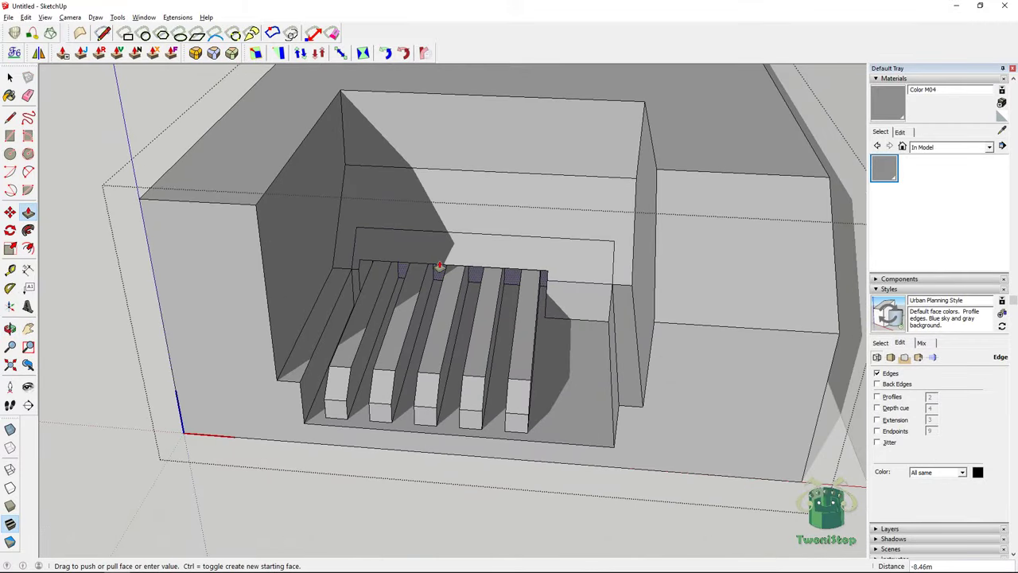
{"action": "scroll", "coordinate": [475, 283], "scroll_direction": "up", "scroll_amount": 5}
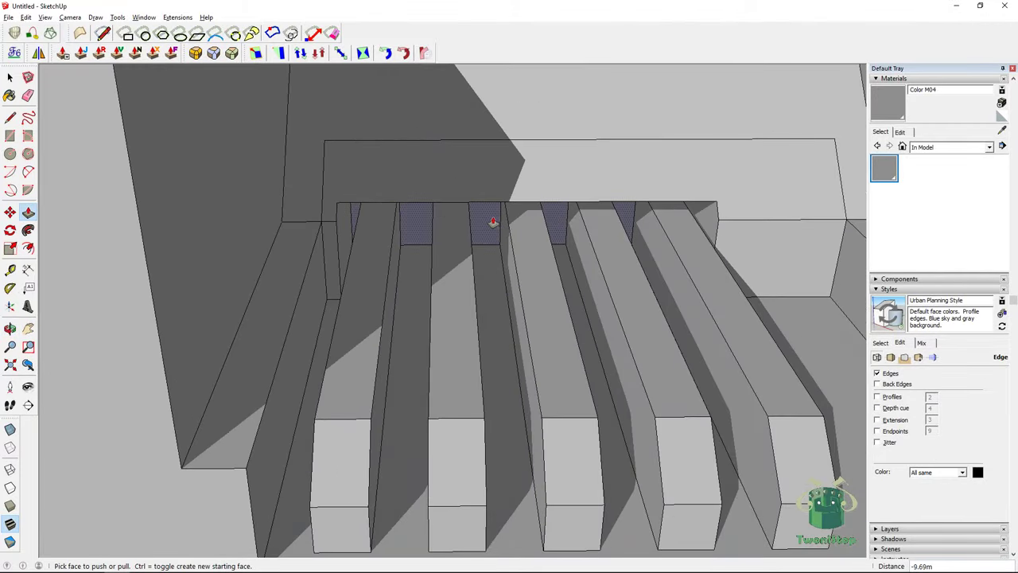
Paint the pushed-in rear face behind the bars black with Color M09 from the Colors collection
{"action": "left_click", "coordinate": [988, 147]}
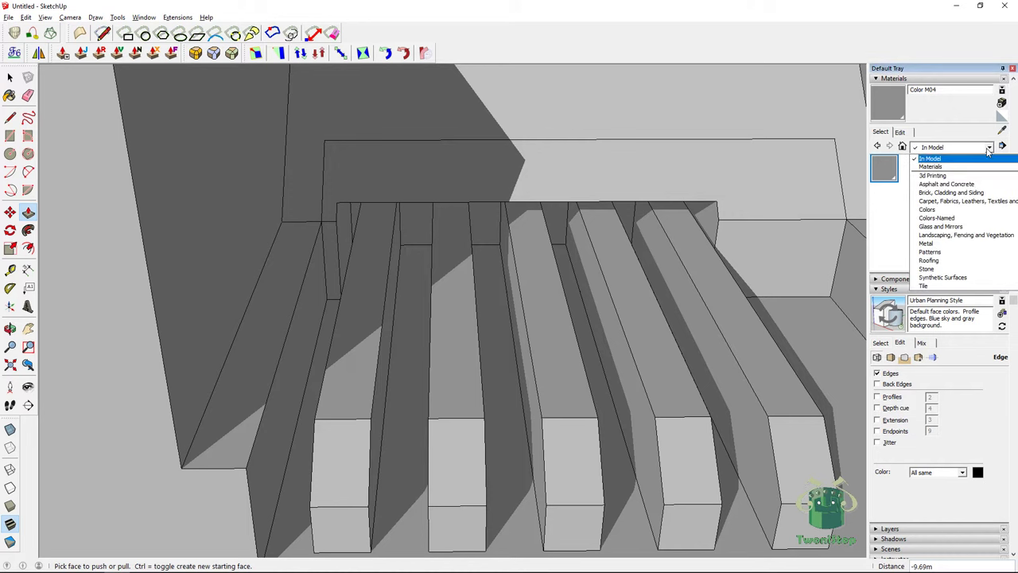
{"action": "left_click", "coordinate": [949, 211]}
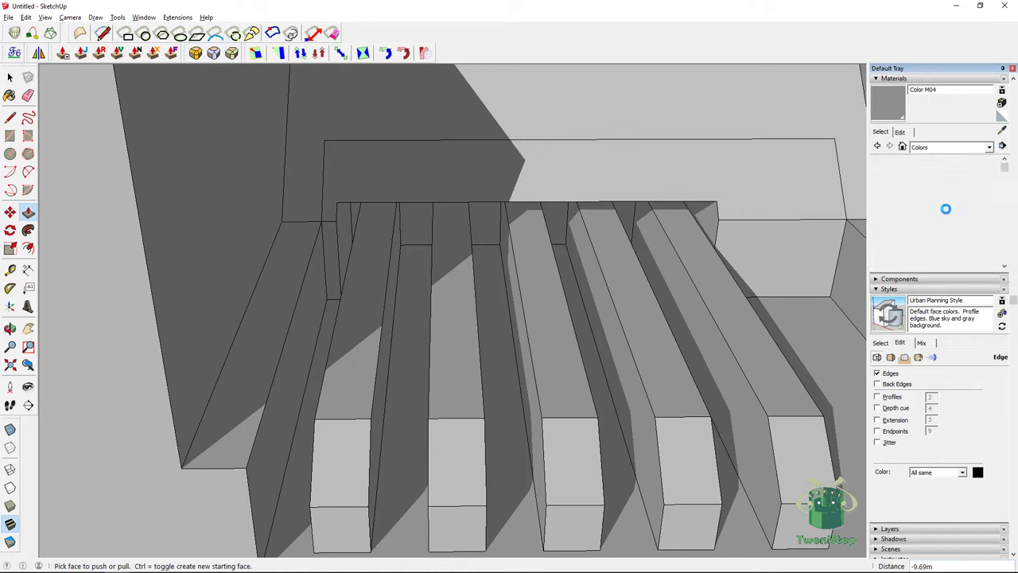
{"action": "left_click_drag", "start_coordinate": [1005, 173], "coordinate": [1003, 252]}
{"action": "left_click", "coordinate": [904, 247]}
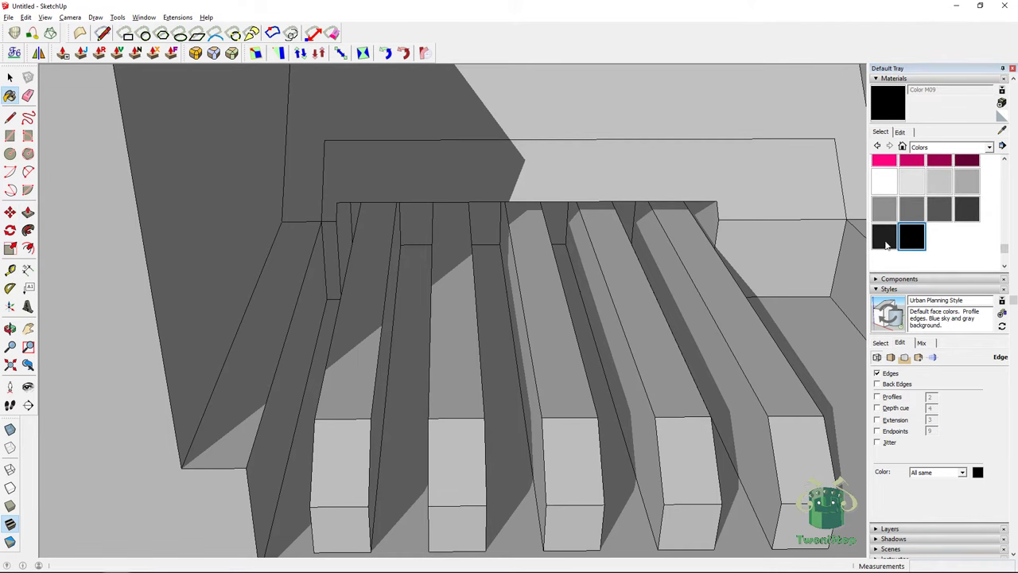
{"action": "left_click", "coordinate": [562, 211]}
{"action": "scroll", "coordinate": [283, 104], "scroll_direction": "down", "scroll_amount": 5}
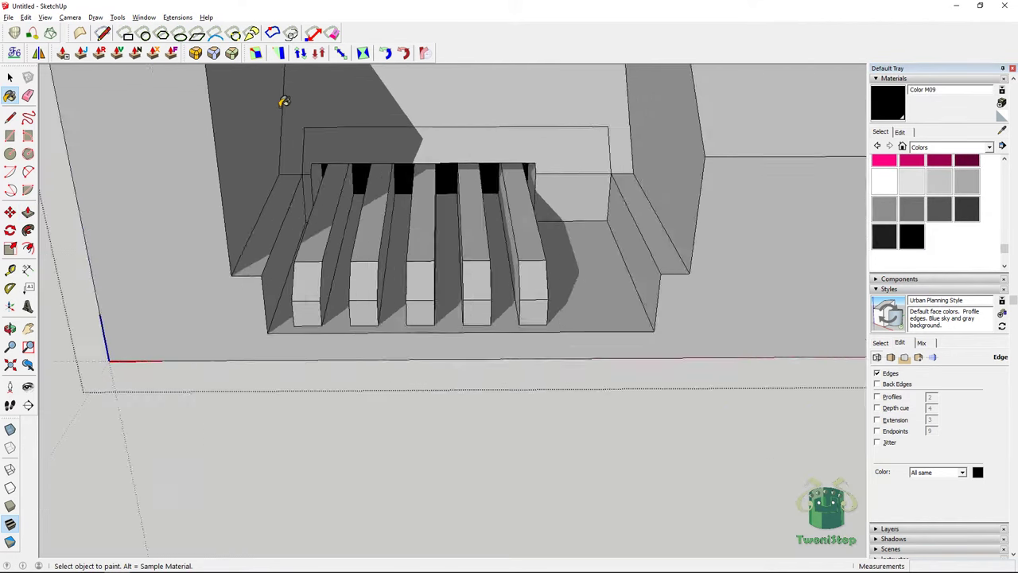
{"action": "left_click", "coordinate": [10, 78]}
Examine the barred recess and the surrounding block from several angles
{"action": "scroll", "coordinate": [289, 266], "scroll_direction": "down", "scroll_amount": 4}
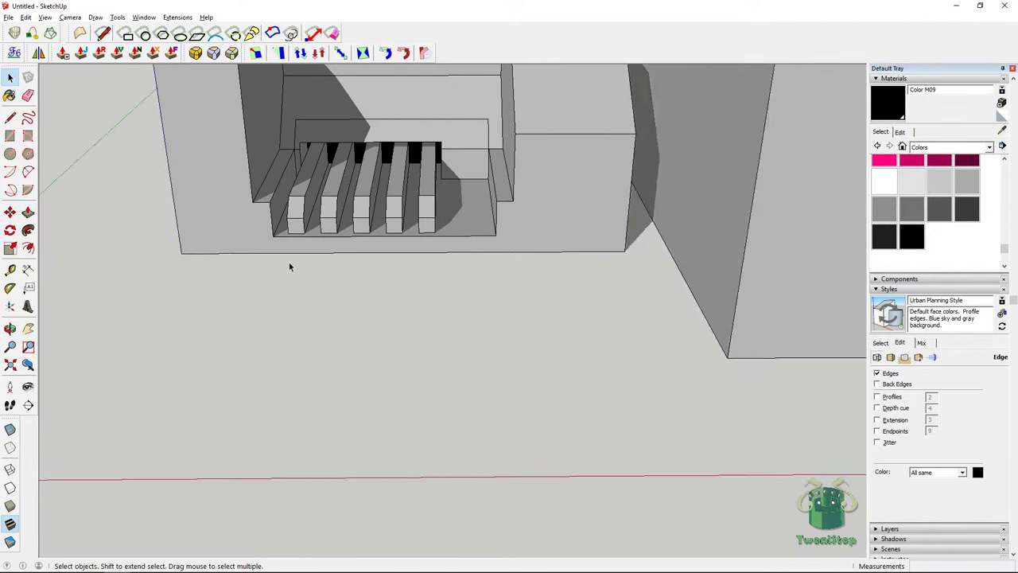
{"action": "middle_click_drag", "start_coordinate": [474, 241], "coordinate": [569, 327]}
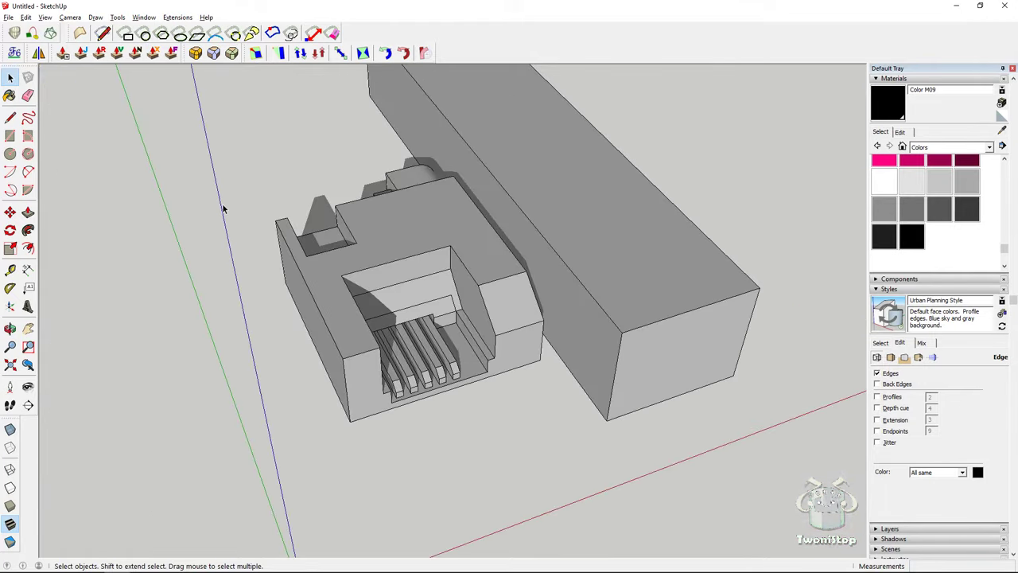
{"action": "scroll", "coordinate": [302, 229], "scroll_direction": "up", "scroll_amount": 4}
{"action": "middle_click_drag", "start_coordinate": [579, 261], "coordinate": [483, 236]}
{"action": "scroll", "coordinate": [483, 236], "scroll_direction": "down", "scroll_amount": 5}
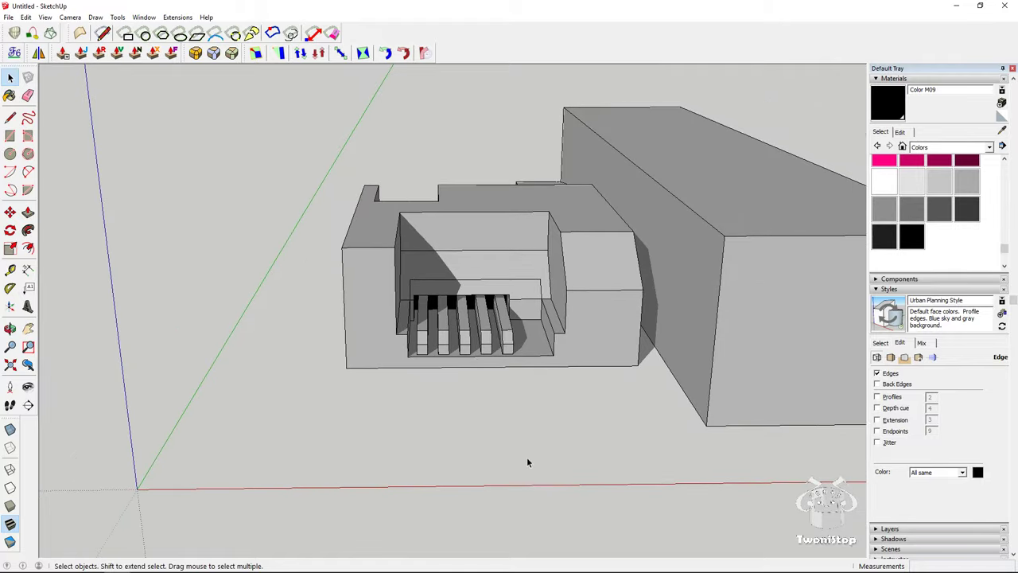
{"action": "middle_click_drag", "start_coordinate": [527, 461], "coordinate": [477, 418]}
{"action": "scroll", "coordinate": [663, 409], "scroll_direction": "up", "scroll_amount": 3}
{"action": "scroll", "coordinate": [493, 449], "scroll_direction": "up", "scroll_amount": 2}
{"action": "scroll", "coordinate": [493, 450], "scroll_direction": "up", "scroll_amount": 2}
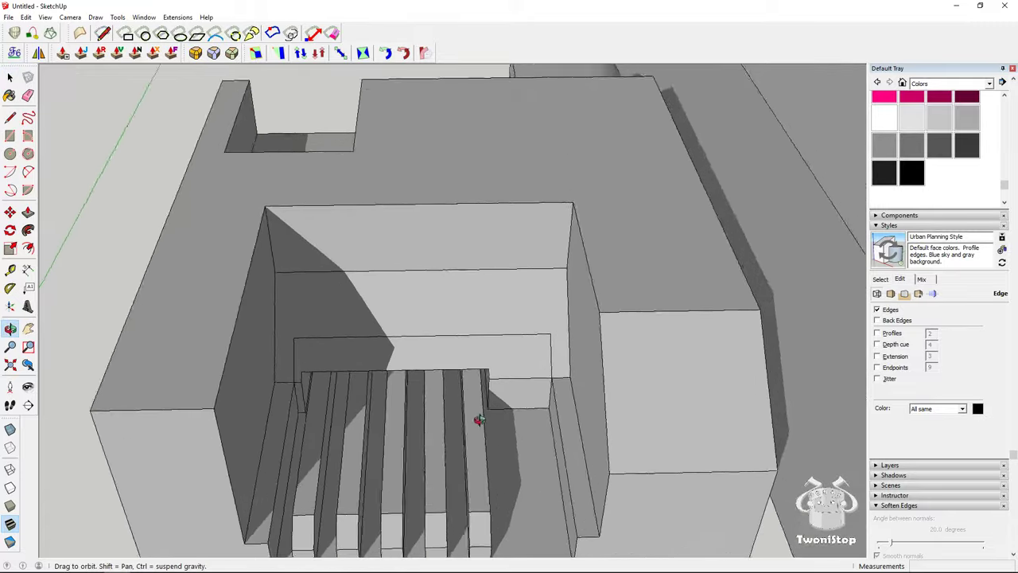
{"action": "scroll", "coordinate": [516, 443], "scroll_direction": "up", "scroll_amount": 3}
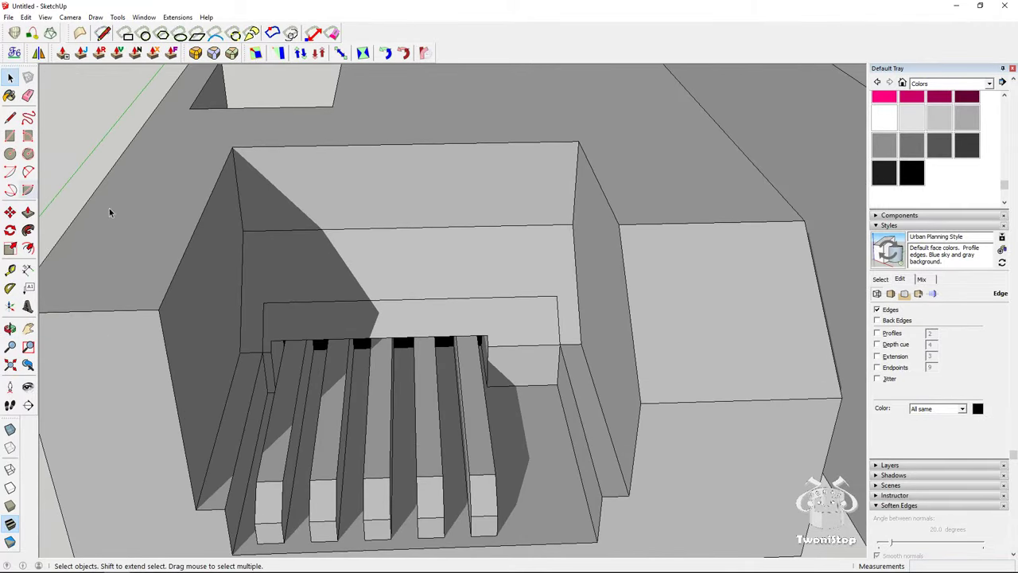
Draw a 2-point arc on the recess floor from the notch's rear corner to the side edge near the front, with about 3.2 m bulge
{"action": "key", "text": "a"}
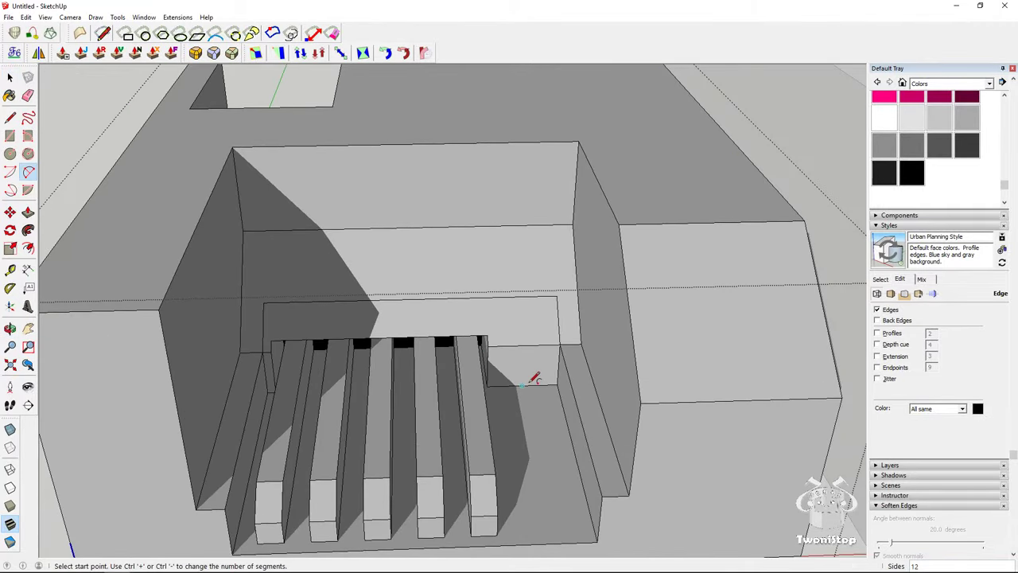
{"action": "left_click", "coordinate": [487, 387]}
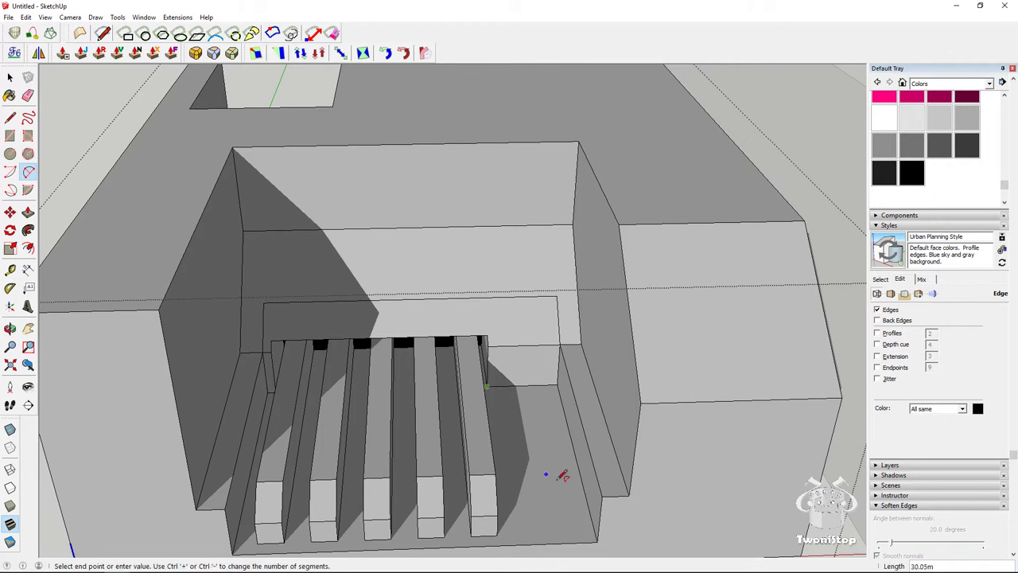
{"action": "left_click", "coordinate": [595, 517]}
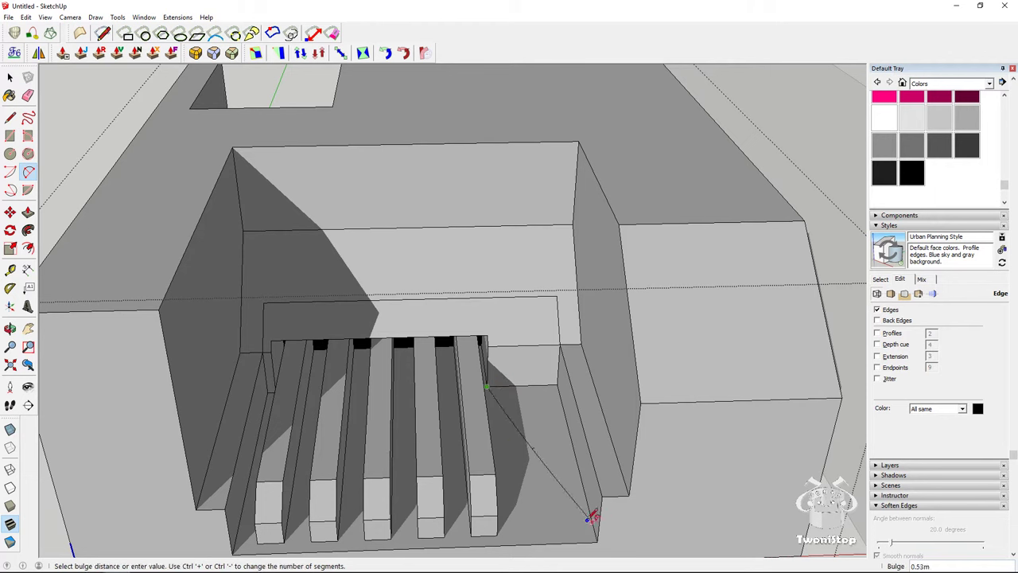
{"action": "left_click", "coordinate": [547, 474]}
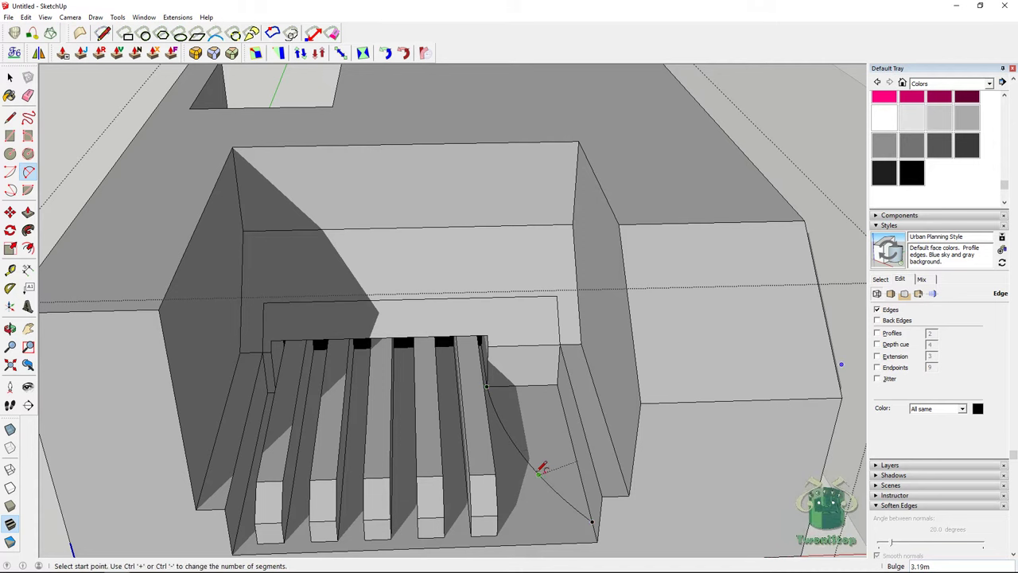
{"action": "left_click", "coordinate": [530, 463]}
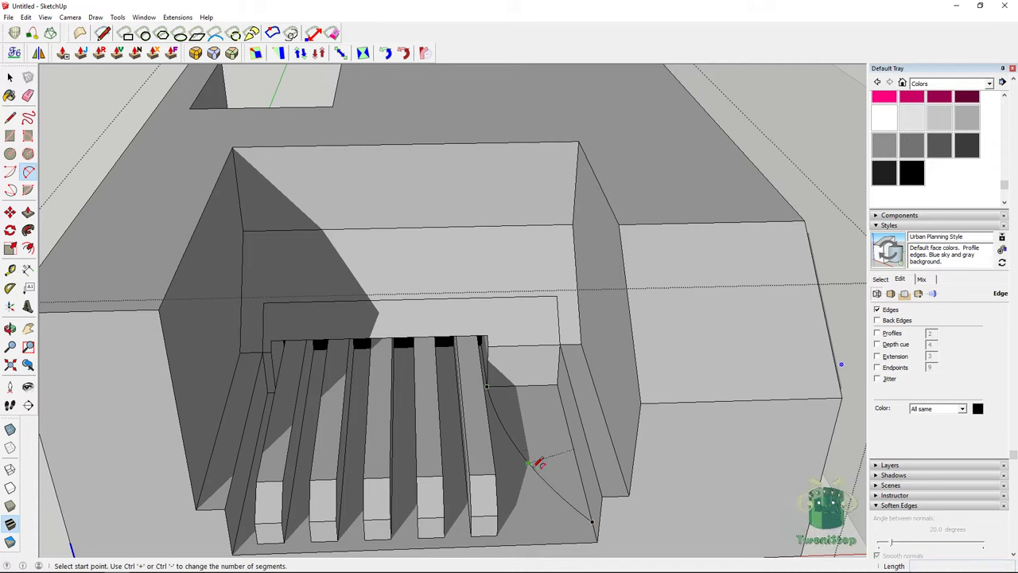
Reshape the floor curve with a second arc from its midpoint to the recess's side edge, removing the original arc's front part
{"action": "left_click", "coordinate": [583, 481]}
{"action": "left_click", "coordinate": [578, 474]}
{"action": "left_click", "coordinate": [529, 463]}
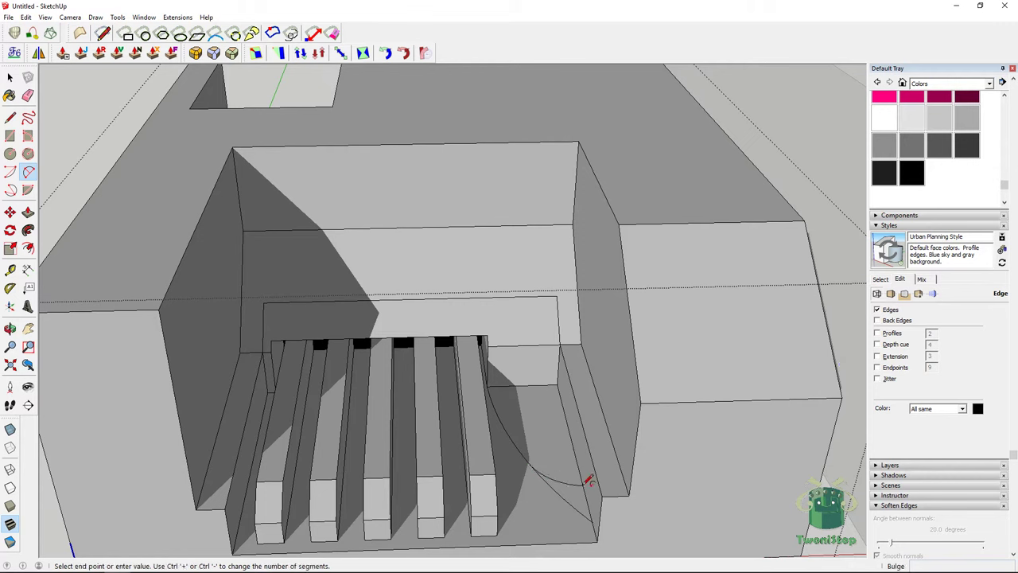
{"action": "key", "text": "Escape"}
{"action": "key", "text": "e"}
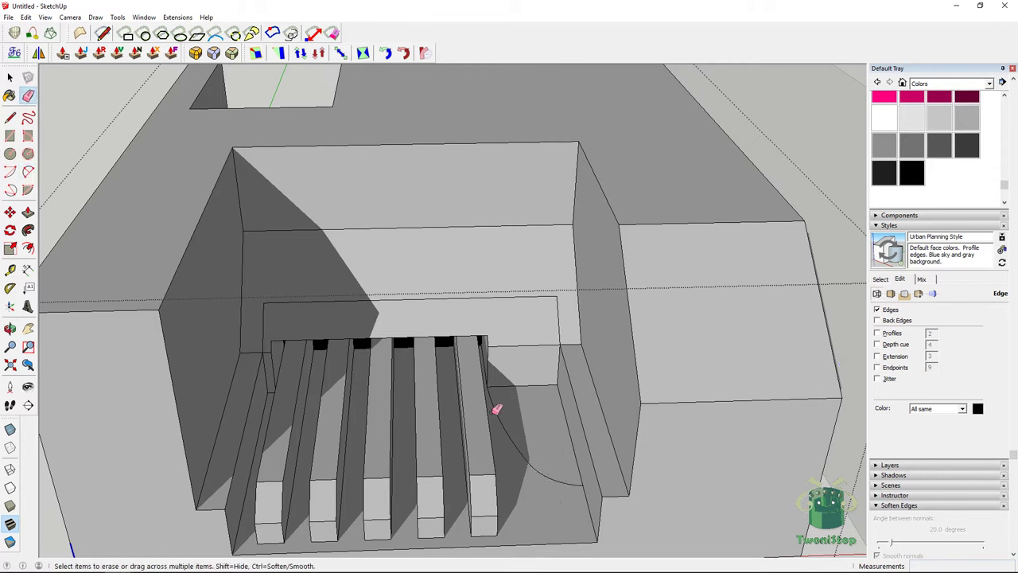
Push/Pull the recess floor section enclosed by the curve up about 10.1 m to the ledge's height
{"action": "key", "text": "p"}
{"action": "left_click", "coordinate": [521, 394]}
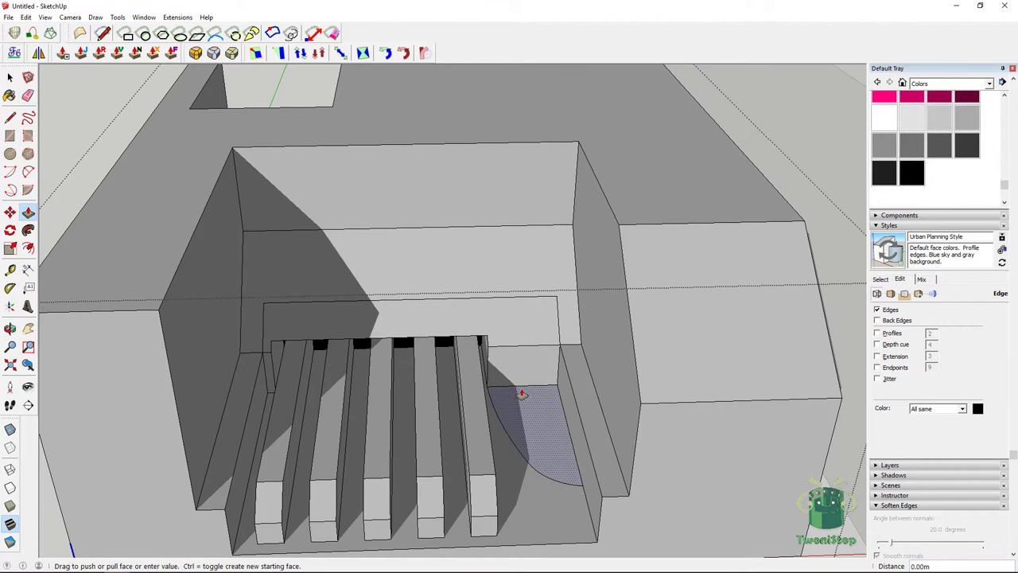
{"action": "left_click", "coordinate": [488, 347]}
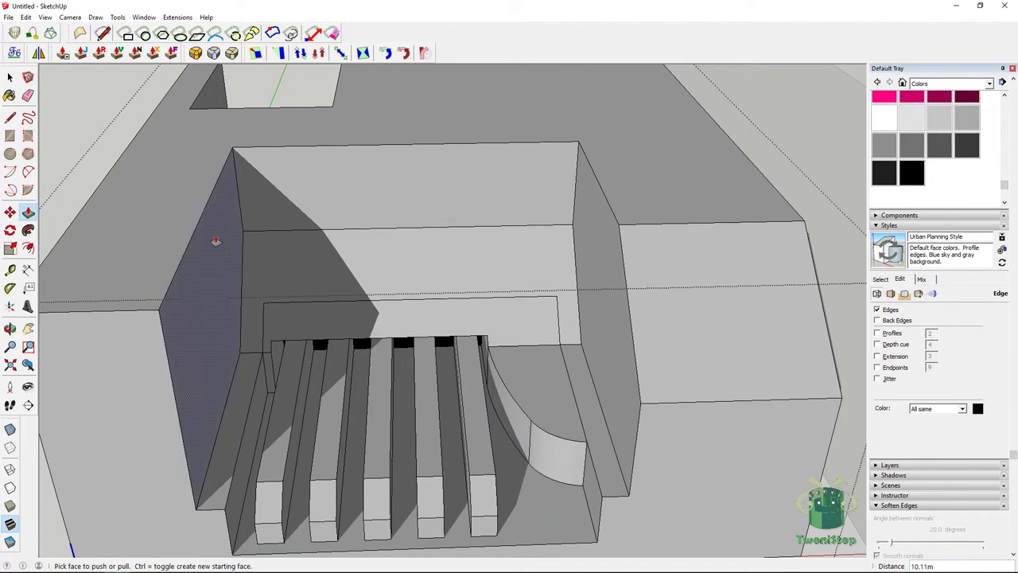
Soften the vertical seam on the raised platform's curved side at 180 degrees, using X-ray display temporarily to reach it
{"action": "left_click", "coordinate": [11, 78]}
{"action": "left_click", "coordinate": [10, 430]}
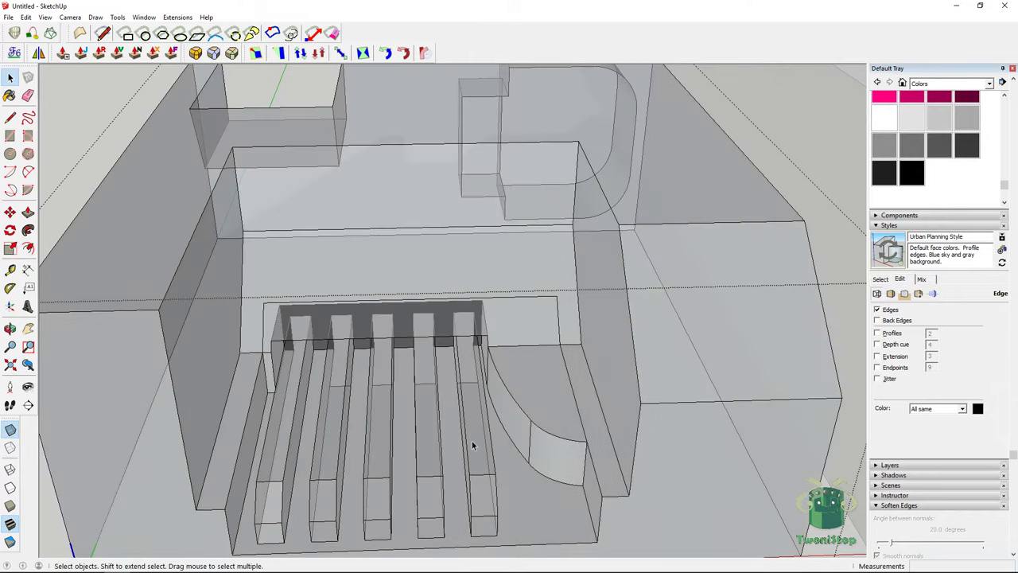
{"action": "middle_click_drag", "start_coordinate": [530, 381], "coordinate": [550, 407]}
{"action": "left_click", "coordinate": [546, 409]}
{"action": "scroll", "coordinate": [937, 356], "scroll_direction": "down", "scroll_amount": 1}
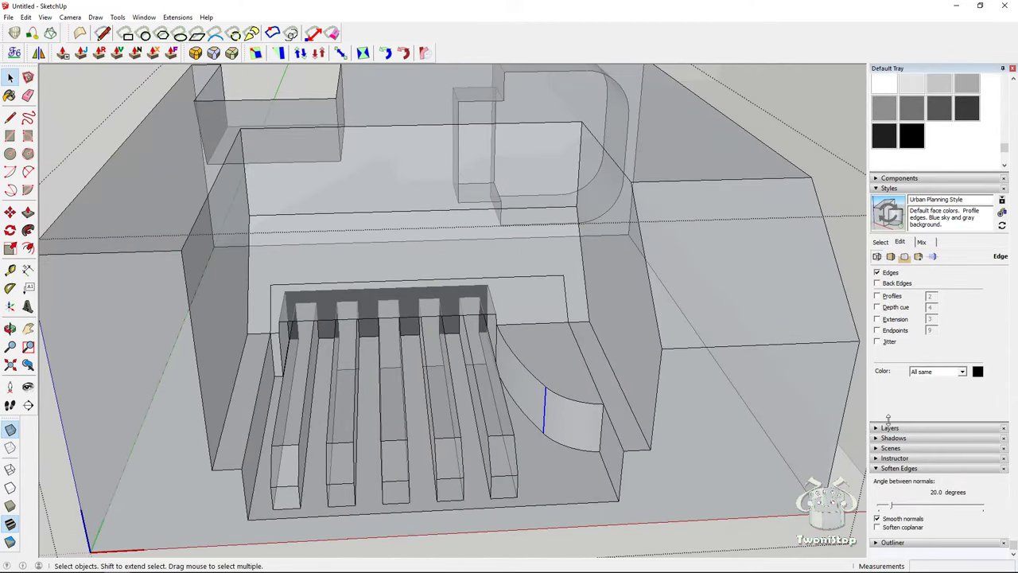
{"action": "left_click_drag", "start_coordinate": [897, 507], "coordinate": [986, 506]}
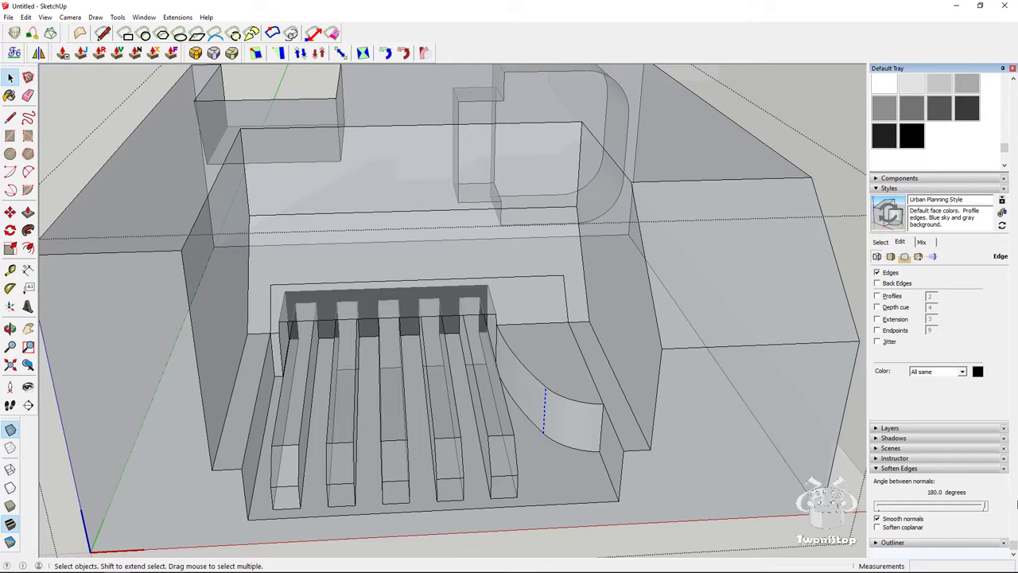
{"action": "left_click", "coordinate": [10, 429]}
On the block's other side, draw connected lines from the small box along the wall, up to the square notch and onto its floor
{"action": "scroll", "coordinate": [253, 344], "scroll_direction": "down", "scroll_amount": 2}
{"action": "left_click", "coordinate": [489, 520]}
{"action": "middle_click_drag", "start_coordinate": [421, 389], "coordinate": [413, 455]}
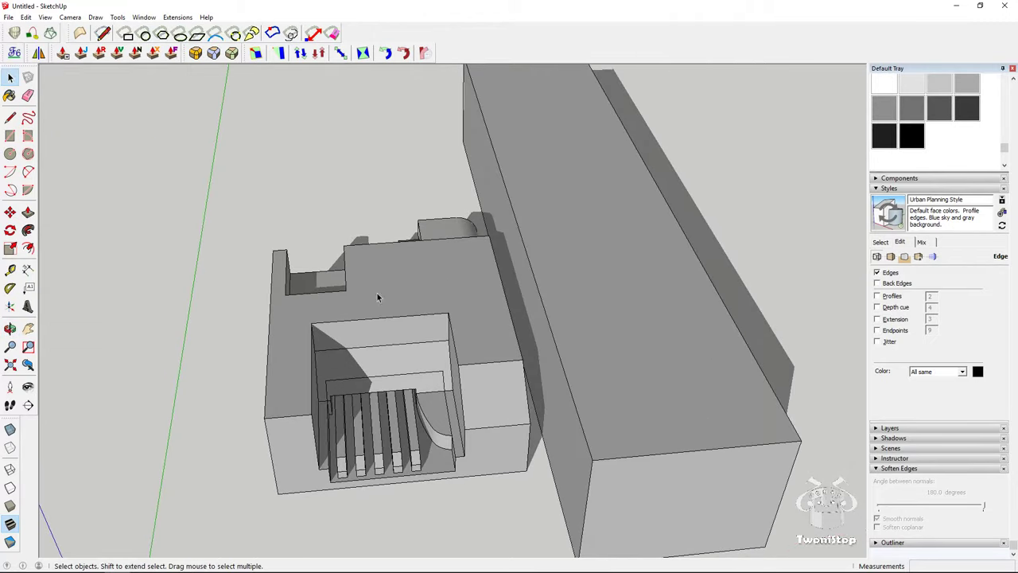
{"action": "middle_click_drag", "start_coordinate": [378, 297], "coordinate": [849, 295]}
{"action": "middle_click_drag", "start_coordinate": [465, 365], "coordinate": [533, 397]}
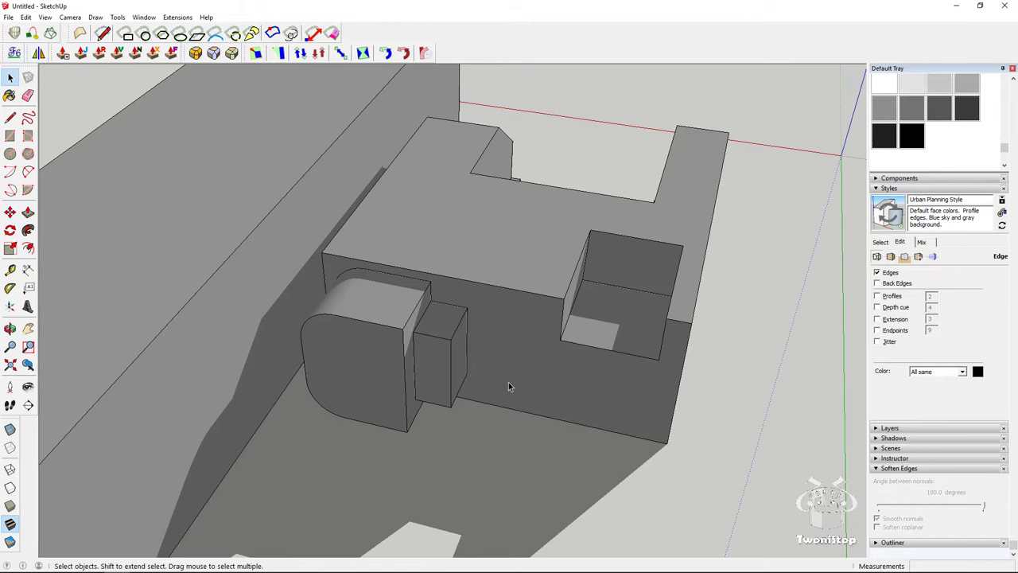
{"action": "scroll", "coordinate": [513, 377], "scroll_direction": "down", "scroll_amount": 3}
{"action": "scroll", "coordinate": [517, 365], "scroll_direction": "up", "scroll_amount": 2}
{"action": "middle_click_drag", "start_coordinate": [514, 361], "coordinate": [569, 338]}
{"action": "left_click", "coordinate": [569, 343]}
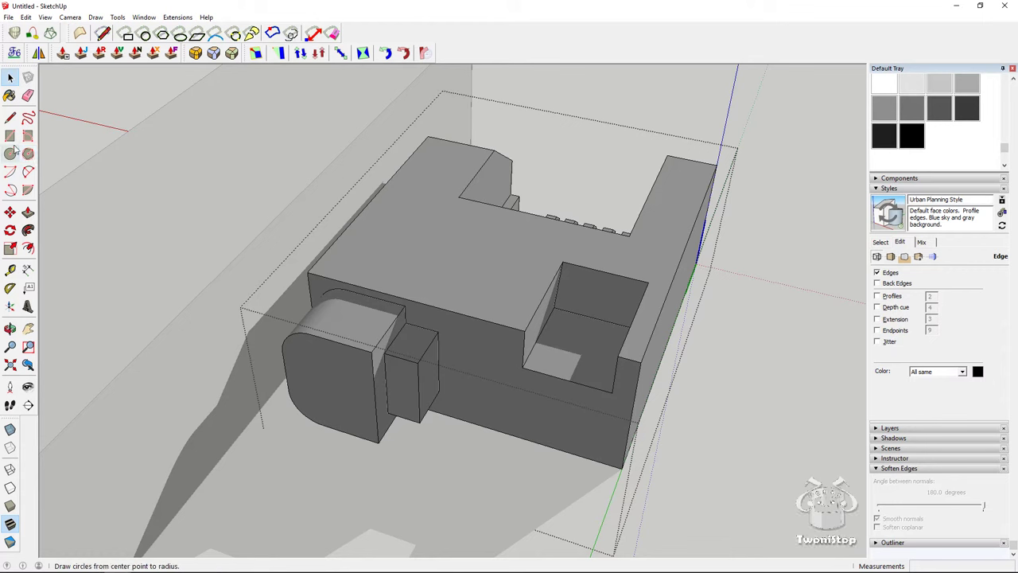
{"action": "left_click", "coordinate": [10, 117]}
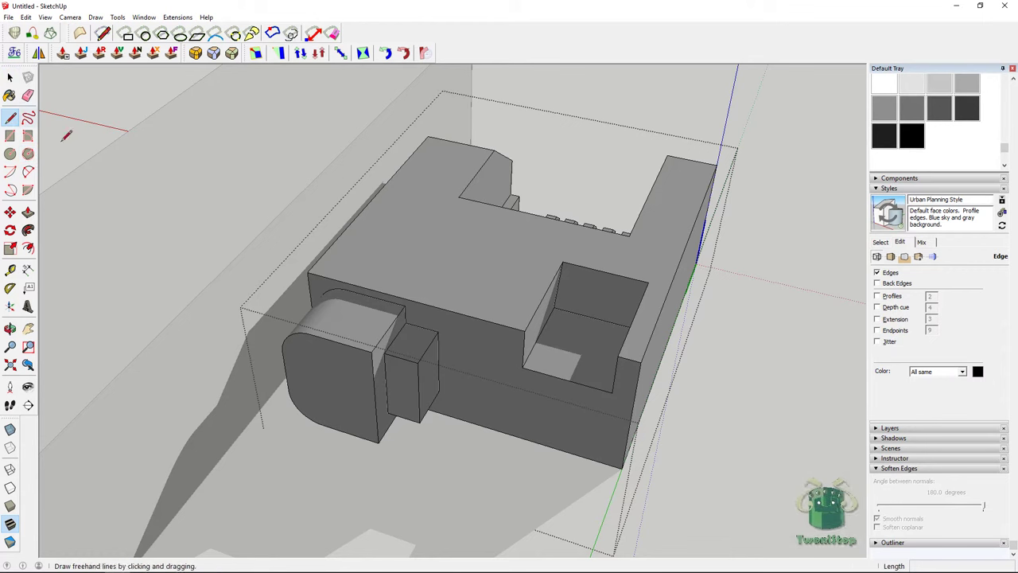
{"action": "left_click", "coordinate": [584, 341]}
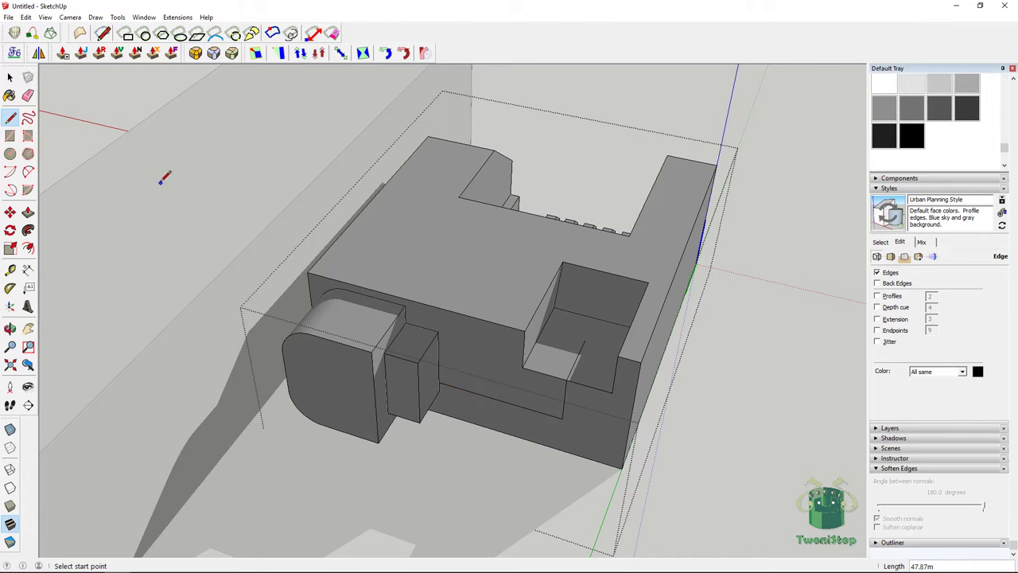
Try to sweep a small circle drawn flat on the notch floor at the line's end with Follow Me, and remove the circle
{"action": "left_click", "coordinate": [11, 154]}
{"action": "scroll", "coordinate": [588, 338], "scroll_direction": "up", "scroll_amount": 5}
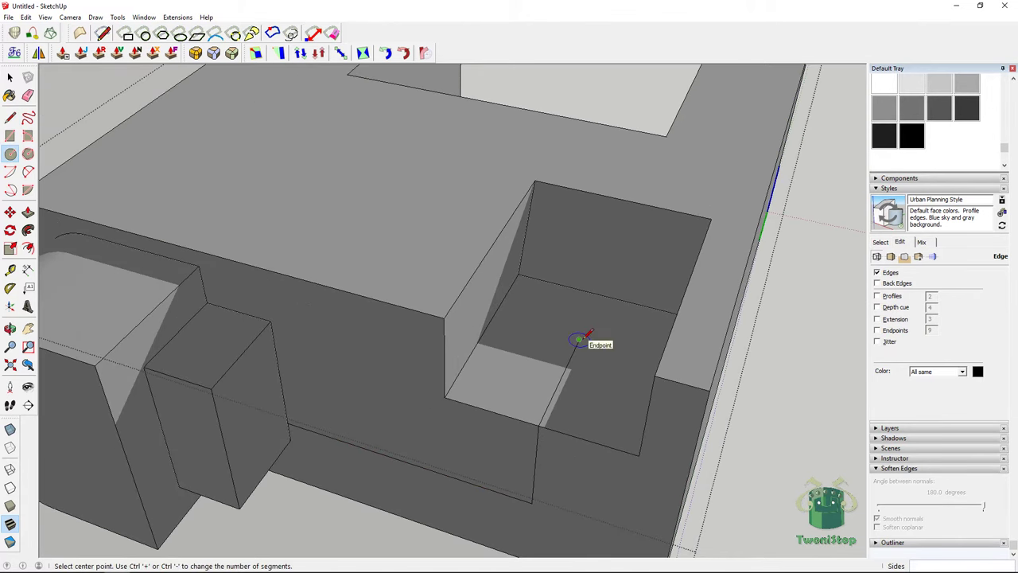
{"action": "left_click", "coordinate": [580, 339]}
{"action": "left_click", "coordinate": [600, 342]}
{"action": "left_click", "coordinate": [9, 77]}
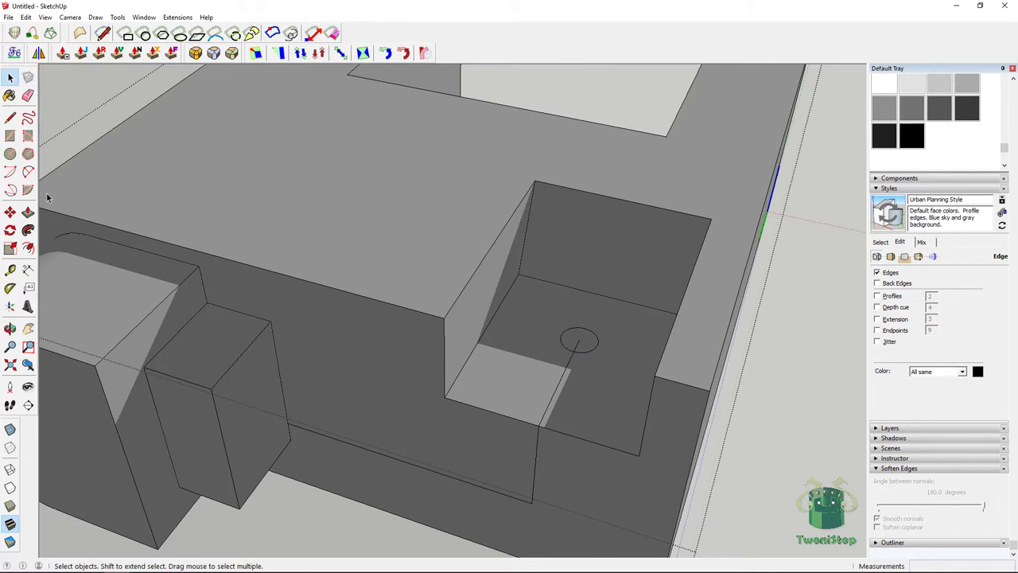
{"action": "left_click", "coordinate": [28, 230]}
{"action": "left_click", "coordinate": [580, 340]}
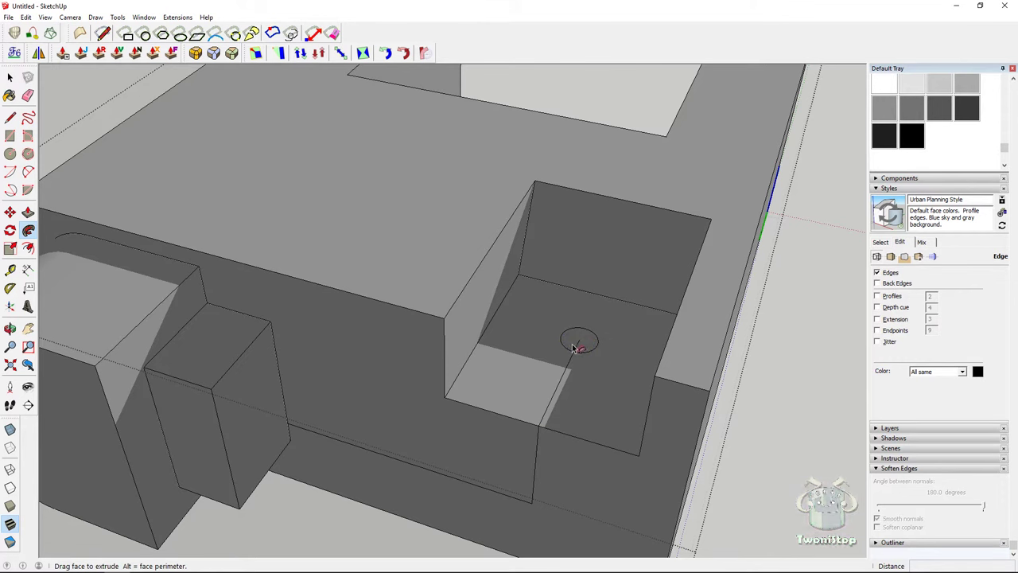
{"action": "key", "text": "Escape"}
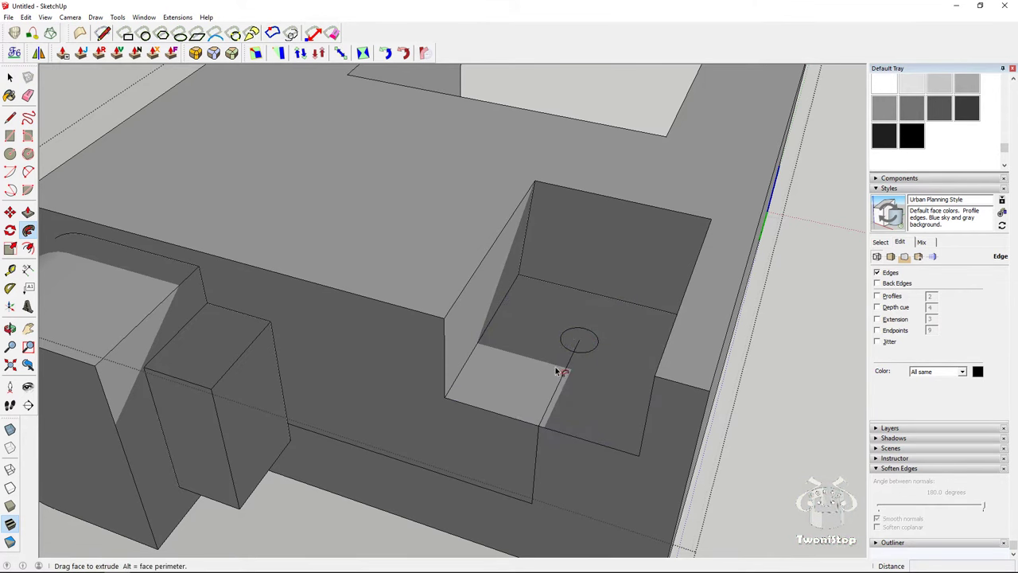
{"action": "left_click", "coordinate": [28, 95]}
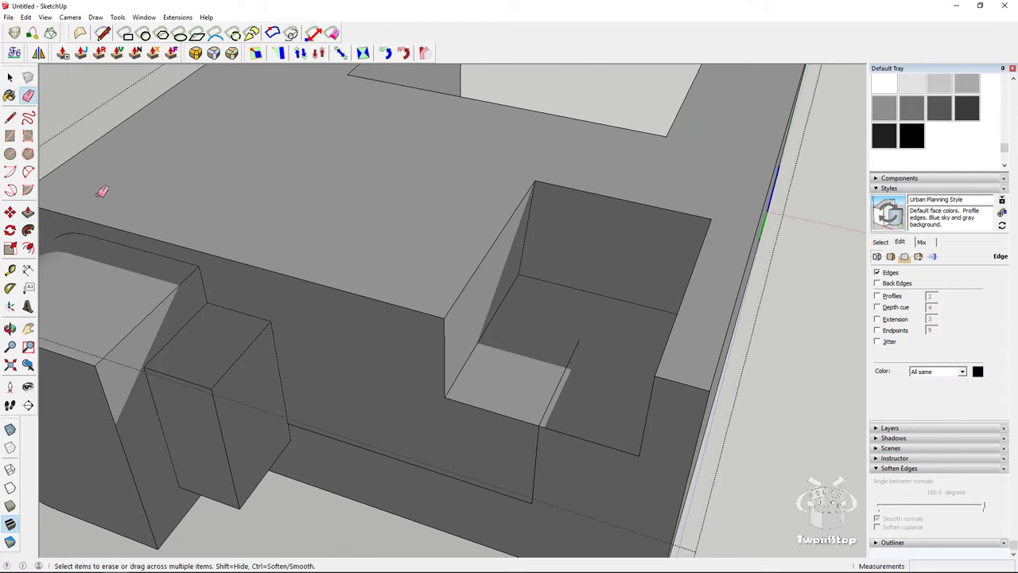
{"action": "left_click", "coordinate": [9, 153]}
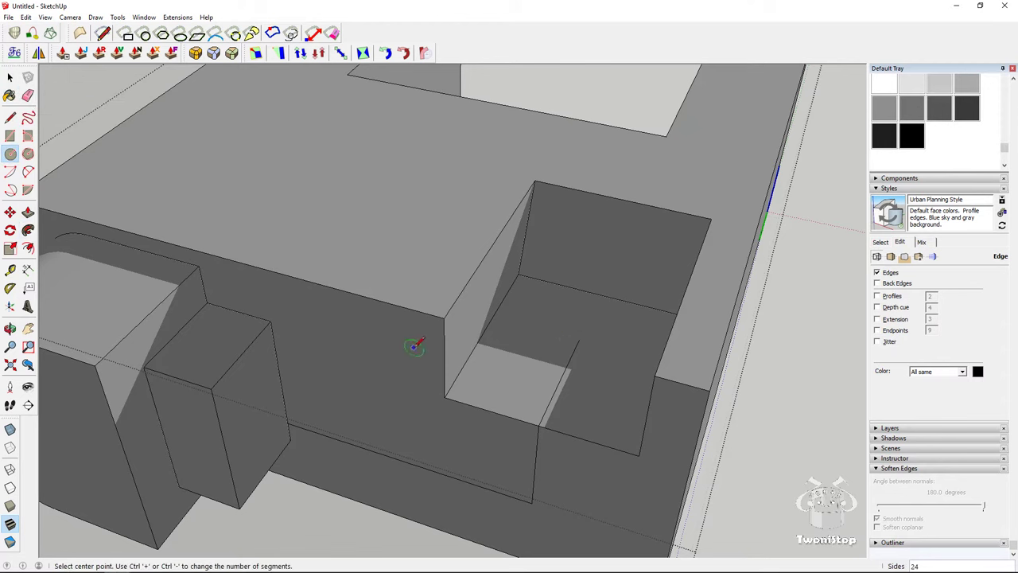
{"action": "key", "text": "shift"}
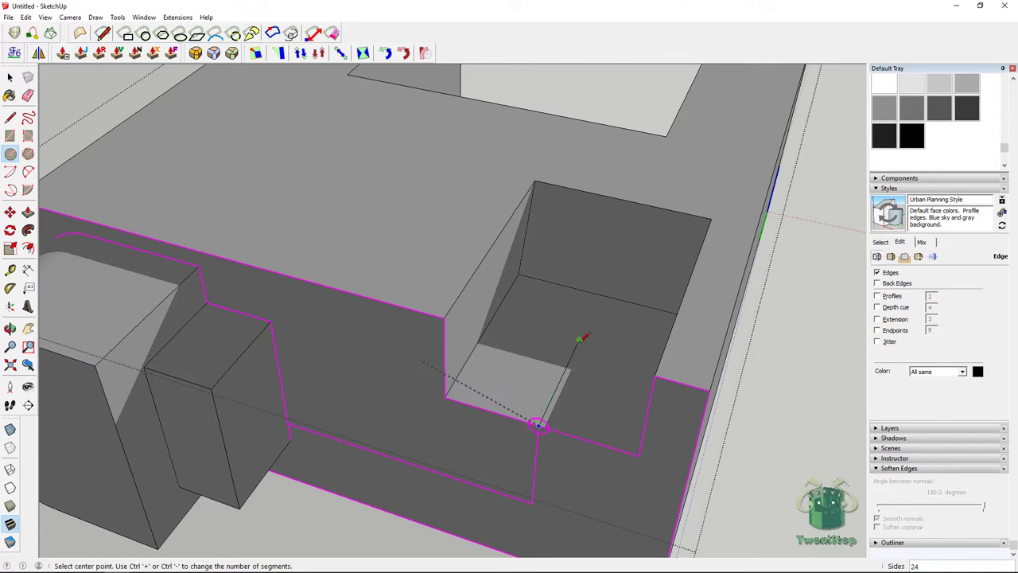
{"action": "left_click", "coordinate": [579, 340]}
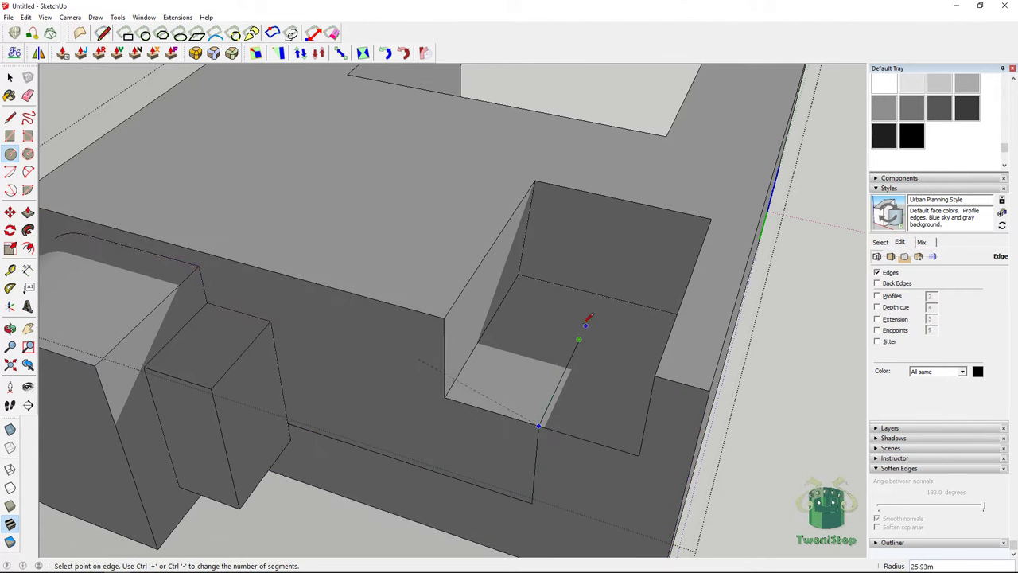
{"action": "key", "text": "z"}
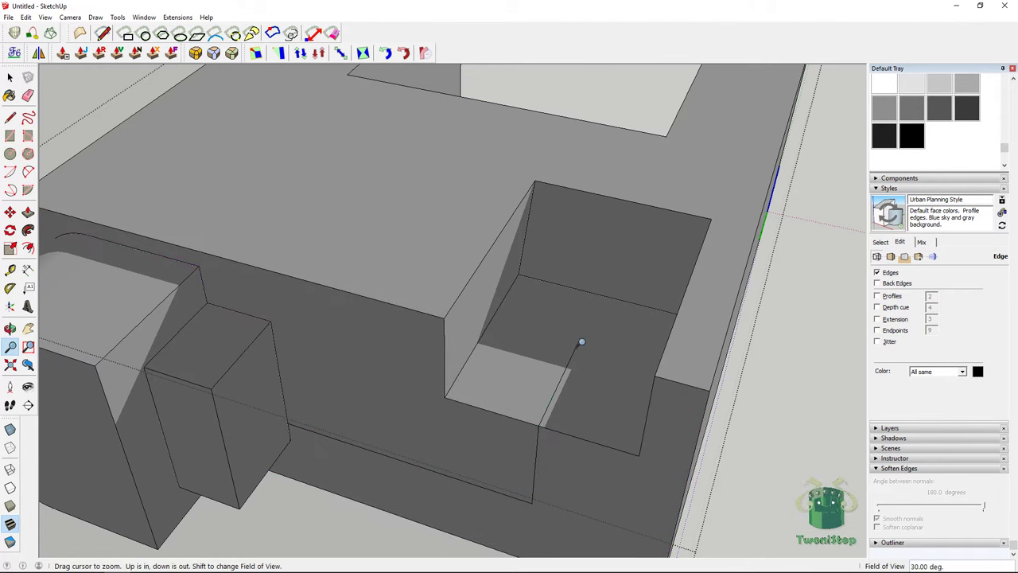
{"action": "key", "text": "space"}
{"action": "left_click", "coordinate": [562, 347]}
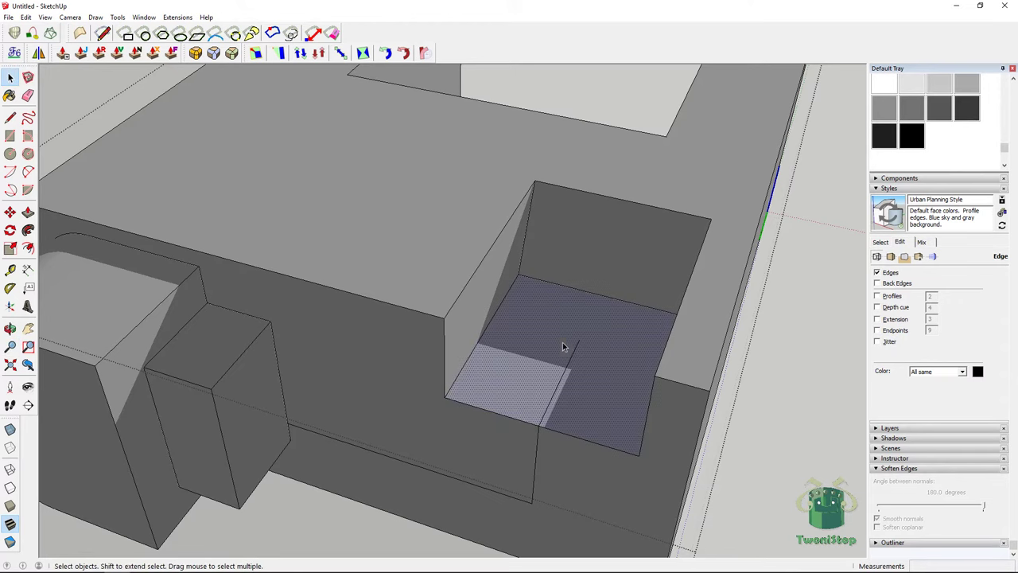
Draw an upright circle of about 3.9 m radius, parallel to the block's outer wall, centred on the line's end in the notch
{"action": "scroll", "coordinate": [519, 346], "scroll_direction": "down", "scroll_amount": 3}
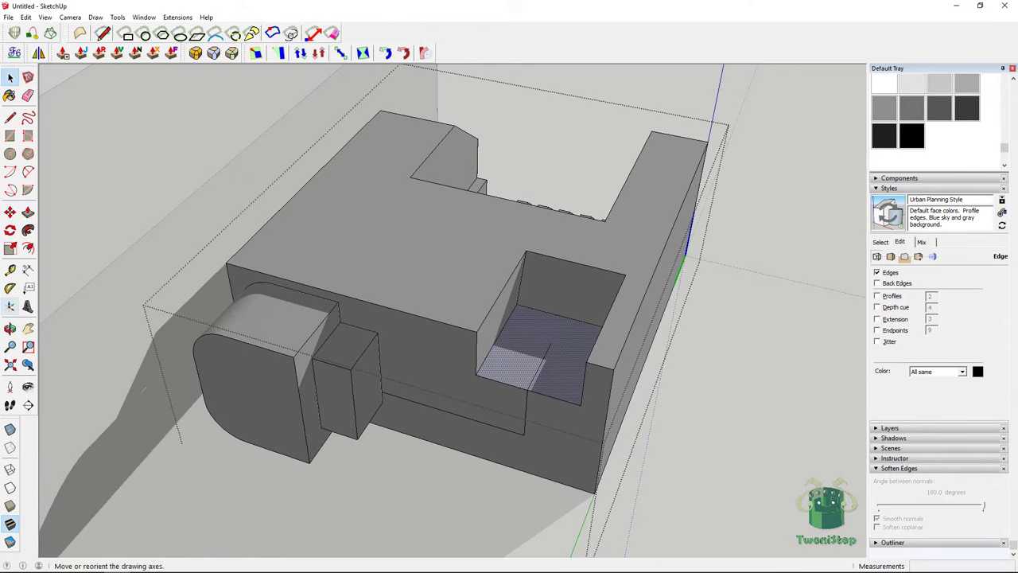
{"action": "left_click", "coordinate": [12, 155]}
{"action": "key", "text": "shift"}
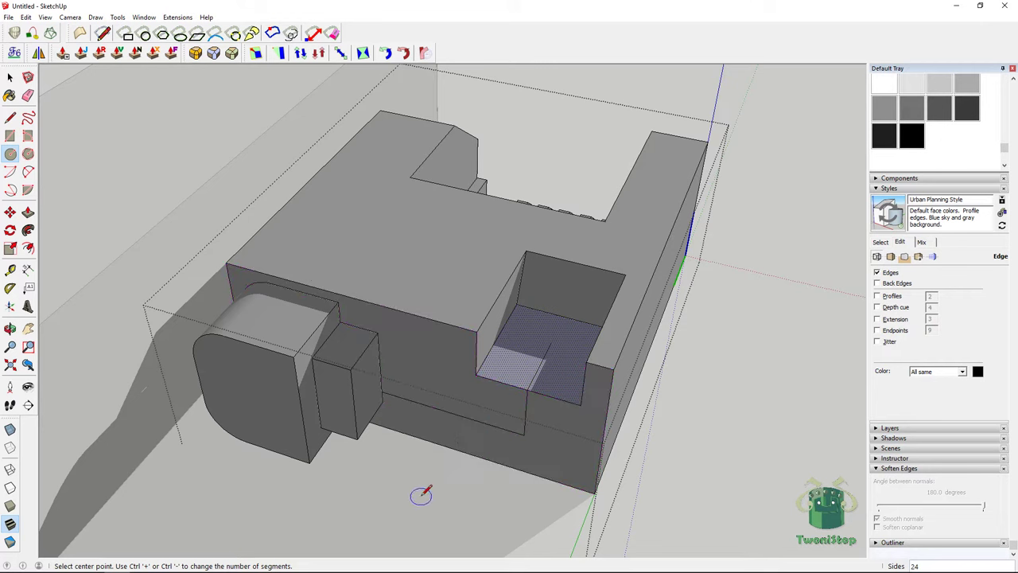
{"action": "key", "text": "shift"}
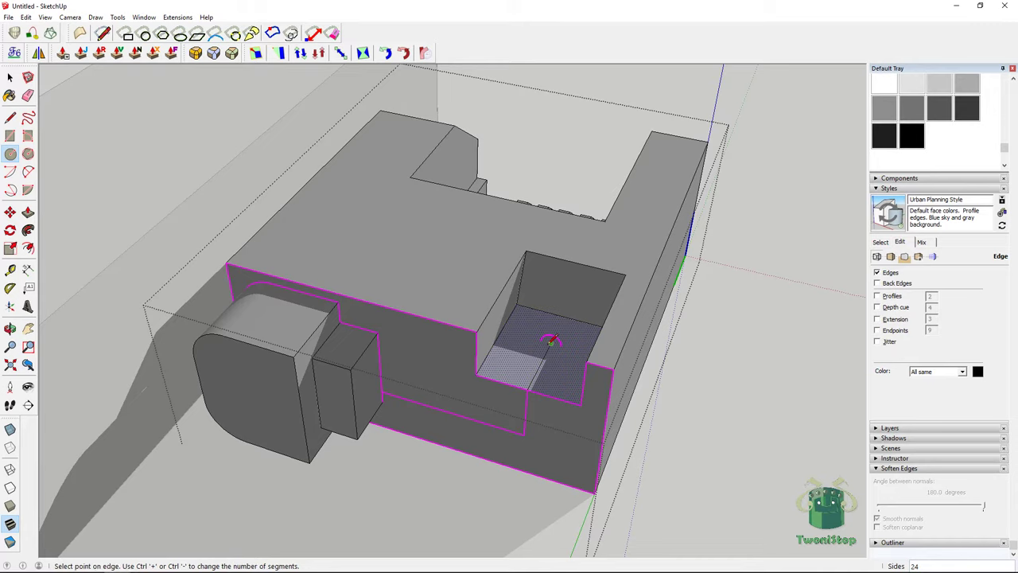
{"action": "scroll", "coordinate": [551, 341], "scroll_direction": "up", "scroll_amount": 6}
{"action": "left_click", "coordinate": [561, 312]}
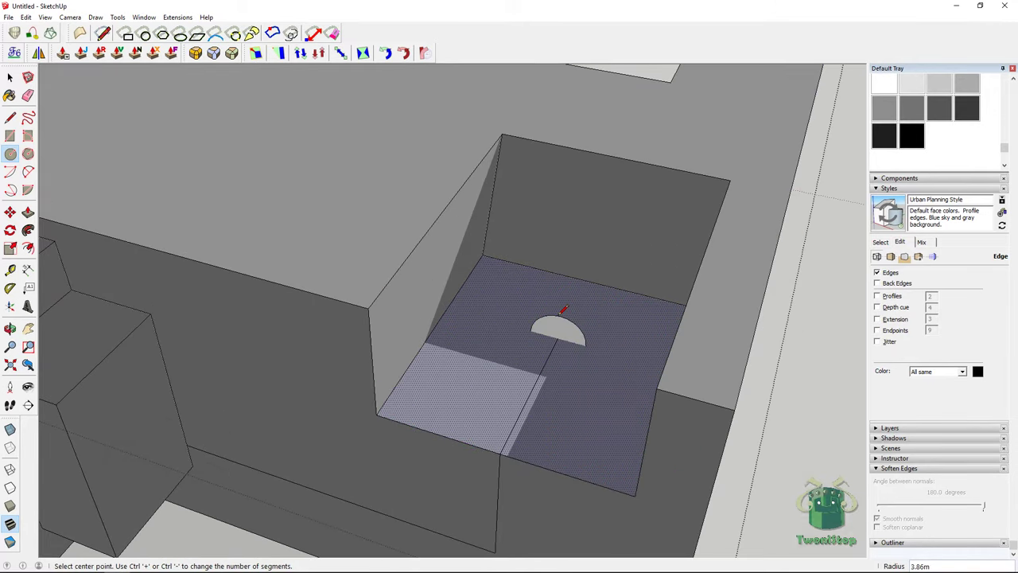
Try to sweep the upright half-circle along the line path with Follow Me, undoing the sweeps
{"action": "left_click", "coordinate": [10, 77]}
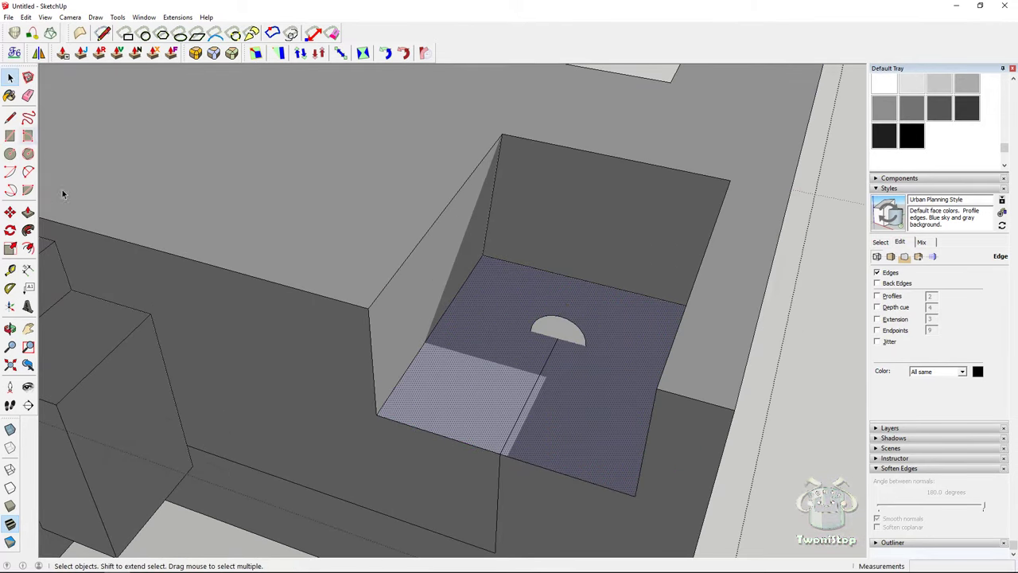
{"action": "left_click", "coordinate": [556, 336]}
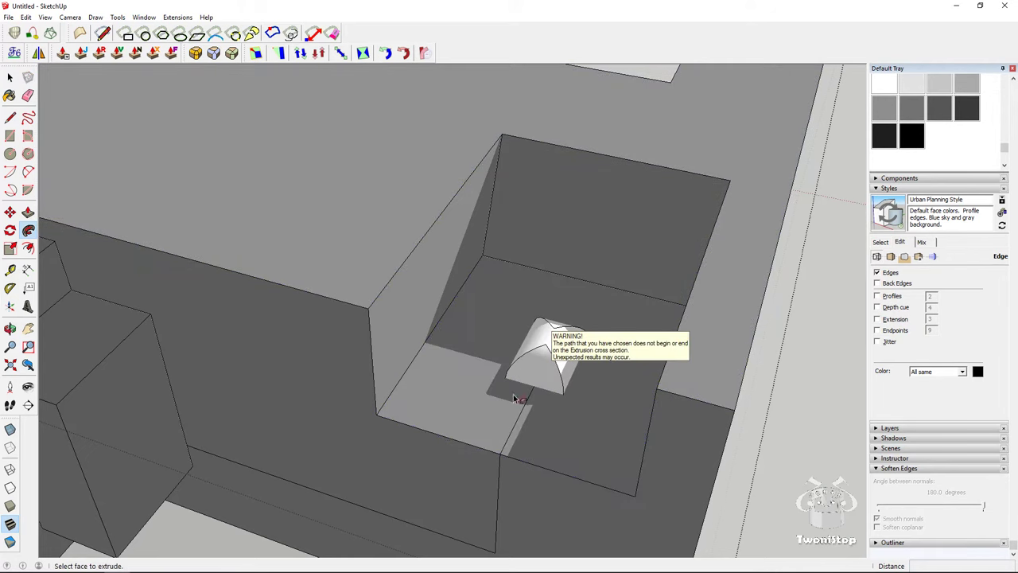
{"action": "key", "text": "ctrl+z"}
{"action": "mouse_move", "coordinate": [554, 335]}
{"action": "left_mouse_down"}
{"action": "mouse_move", "coordinate": [489, 465]}
{"action": "mouse_move", "coordinate": [498, 539]}
{"action": "mouse_move", "coordinate": [479, 484]}
{"action": "mouse_move", "coordinate": [484, 511]}
{"action": "mouse_move", "coordinate": [445, 526]}
{"action": "mouse_move", "coordinate": [342, 491]}
{"action": "left_mouse_up"}
{"action": "scroll", "coordinate": [499, 539], "scroll_direction": "down", "scroll_amount": 5}
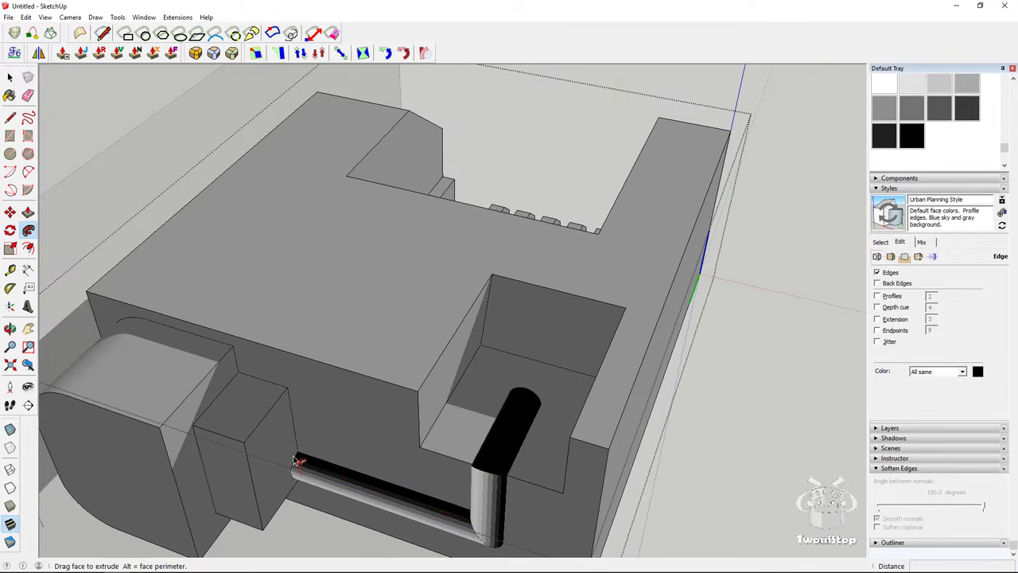
{"action": "left_click_drag", "start_coordinate": [295, 459], "coordinate": [296, 460]}
{"action": "middle_click_drag", "start_coordinate": [425, 465], "coordinate": [373, 370]}
{"action": "scroll", "coordinate": [374, 371], "scroll_direction": "up", "scroll_amount": 3}
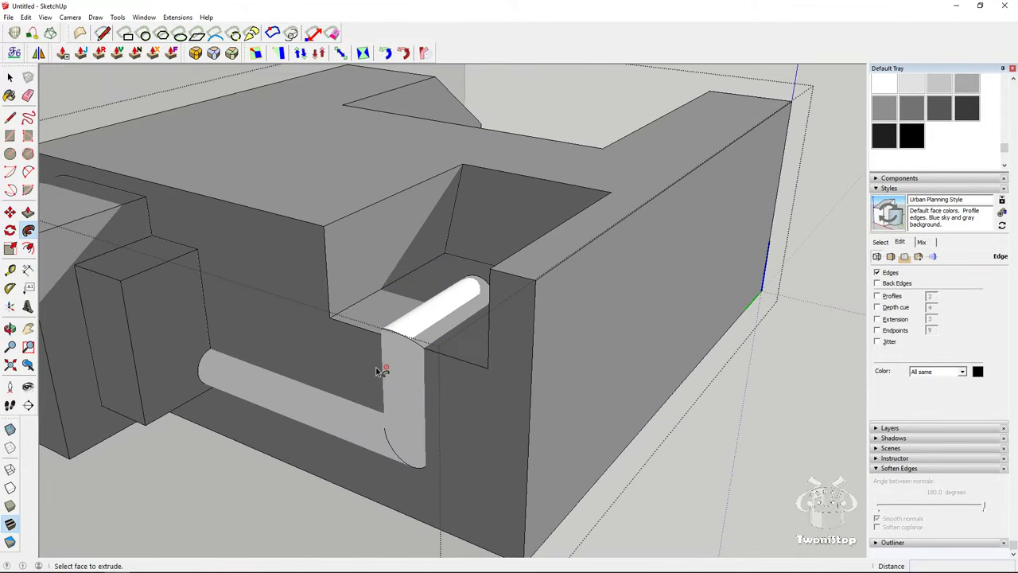
{"action": "key", "text": "ctrl+z"}
Sweep the upright half-circle with Follow Me across the notch floor, down the wall and along it into the small box's side
{"action": "scroll", "coordinate": [398, 346], "scroll_direction": "up", "scroll_amount": 5}
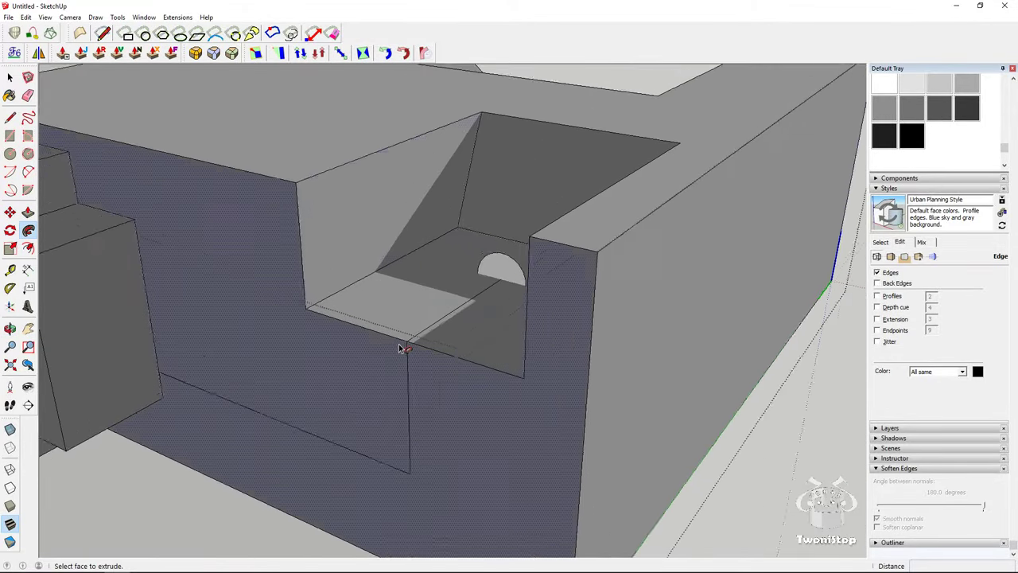
{"action": "scroll", "coordinate": [364, 254], "scroll_direction": "down", "scroll_amount": 2}
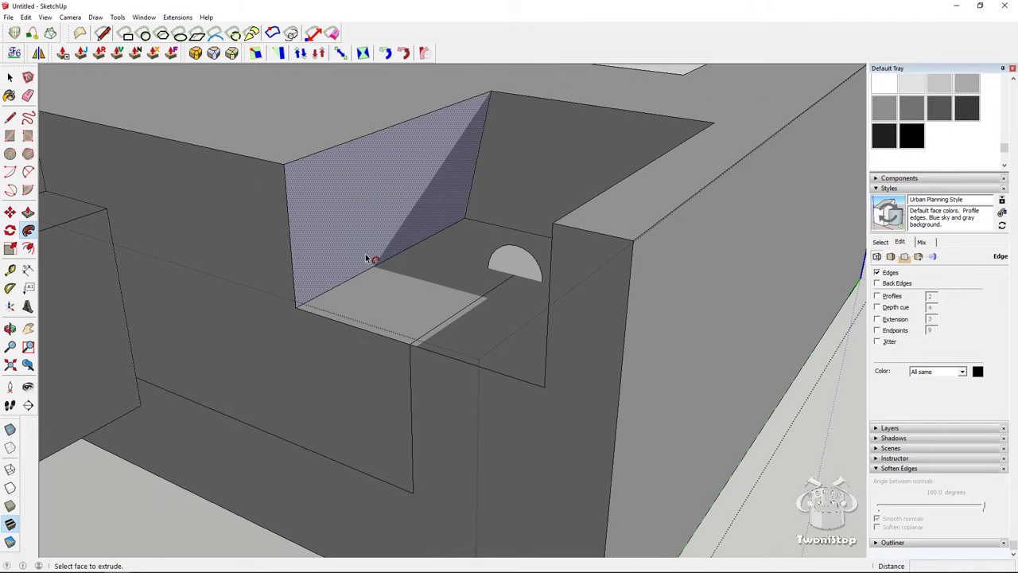
{"action": "mouse_move", "coordinate": [516, 269]}
{"action": "left_mouse_down"}
{"action": "mouse_move", "coordinate": [390, 345]}
{"action": "mouse_move", "coordinate": [419, 320]}
{"action": "mouse_move", "coordinate": [371, 388]}
{"action": "mouse_move", "coordinate": [413, 420]}
{"action": "mouse_move", "coordinate": [416, 488]}
{"action": "mouse_move", "coordinate": [363, 491]}
{"action": "mouse_move", "coordinate": [137, 388]}
{"action": "left_mouse_up"}
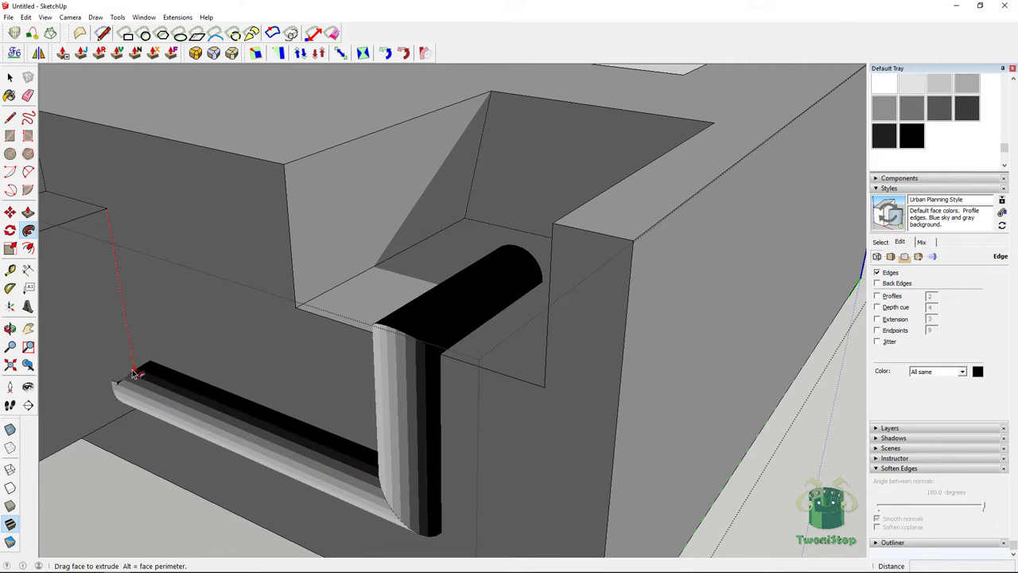
{"action": "middle_click_drag", "start_coordinate": [132, 392], "coordinate": [248, 350]}
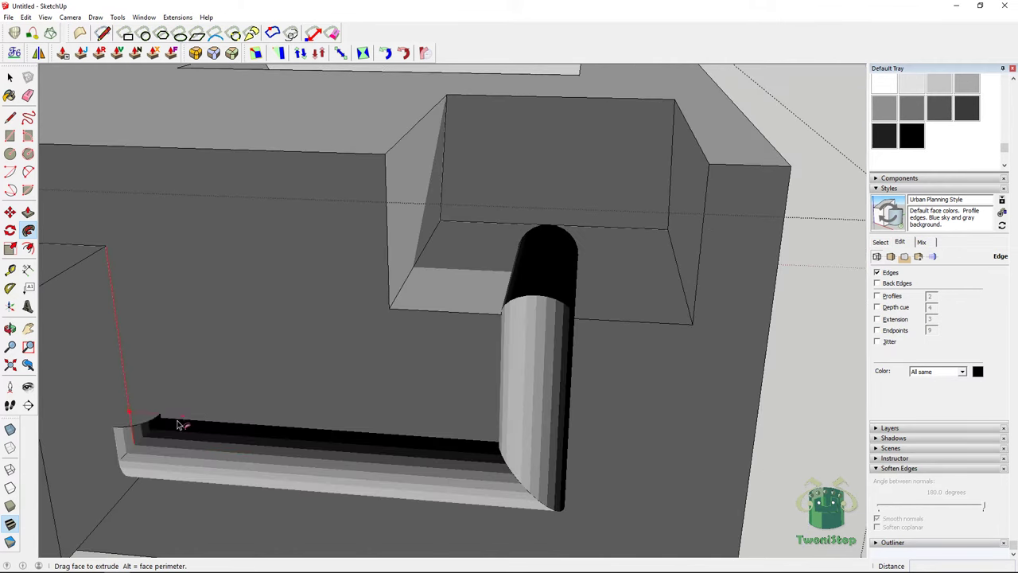
{"action": "left_click_drag", "start_coordinate": [133, 451], "coordinate": [133, 451]}
{"action": "middle_click_drag", "start_coordinate": [298, 332], "coordinate": [202, 140]}
{"action": "left_click", "coordinate": [9, 77]}
{"action": "middle_click_drag", "start_coordinate": [600, 295], "coordinate": [374, 432]}
{"action": "double_click", "coordinate": [456, 386]}
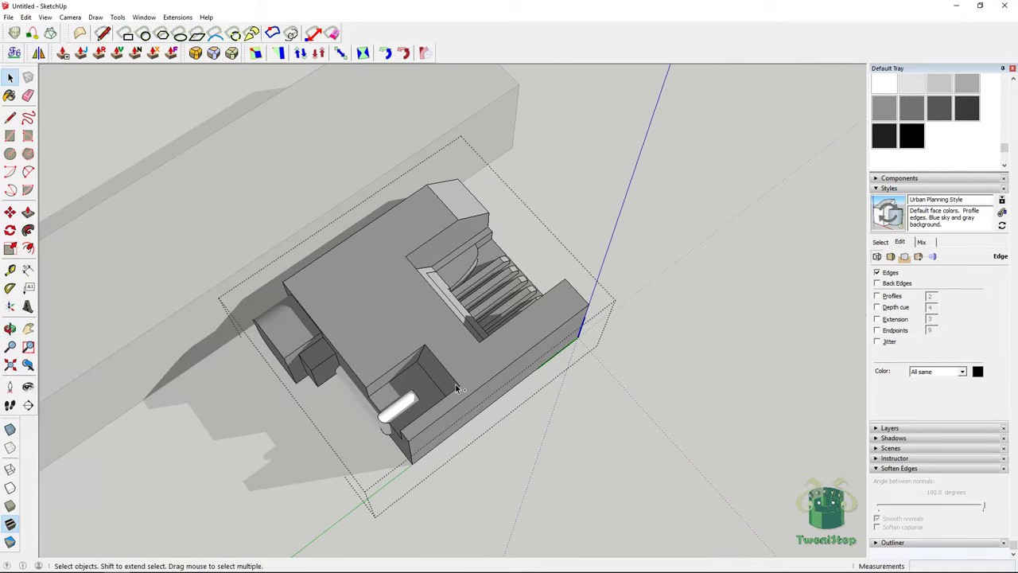
Undo the half-circle pipe sweep on the block's notch and leave the block's component
{"action": "key", "text": "ctrl+z"}
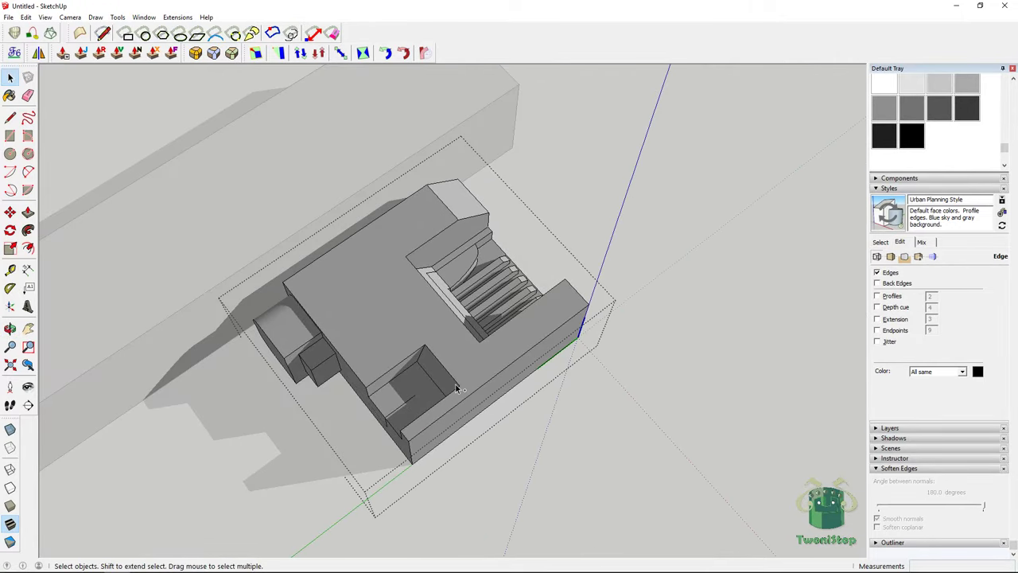
{"action": "middle_click_drag", "start_coordinate": [504, 366], "coordinate": [400, 238]}
{"action": "scroll", "coordinate": [495, 177], "scroll_direction": "down", "scroll_amount": 4}
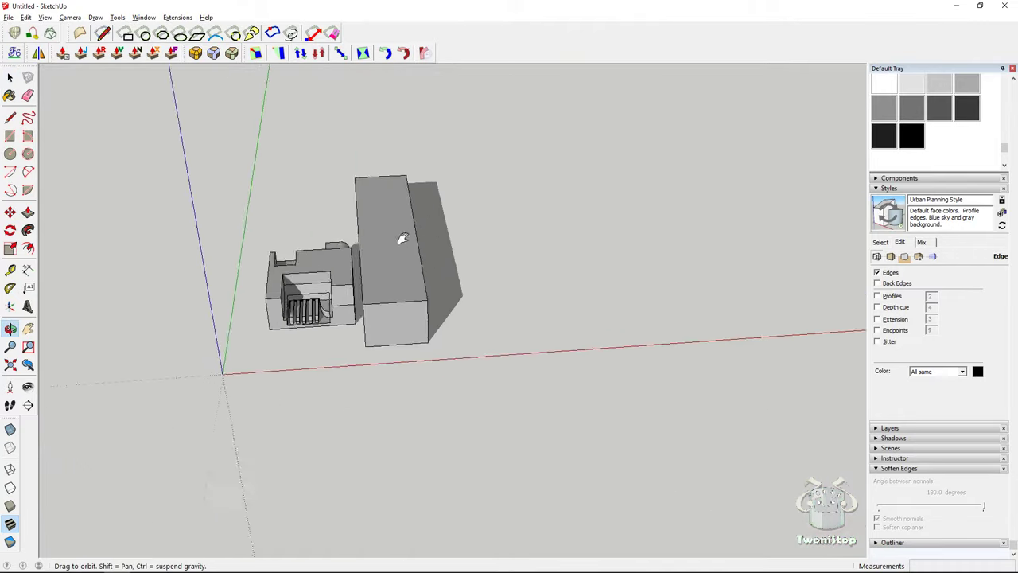
{"action": "scroll", "coordinate": [420, 282], "scroll_direction": "up", "scroll_amount": 2}
{"action": "scroll", "coordinate": [421, 281], "scroll_direction": "down", "scroll_amount": 2}
{"action": "middle_click_drag", "start_coordinate": [348, 278], "coordinate": [293, 326]}
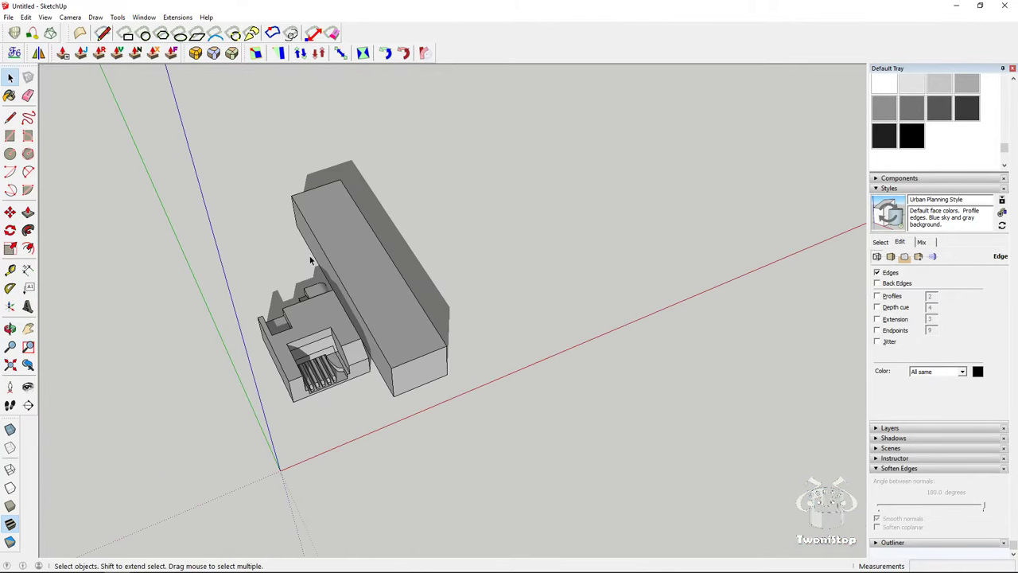
Copy the detailed block about 247 m along the red axis to the other side of the long plain box
{"action": "left_click_drag", "start_coordinate": [229, 167], "coordinate": [487, 445]}
{"action": "left_click", "coordinate": [487, 444]}
{"action": "left_click", "coordinate": [310, 338]}
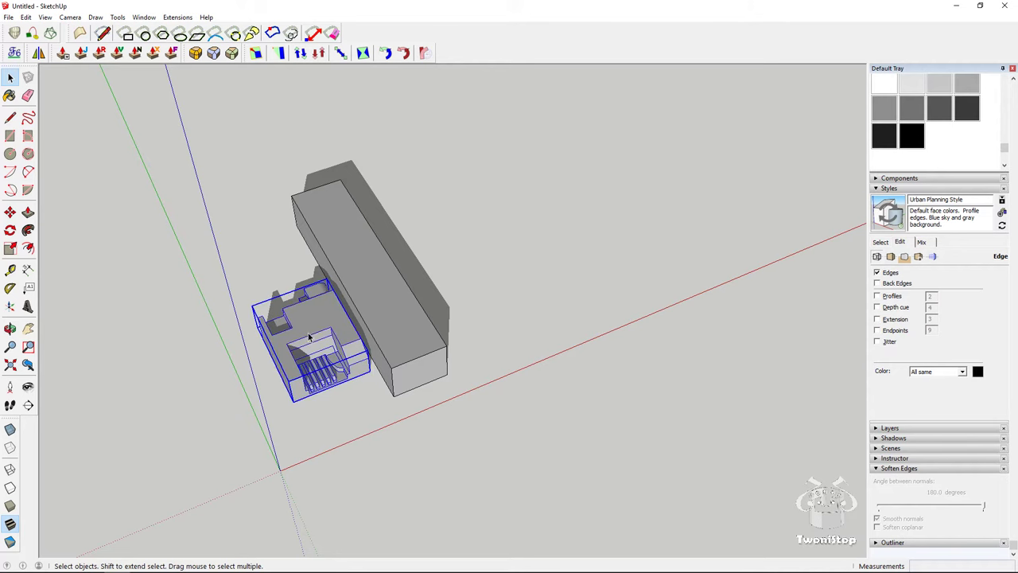
{"action": "left_click", "coordinate": [375, 304]}
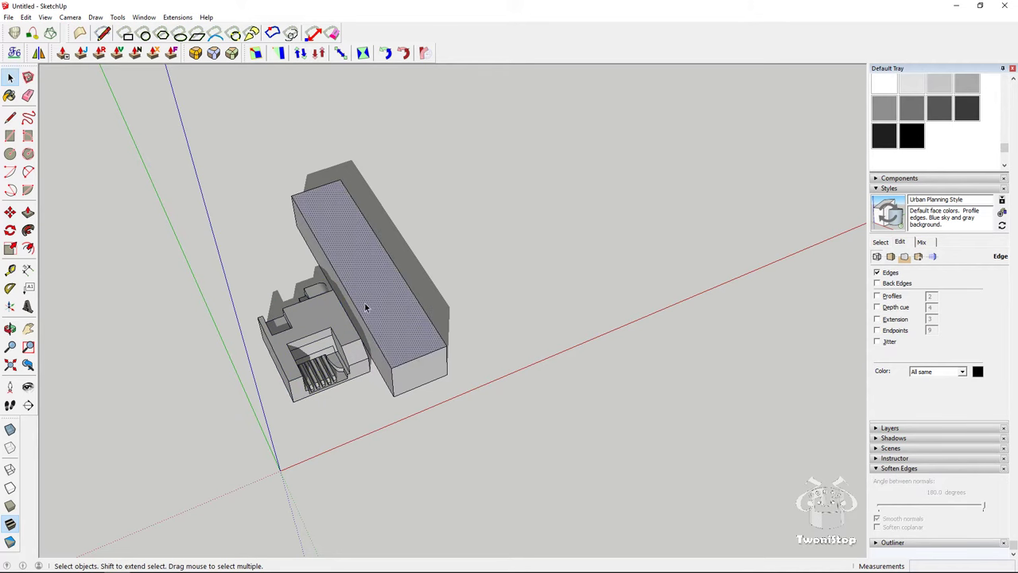
{"action": "left_click", "coordinate": [322, 325]}
{"action": "scroll", "coordinate": [322, 326], "scroll_direction": "up", "scroll_amount": 3}
{"action": "left_click", "coordinate": [9, 212]}
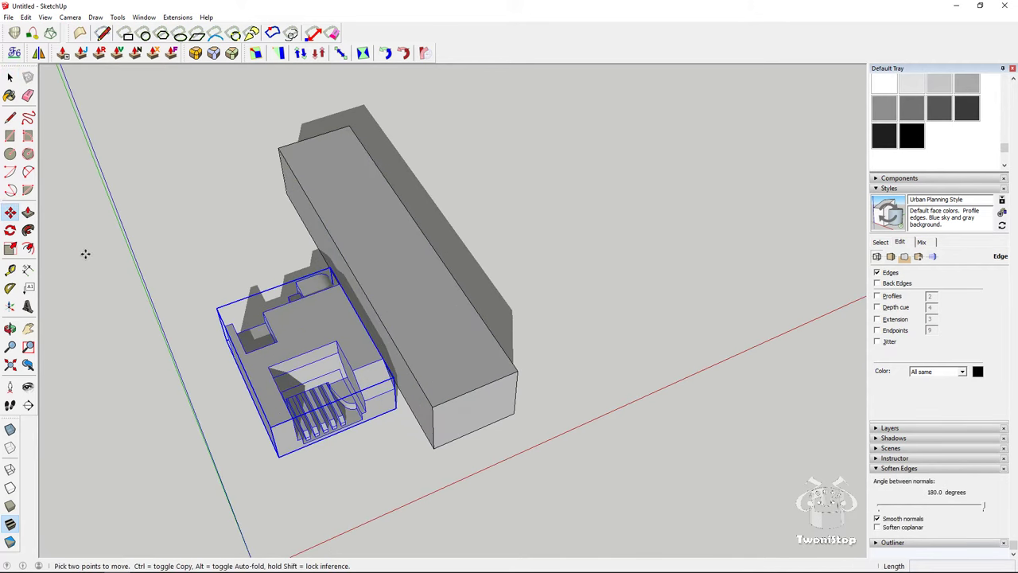
{"action": "left_click", "coordinate": [326, 349]}
{"action": "key", "text": "ctrl"}
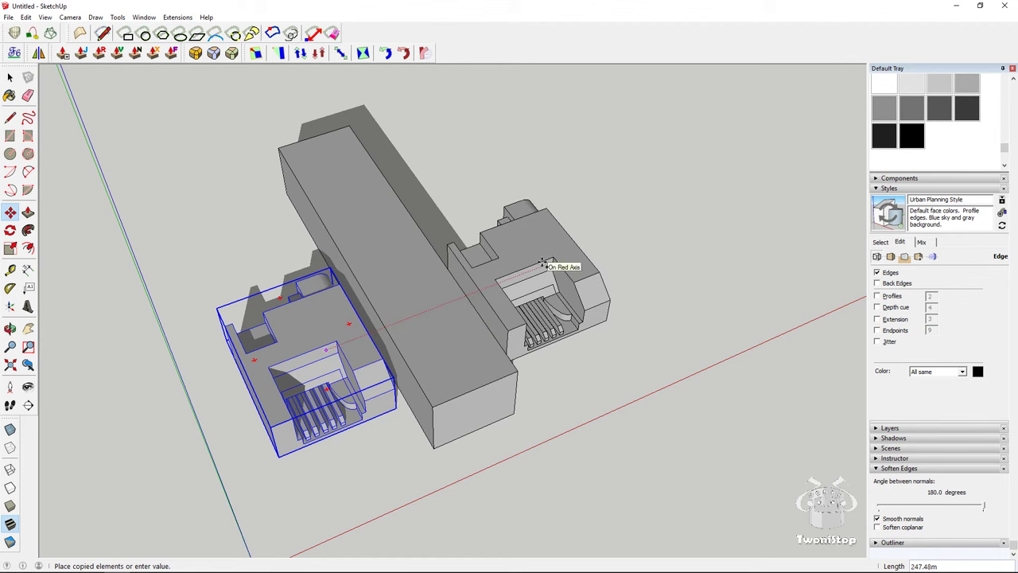
{"action": "left_click", "coordinate": [543, 263]}
{"action": "middle_click_drag", "start_coordinate": [543, 262], "coordinate": [558, 280]}
Flip the copied block along the component's red axis so it mirrors the original
{"action": "right_click", "coordinate": [557, 280]}
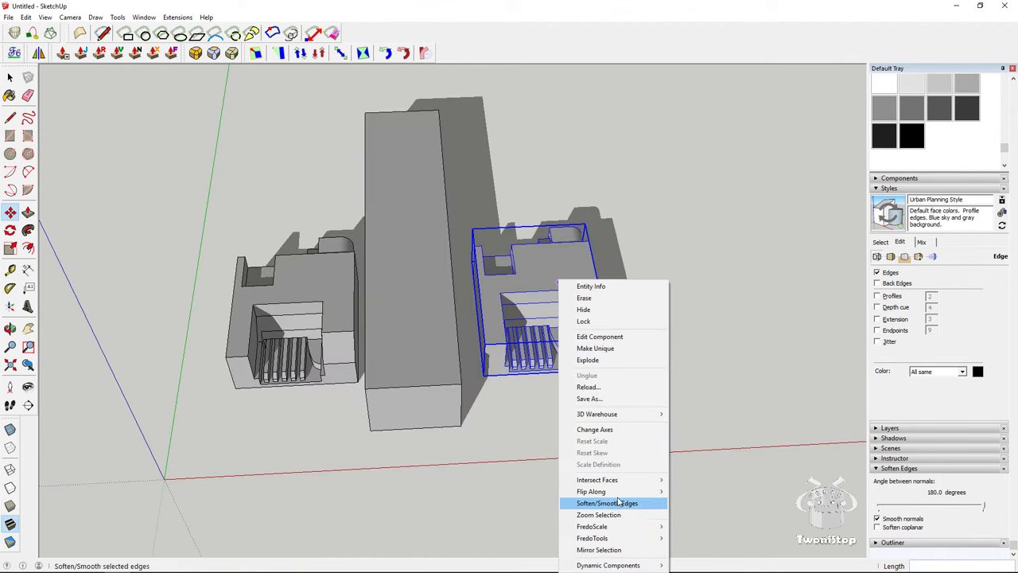
{"action": "mouse_move", "coordinate": [619, 492]}
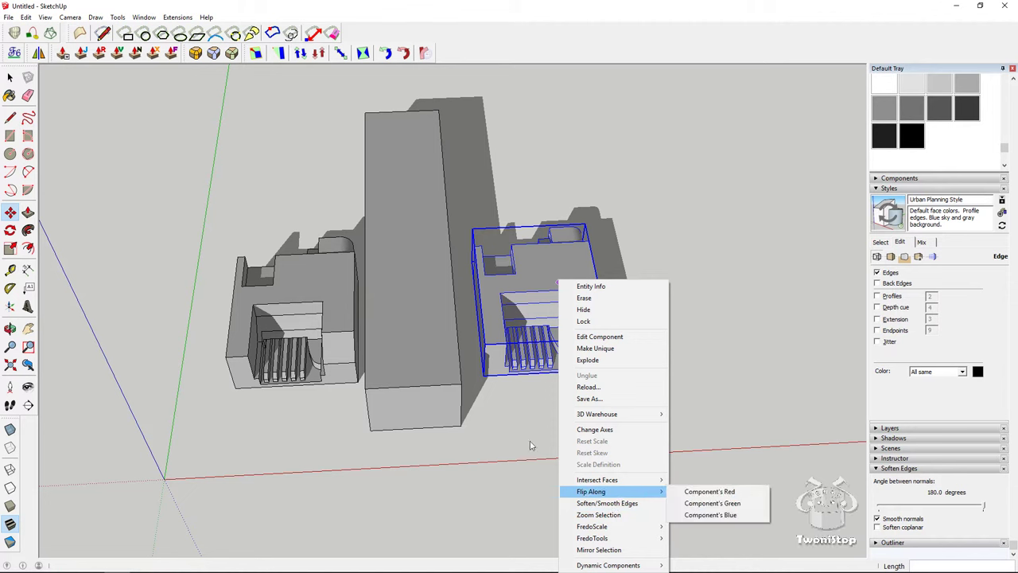
{"action": "left_click", "coordinate": [705, 491]}
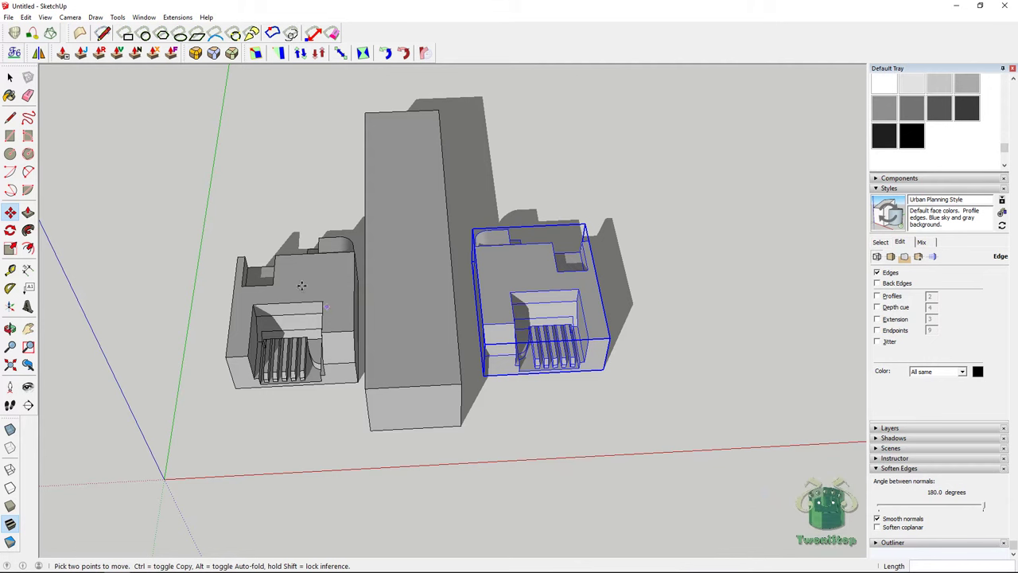
{"action": "left_click", "coordinate": [11, 77]}
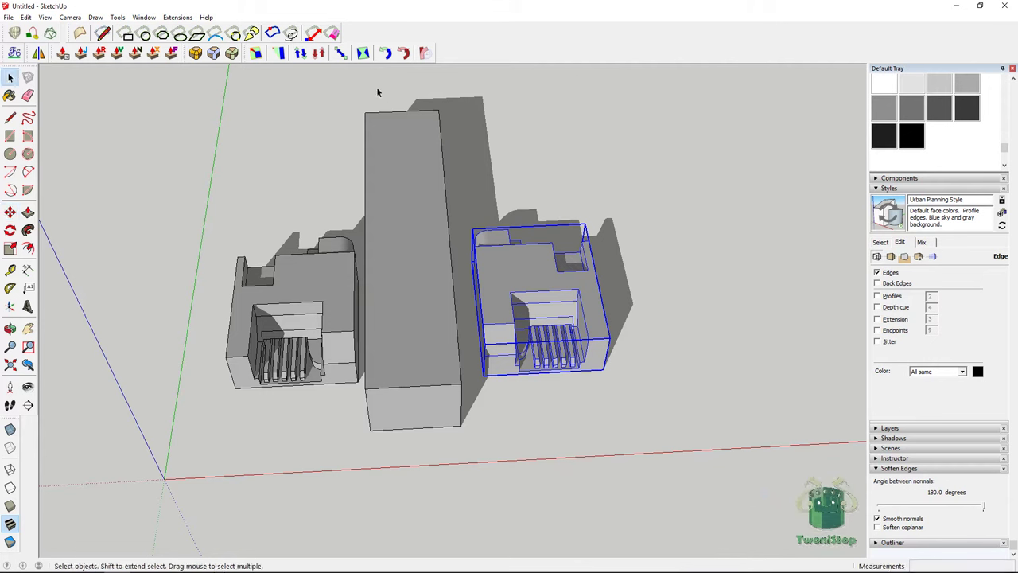
{"action": "left_click", "coordinate": [536, 147]}
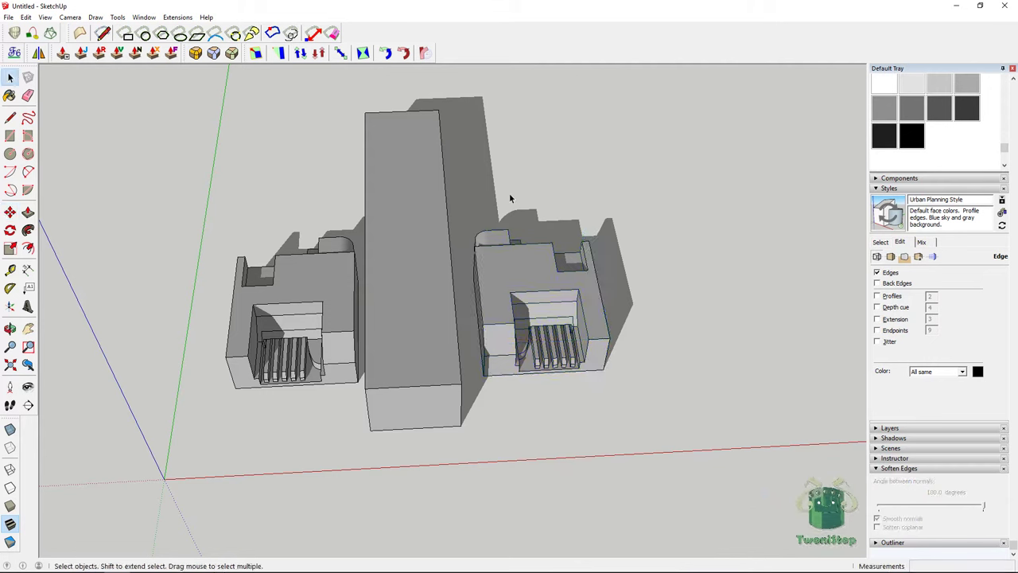
Open the original block's component for editing and draw a four-sided outline of lines rising from its top face
{"action": "middle_click_drag", "start_coordinate": [469, 276], "coordinate": [342, 342]}
{"action": "scroll", "coordinate": [326, 364], "scroll_direction": "up", "scroll_amount": 3}
{"action": "left_click", "coordinate": [252, 299]}
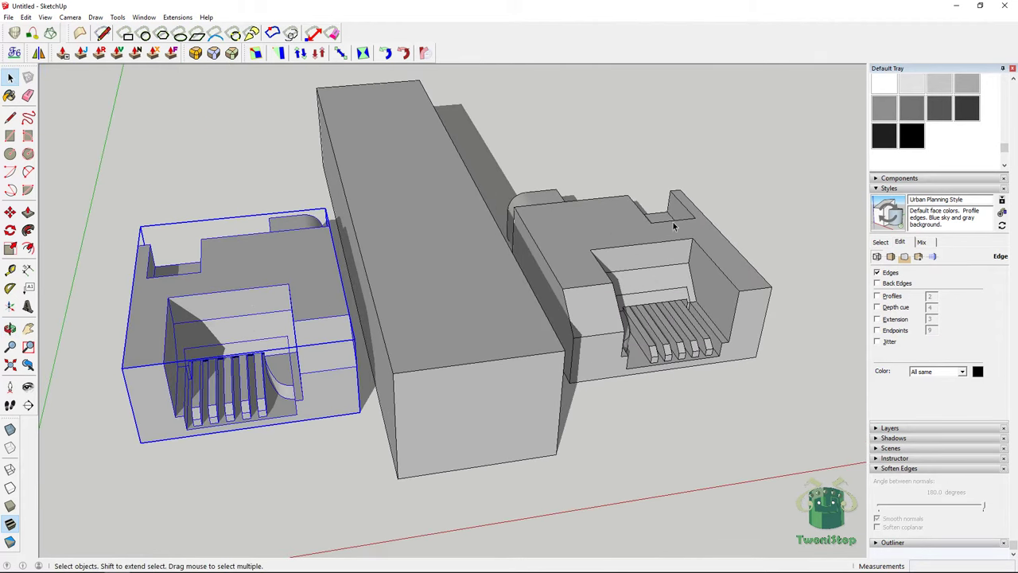
{"action": "left_click", "coordinate": [673, 222]}
{"action": "left_click", "coordinate": [294, 274]}
{"action": "left_click", "coordinate": [659, 213]}
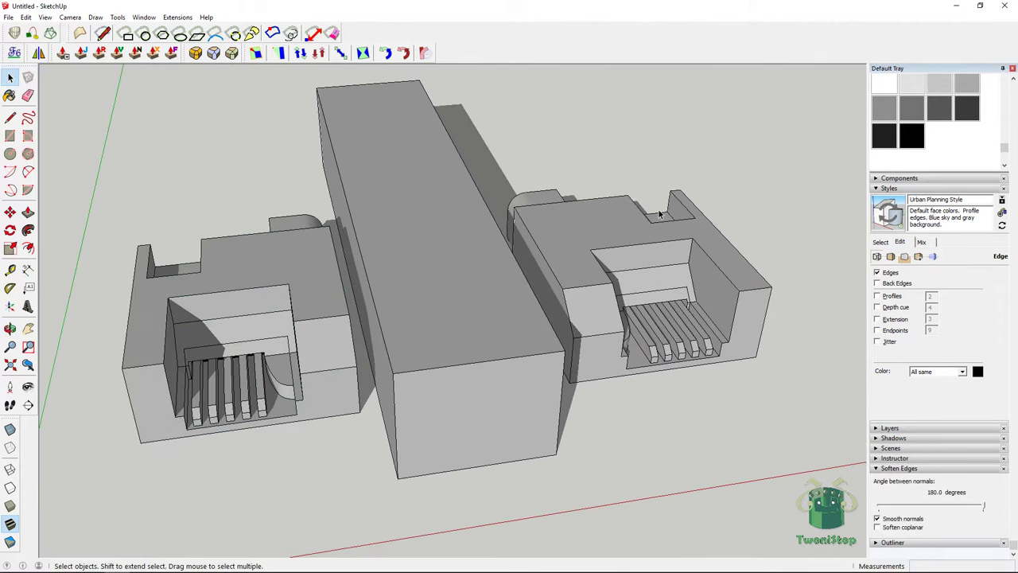
{"action": "double_click", "coordinate": [286, 257]}
{"action": "left_click", "coordinate": [10, 118]}
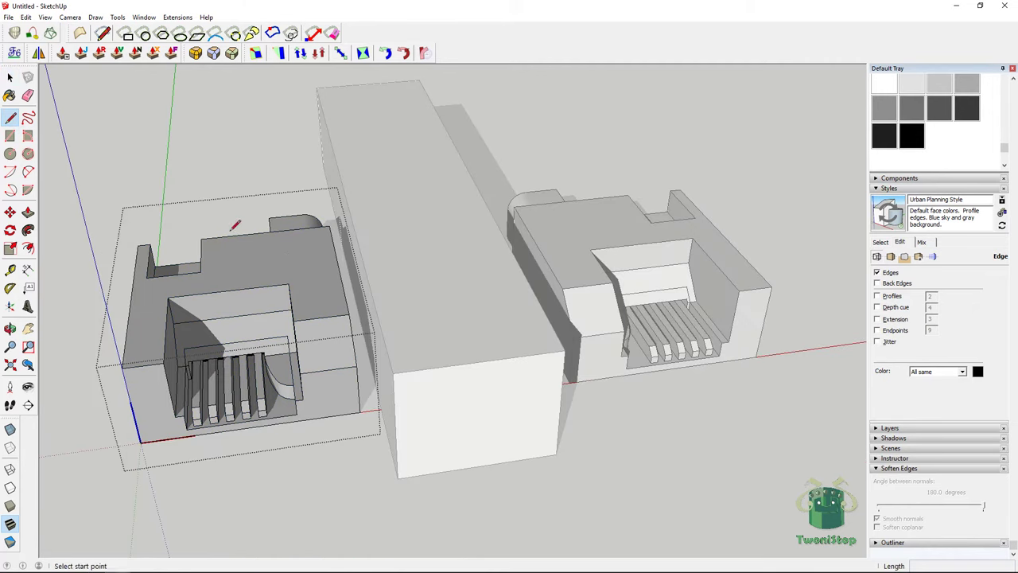
{"action": "left_click", "coordinate": [230, 255]}
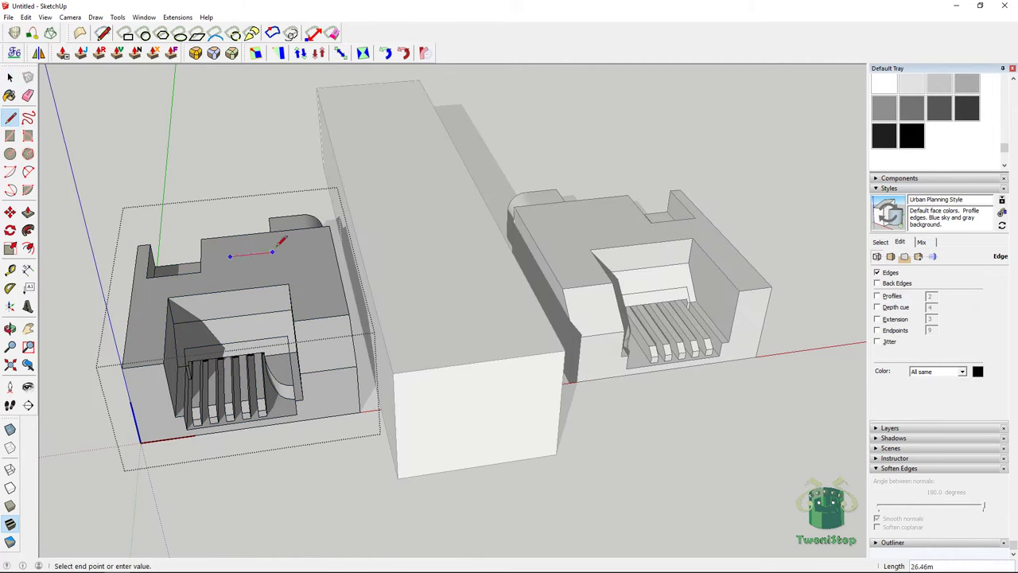
{"action": "left_click", "coordinate": [289, 166]}
{"action": "left_click", "coordinate": [219, 183]}
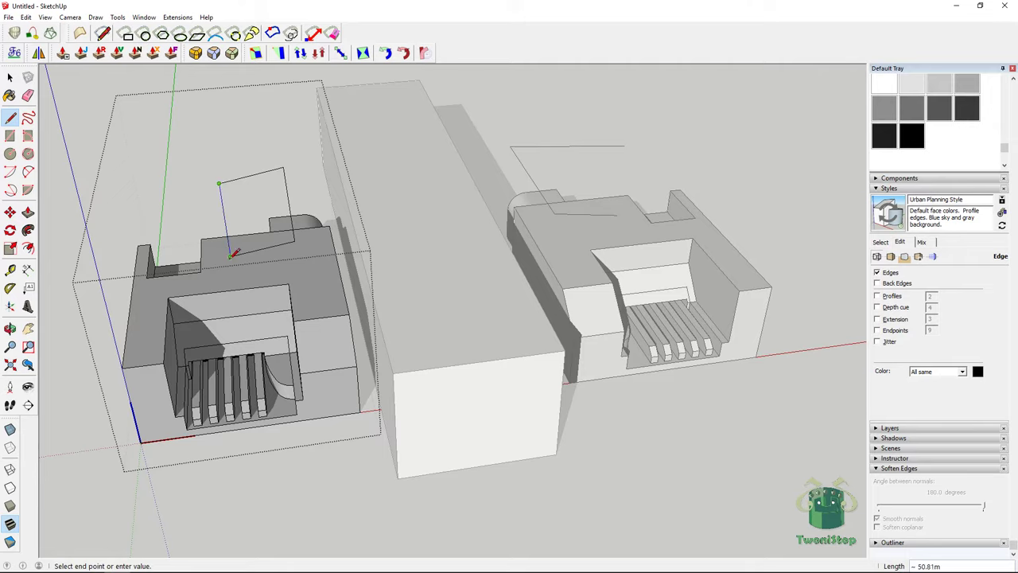
{"action": "left_click", "coordinate": [230, 255]}
{"action": "left_click", "coordinate": [10, 77]}
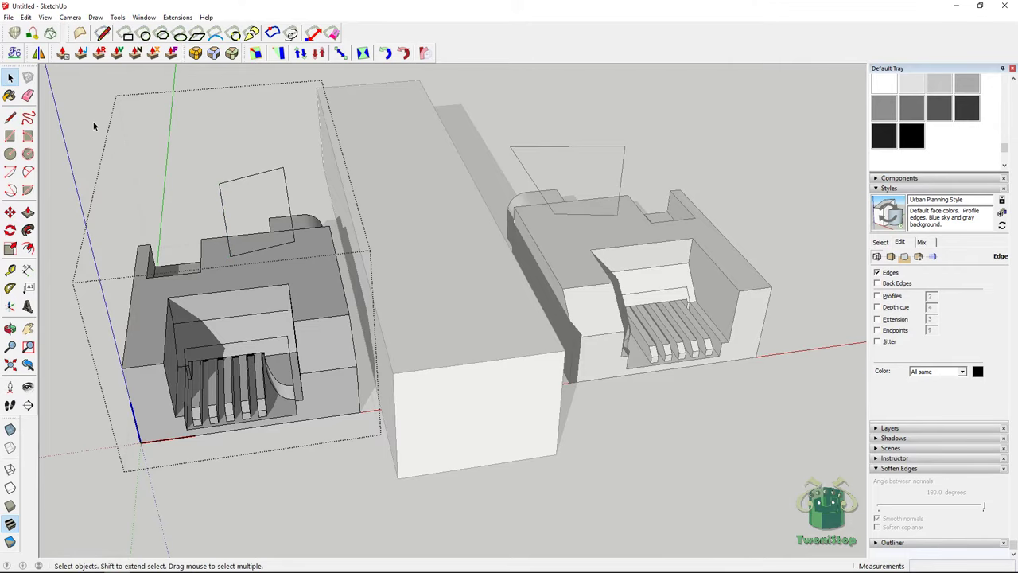
Undo the outline lines drawn above the original block and leave the component
{"action": "middle_click_drag", "start_coordinate": [93, 122], "coordinate": [422, 168]}
{"action": "double_click", "coordinate": [423, 169]}
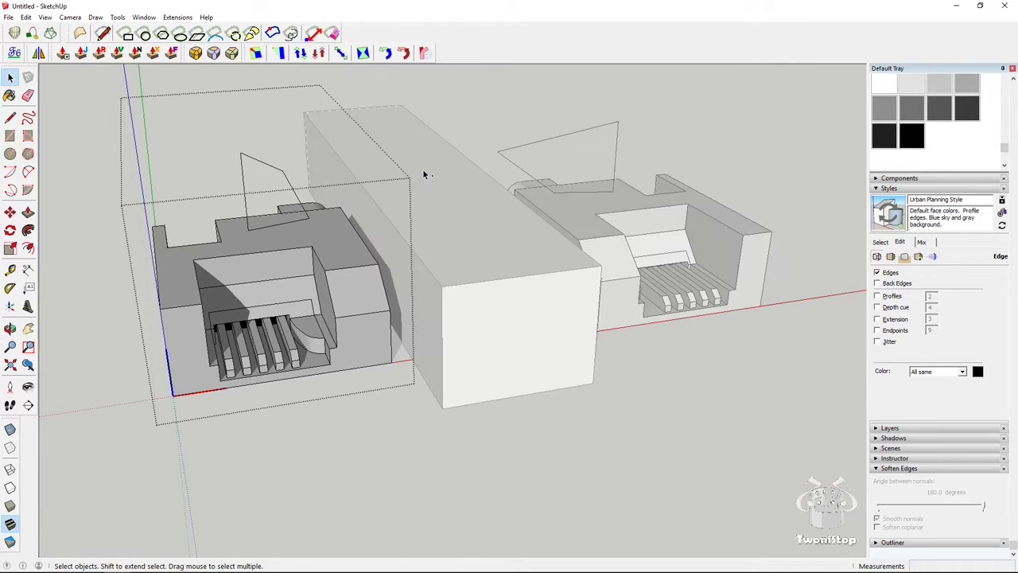
{"action": "key", "text": "ctrl+z"}
{"action": "key", "text": "ctrl+z"}
{"action": "key", "text": "ctrl+z"}
{"action": "key", "text": "ctrl+z"}
{"action": "left_click", "coordinate": [554, 191]}
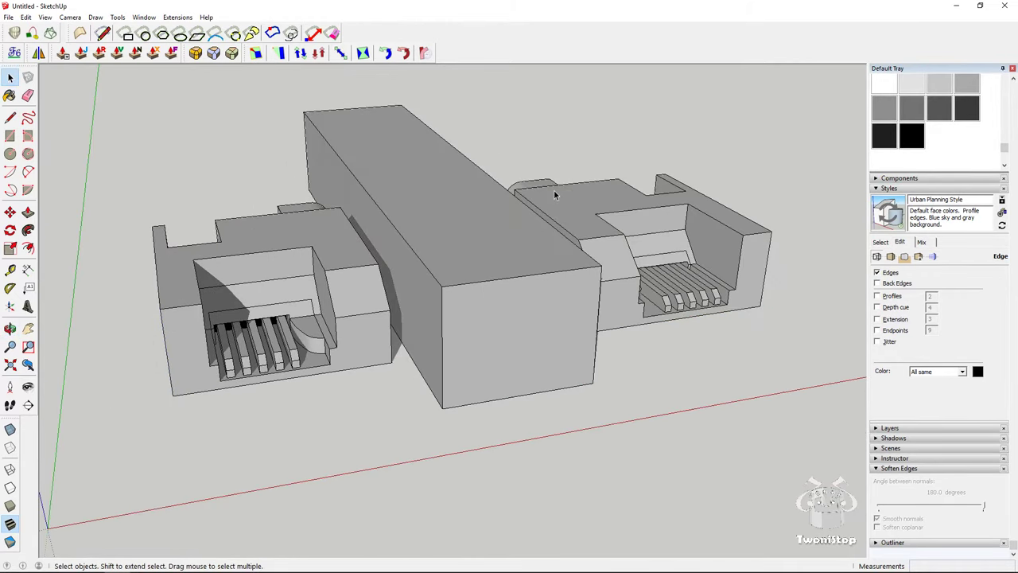
{"action": "right_click", "coordinate": [554, 194]}
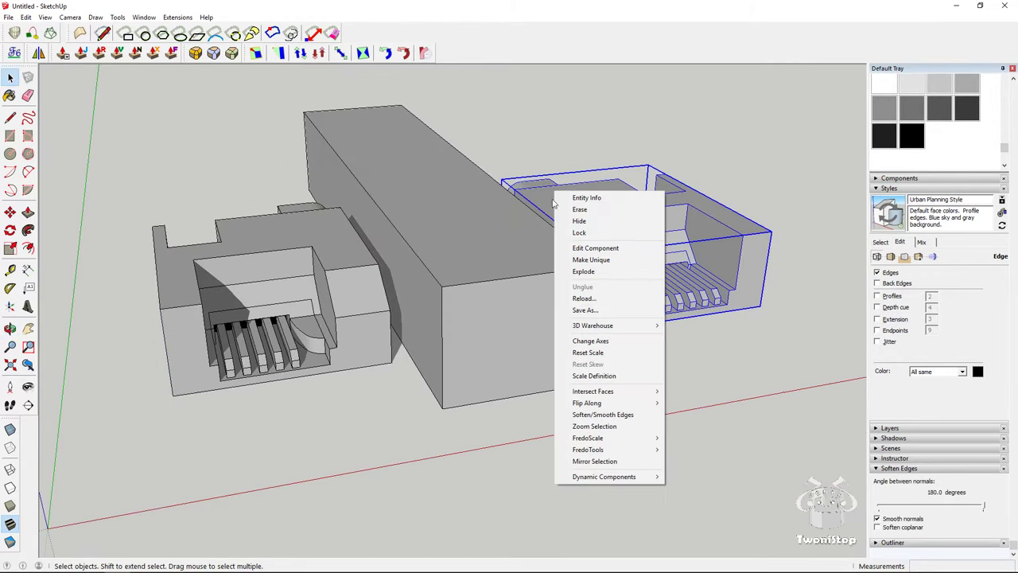
{"action": "left_click", "coordinate": [501, 127]}
{"action": "left_click", "coordinate": [496, 132]}
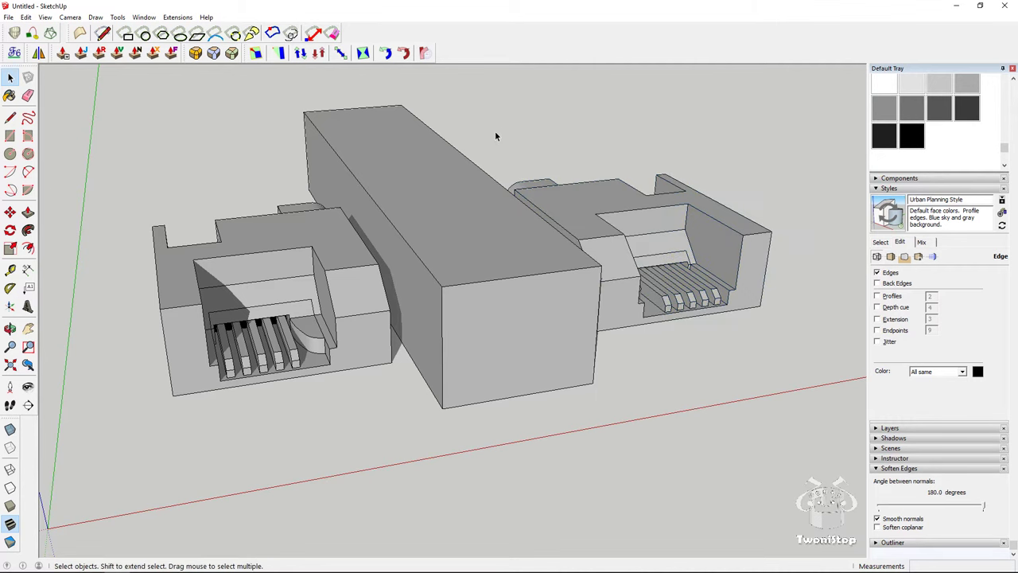
Try to scale the mirrored copy uniformly by about 1.82 from its upper far corner, and undo the scaling
{"action": "middle_click_drag", "start_coordinate": [501, 191], "coordinate": [226, 244]}
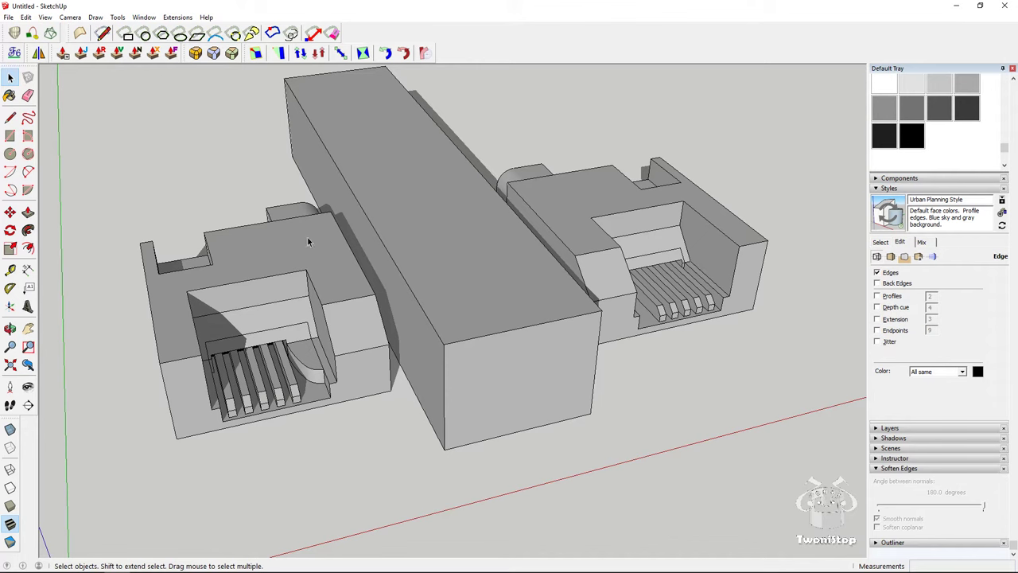
{"action": "left_click", "coordinate": [267, 247]}
{"action": "left_click", "coordinate": [594, 209]}
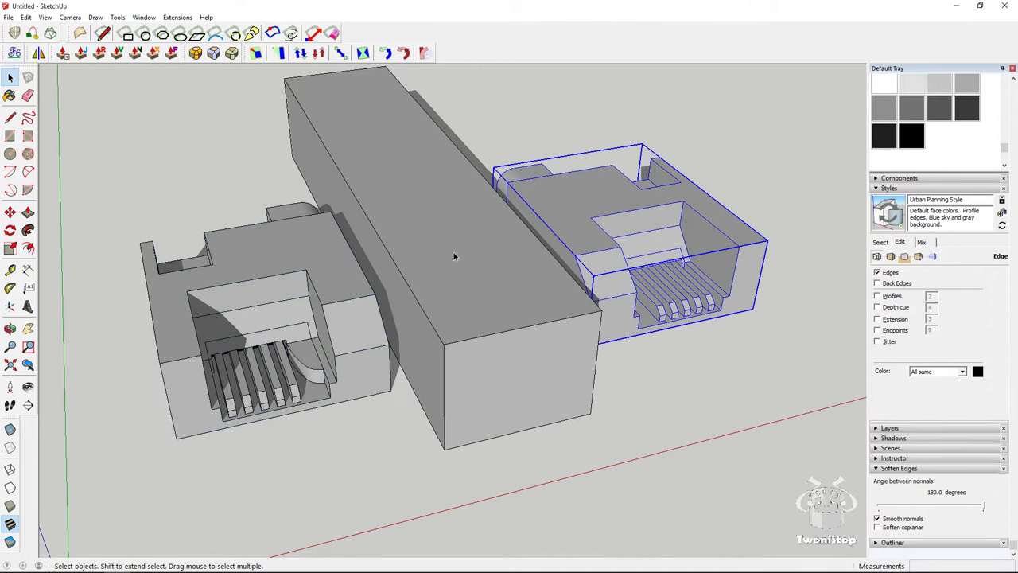
{"action": "left_click", "coordinate": [11, 248]}
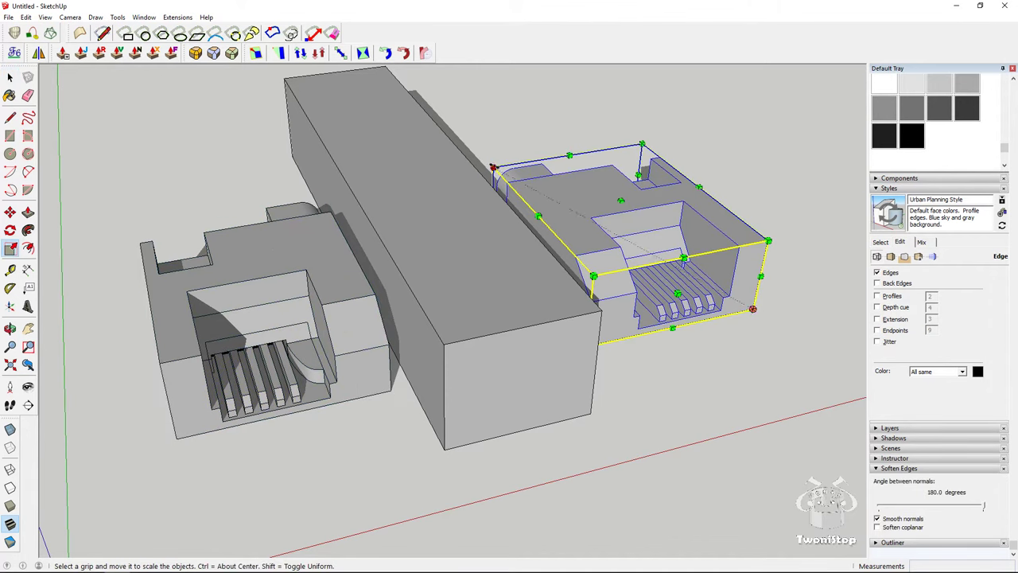
{"action": "left_click_drag", "start_coordinate": [493, 167], "coordinate": [292, 115]}
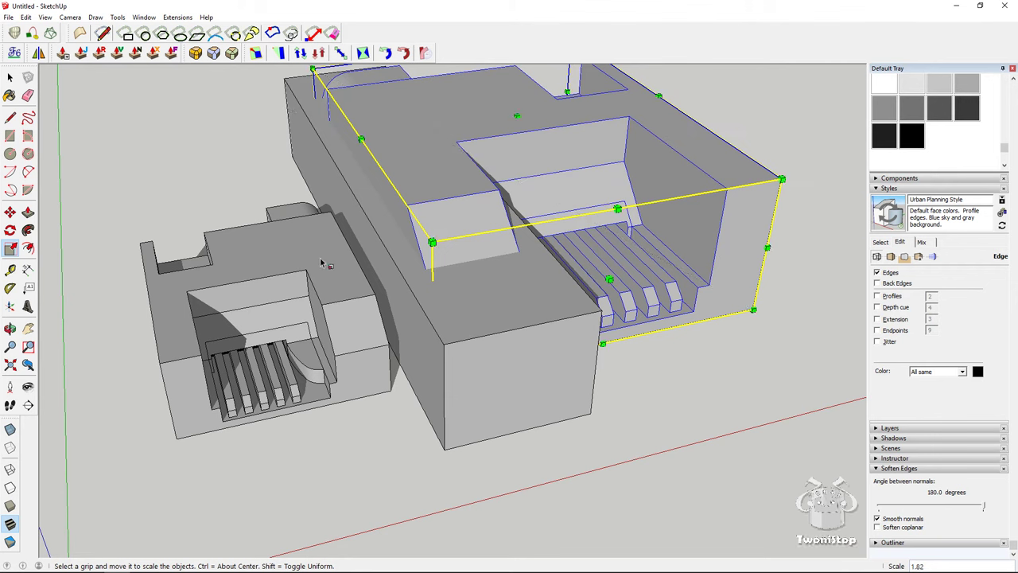
{"action": "key", "text": "ctrl+z"}
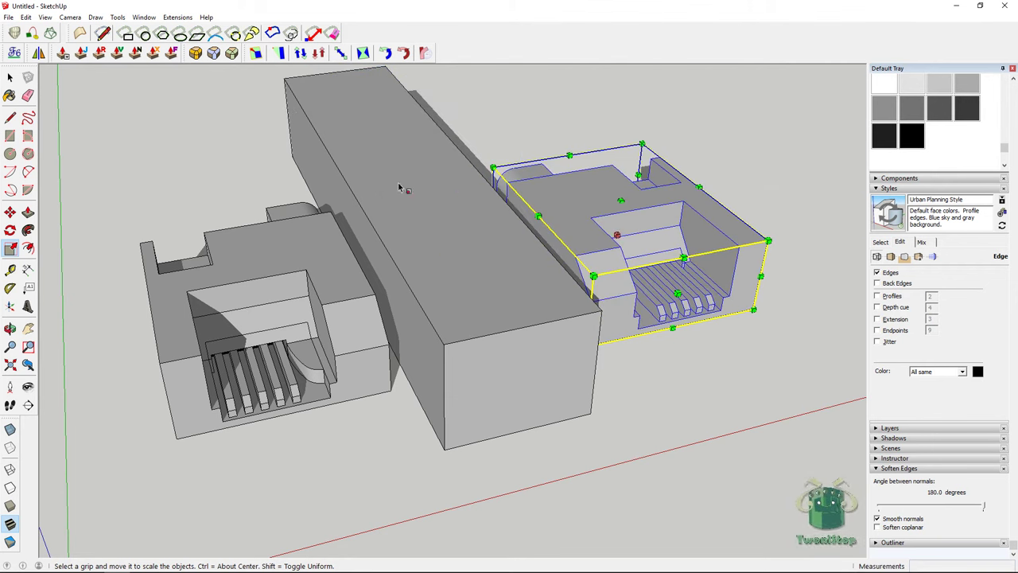
{"action": "left_click", "coordinate": [11, 77]}
{"action": "left_click", "coordinate": [179, 155]}
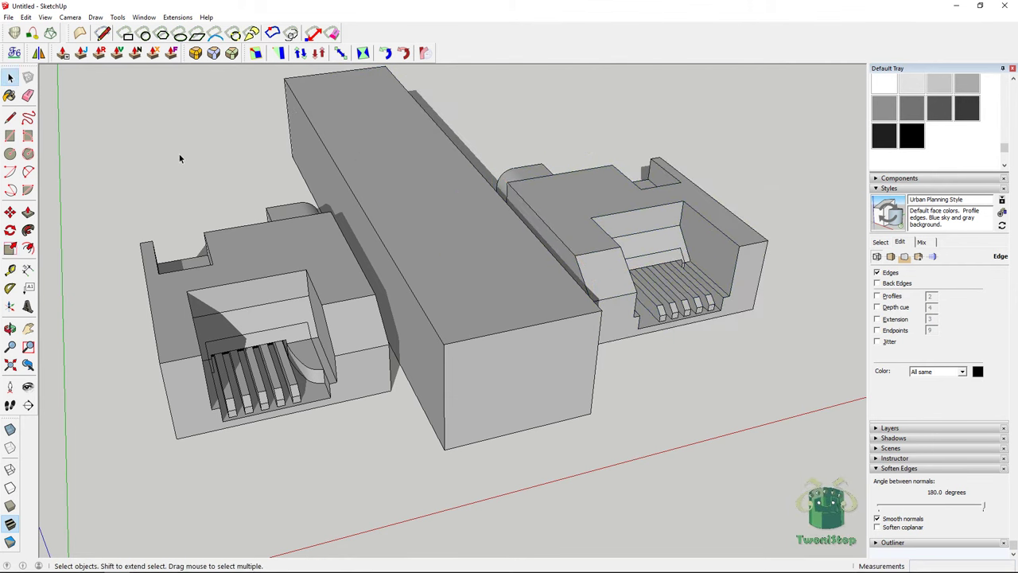
Rotate the original block a quarter turn about the green axis so it stands on its side
{"action": "middle_click_drag", "start_coordinate": [179, 155], "coordinate": [331, 253]}
{"action": "scroll", "coordinate": [190, 228], "scroll_direction": "down", "scroll_amount": 3}
{"action": "left_click", "coordinate": [329, 247]}
{"action": "scroll", "coordinate": [318, 247], "scroll_direction": "up", "scroll_amount": 3}
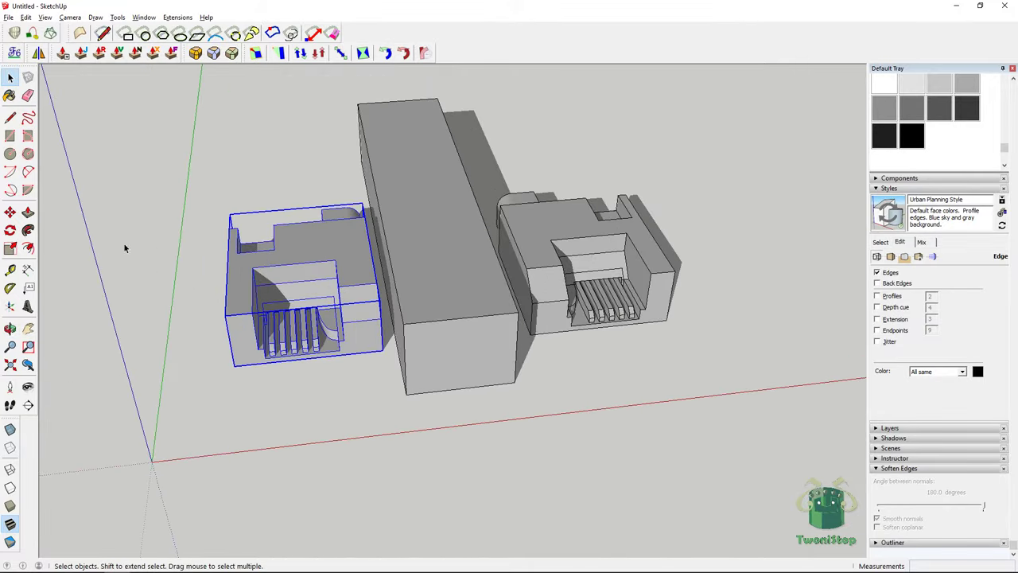
{"action": "left_click", "coordinate": [10, 230]}
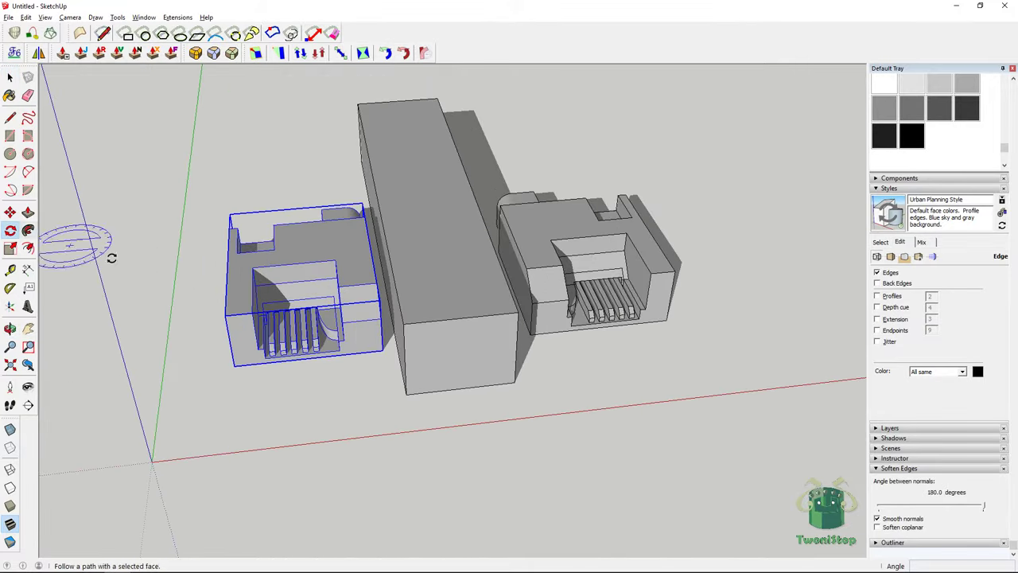
{"action": "left_click", "coordinate": [360, 331]}
{"action": "left_click", "coordinate": [158, 337]}
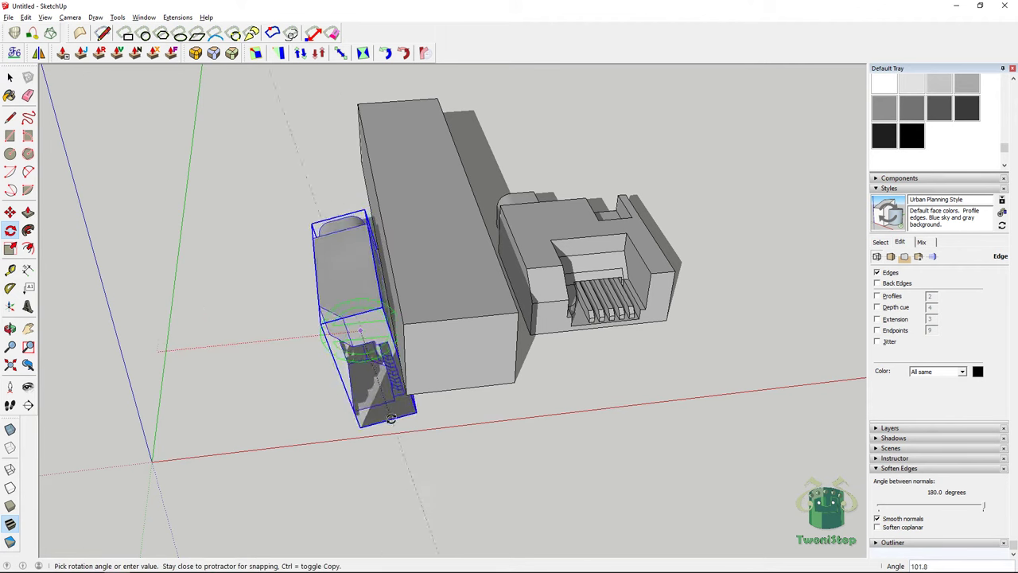
{"action": "left_click", "coordinate": [361, 444]}
Move the upright block about 58 m along the green axis beside the long box and raise it vertically
{"action": "middle_click_drag", "start_coordinate": [362, 444], "coordinate": [557, 295]}
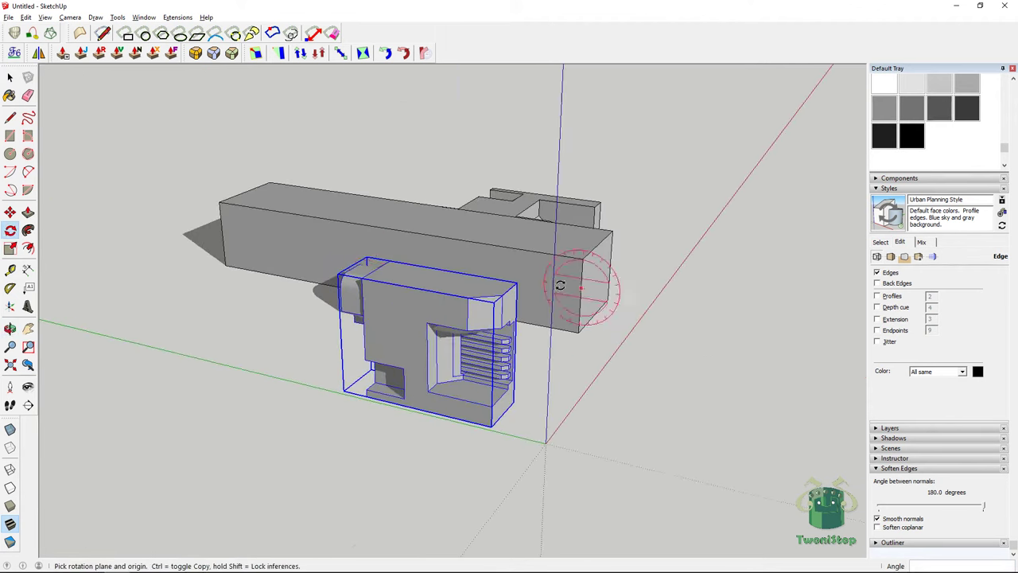
{"action": "left_click", "coordinate": [9, 212]}
{"action": "left_click", "coordinate": [424, 305]}
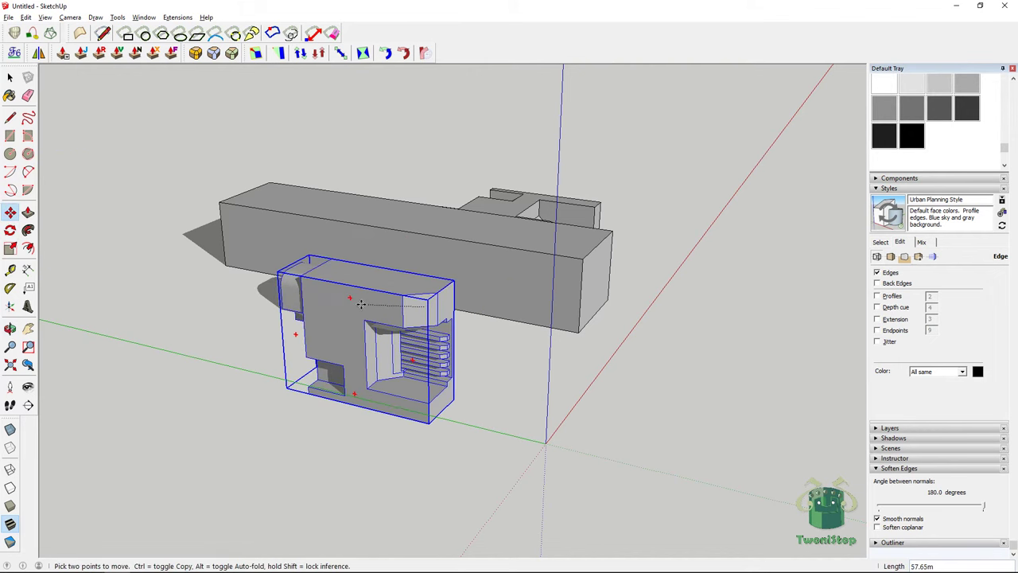
{"action": "left_click", "coordinate": [351, 283]}
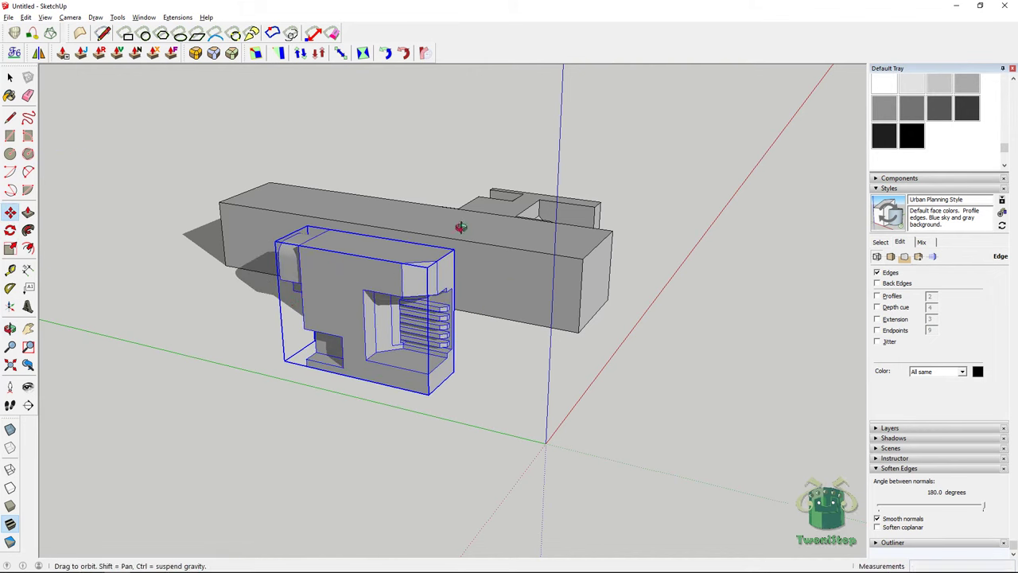
Delete the mirrored copy on the far side of the long box
{"action": "middle_click_drag", "start_coordinate": [462, 227], "coordinate": [286, 238]}
{"action": "left_click", "coordinate": [10, 77]}
{"action": "left_click", "coordinate": [238, 135]}
{"action": "left_click", "coordinate": [631, 235]}
{"action": "key", "text": "Delete"}
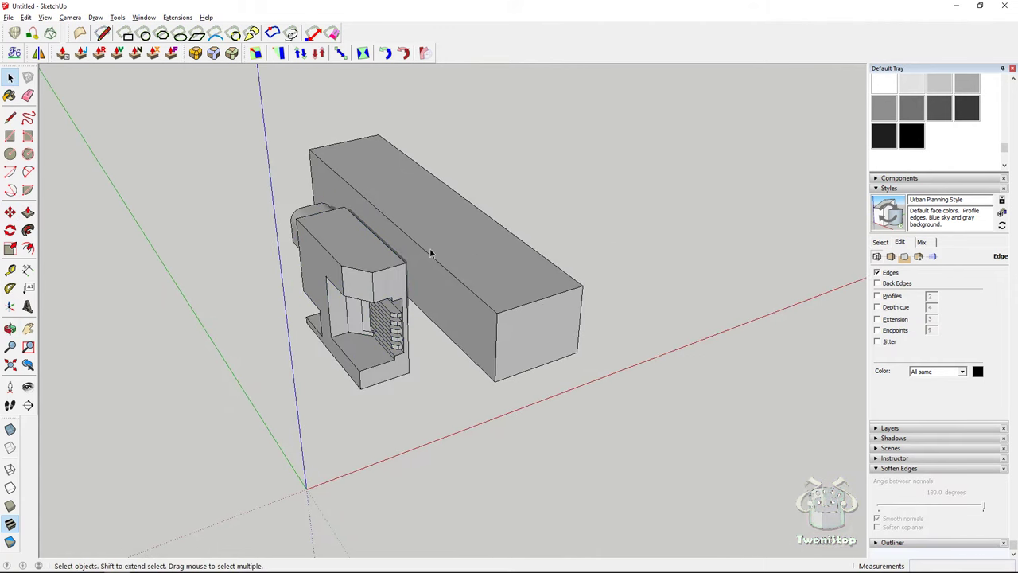
Select the upright block together with the whole long box and raise both vertically above the ground
{"action": "left_click", "coordinate": [406, 269]}
{"action": "middle_click_drag", "start_coordinate": [408, 269], "coordinate": [619, 267]}
{"action": "left_click", "coordinate": [619, 267]}
{"action": "scroll", "coordinate": [401, 389], "scroll_direction": "up", "scroll_amount": 3}
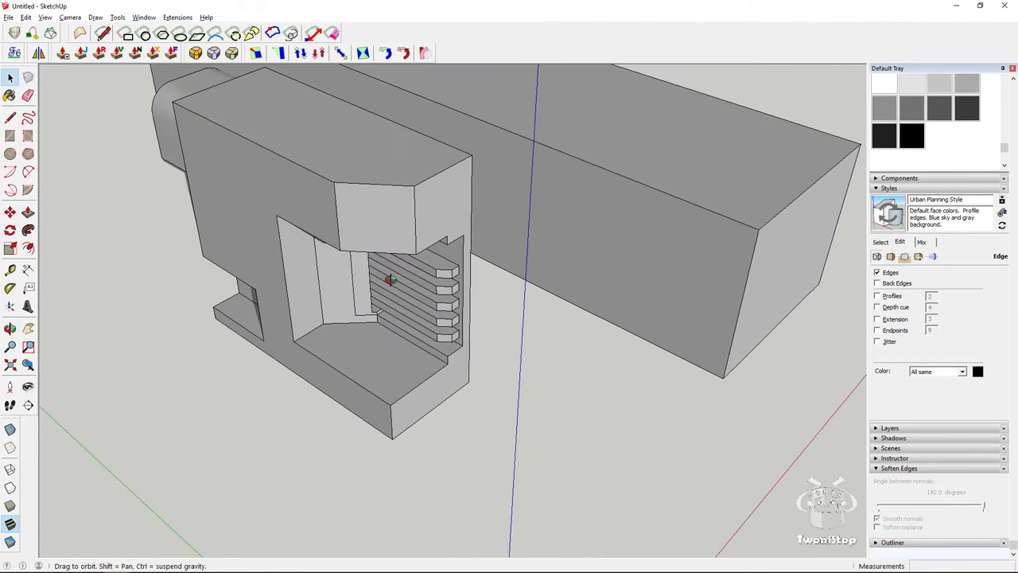
{"action": "middle_click_drag", "start_coordinate": [386, 281], "coordinate": [622, 353]}
{"action": "left_click", "coordinate": [622, 353]}
{"action": "scroll", "coordinate": [623, 352], "scroll_direction": "down", "scroll_amount": 4}
{"action": "left_click", "coordinate": [522, 322], "text": "shift"}
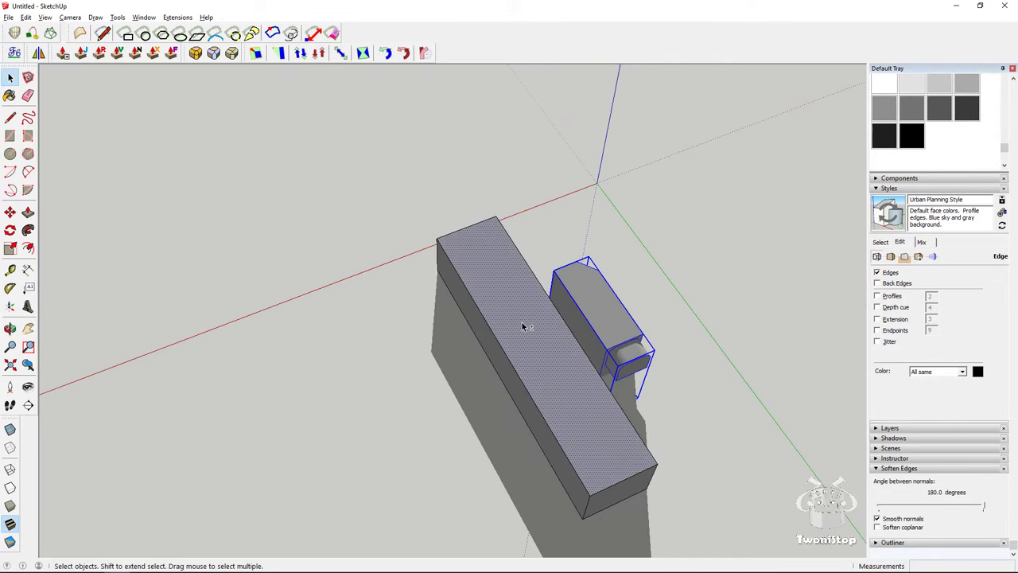
{"action": "left_click", "coordinate": [392, 232]}
{"action": "left_click", "coordinate": [519, 312]}
{"action": "double_click", "coordinate": [504, 344]}
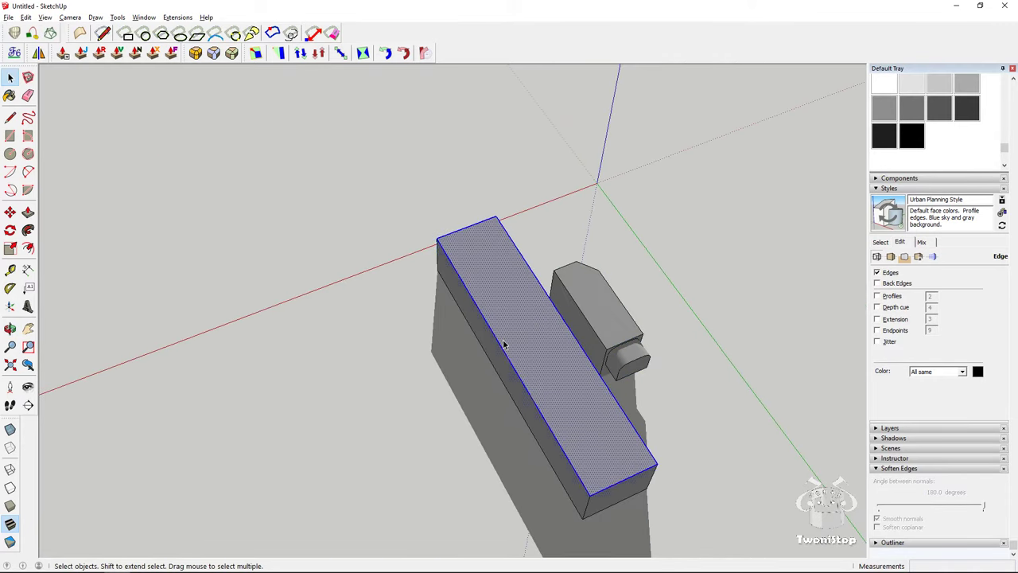
{"action": "left_click", "coordinate": [9, 212]}
{"action": "left_click", "coordinate": [455, 310]}
{"action": "middle_click_drag", "start_coordinate": [456, 263], "coordinate": [800, 268]}
{"action": "scroll", "coordinate": [800, 268], "scroll_direction": "up", "scroll_amount": 3}
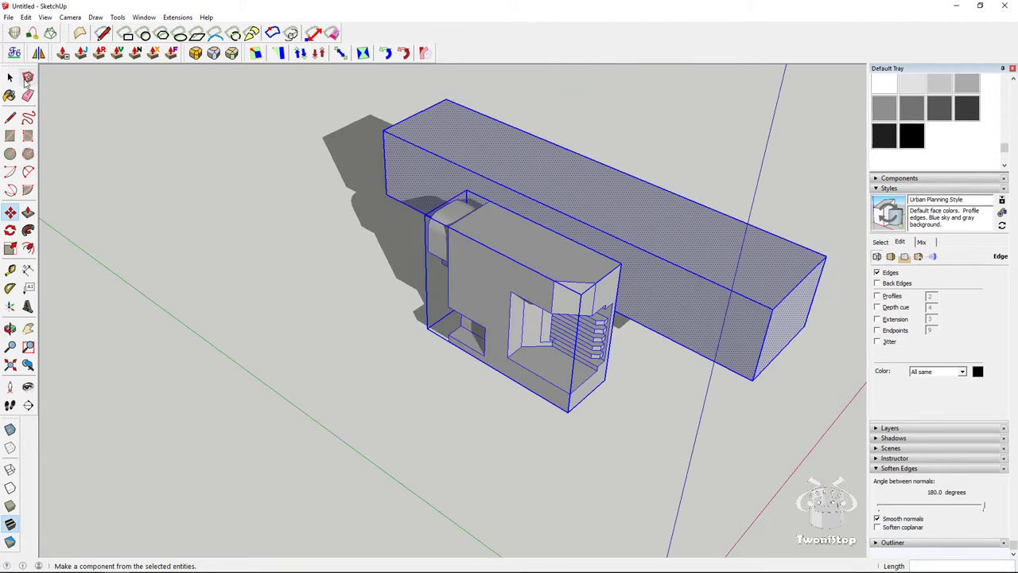
{"action": "left_click", "coordinate": [10, 77]}
{"action": "left_click", "coordinate": [279, 255]}
Draw a circle of about 34 m radius on the ground in front of the upright block
{"action": "scroll", "coordinate": [318, 238], "scroll_direction": "up", "scroll_amount": 2}
{"action": "middle_click_drag", "start_coordinate": [334, 238], "coordinate": [349, 170]}
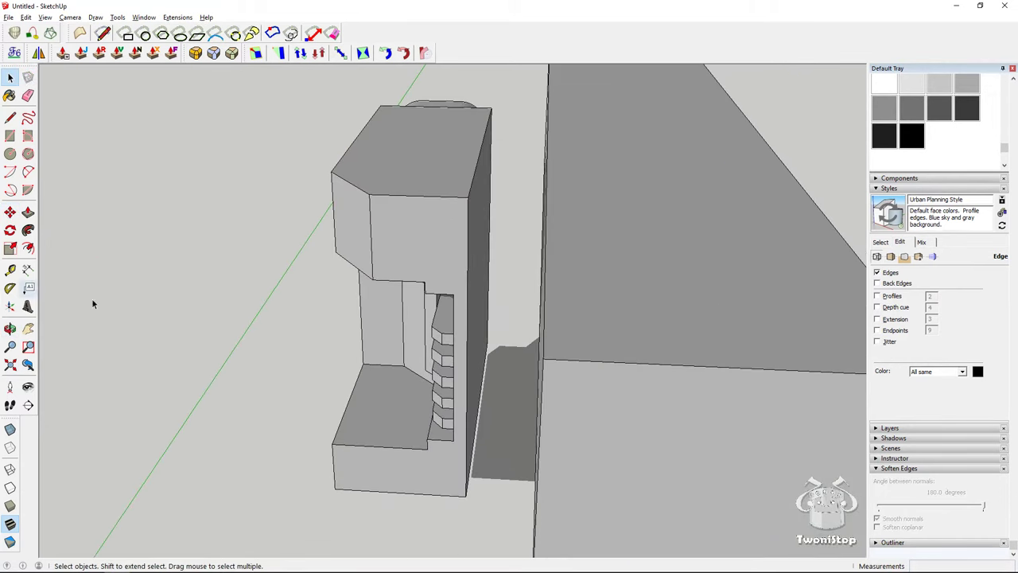
{"action": "middle_click_drag", "start_coordinate": [92, 304], "coordinate": [468, 441]}
{"action": "middle_click_drag", "start_coordinate": [350, 309], "coordinate": [390, 287]}
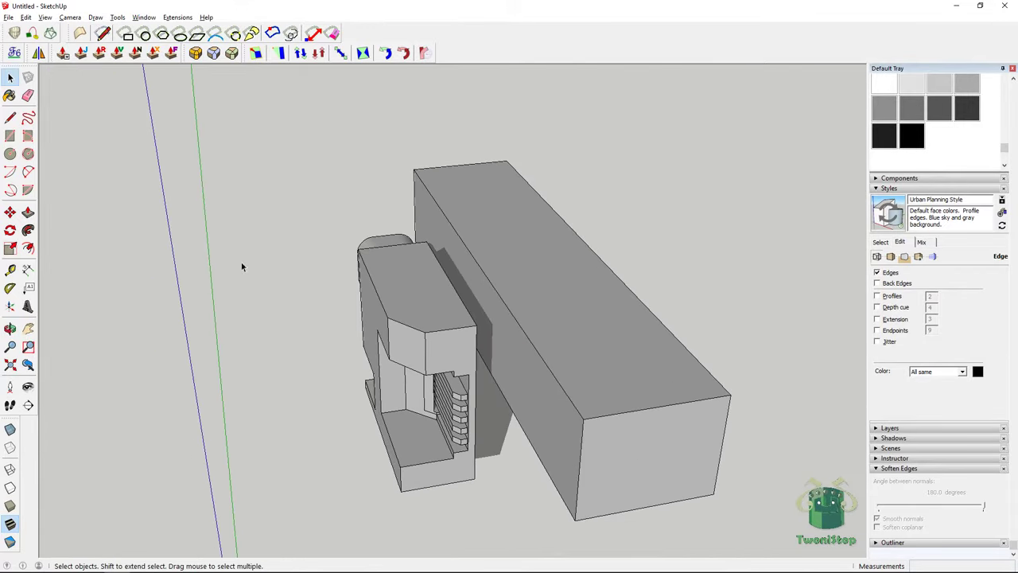
{"action": "middle_click_drag", "start_coordinate": [242, 267], "coordinate": [279, 205]}
{"action": "left_click", "coordinate": [11, 153]}
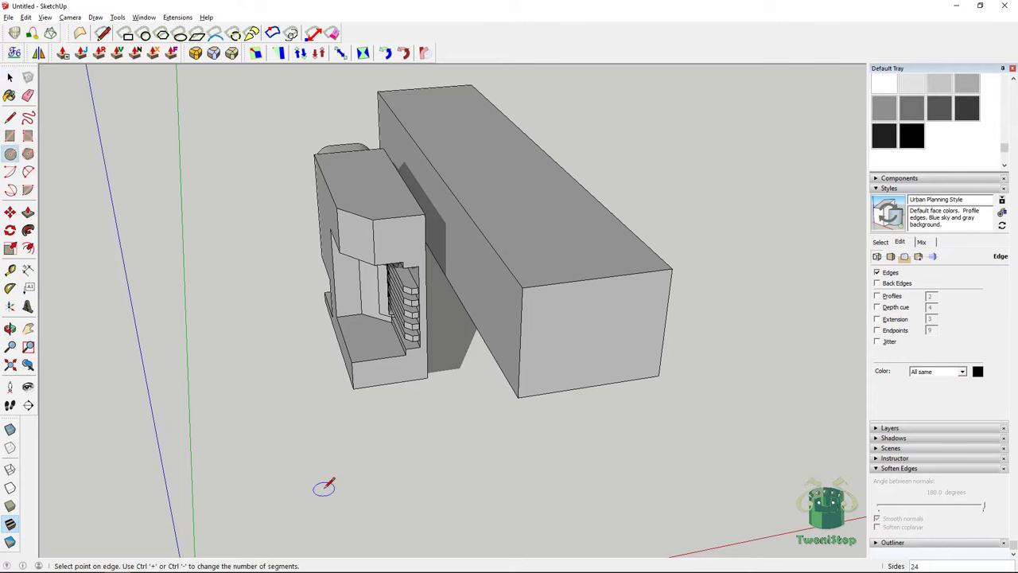
{"action": "left_click", "coordinate": [380, 477]}
Cut the circle with a straight chord on one side and a stepped line on the other, and erase the outer leftovers
{"action": "left_click", "coordinate": [10, 117]}
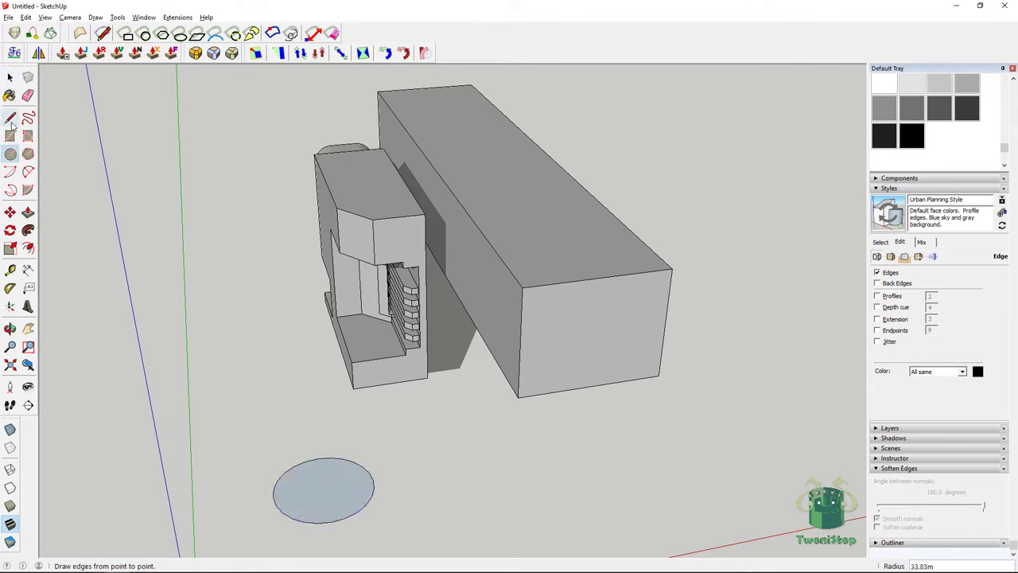
{"action": "left_click", "coordinate": [293, 518]}
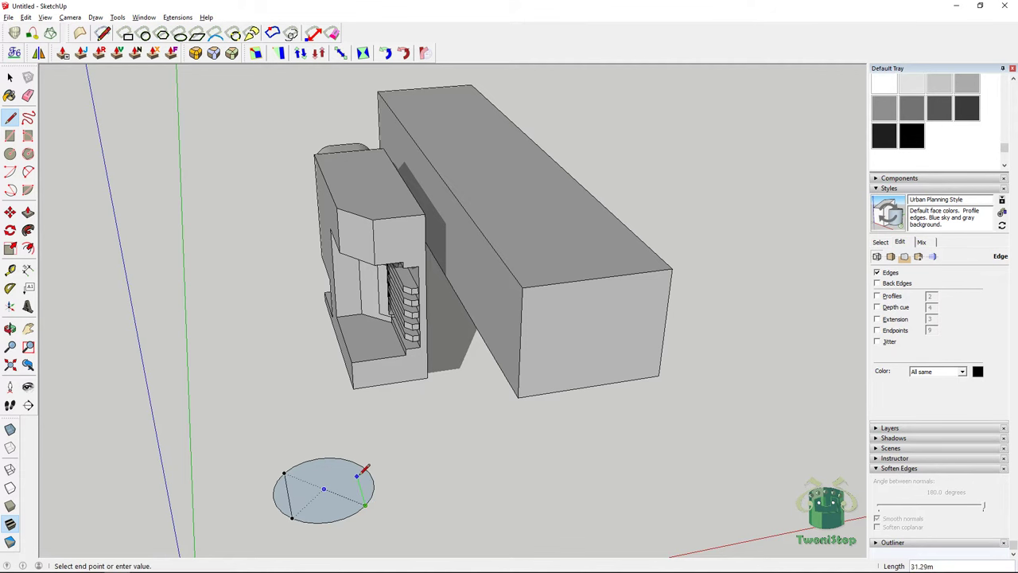
{"action": "scroll", "coordinate": [324, 482], "scroll_direction": "up", "scroll_amount": 3}
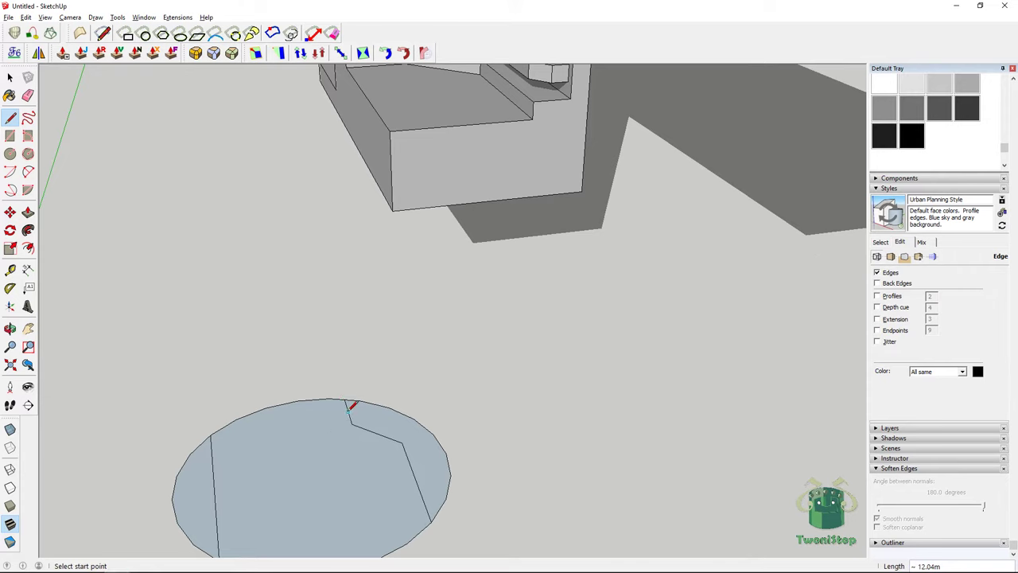
{"action": "scroll", "coordinate": [350, 405], "scroll_direction": "down", "scroll_amount": 2}
{"action": "key", "text": "e"}
{"action": "left_click", "coordinate": [250, 465]}
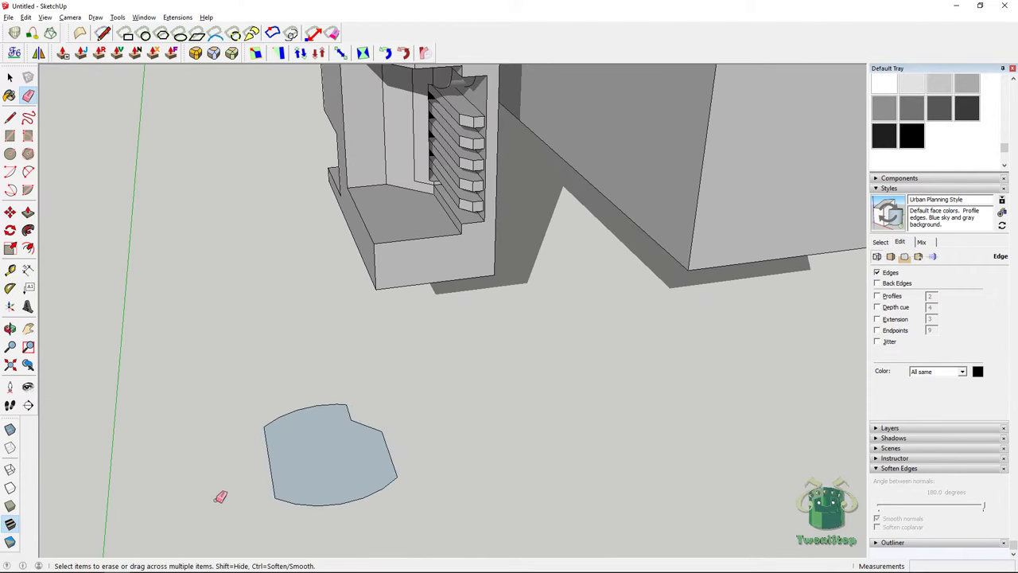
Extrude the trimmed circular profile upward by about 14.8 m
{"action": "middle_click_drag", "start_coordinate": [318, 483], "coordinate": [291, 400], "text": "shift"}
{"action": "left_click", "coordinate": [28, 212]}
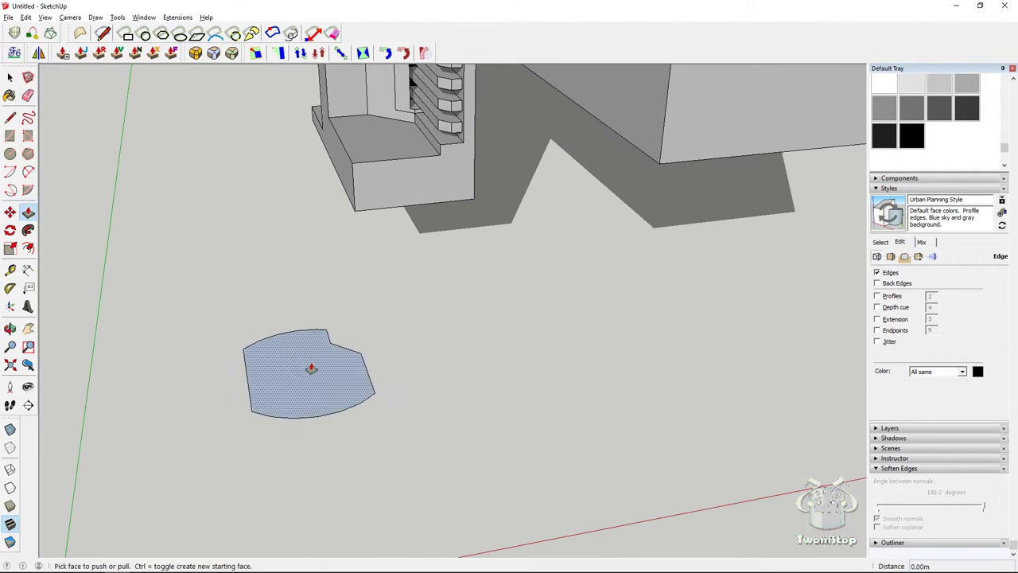
{"action": "left_click", "coordinate": [307, 363]}
{"action": "left_click", "coordinate": [300, 340]}
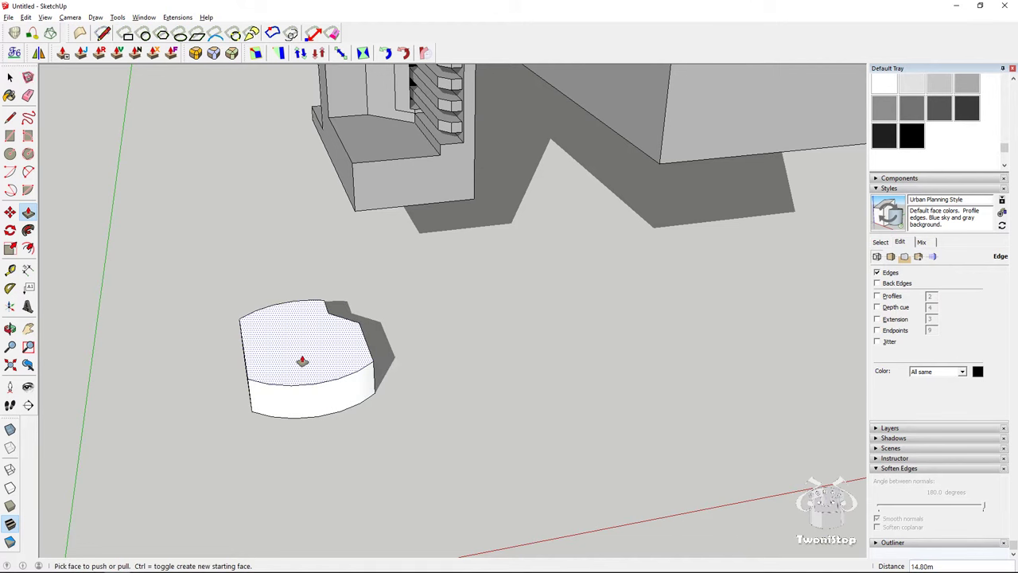
Paint all faces of the extruded plate with the grey Color M04
{"action": "mouse_move", "coordinate": [295, 357]}
{"action": "middle_mouse_down"}
{"action": "mouse_move", "coordinate": [268, 341]}
{"action": "mouse_move", "coordinate": [454, 196]}
{"action": "middle_mouse_up"}
{"action": "key", "text": "b"}
{"action": "left_click", "coordinate": [288, 350]}
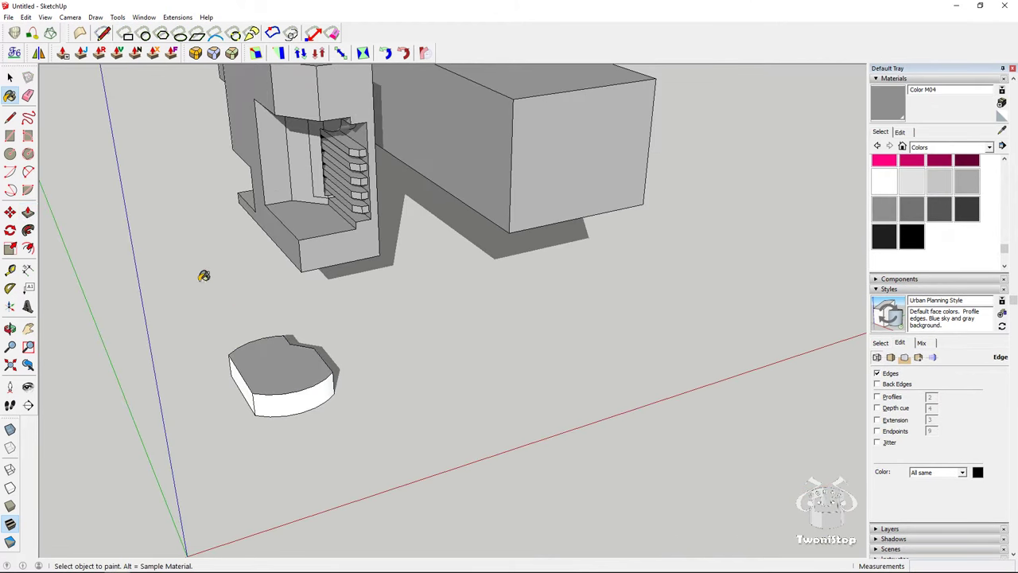
{"action": "left_click", "coordinate": [10, 77]}
{"action": "triple_click", "coordinate": [308, 374]}
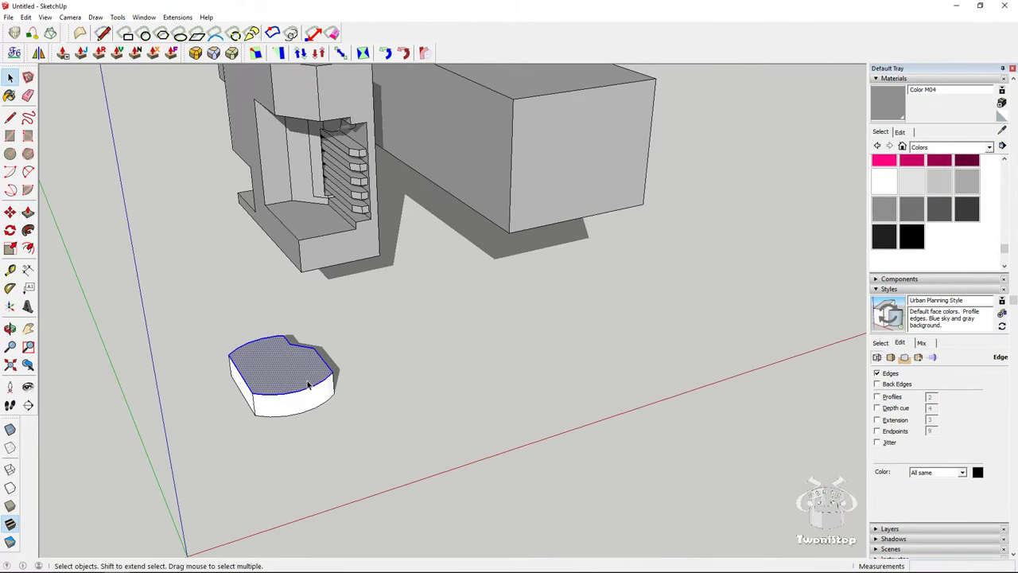
{"action": "key", "text": "b"}
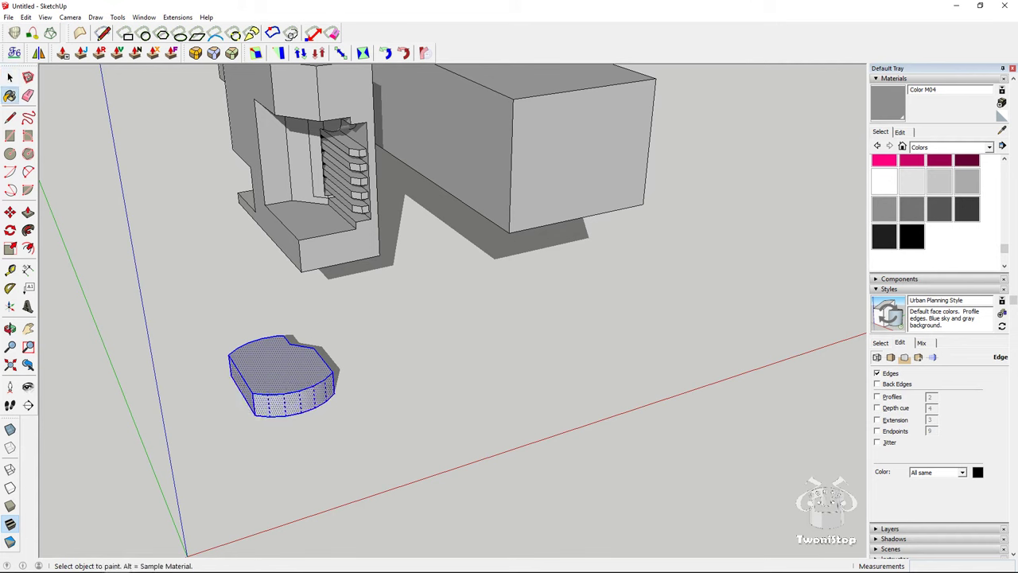
{"action": "left_click", "coordinate": [10, 77]}
{"action": "left_click", "coordinate": [84, 156]}
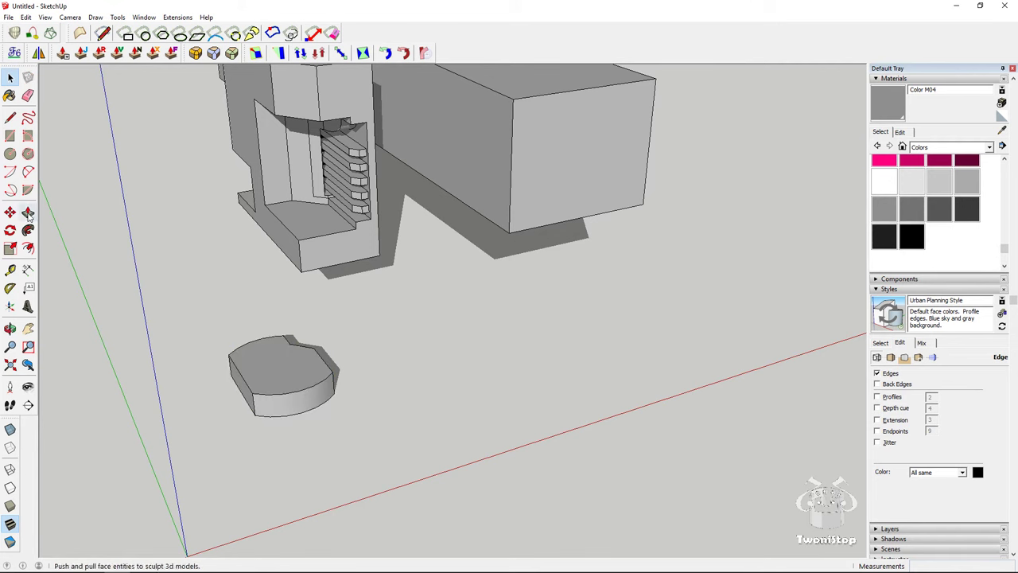
Draw a circle of about 18.9 m radius on the plate's top face and push it down about 3.2 m as a recess
{"action": "left_click", "coordinate": [11, 154]}
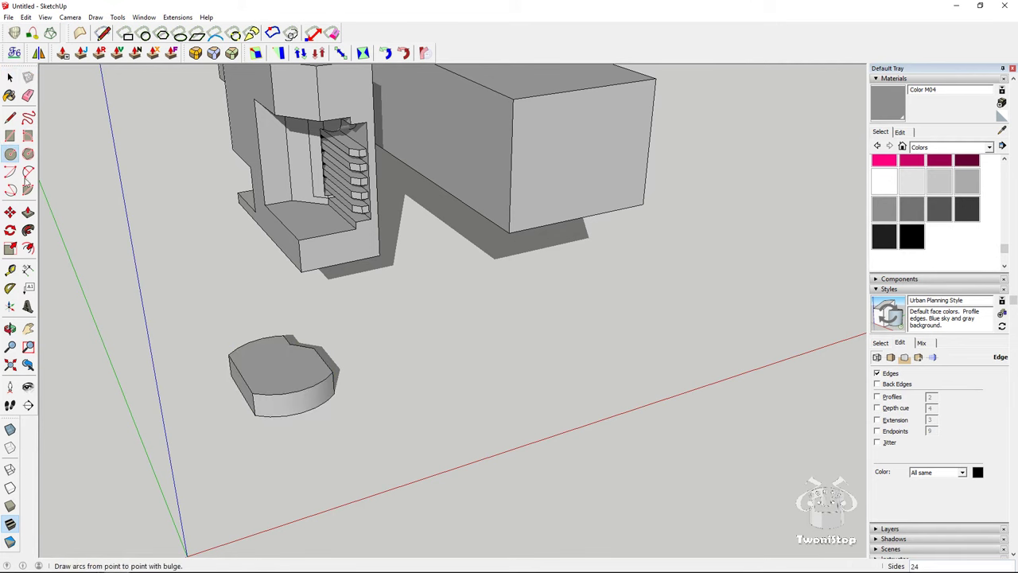
{"action": "left_click", "coordinate": [284, 370]}
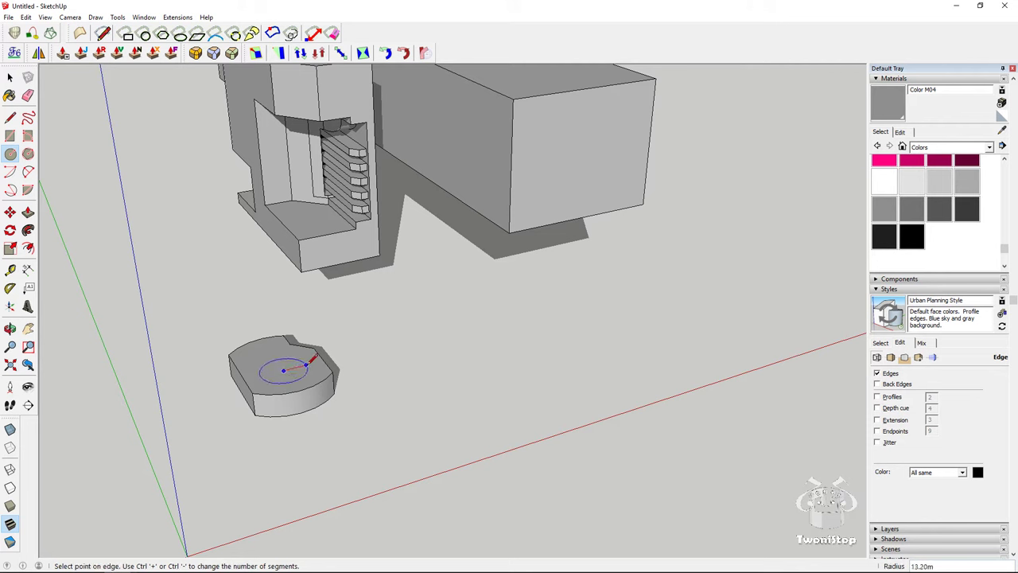
{"action": "left_click", "coordinate": [320, 355]}
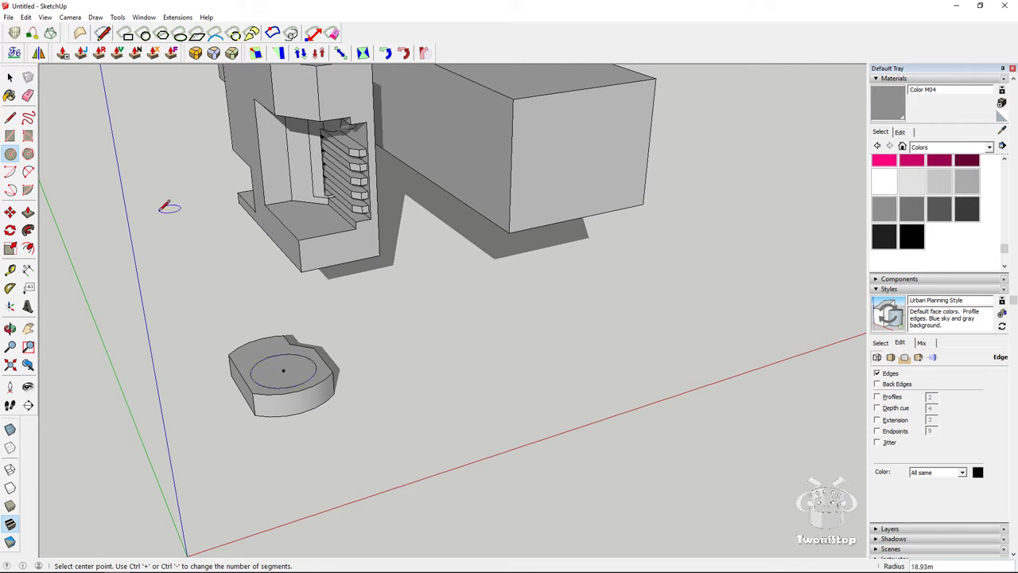
{"action": "left_click", "coordinate": [28, 212]}
{"action": "left_click", "coordinate": [294, 362]}
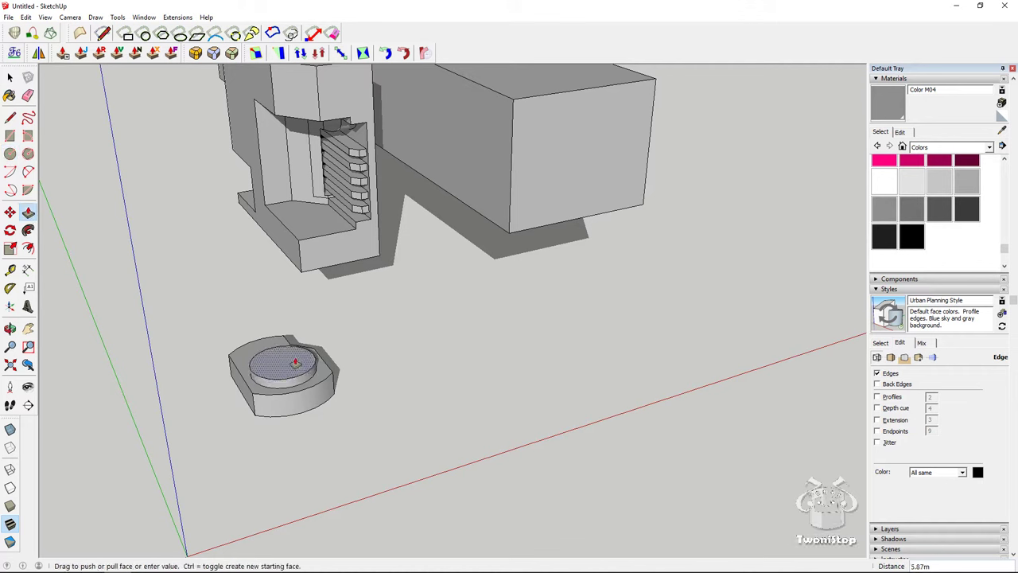
{"action": "key", "text": "Escape"}
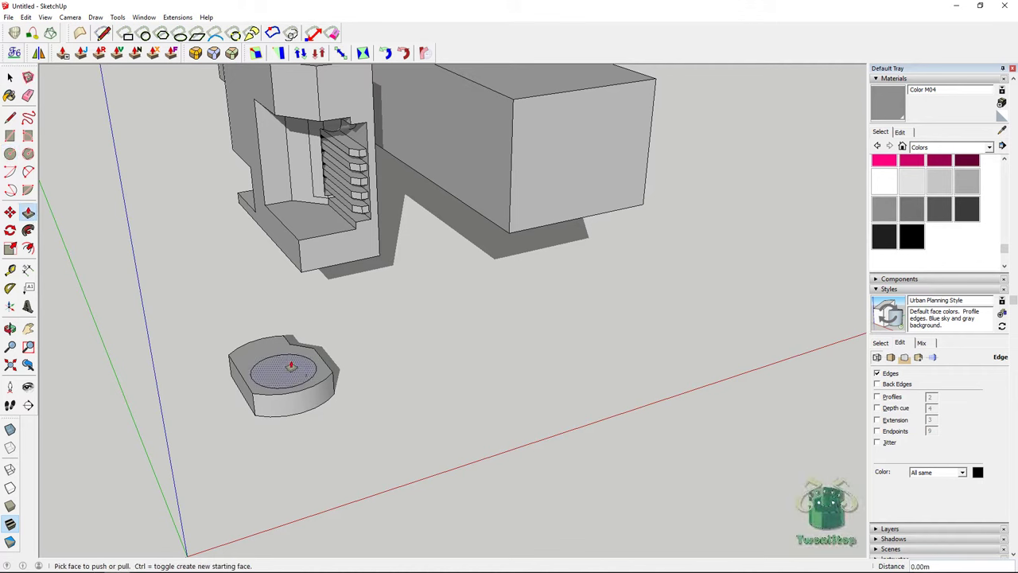
{"action": "left_click", "coordinate": [291, 365]}
{"action": "left_click", "coordinate": [285, 369]}
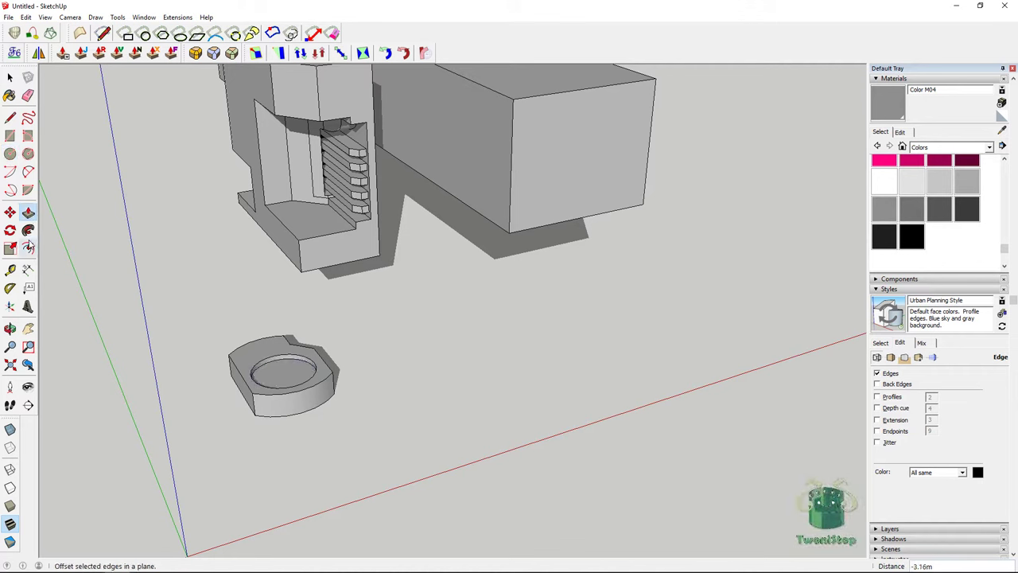
Offset the round recess's floor edge inward to form a smaller concentric circle
{"action": "left_click", "coordinate": [28, 247]}
{"action": "scroll", "coordinate": [292, 375], "scroll_direction": "up", "scroll_amount": 1}
{"action": "left_click", "coordinate": [293, 375]}
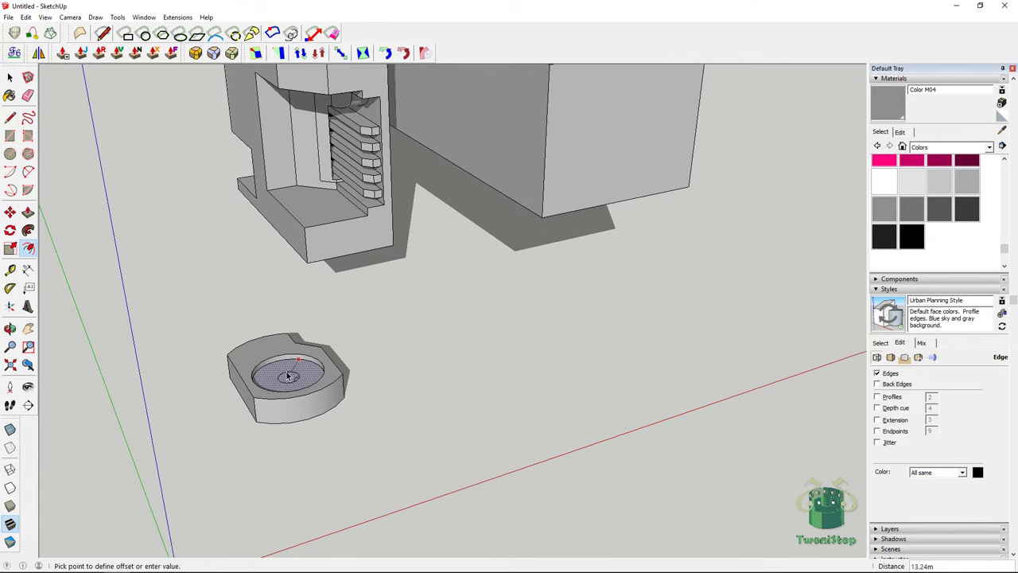
{"action": "left_click", "coordinate": [301, 369]}
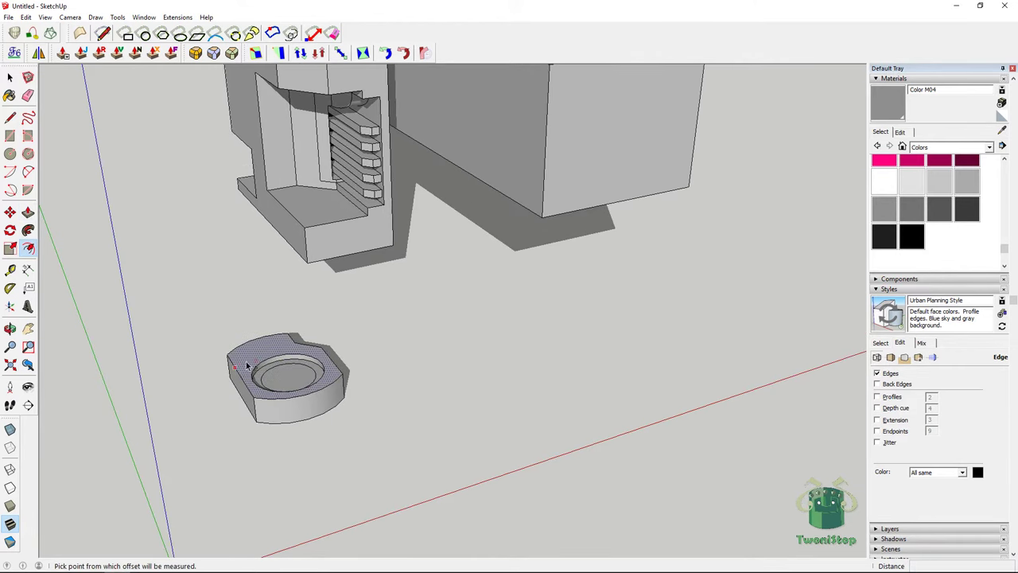
Draw two opposite straight chords across the inner circle and erase the arcs outside them
{"action": "scroll", "coordinate": [263, 362], "scroll_direction": "up", "scroll_amount": 3}
{"action": "left_click", "coordinate": [27, 212]}
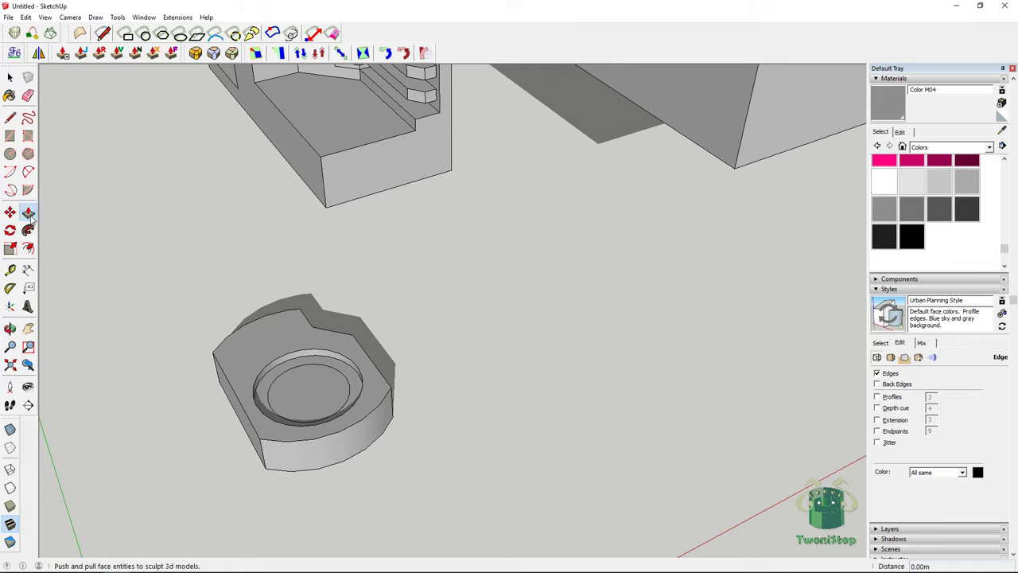
{"action": "scroll", "coordinate": [174, 289], "scroll_direction": "up", "scroll_amount": 2}
{"action": "middle_click_drag", "start_coordinate": [361, 355], "coordinate": [265, 315], "text": "shift"}
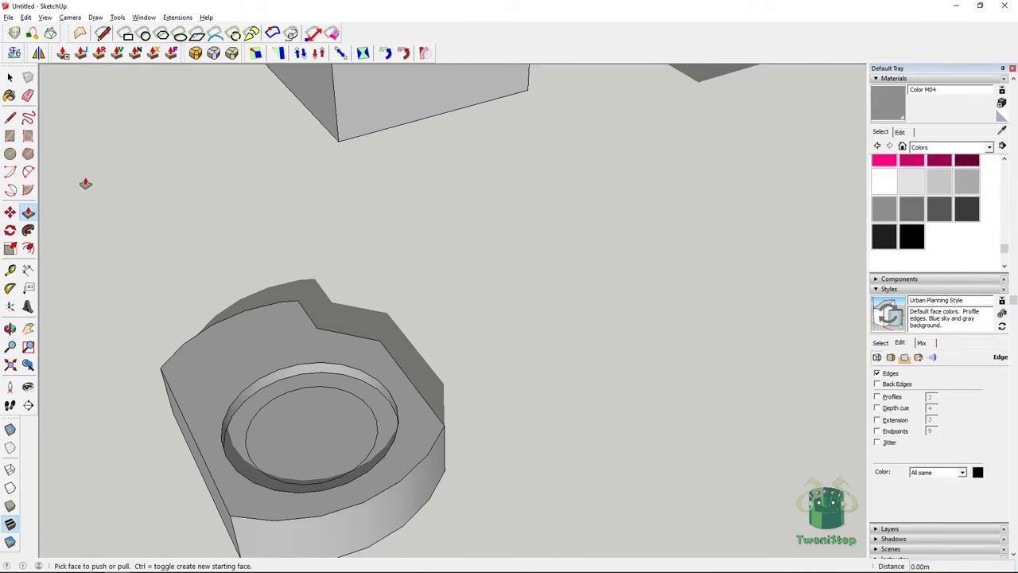
{"action": "left_click", "coordinate": [10, 117]}
{"action": "left_click", "coordinate": [251, 417]}
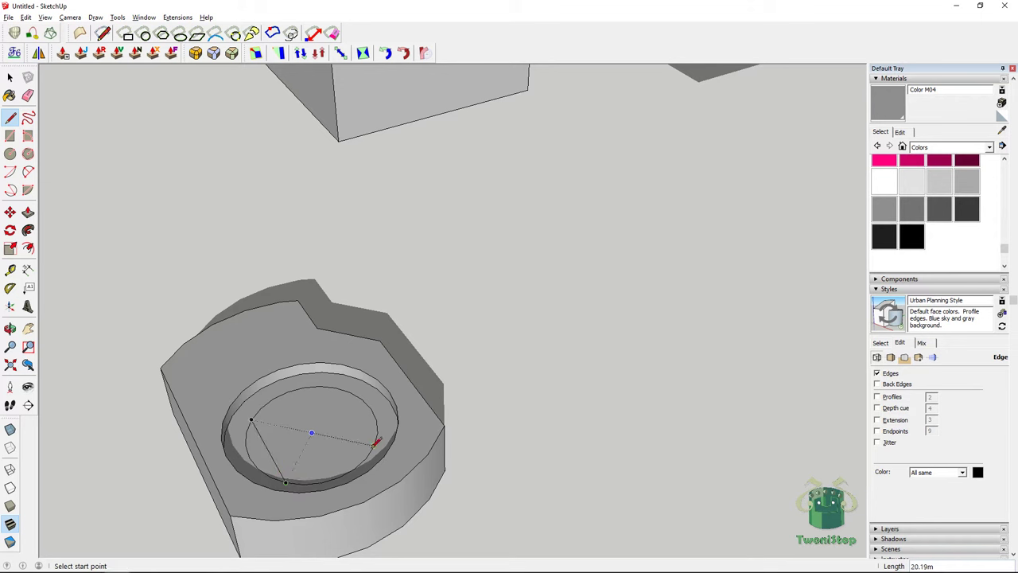
{"action": "key", "text": "e"}
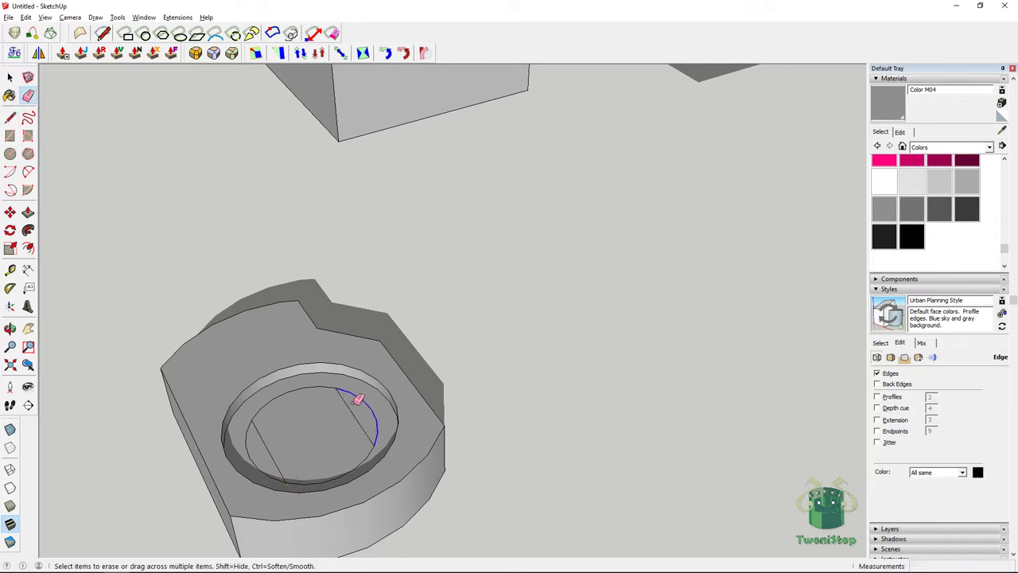
Extrude the flat-sided profile in the recess upward by about 17 m as a boss
{"action": "left_click", "coordinate": [28, 213]}
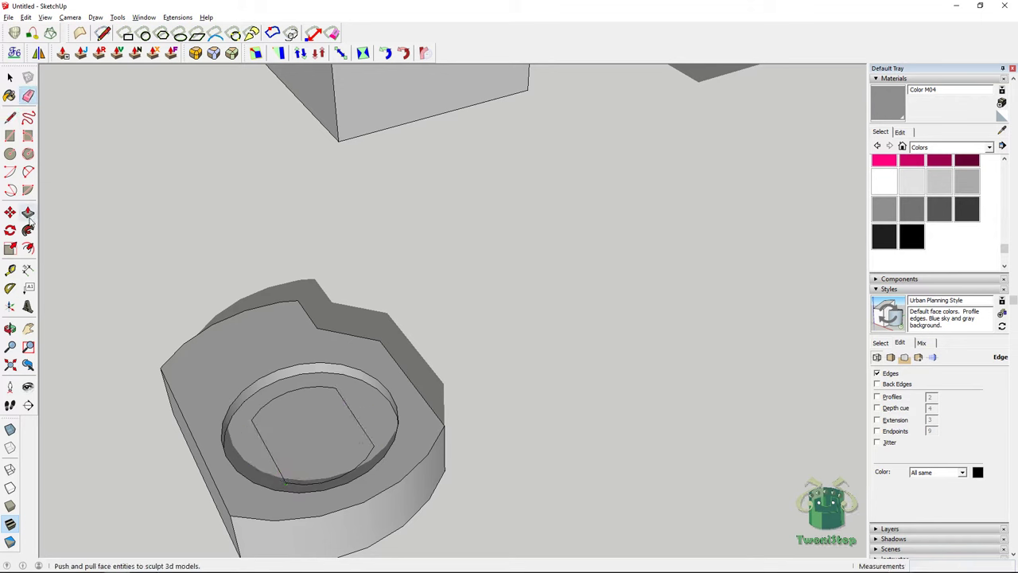
{"action": "left_click_drag", "start_coordinate": [348, 443], "coordinate": [320, 386]}
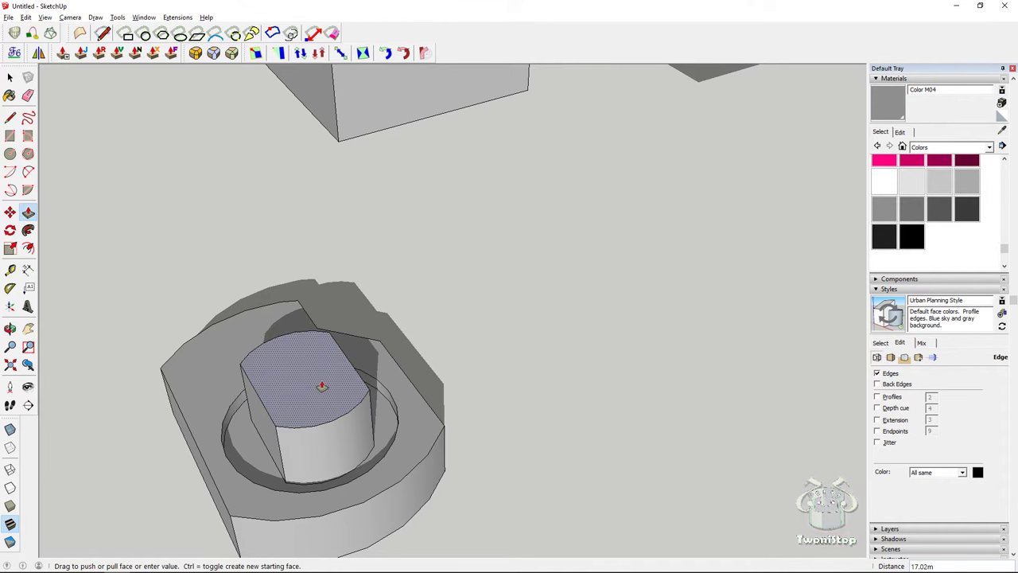
{"action": "middle_click_drag", "start_coordinate": [320, 386], "coordinate": [291, 457]}
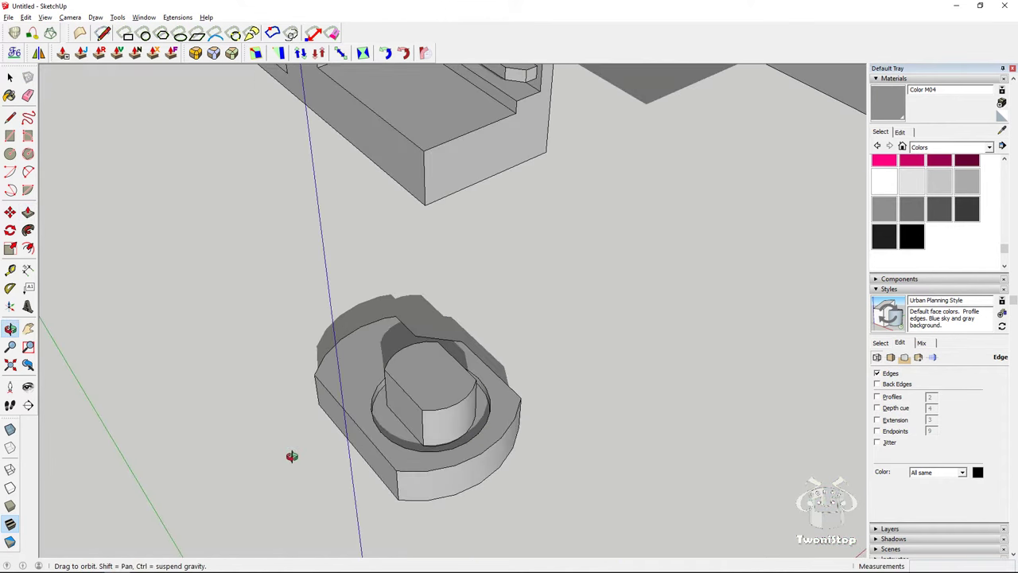
Draw a curved arc with a bulge of about 3.35 m across the plate's top face beside the round recess
{"action": "scroll", "coordinate": [330, 420], "scroll_direction": "up", "scroll_amount": 3}
{"action": "middle_click_drag", "start_coordinate": [334, 418], "coordinate": [520, 348]}
{"action": "left_click", "coordinate": [9, 117]}
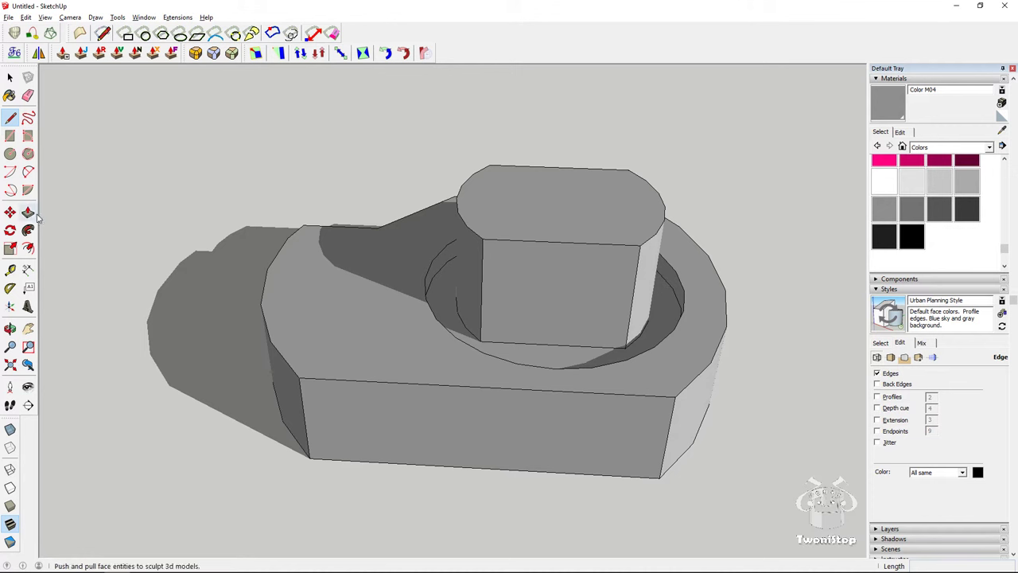
{"action": "left_click", "coordinate": [28, 171]}
{"action": "left_click", "coordinate": [378, 227]}
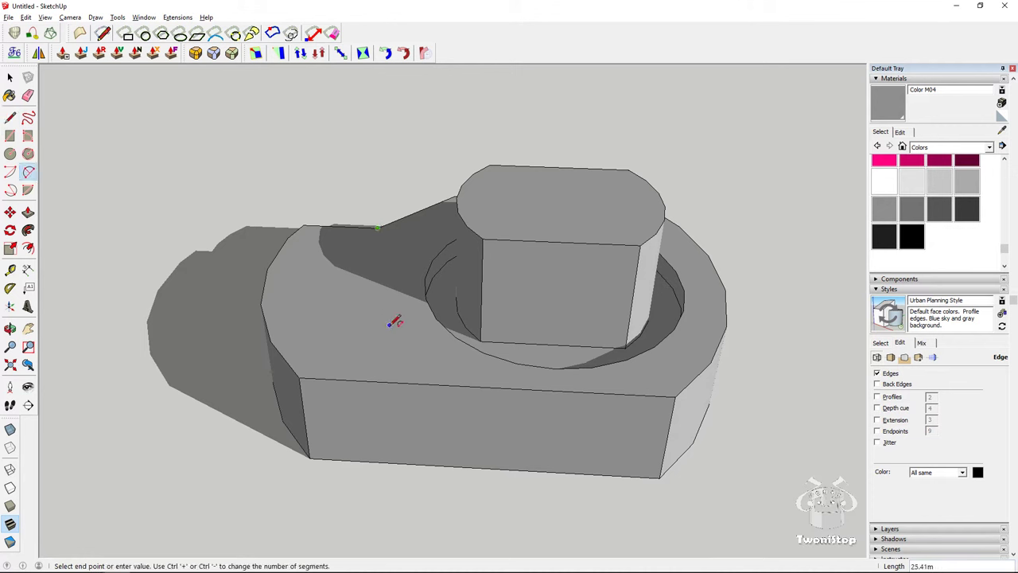
{"action": "left_click", "coordinate": [402, 383]}
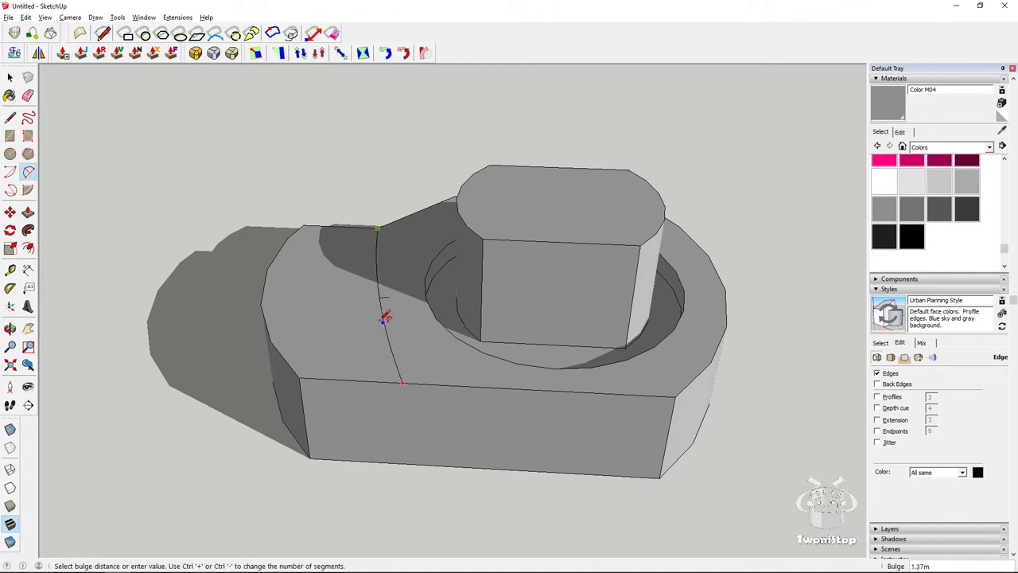
{"action": "left_click", "coordinate": [376, 316]}
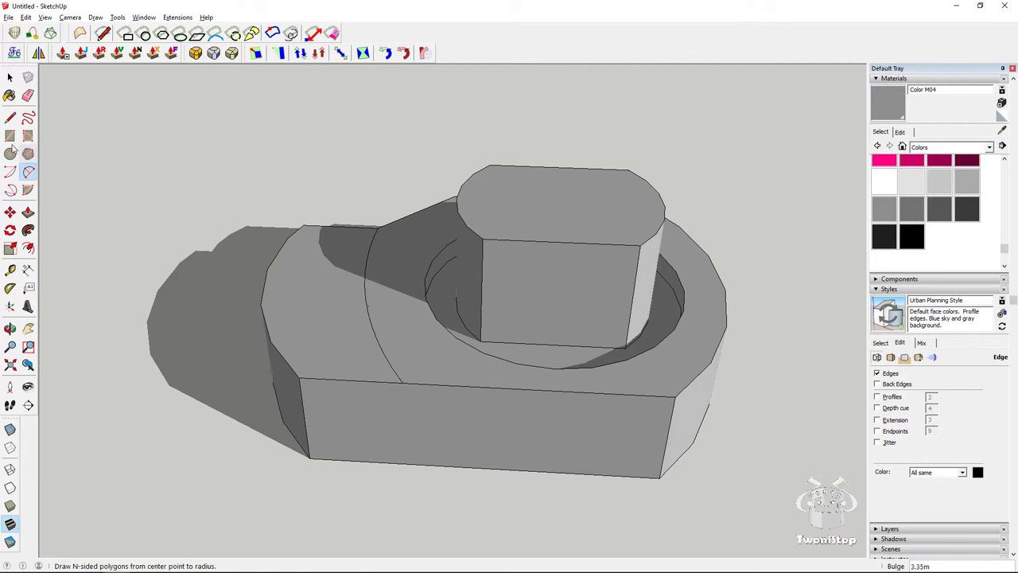
Draw two connected lines from the arc to the plate's straight edge and erase the leftover arc end
{"action": "left_click", "coordinate": [9, 117]}
{"action": "left_click", "coordinate": [384, 354]}
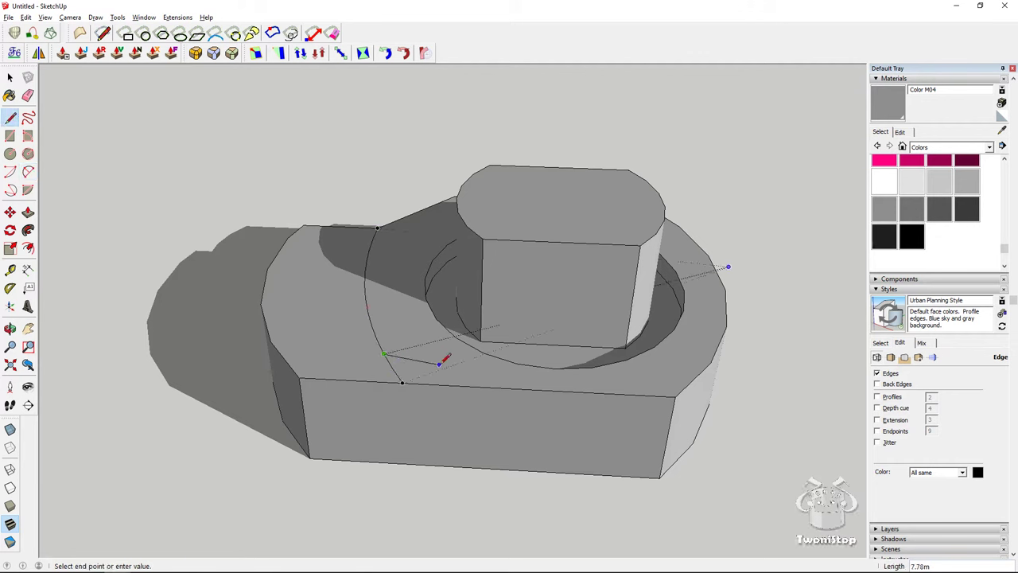
{"action": "left_click", "coordinate": [459, 358]}
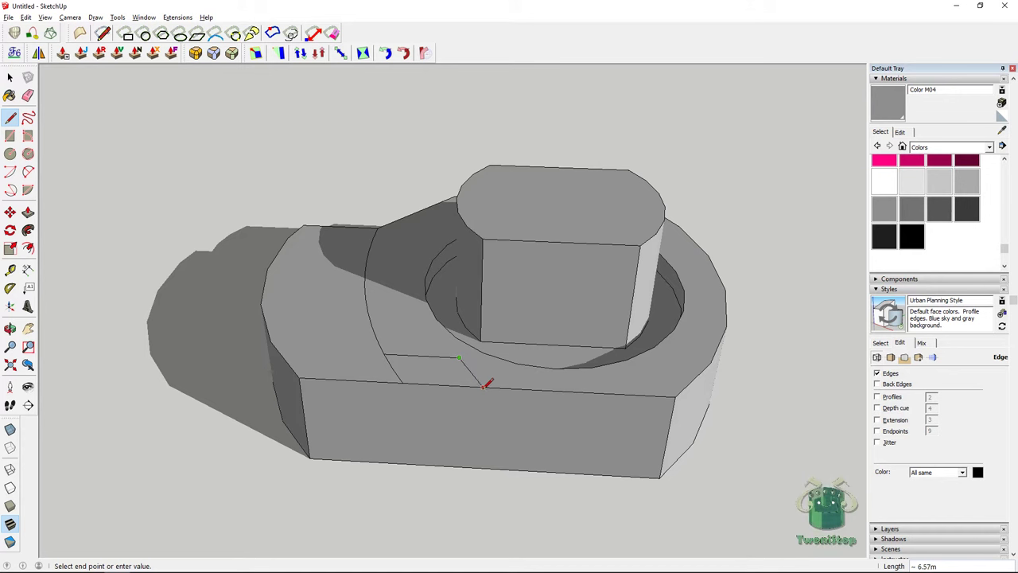
{"action": "key", "text": "e"}
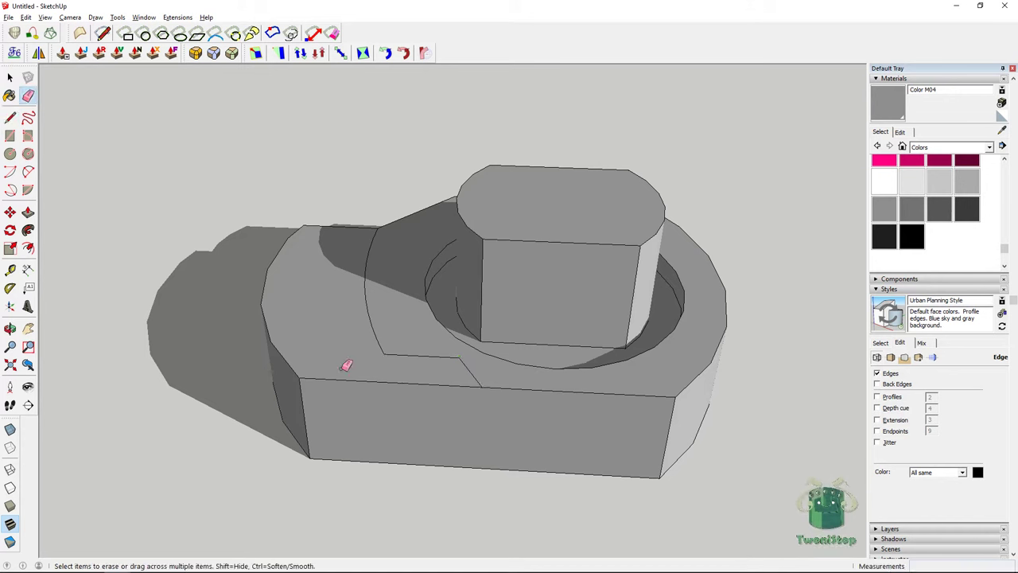
Raise the rounded end section of the plate's top face by about 2.95 m
{"action": "left_click", "coordinate": [28, 212]}
{"action": "left_click", "coordinate": [341, 318]}
{"action": "left_click", "coordinate": [342, 297]}
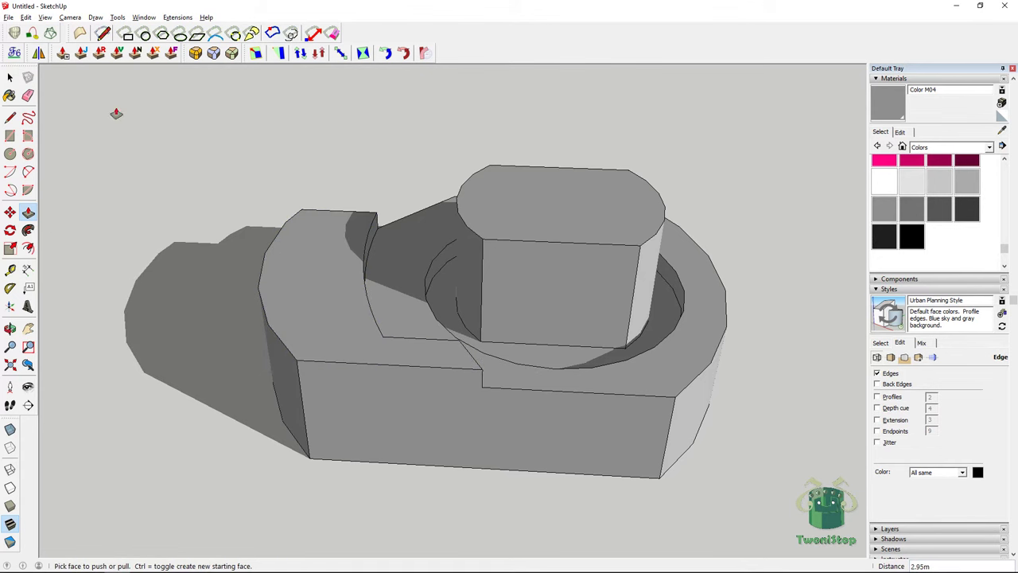
Outline a rectangle on the plate's straight side face, below the raised section's edge
{"action": "left_click", "coordinate": [8, 79]}
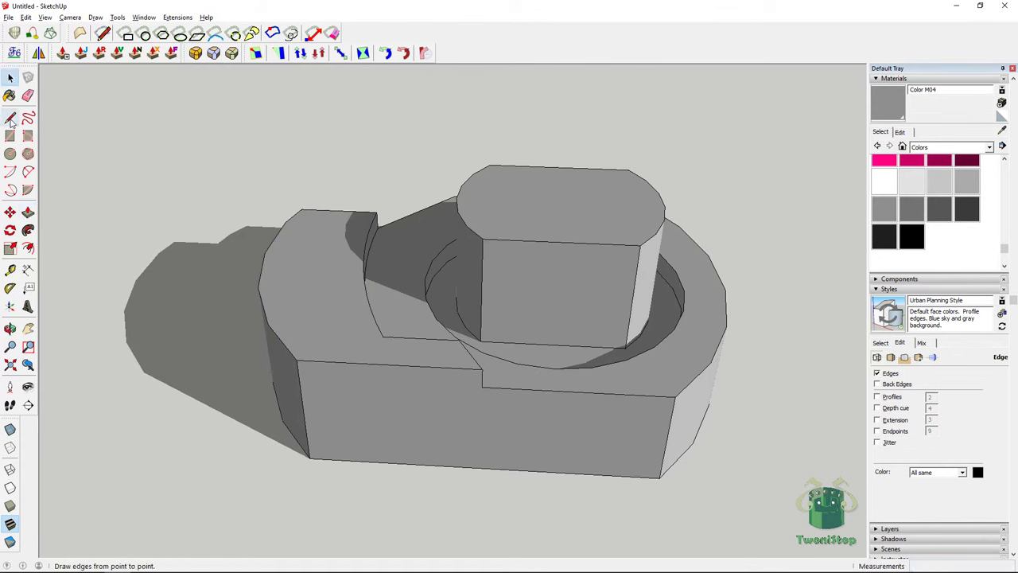
{"action": "left_click", "coordinate": [10, 117]}
{"action": "left_click", "coordinate": [482, 387]}
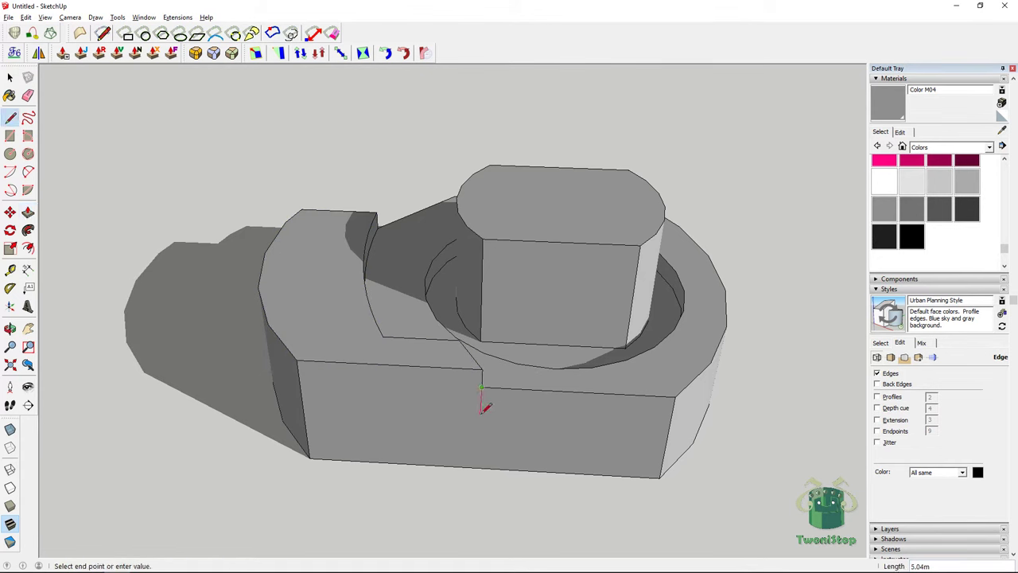
{"action": "middle_click_drag", "start_coordinate": [483, 414], "coordinate": [367, 373]}
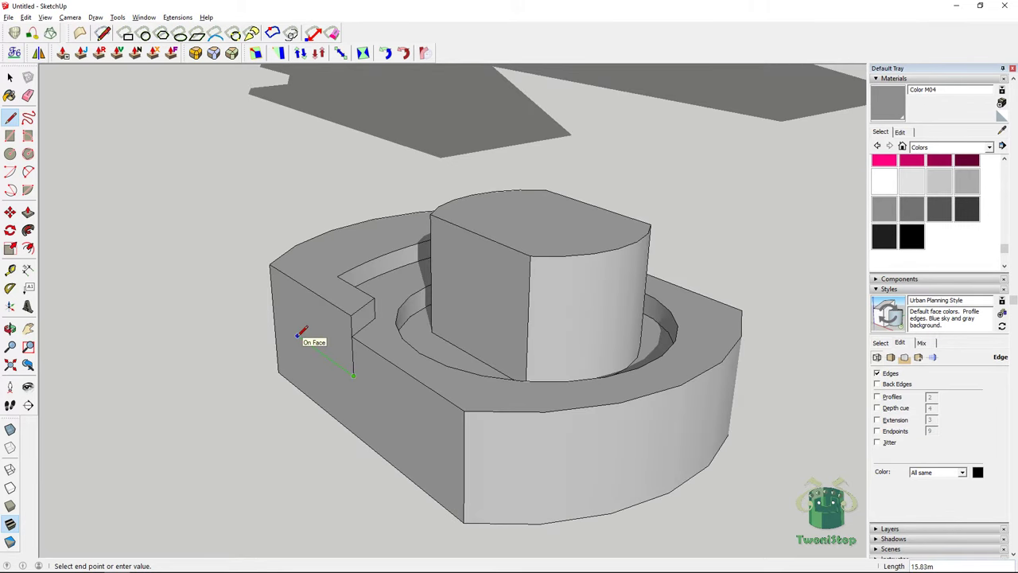
{"action": "middle_click_drag", "start_coordinate": [302, 331], "coordinate": [316, 298]}
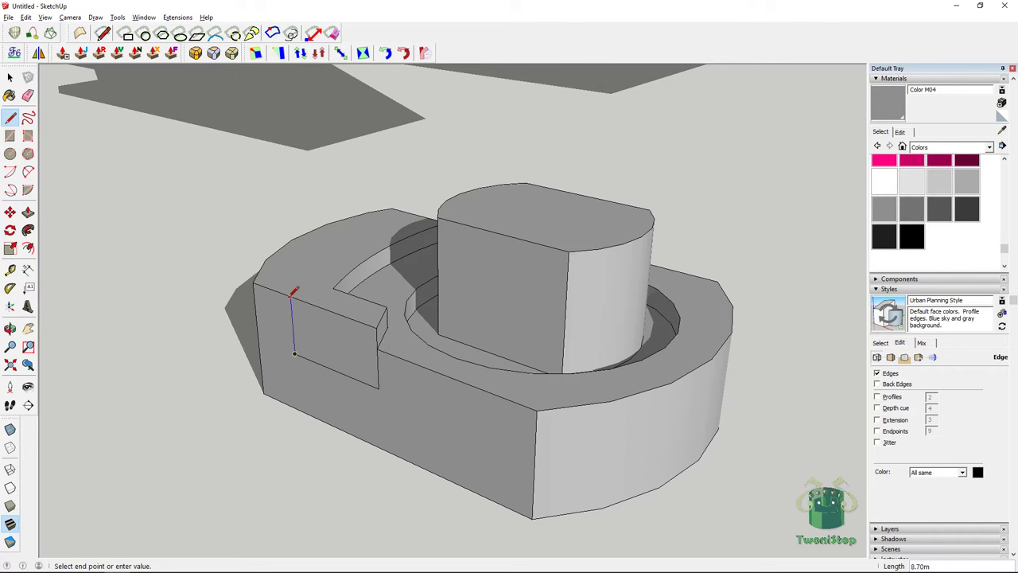
Extrude the side rectangle outward by about 2.57 m as a tab
{"action": "left_click", "coordinate": [28, 213]}
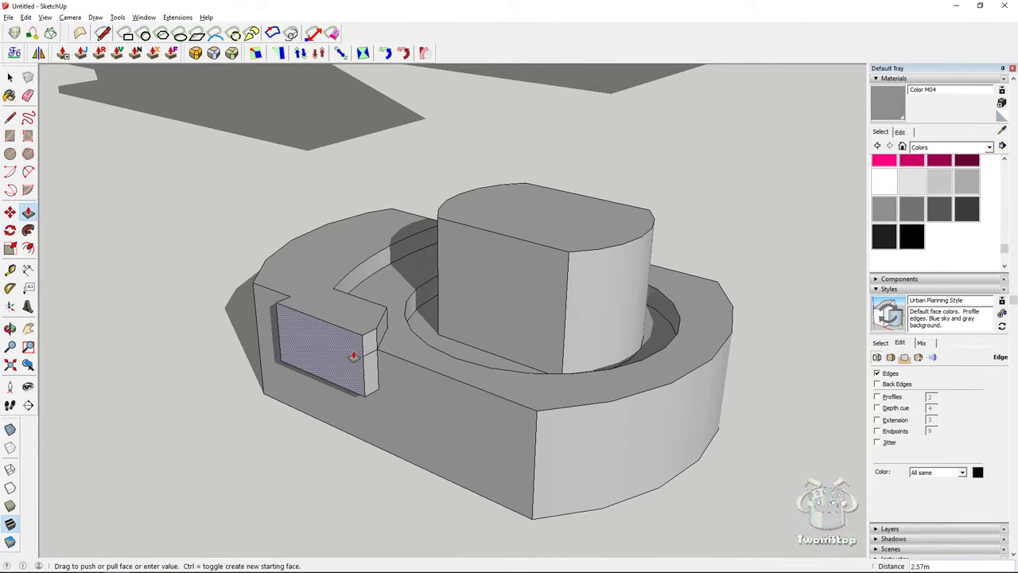
{"action": "left_click", "coordinate": [268, 347]}
{"action": "middle_click_drag", "start_coordinate": [268, 348], "coordinate": [604, 286]}
Move the tab's inner vertical edge about 2.53 m along the side face to slant the tab's end
{"action": "left_click", "coordinate": [9, 77]}
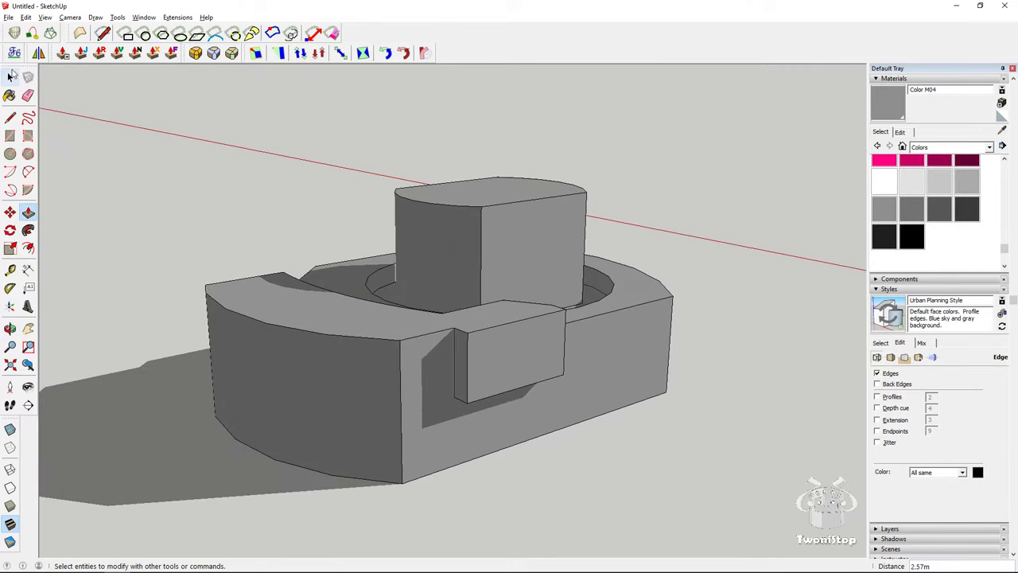
{"action": "key", "text": "m"}
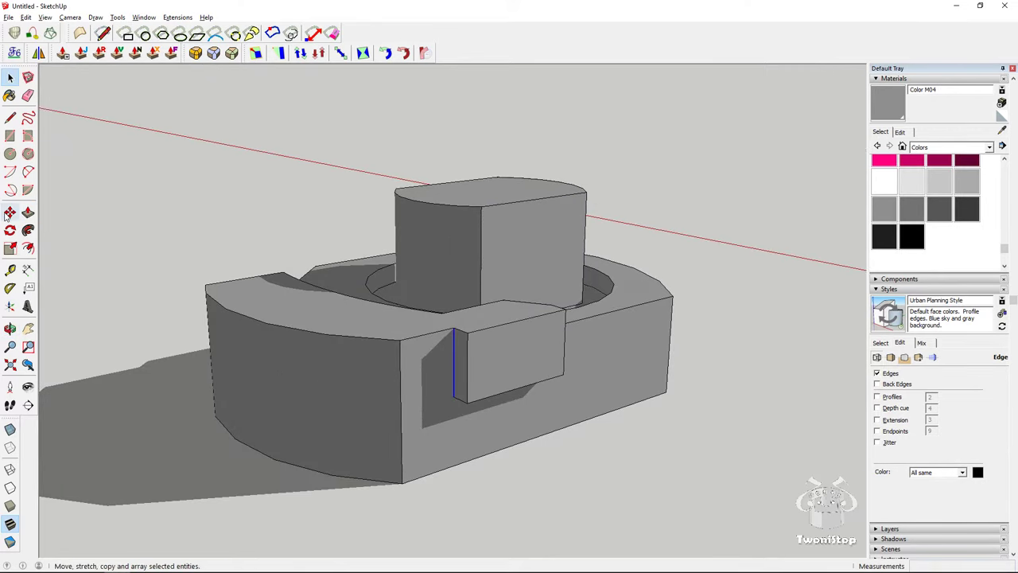
{"action": "left_click", "coordinate": [458, 331]}
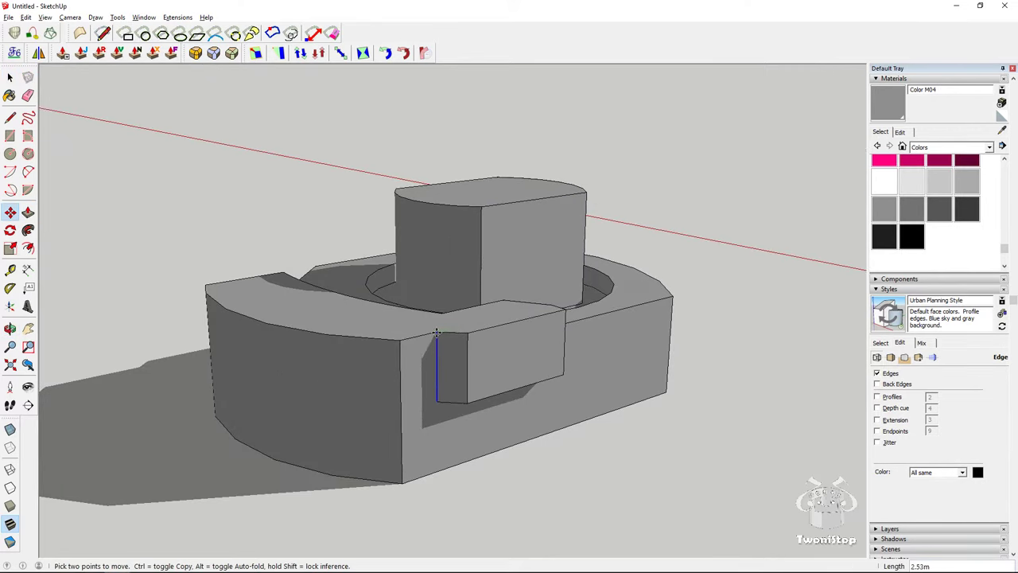
{"action": "middle_click_drag", "start_coordinate": [431, 334], "coordinate": [207, 178]}
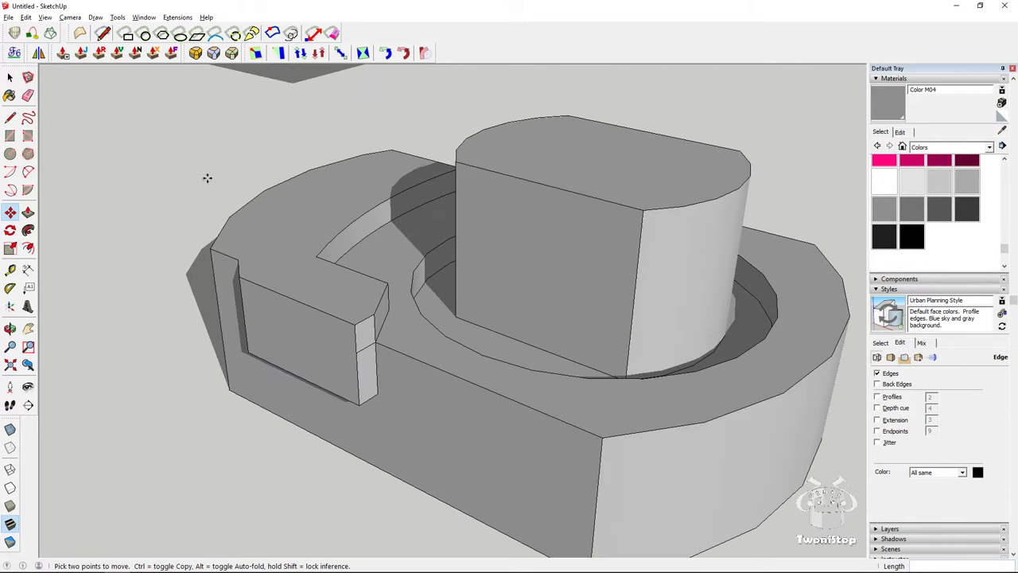
Erase the leftover edge crossing the tab's end face
{"action": "key", "text": "e"}
{"action": "middle_click_drag", "start_coordinate": [371, 351], "coordinate": [478, 352]}
{"action": "scroll", "coordinate": [477, 352], "scroll_direction": "down", "scroll_amount": 5}
{"action": "key", "text": "space"}
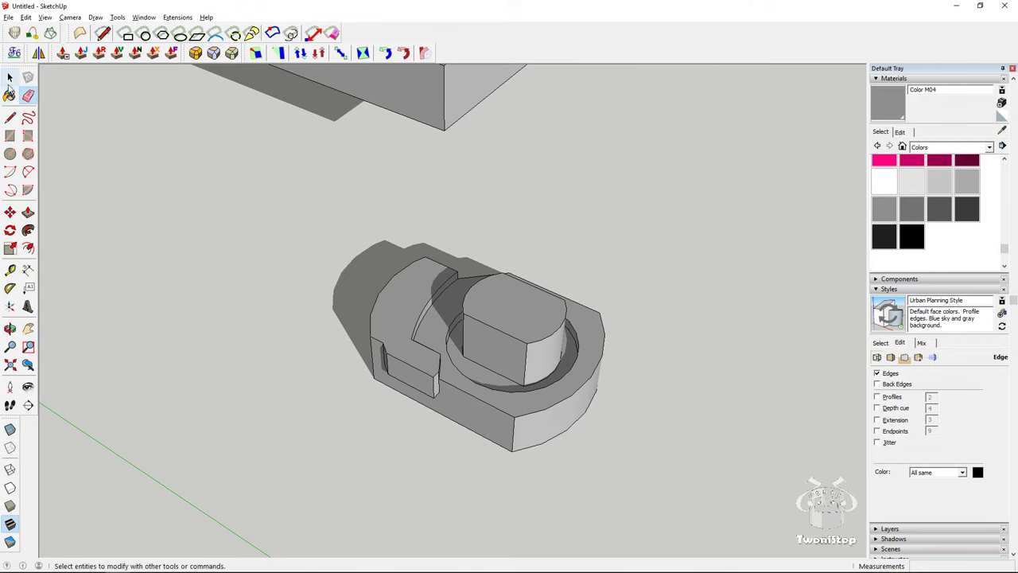
Draw a line about 17.44 m long across the tab's top, parallel to its front edge
{"action": "scroll", "coordinate": [328, 295], "scroll_direction": "up", "scroll_amount": 4}
{"action": "middle_click_drag", "start_coordinate": [329, 295], "coordinate": [483, 300]}
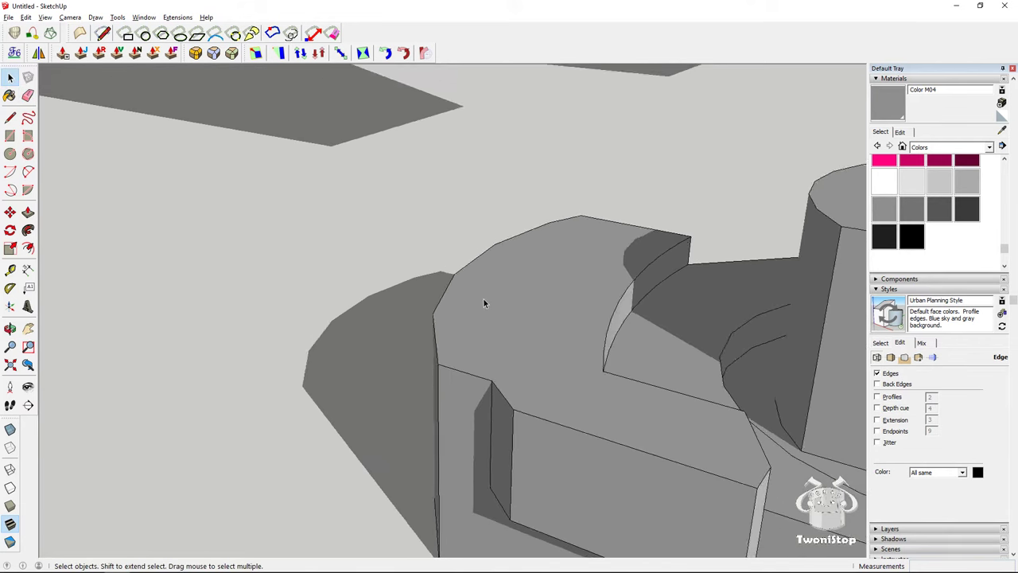
{"action": "scroll", "coordinate": [483, 300], "scroll_direction": "down", "scroll_amount": 3}
{"action": "scroll", "coordinate": [594, 411], "scroll_direction": "up", "scroll_amount": 1}
{"action": "scroll", "coordinate": [593, 404], "scroll_direction": "down", "scroll_amount": 1}
{"action": "middle_click_drag", "start_coordinate": [593, 400], "coordinate": [472, 416]}
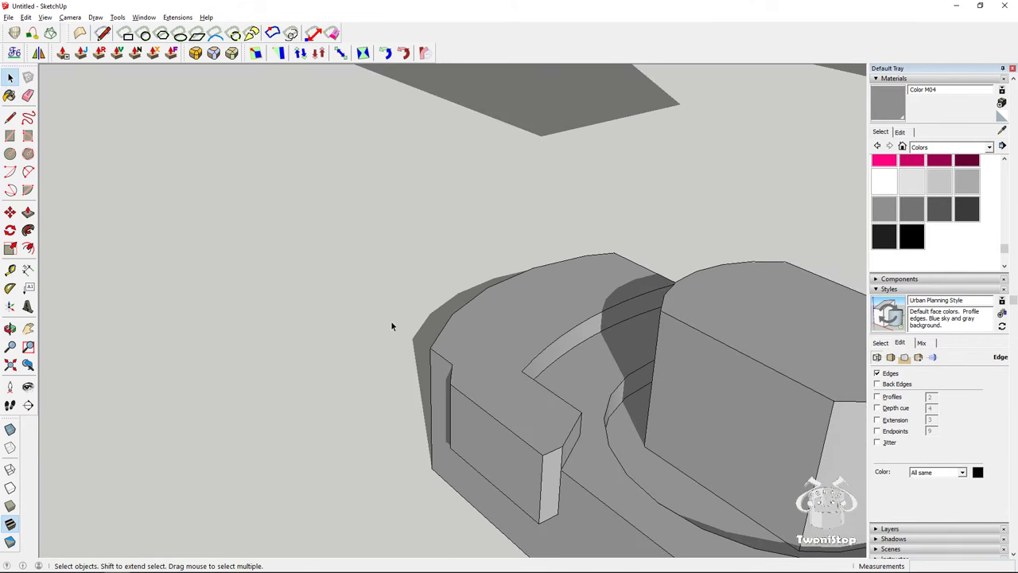
{"action": "scroll", "coordinate": [390, 326], "scroll_direction": "up", "scroll_amount": 1}
{"action": "key", "text": "l"}
{"action": "left_click", "coordinate": [466, 393]}
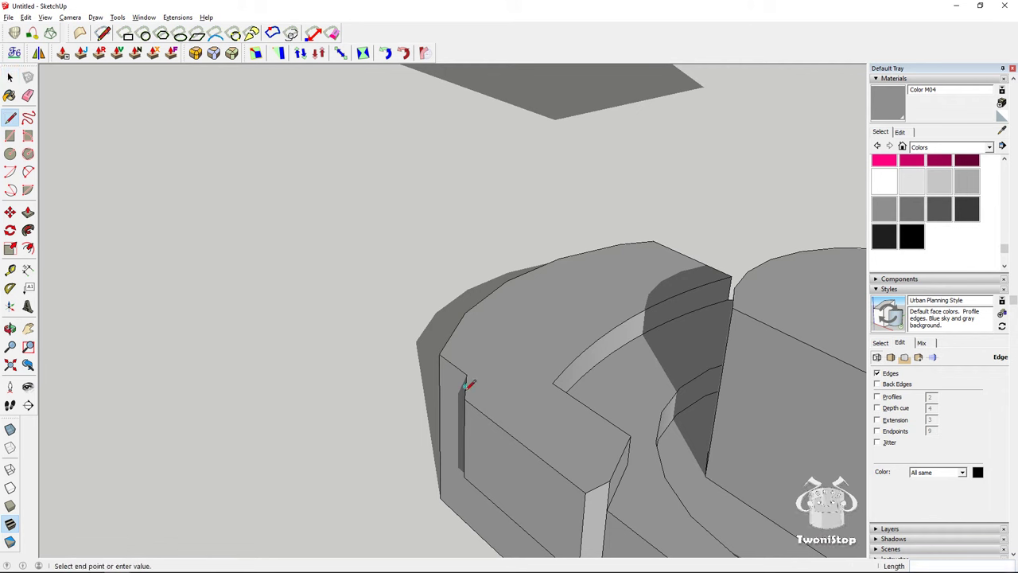
{"action": "left_click", "coordinate": [597, 486]}
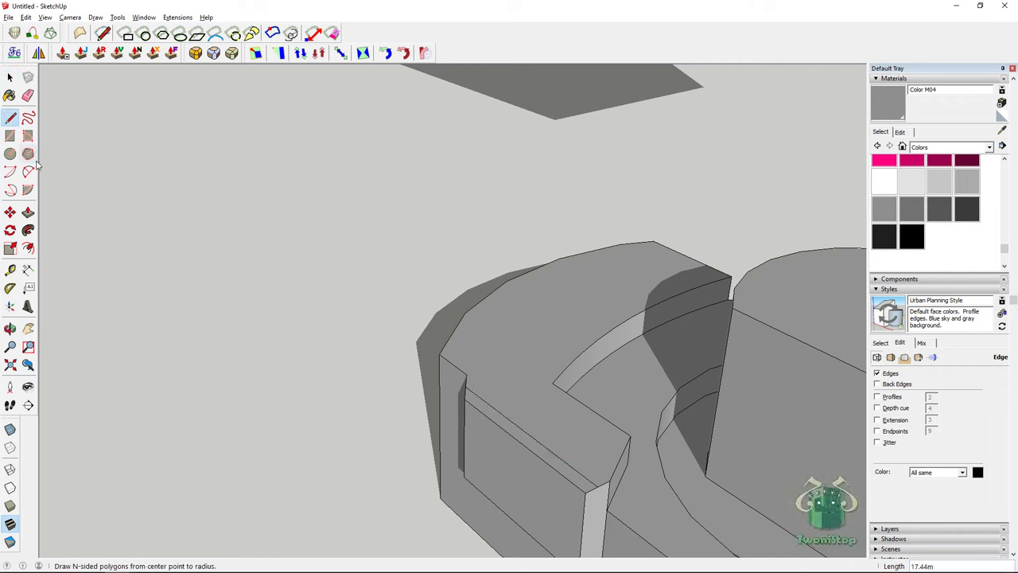
Push the narrow strip on the tab's top downward to form a lower front ledge
{"action": "key", "text": "p"}
{"action": "left_click_drag", "start_coordinate": [511, 431], "coordinate": [513, 477]}
{"action": "middle_click_drag", "start_coordinate": [513, 477], "coordinate": [332, 345]}
{"action": "left_click", "coordinate": [11, 77]}
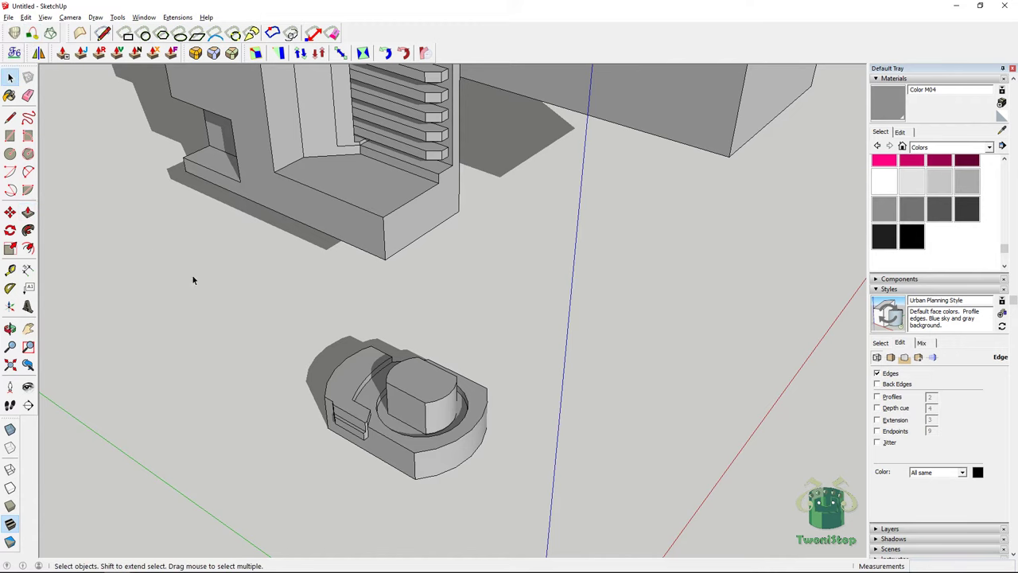
Try painting the ledge's front face with Color L05 and undo the paint
{"action": "scroll", "coordinate": [299, 377], "scroll_direction": "up", "scroll_amount": 3}
{"action": "middle_click_drag", "start_coordinate": [299, 377], "coordinate": [322, 412]}
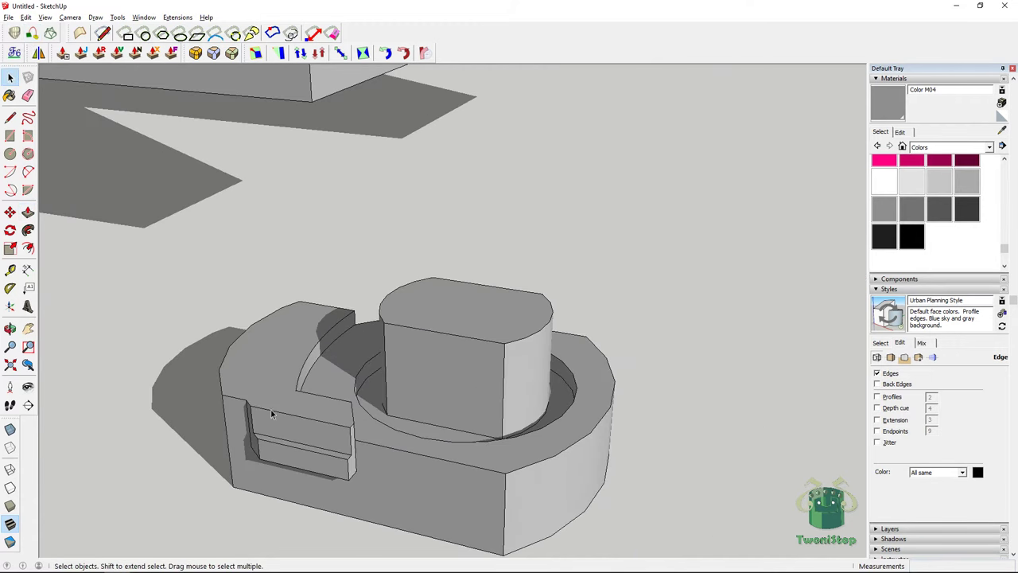
{"action": "scroll", "coordinate": [322, 412], "scroll_direction": "up", "scroll_amount": 2}
{"action": "left_click", "coordinate": [884, 161]}
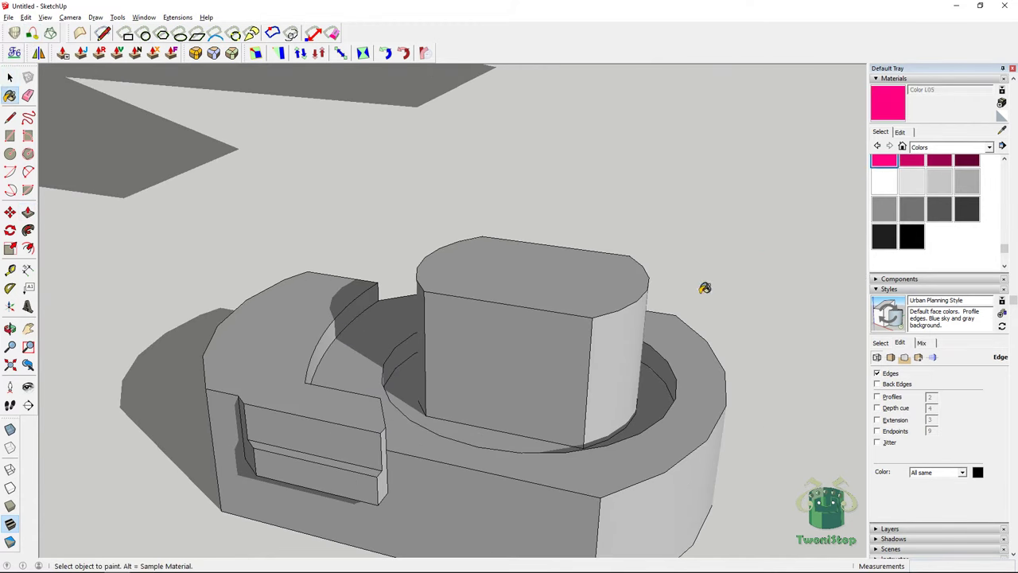
{"action": "left_click", "coordinate": [360, 479]}
{"action": "mouse_move", "coordinate": [359, 479]}
{"action": "middle_mouse_down"}
{"action": "mouse_move", "coordinate": [457, 443]}
{"action": "mouse_move", "coordinate": [586, 418]}
{"action": "mouse_move", "coordinate": [477, 454]}
{"action": "middle_mouse_up"}
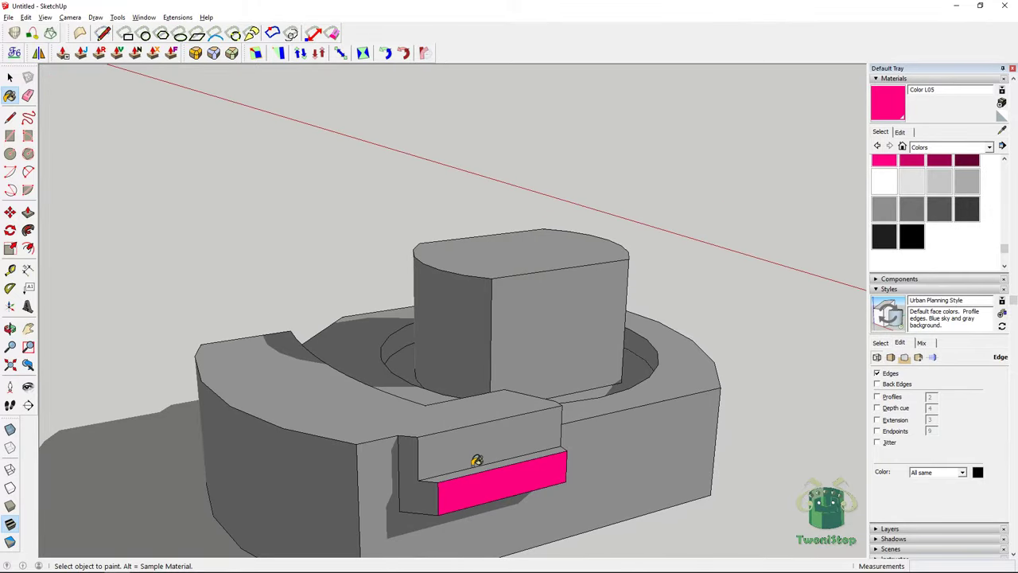
{"action": "middle_click_drag", "start_coordinate": [636, 362], "coordinate": [302, 404]}
{"action": "scroll", "coordinate": [308, 385], "scroll_direction": "down", "scroll_amount": 5}
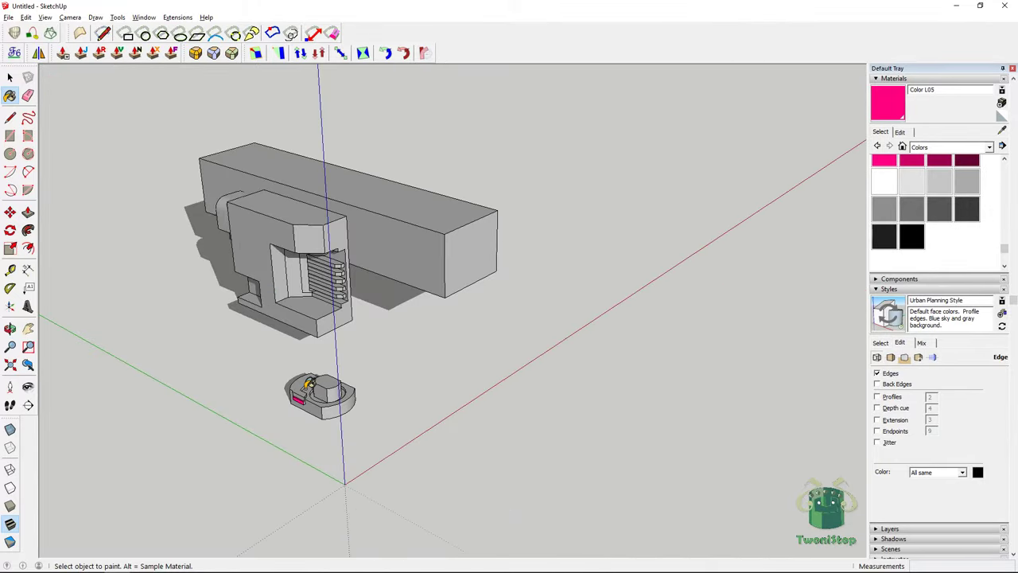
{"action": "scroll", "coordinate": [309, 385], "scroll_direction": "up", "scroll_amount": 8}
{"action": "key", "text": "ctrl+z"}
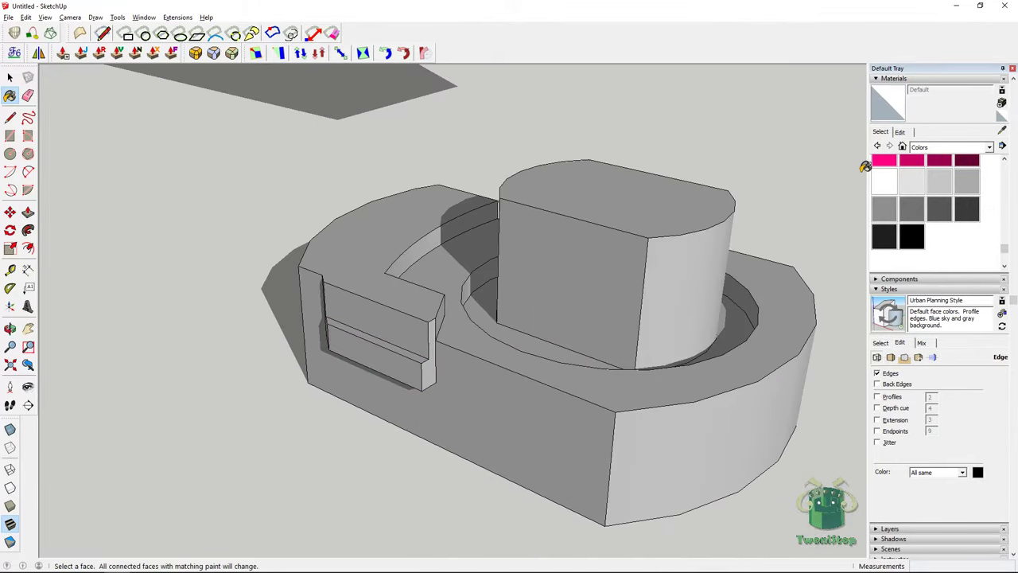
Paint the ledge's front face with Color L11
{"action": "left_click", "coordinate": [939, 161]}
{"action": "left_click", "coordinate": [393, 357]}
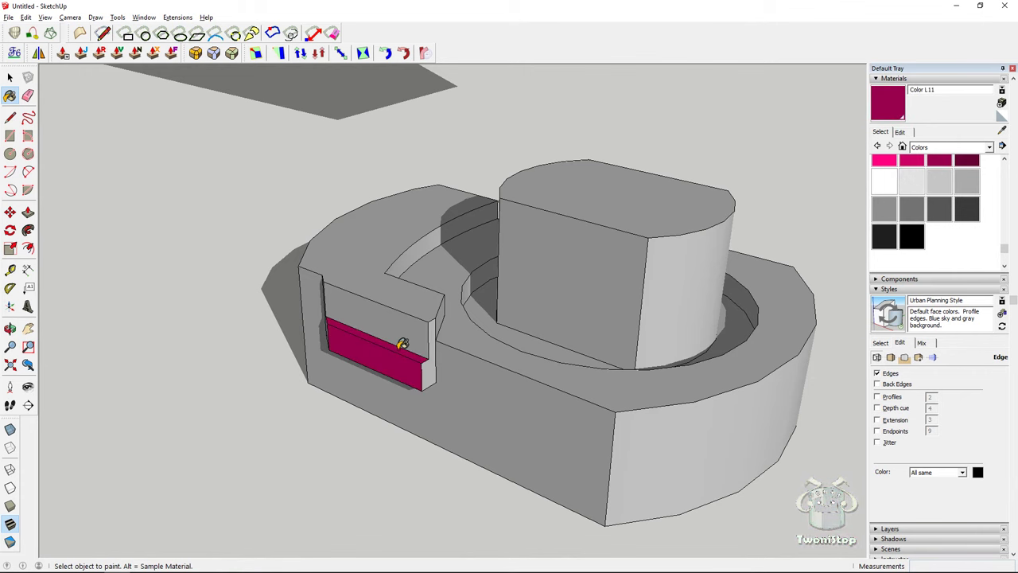
{"action": "mouse_move", "coordinate": [406, 339]}
{"action": "middle_mouse_down"}
{"action": "mouse_move", "coordinate": [543, 360]}
{"action": "mouse_move", "coordinate": [552, 315]}
{"action": "middle_mouse_up"}
{"action": "scroll", "coordinate": [551, 316], "scroll_direction": "up", "scroll_amount": 3}
Draw lines just behind the ledge's front edge, down one end face and along the top
{"action": "key", "text": "l"}
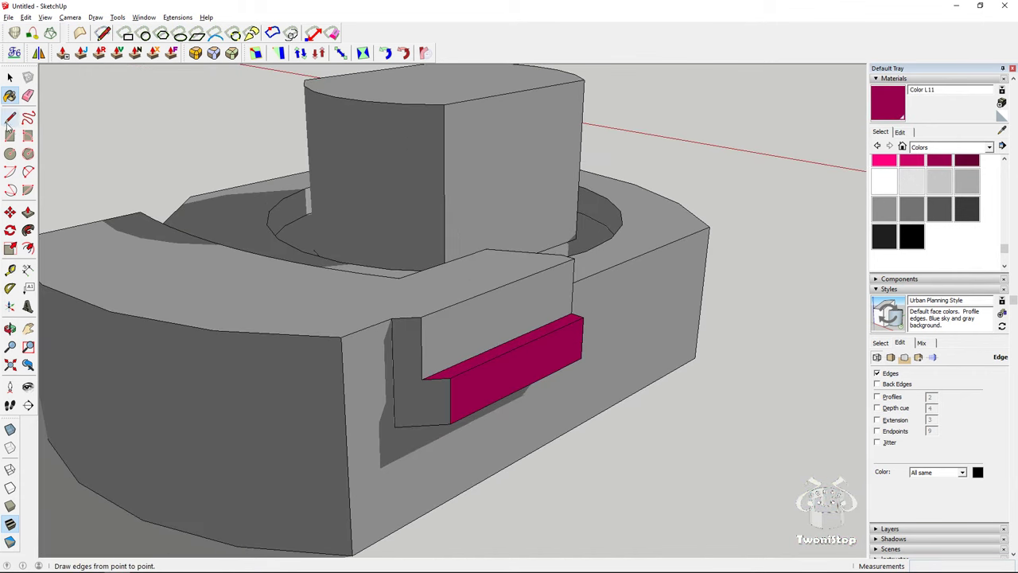
{"action": "scroll", "coordinate": [440, 371], "scroll_direction": "up", "scroll_amount": 3}
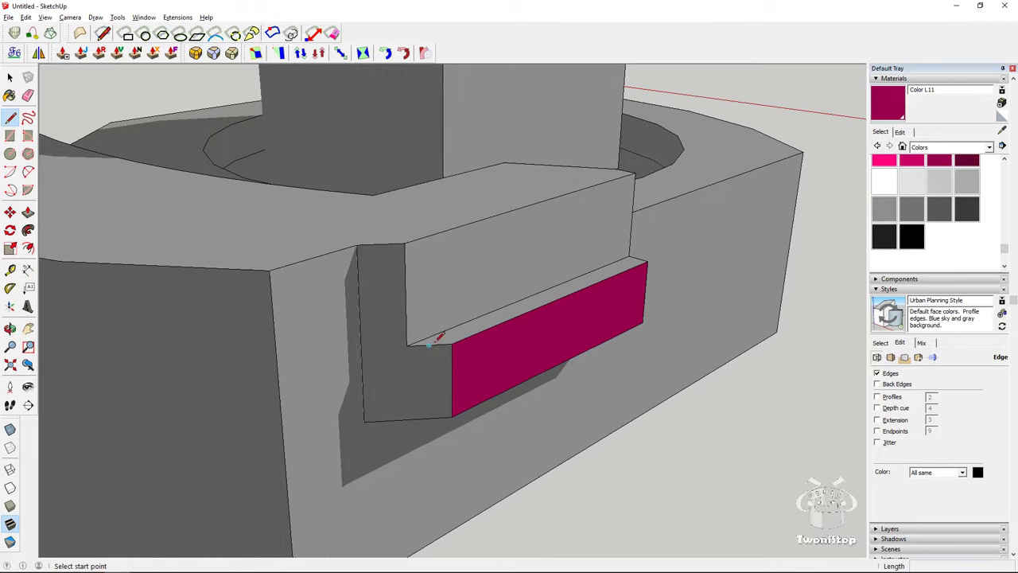
{"action": "left_click", "coordinate": [444, 343]}
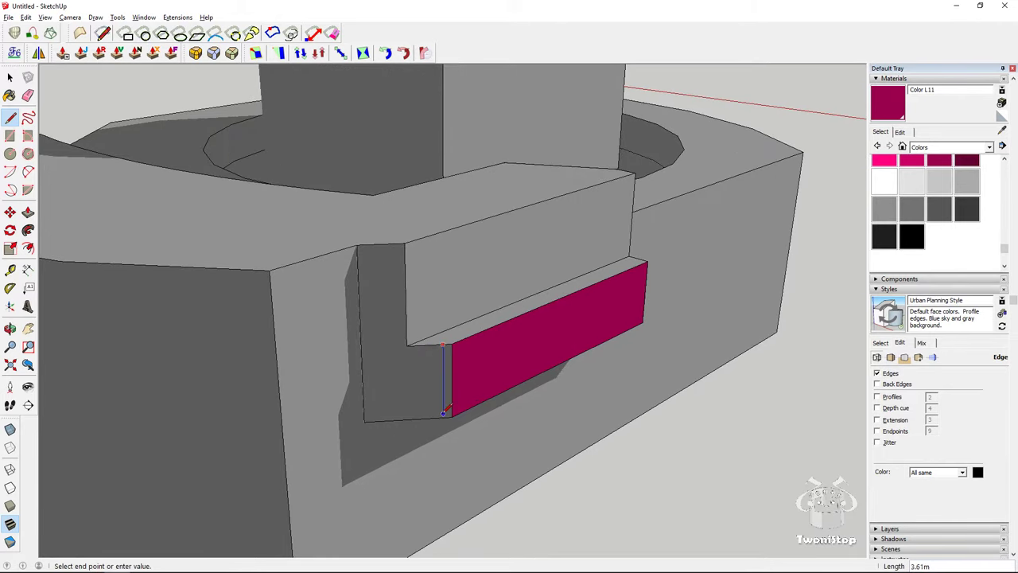
{"action": "left_click", "coordinate": [641, 260]}
{"action": "middle_click_drag", "start_coordinate": [616, 299], "coordinate": [197, 336]}
{"action": "scroll", "coordinate": [372, 279], "scroll_direction": "up", "scroll_amount": 2}
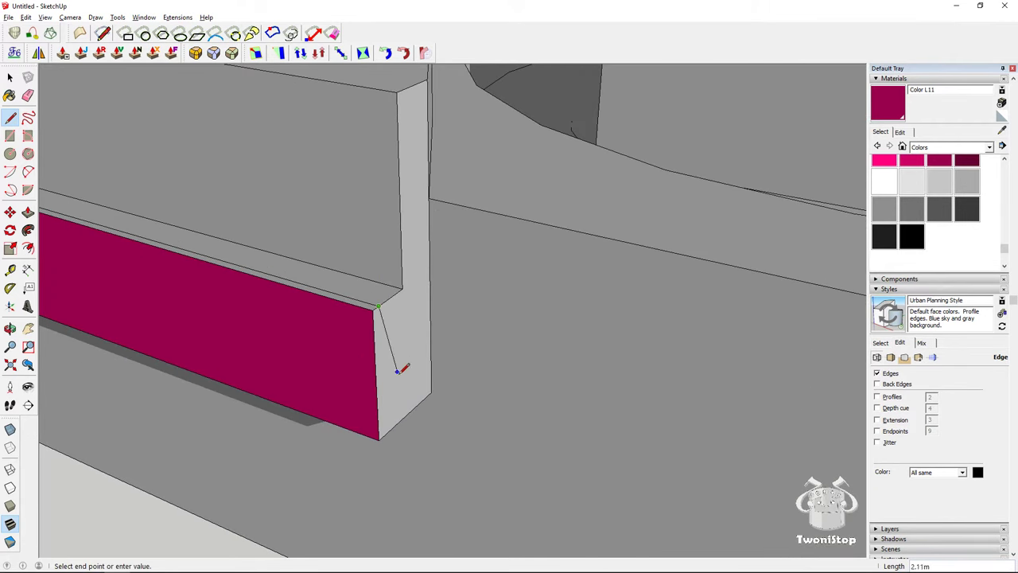
Continue the thin border on the ledge's other end face and along its underside, parallel to the front edge
{"action": "middle_click_drag", "start_coordinate": [347, 387], "coordinate": [452, 154]}
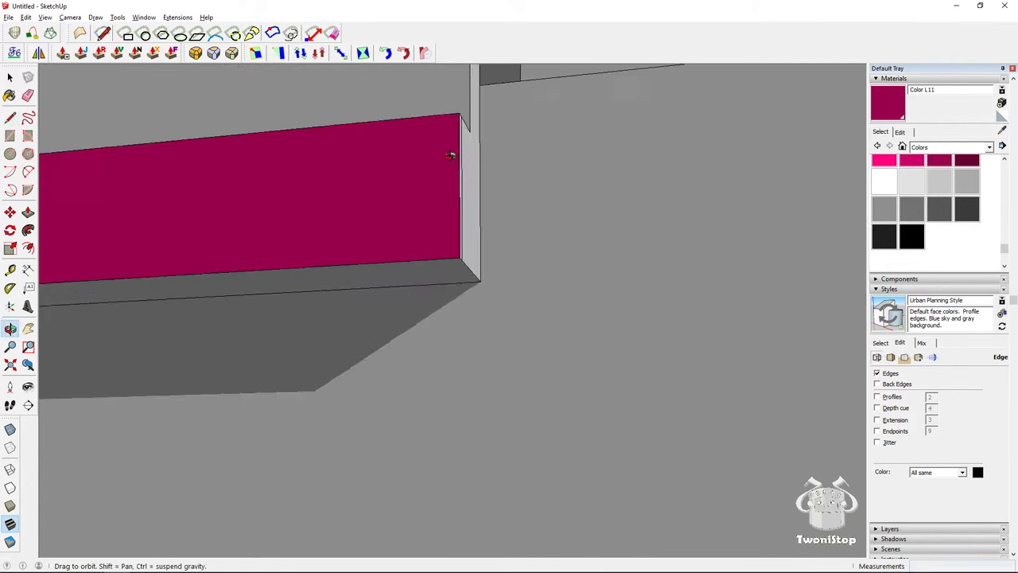
{"action": "middle_click_drag", "start_coordinate": [398, 204], "coordinate": [555, 220]}
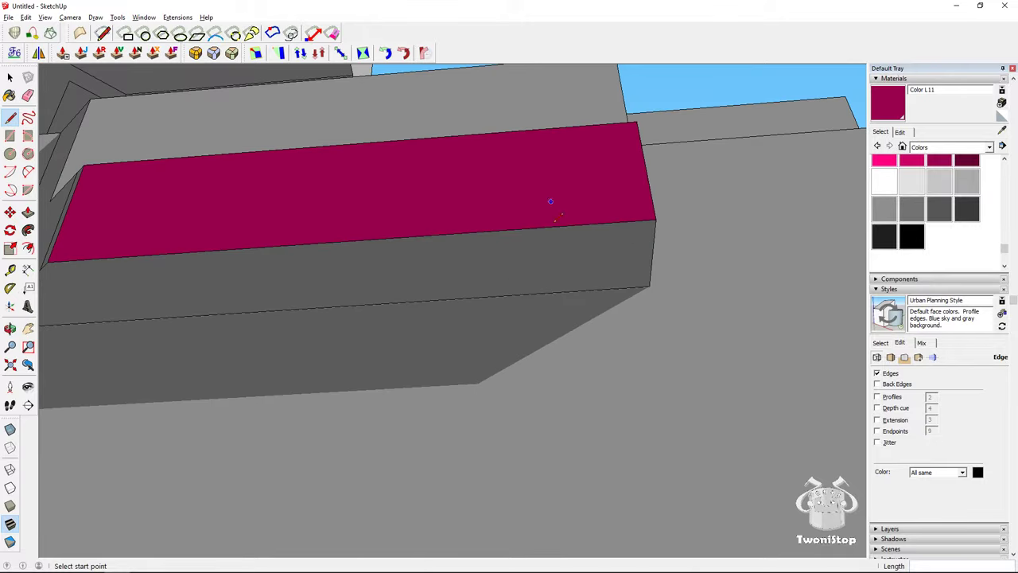
{"action": "left_click", "coordinate": [656, 221]}
{"action": "middle_click_drag", "start_coordinate": [375, 244], "coordinate": [345, 269]}
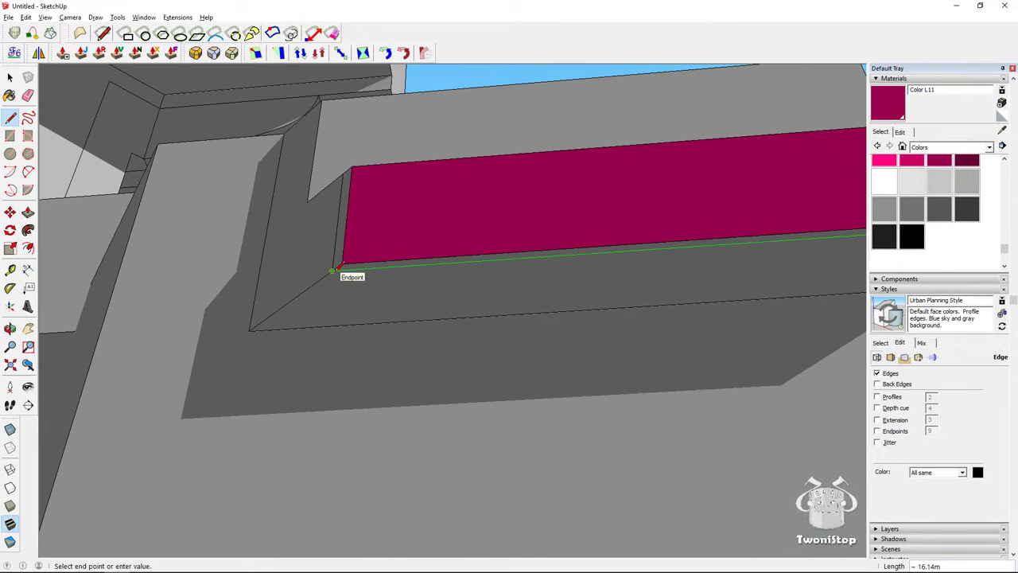
{"action": "left_click", "coordinate": [334, 270]}
Sample Color L11 from the ledge's front face and paint the thin border strips around it
{"action": "key", "text": "b"}
{"action": "key", "text": "alt"}
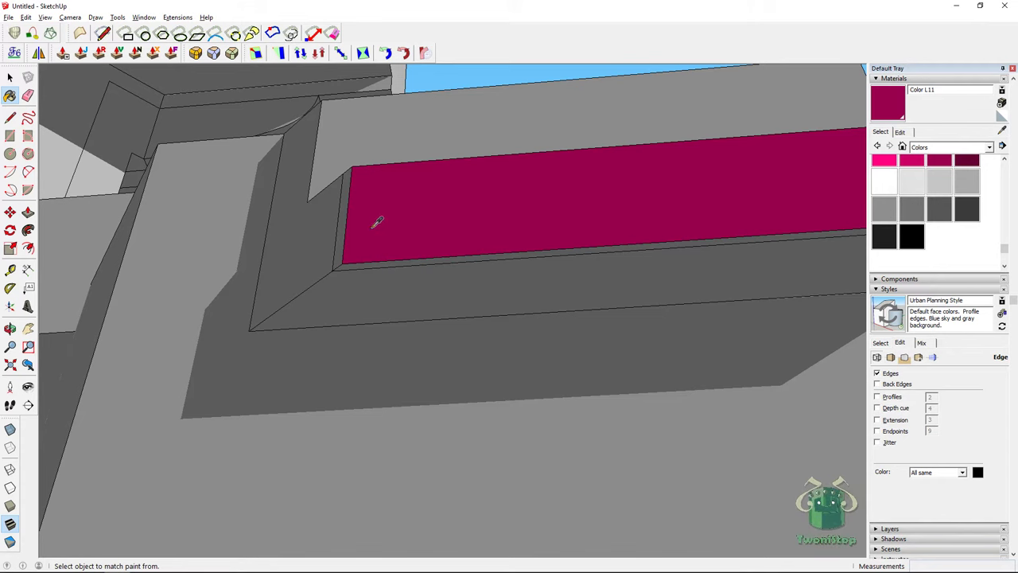
{"action": "left_click", "coordinate": [374, 224], "text": "alt"}
{"action": "left_click", "coordinate": [342, 237]}
{"action": "left_click", "coordinate": [353, 261]}
Check the ledge and rounded plate in X-ray display and return to the normal display
{"action": "middle_click_drag", "start_coordinate": [452, 238], "coordinate": [338, 406]}
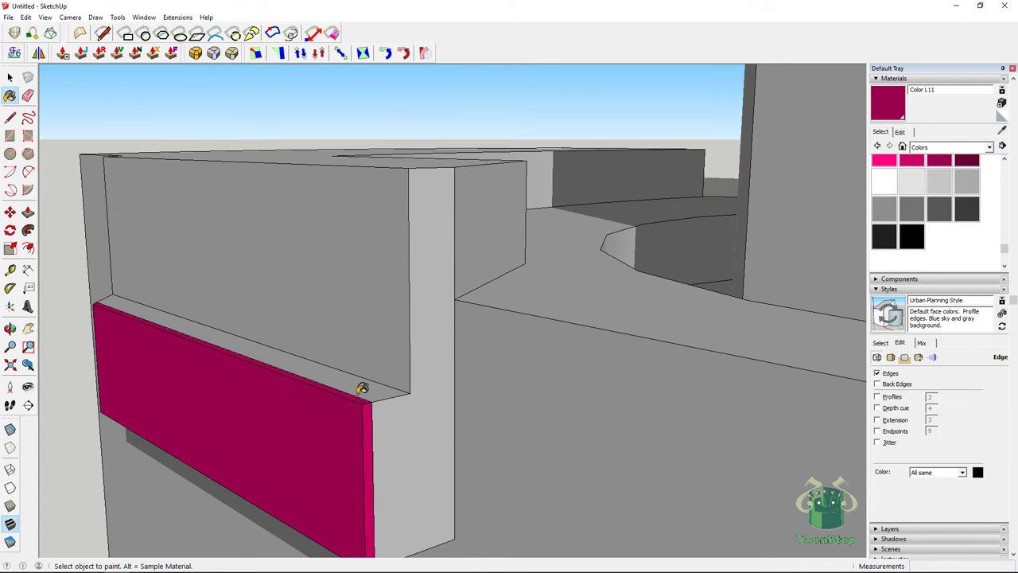
{"action": "scroll", "coordinate": [363, 388], "scroll_direction": "down", "scroll_amount": 5}
{"action": "left_click", "coordinate": [11, 430]}
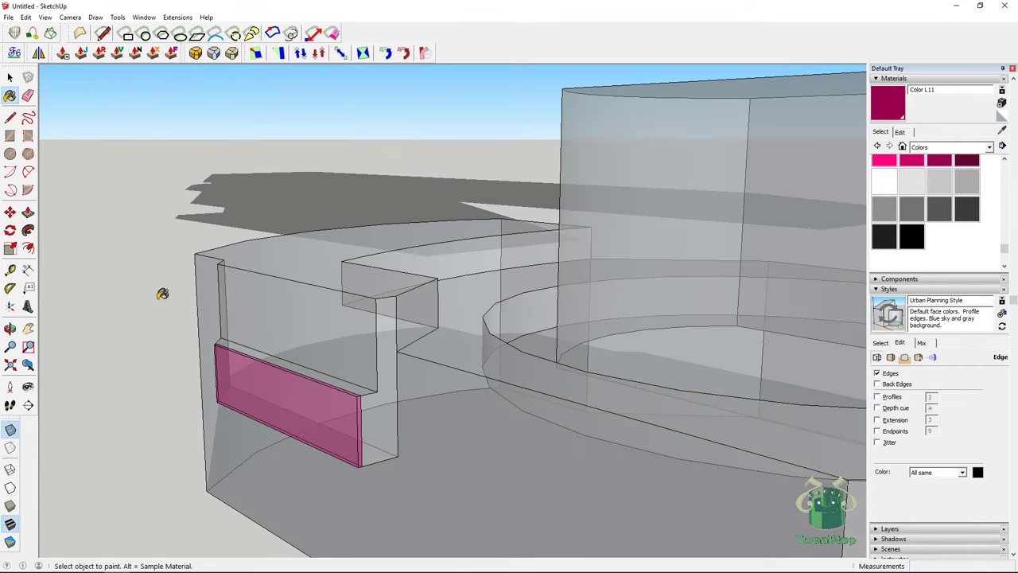
{"action": "middle_click_drag", "start_coordinate": [163, 295], "coordinate": [44, 426]}
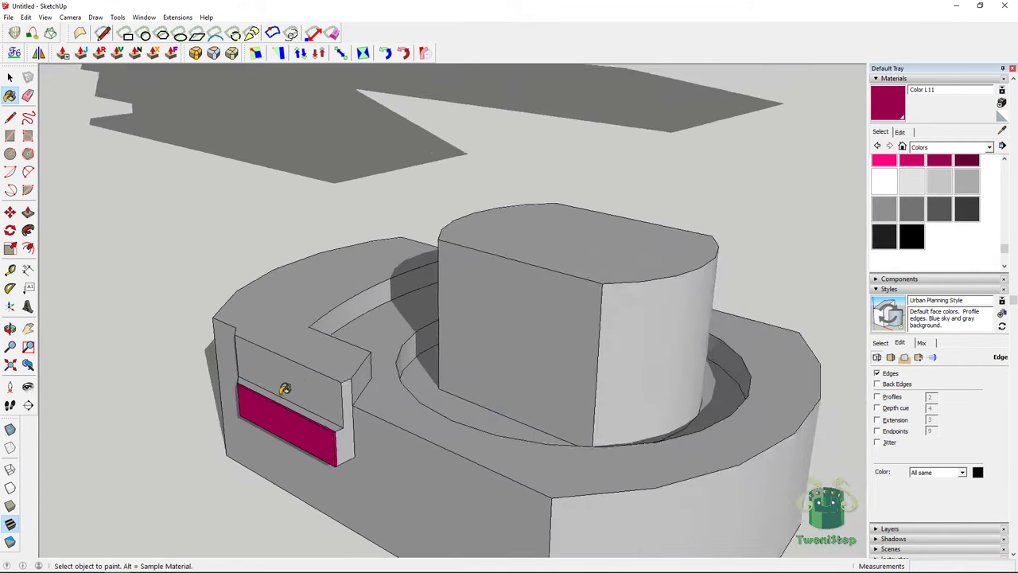
{"action": "scroll", "coordinate": [305, 381], "scroll_direction": "down", "scroll_amount": 3}
Examine the magenta-edged ledge and the rounded plate closely from several sides
{"action": "key", "text": "space"}
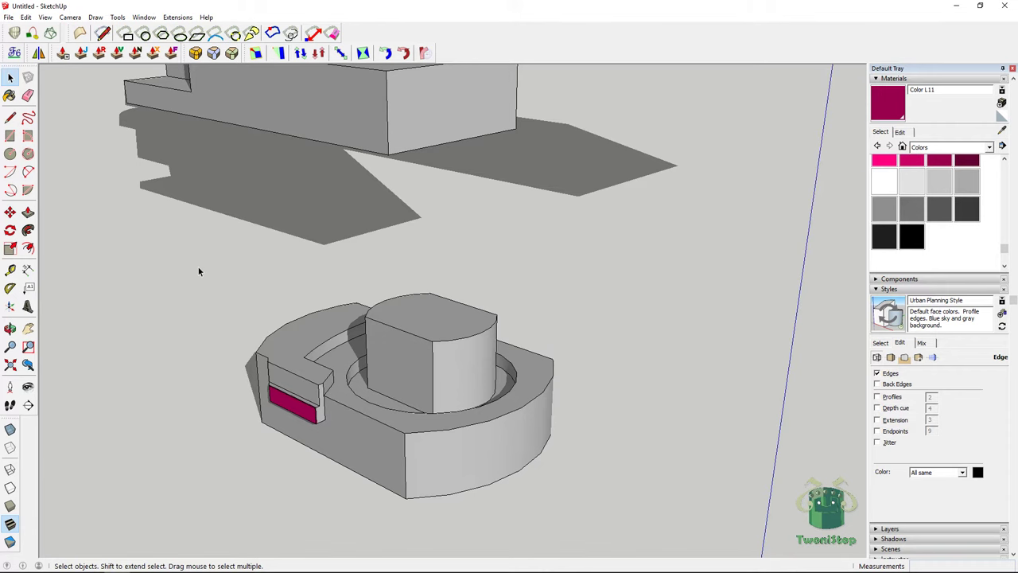
{"action": "scroll", "coordinate": [695, 374], "scroll_direction": "down", "scroll_amount": 1}
{"action": "scroll", "coordinate": [410, 400], "scroll_direction": "up", "scroll_amount": 5}
{"action": "scroll", "coordinate": [477, 363], "scroll_direction": "down", "scroll_amount": 6}
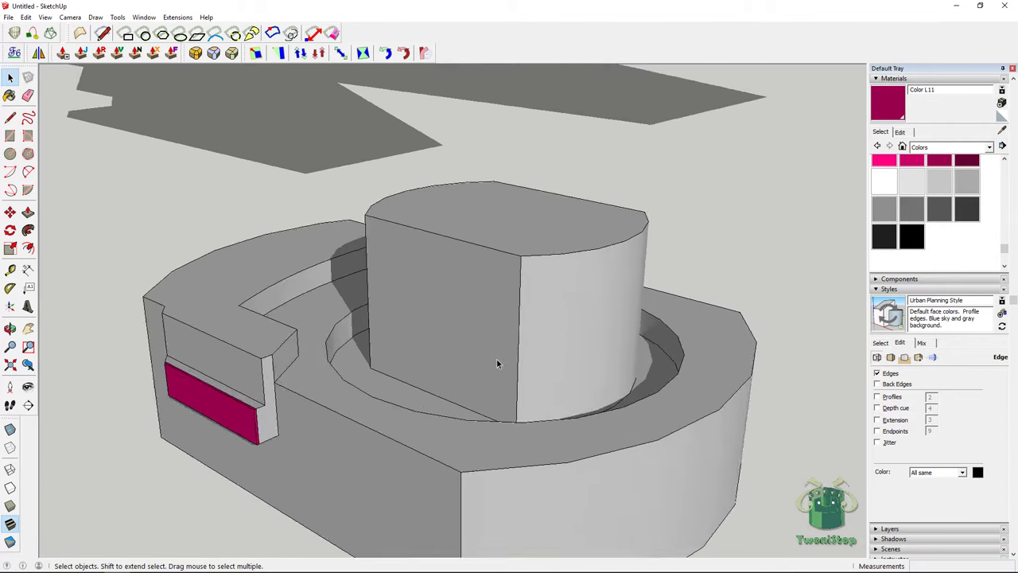
{"action": "middle_click_drag", "start_coordinate": [477, 363], "coordinate": [561, 384]}
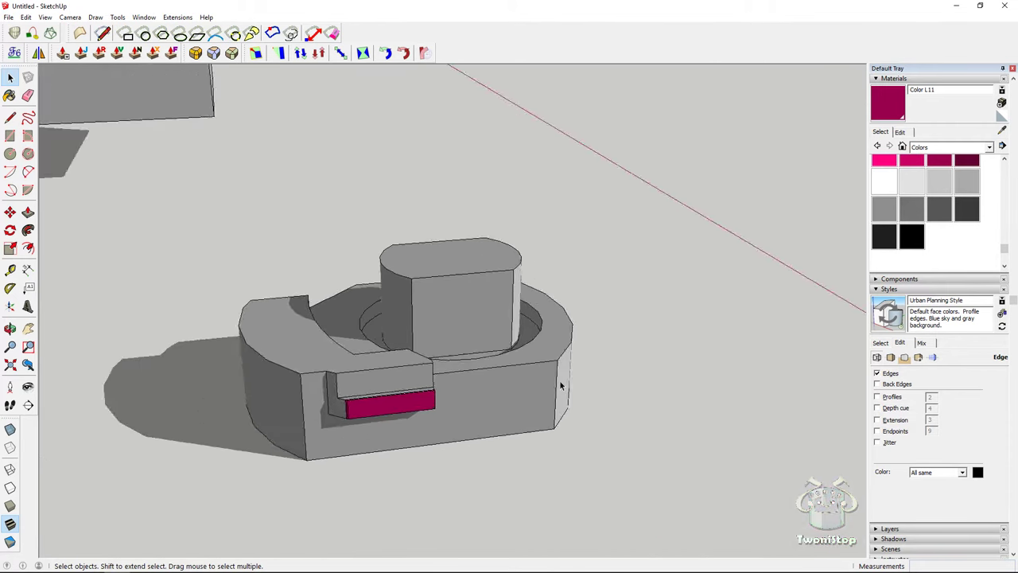
{"action": "scroll", "coordinate": [427, 366], "scroll_direction": "up", "scroll_amount": 4}
{"action": "middle_click_drag", "start_coordinate": [274, 411], "coordinate": [265, 391]}
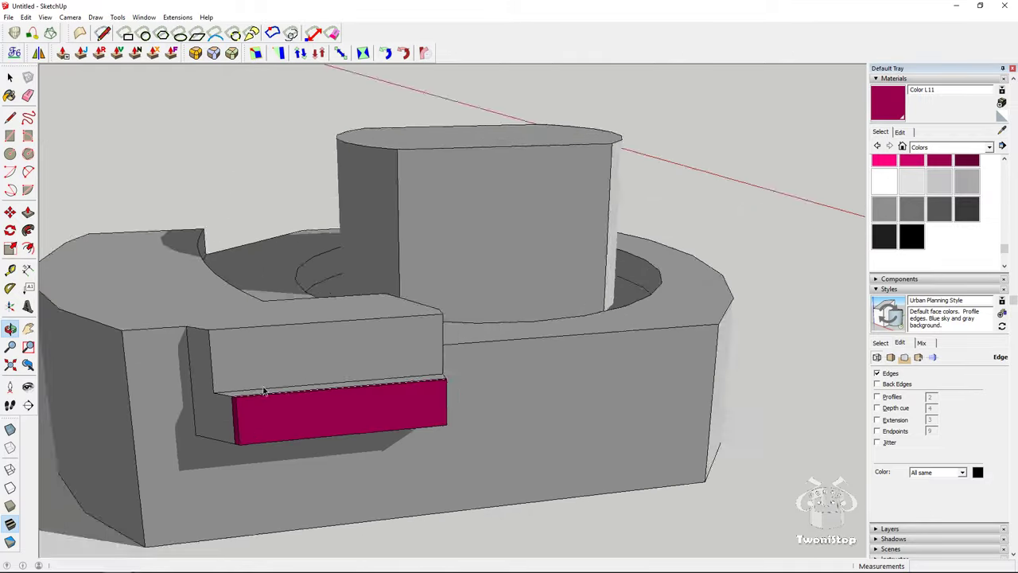
{"action": "scroll", "coordinate": [336, 364], "scroll_direction": "up", "scroll_amount": 3}
{"action": "middle_click_drag", "start_coordinate": [336, 364], "coordinate": [238, 398]}
{"action": "scroll", "coordinate": [192, 411], "scroll_direction": "up", "scroll_amount": 5}
{"action": "scroll", "coordinate": [454, 336], "scroll_direction": "down", "scroll_amount": 6}
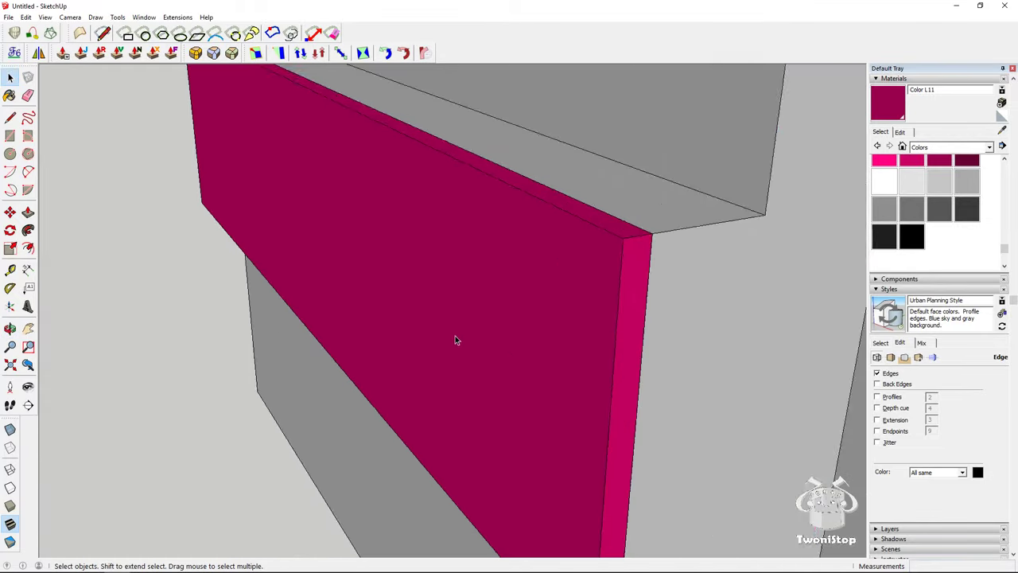
{"action": "scroll", "coordinate": [518, 249], "scroll_direction": "up", "scroll_amount": 3}
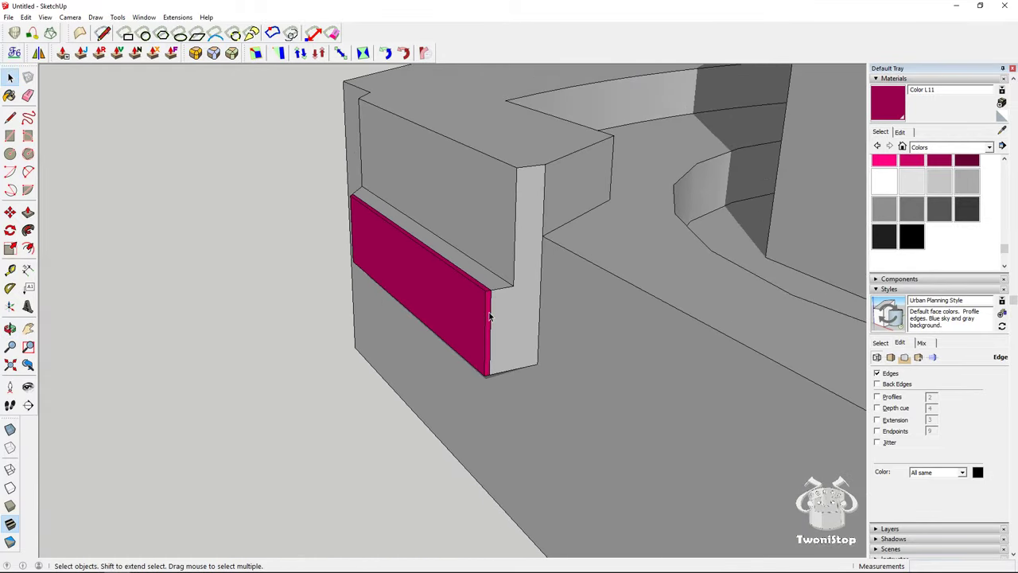
{"action": "scroll", "coordinate": [489, 316], "scroll_direction": "up", "scroll_amount": 2}
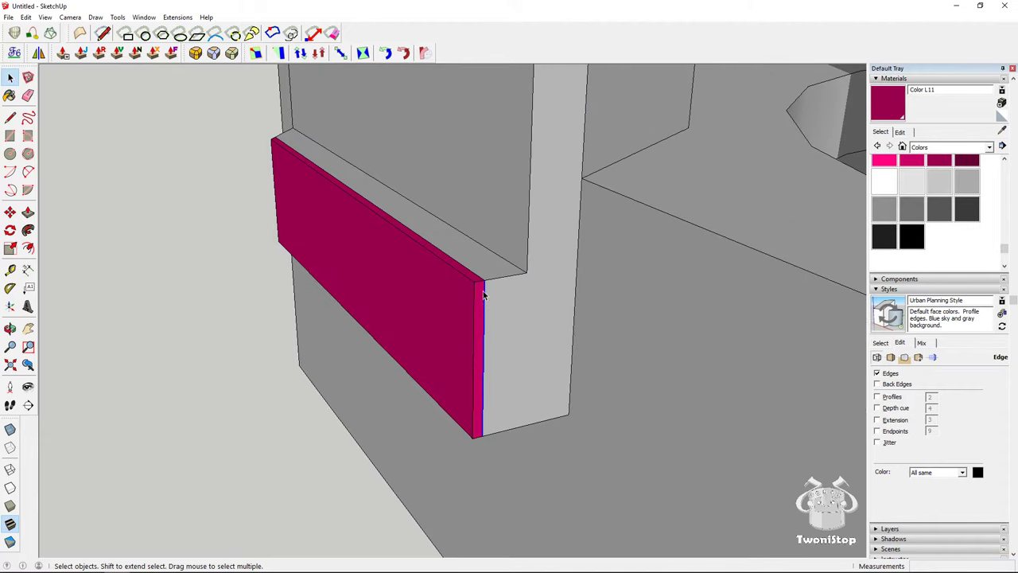
{"action": "left_click", "coordinate": [488, 299]}
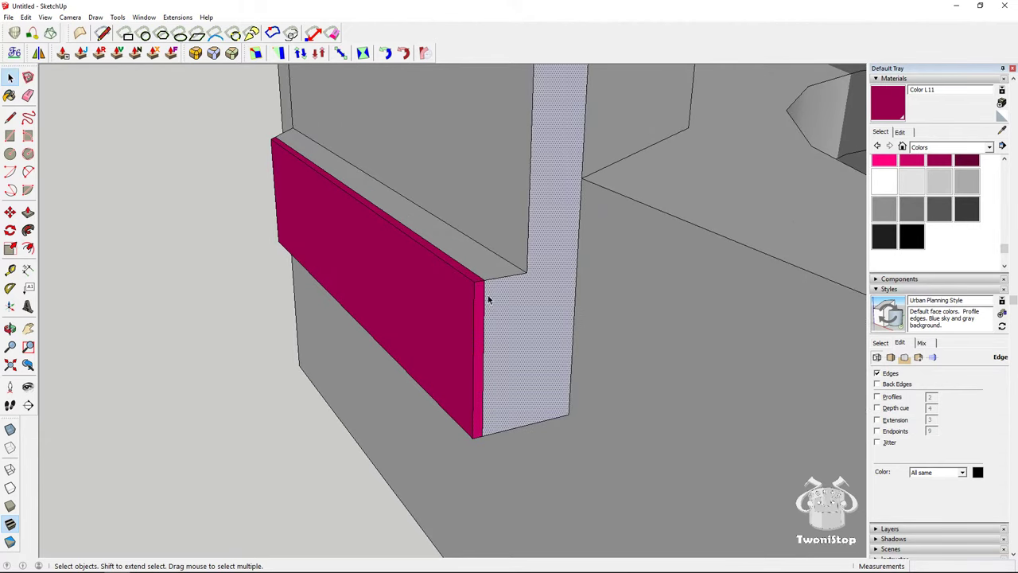
{"action": "left_click", "coordinate": [206, 269]}
Select the entire rounded plate with its raised section and side tab and make it a component
{"action": "scroll", "coordinate": [239, 257], "scroll_direction": "down", "scroll_amount": 7}
{"action": "scroll", "coordinate": [239, 257], "scroll_direction": "up", "scroll_amount": 4}
{"action": "middle_click_drag", "start_coordinate": [239, 257], "coordinate": [304, 285]}
{"action": "scroll", "coordinate": [292, 462], "scroll_direction": "down", "scroll_amount": 5}
{"action": "scroll", "coordinate": [304, 288], "scroll_direction": "up", "scroll_amount": 6}
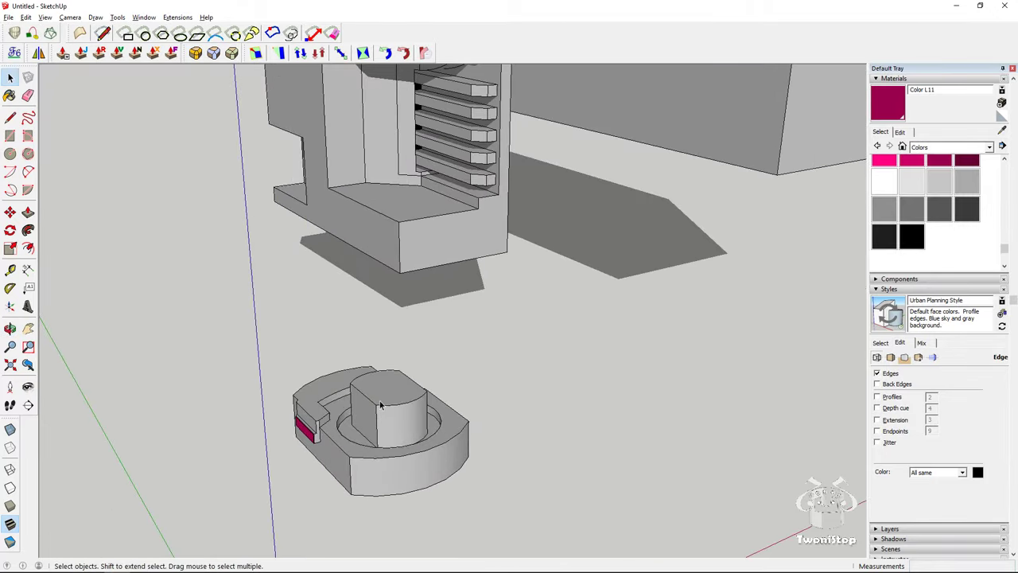
{"action": "middle_click_drag", "start_coordinate": [374, 401], "coordinate": [447, 434]}
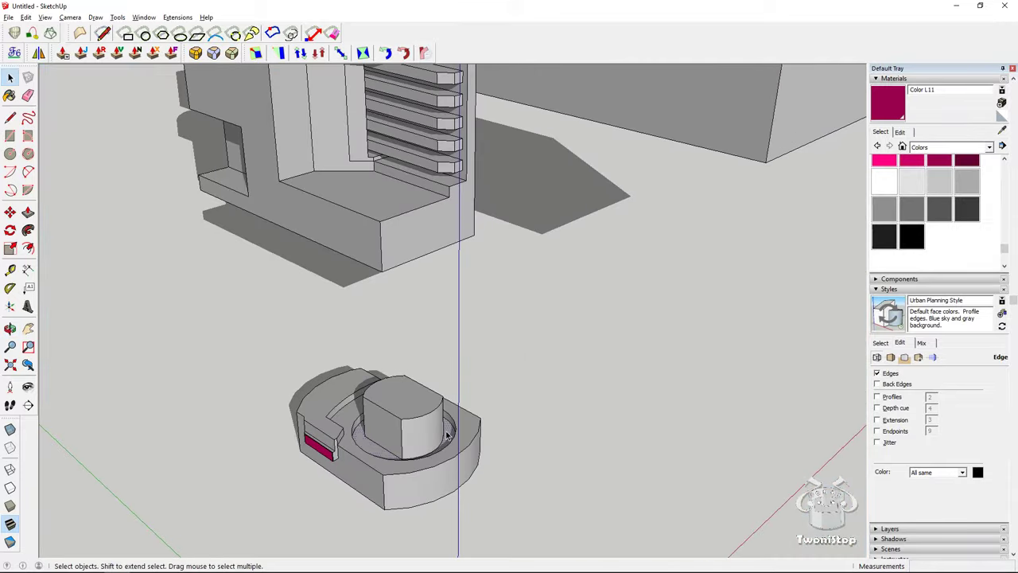
{"action": "triple_click", "coordinate": [447, 434]}
{"action": "right_click", "coordinate": [447, 435]}
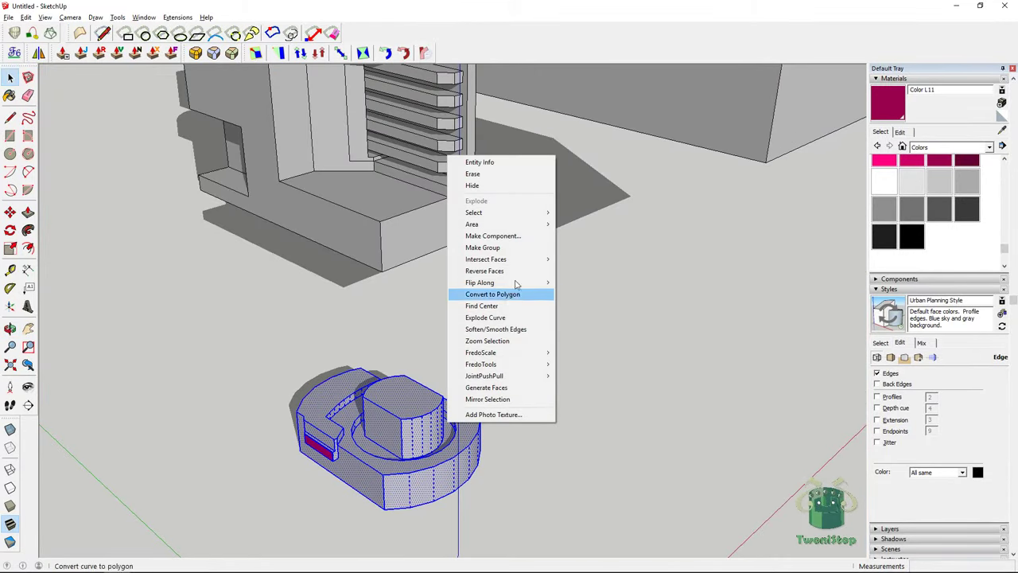
{"action": "left_click", "coordinate": [517, 235]}
{"action": "left_click", "coordinate": [522, 365]}
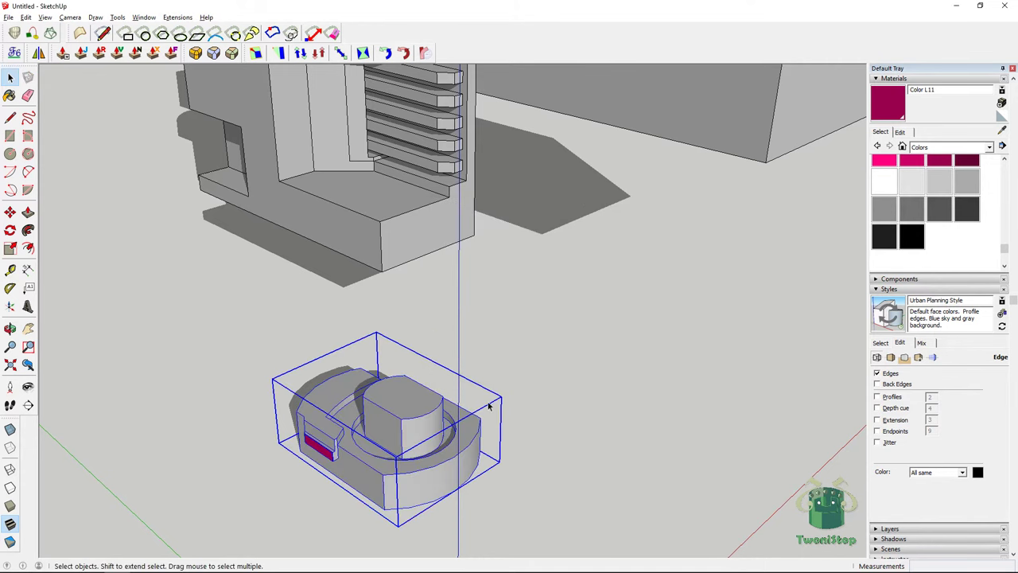
Rename Component#1 as Engine in the list of components in the model
{"action": "left_click", "coordinate": [610, 338]}
{"action": "left_click", "coordinate": [450, 429]}
{"action": "left_click", "coordinate": [899, 278]}
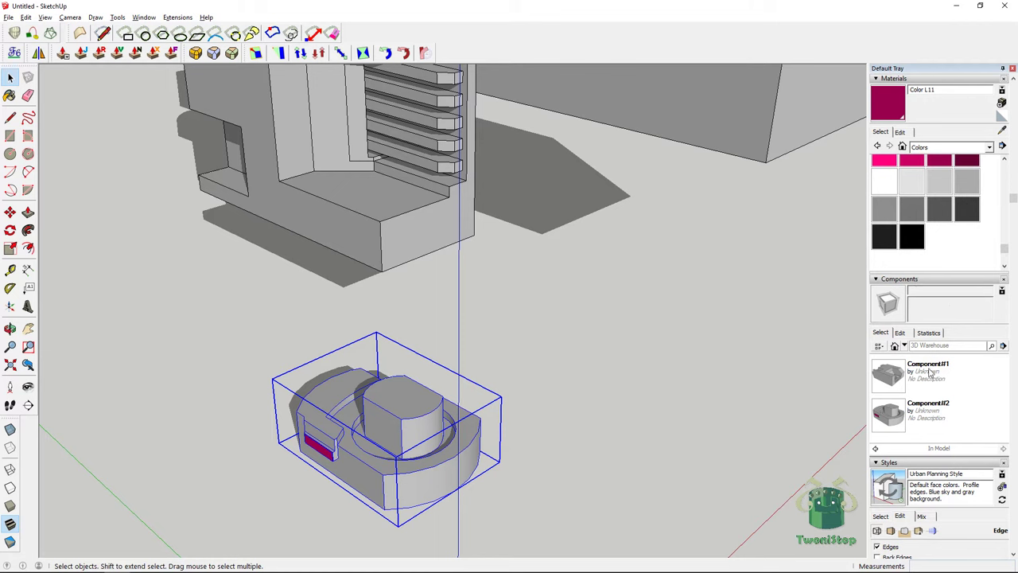
{"action": "left_click", "coordinate": [390, 213]}
{"action": "left_click", "coordinate": [417, 393]}
{"action": "left_click", "coordinate": [932, 366]}
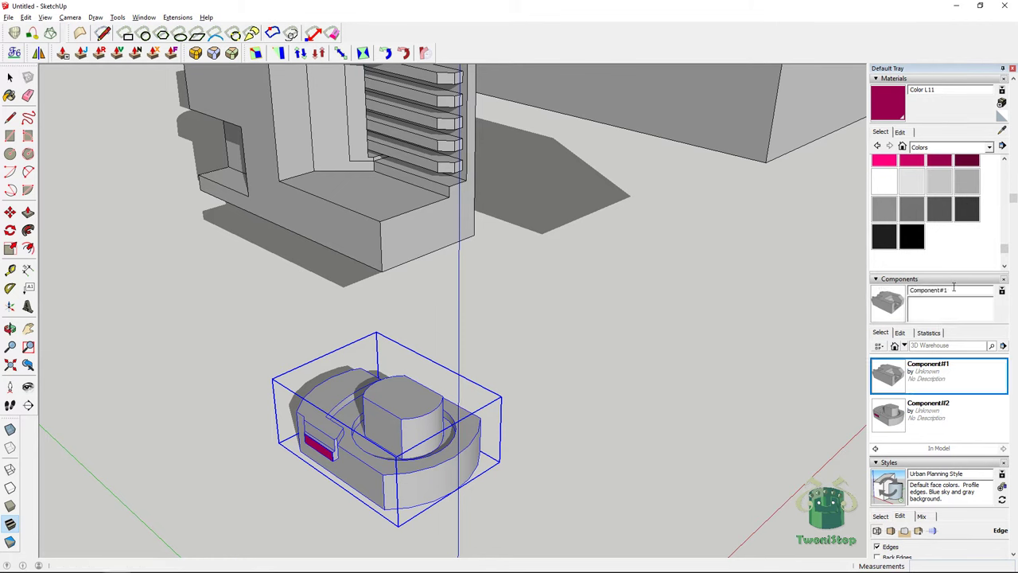
{"action": "left_click_drag", "start_coordinate": [954, 290], "coordinate": [898, 287]}
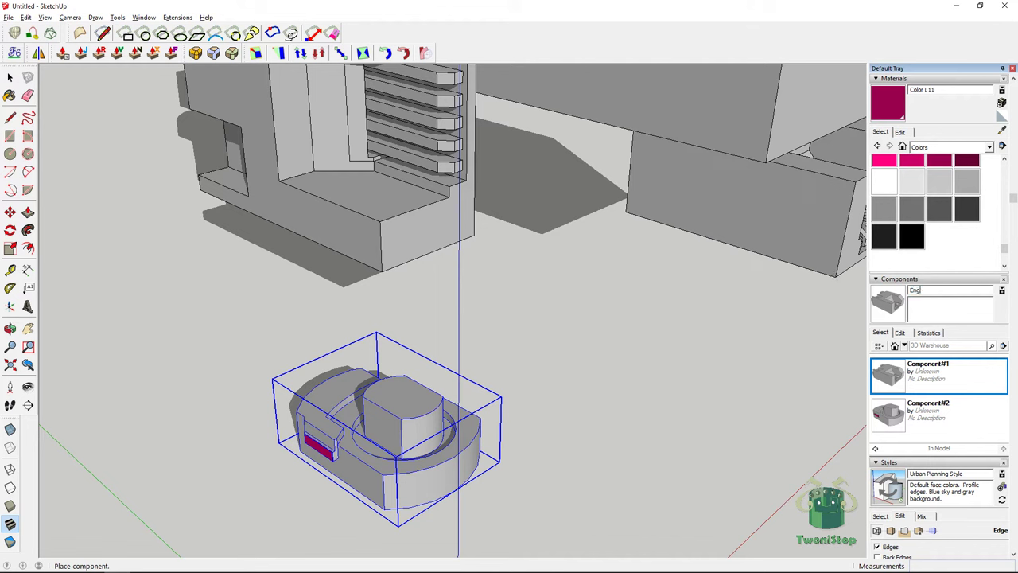
{"action": "key", "text": "Return"}
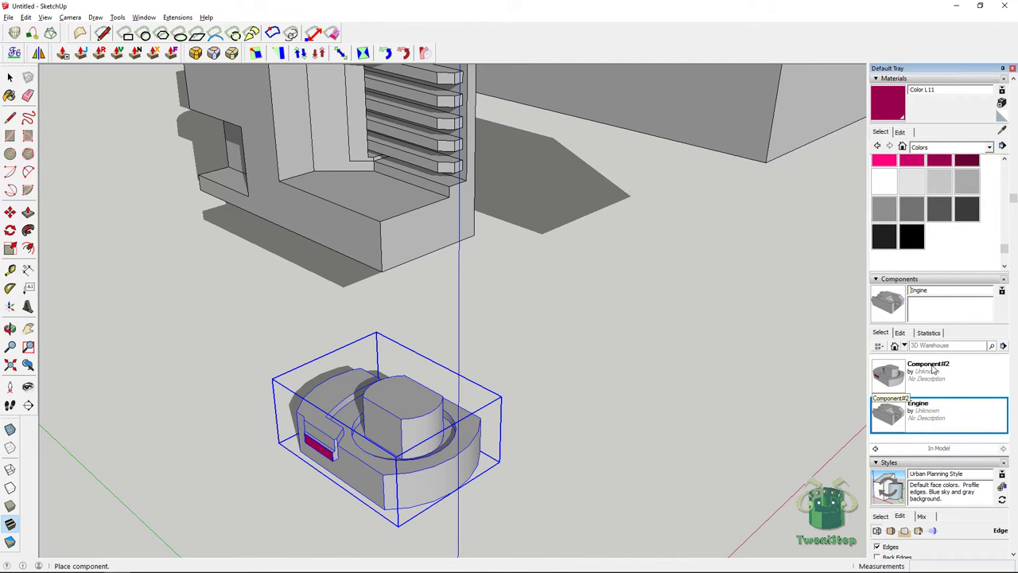
{"action": "left_click", "coordinate": [899, 378]}
{"action": "left_click", "coordinate": [615, 300]}
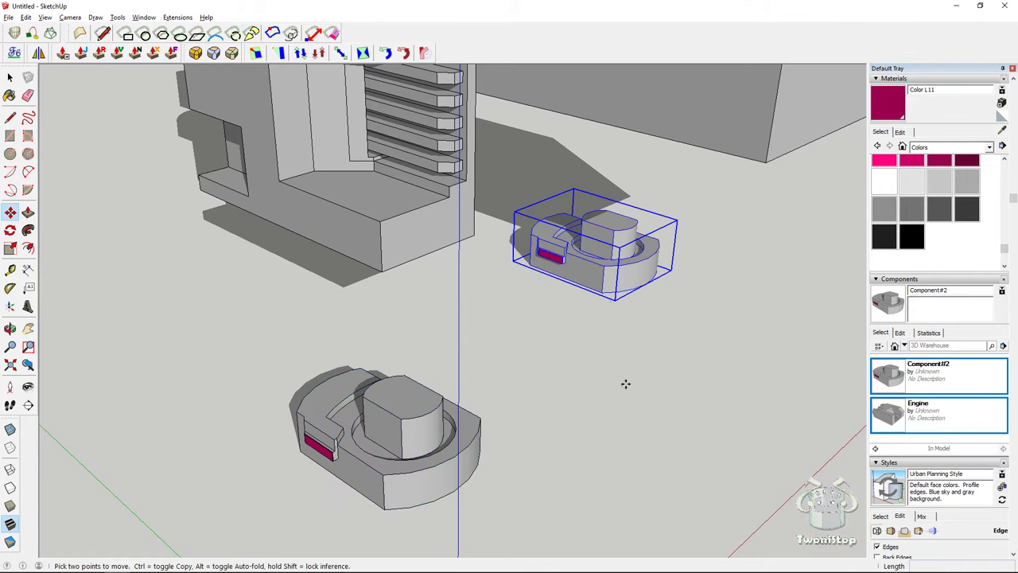
{"action": "key", "text": "space"}
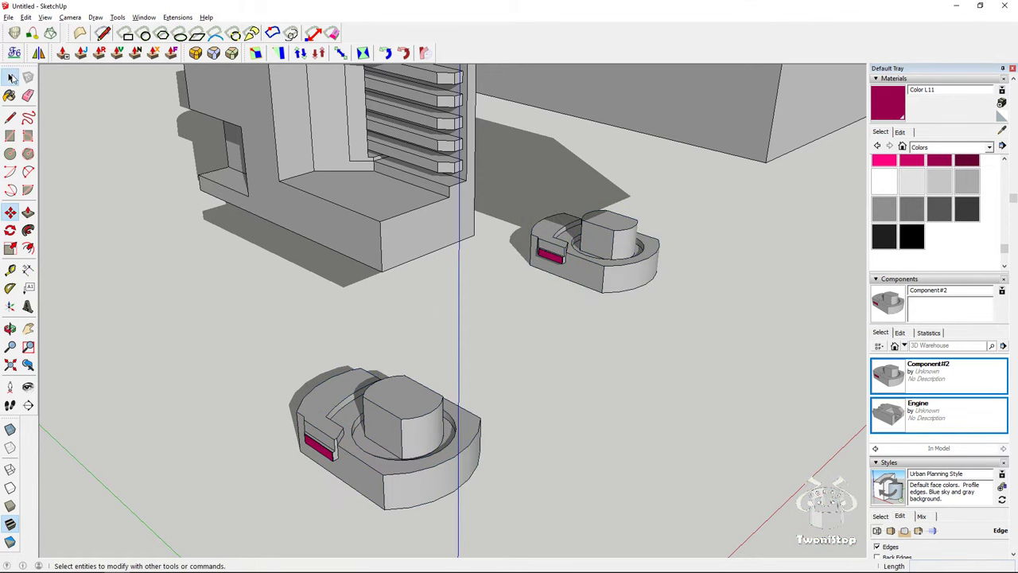
{"action": "key", "text": "Delete"}
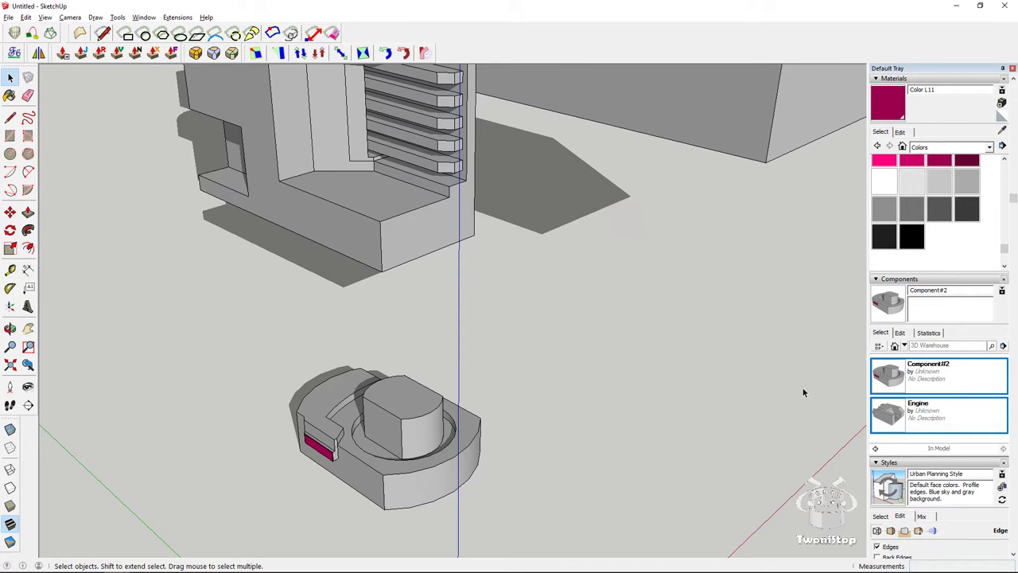
{"action": "left_click", "coordinate": [933, 419]}
{"action": "left_click", "coordinate": [940, 389]}
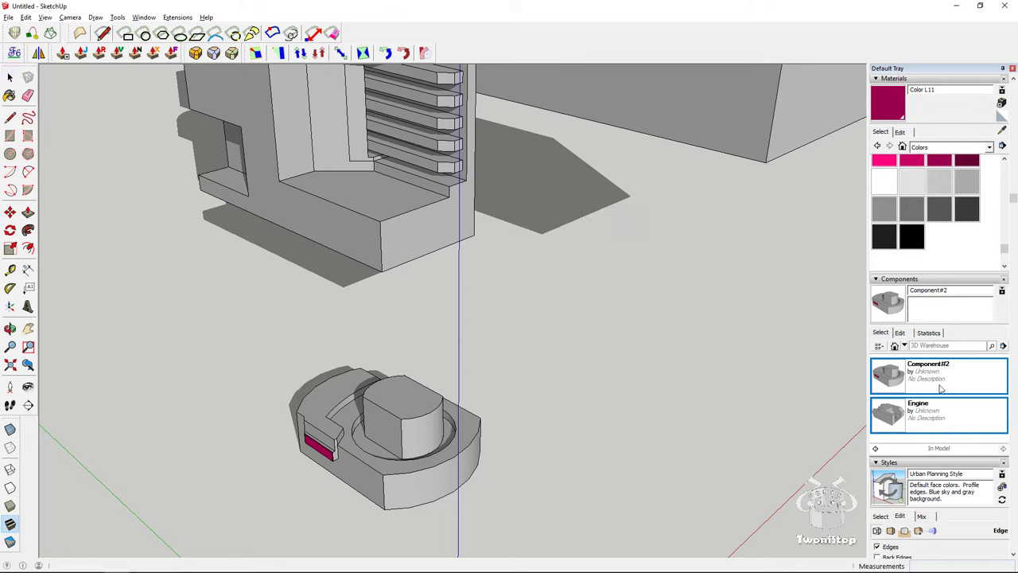
{"action": "left_click", "coordinate": [940, 404]}
{"action": "left_click", "coordinate": [949, 371]}
{"action": "left_click", "coordinate": [947, 423]}
{"action": "left_click", "coordinate": [922, 368]}
{"action": "left_click", "coordinate": [940, 380]}
{"action": "left_click", "coordinate": [899, 333]}
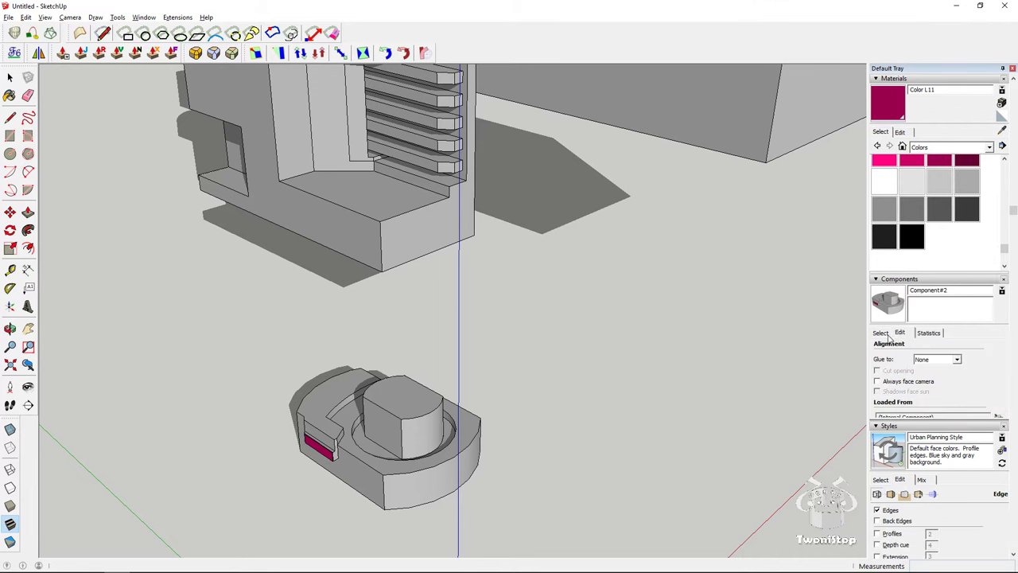
{"action": "left_click", "coordinate": [880, 333]}
Rename Component#2, the rounded plate component, as Axle
{"action": "left_click", "coordinate": [926, 373]}
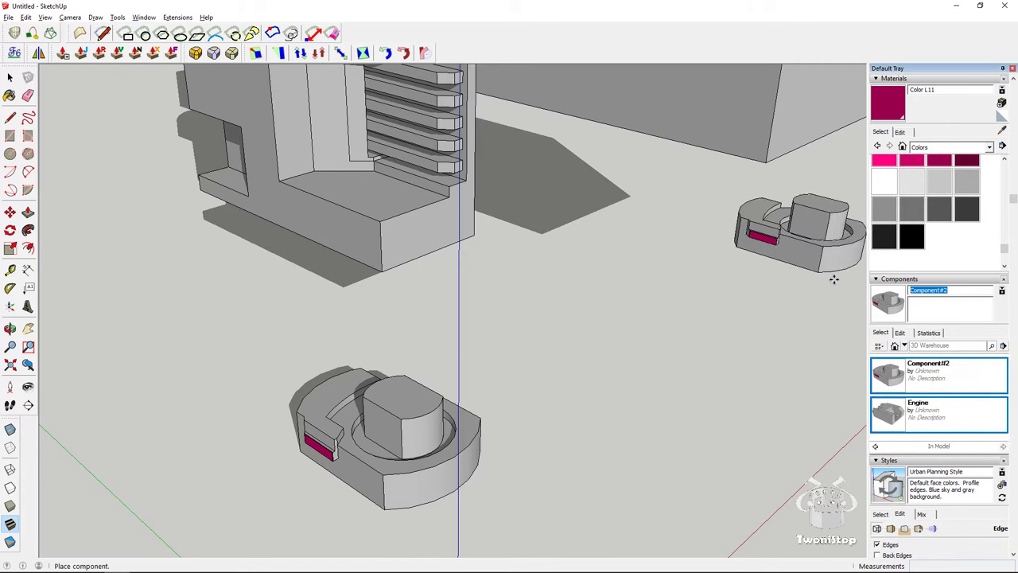
{"action": "type", "text": "Ax"}
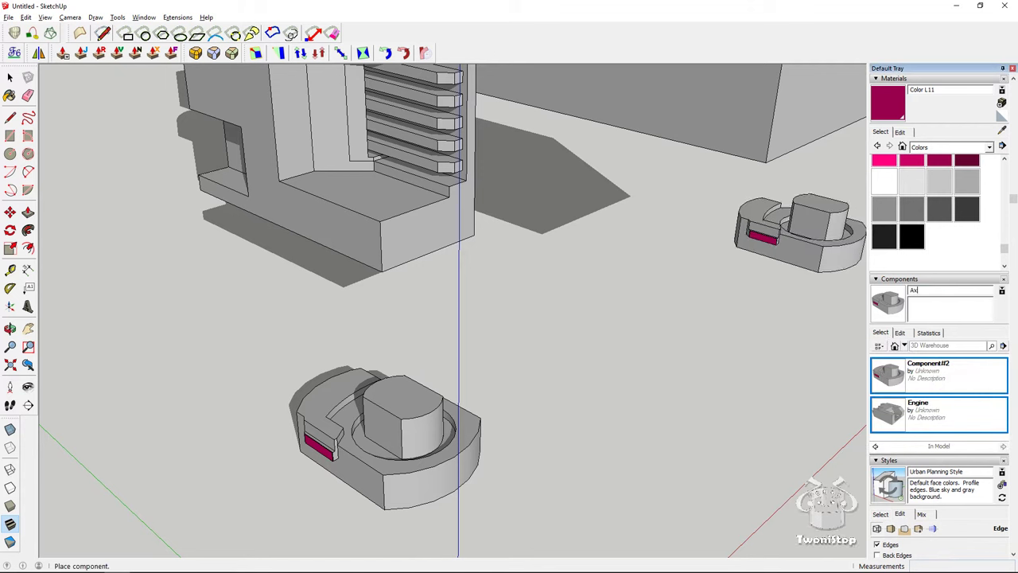
{"action": "type", "text": "el"}
{"action": "type", "text": "le"}
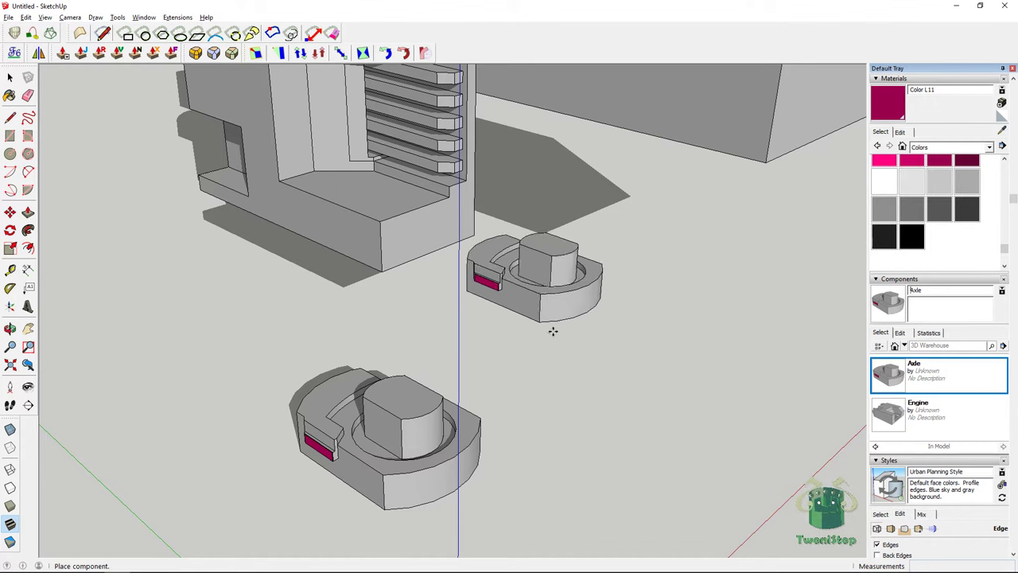
Discard the extra Axle instance and rotate the original Axle 90° about the vertical axis through its raised section
{"action": "left_click", "coordinate": [533, 358]}
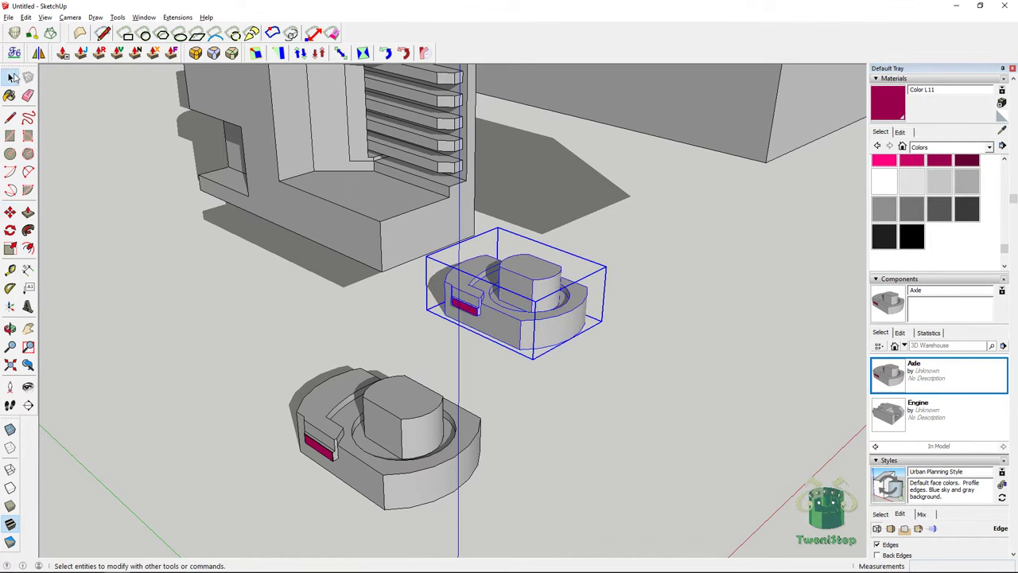
{"action": "key", "text": "Delete"}
{"action": "middle_click_drag", "start_coordinate": [525, 289], "coordinate": [376, 384]}
{"action": "left_click", "coordinate": [375, 384]}
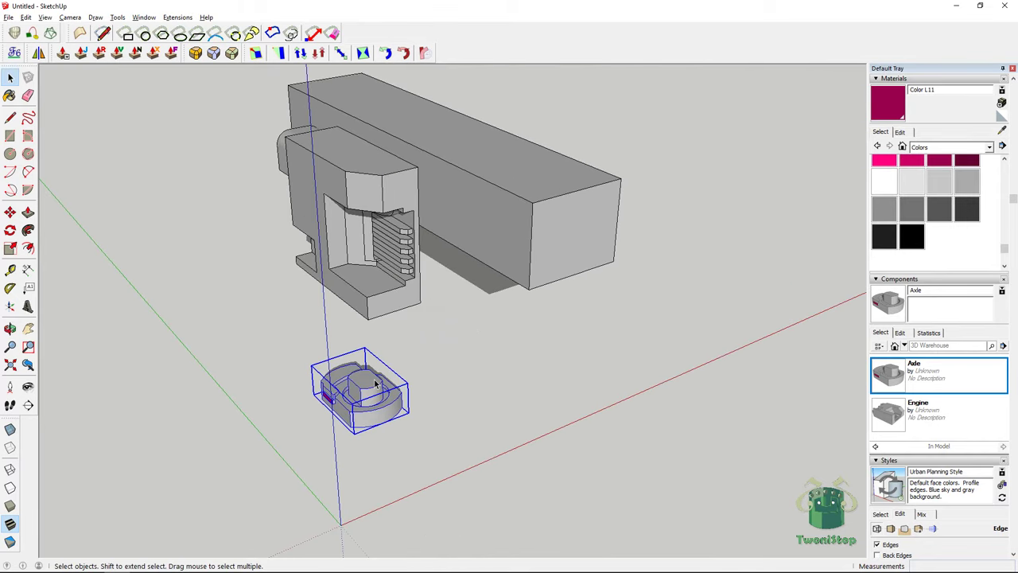
{"action": "left_click", "coordinate": [12, 231]}
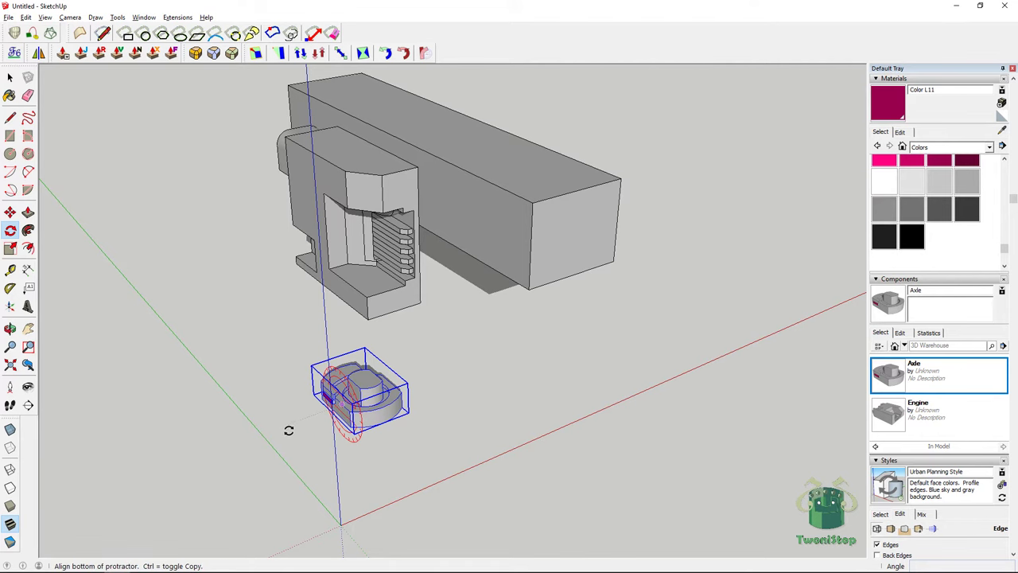
{"action": "scroll", "coordinate": [364, 377], "scroll_direction": "up", "scroll_amount": 5}
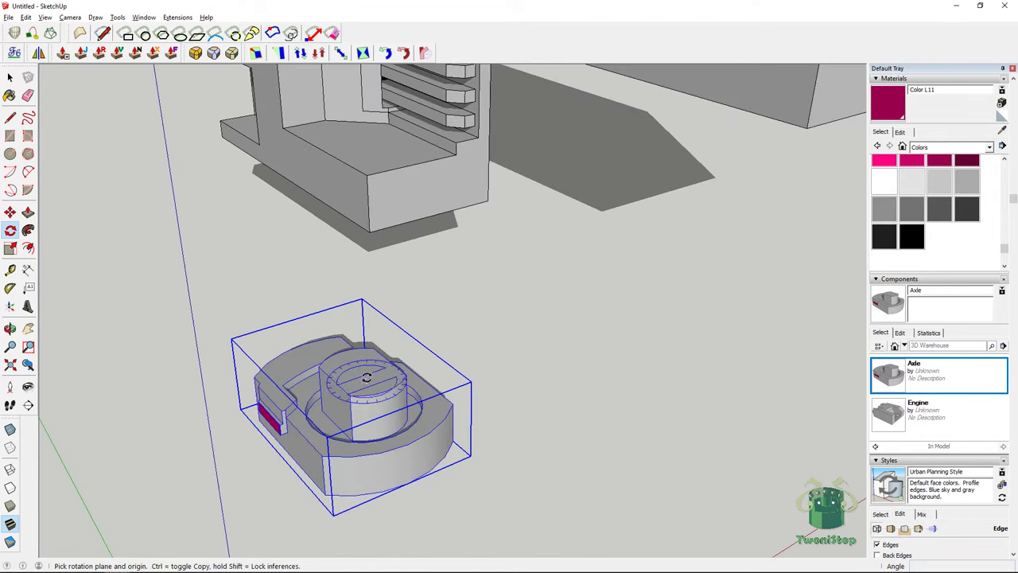
{"action": "left_click_drag", "start_coordinate": [366, 375], "coordinate": [344, 382]}
{"action": "left_click", "coordinate": [345, 383]}
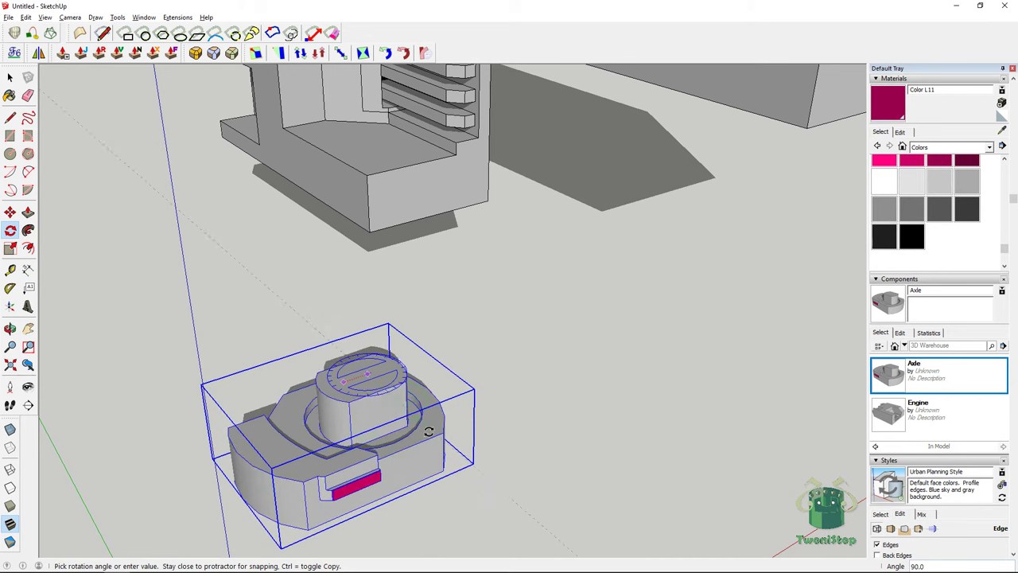
{"action": "left_click", "coordinate": [428, 432]}
Rotate the Axle 90° about an axis perpendicular to its magenta-marked side so the plate stands upright
{"action": "middle_click_drag", "start_coordinate": [326, 429], "coordinate": [465, 378], "text": "shift"}
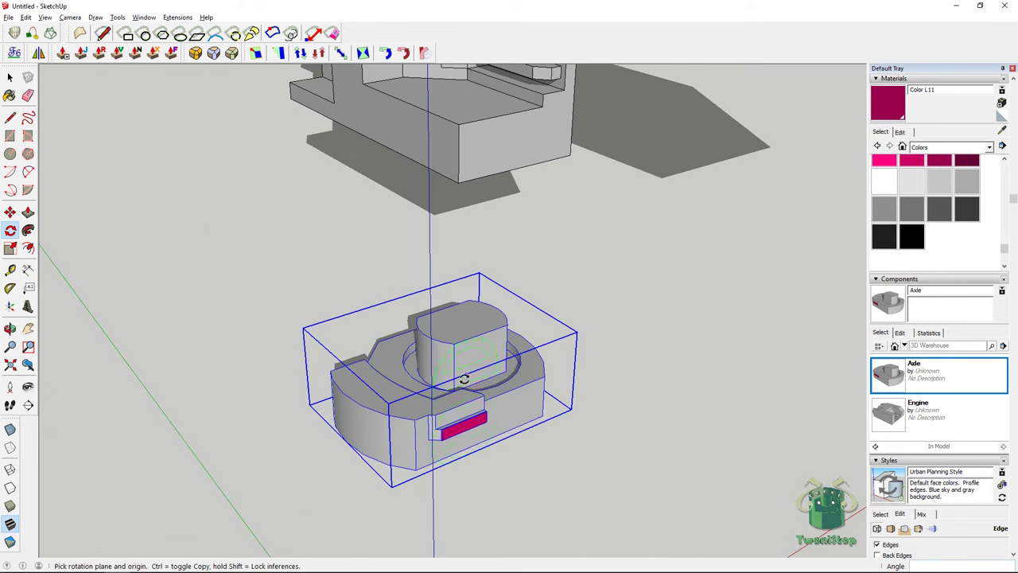
{"action": "left_click", "coordinate": [514, 389]}
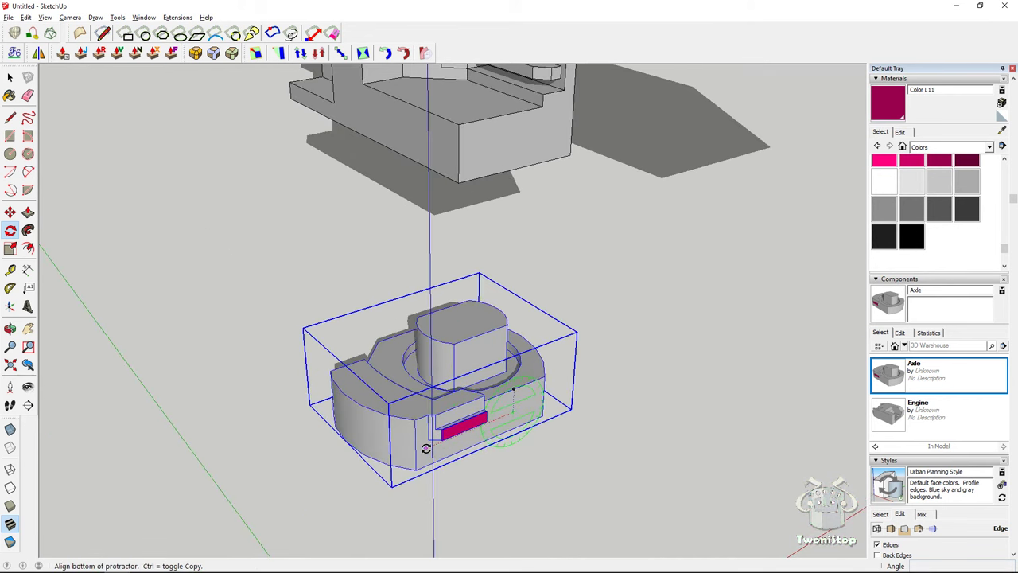
{"action": "left_click", "coordinate": [427, 450]}
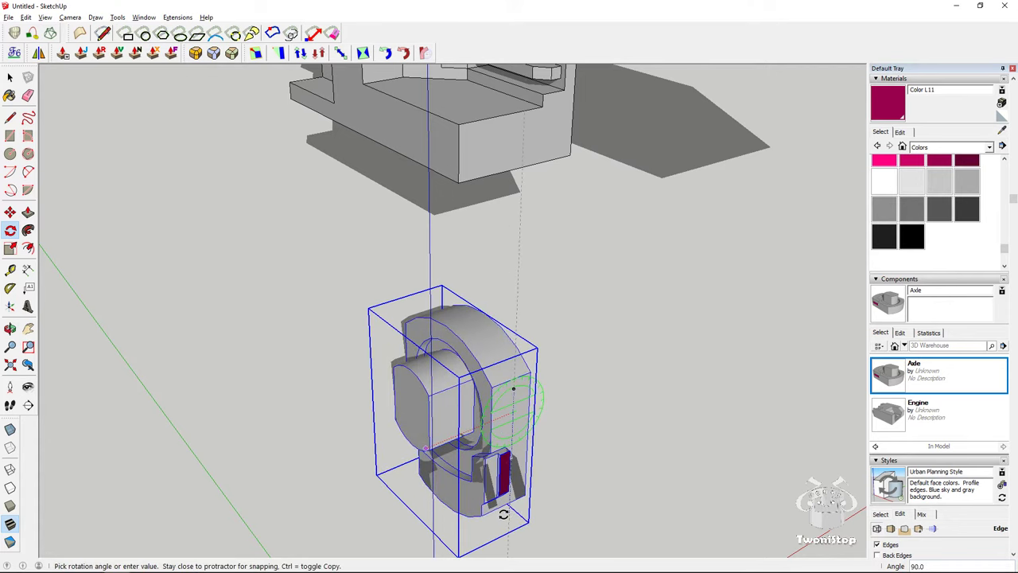
{"action": "left_click", "coordinate": [533, 504]}
{"action": "scroll", "coordinate": [535, 501], "scroll_direction": "down", "scroll_amount": 4}
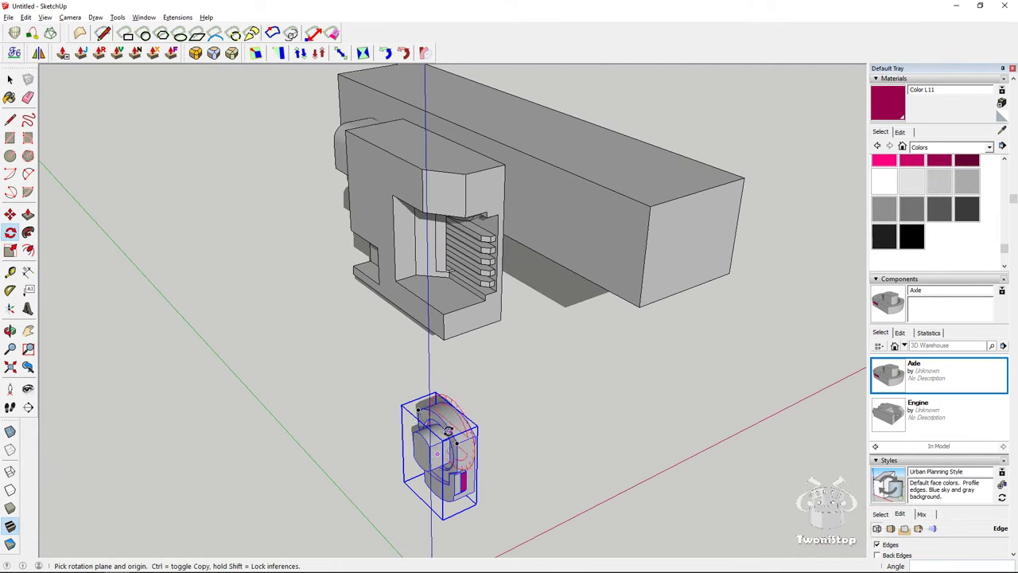
Try to move the upright Axle into the gap between the engine and the long box
{"action": "left_click", "coordinate": [9, 214]}
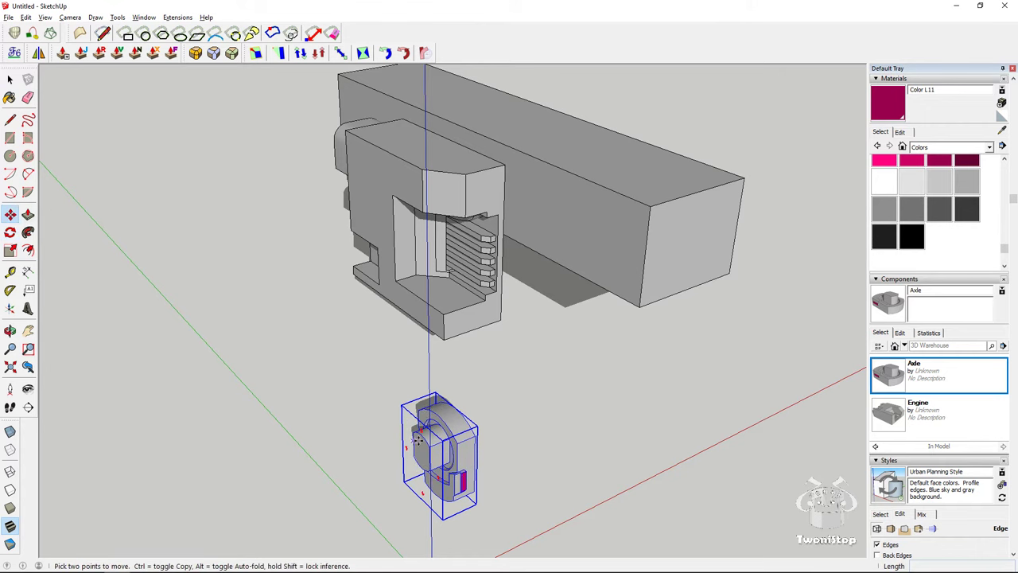
{"action": "left_click_drag", "start_coordinate": [427, 436], "coordinate": [449, 392]}
{"action": "middle_click_drag", "start_coordinate": [449, 392], "coordinate": [253, 353]}
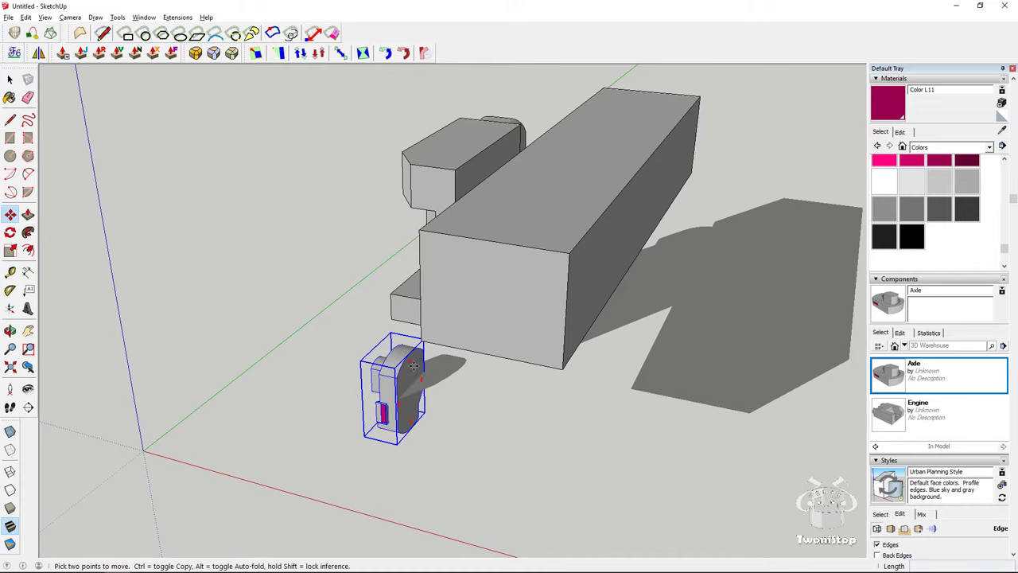
{"action": "left_click", "coordinate": [413, 365]}
{"action": "middle_click_drag", "start_coordinate": [458, 325], "coordinate": [736, 406]}
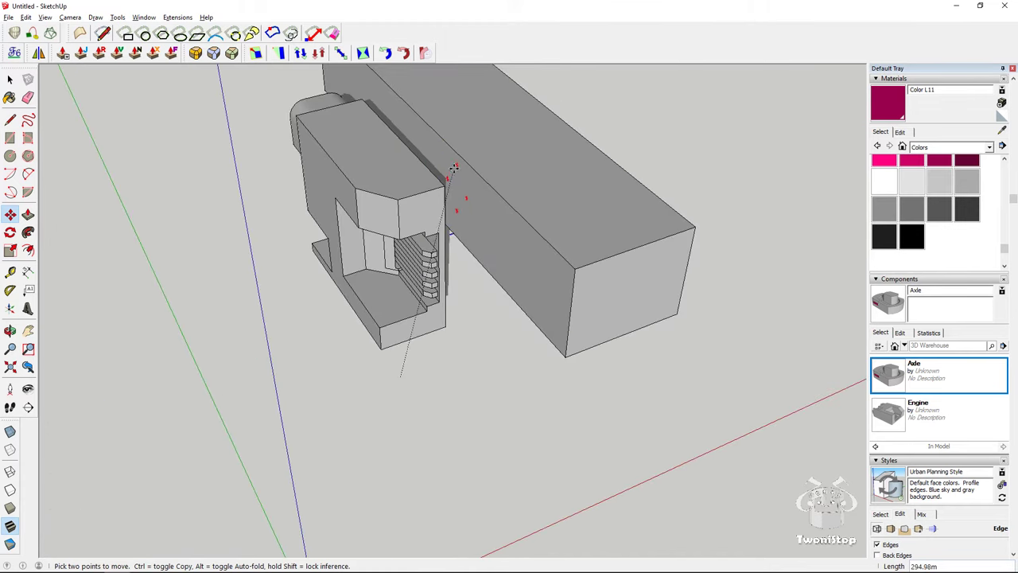
{"action": "mouse_move", "coordinate": [454, 167]}
{"action": "left_mouse_down"}
{"action": "mouse_move", "coordinate": [471, 203]}
{"action": "mouse_move", "coordinate": [463, 157]}
{"action": "left_mouse_up"}
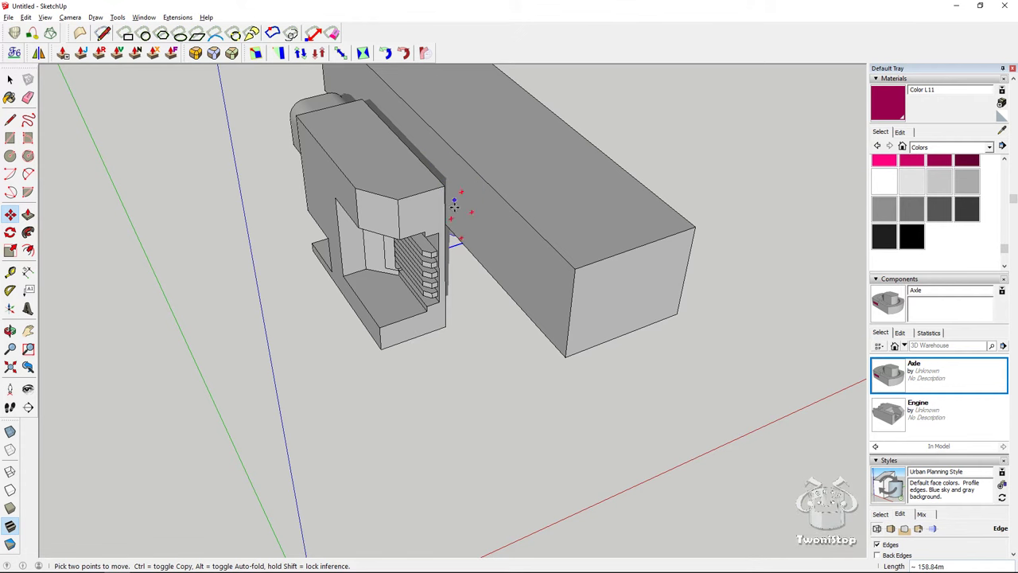
{"action": "middle_click_drag", "start_coordinate": [458, 204], "coordinate": [384, 221]}
{"action": "left_click_drag", "start_coordinate": [382, 222], "coordinate": [411, 215]}
{"action": "middle_click_drag", "start_coordinate": [411, 215], "coordinate": [356, 291]}
{"action": "left_click", "coordinate": [329, 438]}
{"action": "middle_click_drag", "start_coordinate": [452, 315], "coordinate": [566, 288]}
{"action": "left_click_drag", "start_coordinate": [449, 283], "coordinate": [452, 285]}
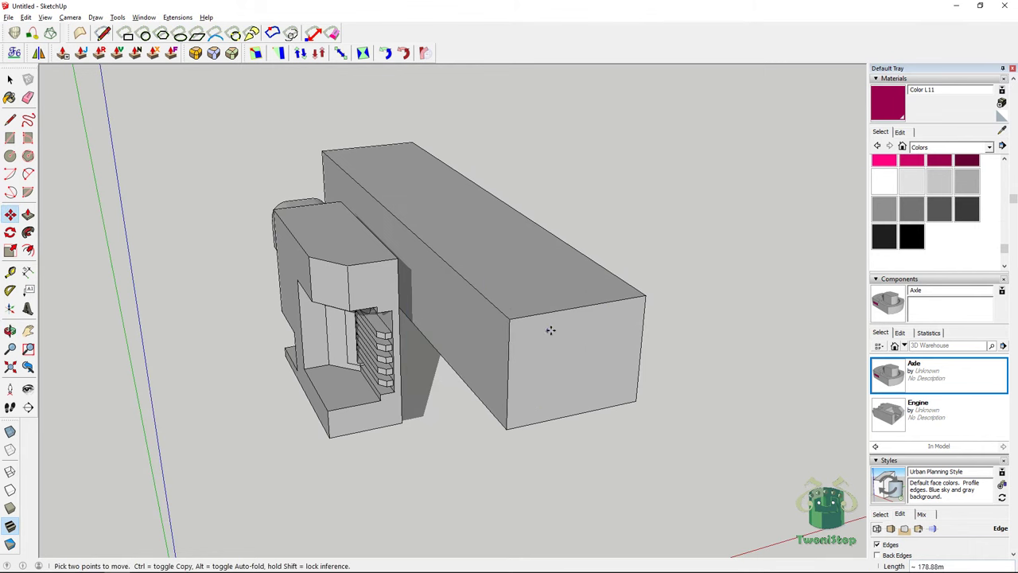
Show the faces in X-ray to find the hidden Axle and undo its stray move
{"action": "middle_click_drag", "start_coordinate": [550, 330], "coordinate": [501, 342]}
{"action": "left_click", "coordinate": [11, 431]}
{"action": "middle_click_drag", "start_coordinate": [441, 361], "coordinate": [511, 402]}
{"action": "key", "text": "ctrl+z"}
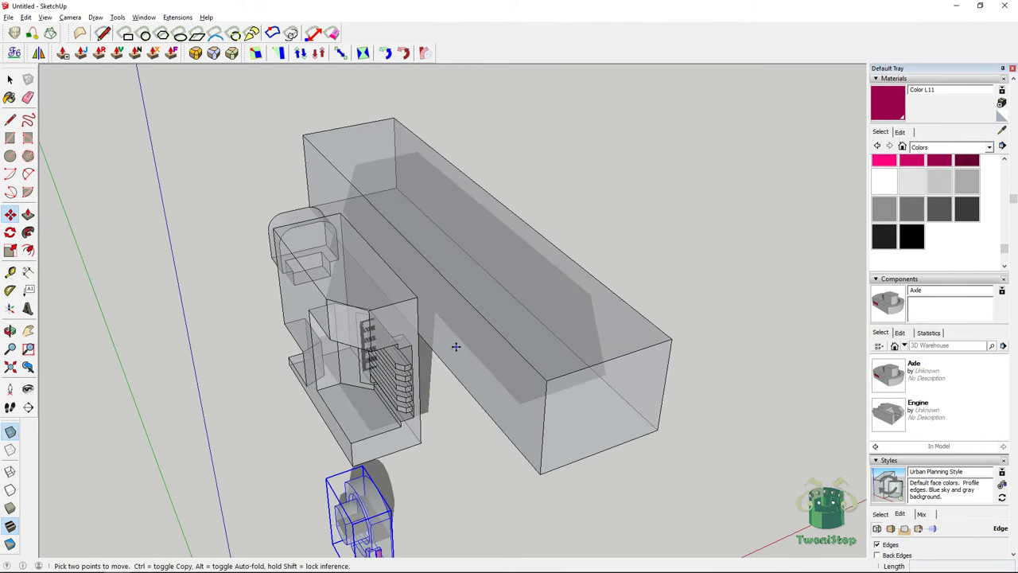
Bring the Axle in front of the gap beside the long box and turn off the X-ray face display
{"action": "left_click_drag", "start_coordinate": [373, 513], "coordinate": [371, 403]}
{"action": "left_click", "coordinate": [11, 431]}
{"action": "middle_click_drag", "start_coordinate": [477, 381], "coordinate": [497, 402]}
{"action": "left_click_drag", "start_coordinate": [456, 351], "coordinate": [450, 395]}
{"action": "middle_click_drag", "start_coordinate": [449, 395], "coordinate": [411, 417]}
Align the Axle's back with the long box's side and slide it 145.10 m along the box, between box and engine
{"action": "left_click_drag", "start_coordinate": [424, 423], "coordinate": [479, 438]}
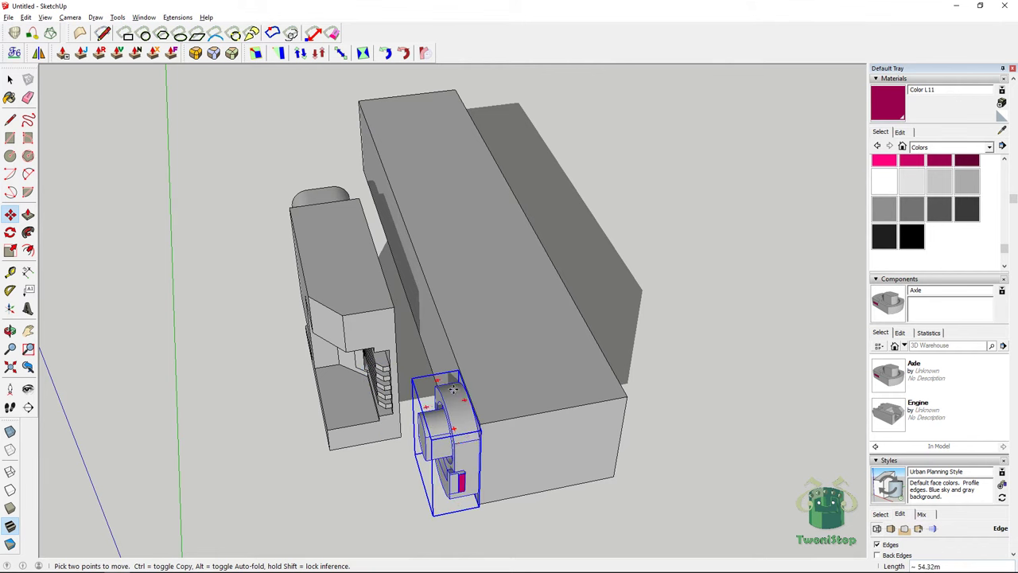
{"action": "left_click_drag", "start_coordinate": [480, 438], "coordinate": [423, 288]}
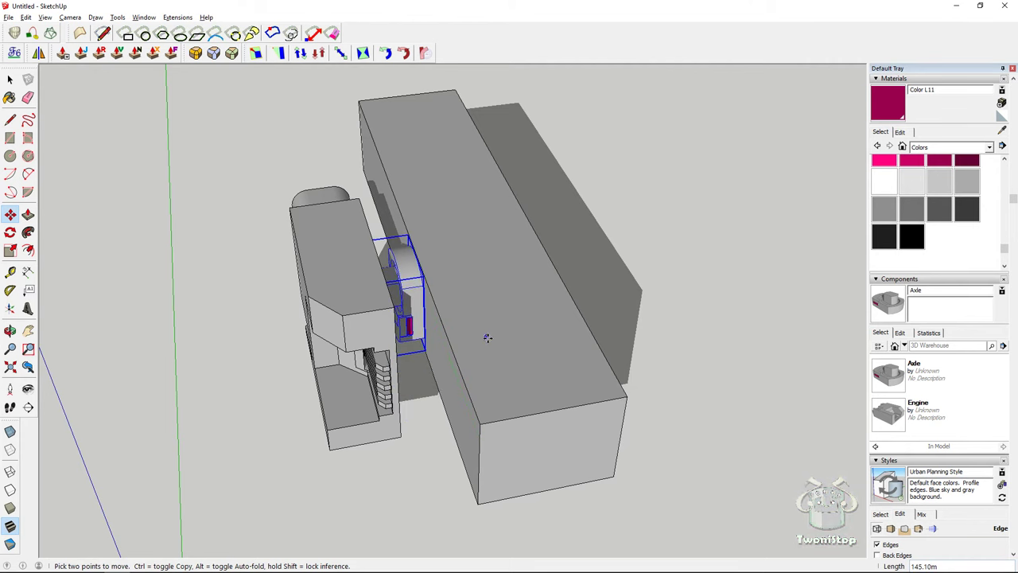
{"action": "middle_click_drag", "start_coordinate": [486, 336], "coordinate": [483, 259]}
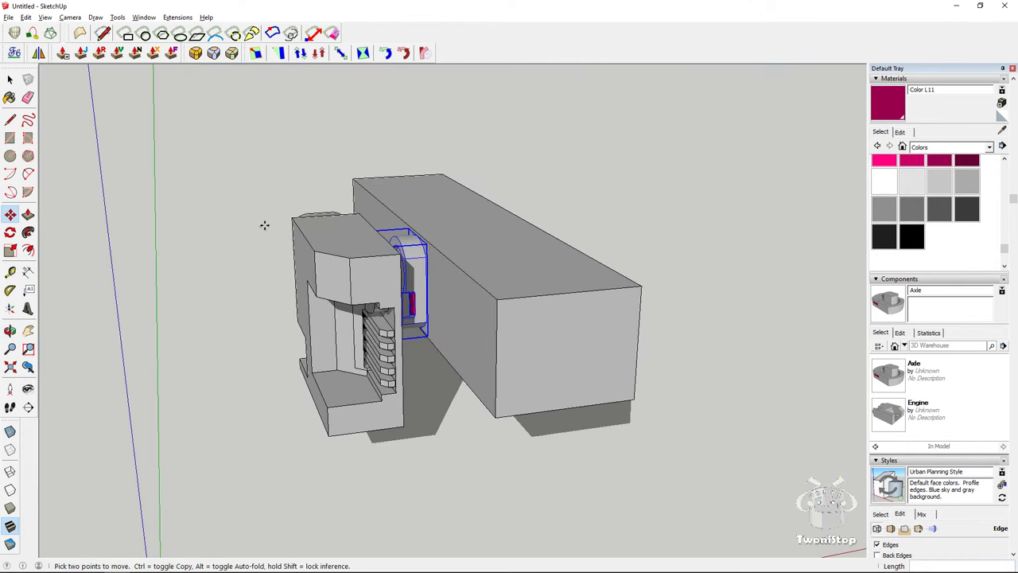
Push/Pull the long box's top face up by 29.86 m and extend its underside downward
{"action": "left_click", "coordinate": [11, 79]}
{"action": "left_click", "coordinate": [542, 256]}
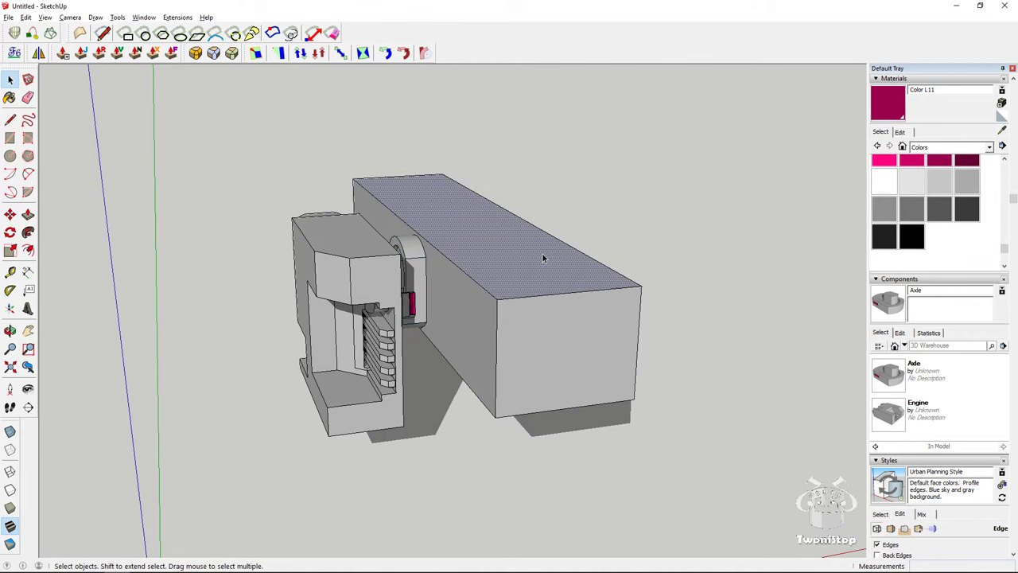
{"action": "left_click", "coordinate": [28, 214]}
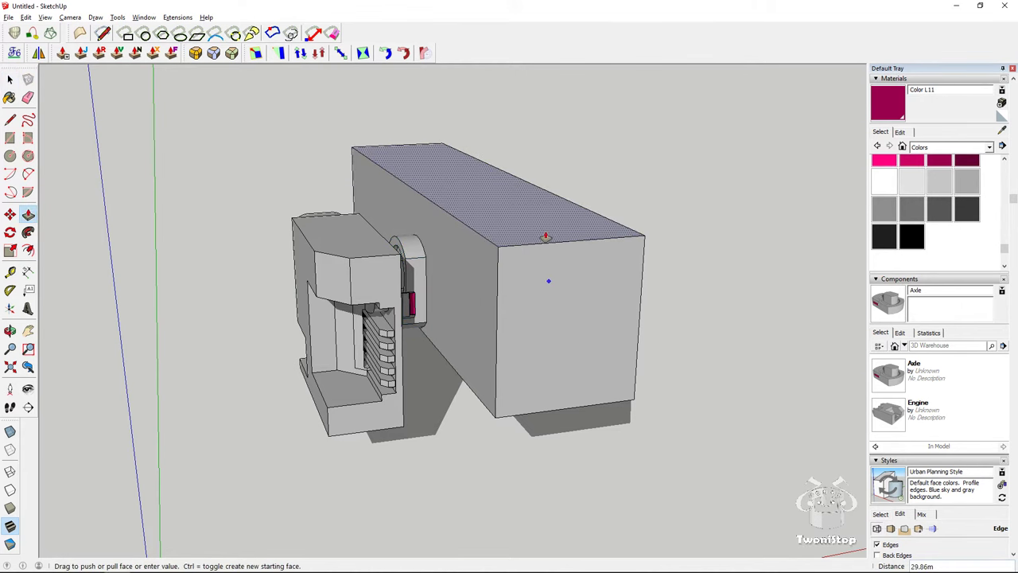
{"action": "middle_click_drag", "start_coordinate": [547, 281], "coordinate": [511, 240]}
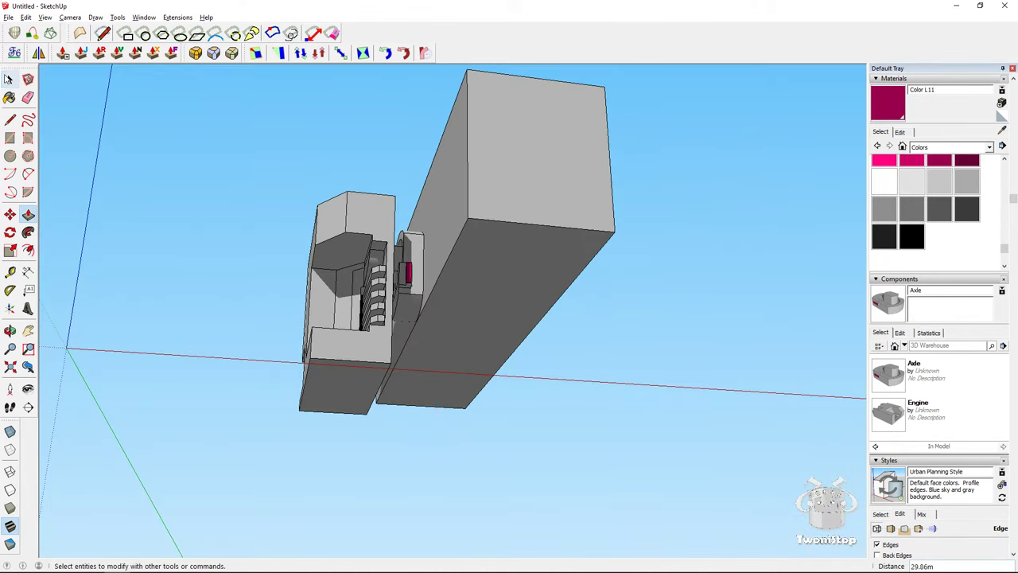
{"action": "left_click", "coordinate": [10, 79]}
{"action": "left_click", "coordinate": [528, 271]}
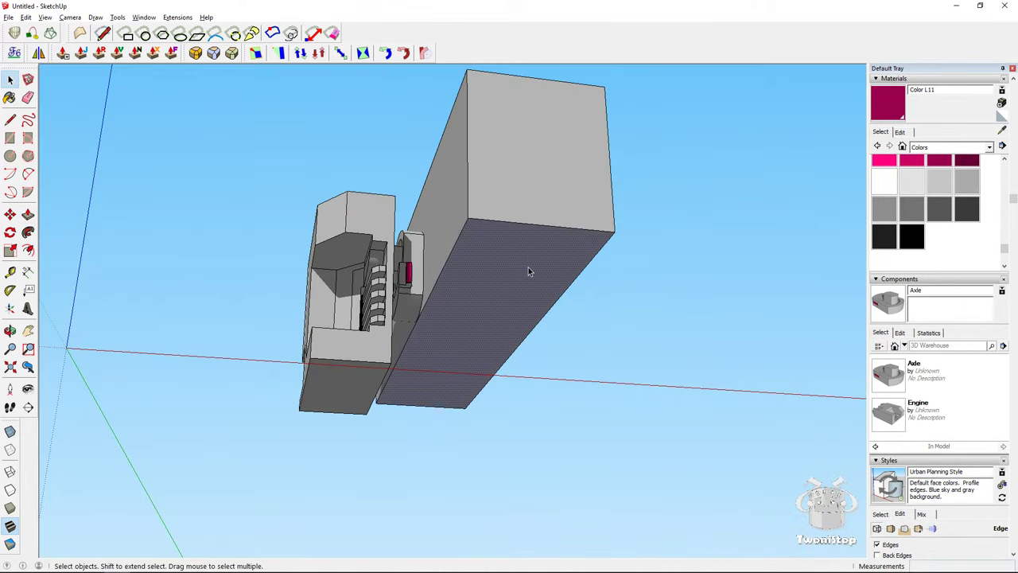
{"action": "left_click", "coordinate": [28, 215]}
{"action": "middle_click_drag", "start_coordinate": [551, 336], "coordinate": [376, 368]}
Pull the long box's side face opposite the engine outward by 57.86 m
{"action": "left_click", "coordinate": [10, 79]}
{"action": "left_click", "coordinate": [379, 302]}
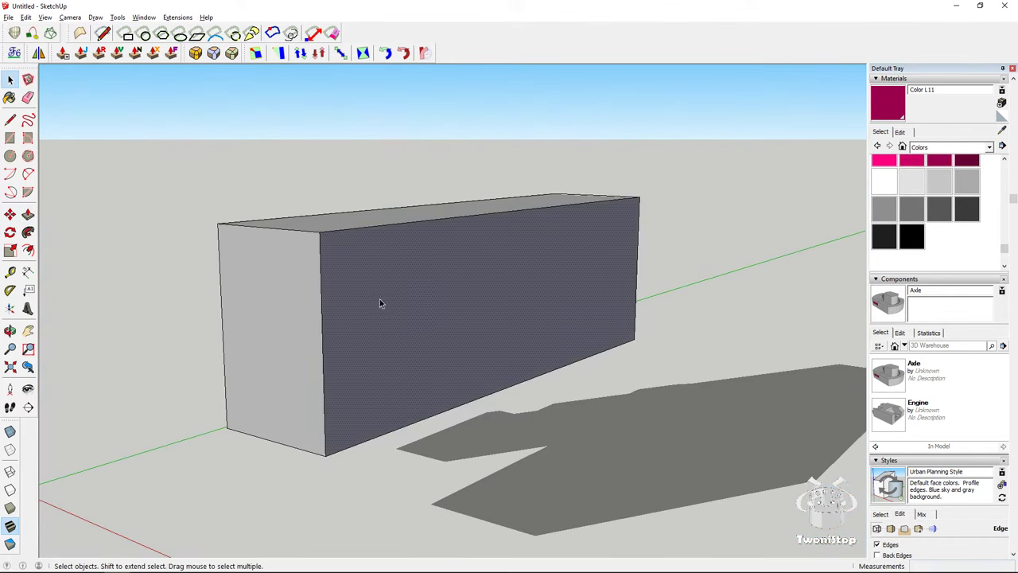
{"action": "left_click", "coordinate": [29, 215]}
{"action": "left_click_drag", "start_coordinate": [384, 287], "coordinate": [456, 322]}
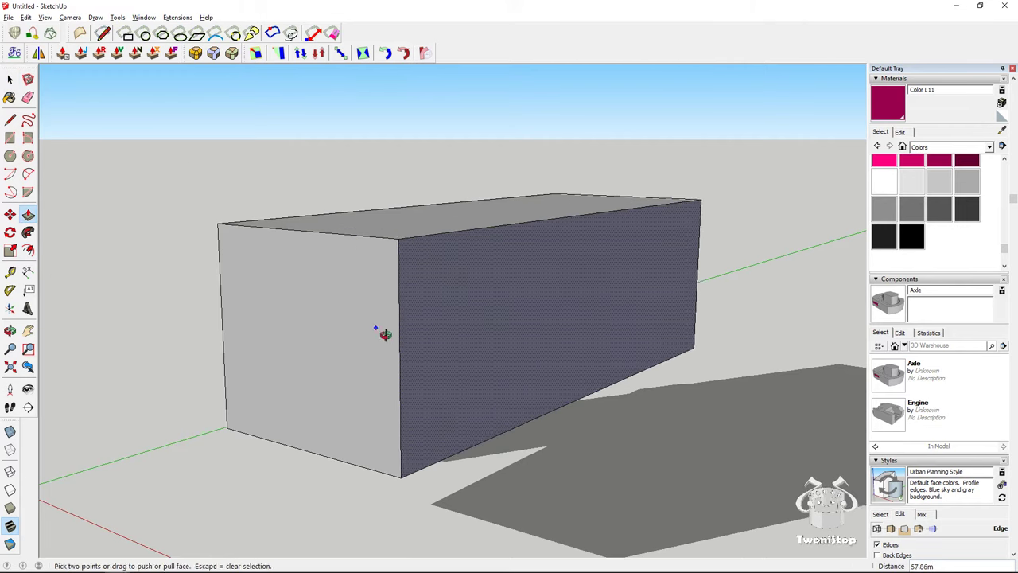
{"action": "middle_click_drag", "start_coordinate": [384, 333], "coordinate": [520, 366]}
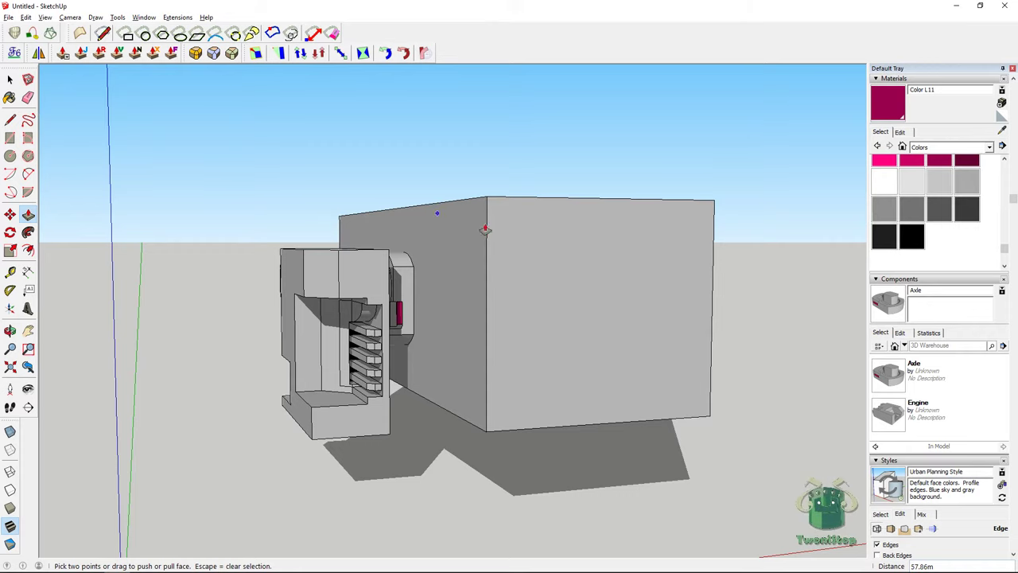
Push the box's side face opposite the engine back in by 71.80 m and delete that face
{"action": "middle_click_drag", "start_coordinate": [485, 230], "coordinate": [445, 334]}
{"action": "middle_click_drag", "start_coordinate": [556, 280], "coordinate": [446, 303]}
{"action": "left_click_drag", "start_coordinate": [535, 314], "coordinate": [433, 276]}
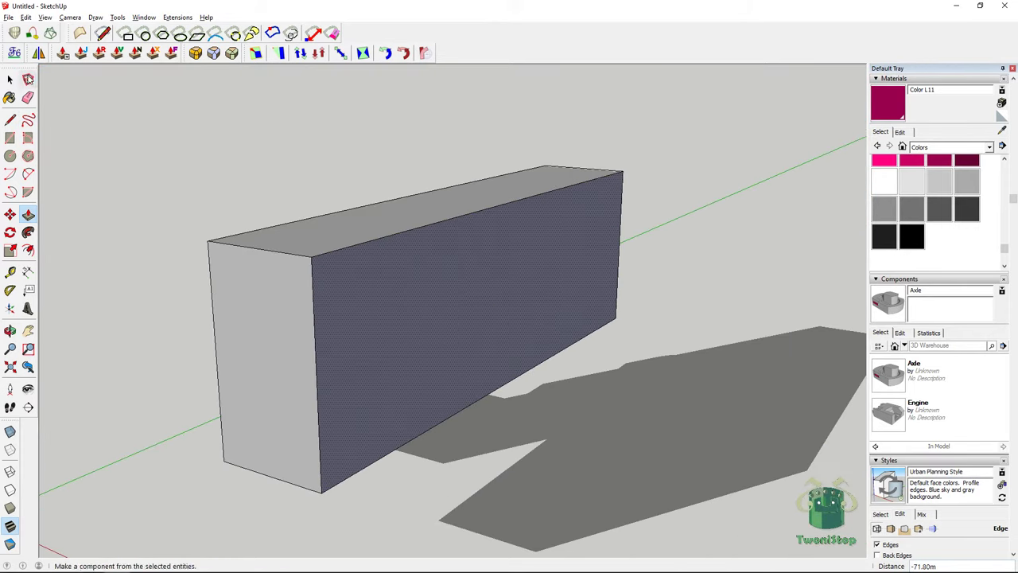
{"action": "left_click", "coordinate": [10, 79]}
{"action": "key", "text": "Delete"}
Select the entire open-sided long box and make it a component named Fuselage
{"action": "middle_click_drag", "start_coordinate": [313, 253], "coordinate": [602, 246]}
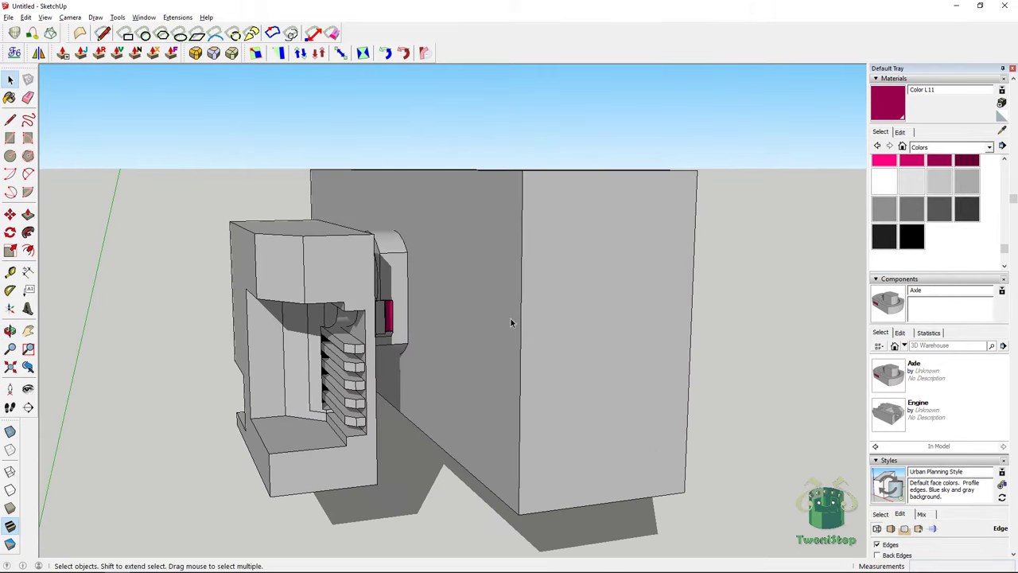
{"action": "middle_click_drag", "start_coordinate": [511, 322], "coordinate": [634, 382]}
{"action": "triple_click", "coordinate": [532, 258]}
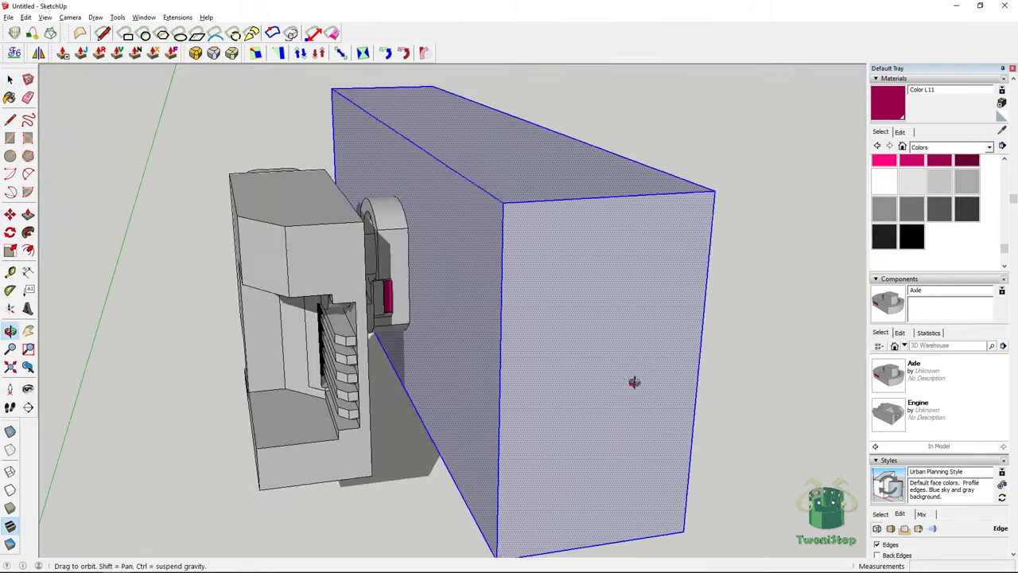
{"action": "right_click", "coordinate": [563, 336]}
{"action": "left_click", "coordinate": [617, 423]}
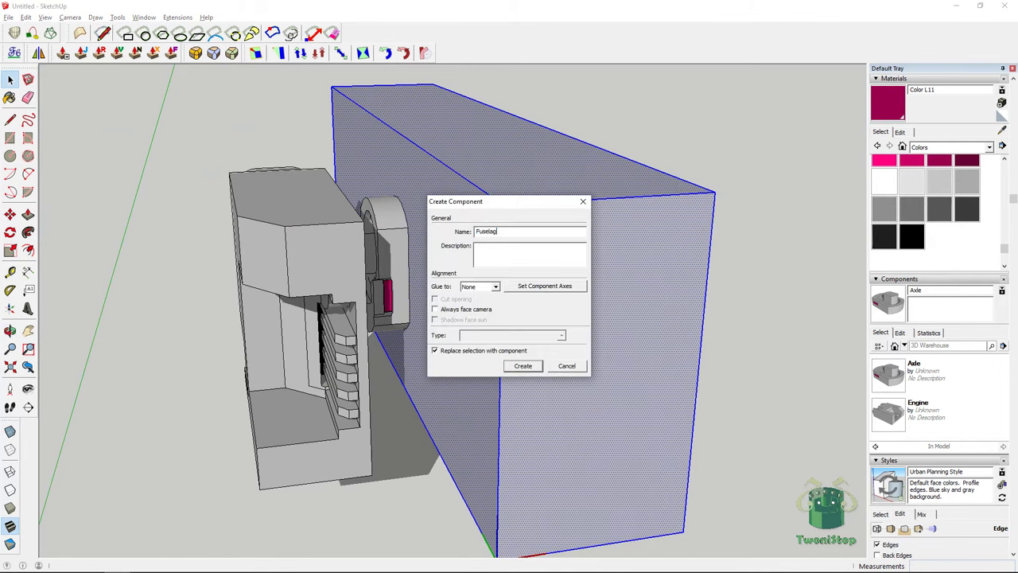
{"action": "left_click", "coordinate": [524, 368]}
Copy the Fuselage component 105.38 m along the red axis, away from the engine
{"action": "middle_click_drag", "start_coordinate": [528, 369], "coordinate": [531, 303]}
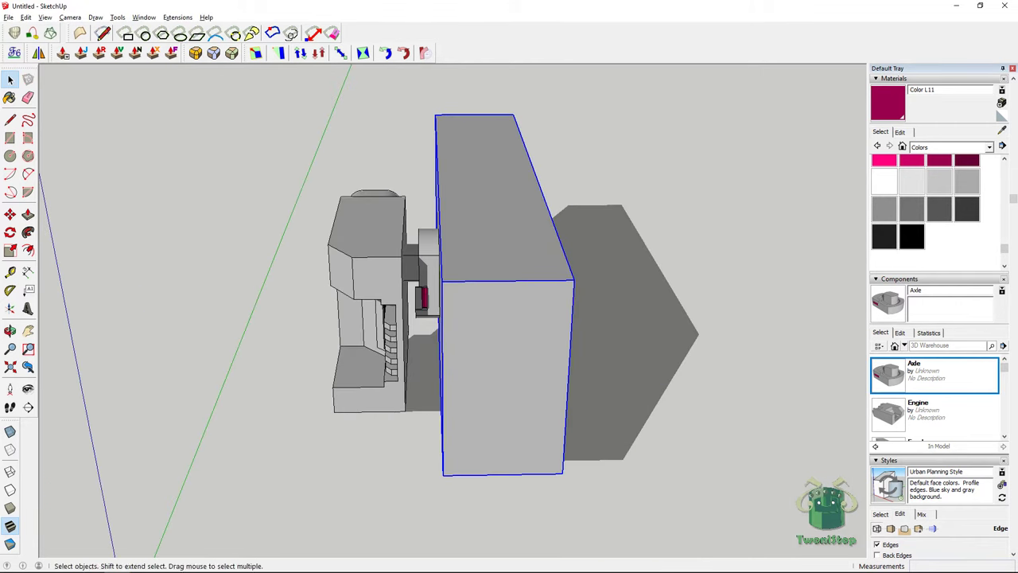
{"action": "left_click", "coordinate": [9, 214]}
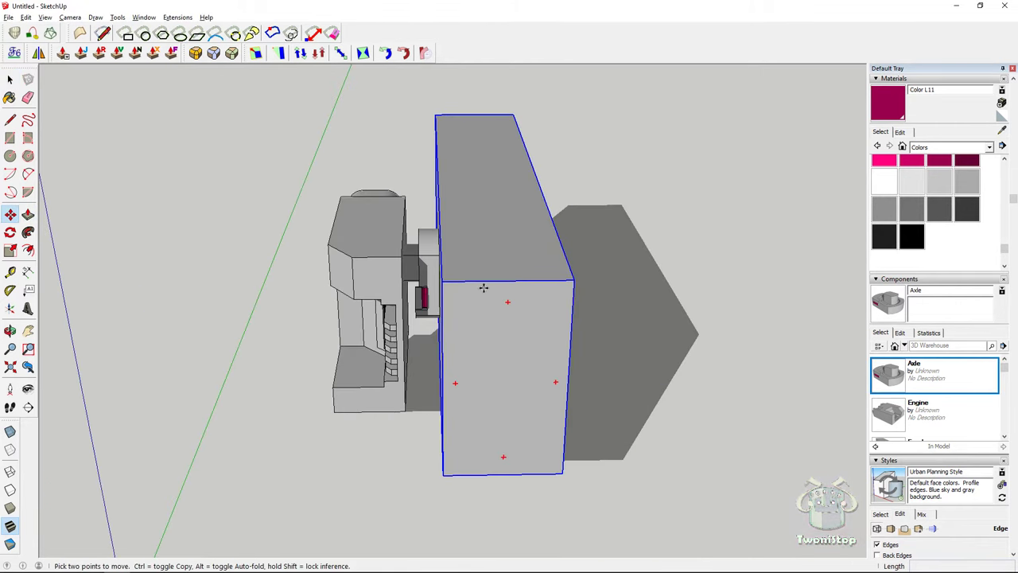
{"action": "left_click", "coordinate": [571, 282]}
{"action": "key", "text": "ctrl"}
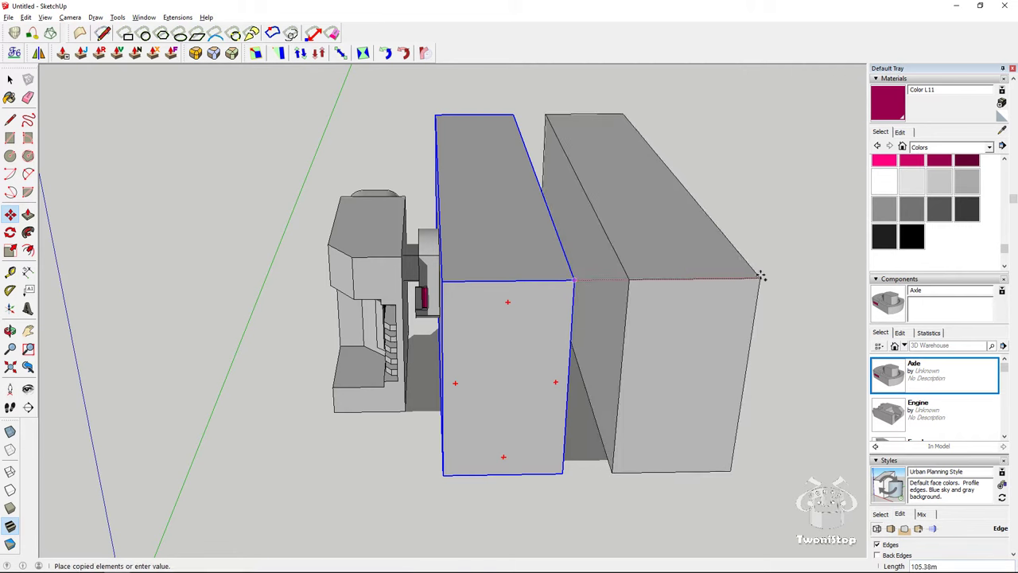
{"action": "left_click", "coordinate": [759, 278]}
Mirror the copied Fuselage so its open side faces the original, and move it 30.96 m to join the two halves
{"action": "right_click", "coordinate": [759, 280]}
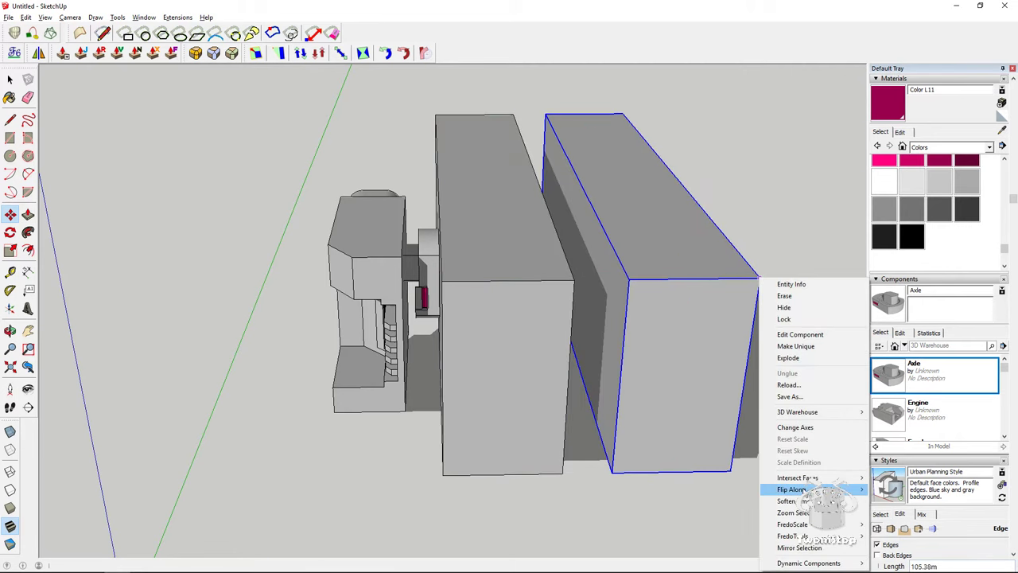
{"action": "mouse_move", "coordinate": [806, 490]}
{"action": "left_click", "coordinate": [911, 489]}
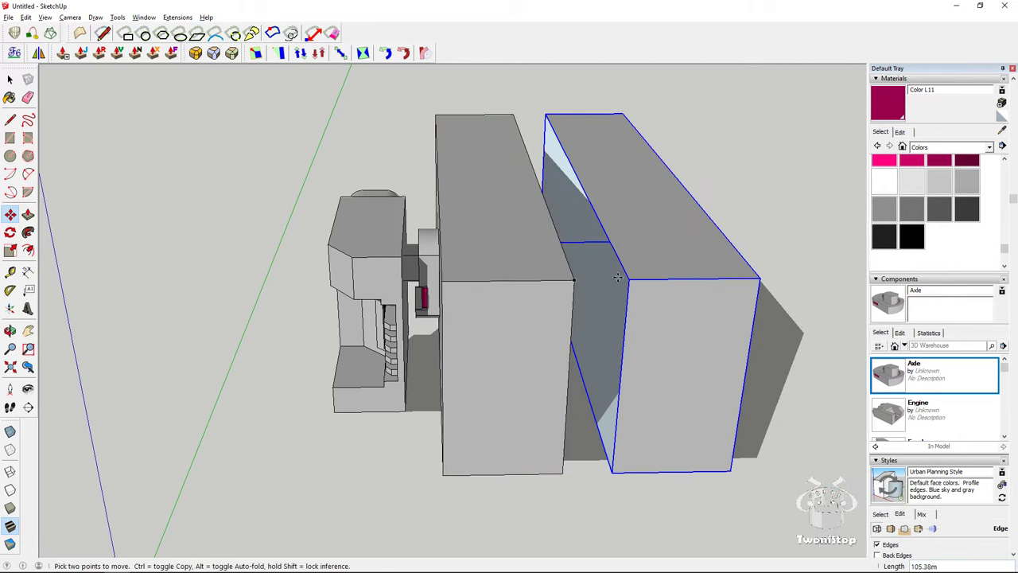
{"action": "left_click", "coordinate": [632, 281]}
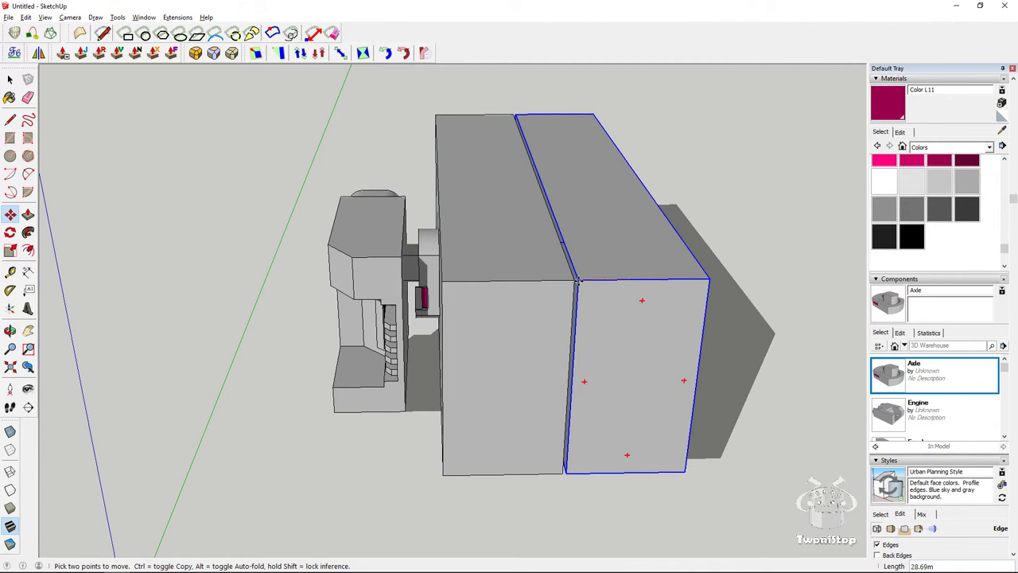
{"action": "left_click", "coordinate": [576, 279]}
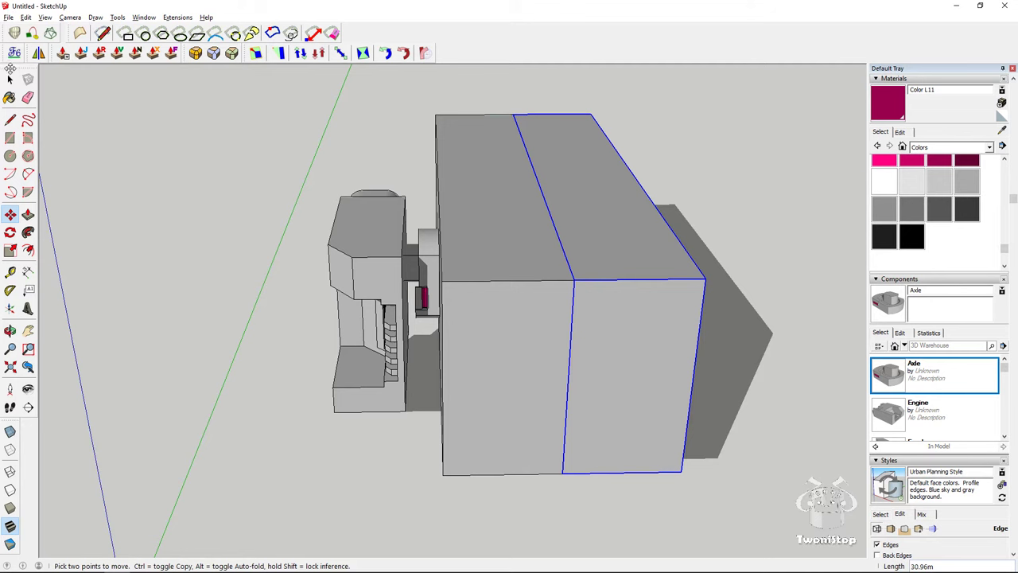
Inside the Fuselage half beside the engine, draw a stepped profile across the lower outer corner of the front face, starting with a segment about 31 m long
{"action": "left_click", "coordinate": [10, 80]}
{"action": "left_click", "coordinate": [462, 280]}
{"action": "middle_click_drag", "start_coordinate": [478, 270], "coordinate": [562, 254]}
{"action": "scroll", "coordinate": [549, 259], "scroll_direction": "up", "scroll_amount": 1}
{"action": "double_click", "coordinate": [545, 260]}
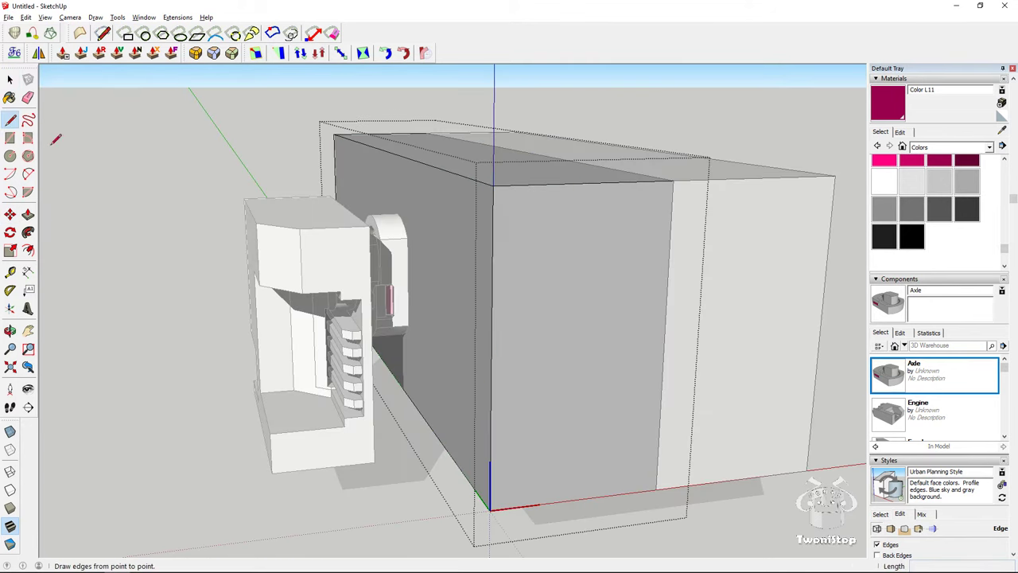
{"action": "left_click", "coordinate": [490, 424]}
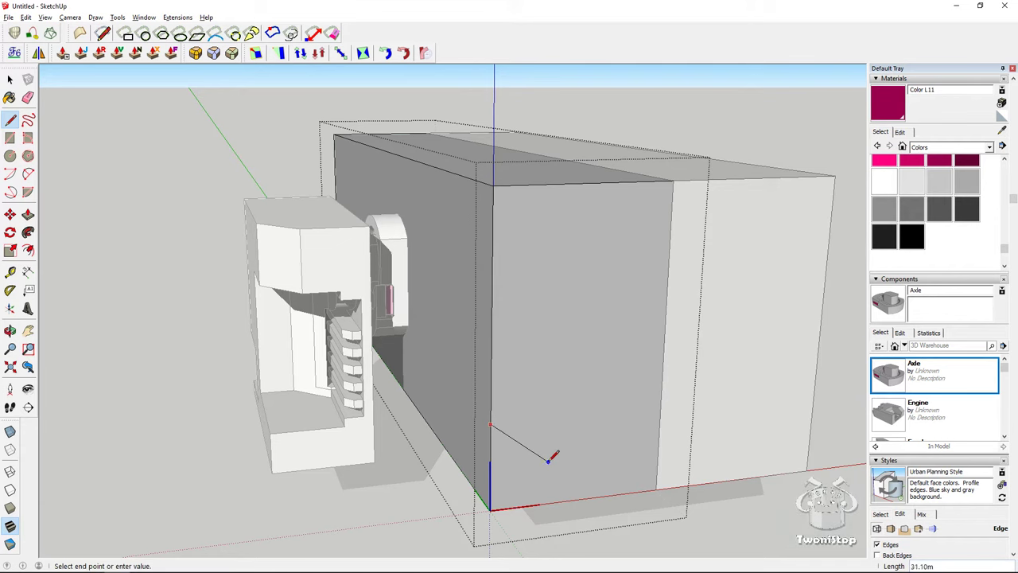
{"action": "left_click", "coordinate": [547, 460]}
{"action": "left_click", "coordinate": [604, 455]}
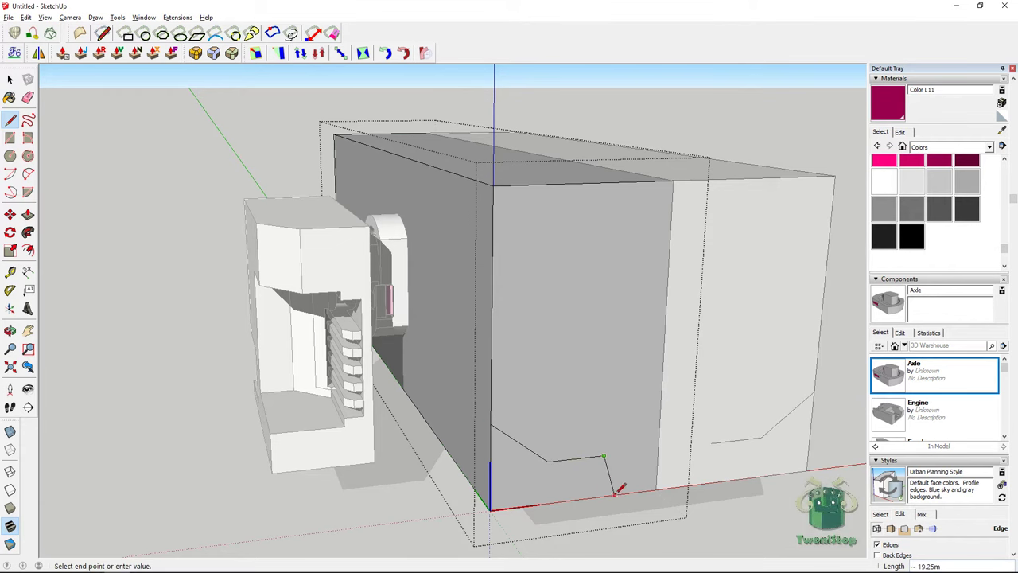
Push the stepped corner profile 112.15 m into the Fuselage to cut a recess along its underside
{"action": "middle_click_drag", "start_coordinate": [618, 491], "coordinate": [643, 320]}
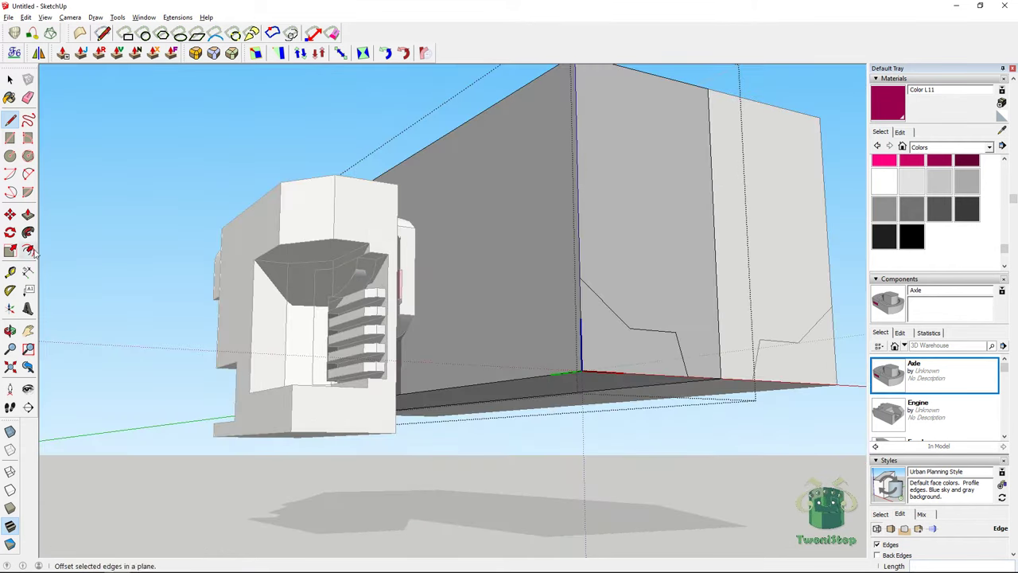
{"action": "left_click", "coordinate": [27, 214]}
{"action": "left_click", "coordinate": [641, 347]}
{"action": "left_click", "coordinate": [503, 372]}
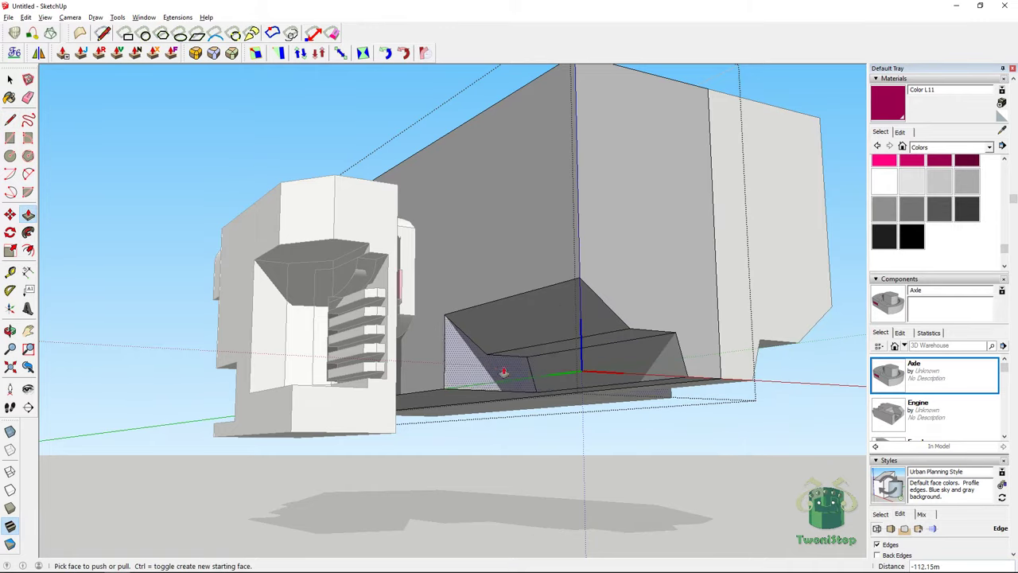
Draw an angled profile on the side face's upper front corner and push it 74.42 m across to cut a sloped nose
{"action": "mouse_move", "coordinate": [504, 372]}
{"action": "middle_mouse_down"}
{"action": "mouse_move", "coordinate": [659, 196]}
{"action": "mouse_move", "coordinate": [379, 200]}
{"action": "mouse_move", "coordinate": [310, 241]}
{"action": "mouse_move", "coordinate": [298, 338]}
{"action": "mouse_move", "coordinate": [559, 390]}
{"action": "mouse_move", "coordinate": [615, 257]}
{"action": "mouse_move", "coordinate": [556, 238]}
{"action": "middle_mouse_up"}
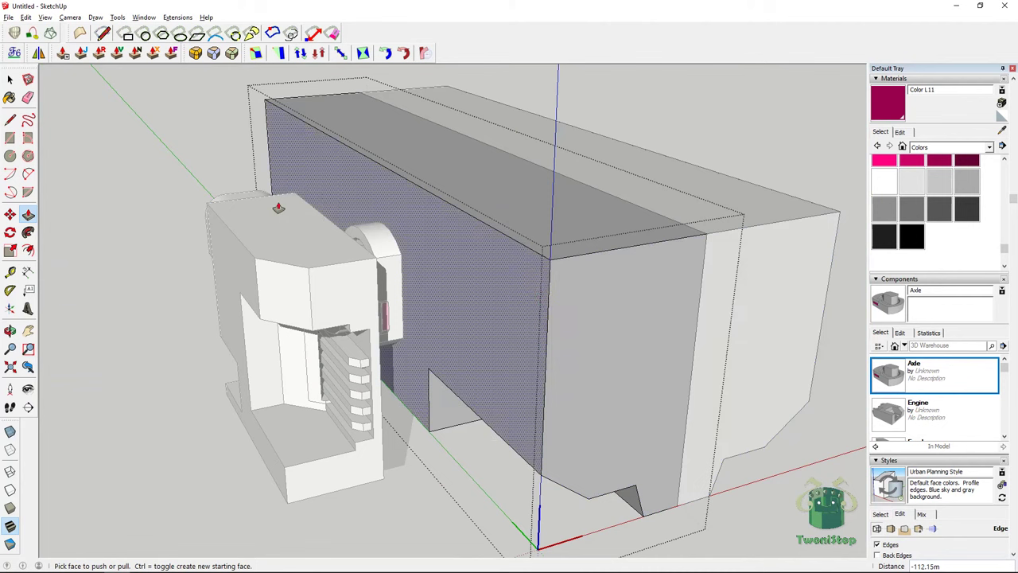
{"action": "left_click", "coordinate": [10, 120]}
{"action": "left_click", "coordinate": [482, 221]}
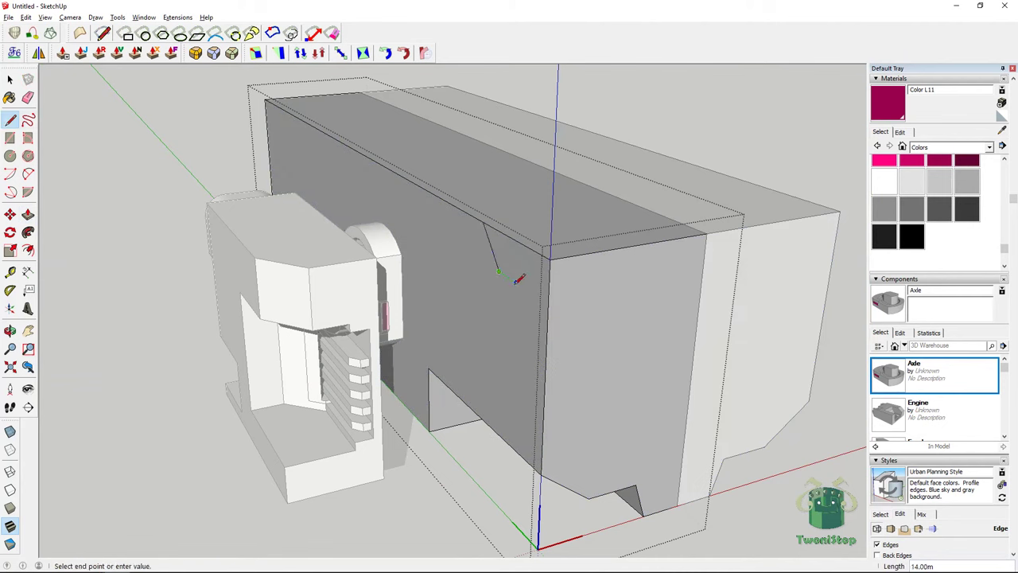
{"action": "left_click", "coordinate": [28, 215]}
{"action": "left_click", "coordinate": [529, 272]}
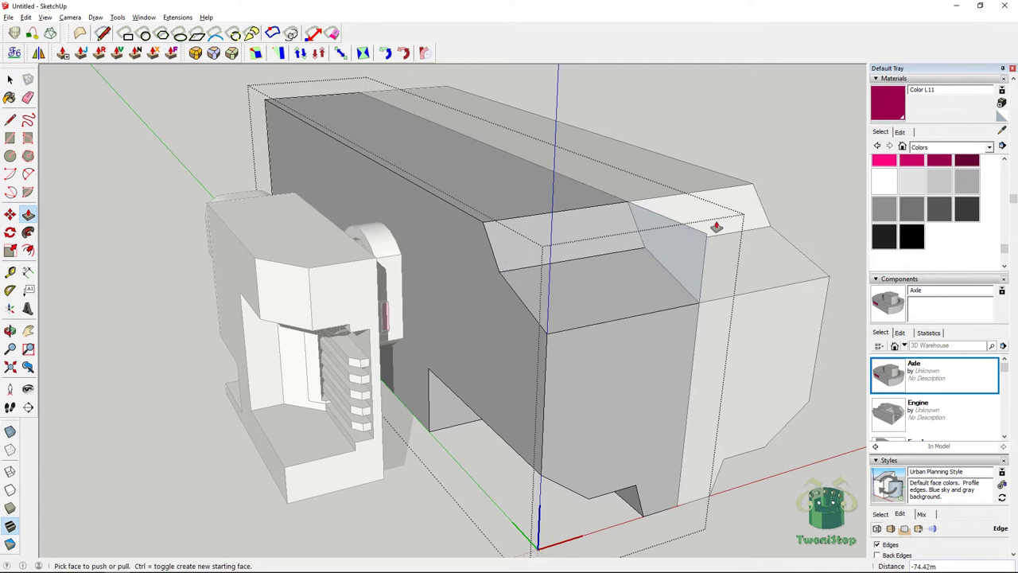
Erase the leftover face standing along the centre seam above the sloped nose
{"action": "scroll", "coordinate": [722, 223], "scroll_direction": "up", "scroll_amount": 3}
{"action": "mouse_move", "coordinate": [713, 249]}
{"action": "middle_mouse_down"}
{"action": "mouse_move", "coordinate": [820, 185]}
{"action": "mouse_move", "coordinate": [509, 291]}
{"action": "mouse_move", "coordinate": [434, 248]}
{"action": "mouse_move", "coordinate": [670, 206]}
{"action": "middle_mouse_up"}
{"action": "key", "text": "e"}
{"action": "scroll", "coordinate": [670, 206], "scroll_direction": "up", "scroll_amount": 1}
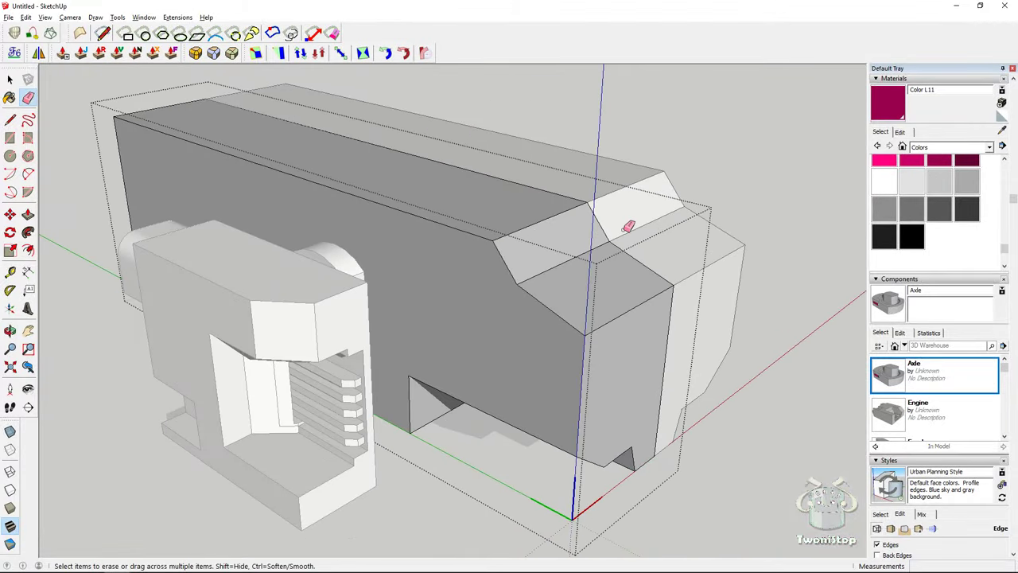
{"action": "scroll", "coordinate": [619, 207], "scroll_direction": "down", "scroll_amount": 4}
{"action": "scroll", "coordinate": [618, 206], "scroll_direction": "up", "scroll_amount": 2}
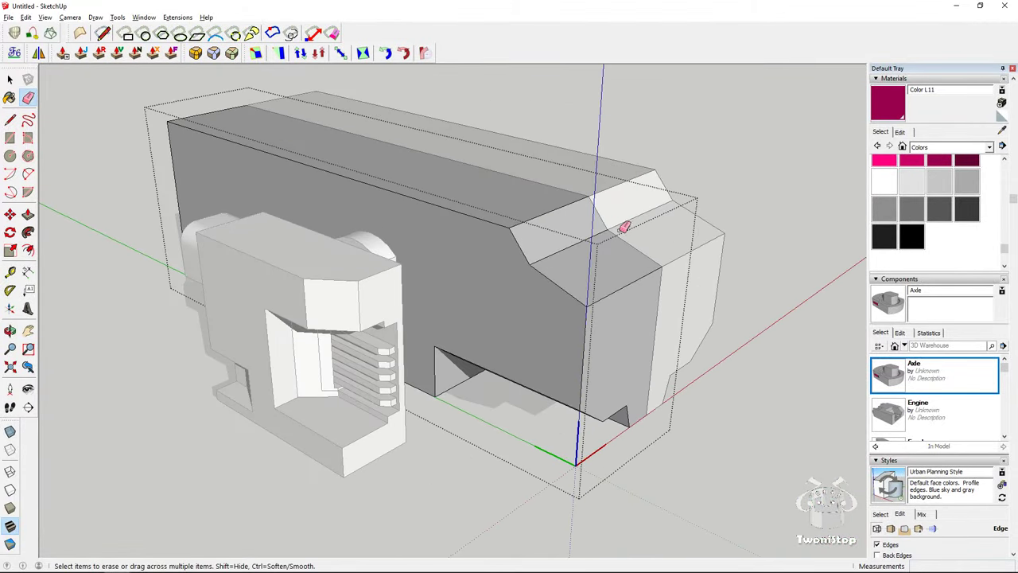
Outline a panel beside the centre seam, running down the sloping nose top and about 36.85 m down the front face
{"action": "left_click", "coordinate": [8, 121]}
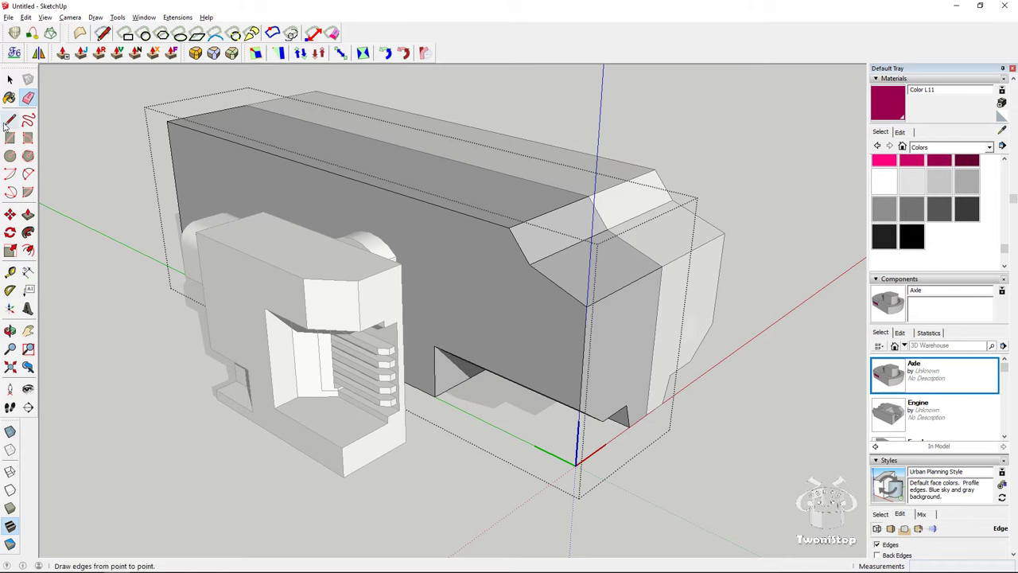
{"action": "left_click", "coordinate": [569, 245]}
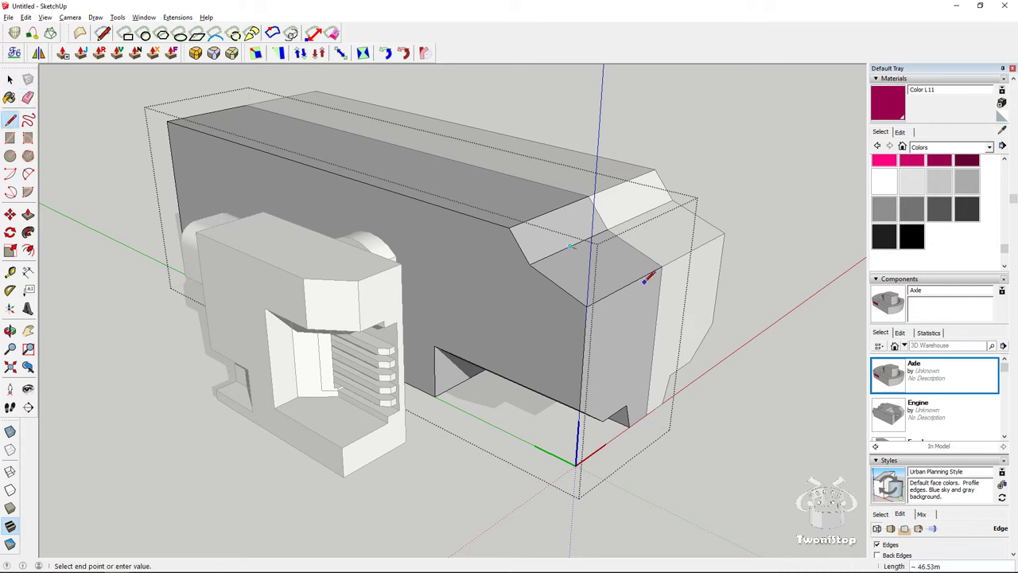
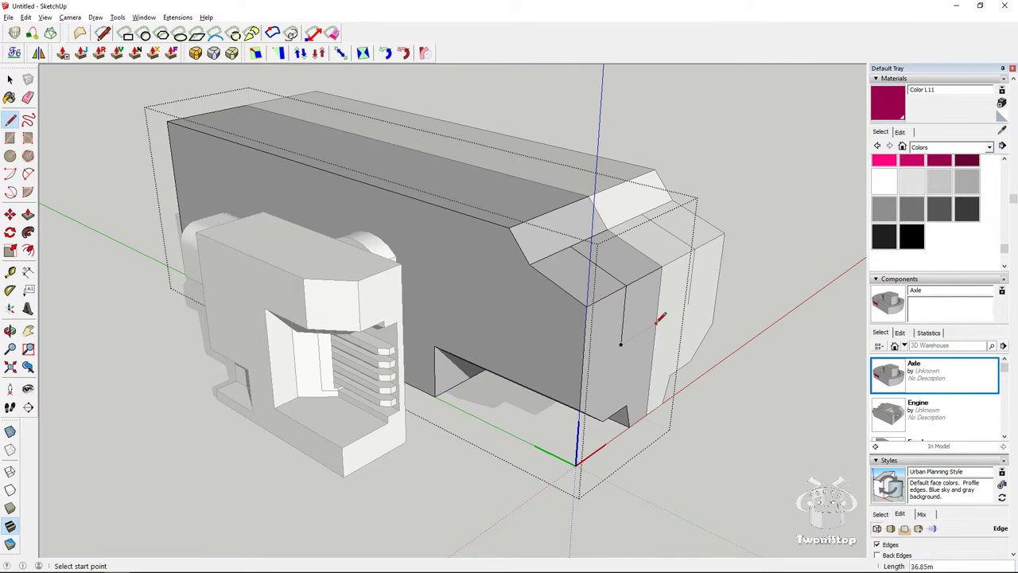
{"action": "left_click", "coordinate": [621, 344]}
{"action": "middle_click_drag", "start_coordinate": [655, 283], "coordinate": [618, 302]}
{"action": "scroll", "coordinate": [618, 301], "scroll_direction": "up", "scroll_amount": 3}
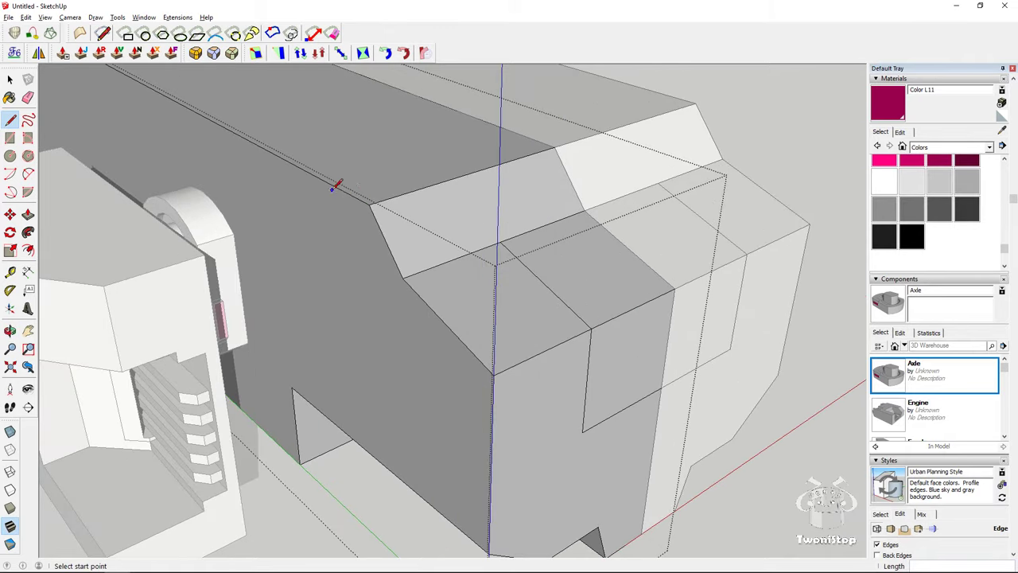
Select the panel's top and front faces and thicken them outward by about 10.96 m with Joint Push Pull
{"action": "left_click", "coordinate": [27, 214]}
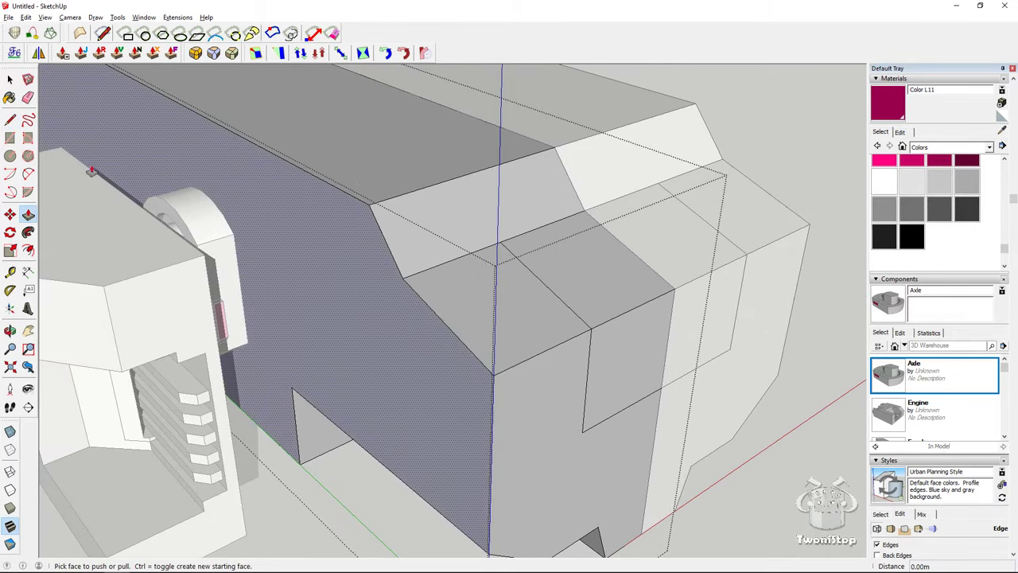
{"action": "key", "text": "space"}
{"action": "left_click", "coordinate": [606, 259]}
{"action": "left_click", "coordinate": [647, 344], "text": "shift"}
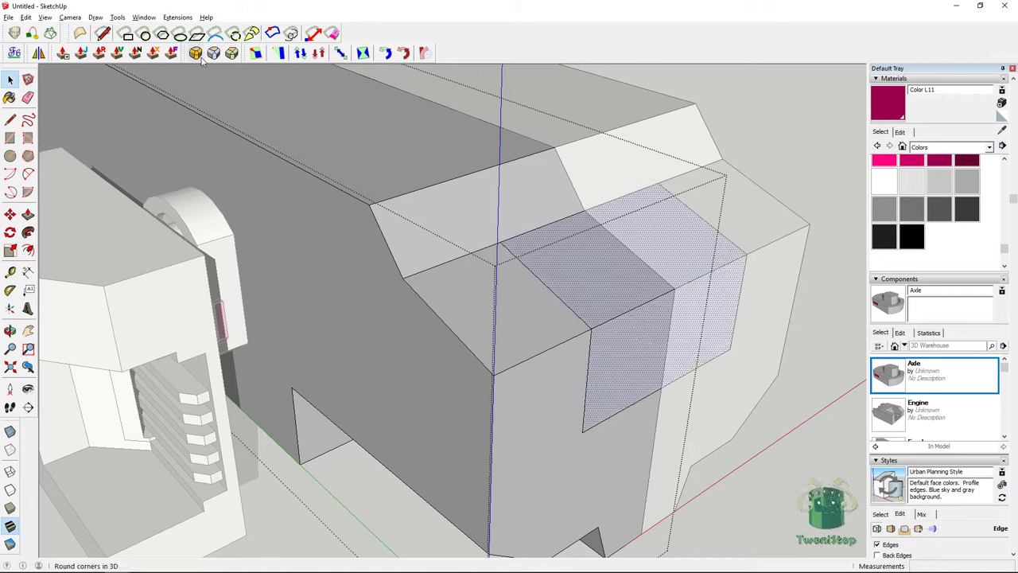
{"action": "left_click", "coordinate": [117, 55]}
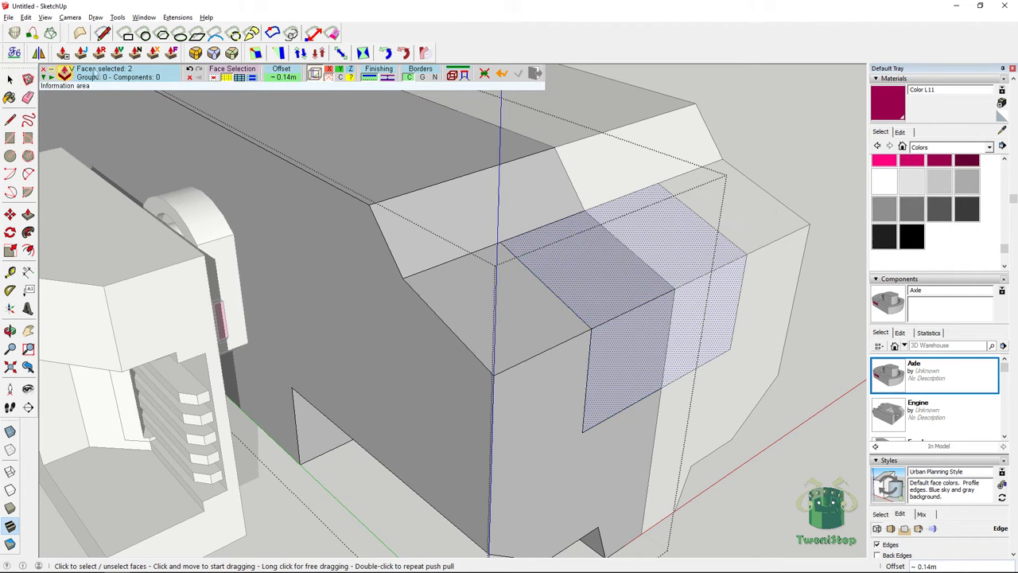
{"action": "left_click", "coordinate": [582, 288]}
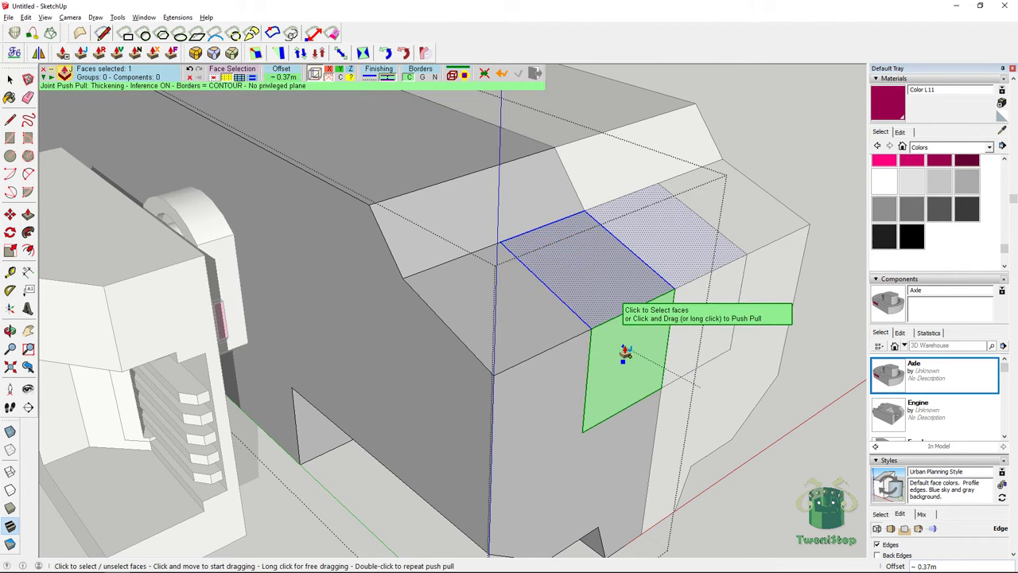
{"action": "left_click_drag", "start_coordinate": [626, 355], "coordinate": [661, 359]}
Examine the interior of the thickened nose block in X-ray view, and return to opaque faces
{"action": "middle_click_drag", "start_coordinate": [661, 358], "coordinate": [589, 315]}
{"action": "left_click", "coordinate": [10, 431]}
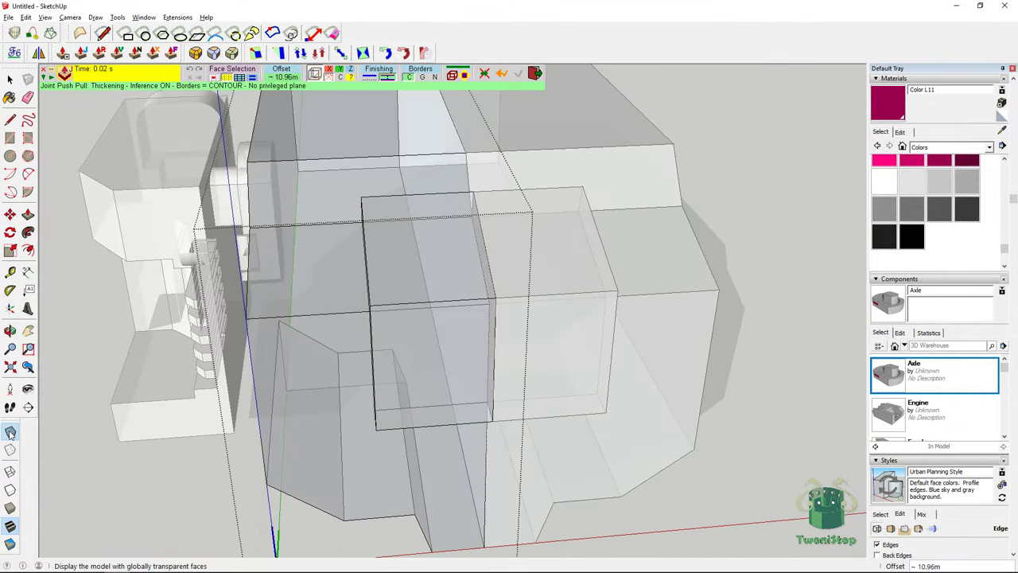
{"action": "middle_click_drag", "start_coordinate": [97, 384], "coordinate": [604, 298]}
{"action": "scroll", "coordinate": [530, 262], "scroll_direction": "up", "scroll_amount": 4}
{"action": "key", "text": "e"}
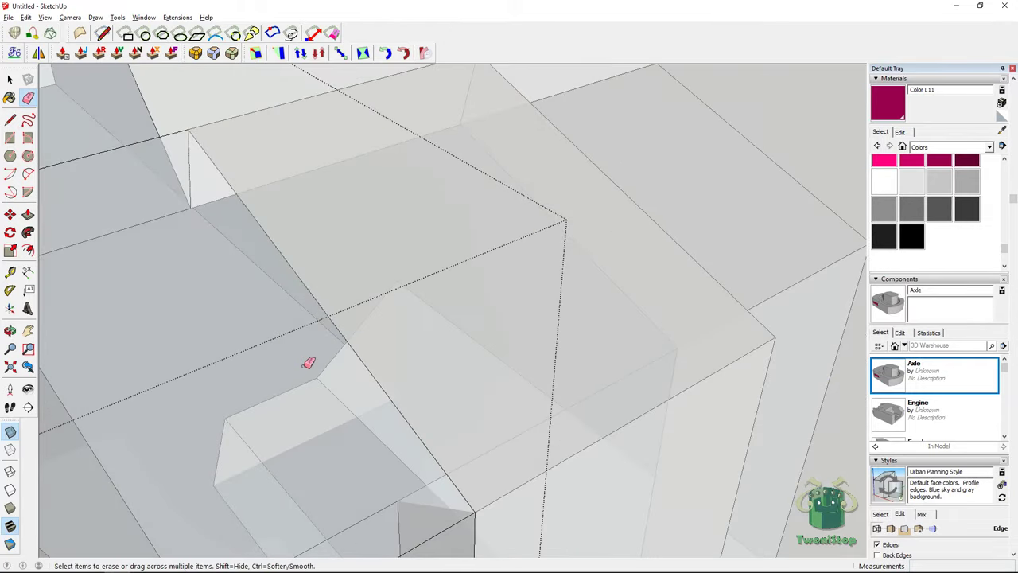
{"action": "middle_click_drag", "start_coordinate": [310, 358], "coordinate": [418, 418]}
{"action": "mouse_move", "coordinate": [377, 468]}
{"action": "middle_mouse_down"}
{"action": "mouse_move", "coordinate": [468, 358]}
{"action": "mouse_move", "coordinate": [82, 425]}
{"action": "middle_mouse_up"}
{"action": "left_click", "coordinate": [9, 432]}
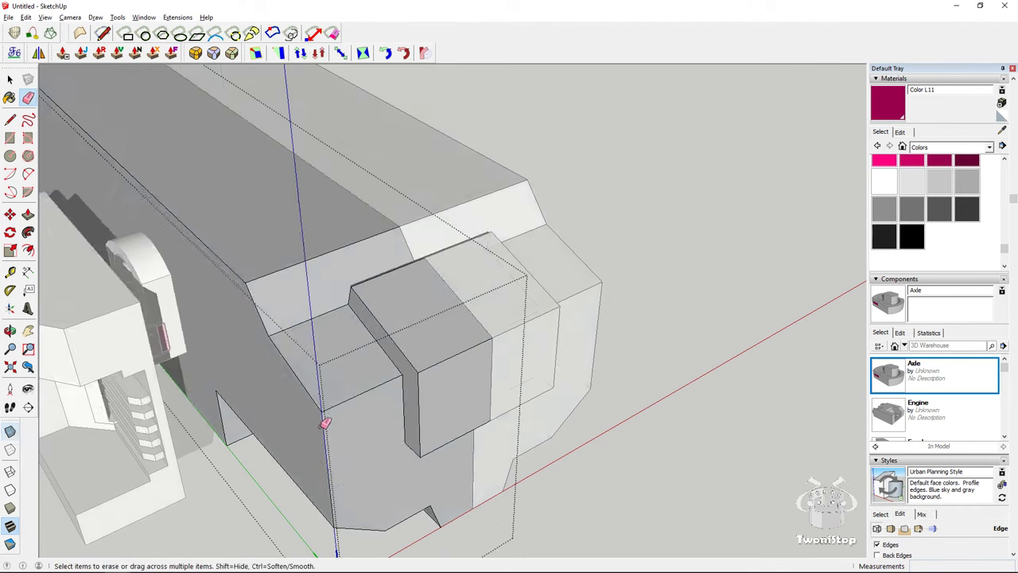
Push the nose block's rear face 12.43 m forward from the sloped roof and erase the leftover flaps behind it
{"action": "mouse_move", "coordinate": [604, 350]}
{"action": "middle_mouse_down"}
{"action": "mouse_move", "coordinate": [838, 363]}
{"action": "mouse_move", "coordinate": [759, 374]}
{"action": "mouse_move", "coordinate": [580, 330]}
{"action": "mouse_move", "coordinate": [471, 287]}
{"action": "mouse_move", "coordinate": [191, 237]}
{"action": "middle_mouse_up"}
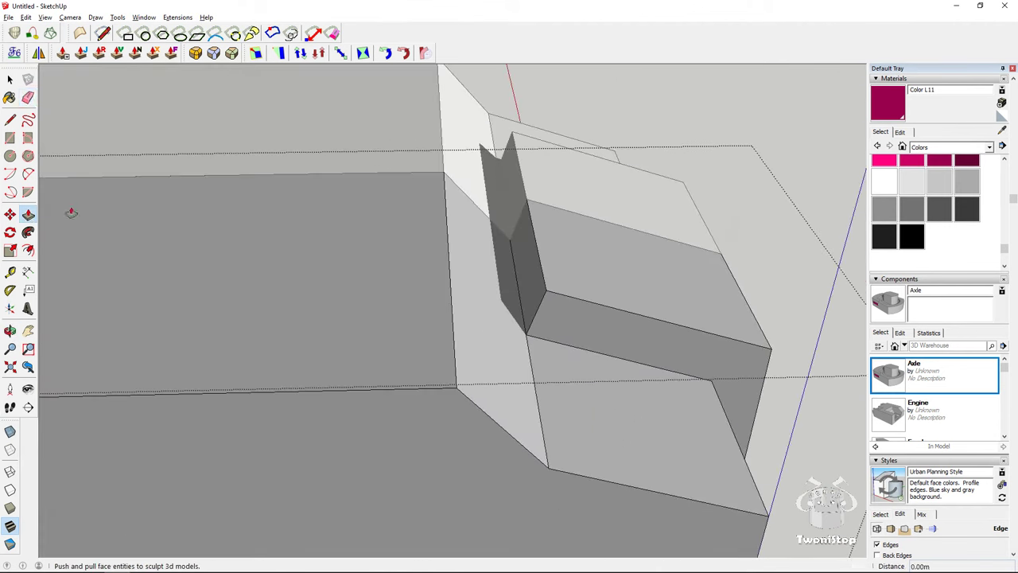
{"action": "left_click_drag", "start_coordinate": [535, 255], "coordinate": [591, 259]}
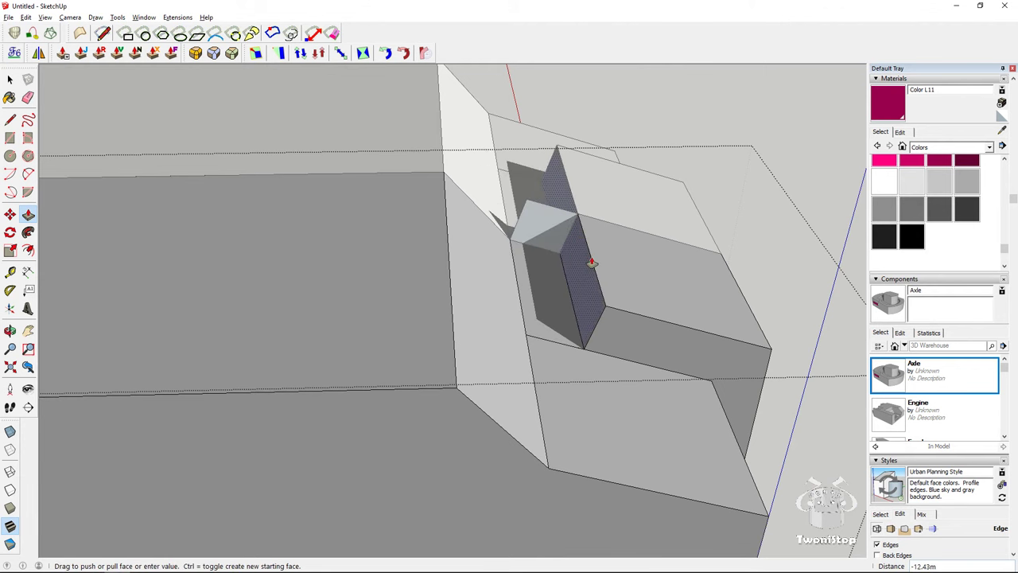
{"action": "key", "text": "e"}
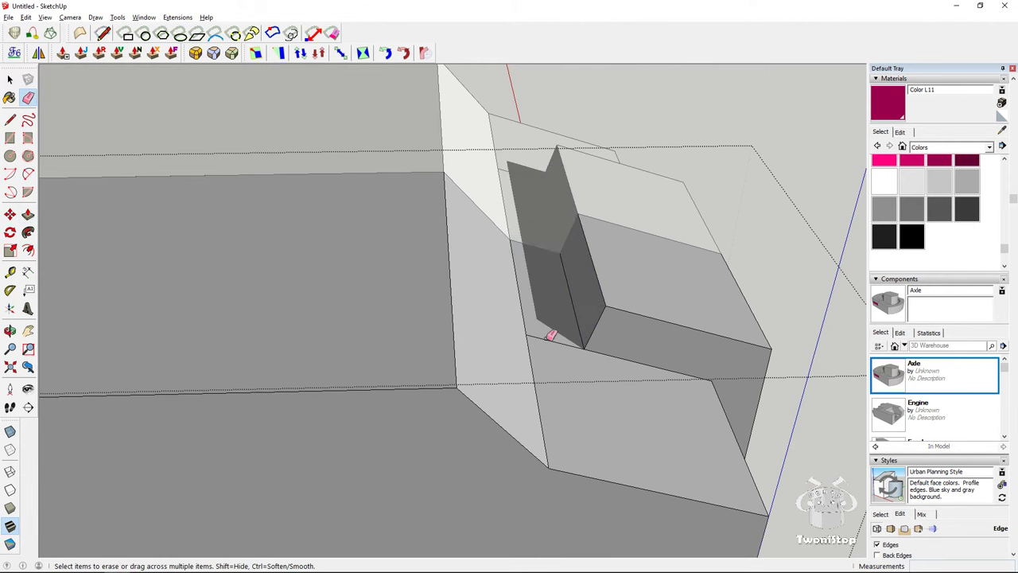
{"action": "middle_click_drag", "start_coordinate": [549, 335], "coordinate": [535, 380]}
{"action": "mouse_move", "coordinate": [544, 261]}
{"action": "middle_mouse_down"}
{"action": "mouse_move", "coordinate": [345, 213]}
{"action": "mouse_move", "coordinate": [359, 223]}
{"action": "mouse_move", "coordinate": [323, 219]}
{"action": "middle_mouse_up"}
{"action": "scroll", "coordinate": [354, 214], "scroll_direction": "down", "scroll_amount": 3}
{"action": "key", "text": "space"}
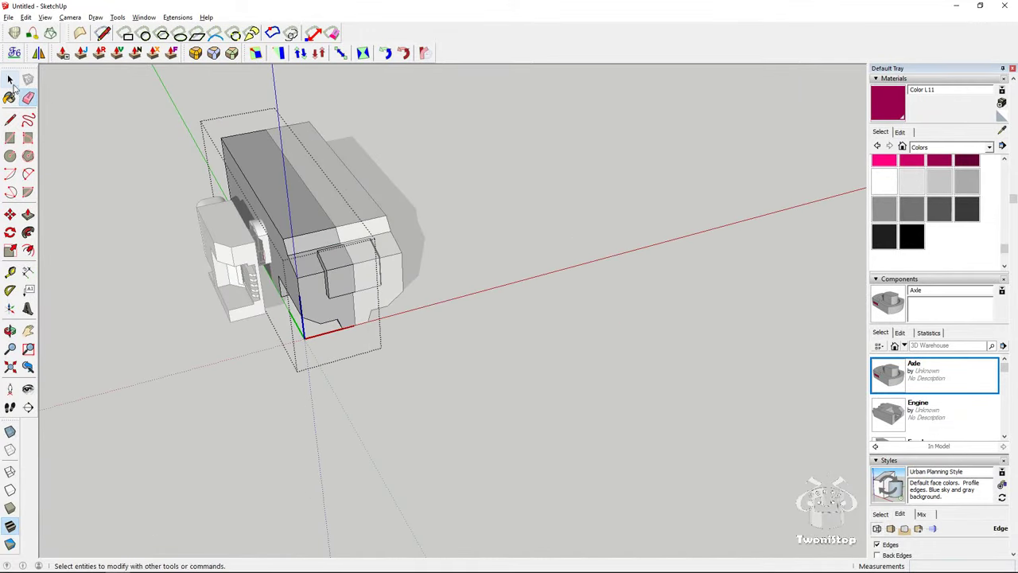
Copy the end face of the underside recess, with its edges, 288.79 m to the Fuselage's rear end face
{"action": "mouse_move", "coordinate": [125, 178]}
{"action": "middle_mouse_down"}
{"action": "mouse_move", "coordinate": [371, 79]}
{"action": "mouse_move", "coordinate": [392, 239]}
{"action": "mouse_move", "coordinate": [452, 146]}
{"action": "mouse_move", "coordinate": [228, 84]}
{"action": "mouse_move", "coordinate": [358, 338]}
{"action": "mouse_move", "coordinate": [435, 291]}
{"action": "mouse_move", "coordinate": [241, 325]}
{"action": "middle_mouse_up"}
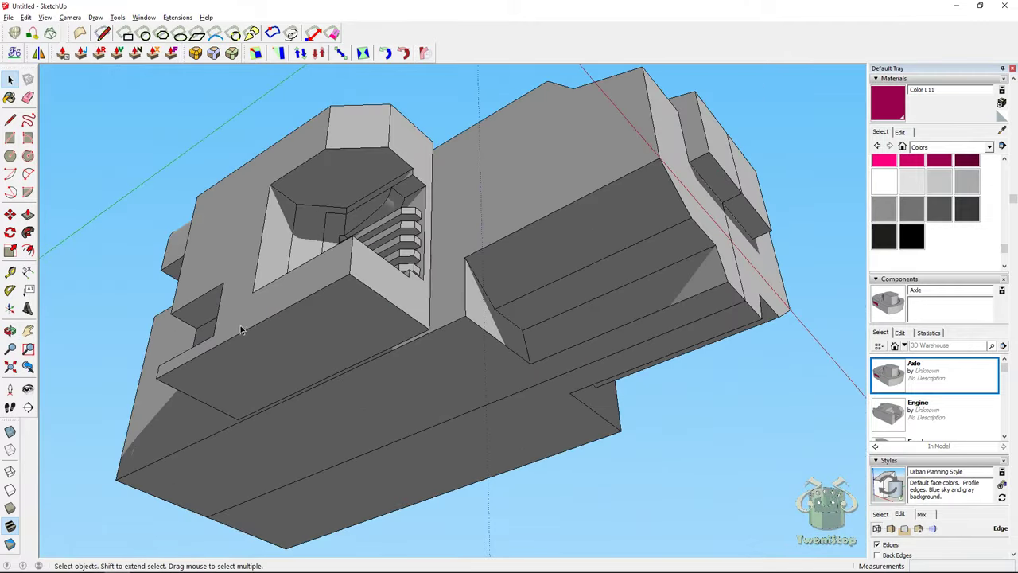
{"action": "left_click", "coordinate": [11, 79]}
{"action": "double_click", "coordinate": [494, 318]}
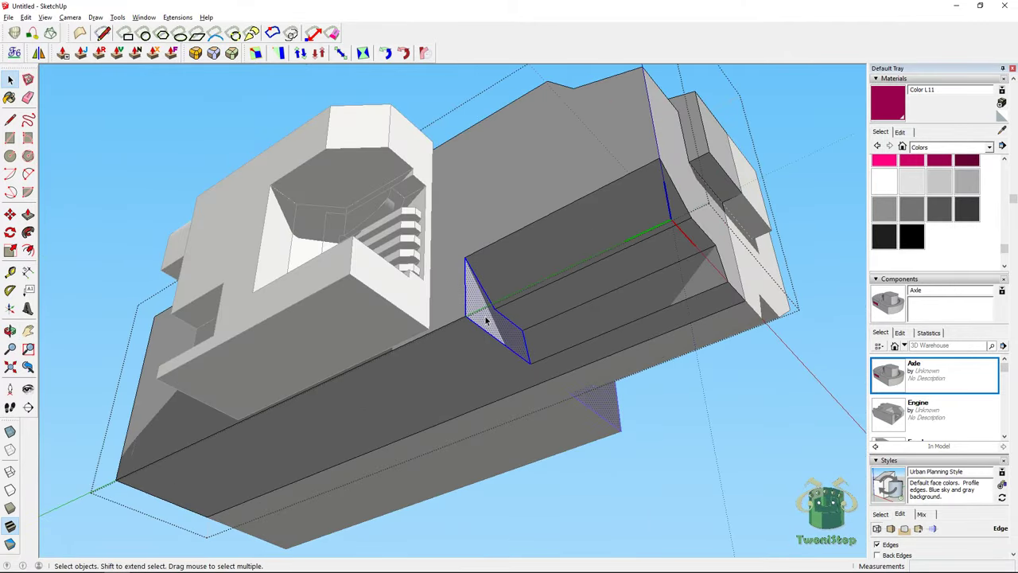
{"action": "middle_click_drag", "start_coordinate": [487, 318], "coordinate": [742, 248]}
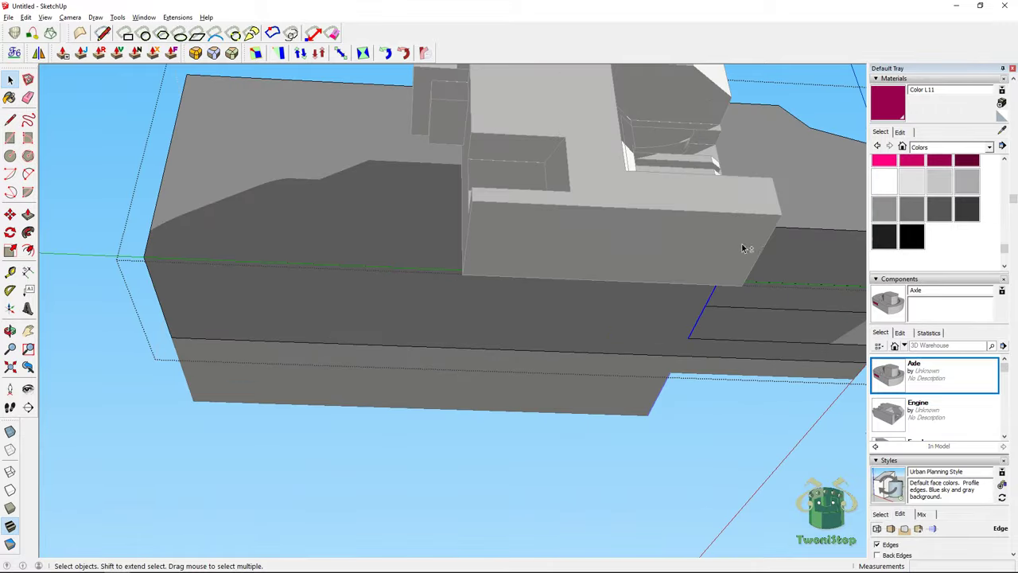
{"action": "left_click", "coordinate": [11, 214]}
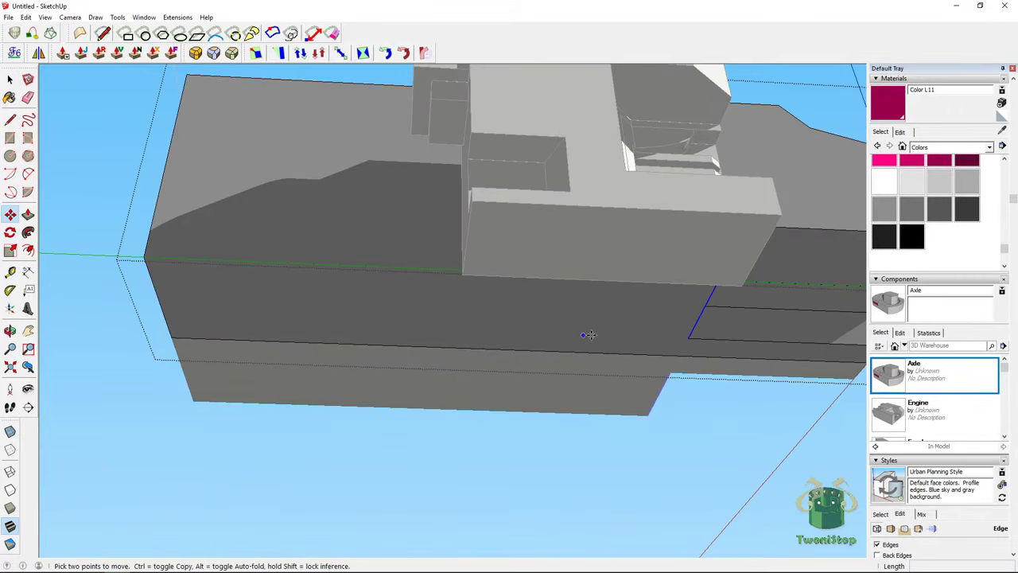
{"action": "key", "text": "ctrl"}
{"action": "left_click", "coordinate": [690, 337]}
{"action": "middle_click_drag", "start_coordinate": [279, 325], "coordinate": [517, 309]}
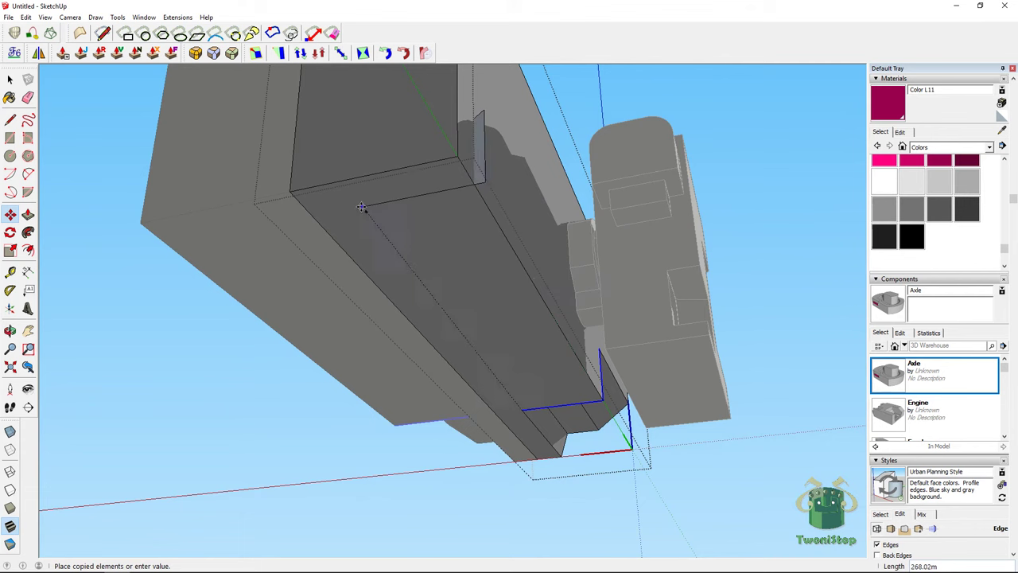
{"action": "left_click", "coordinate": [327, 182]}
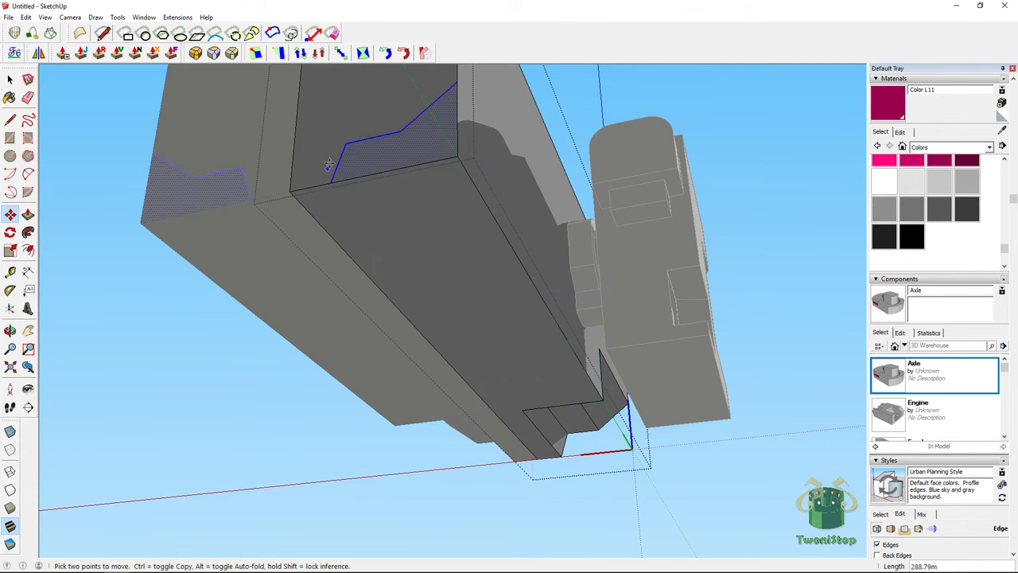
Deselect the copied profile and push out a matching recess 45.59 m deep in the Fuselage's lower rear corner
{"action": "middle_click_drag", "start_coordinate": [327, 182], "coordinate": [129, 154]}
{"action": "left_click", "coordinate": [9, 79]}
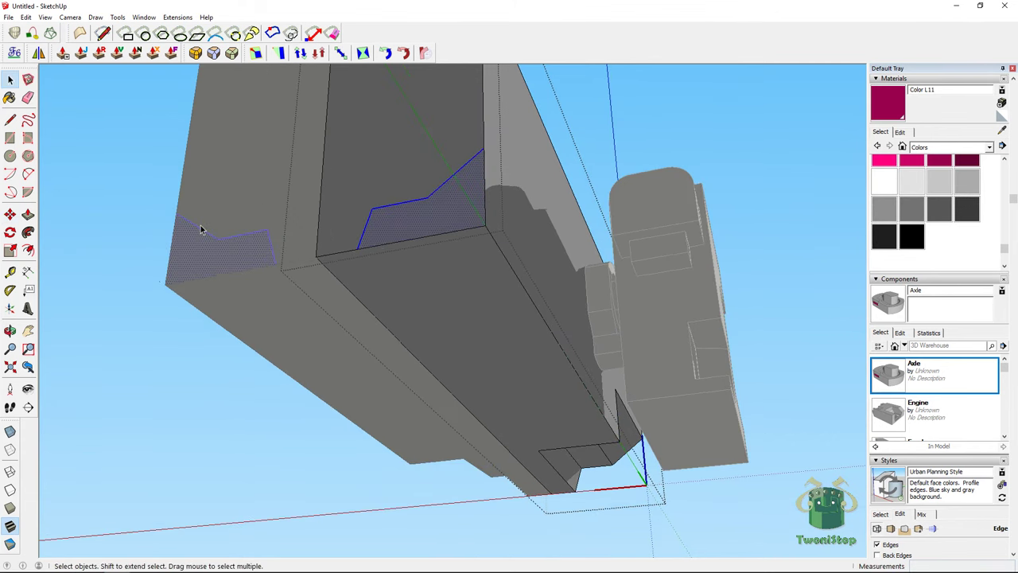
{"action": "middle_click_drag", "start_coordinate": [199, 227], "coordinate": [285, 419]}
{"action": "left_click", "coordinate": [376, 218]}
{"action": "double_click", "coordinate": [386, 202]}
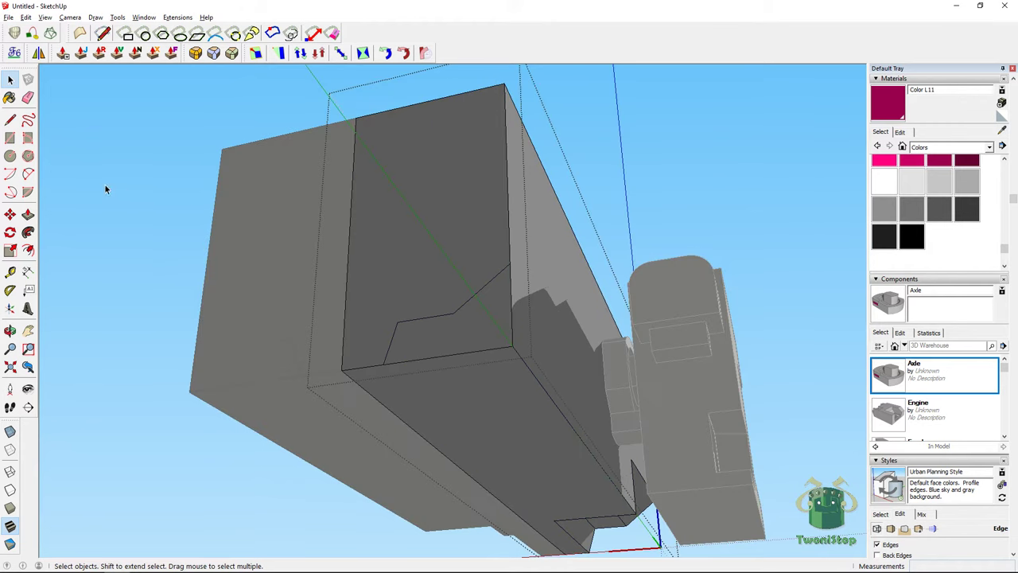
{"action": "left_click", "coordinate": [28, 214]}
{"action": "middle_click_drag", "start_coordinate": [467, 261], "coordinate": [329, 174]}
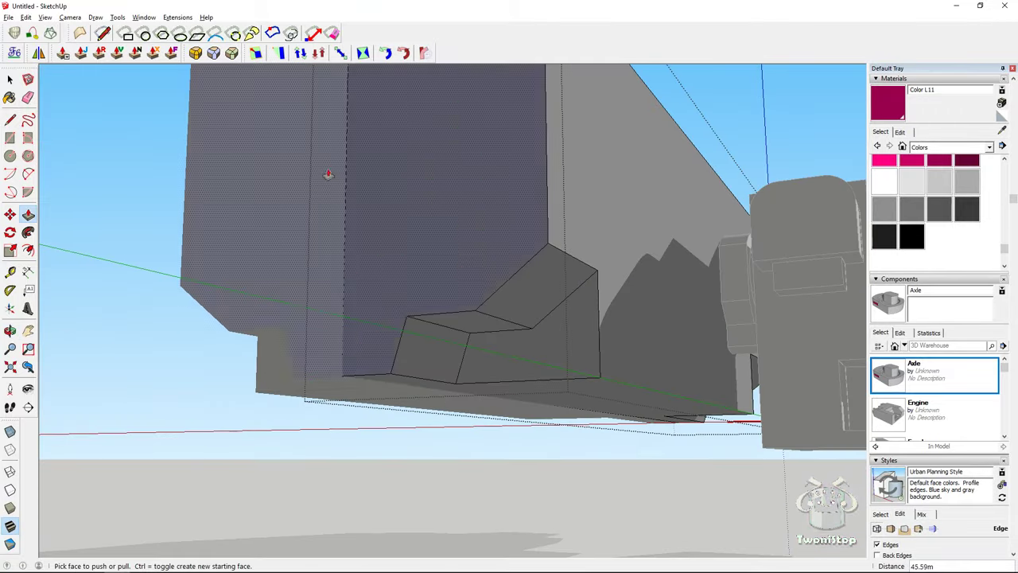
Start a two-point arc on the Fuselage's rear end face
{"action": "left_click", "coordinate": [28, 173]}
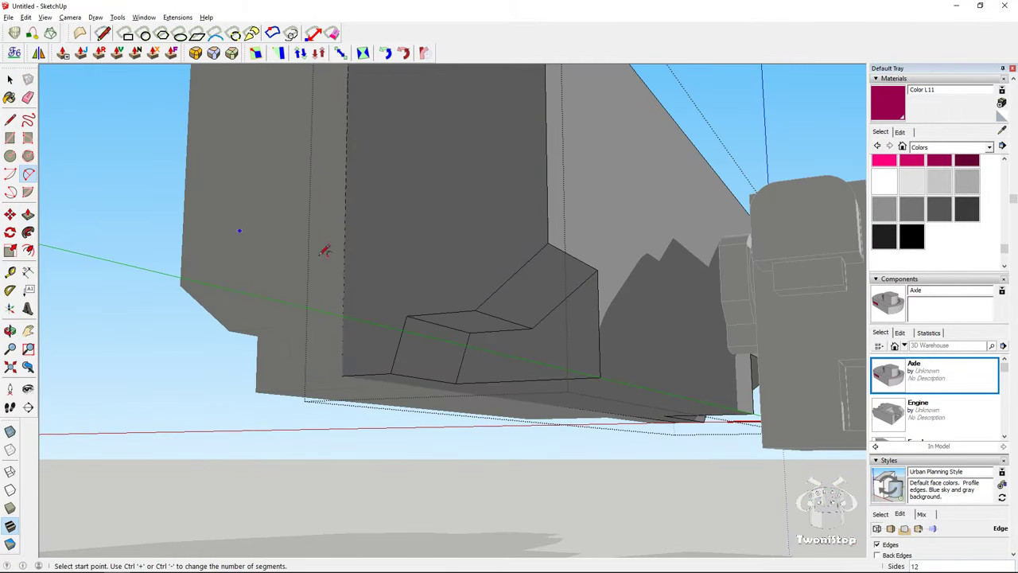
Draw a small arc with a bulge of about 0.79 m from the bottom edge of the notch's end face beneath the fuselage
{"action": "left_click", "coordinate": [480, 381]}
{"action": "left_click", "coordinate": [493, 365]}
{"action": "scroll", "coordinate": [491, 367], "scroll_direction": "up", "scroll_amount": 3}
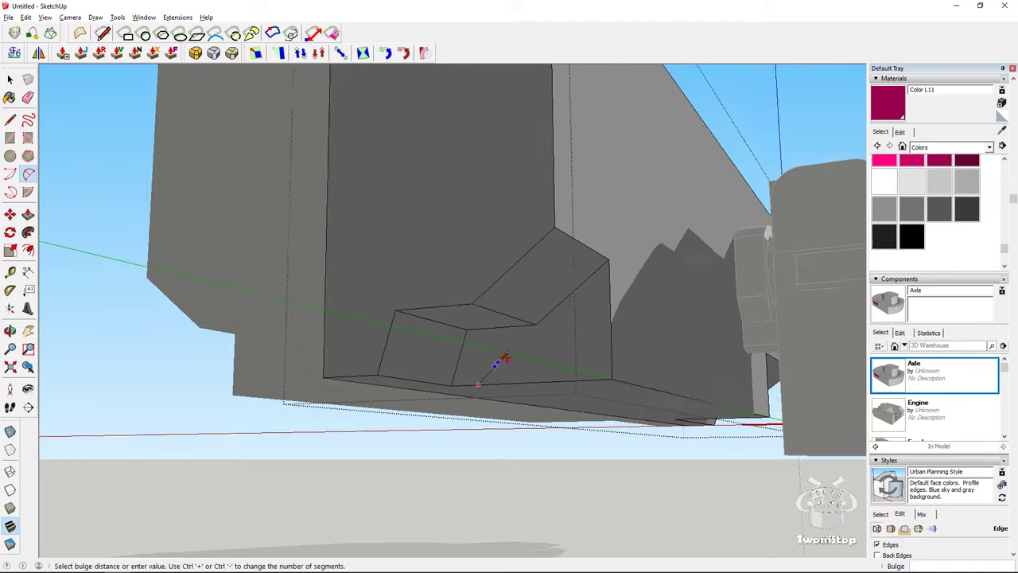
{"action": "scroll", "coordinate": [474, 371], "scroll_direction": "up", "scroll_amount": 4}
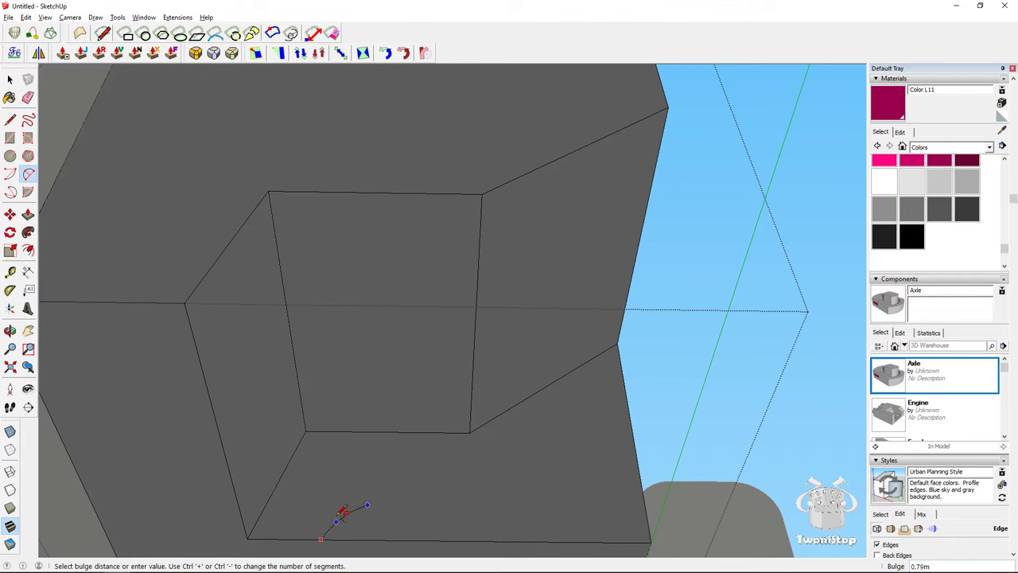
{"action": "left_click", "coordinate": [342, 507]}
Continue the profile to the face's side edge with two connected arcs, bulging about 4.78 m and 1.91 m
{"action": "left_click", "coordinate": [367, 505]}
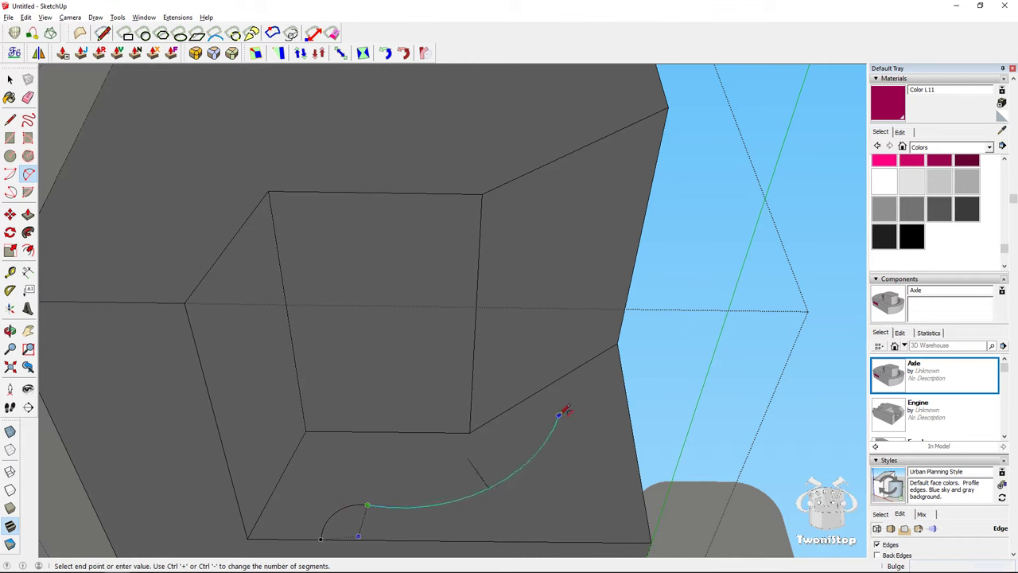
{"action": "left_click", "coordinate": [559, 415]}
{"action": "left_click", "coordinate": [538, 451]}
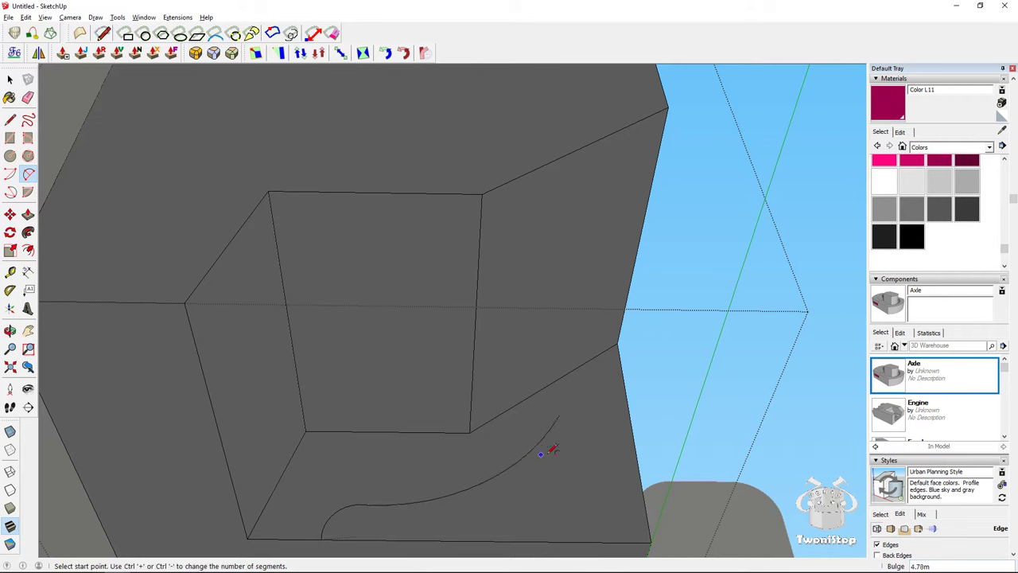
{"action": "left_click", "coordinate": [559, 415]}
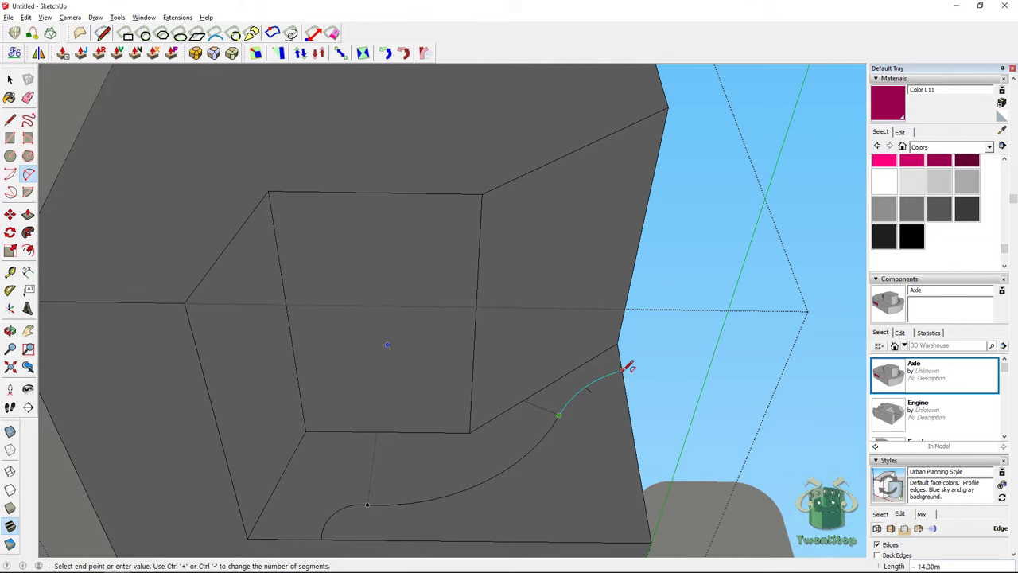
{"action": "left_click", "coordinate": [607, 392]}
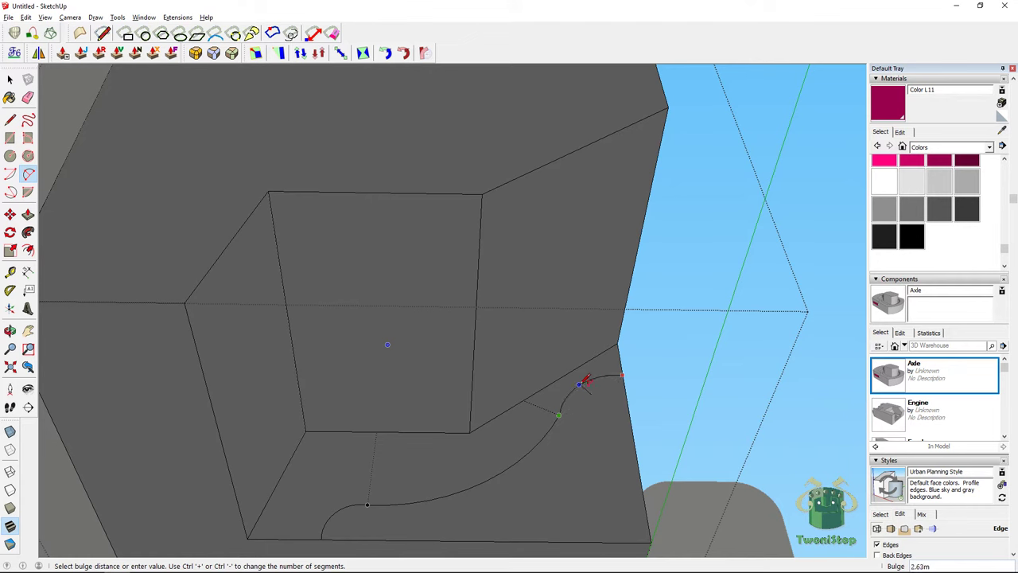
{"action": "left_click", "coordinate": [605, 401]}
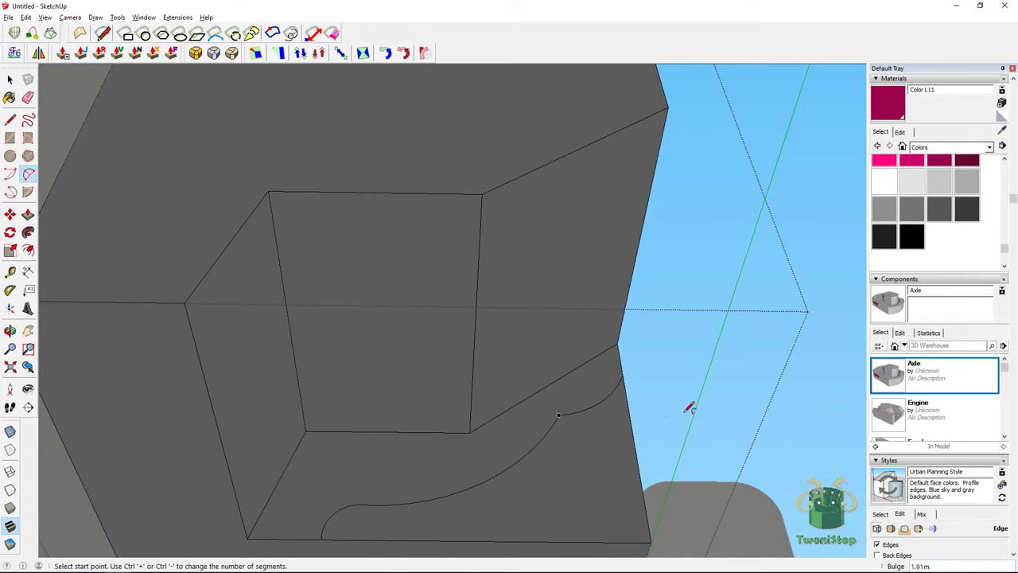
Push the face outside the curved profile about 48.23 m along the fuselage's underside, then extend the cut a further 240.56 m
{"action": "middle_click_drag", "start_coordinate": [533, 468], "coordinate": [395, 345]}
{"action": "left_click", "coordinate": [28, 214]}
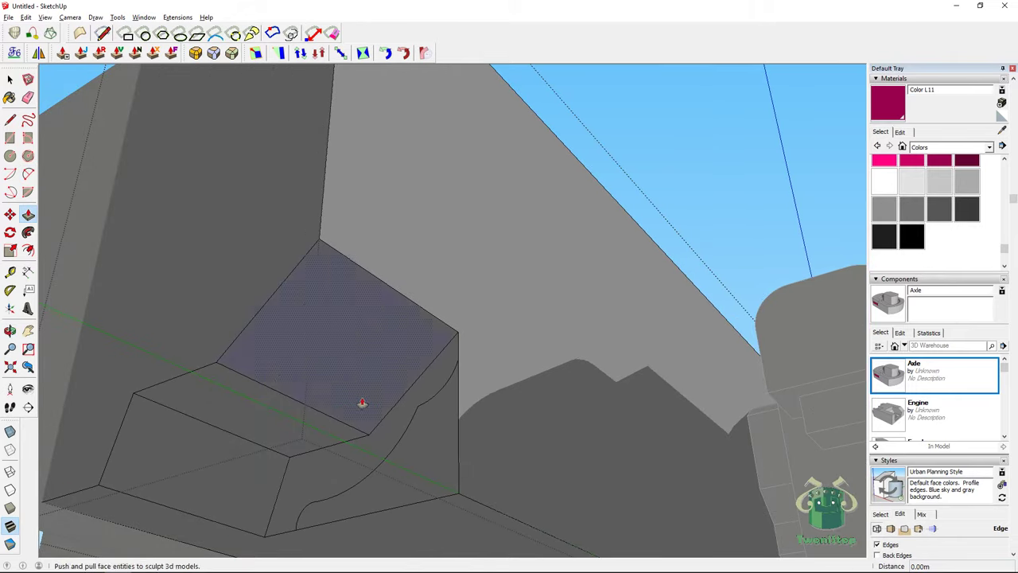
{"action": "left_click", "coordinate": [427, 480]}
{"action": "scroll", "coordinate": [532, 497], "scroll_direction": "down", "scroll_amount": 8}
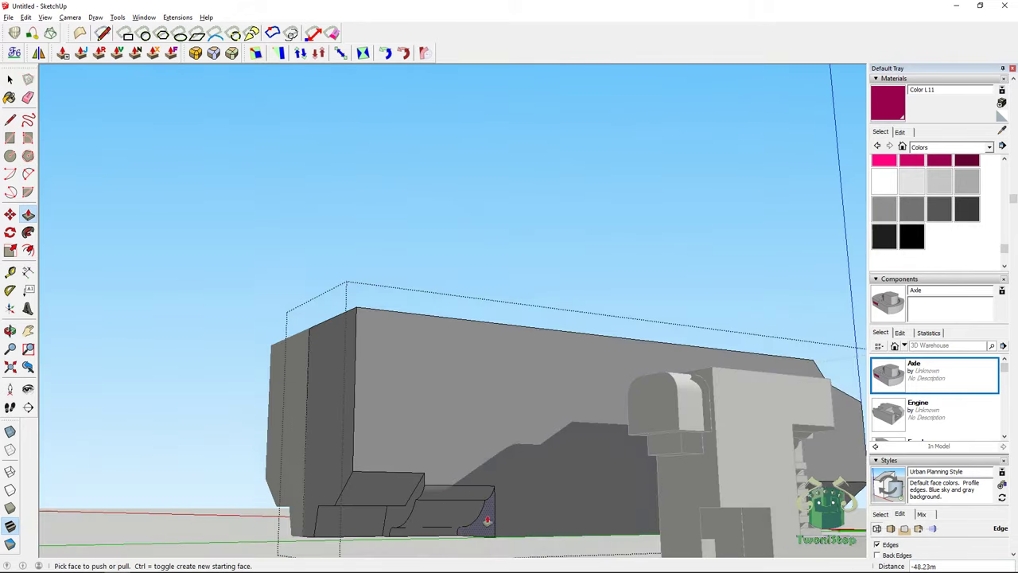
{"action": "left_click", "coordinate": [596, 434]}
{"action": "middle_click_drag", "start_coordinate": [596, 434], "coordinate": [79, 279]}
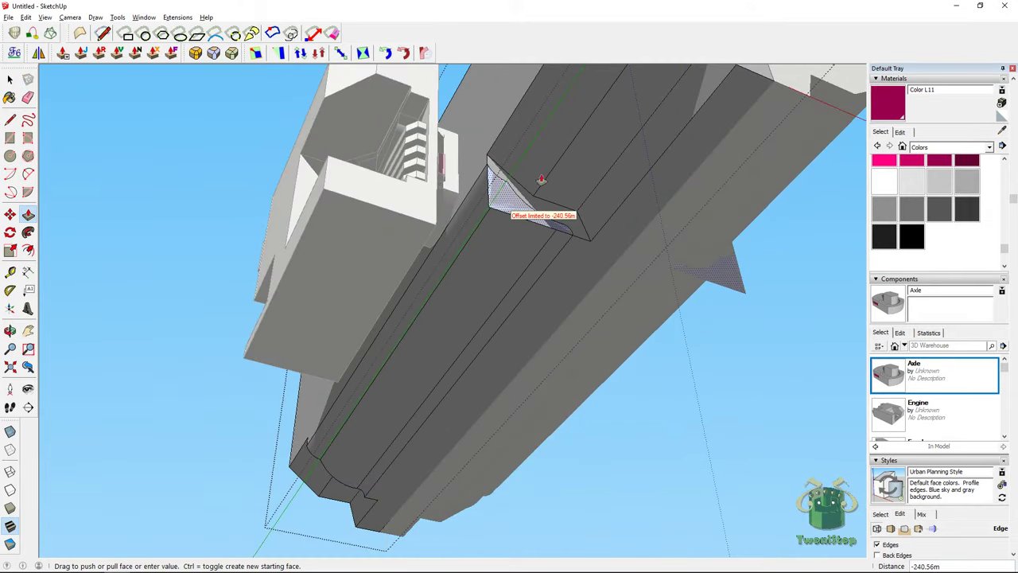
{"action": "left_click", "coordinate": [514, 188]}
{"action": "middle_click_drag", "start_coordinate": [515, 189], "coordinate": [509, 398]}
Exit the fuselage component, then select the engine and axle together and shift them slightly beside the fuselage
{"action": "left_click", "coordinate": [10, 79]}
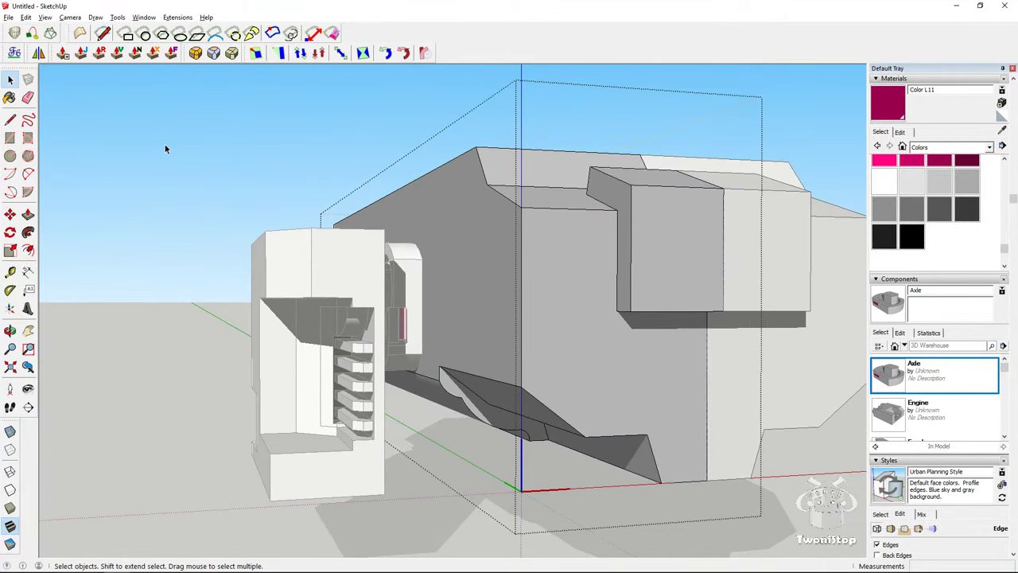
{"action": "left_click", "coordinate": [166, 148]}
{"action": "left_click", "coordinate": [353, 288], "text": "shift"}
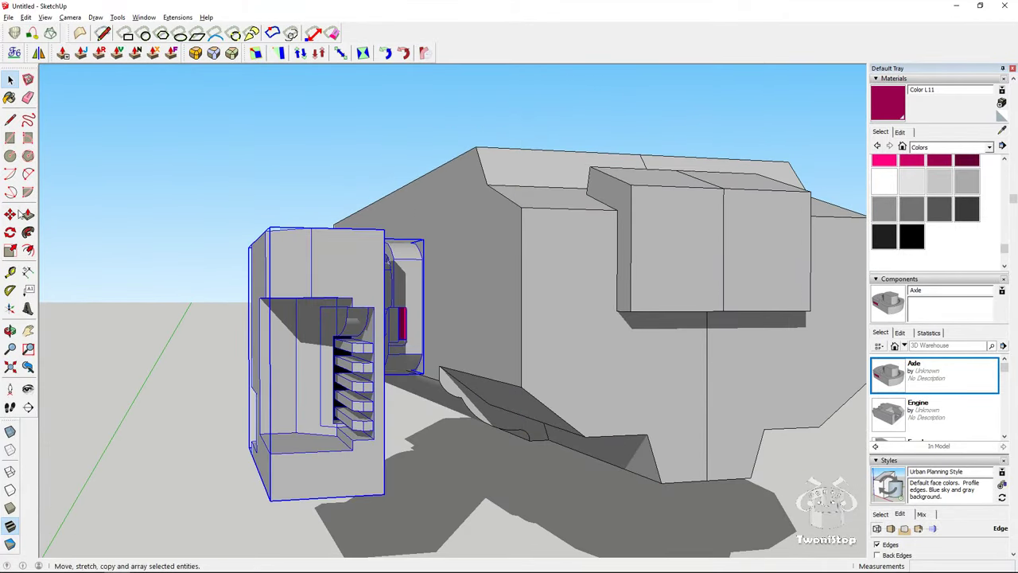
{"action": "left_click", "coordinate": [9, 214]}
{"action": "left_click", "coordinate": [401, 272]}
{"action": "left_click", "coordinate": [397, 248]}
{"action": "middle_click_drag", "start_coordinate": [397, 248], "coordinate": [474, 342]}
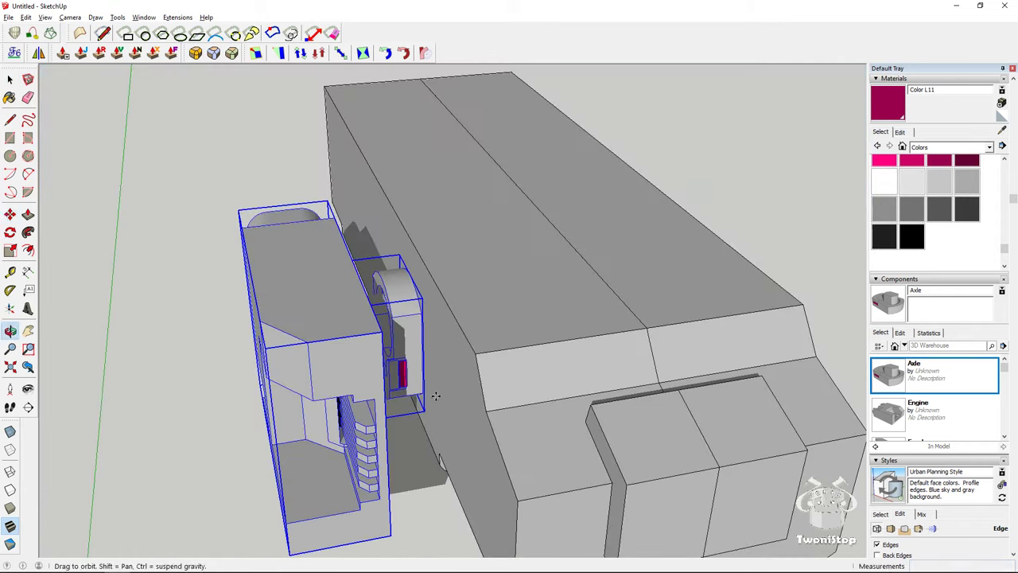
{"action": "scroll", "coordinate": [473, 342], "scroll_direction": "down", "scroll_amount": 2}
{"action": "left_click", "coordinate": [200, 148]}
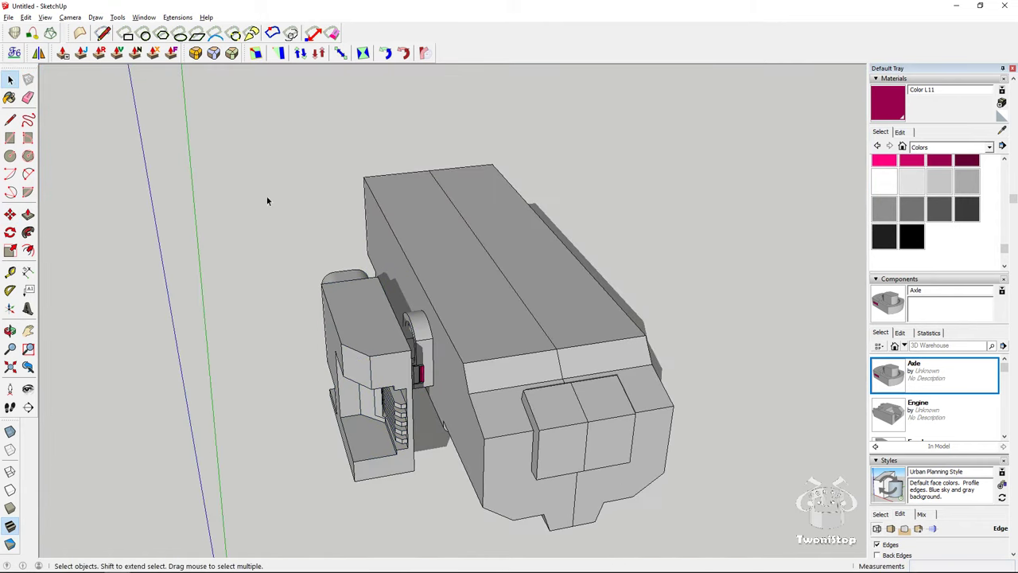
Combine the engine and axle into one component named "engine and axle"
{"action": "middle_click_drag", "start_coordinate": [267, 196], "coordinate": [291, 295]}
{"action": "scroll", "coordinate": [439, 326], "scroll_direction": "up", "scroll_amount": 1}
{"action": "left_click", "coordinate": [438, 326]}
{"action": "left_click", "coordinate": [439, 317]}
{"action": "right_click", "coordinate": [245, 317]}
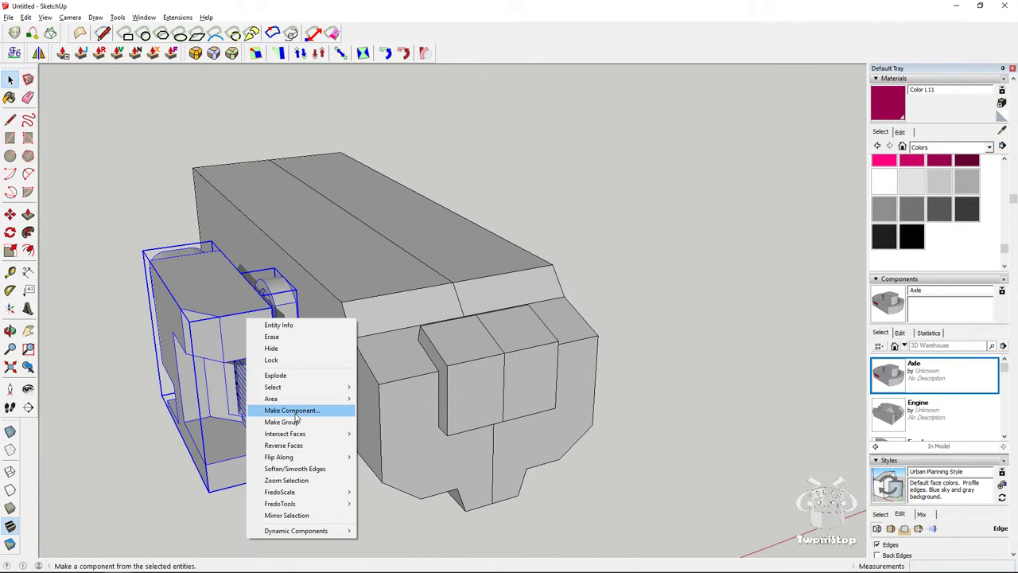
{"action": "left_click", "coordinate": [292, 410]}
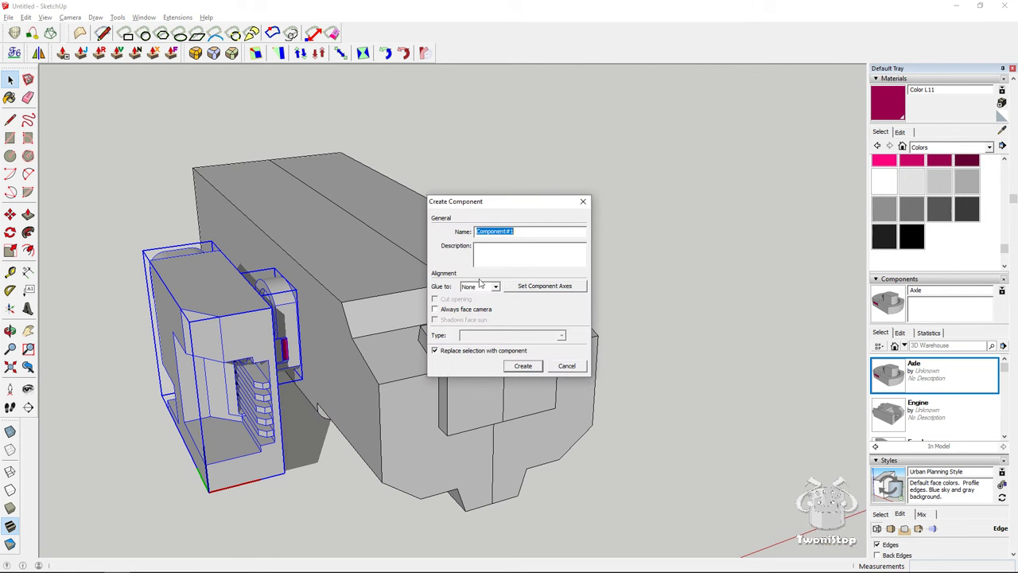
{"action": "type", "text": "engi"}
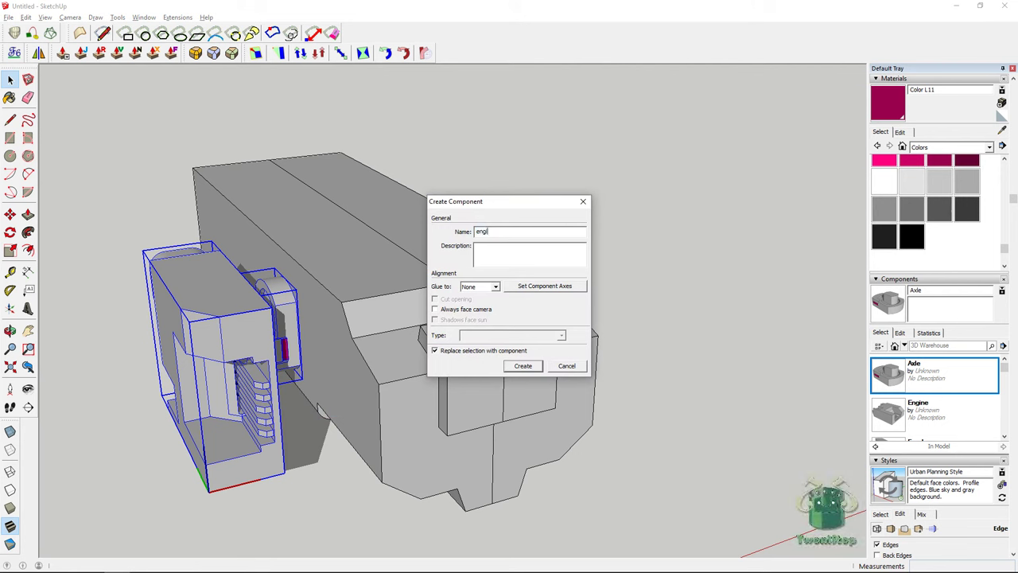
{"action": "type", "text": "ne and axl"}
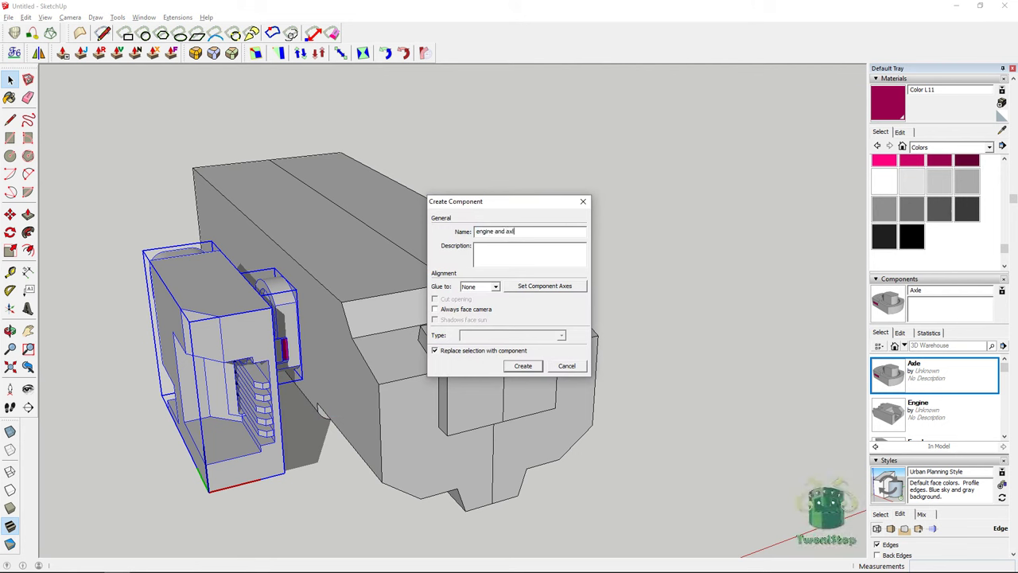
{"action": "type", "text": "e"}
{"action": "key", "text": "Return"}
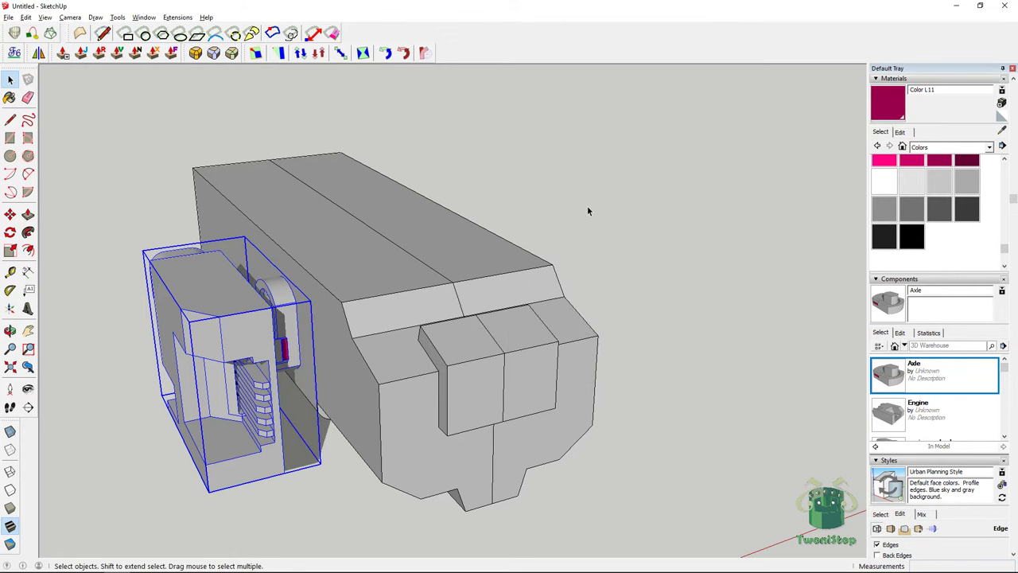
Check the model's component list for the combined component and inspect the engine and axle nested inside it
{"action": "scroll", "coordinate": [927, 413], "scroll_direction": "down", "scroll_amount": 3}
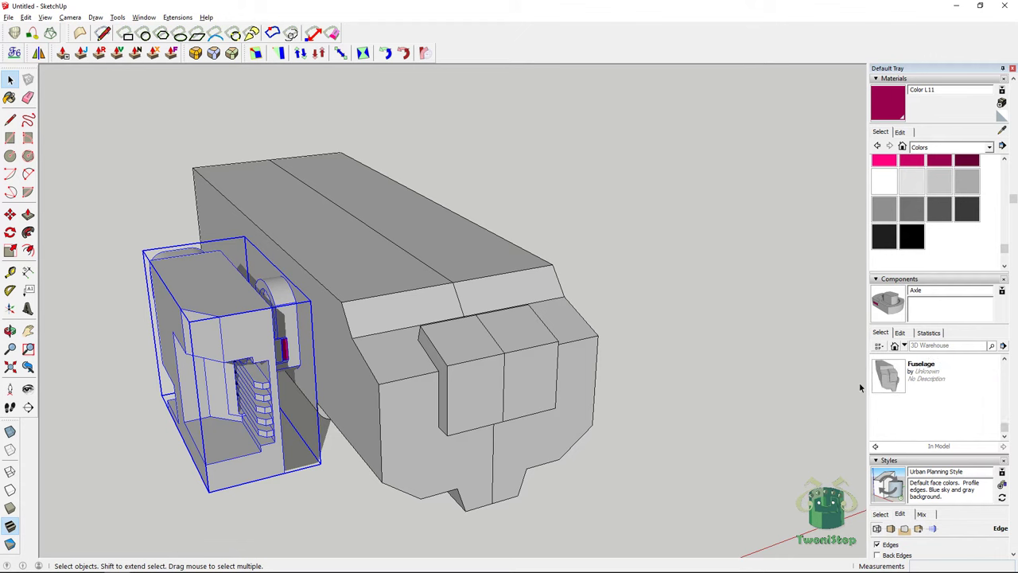
{"action": "scroll", "coordinate": [984, 404], "scroll_direction": "up", "scroll_amount": 2}
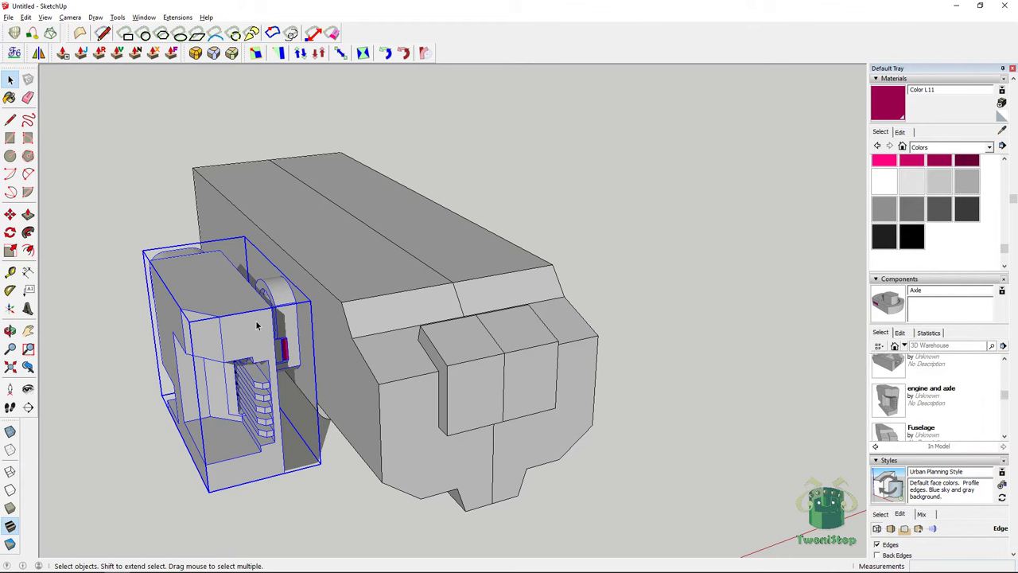
{"action": "double_click", "coordinate": [257, 324]}
{"action": "left_click", "coordinate": [251, 330]}
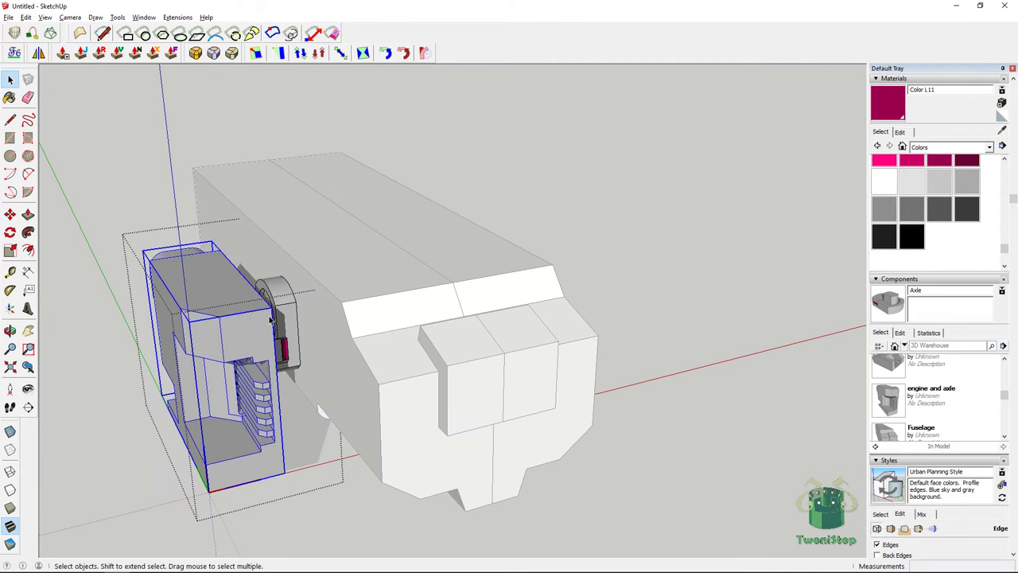
{"action": "left_click", "coordinate": [283, 310]}
{"action": "left_click", "coordinate": [610, 169]}
Copy the combined engine and axle component to the opposite side of the fuselage
{"action": "left_click", "coordinate": [162, 269]}
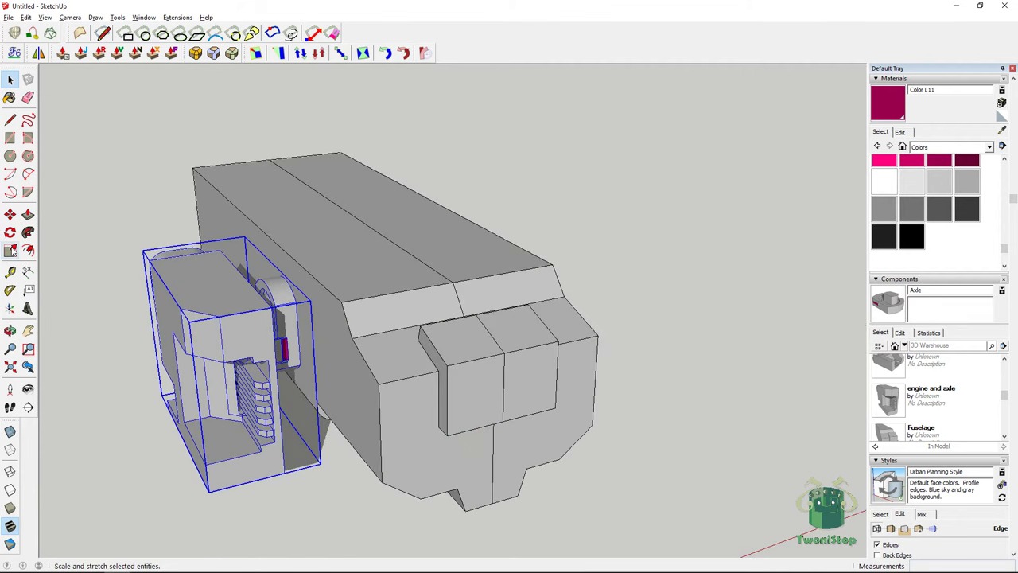
{"action": "left_click", "coordinate": [9, 215]}
{"action": "left_click", "coordinate": [262, 336]}
{"action": "key", "text": "ctrl"}
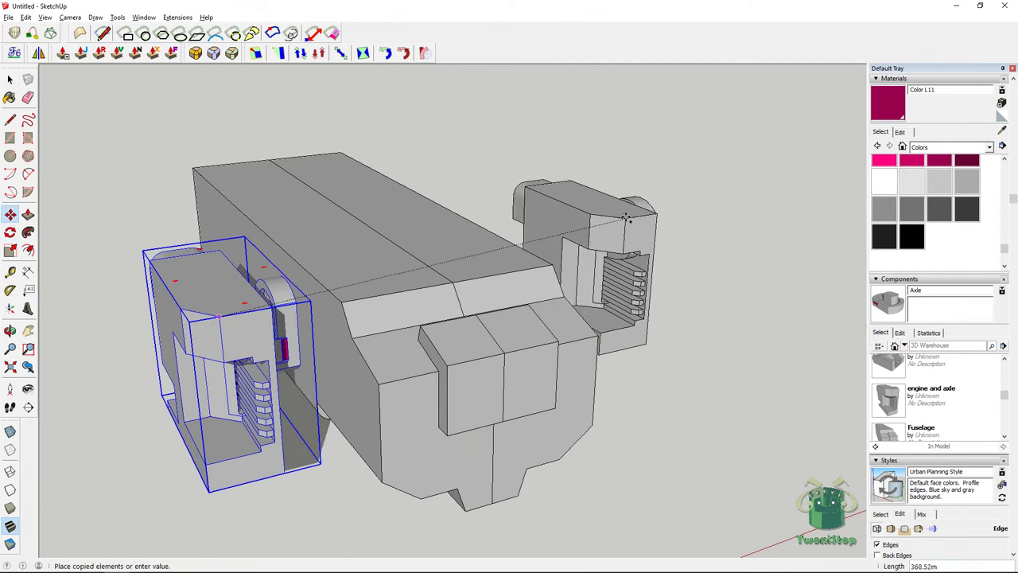
{"action": "left_click", "coordinate": [628, 253]}
{"action": "middle_click_drag", "start_coordinate": [628, 253], "coordinate": [598, 262]}
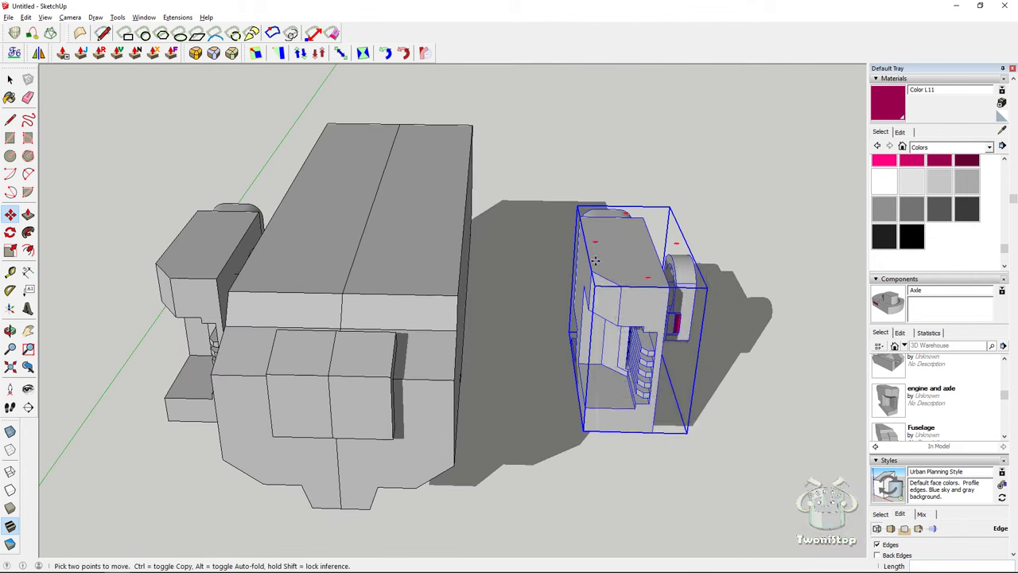
Flip the copied engine and axle along the component's red axis
{"action": "right_click", "coordinate": [598, 262]}
{"action": "mouse_move", "coordinate": [660, 474]}
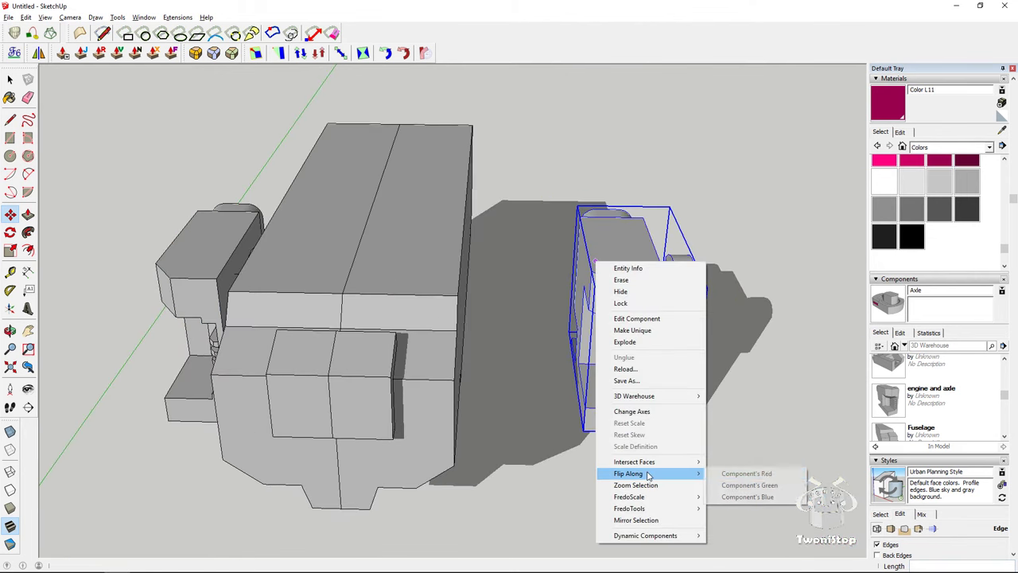
{"action": "left_click", "coordinate": [766, 474]}
{"action": "middle_click_drag", "start_coordinate": [616, 279], "coordinate": [631, 298]}
Move the flipped copy along the red axis until its axle sits against the fuselage's side
{"action": "left_click", "coordinate": [634, 293]}
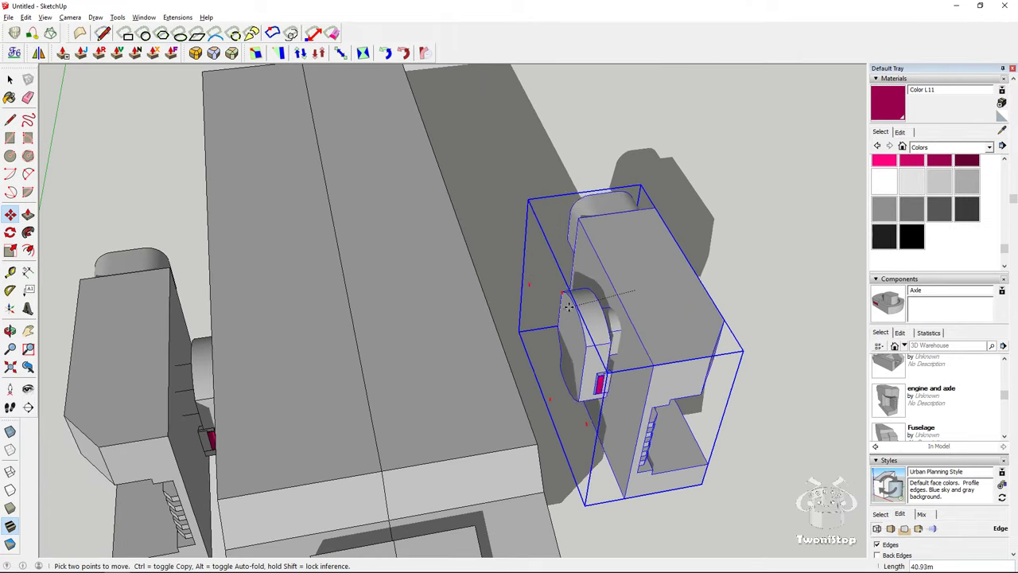
{"action": "key", "text": "Escape"}
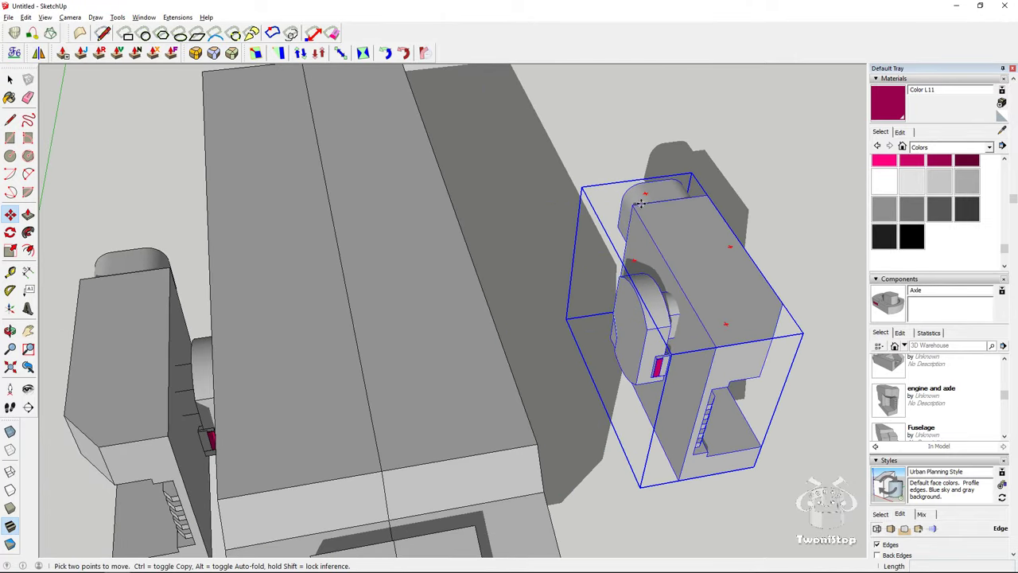
{"action": "left_click", "coordinate": [636, 206]}
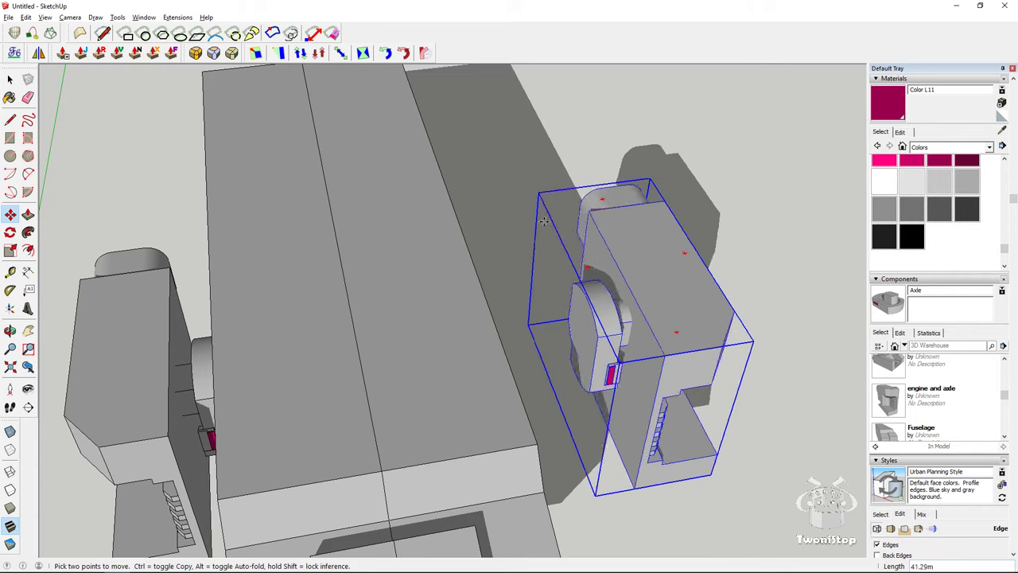
{"action": "left_click", "coordinate": [171, 268]}
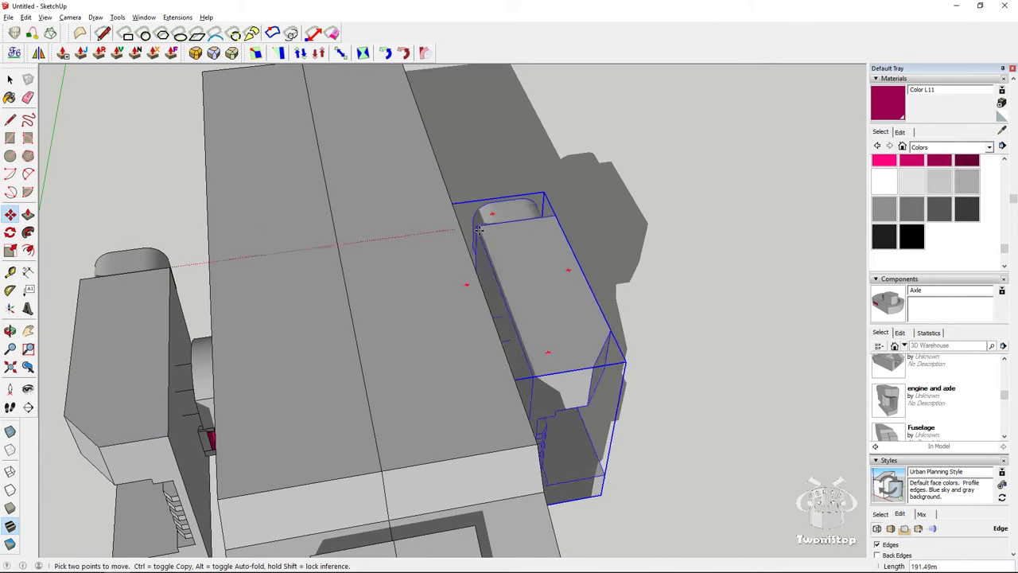
{"action": "left_click", "coordinate": [557, 215]}
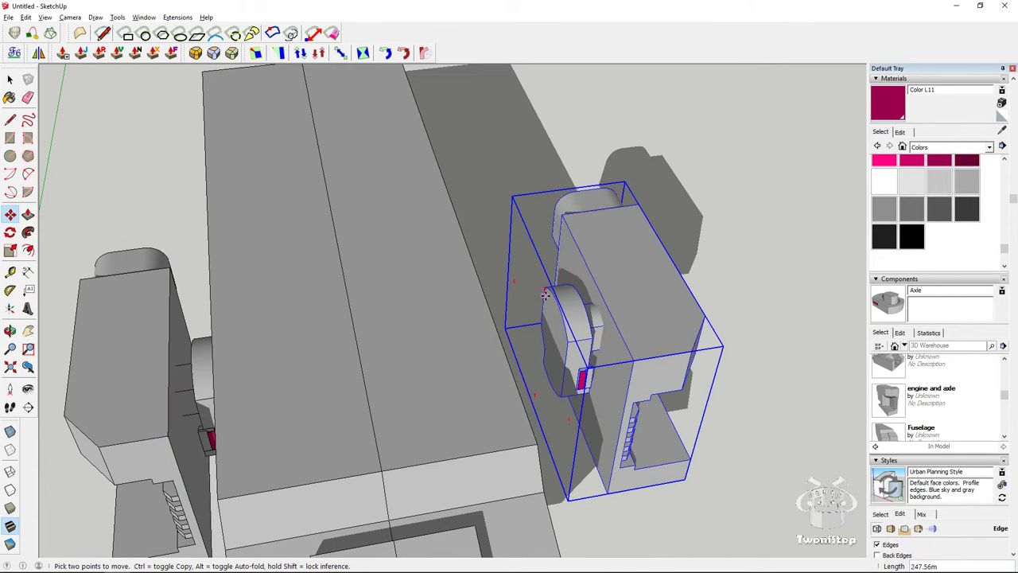
{"action": "scroll", "coordinate": [545, 295], "scroll_direction": "up", "scroll_amount": 2}
{"action": "left_click", "coordinate": [576, 357]}
{"action": "middle_click_drag", "start_coordinate": [557, 349], "coordinate": [415, 328]}
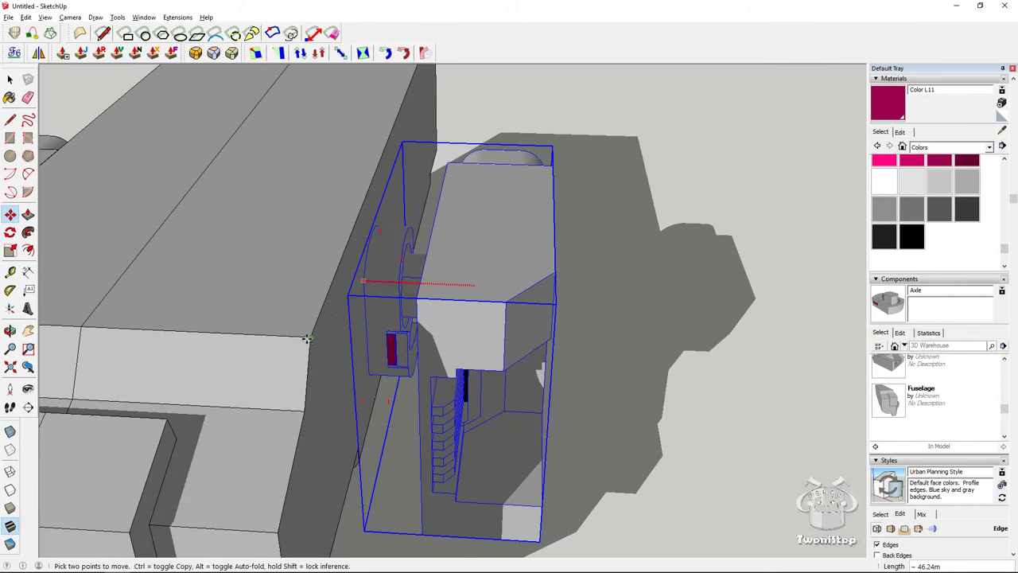
{"action": "scroll", "coordinate": [307, 339], "scroll_direction": "down", "scroll_amount": 5}
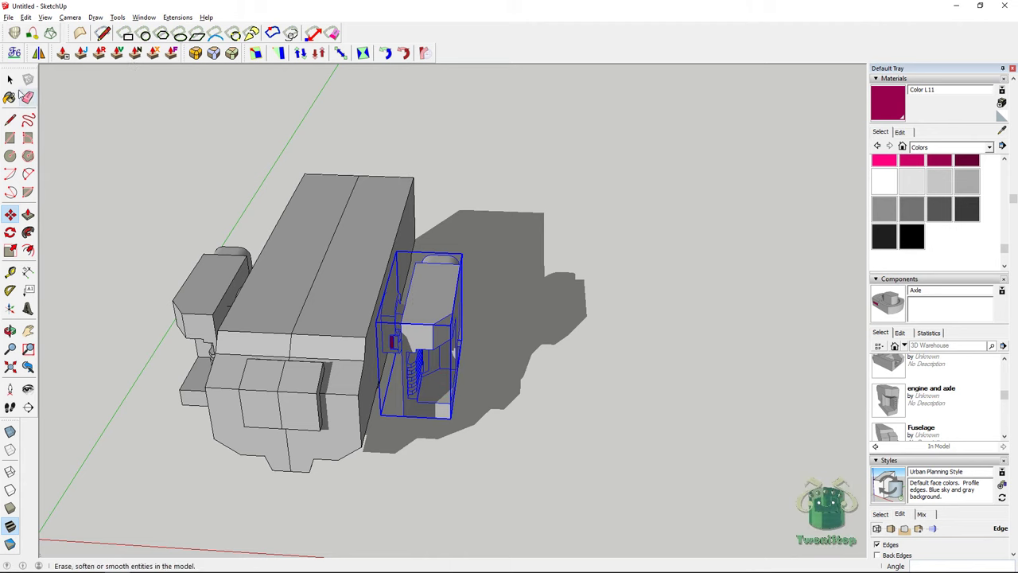
{"action": "left_click", "coordinate": [10, 79]}
{"action": "left_click", "coordinate": [489, 198]}
Open the fuselage half for editing and draw a rectangle about 46.96 by 93.33 m at the upper rear corner of its side face
{"action": "middle_click_drag", "start_coordinate": [472, 220], "coordinate": [600, 310]}
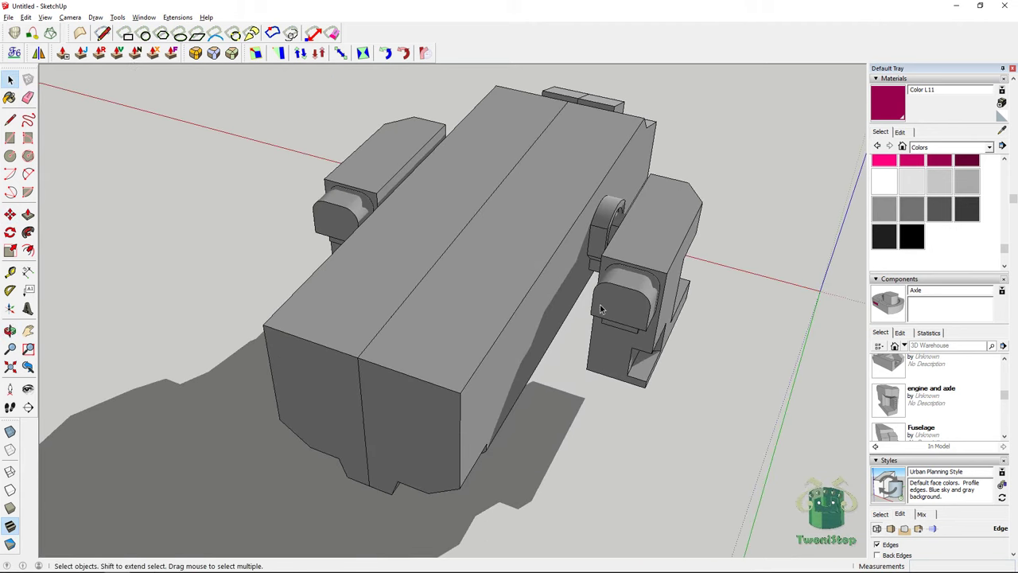
{"action": "double_click", "coordinate": [509, 346]}
{"action": "left_click", "coordinate": [500, 359]}
{"action": "left_click", "coordinate": [591, 427]}
{"action": "double_click", "coordinate": [518, 371]}
{"action": "left_click", "coordinate": [517, 372]}
{"action": "scroll", "coordinate": [492, 372], "scroll_direction": "up", "scroll_amount": 2}
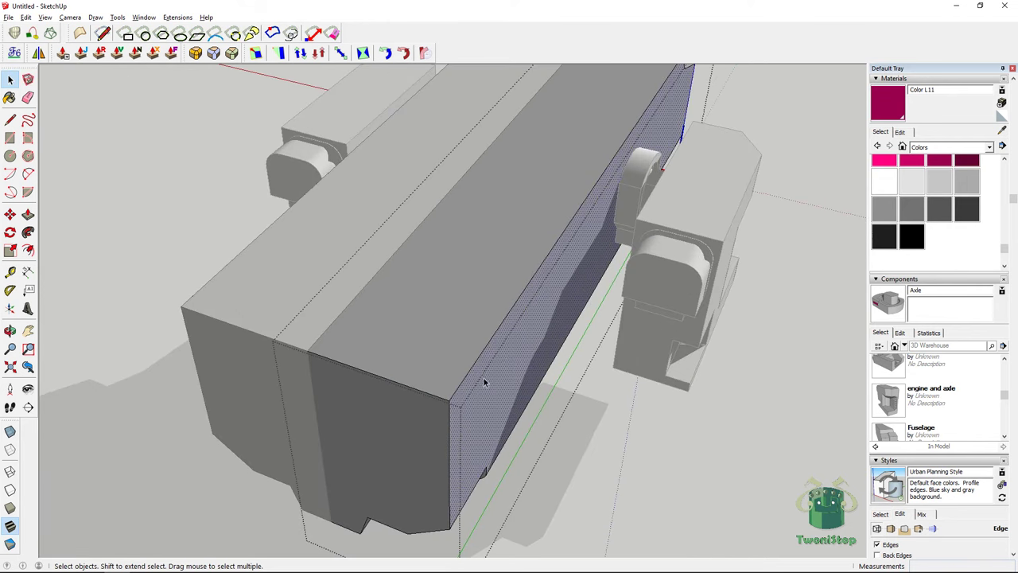
{"action": "left_click", "coordinate": [10, 138]}
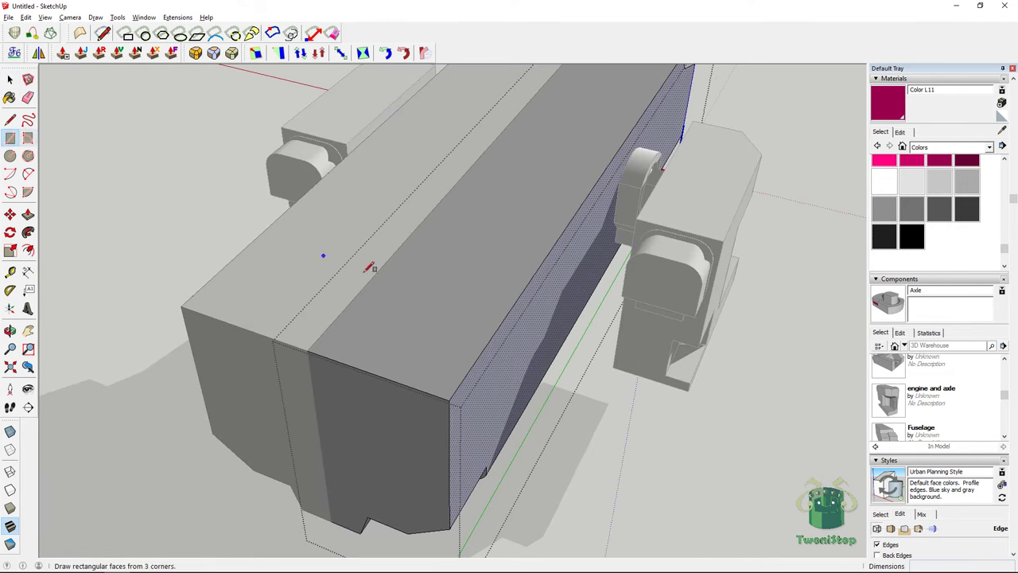
{"action": "middle_click_drag", "start_coordinate": [371, 265], "coordinate": [368, 360]}
{"action": "left_click", "coordinate": [338, 420]}
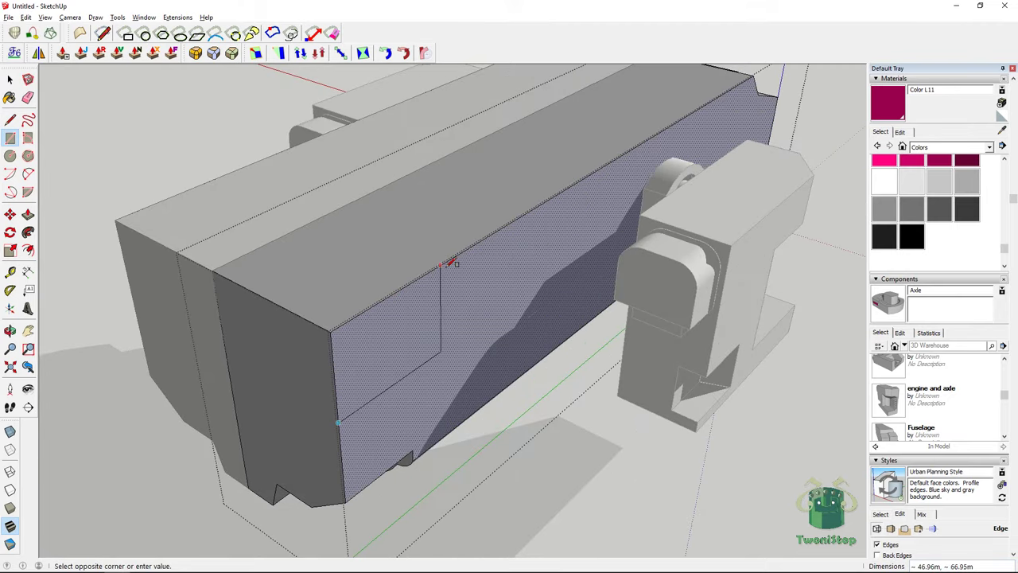
{"action": "left_click", "coordinate": [478, 241]}
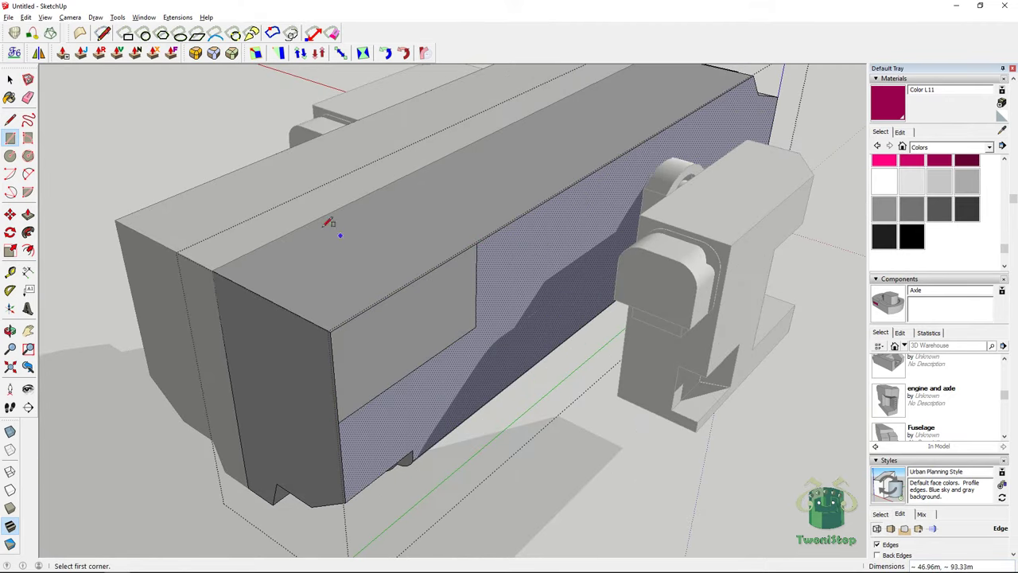
Push the new rectangle about 47 m into the fuselage to cut a recess at the rear corner
{"action": "left_click", "coordinate": [28, 214]}
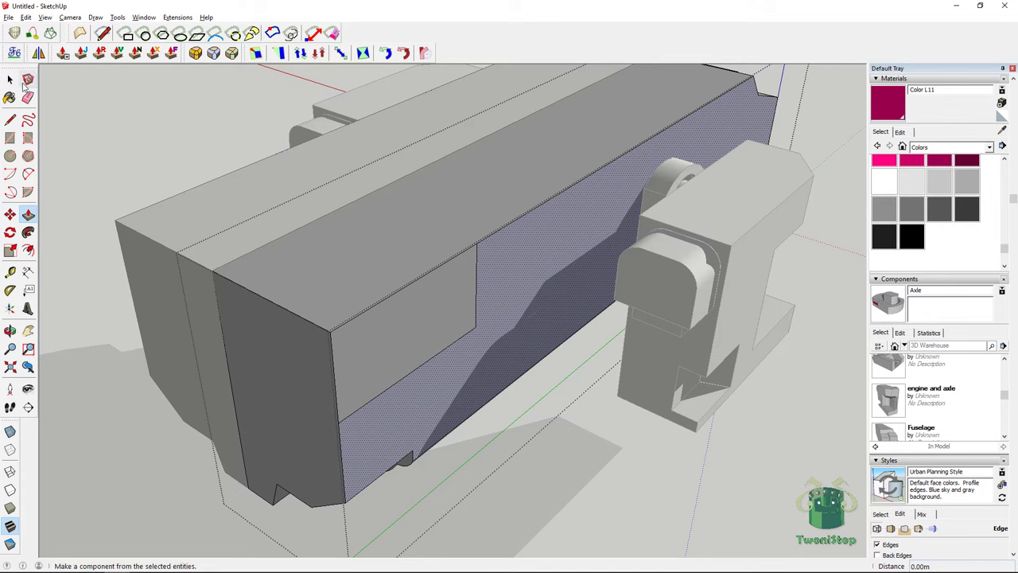
{"action": "left_click", "coordinate": [10, 78]}
{"action": "left_click", "coordinate": [356, 340]}
{"action": "left_click", "coordinate": [28, 213]}
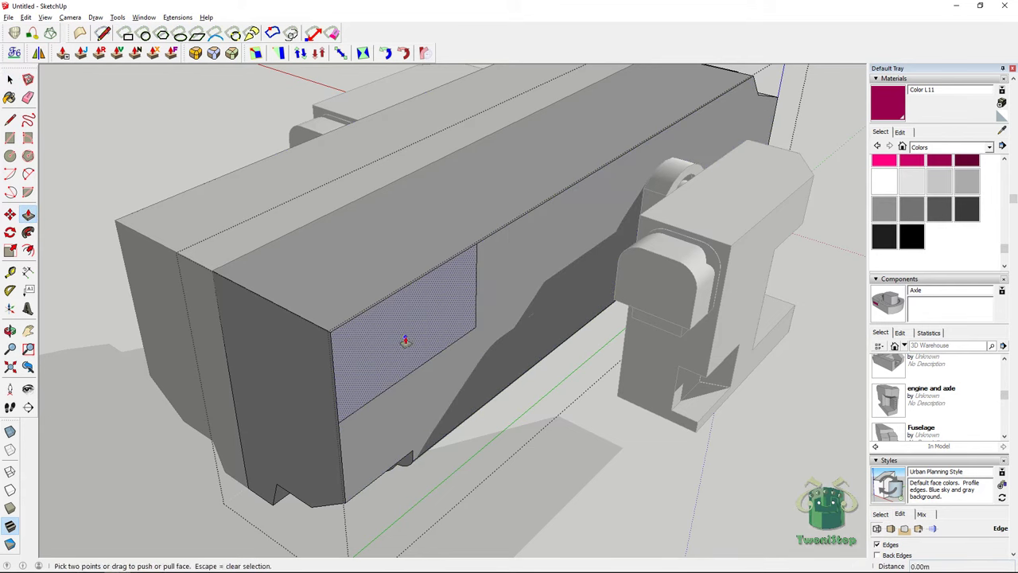
{"action": "left_click", "coordinate": [405, 341]}
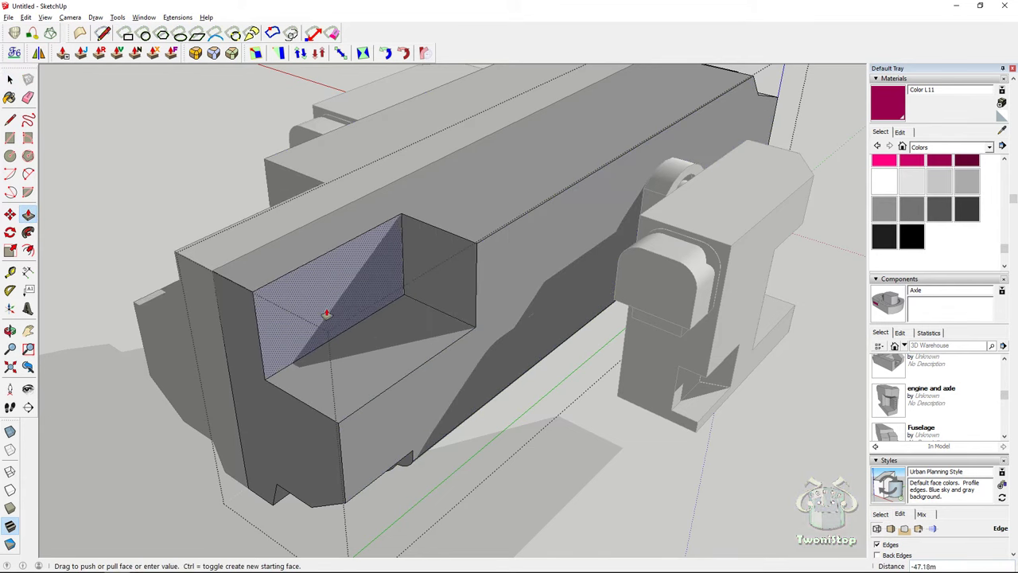
{"action": "left_click", "coordinate": [330, 315]}
{"action": "key", "text": "space"}
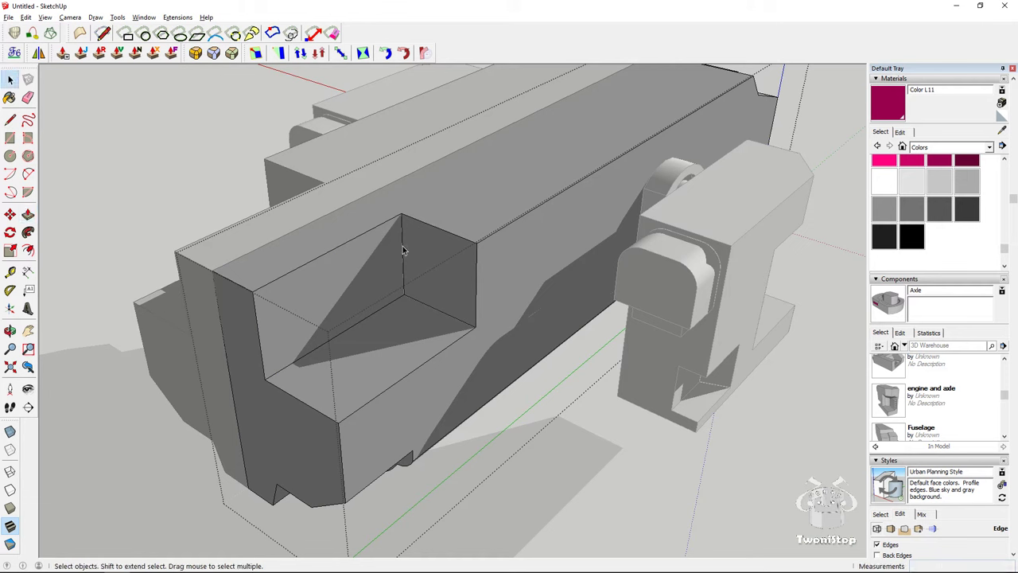
Move the recess's inner vertical edge about 30.66 m outward along the red axis to slant the back wall
{"action": "left_click", "coordinate": [9, 215]}
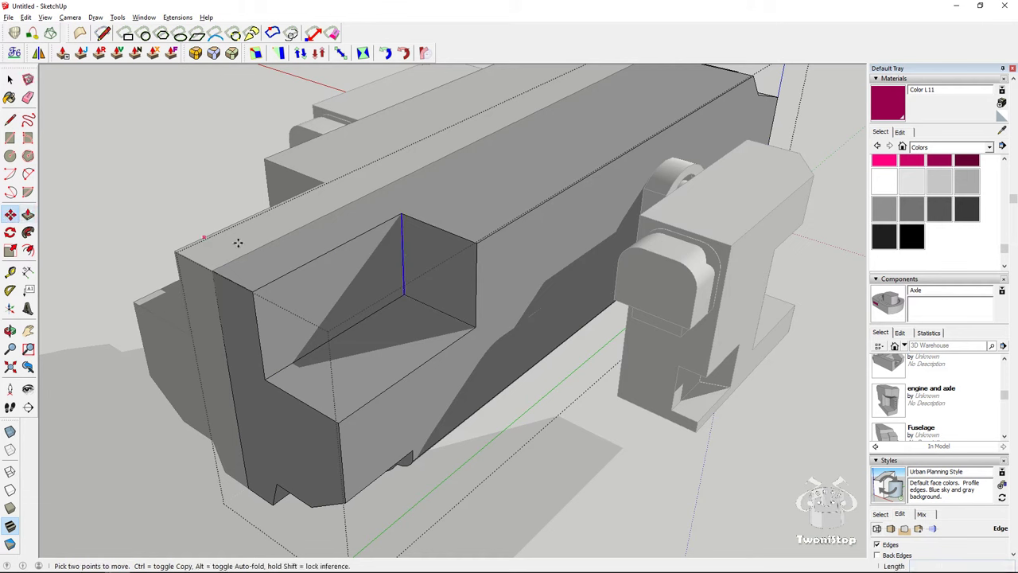
{"action": "left_click", "coordinate": [404, 290]}
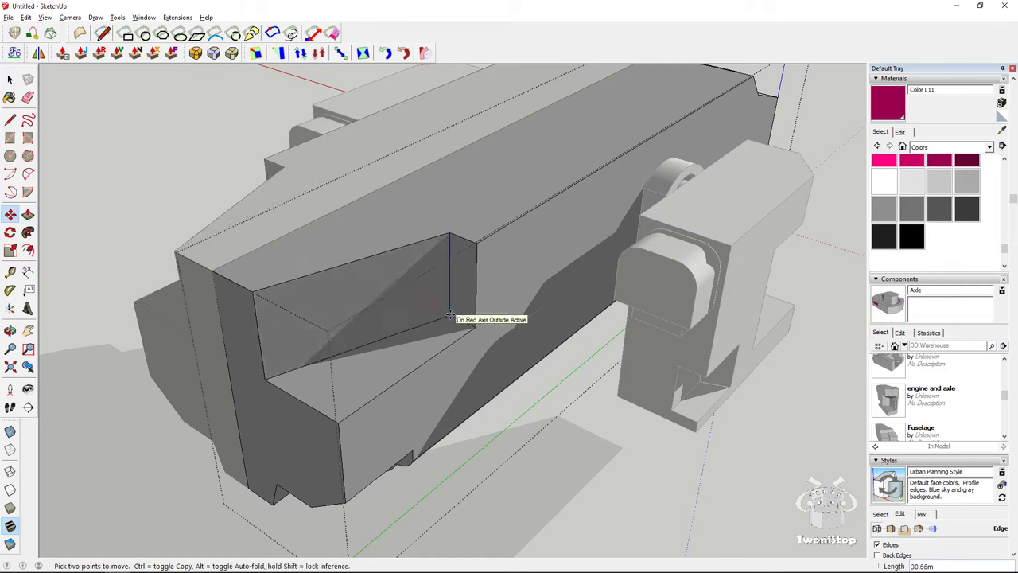
{"action": "left_click", "coordinate": [449, 315]}
{"action": "middle_click_drag", "start_coordinate": [427, 283], "coordinate": [470, 270]}
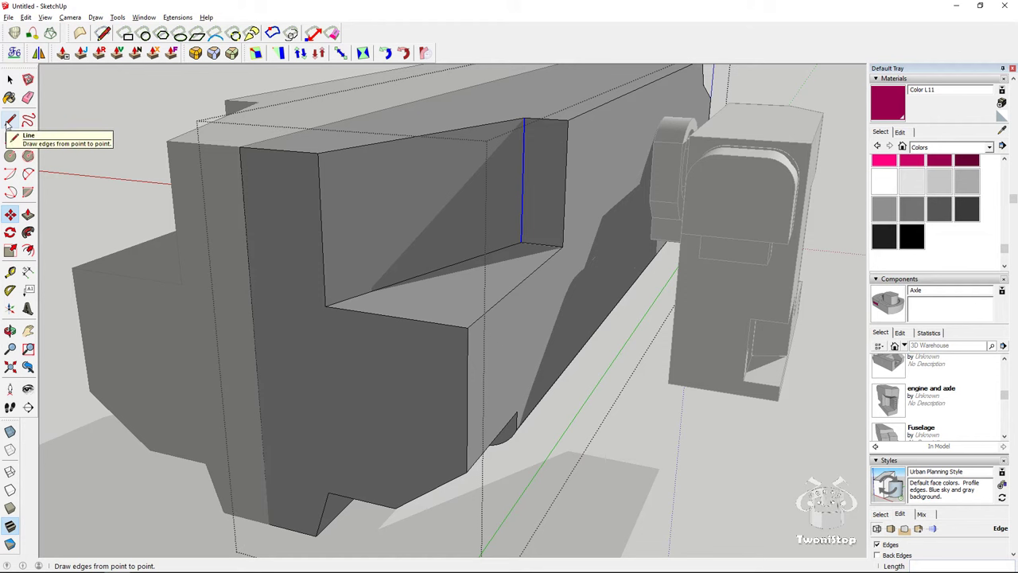
Draw a tangent arc with a chord of about 25 m across the outer corner of the recess floor
{"action": "left_click", "coordinate": [29, 175]}
{"action": "left_click", "coordinate": [412, 319]}
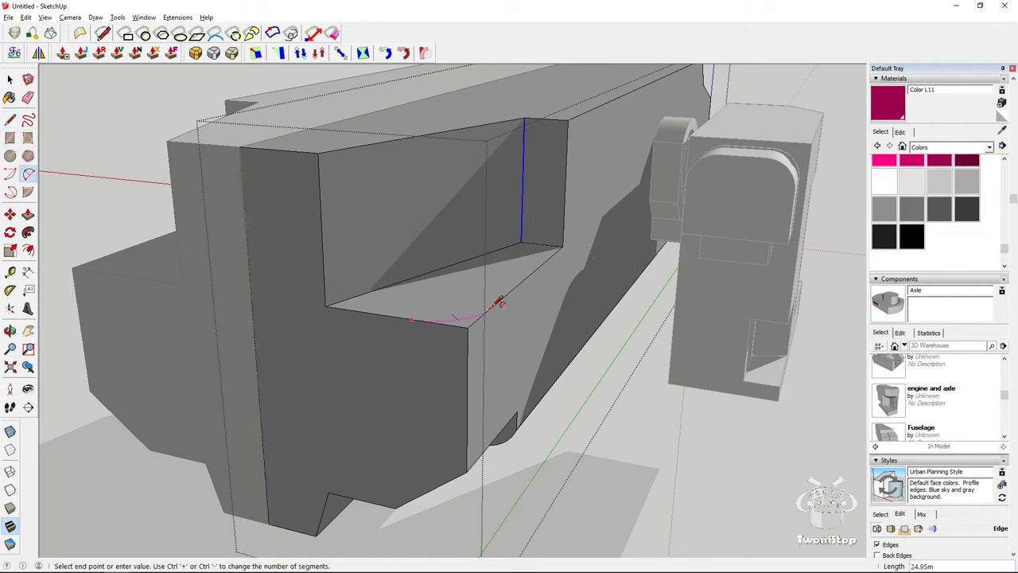
{"action": "left_click", "coordinate": [487, 311]}
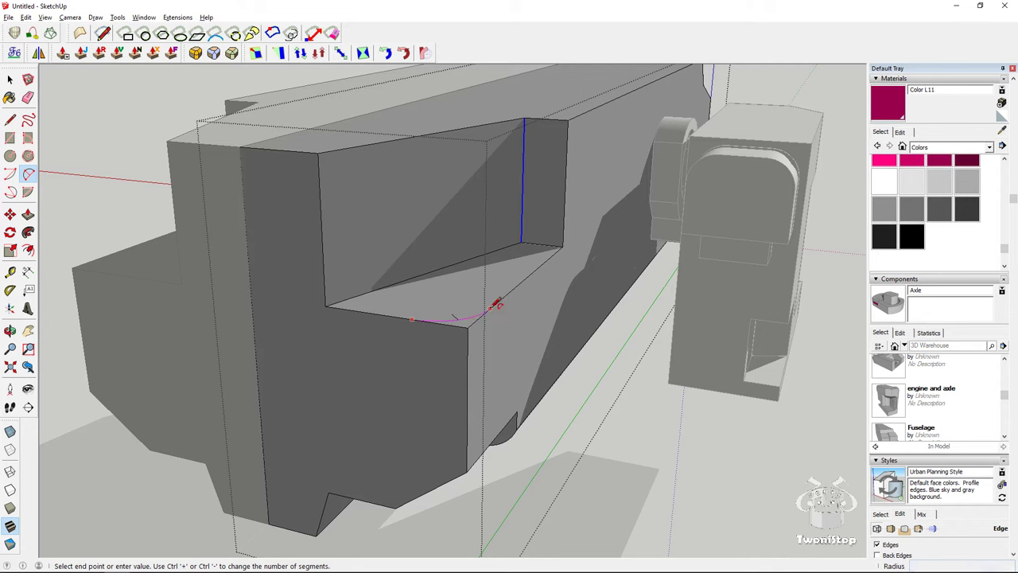
{"action": "left_click", "coordinate": [422, 305]}
{"action": "left_click", "coordinate": [29, 217]}
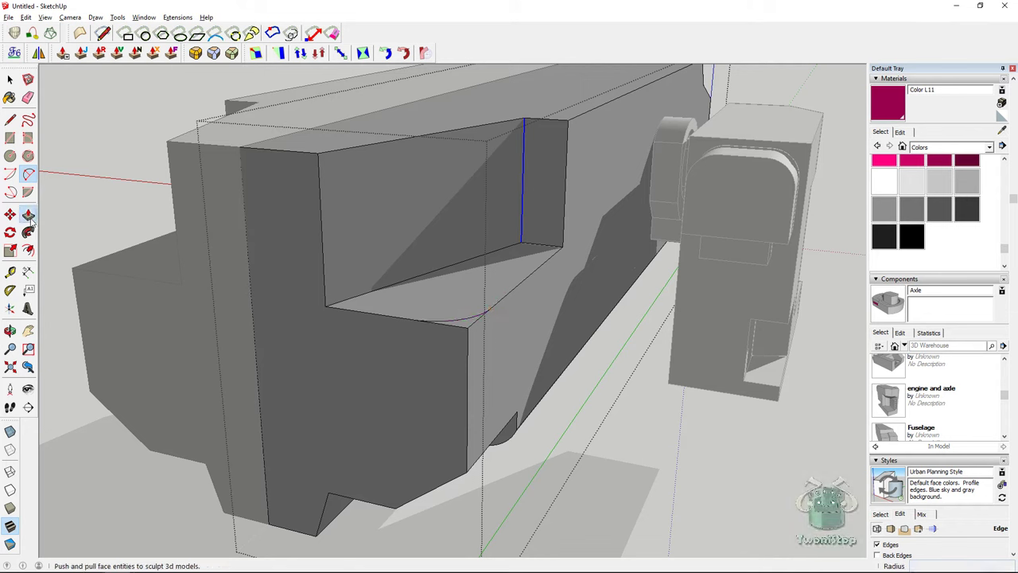
{"action": "left_click", "coordinate": [464, 321]}
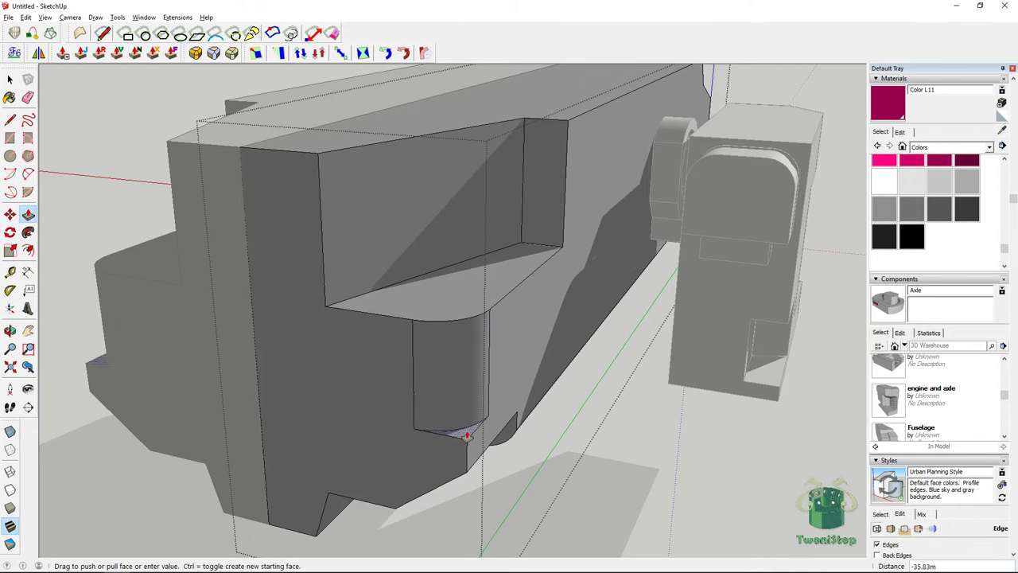
{"action": "key", "text": "Escape"}
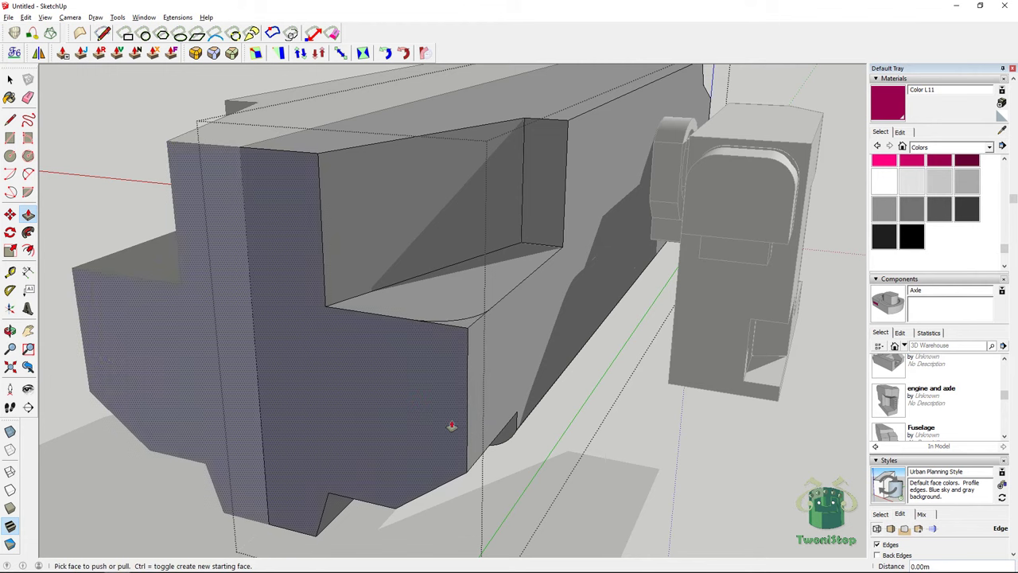
Use Follow Me to sweep the arc's corner face down the rear edge and along the underside edges, rounding off the fuselage corner
{"action": "left_click", "coordinate": [29, 233]}
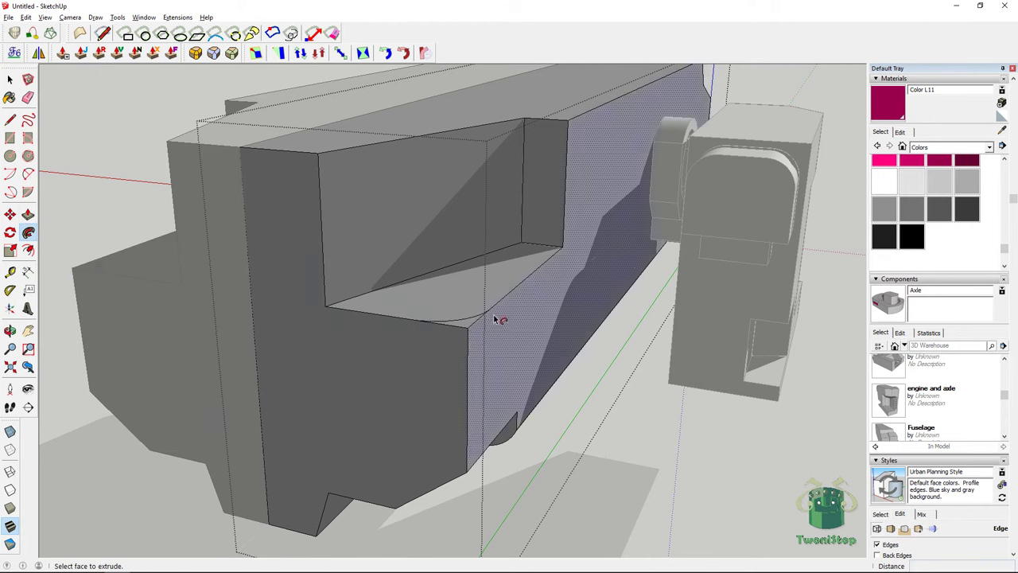
{"action": "middle_click_drag", "start_coordinate": [452, 350], "coordinate": [516, 245]}
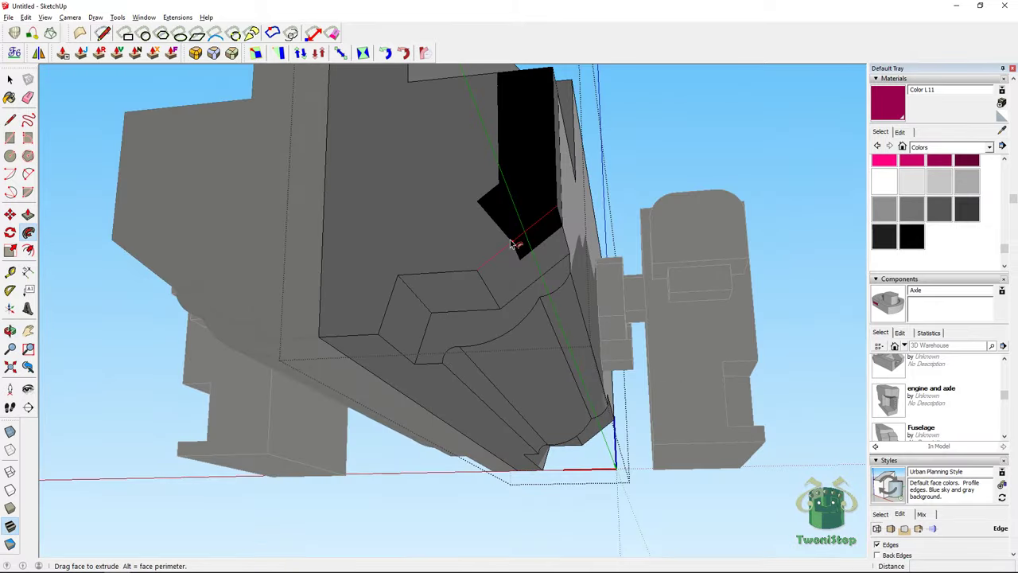
{"action": "left_click_drag", "start_coordinate": [395, 300], "coordinate": [324, 345]}
{"action": "middle_click_drag", "start_coordinate": [324, 345], "coordinate": [368, 318]}
{"action": "left_click_drag", "start_coordinate": [363, 311], "coordinate": [350, 401]}
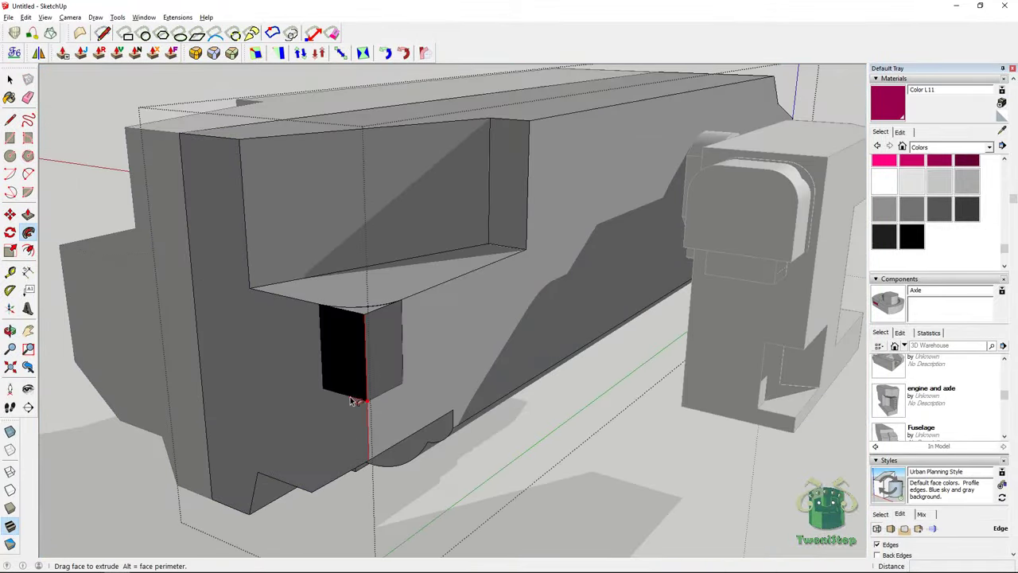
{"action": "middle_click_drag", "start_coordinate": [355, 436], "coordinate": [457, 264]}
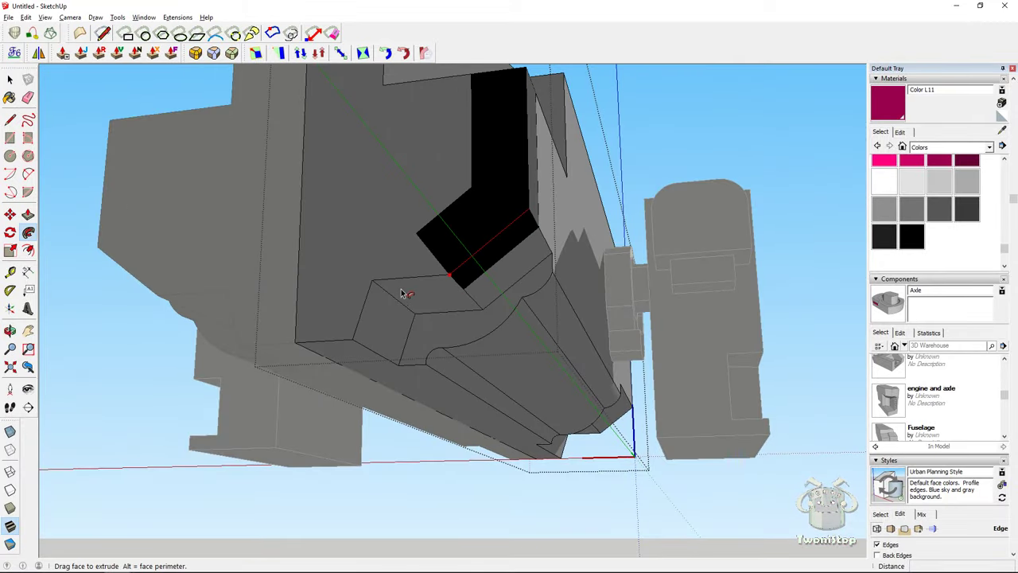
{"action": "mouse_move", "coordinate": [450, 273]}
{"action": "left_mouse_down"}
{"action": "mouse_move", "coordinate": [391, 287]}
{"action": "mouse_move", "coordinate": [452, 282]}
{"action": "left_mouse_up"}
{"action": "middle_click_drag", "start_coordinate": [453, 281], "coordinate": [518, 288]}
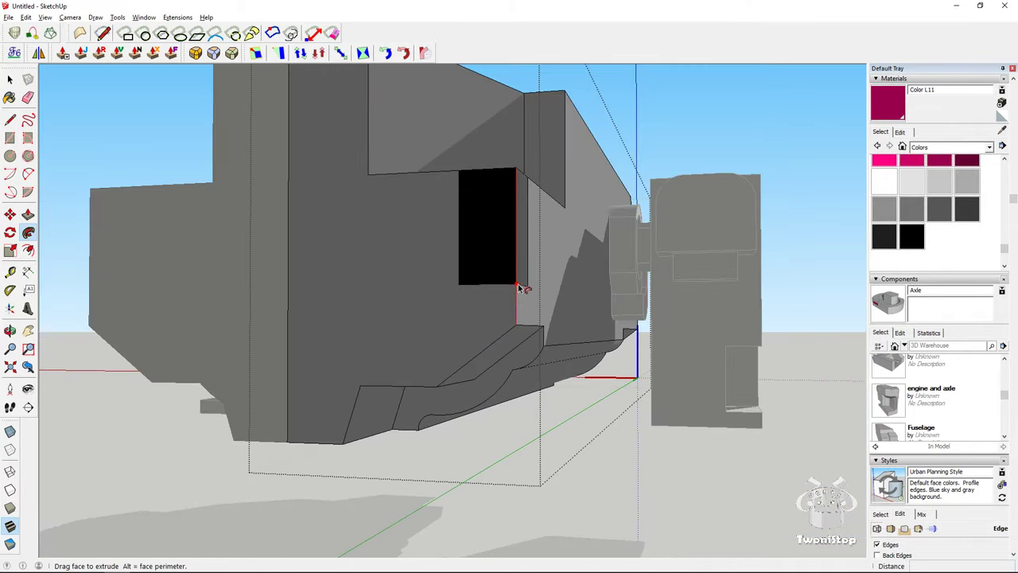
{"action": "left_click", "coordinate": [515, 326]}
{"action": "middle_click_drag", "start_coordinate": [569, 358], "coordinate": [478, 266]}
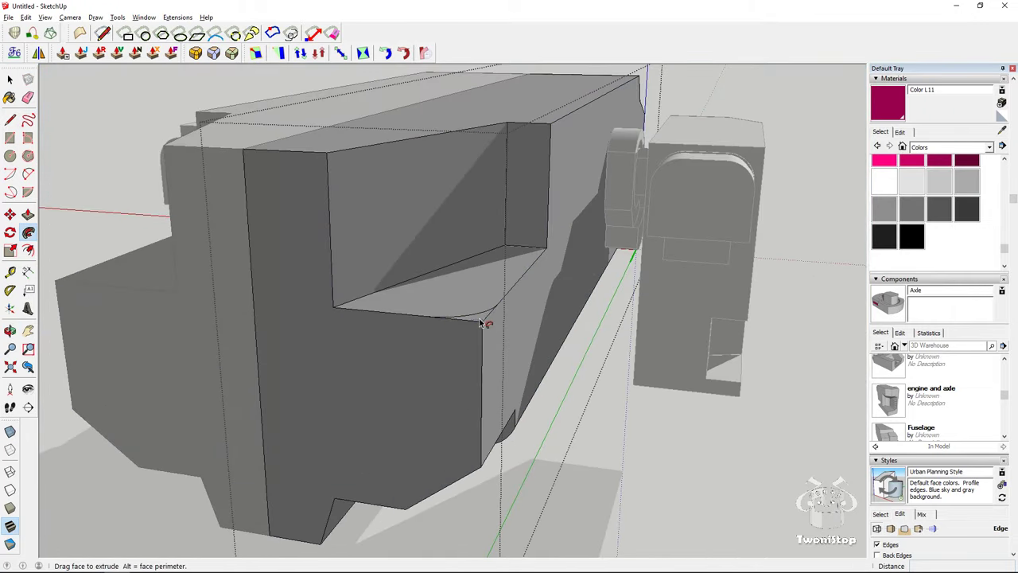
{"action": "middle_click_drag", "start_coordinate": [481, 322], "coordinate": [504, 350]}
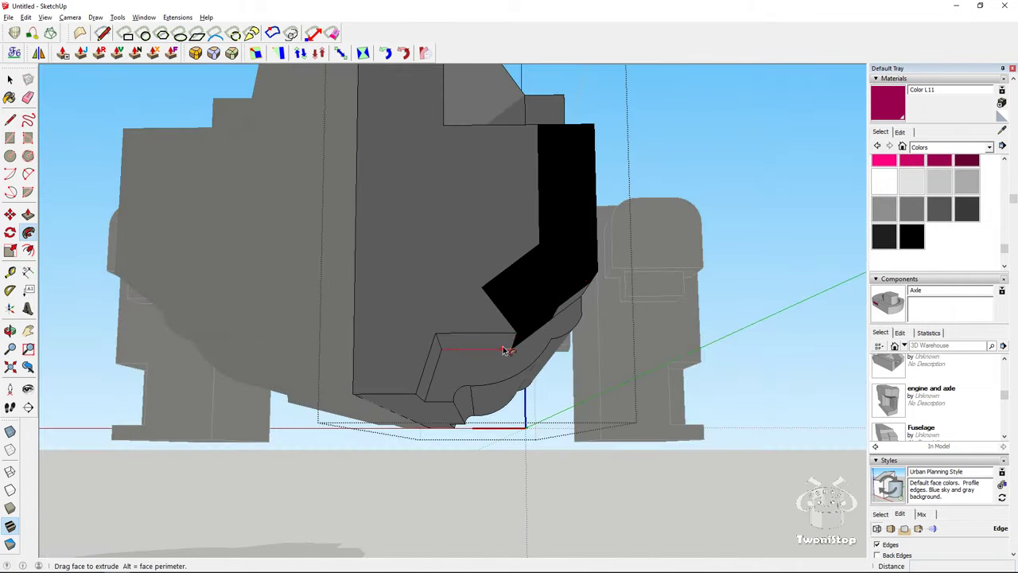
{"action": "left_click_drag", "start_coordinate": [442, 342], "coordinate": [443, 341]}
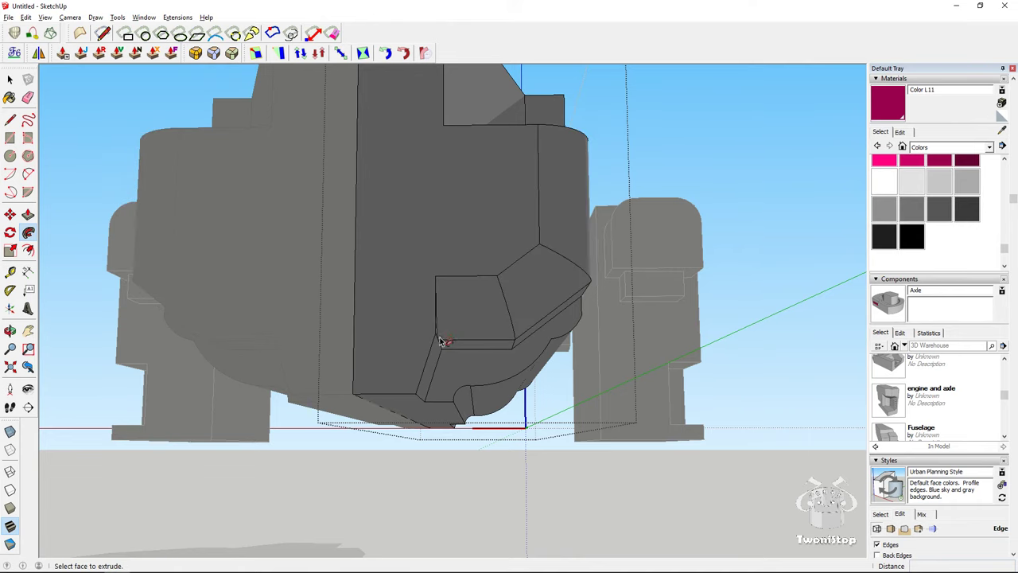
Examine the rounded rear corner from below, close the fuselage component and review the whole ship
{"action": "middle_click_drag", "start_coordinate": [443, 341], "coordinate": [438, 262]}
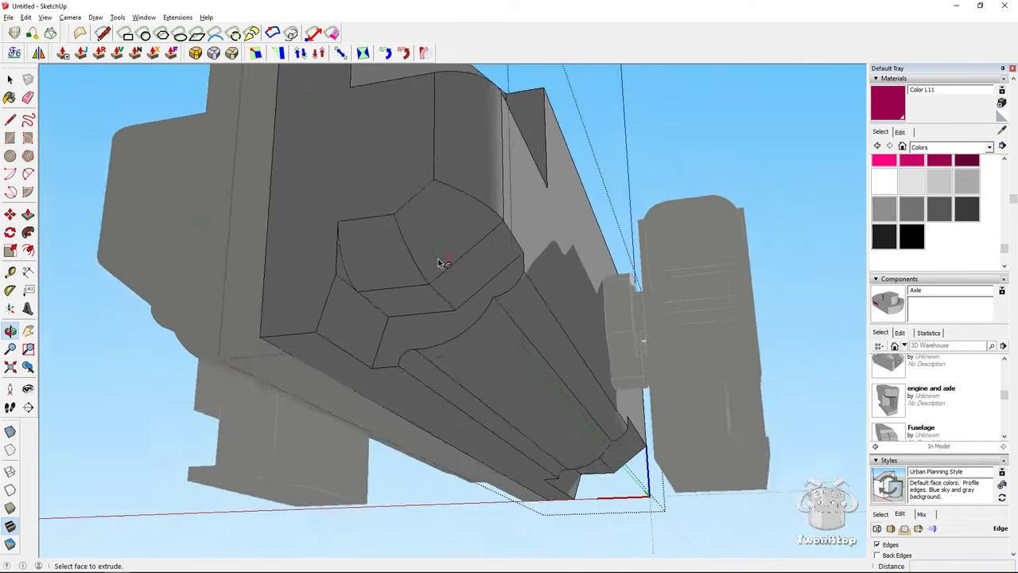
{"action": "scroll", "coordinate": [342, 255], "scroll_direction": "up", "scroll_amount": 6}
{"action": "middle_click_drag", "start_coordinate": [272, 308], "coordinate": [277, 245]}
{"action": "scroll", "coordinate": [459, 220], "scroll_direction": "down", "scroll_amount": 6}
{"action": "middle_click_drag", "start_coordinate": [569, 175], "coordinate": [414, 374]}
{"action": "left_click", "coordinate": [11, 78]}
{"action": "scroll", "coordinate": [203, 128], "scroll_direction": "down", "scroll_amount": 8}
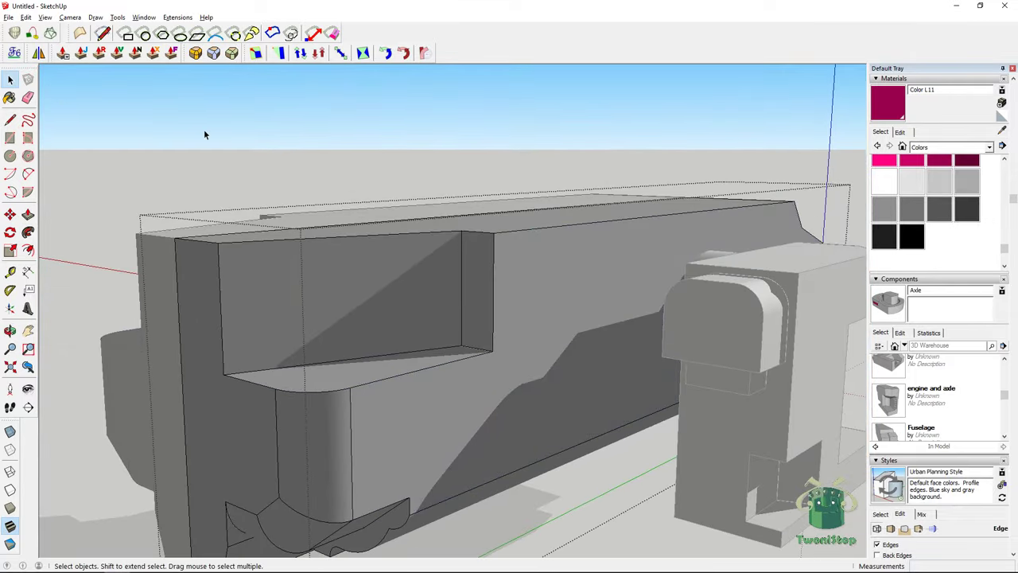
{"action": "middle_click_drag", "start_coordinate": [274, 126], "coordinate": [848, 298]}
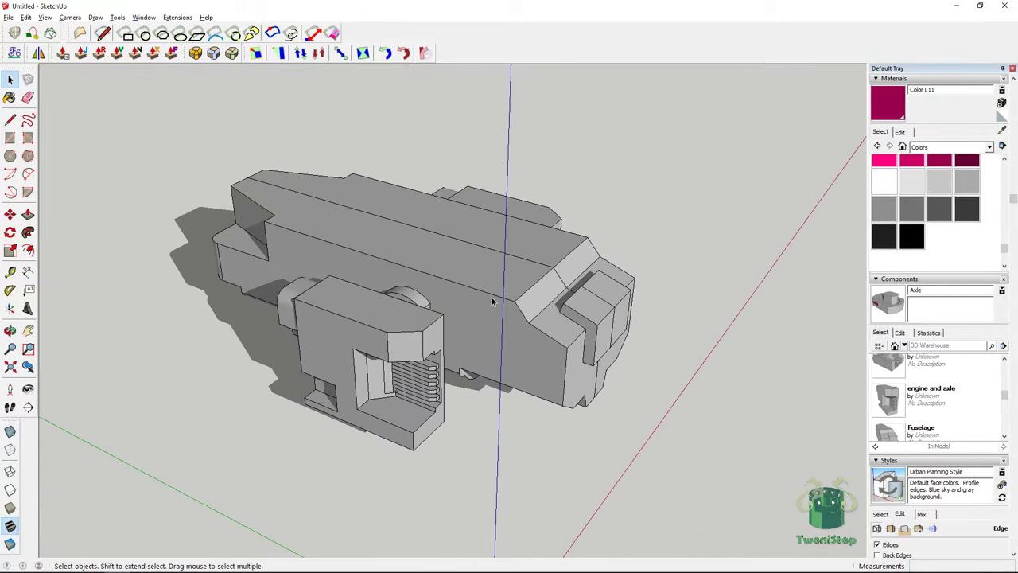
{"action": "scroll", "coordinate": [471, 288], "scroll_direction": "down", "scroll_amount": 2}
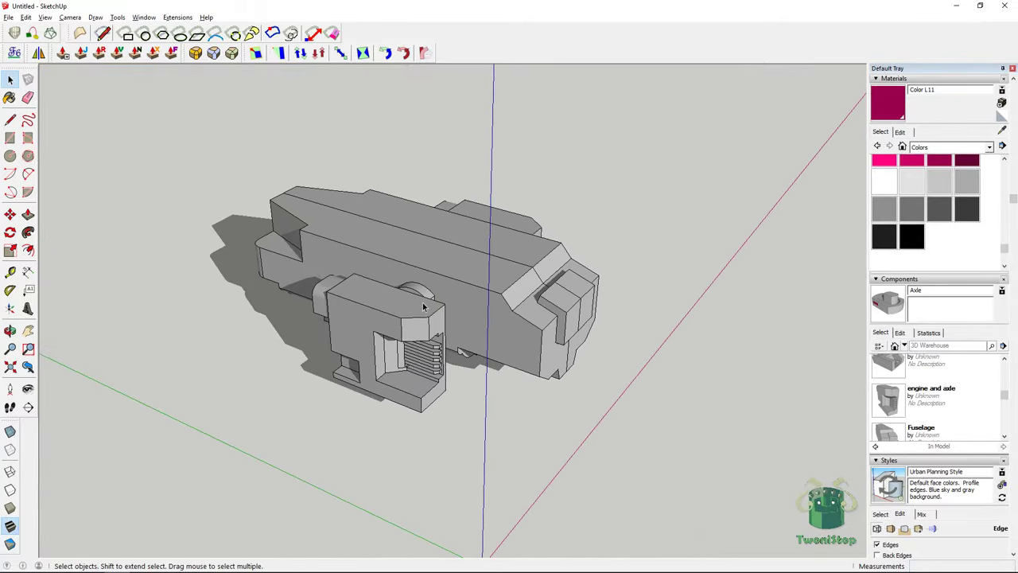
Rotate both fuselage halves upside down about the centre of the front block's face, leaving the engines in place
{"action": "middle_click_drag", "start_coordinate": [423, 307], "coordinate": [45, 337]}
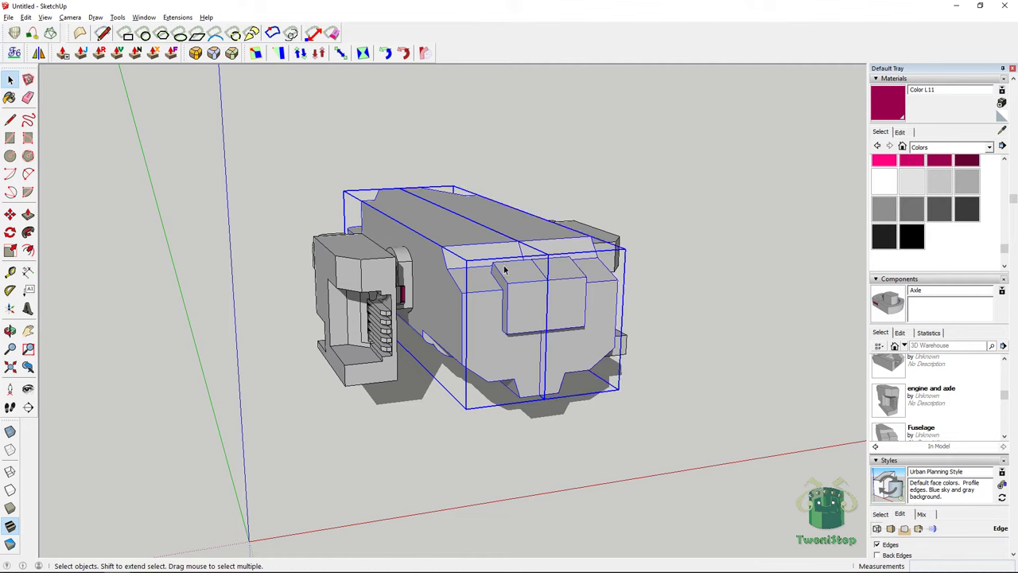
{"action": "left_click", "coordinate": [9, 231]}
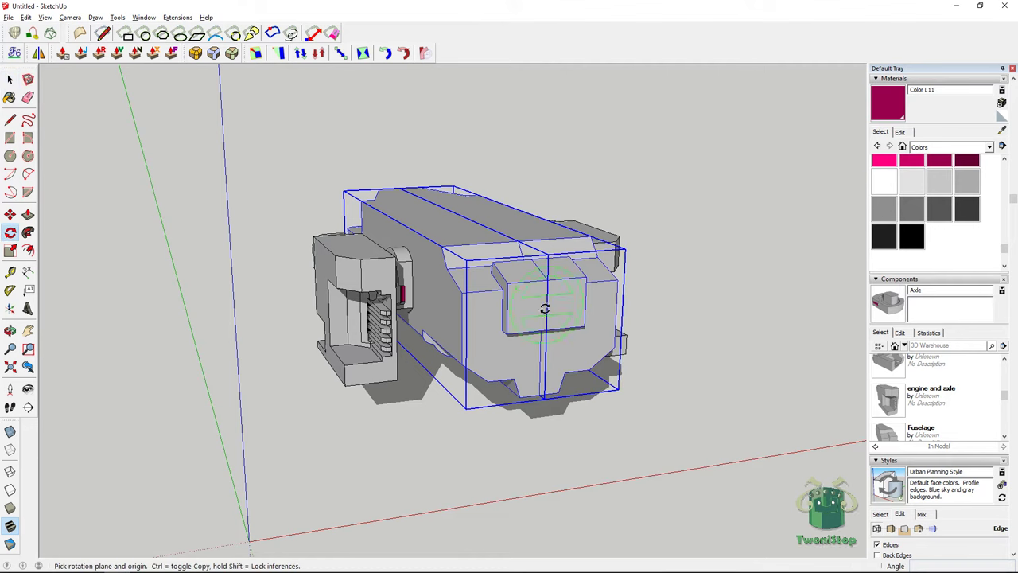
{"action": "left_click", "coordinate": [547, 305]}
{"action": "left_click", "coordinate": [544, 409]}
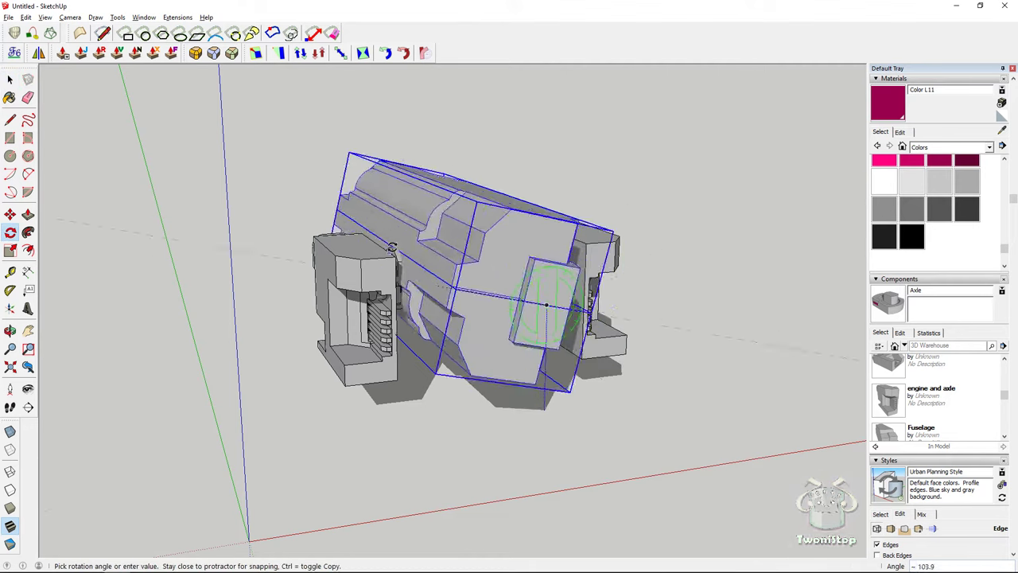
{"action": "middle_click_drag", "start_coordinate": [538, 165], "coordinate": [237, 272]}
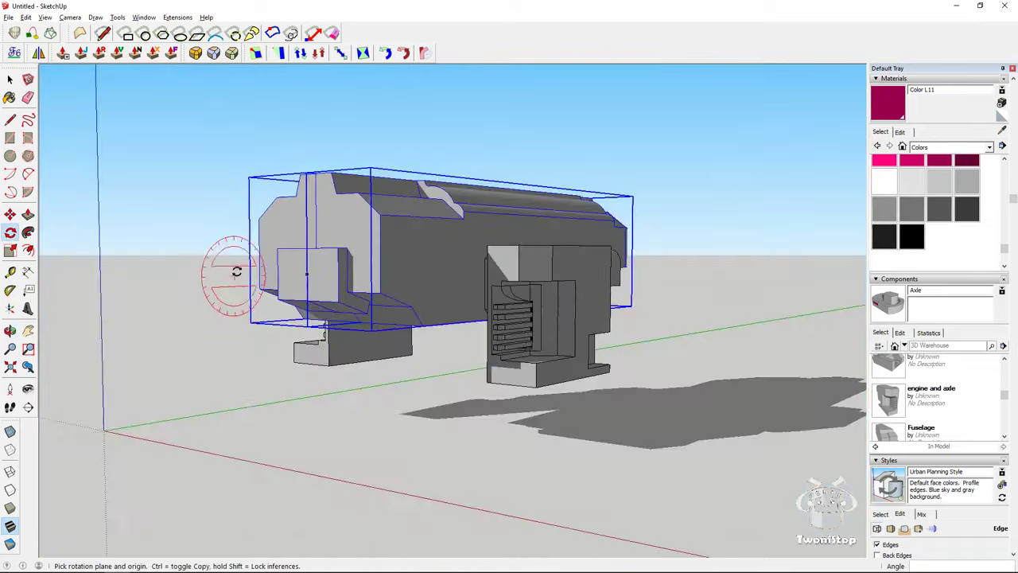
{"action": "left_click", "coordinate": [10, 79]}
{"action": "left_click", "coordinate": [162, 130]}
{"action": "middle_click_drag", "start_coordinate": [317, 159], "coordinate": [484, 336]}
{"action": "scroll", "coordinate": [484, 336], "scroll_direction": "up", "scroll_amount": 3}
{"action": "left_click", "coordinate": [540, 310]}
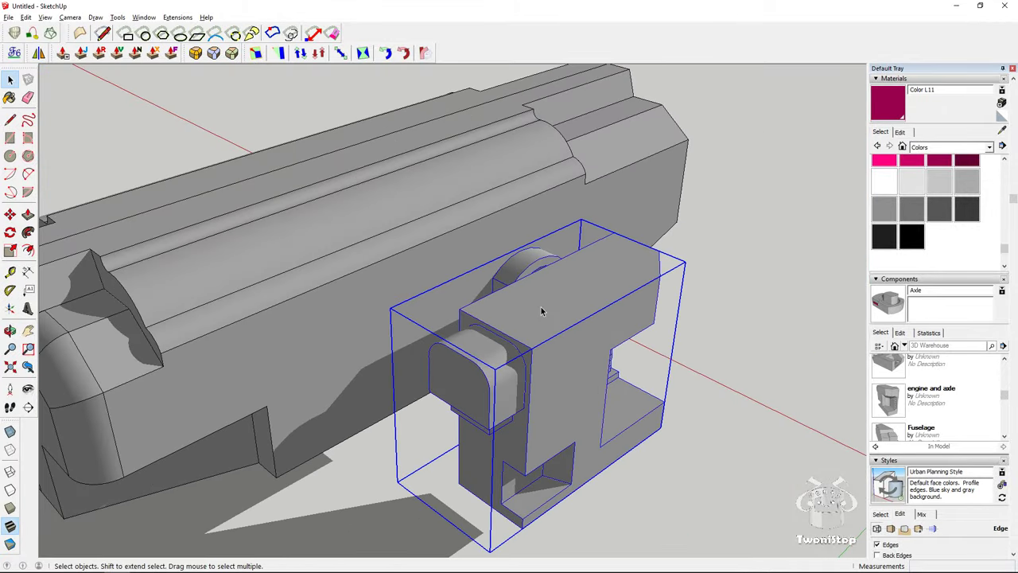
{"action": "left_click", "coordinate": [9, 233]}
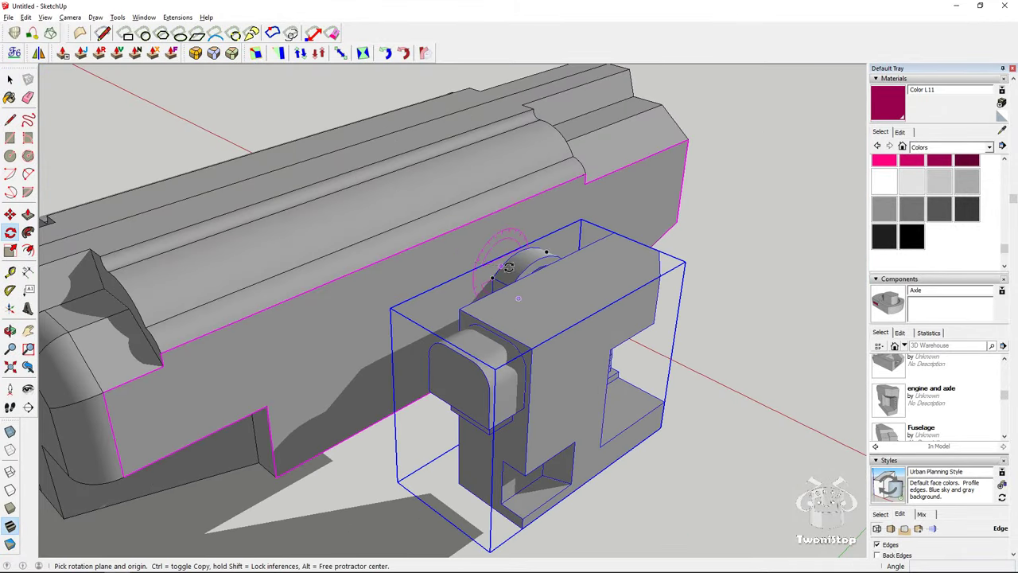
{"action": "left_click", "coordinate": [547, 304]}
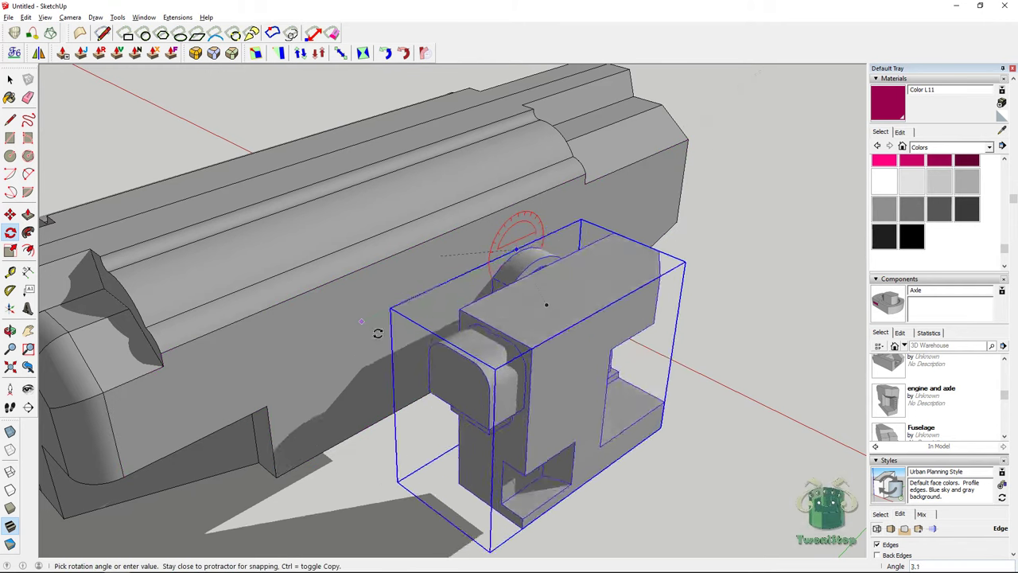
{"action": "key", "text": "Escape"}
Open the engine nested in its engine-and-axle component and draw a rectangle of about 119 × 34 m low on its inner side face
{"action": "middle_click_drag", "start_coordinate": [609, 329], "coordinate": [125, 166]}
{"action": "left_click", "coordinate": [10, 79]}
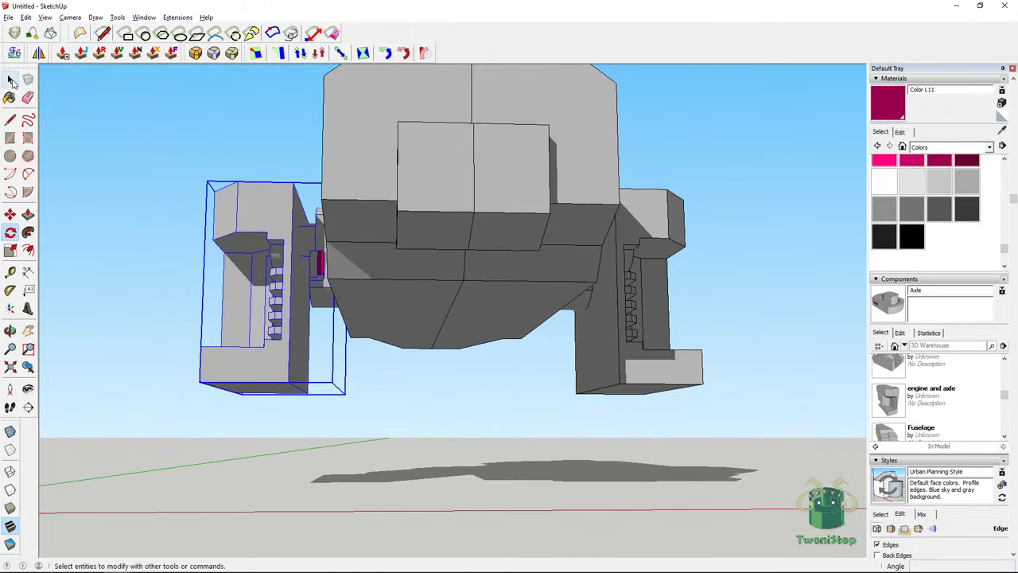
{"action": "left_click", "coordinate": [305, 413]}
{"action": "left_click", "coordinate": [306, 315]}
{"action": "scroll", "coordinate": [296, 353], "scroll_direction": "up", "scroll_amount": 3}
{"action": "double_click", "coordinate": [296, 353]}
{"action": "left_click", "coordinate": [304, 340]}
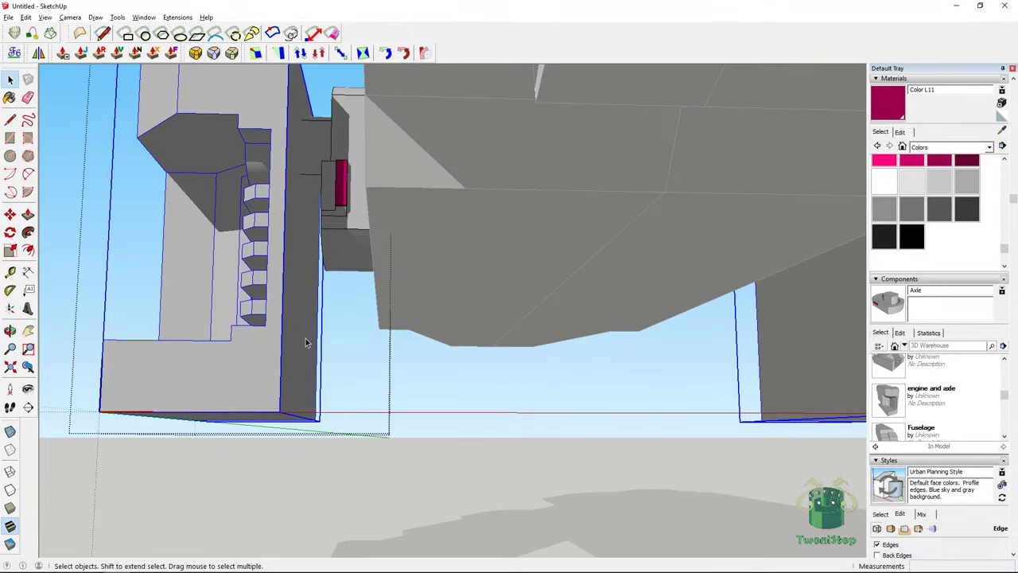
{"action": "double_click", "coordinate": [311, 328]}
{"action": "left_click", "coordinate": [312, 323]}
{"action": "middle_click_drag", "start_coordinate": [312, 323], "coordinate": [275, 299]}
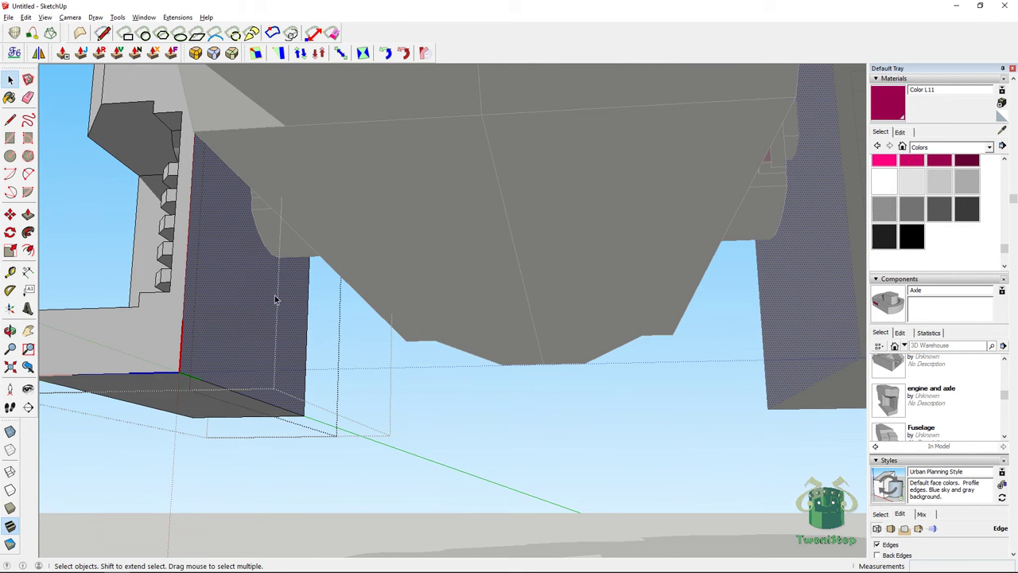
{"action": "left_click", "coordinate": [10, 136]}
{"action": "left_click", "coordinate": [195, 236]}
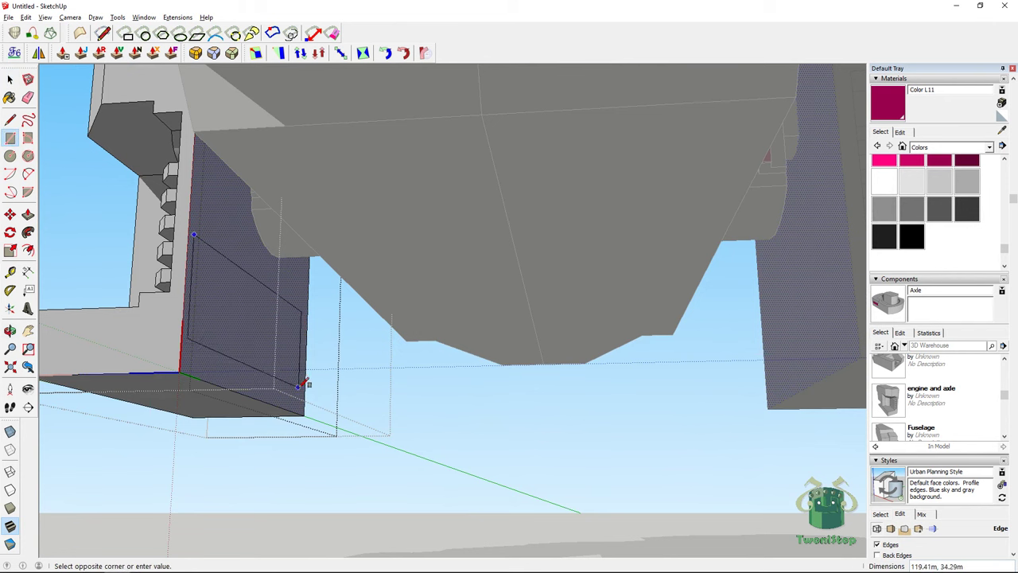
Push/Pull the rectangle outward by about 14.7 m to form a block on the engine's inner side
{"action": "left_click", "coordinate": [10, 79]}
{"action": "left_click", "coordinate": [224, 316]}
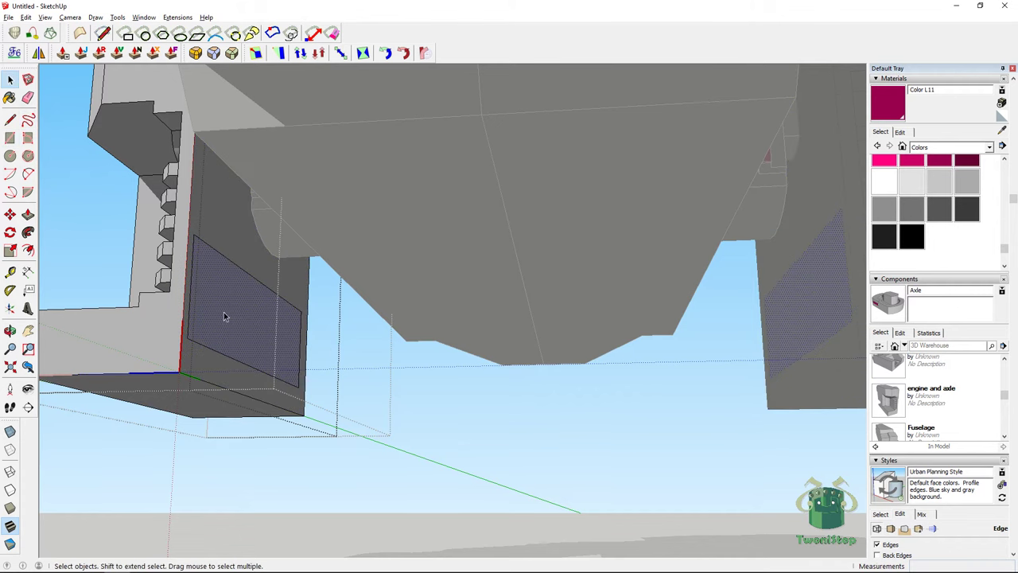
{"action": "left_click", "coordinate": [28, 214]}
{"action": "left_click", "coordinate": [213, 315]}
{"action": "left_click", "coordinate": [259, 334]}
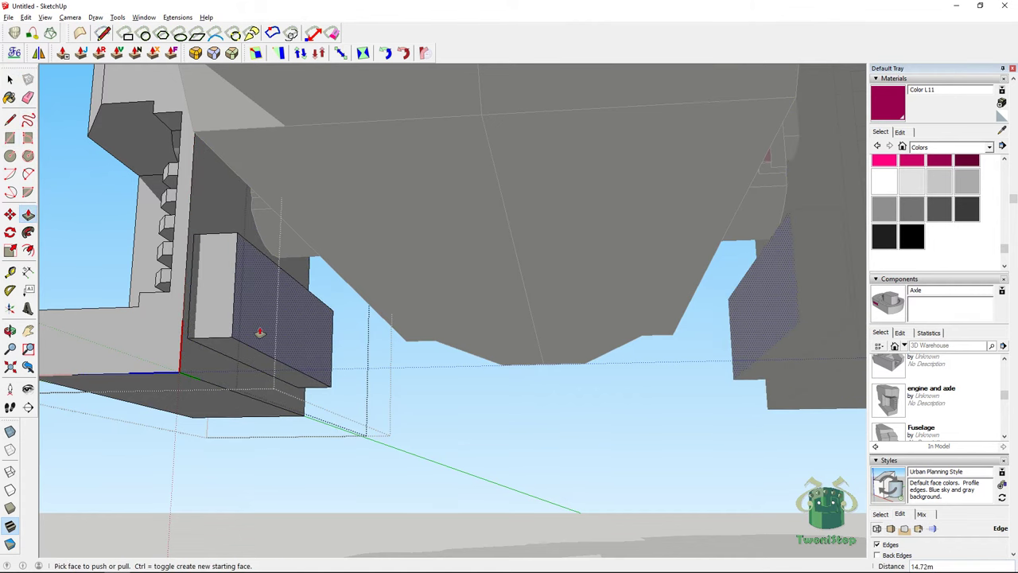
Scale the block's outer face shorter in height so the block tapers, and close the engine component
{"action": "mouse_move", "coordinate": [259, 334]}
{"action": "middle_mouse_down"}
{"action": "mouse_move", "coordinate": [318, 350]}
{"action": "mouse_move", "coordinate": [266, 340]}
{"action": "middle_mouse_up"}
{"action": "key", "text": "space"}
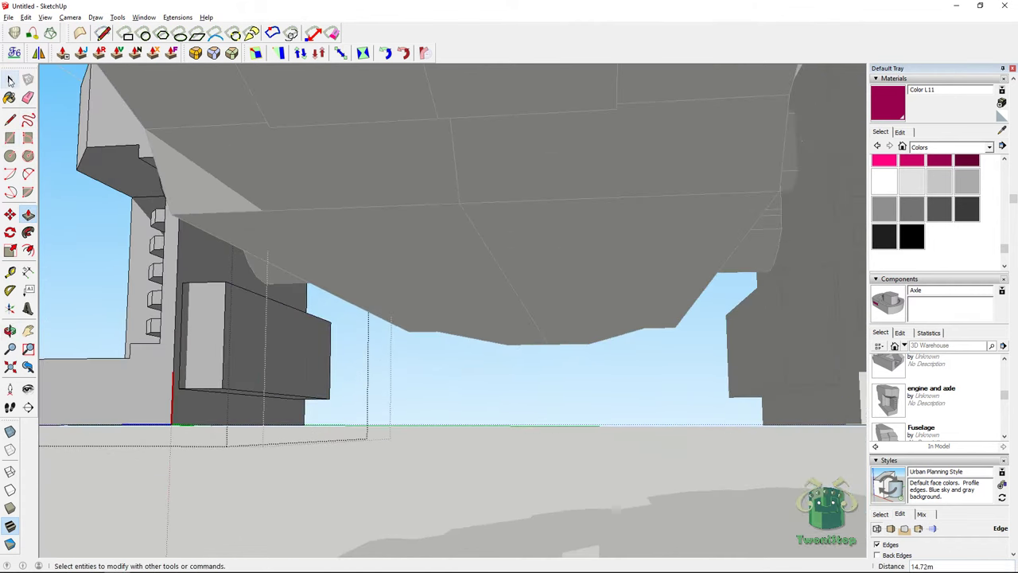
{"action": "left_click", "coordinate": [267, 339]}
{"action": "key", "text": "s"}
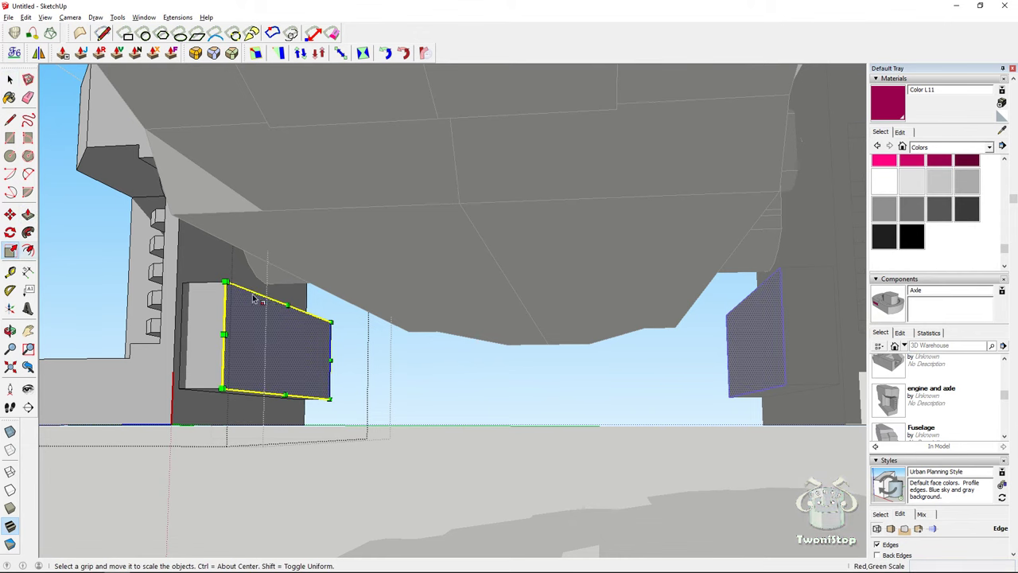
{"action": "mouse_move", "coordinate": [286, 305]}
{"action": "left_mouse_down"}
{"action": "mouse_move", "coordinate": [283, 328]}
{"action": "mouse_move", "coordinate": [286, 318]}
{"action": "left_mouse_up"}
{"action": "middle_click_drag", "start_coordinate": [327, 329], "coordinate": [382, 345]}
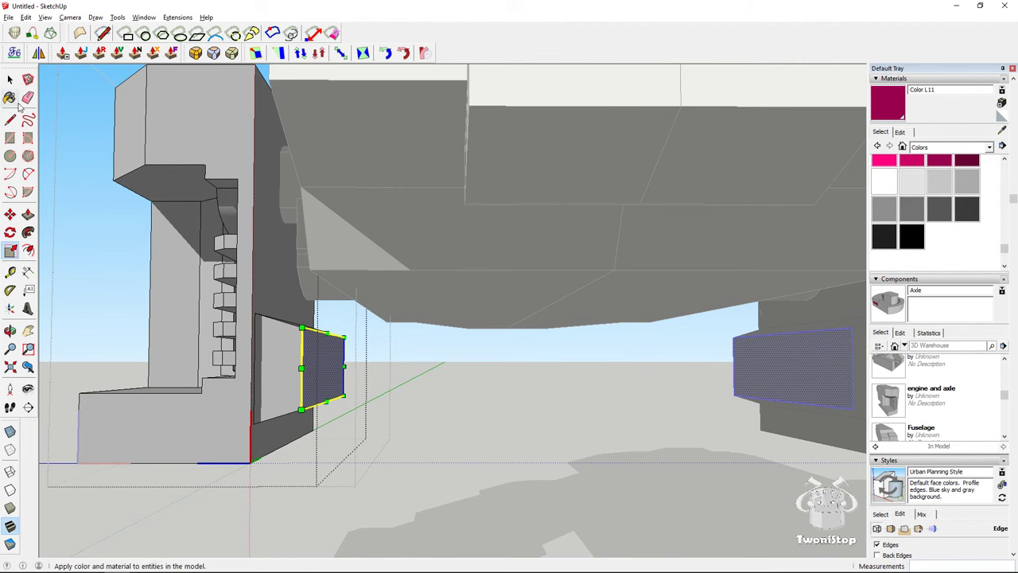
{"action": "key", "text": "space"}
{"action": "middle_click_drag", "start_coordinate": [537, 433], "coordinate": [385, 415]}
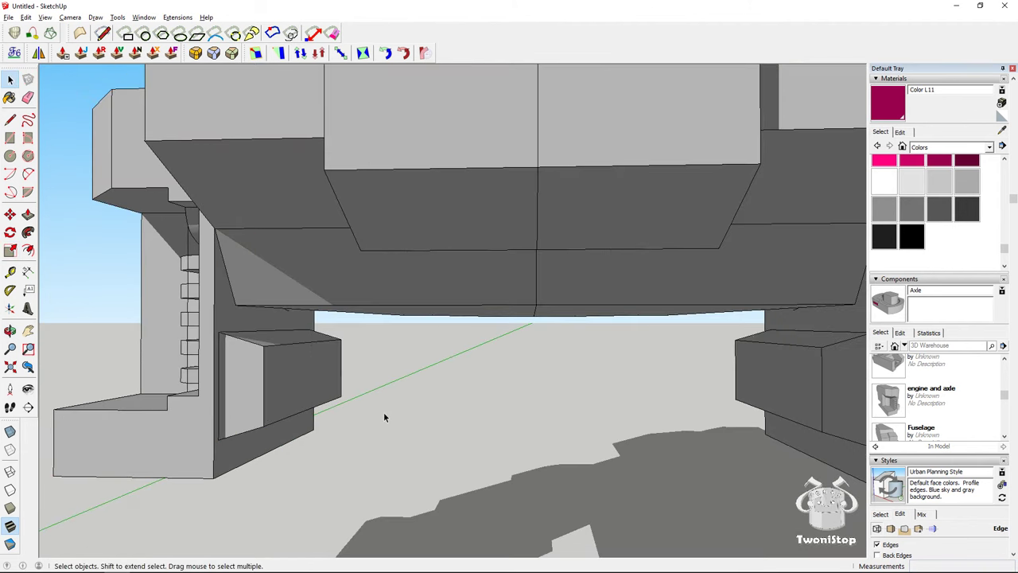
Reopen the engine component for editing and start the on-surface Rectangle tool for the tapered block's outer face
{"action": "scroll", "coordinate": [241, 379], "scroll_direction": "up", "scroll_amount": 3}
{"action": "left_click", "coordinate": [241, 379]}
{"action": "scroll", "coordinate": [415, 372], "scroll_direction": "down", "scroll_amount": 10}
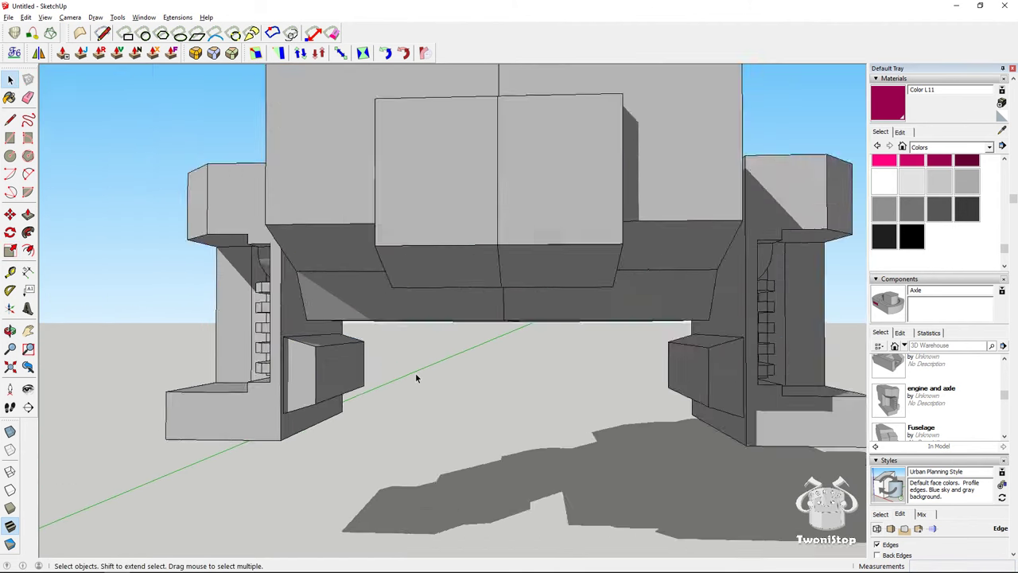
{"action": "middle_click_drag", "start_coordinate": [465, 382], "coordinate": [641, 389]}
{"action": "scroll", "coordinate": [335, 299], "scroll_direction": "up", "scroll_amount": 5}
{"action": "middle_click_drag", "start_coordinate": [335, 299], "coordinate": [631, 288]}
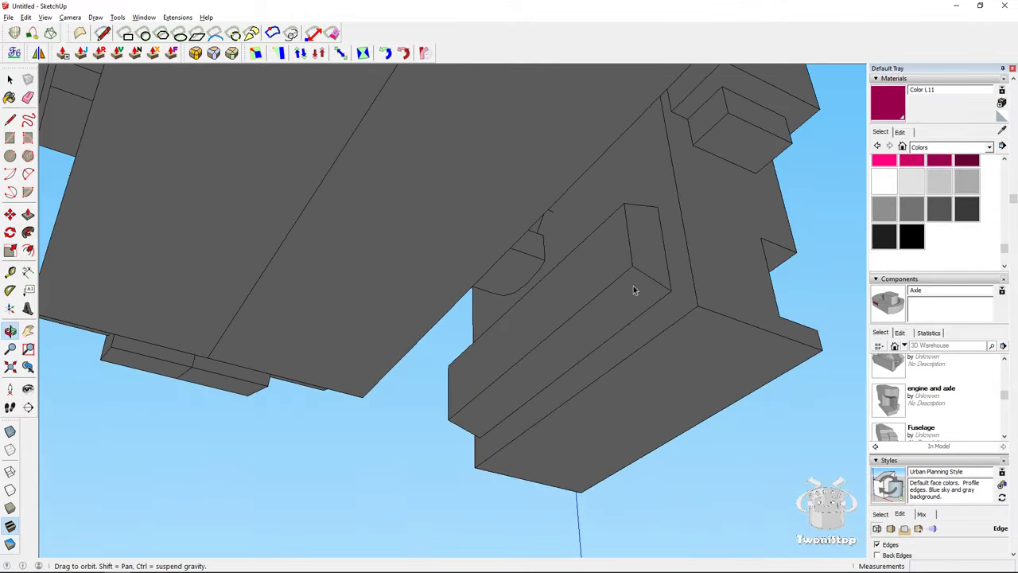
{"action": "double_click", "coordinate": [570, 307]}
{"action": "left_click", "coordinate": [544, 310]}
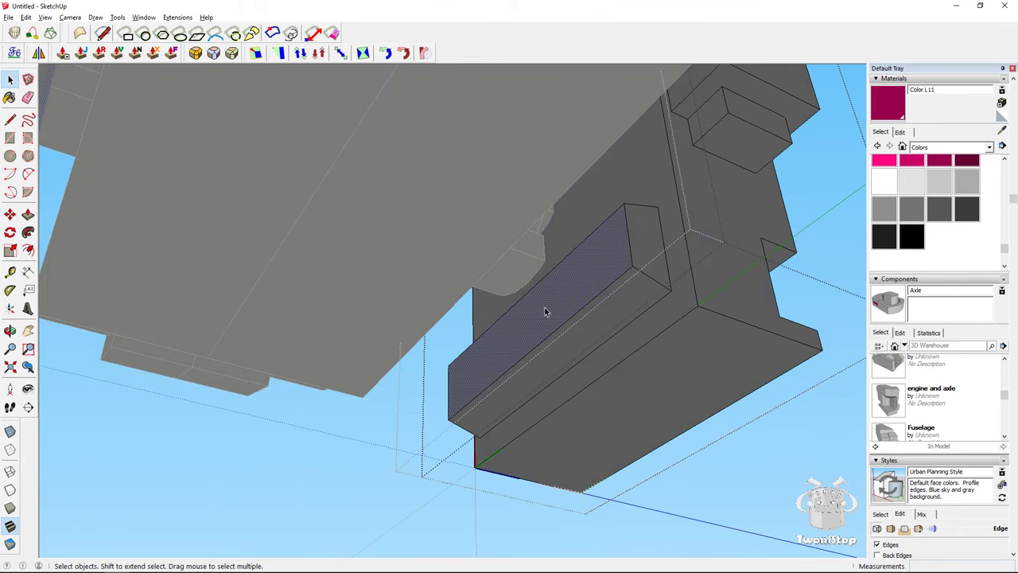
{"action": "left_click", "coordinate": [9, 137]}
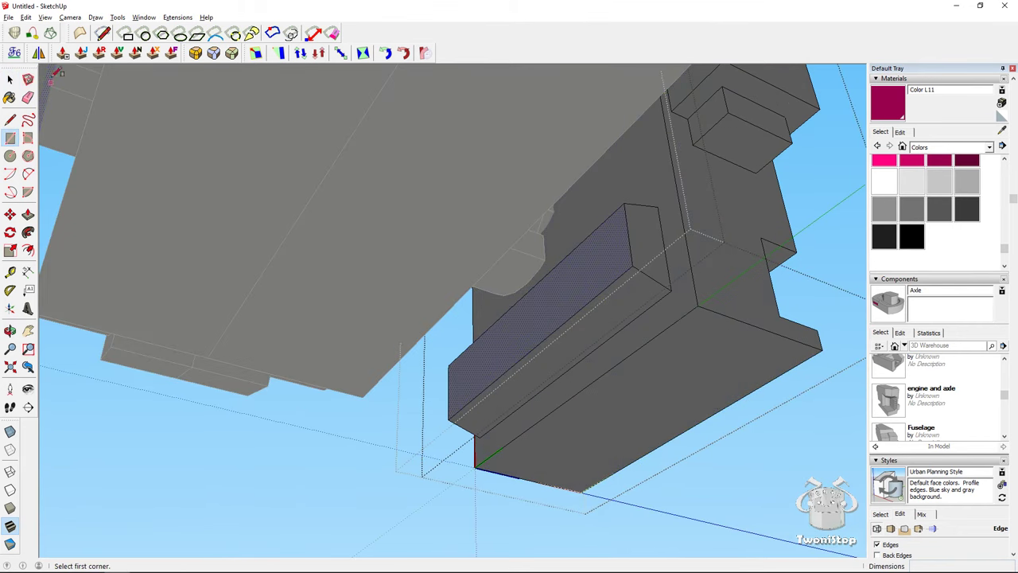
{"action": "left_click", "coordinate": [127, 34]}
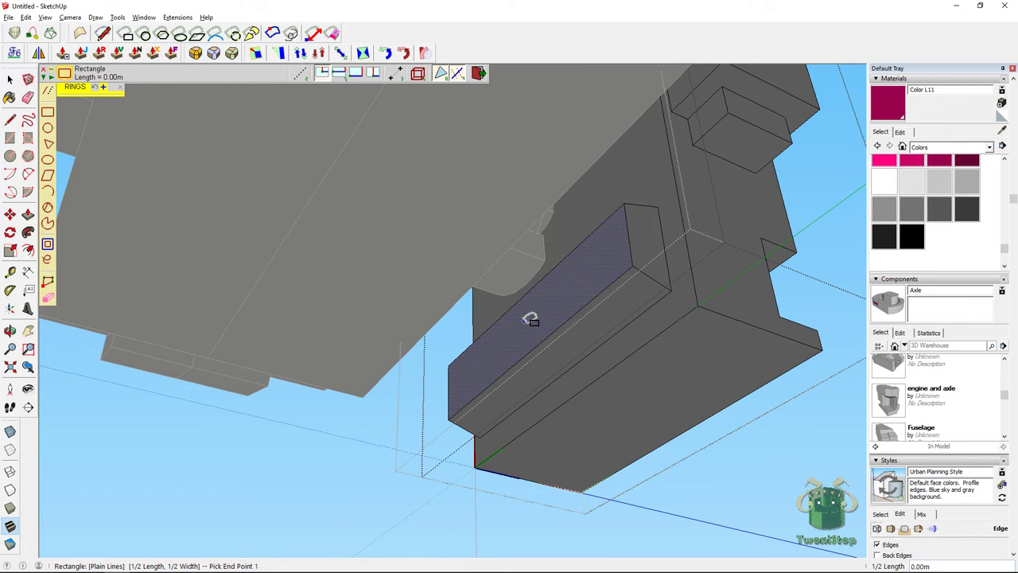
{"action": "left_click", "coordinate": [524, 321]}
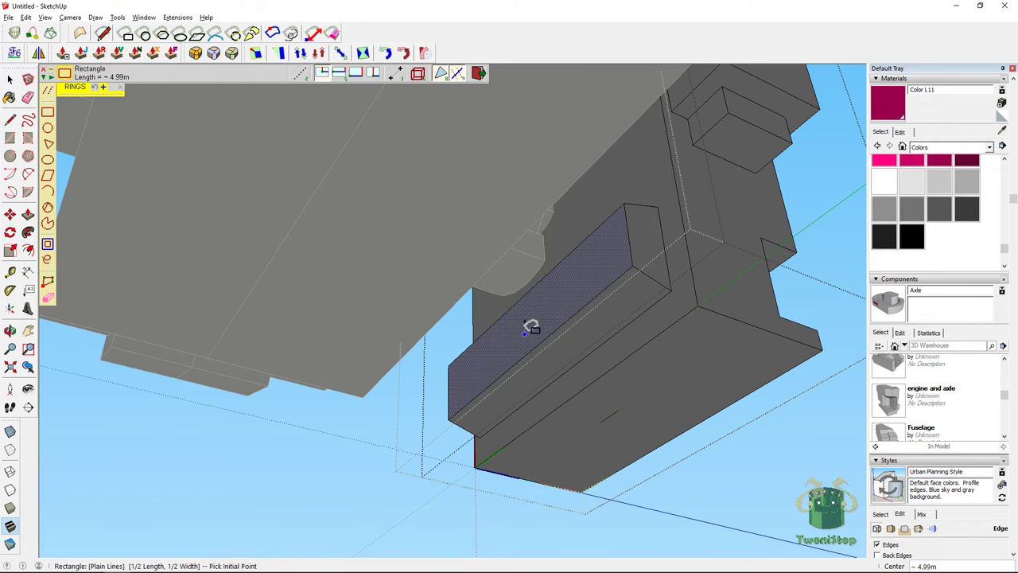
{"action": "middle_click_drag", "start_coordinate": [531, 327], "coordinate": [636, 381]}
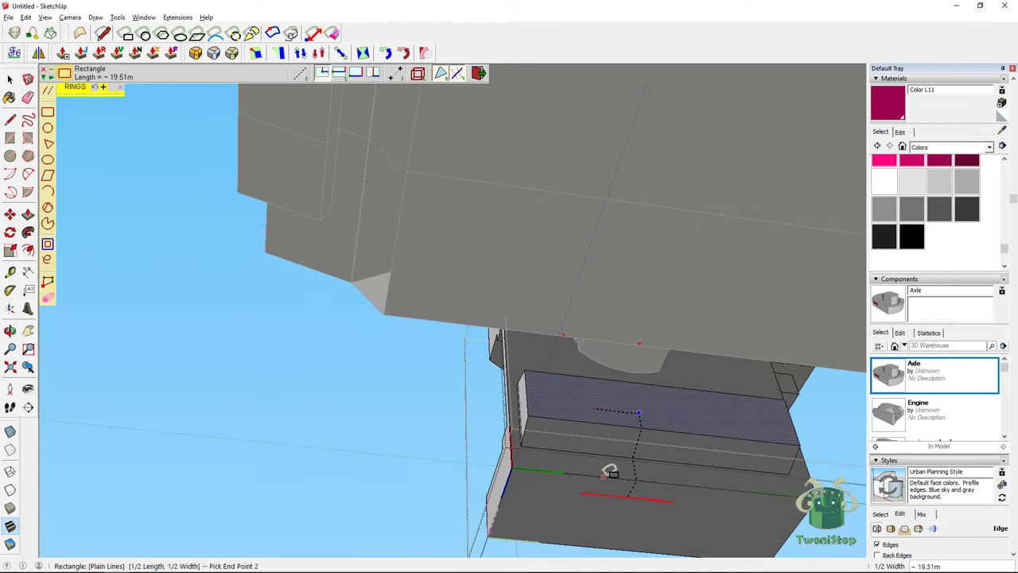
{"action": "middle_click_drag", "start_coordinate": [609, 471], "coordinate": [350, 396]}
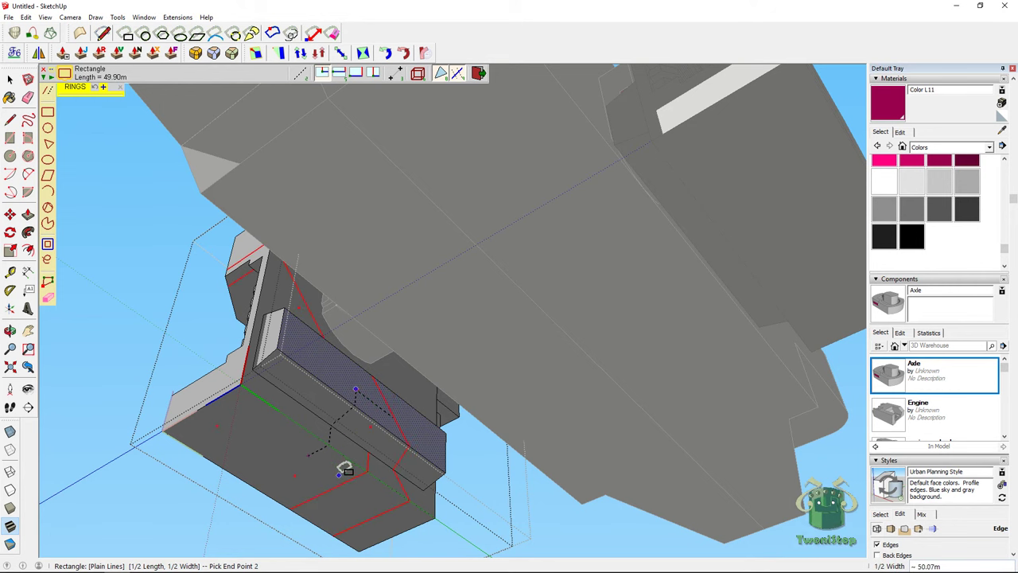
{"action": "key", "text": "Escape"}
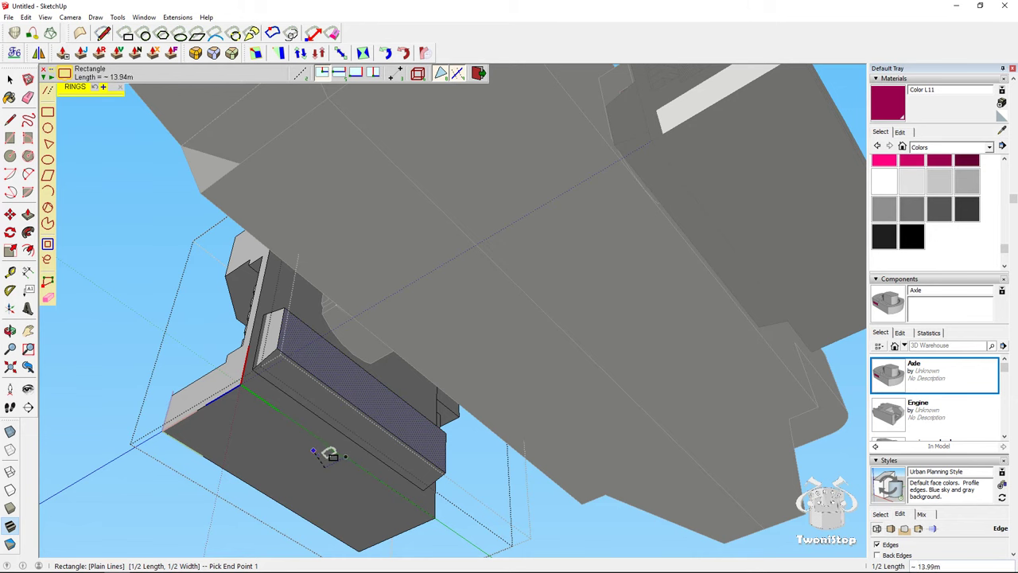
Draw a rectangle wrapped around the block's lower outer edge, centred on that edge, about 4.15 m half length and 19.3 m half width
{"action": "scroll", "coordinate": [328, 456], "scroll_direction": "up", "scroll_amount": 4}
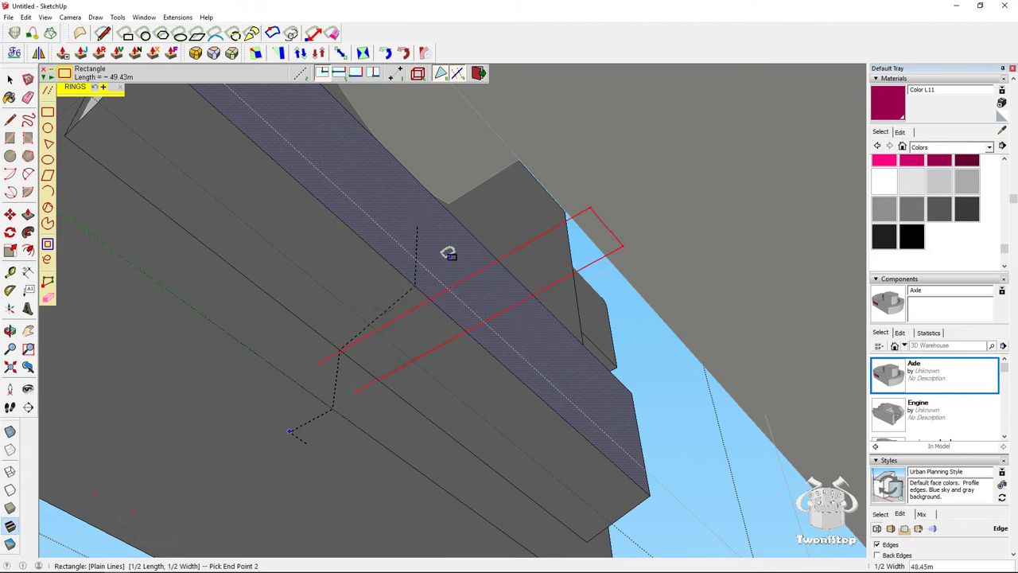
{"action": "left_click", "coordinate": [388, 312]}
{"action": "middle_click_drag", "start_coordinate": [388, 312], "coordinate": [364, 309]}
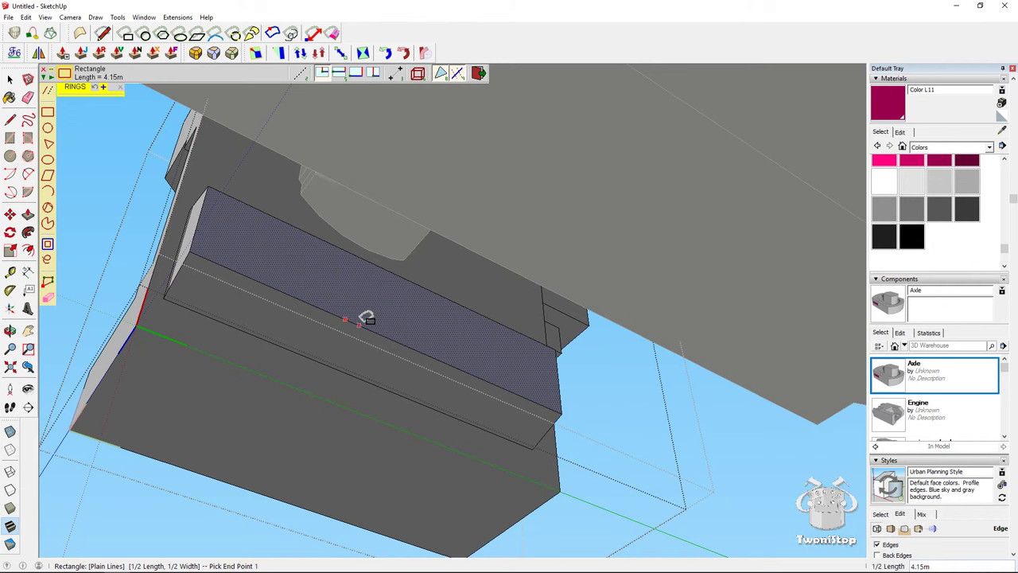
{"action": "left_click", "coordinate": [345, 319]}
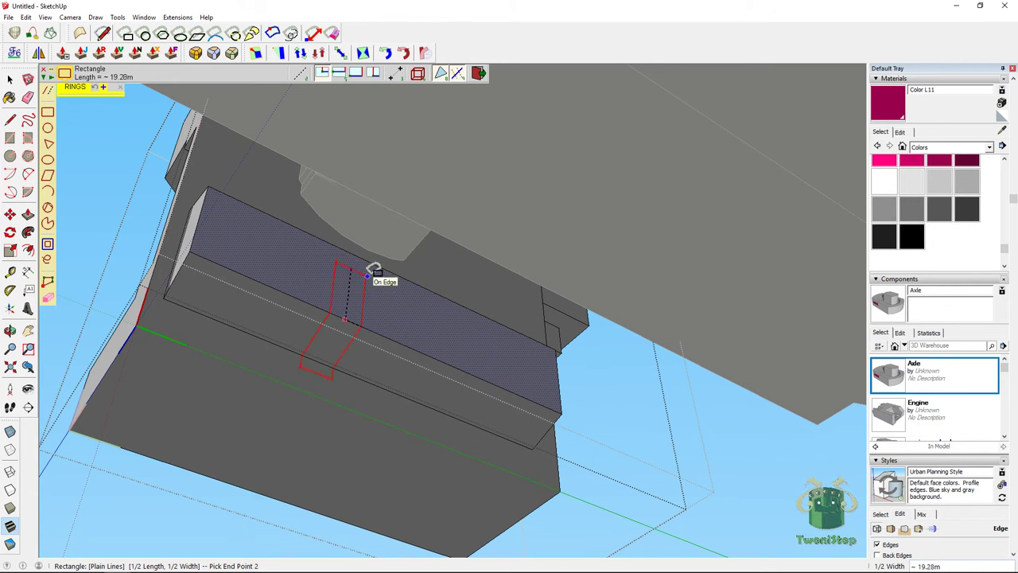
{"action": "scroll", "coordinate": [376, 309], "scroll_direction": "up", "scroll_amount": 2}
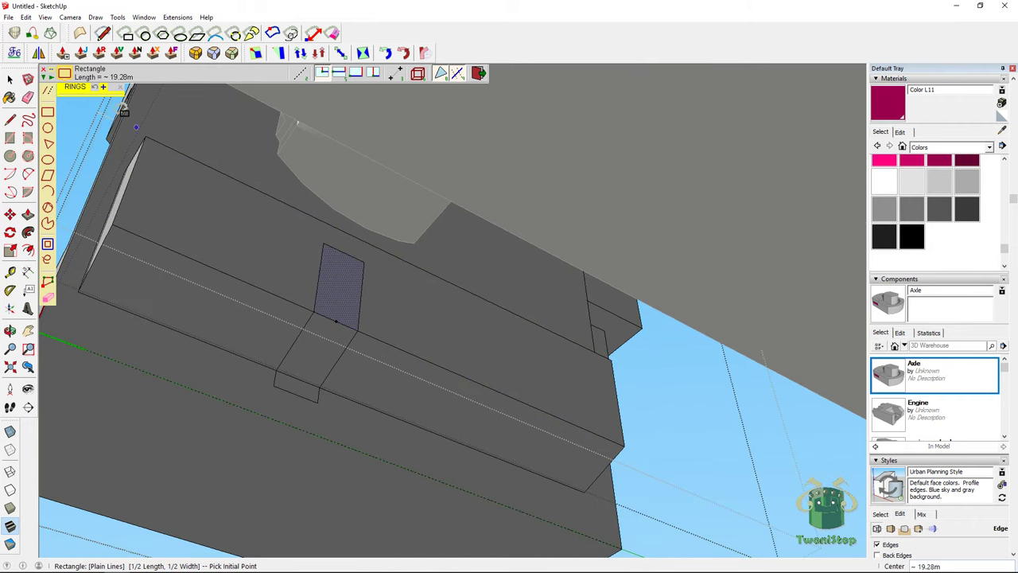
Thicken the wrapped strip's faces outward by about 3 m with Joint Push Pull to form a raised strap
{"action": "key", "text": "space"}
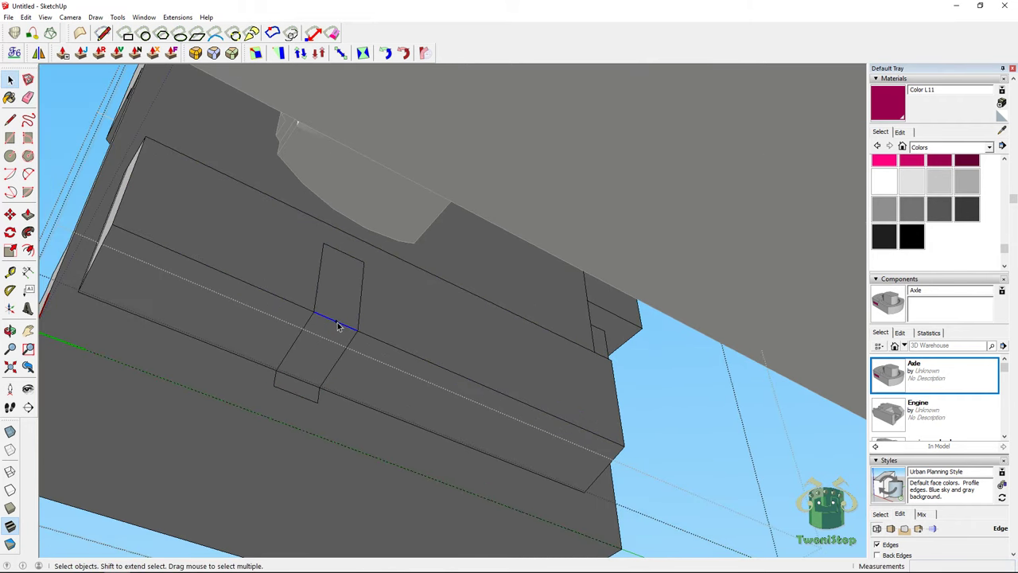
{"action": "key", "text": "Delete"}
{"action": "middle_click_drag", "start_coordinate": [315, 392], "coordinate": [440, 431]}
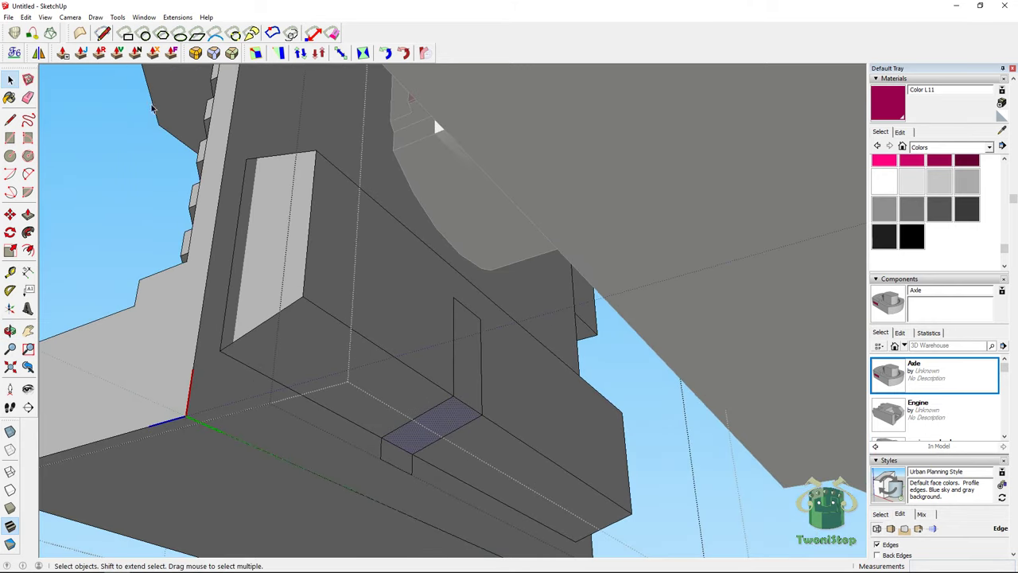
{"action": "left_click", "coordinate": [63, 53]}
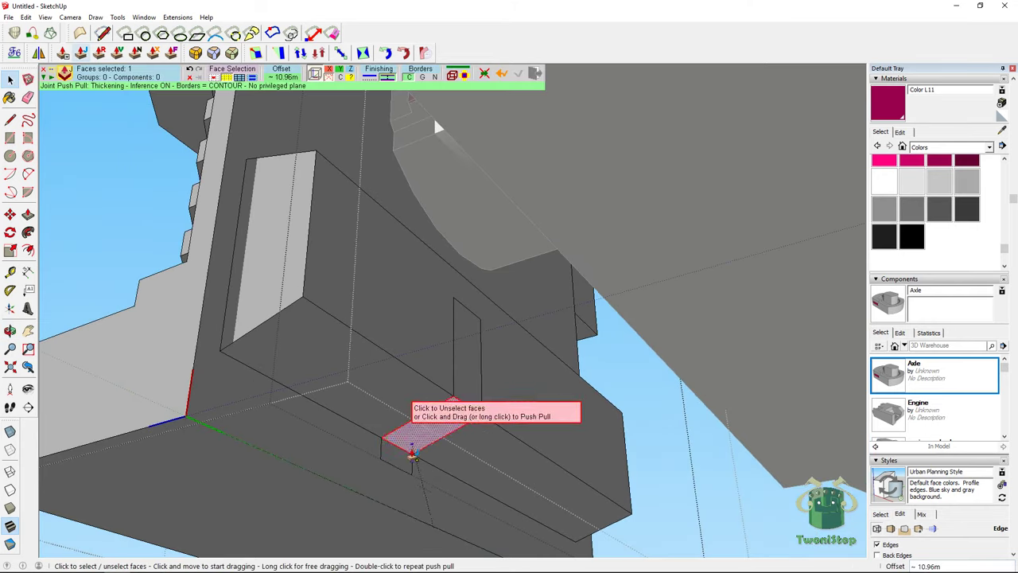
{"action": "left_click", "coordinate": [477, 366]}
{"action": "left_click_drag", "start_coordinate": [477, 366], "coordinate": [497, 381]}
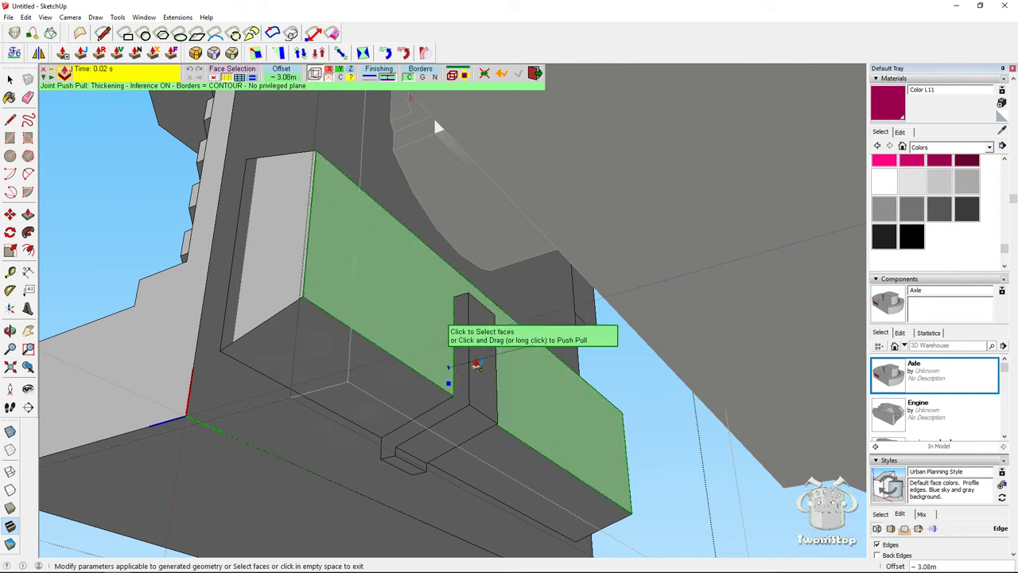
{"action": "mouse_move", "coordinate": [477, 365]}
{"action": "middle_mouse_down"}
{"action": "mouse_move", "coordinate": [589, 395]}
{"action": "mouse_move", "coordinate": [469, 373]}
{"action": "middle_mouse_up"}
{"action": "left_click", "coordinate": [11, 80]}
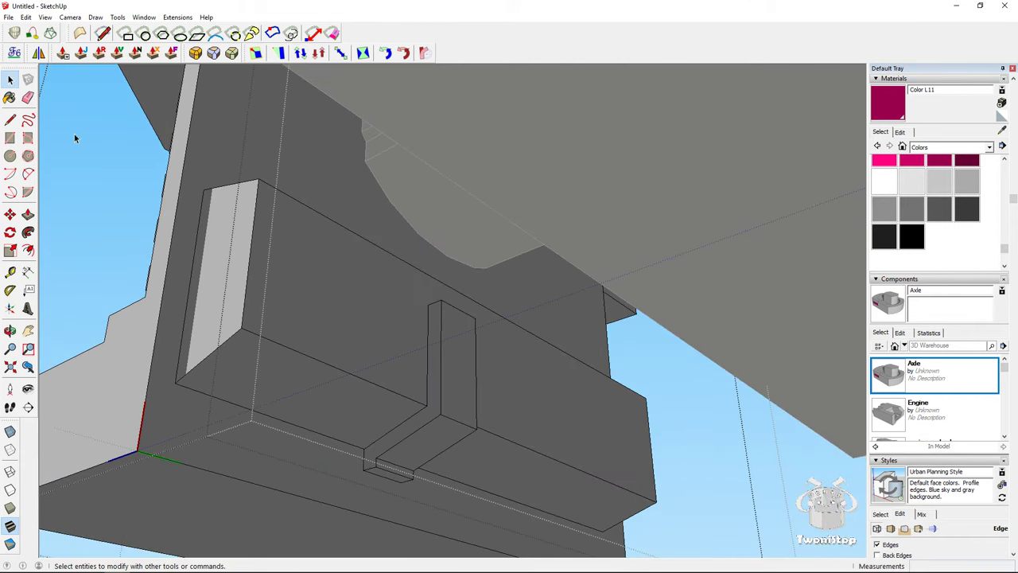
Paint the raised strap's faces with the dark gray Color M06
{"action": "left_click", "coordinate": [938, 209]}
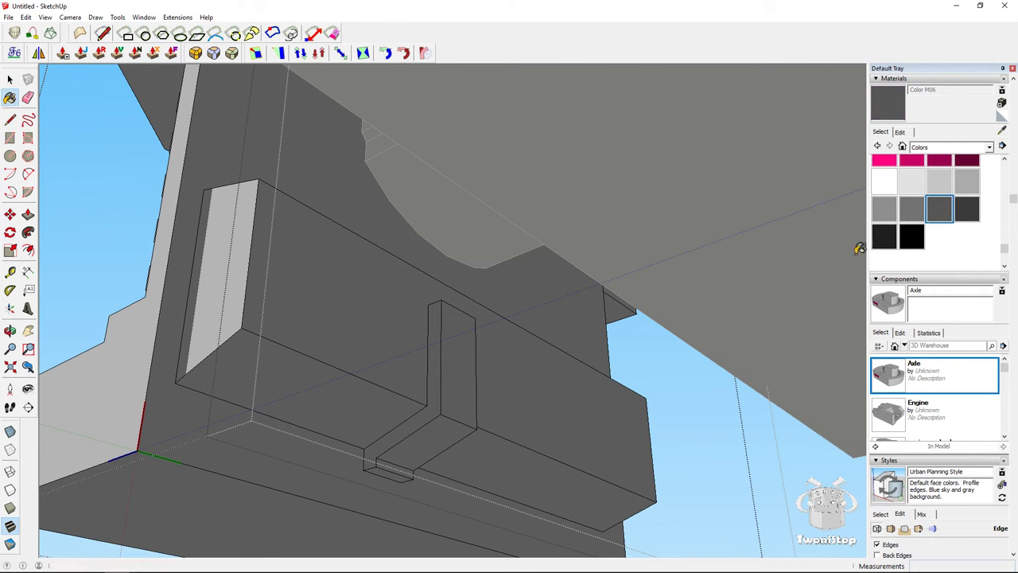
{"action": "left_click", "coordinate": [460, 425]}
{"action": "left_click", "coordinate": [461, 404]}
{"action": "left_click", "coordinate": [426, 409]}
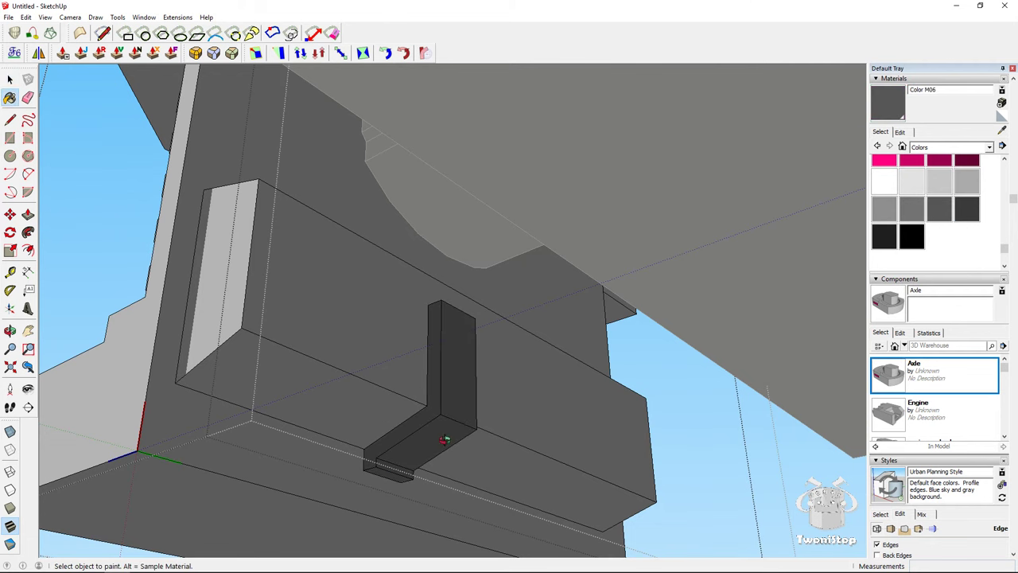
{"action": "middle_click_drag", "start_coordinate": [446, 439], "coordinate": [174, 397]}
{"action": "middle_click_drag", "start_coordinate": [230, 504], "coordinate": [594, 460]}
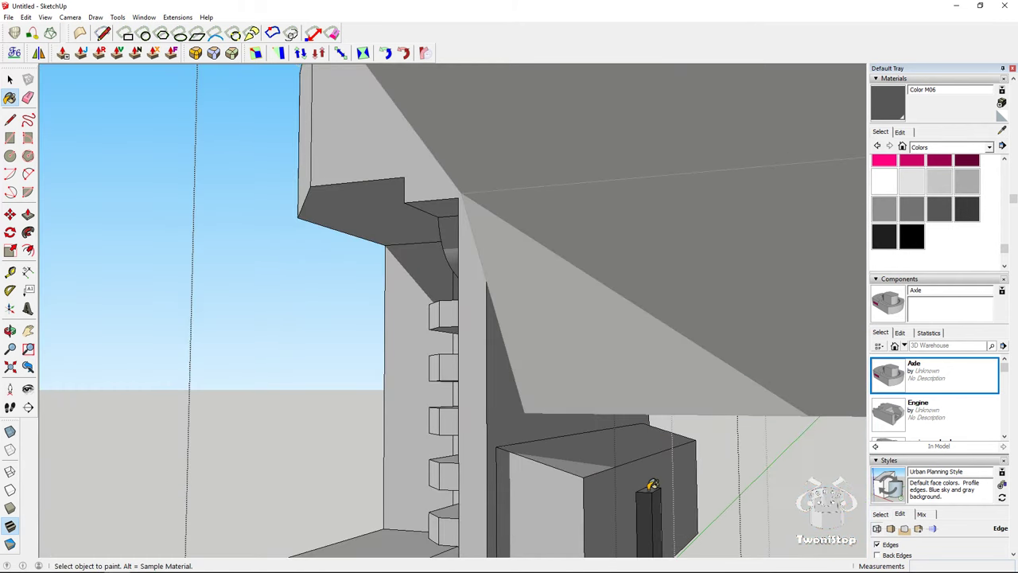
{"action": "scroll", "coordinate": [586, 320], "scroll_direction": "down", "scroll_amount": 5}
{"action": "middle_click_drag", "start_coordinate": [504, 328], "coordinate": [468, 271]}
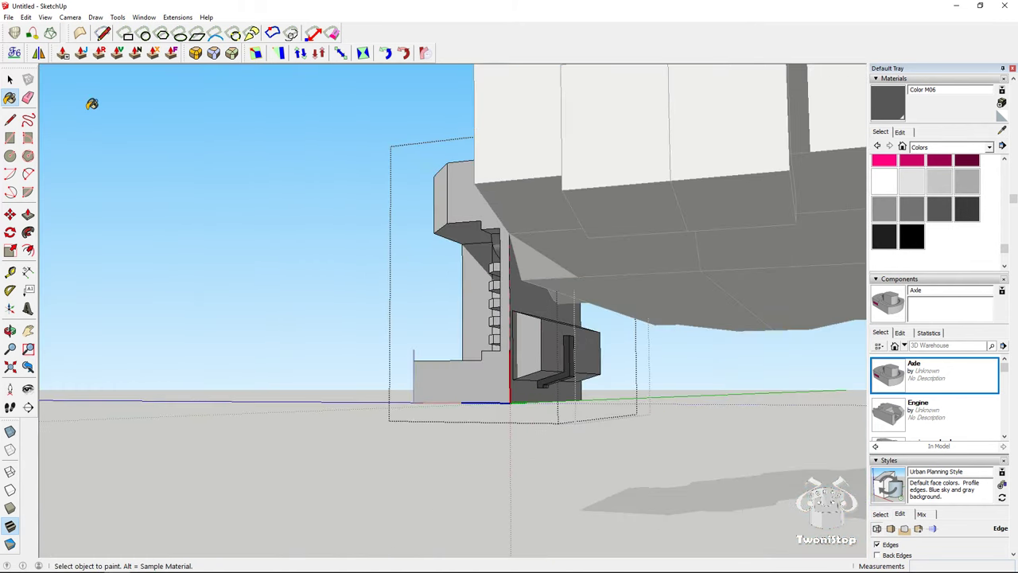
Select all faces of the raised strap and move it along the tapered block to near its light gray end
{"action": "key", "text": "space"}
{"action": "scroll", "coordinate": [419, 260], "scroll_direction": "up", "scroll_amount": 6}
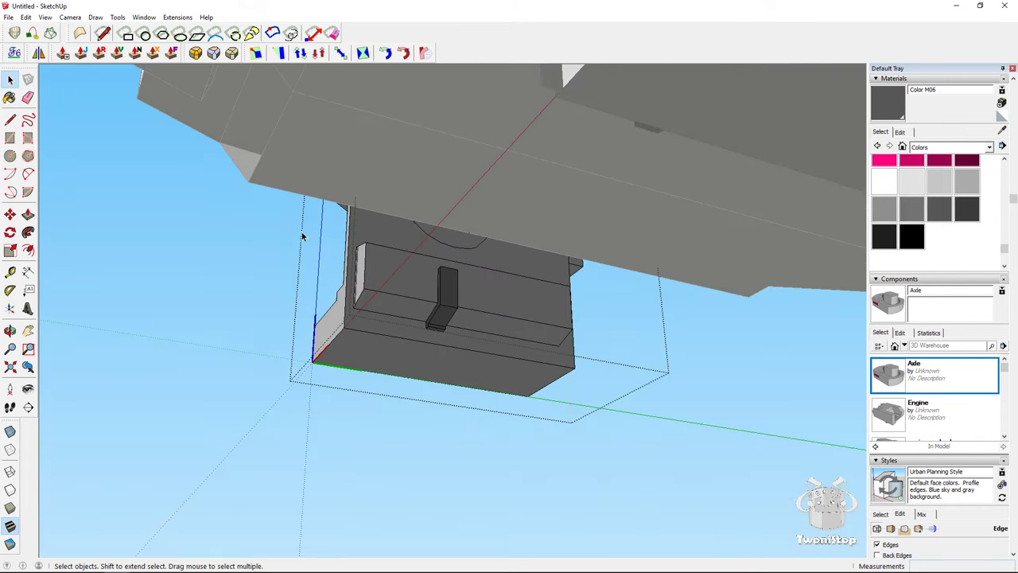
{"action": "triple_click", "coordinate": [506, 318]}
{"action": "left_click", "coordinate": [515, 320]}
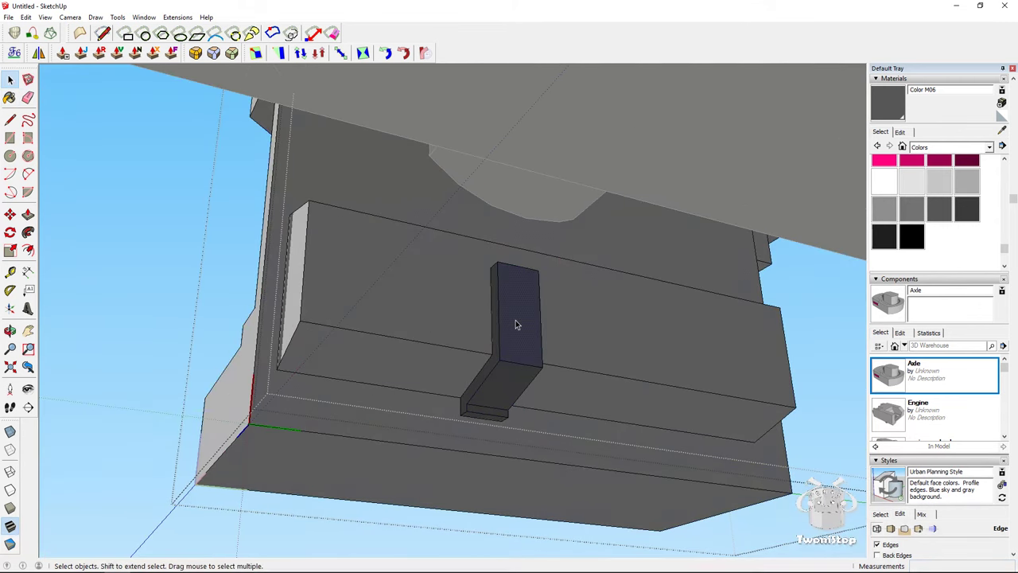
{"action": "double_click", "coordinate": [512, 379], "text": "shift"}
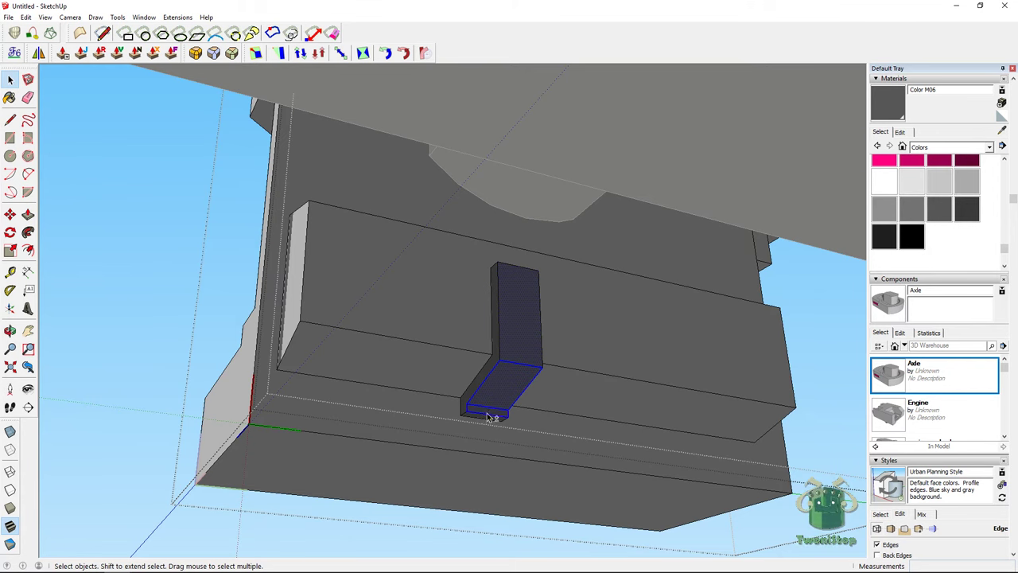
{"action": "scroll", "coordinate": [483, 419], "scroll_direction": "up", "scroll_amount": 2}
{"action": "middle_click_drag", "start_coordinate": [475, 366], "coordinate": [296, 313]}
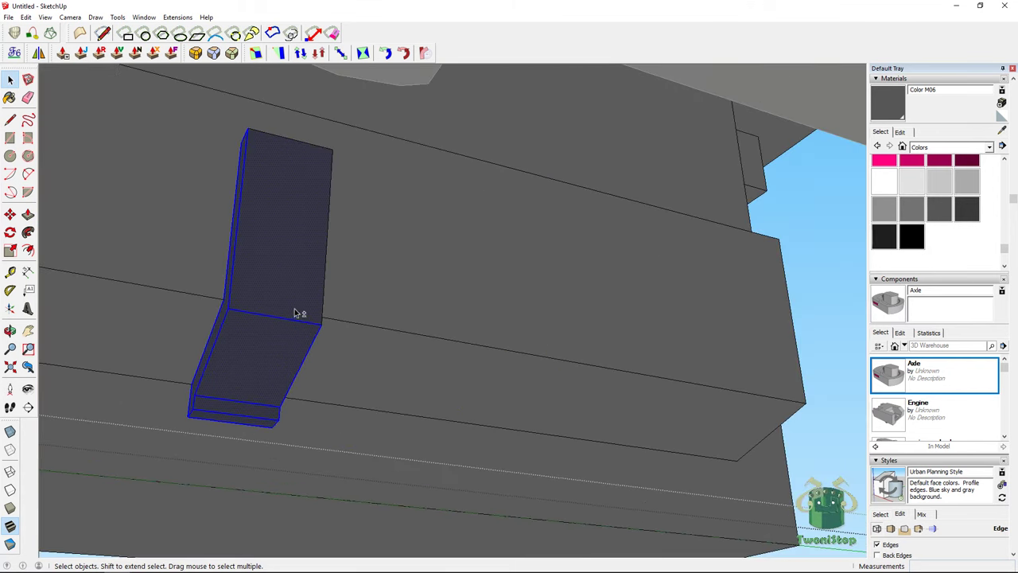
{"action": "middle_click_drag", "start_coordinate": [378, 306], "coordinate": [321, 371]}
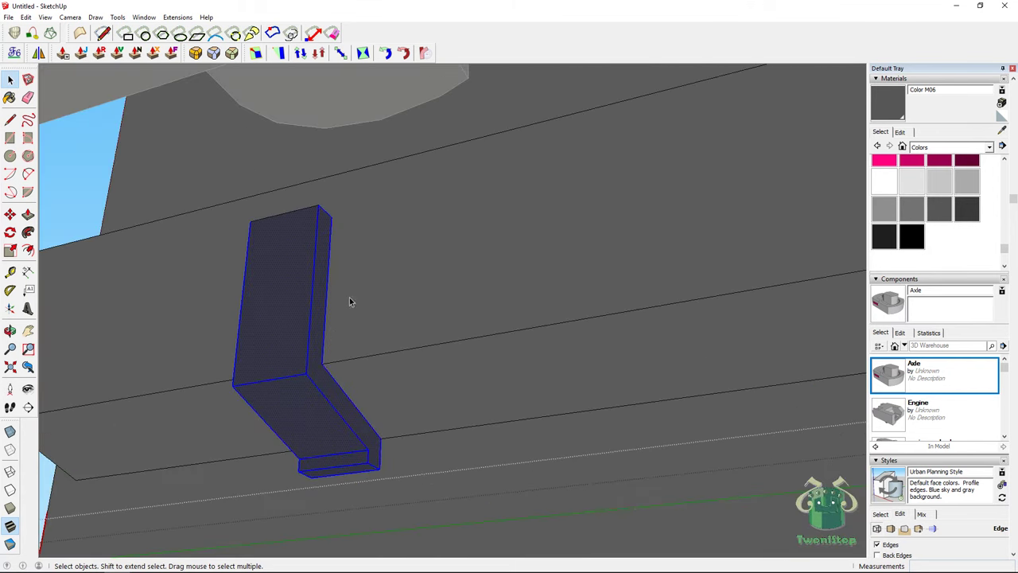
{"action": "middle_click_drag", "start_coordinate": [350, 300], "coordinate": [137, 426]}
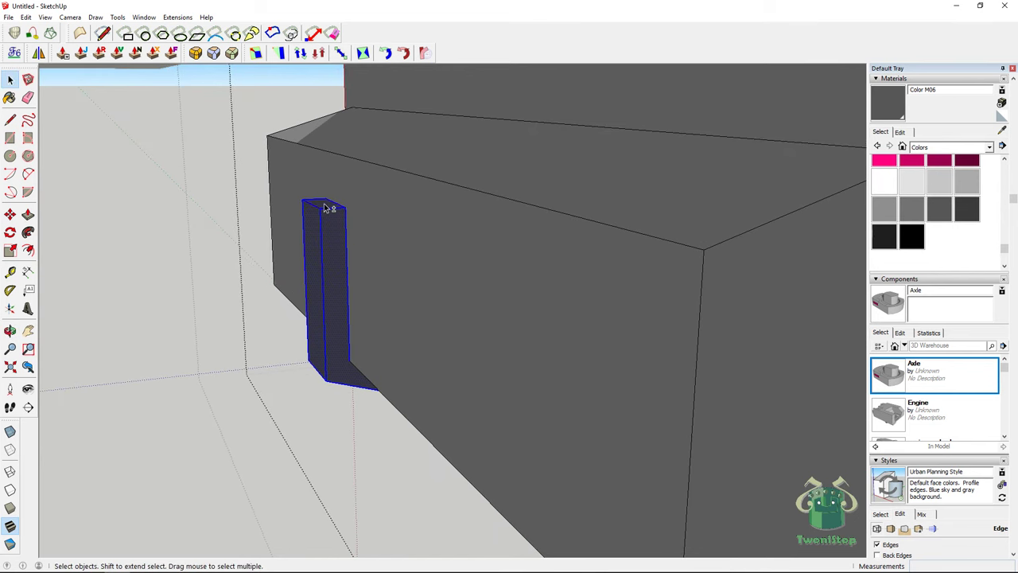
{"action": "middle_click_drag", "start_coordinate": [308, 212], "coordinate": [484, 369]}
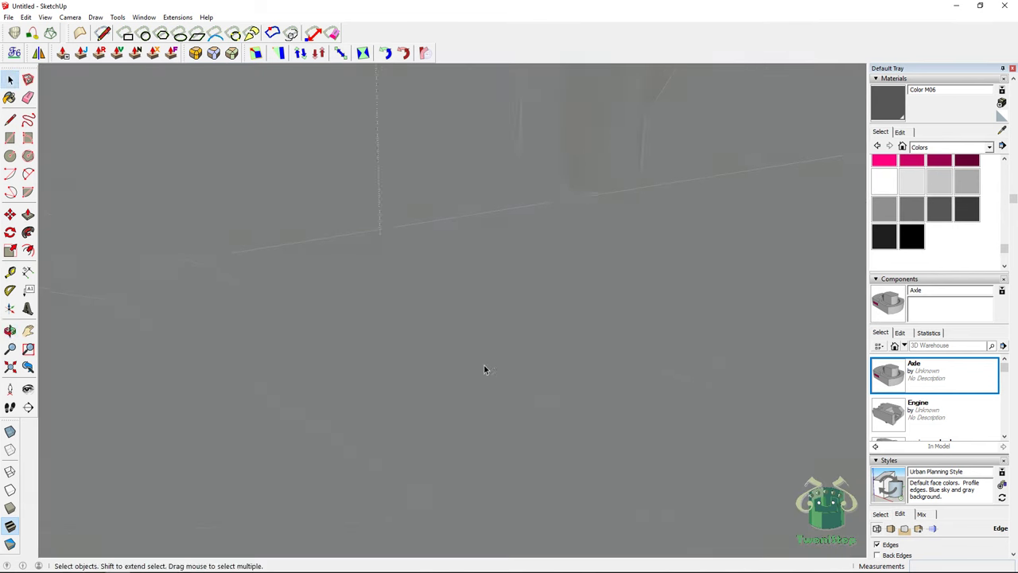
{"action": "scroll", "coordinate": [484, 368], "scroll_direction": "down", "scroll_amount": 5}
{"action": "left_click", "coordinate": [9, 214]}
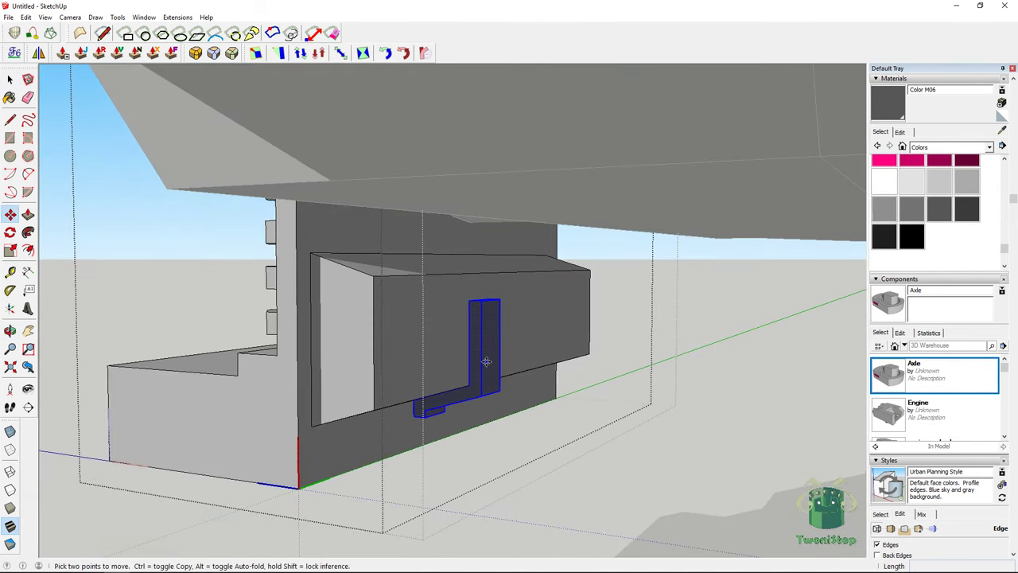
{"action": "left_click", "coordinate": [470, 302]}
{"action": "left_click", "coordinate": [400, 308]}
{"action": "middle_click_drag", "start_coordinate": [400, 308], "coordinate": [358, 311]}
Copy the strap about 88 m along the block to near its opposite end
{"action": "left_click", "coordinate": [290, 264]}
{"action": "key", "text": "ctrl"}
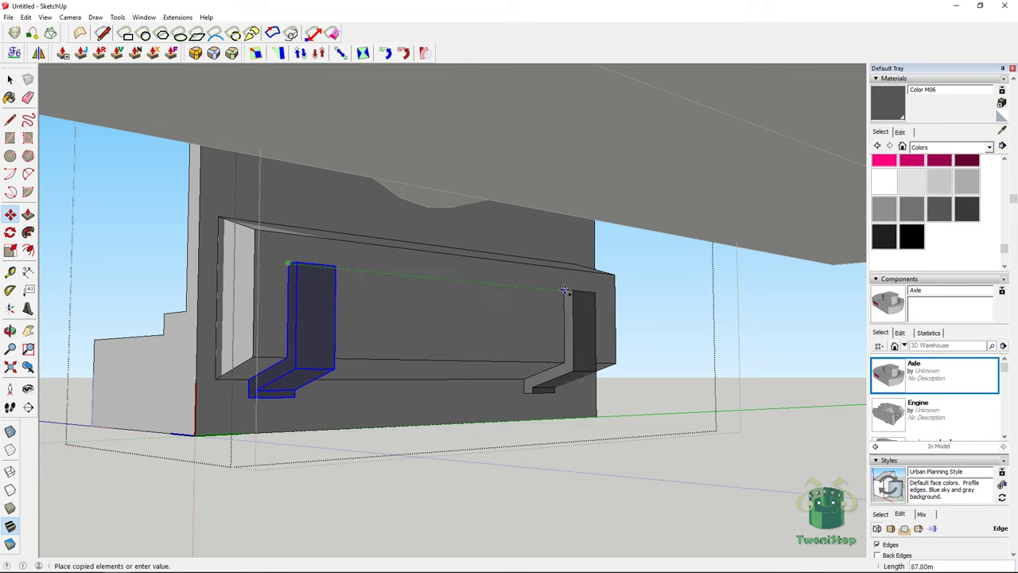
{"action": "left_click", "coordinate": [564, 290]}
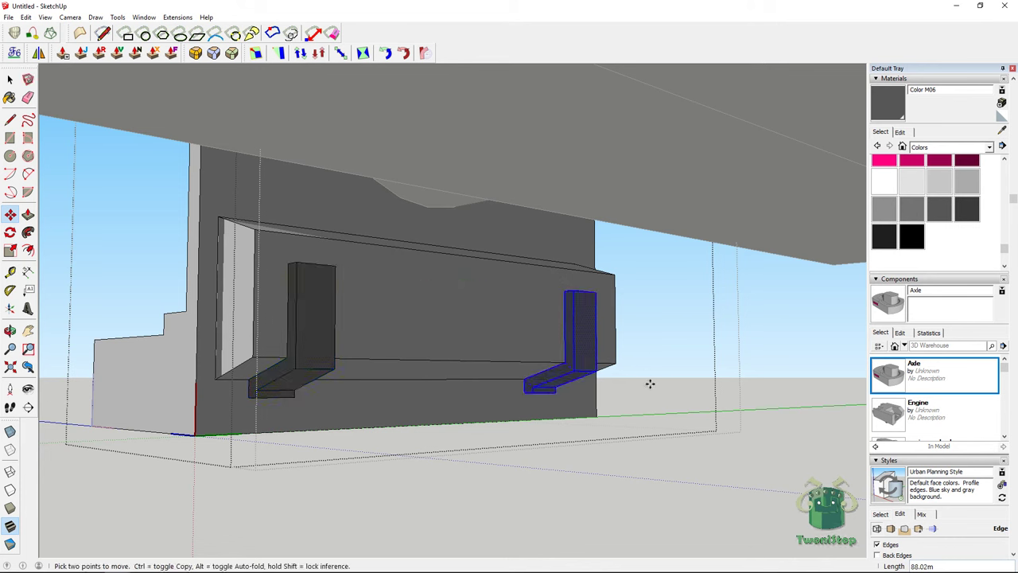
Try dividing the copy distance into 4 and 3 intervals, and settle on 2, with one strap between the outer ones
{"action": "type", "text": "/4"}
{"action": "key", "text": "Return"}
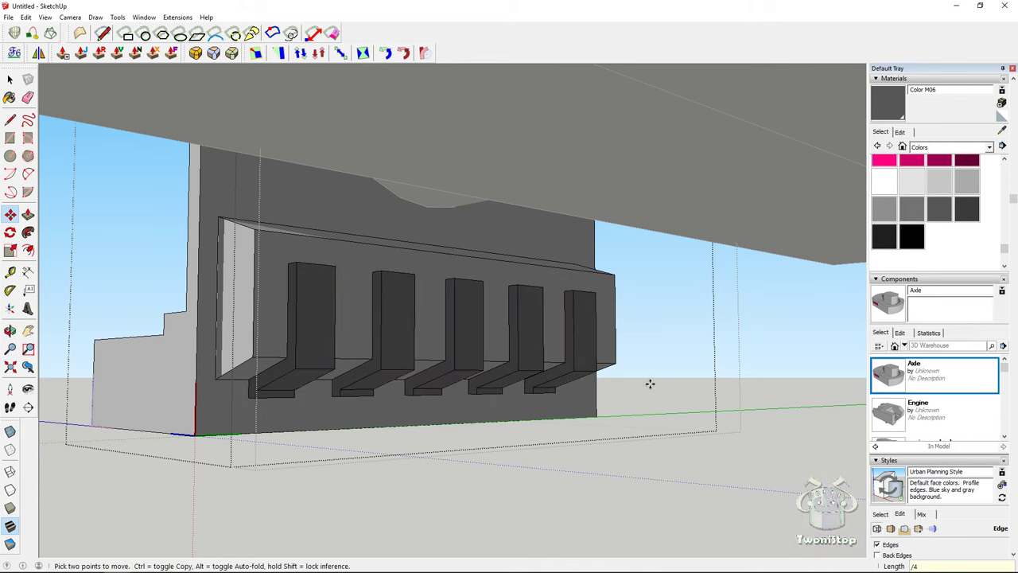
{"action": "type", "text": "/3"}
{"action": "key", "text": "Return"}
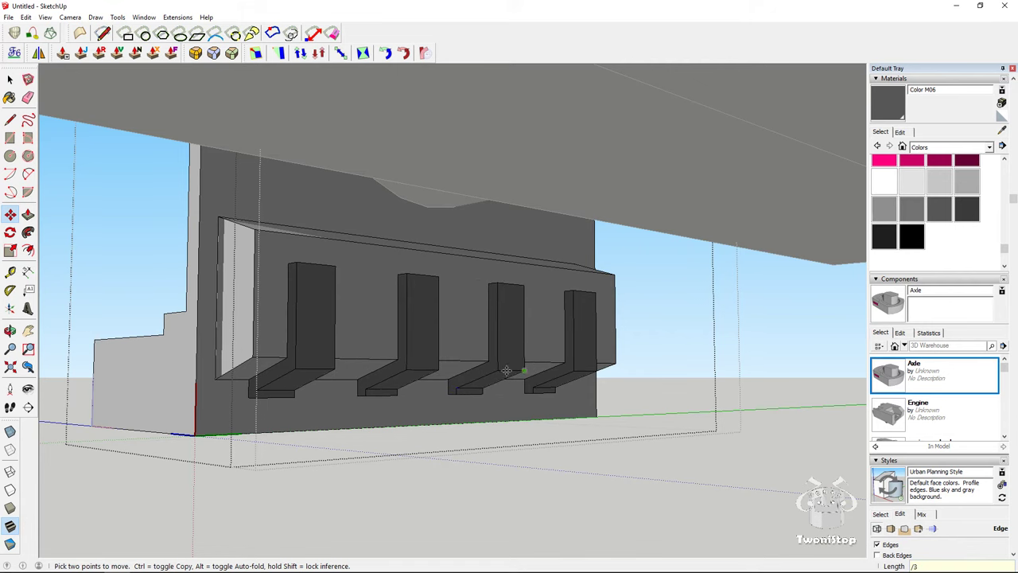
{"action": "middle_click_drag", "start_coordinate": [506, 370], "coordinate": [581, 407]}
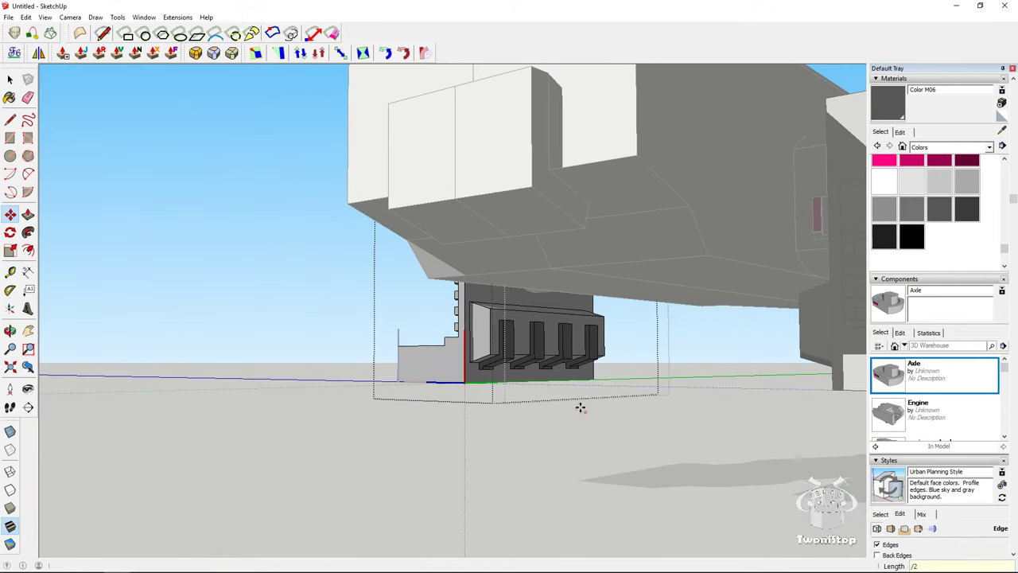
{"action": "key", "text": "Return"}
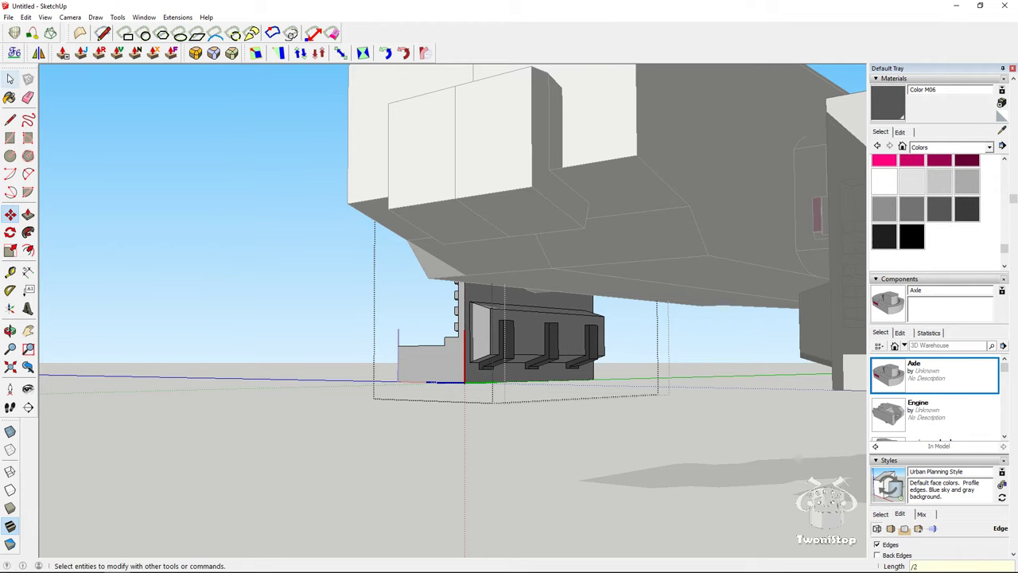
Move the middle strap about 20 m along the block toward one outer strap, and copy it about 39.7 m back the other way
{"action": "left_click", "coordinate": [9, 79]}
{"action": "middle_click_drag", "start_coordinate": [191, 164], "coordinate": [71, 143]}
{"action": "middle_click_drag", "start_coordinate": [263, 242], "coordinate": [571, 298]}
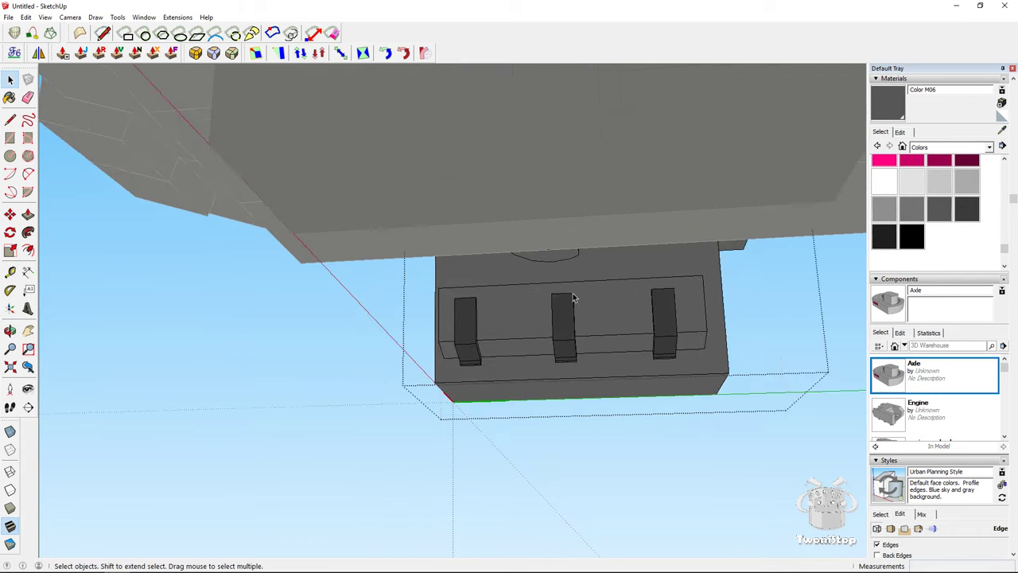
{"action": "scroll", "coordinate": [587, 298], "scroll_direction": "up", "scroll_amount": 3}
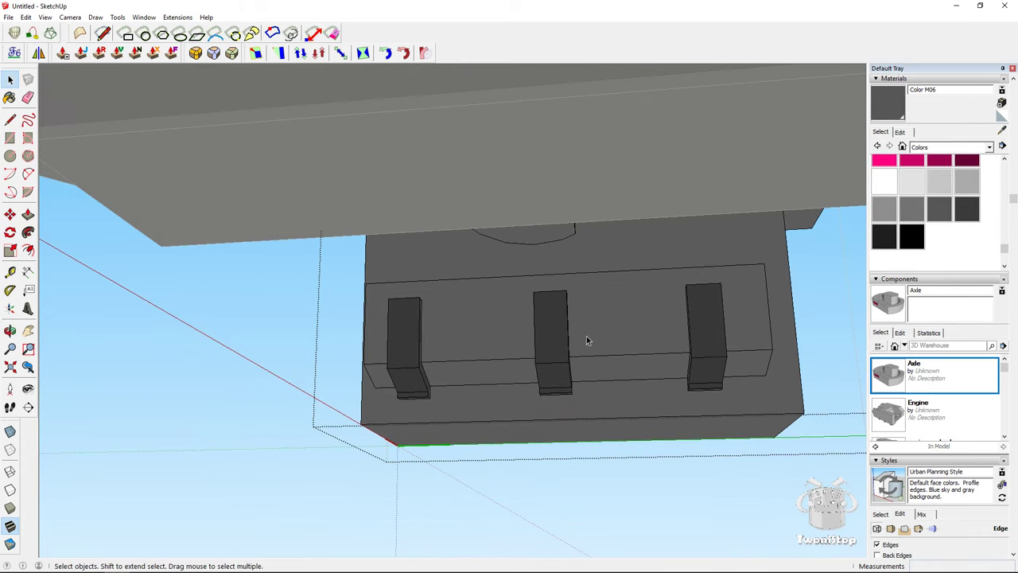
{"action": "scroll", "coordinate": [541, 326], "scroll_direction": "up", "scroll_amount": 2}
{"action": "middle_click_drag", "start_coordinate": [538, 316], "coordinate": [445, 294]}
{"action": "left_click_drag", "start_coordinate": [420, 278], "coordinate": [552, 472]}
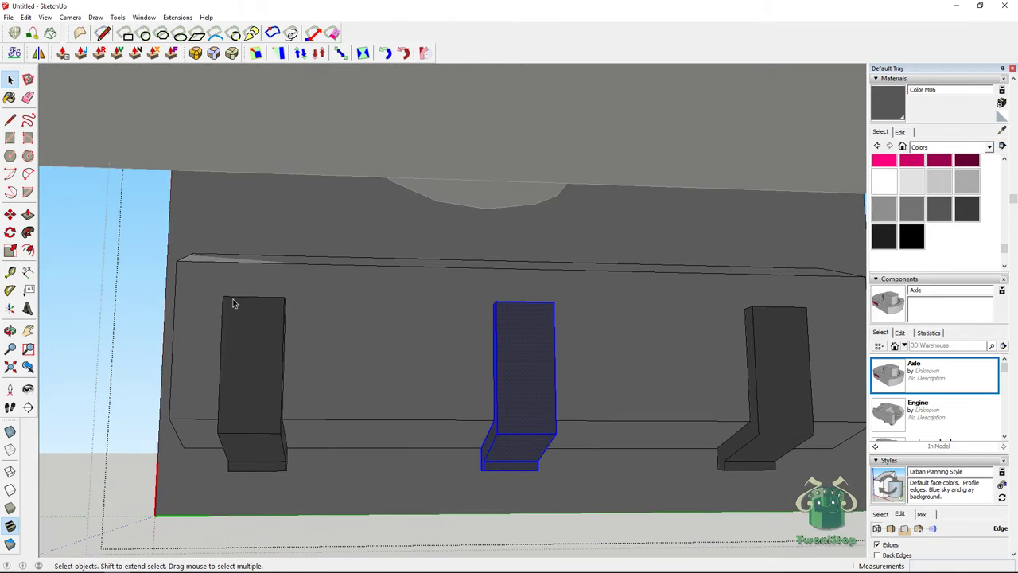
{"action": "left_click", "coordinate": [10, 215]}
{"action": "left_click", "coordinate": [526, 356]}
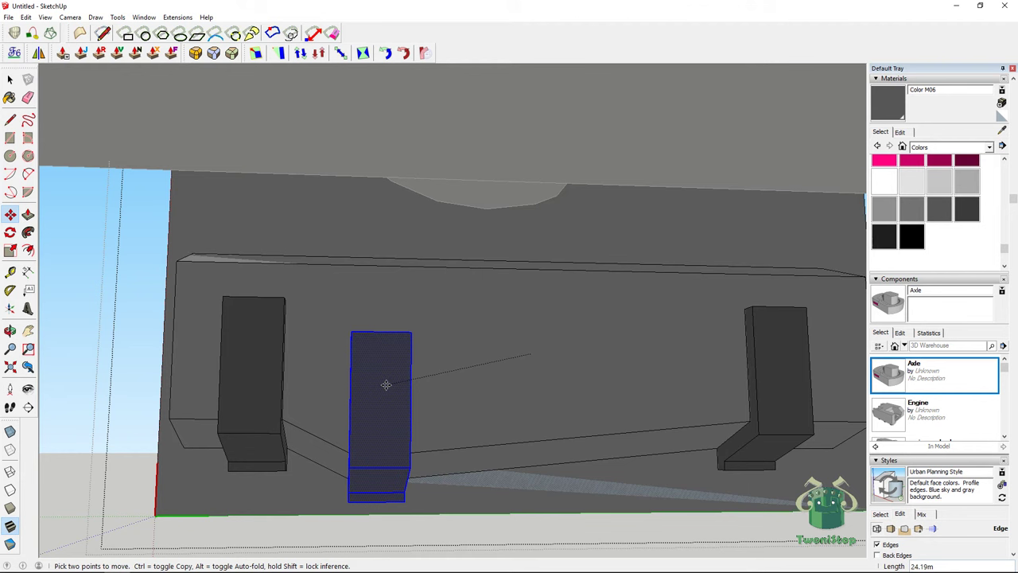
{"action": "key", "text": "Escape"}
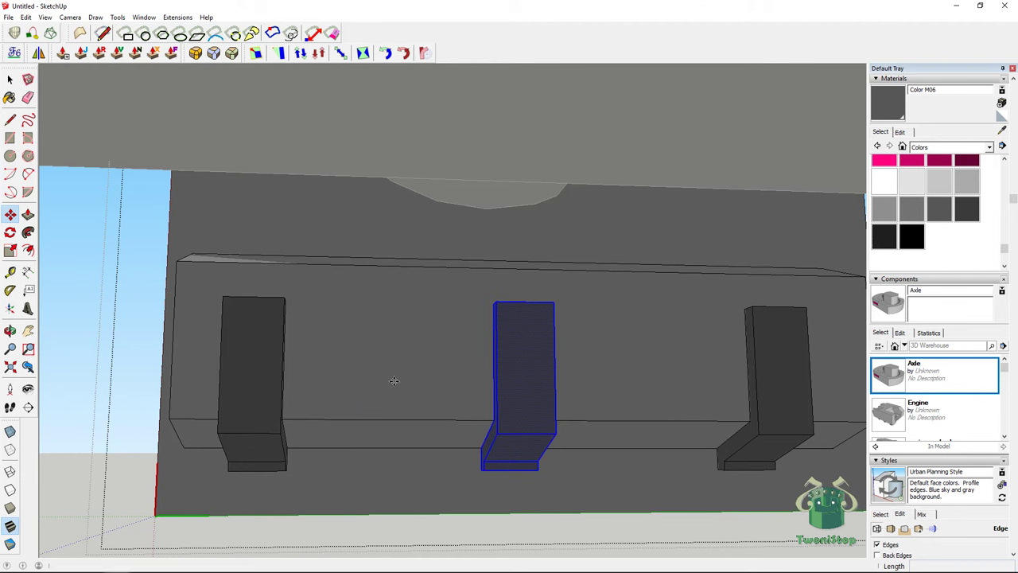
{"action": "left_click", "coordinate": [516, 358]}
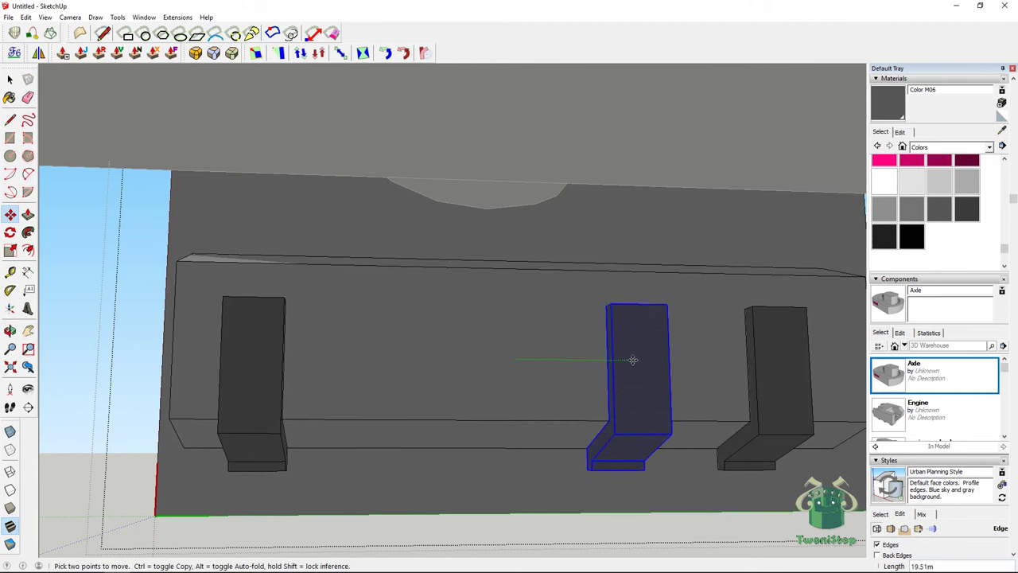
{"action": "key", "text": "ctrl"}
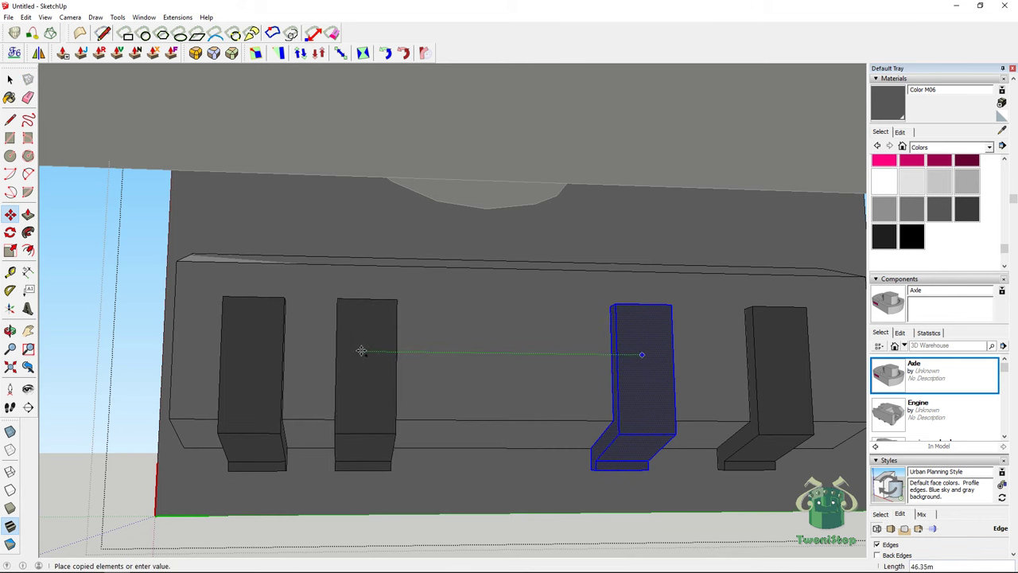
{"action": "left_click", "coordinate": [404, 351]}
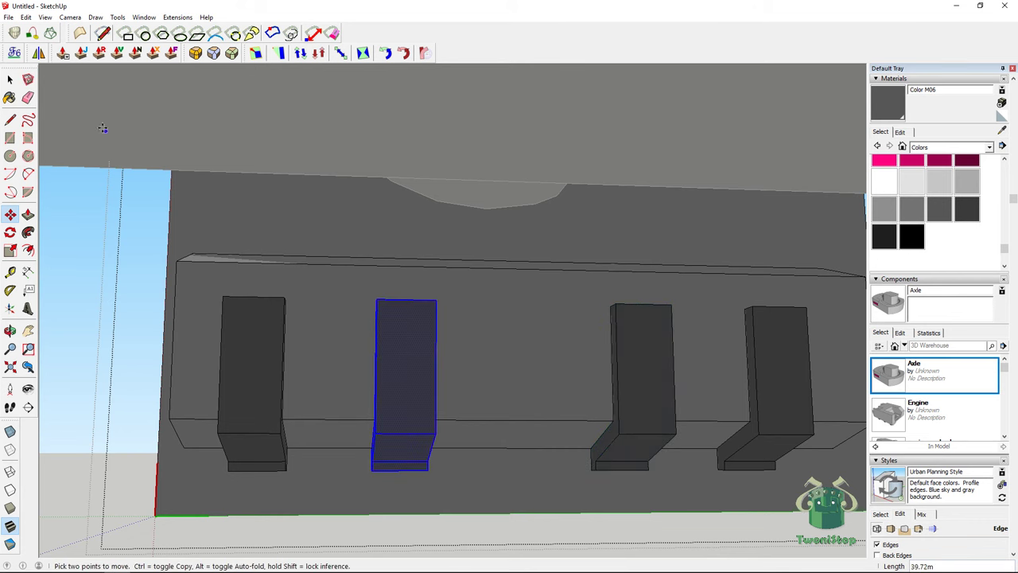
{"action": "left_click", "coordinate": [9, 79]}
{"action": "middle_click_drag", "start_coordinate": [416, 257], "coordinate": [647, 389]}
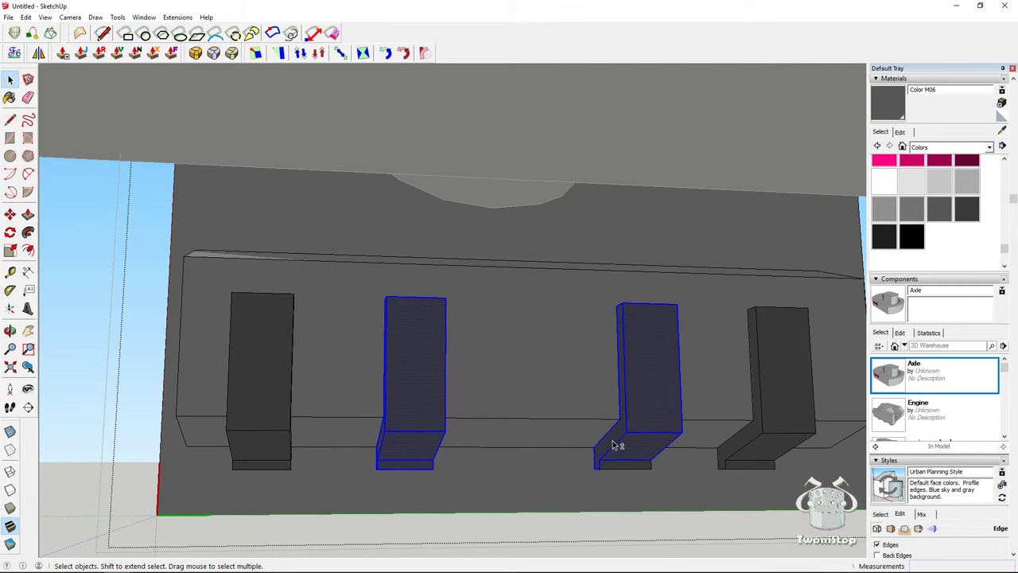
{"action": "middle_click_drag", "start_coordinate": [635, 459], "coordinate": [443, 370]}
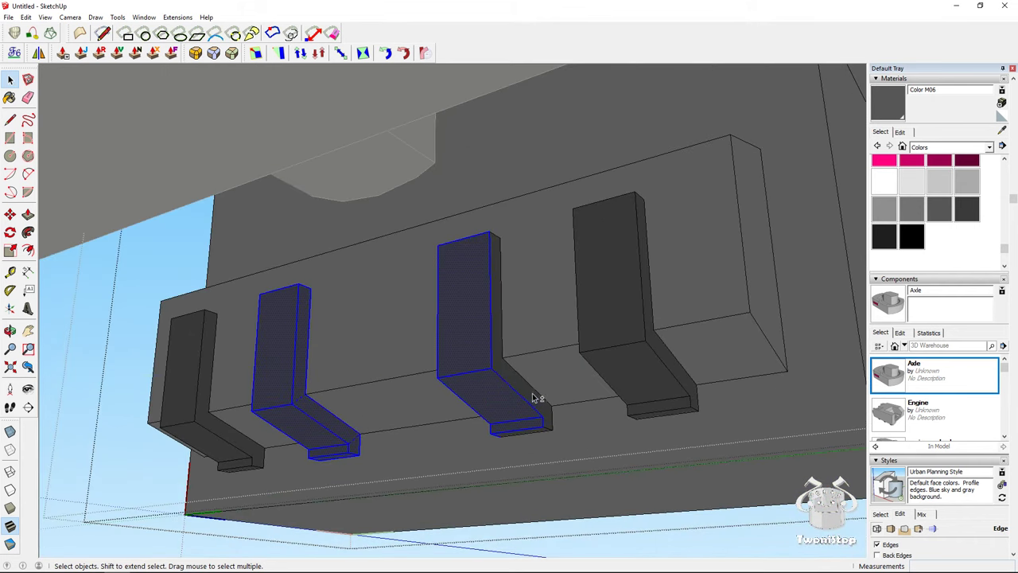
{"action": "middle_click_drag", "start_coordinate": [546, 420], "coordinate": [556, 373], "text": "shift"}
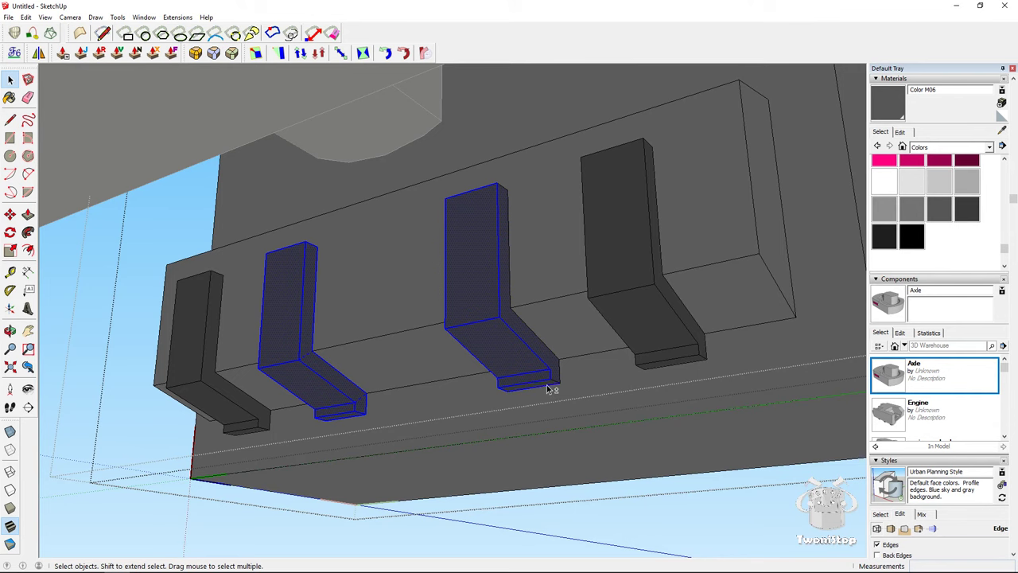
{"action": "scroll", "coordinate": [532, 402], "scroll_direction": "up", "scroll_amount": 5}
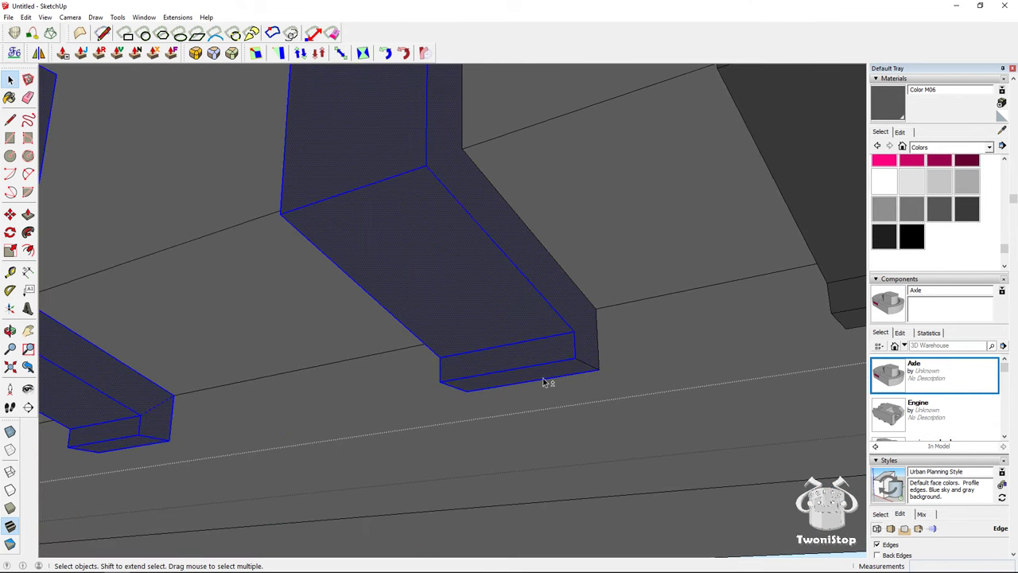
{"action": "scroll", "coordinate": [564, 307], "scroll_direction": "down", "scroll_amount": 2}
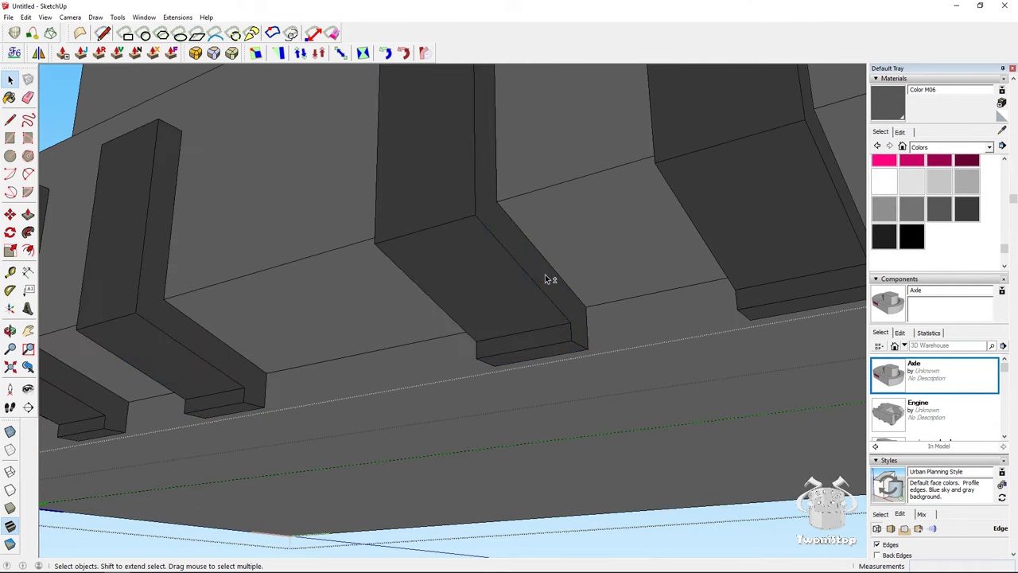
Select the faces of the two inner straps and move them straight down by about 5.47 m
{"action": "middle_click_drag", "start_coordinate": [545, 275], "coordinate": [501, 304]}
{"action": "left_click", "coordinate": [485, 283]}
{"action": "scroll", "coordinate": [485, 283], "scroll_direction": "down", "scroll_amount": 1}
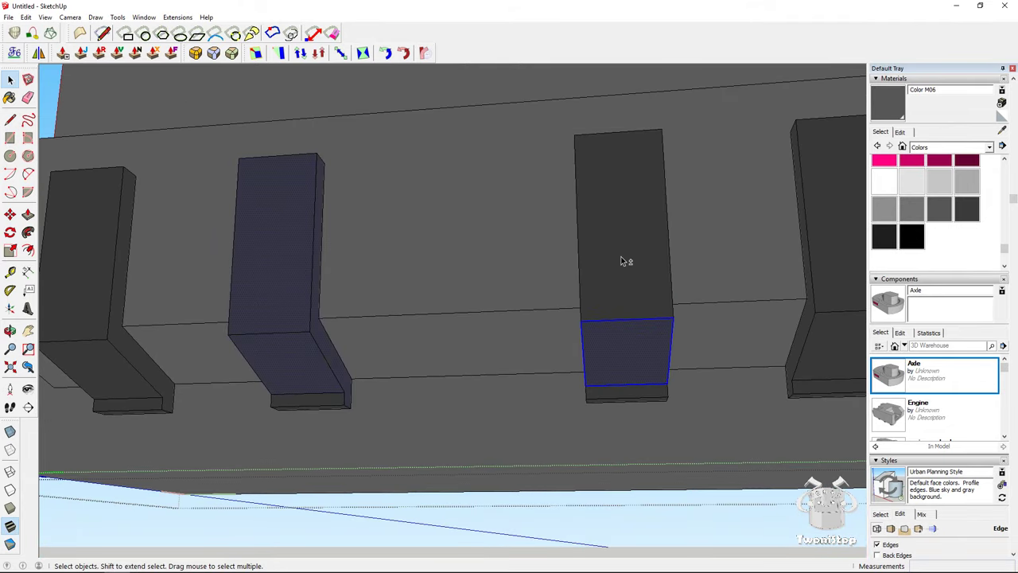
{"action": "middle_click_drag", "start_coordinate": [602, 324], "coordinate": [546, 390]}
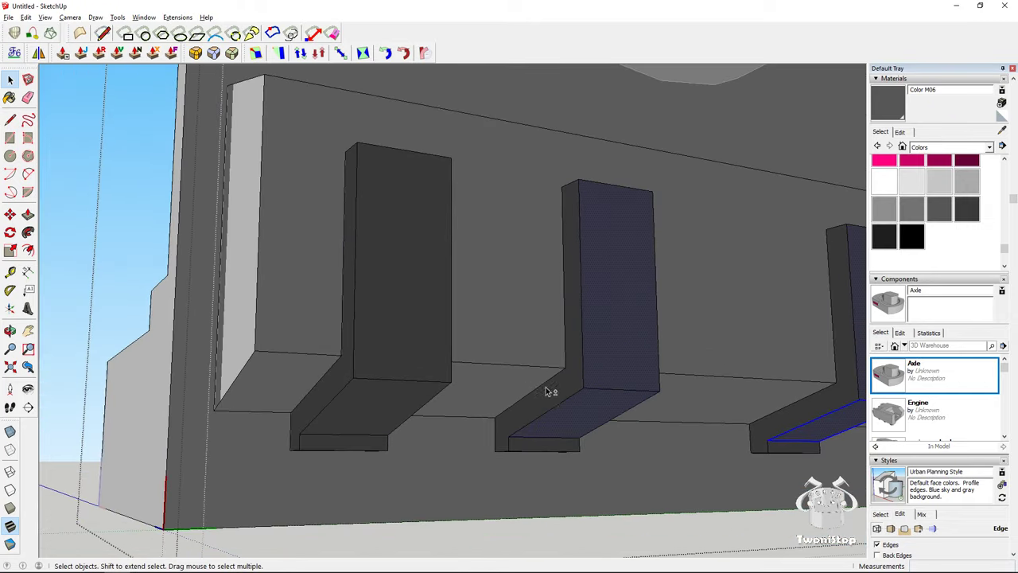
{"action": "middle_click_drag", "start_coordinate": [536, 447], "coordinate": [758, 352]}
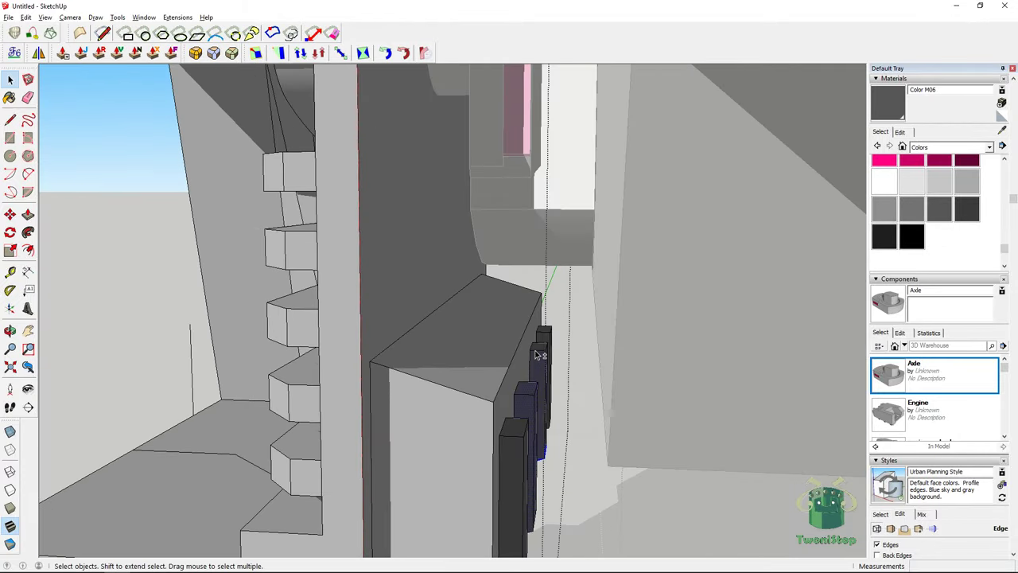
{"action": "middle_click_drag", "start_coordinate": [537, 358], "coordinate": [287, 274]}
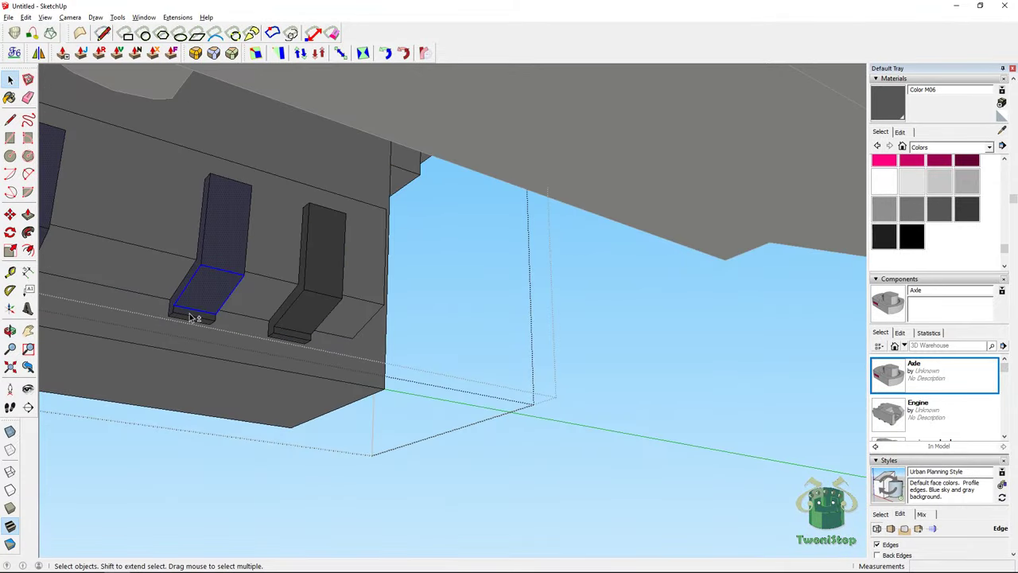
{"action": "scroll", "coordinate": [202, 330], "scroll_direction": "up", "scroll_amount": 5}
{"action": "middle_click_drag", "start_coordinate": [195, 322], "coordinate": [296, 377]}
{"action": "middle_click_drag", "start_coordinate": [280, 436], "coordinate": [404, 399]}
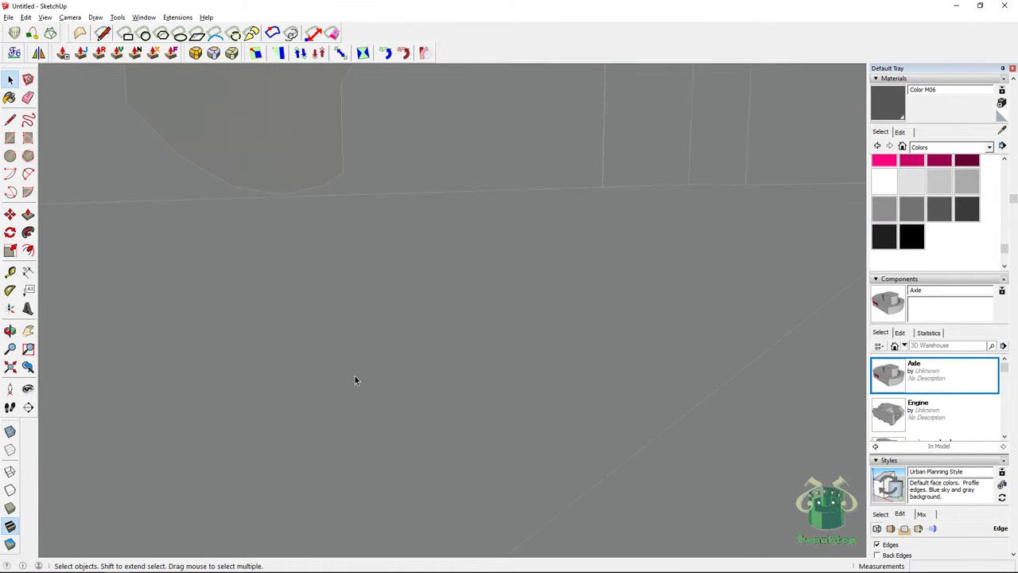
{"action": "scroll", "coordinate": [336, 353], "scroll_direction": "down", "scroll_amount": 5}
{"action": "middle_click_drag", "start_coordinate": [271, 400], "coordinate": [280, 326]}
{"action": "scroll", "coordinate": [280, 326], "scroll_direction": "up", "scroll_amount": 3}
{"action": "left_click", "coordinate": [12, 215]}
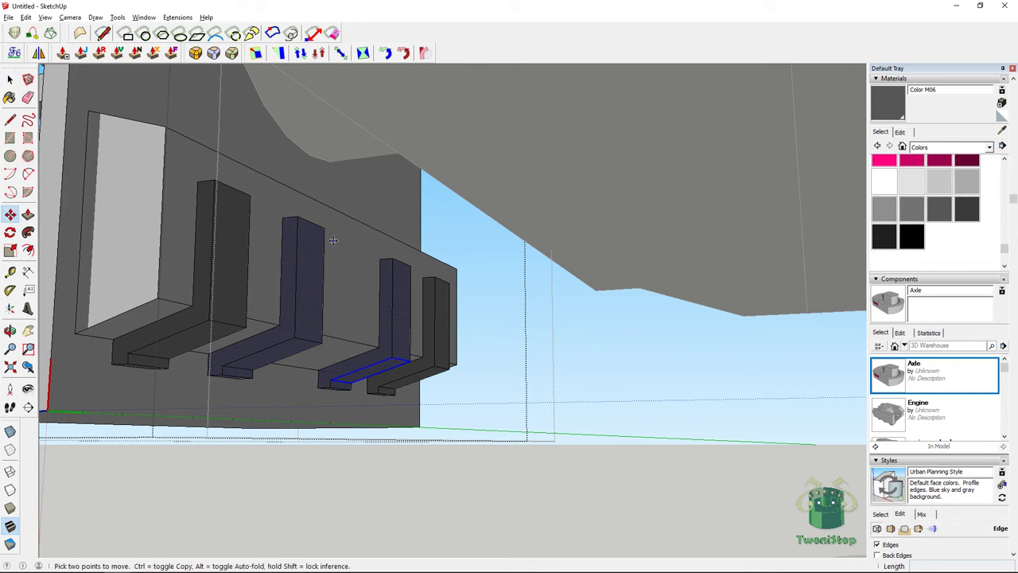
{"action": "left_click", "coordinate": [301, 238]}
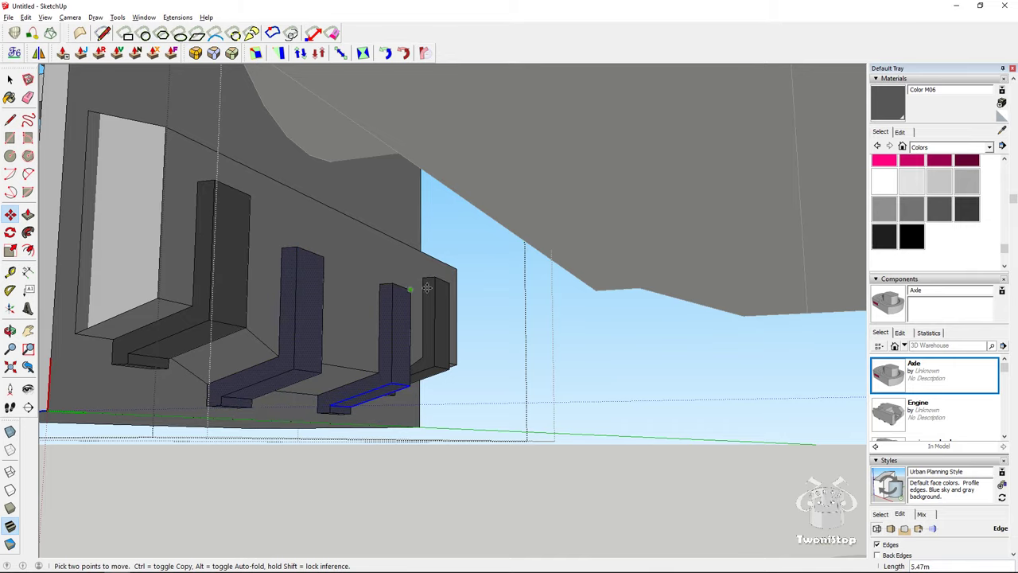
{"action": "middle_click_drag", "start_coordinate": [427, 287], "coordinate": [676, 357]}
{"action": "scroll", "coordinate": [512, 323], "scroll_direction": "down", "scroll_amount": 6}
{"action": "scroll", "coordinate": [507, 312], "scroll_direction": "up", "scroll_amount": 4}
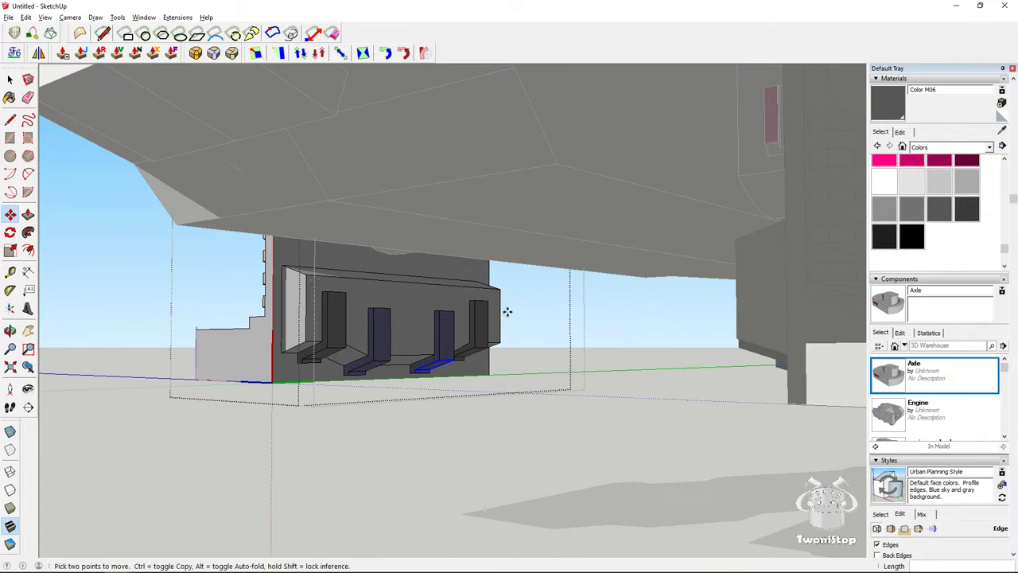
Try rounding the upper edge at the inner block's near end with a 2 m offset
{"action": "key", "text": "space"}
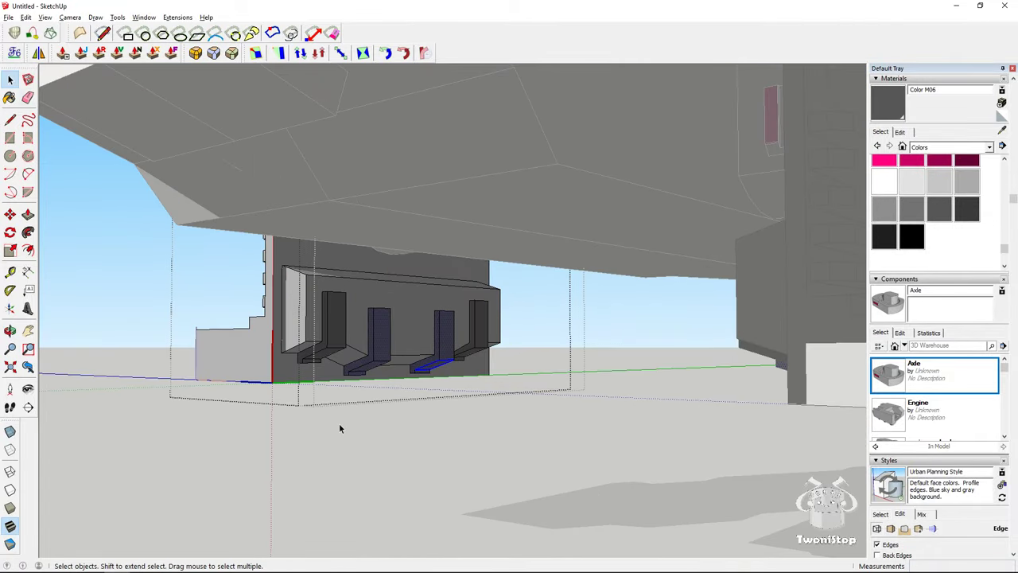
{"action": "scroll", "coordinate": [339, 423], "scroll_direction": "up", "scroll_amount": 3}
{"action": "scroll", "coordinate": [305, 249], "scroll_direction": "up", "scroll_amount": 3}
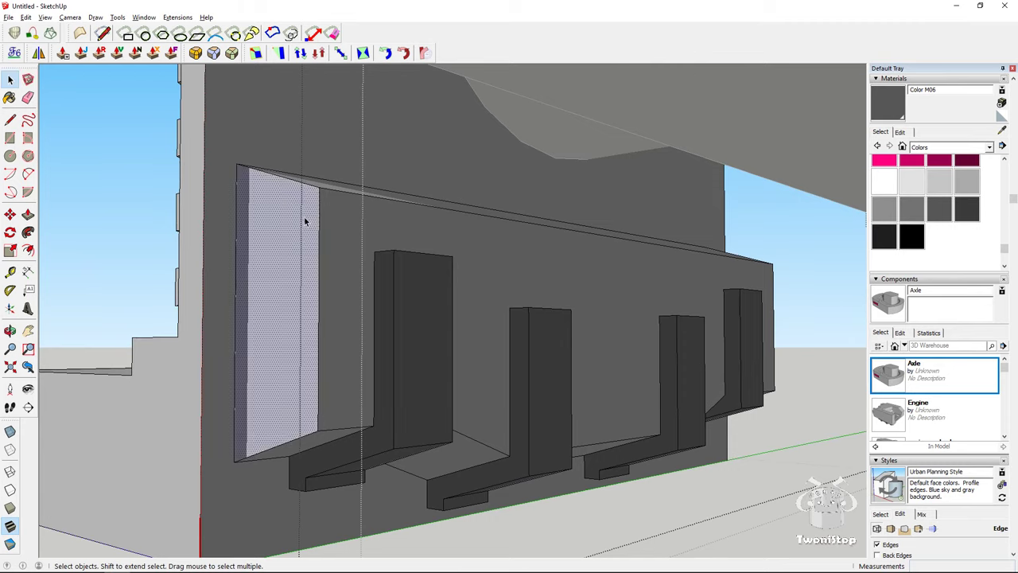
{"action": "middle_click_drag", "start_coordinate": [302, 220], "coordinate": [319, 281]}
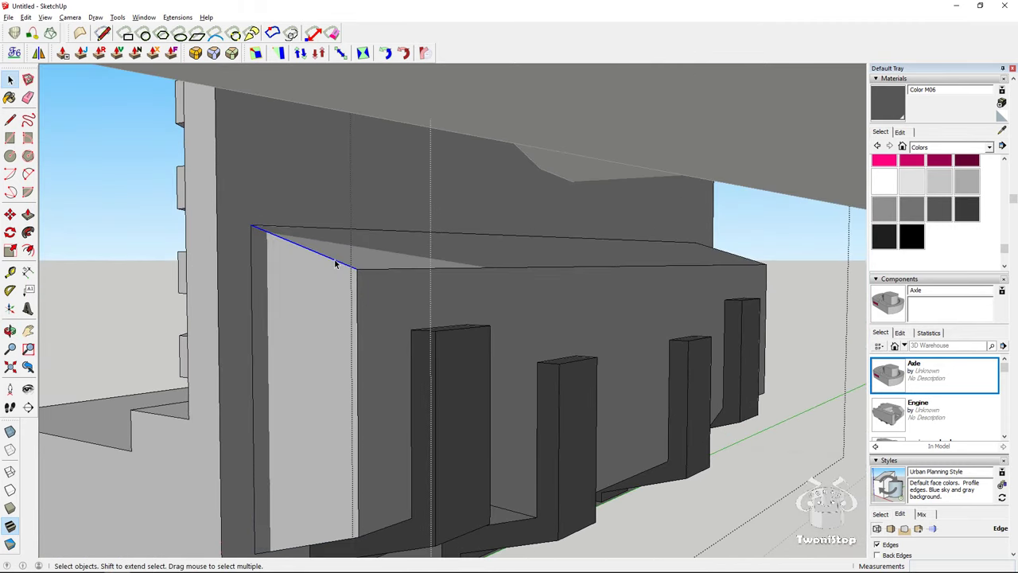
{"action": "left_click", "coordinate": [213, 53]}
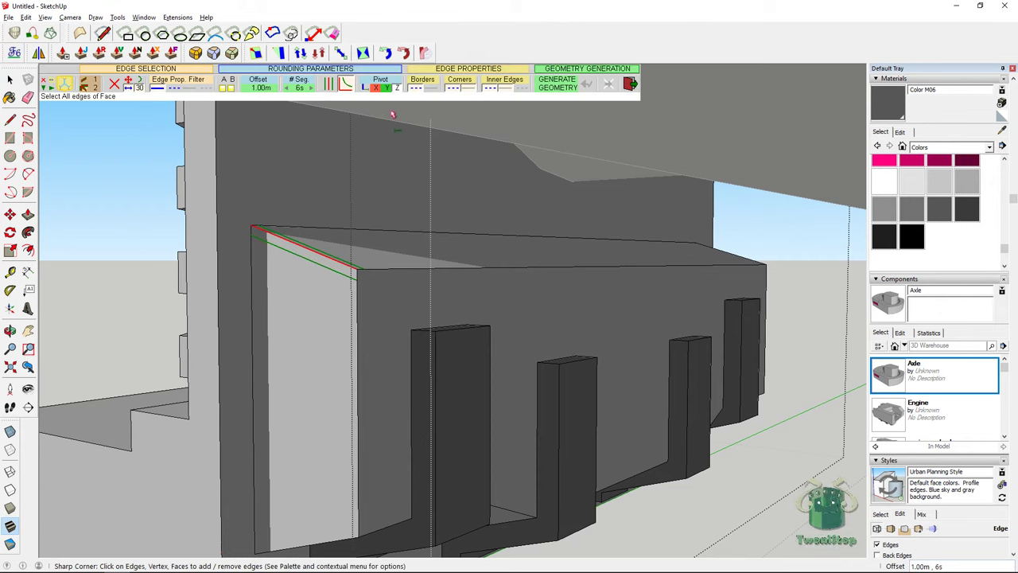
{"action": "left_click", "coordinate": [262, 87]}
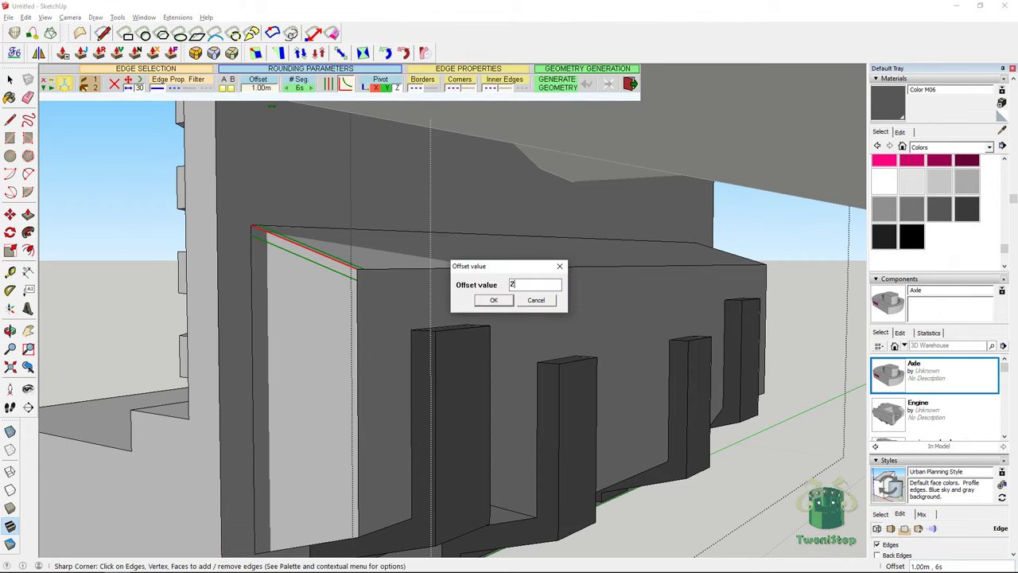
{"action": "key", "text": "Return"}
{"action": "left_click", "coordinate": [772, 255]}
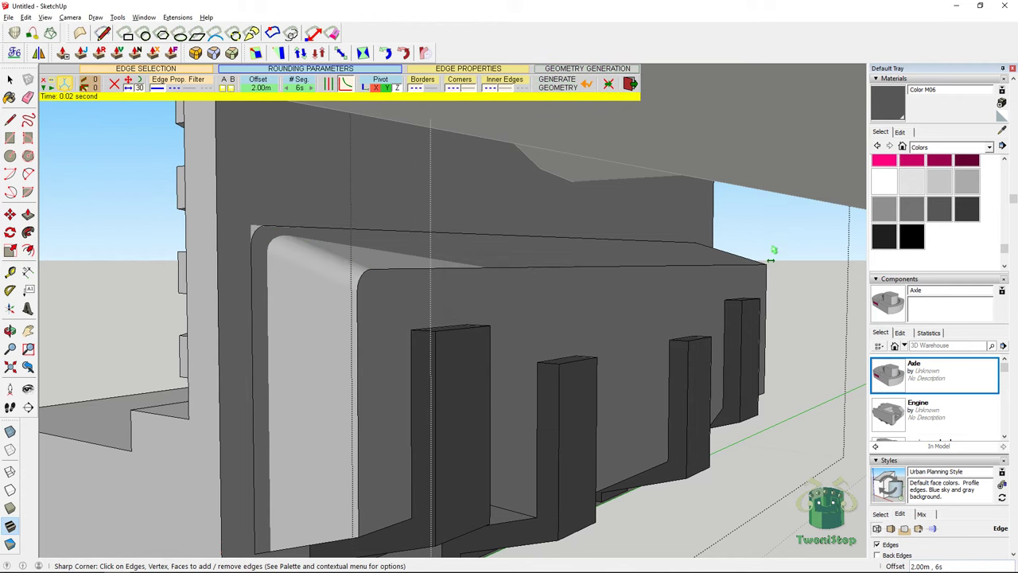
Undo the 2 m rounding and set the rounding offset for the same edge to 5 m
{"action": "middle_click_drag", "start_coordinate": [772, 252], "coordinate": [421, 275]}
{"action": "scroll", "coordinate": [353, 262], "scroll_direction": "up", "scroll_amount": 2}
{"action": "left_click", "coordinate": [297, 252]}
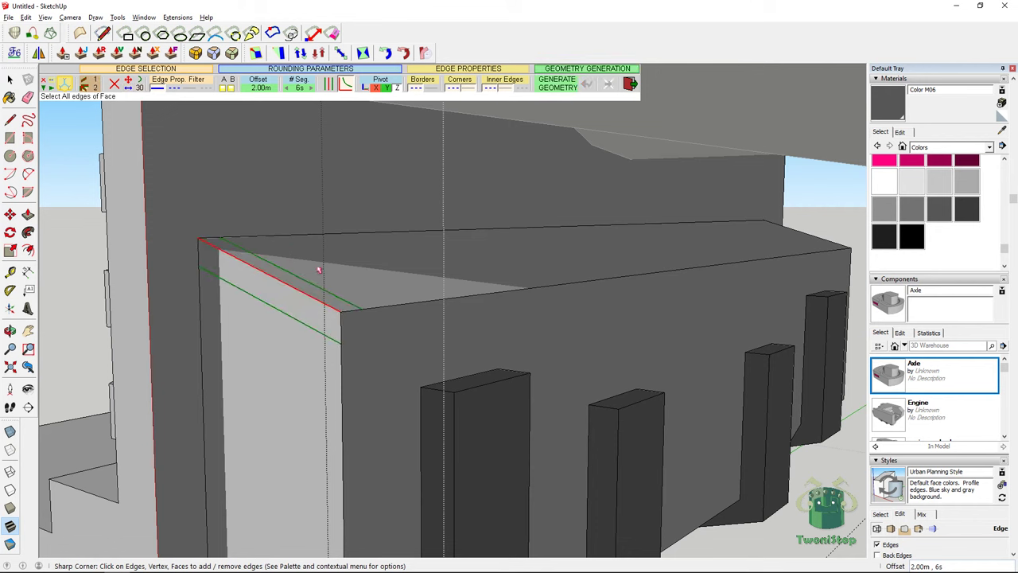
{"action": "left_click", "coordinate": [266, 90]}
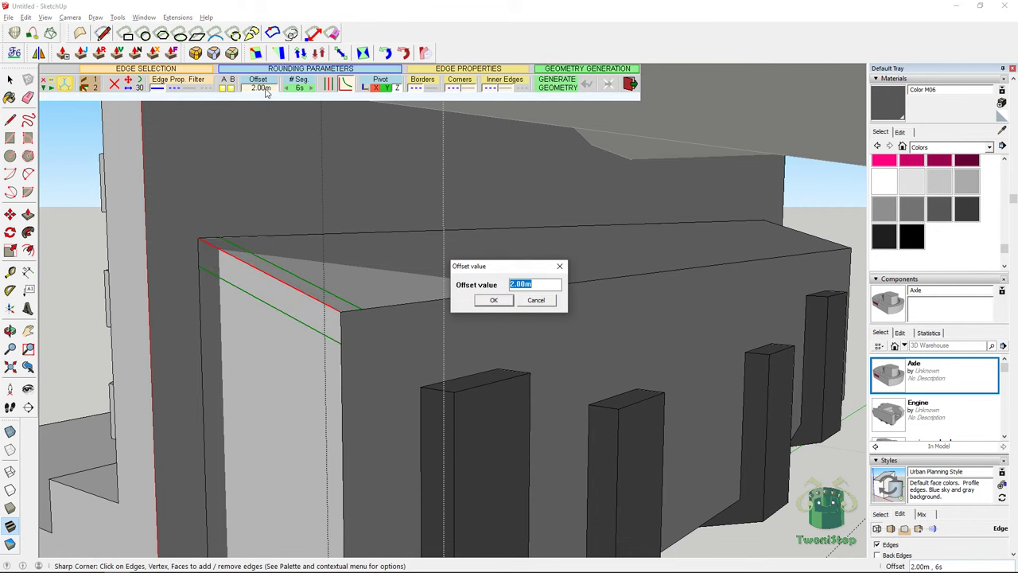
{"action": "key", "text": "Return"}
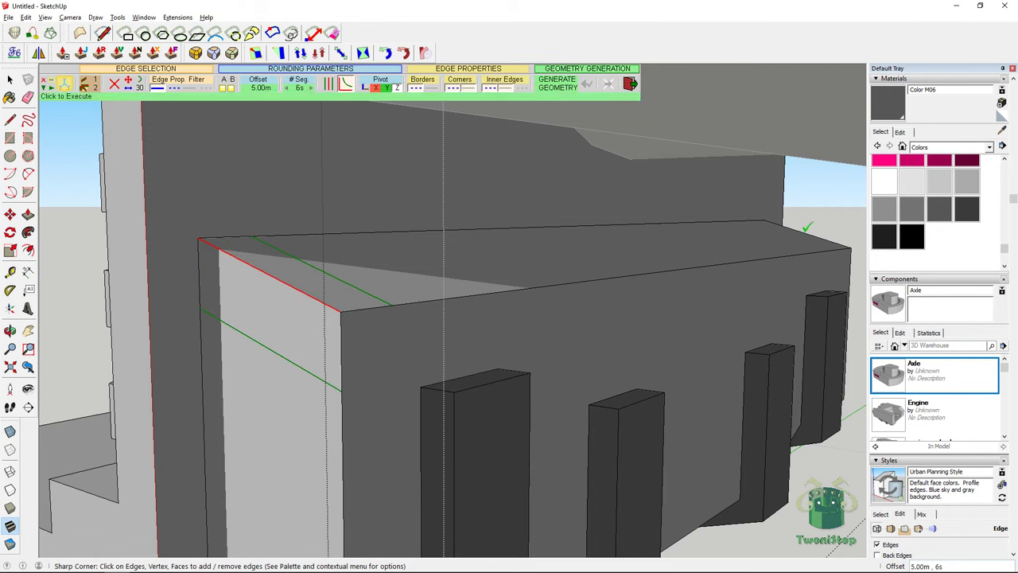
{"action": "key", "text": "Return"}
Select the upper edges at both ends of the inner block and round them together with the 5 m offset
{"action": "scroll", "coordinate": [269, 280], "scroll_direction": "down", "scroll_amount": 2}
{"action": "middle_click_drag", "start_coordinate": [268, 279], "coordinate": [318, 274]}
{"action": "scroll", "coordinate": [138, 255], "scroll_direction": "down", "scroll_amount": 5}
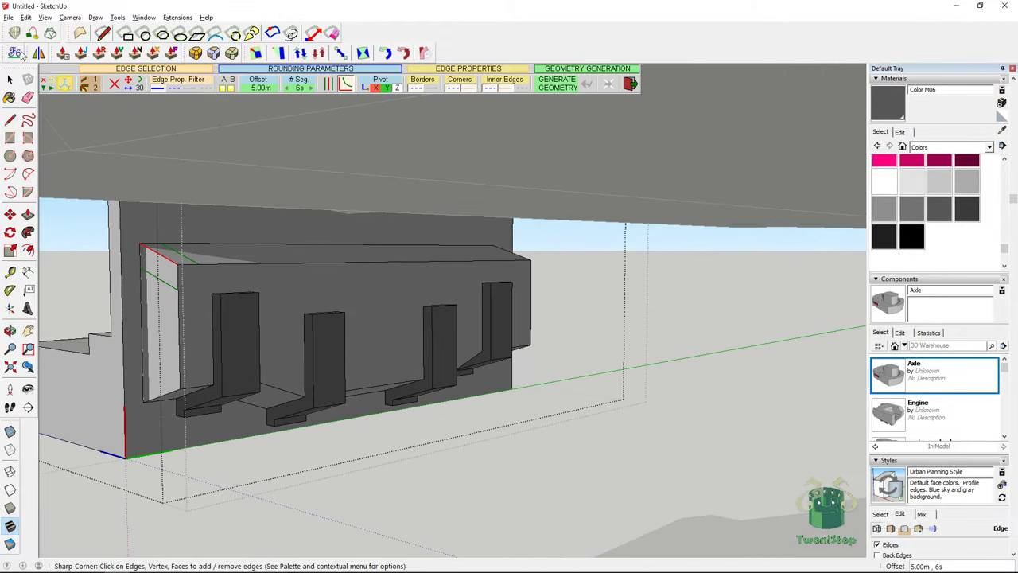
{"action": "left_click", "coordinate": [9, 80]}
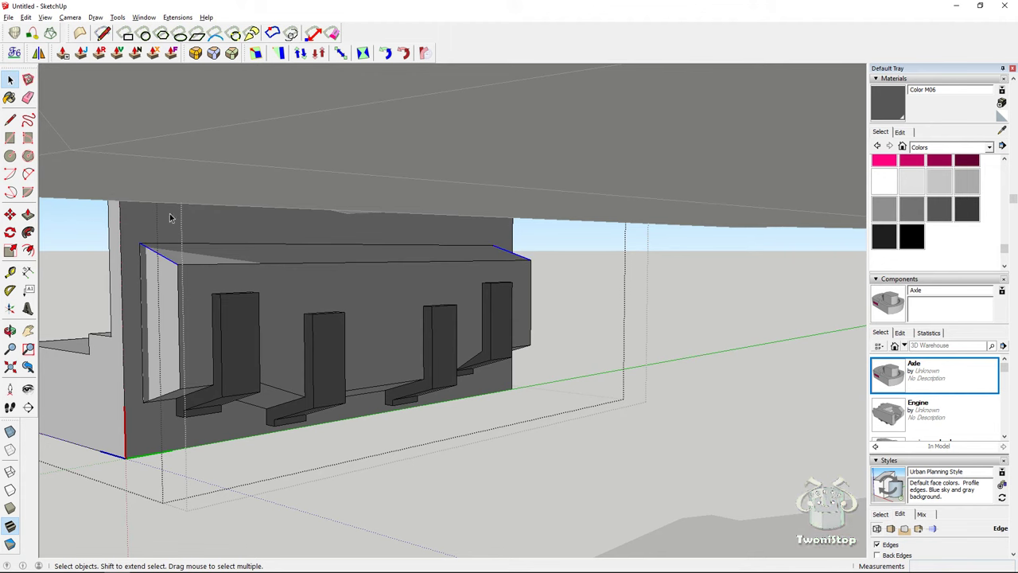
{"action": "left_click", "coordinate": [219, 53]}
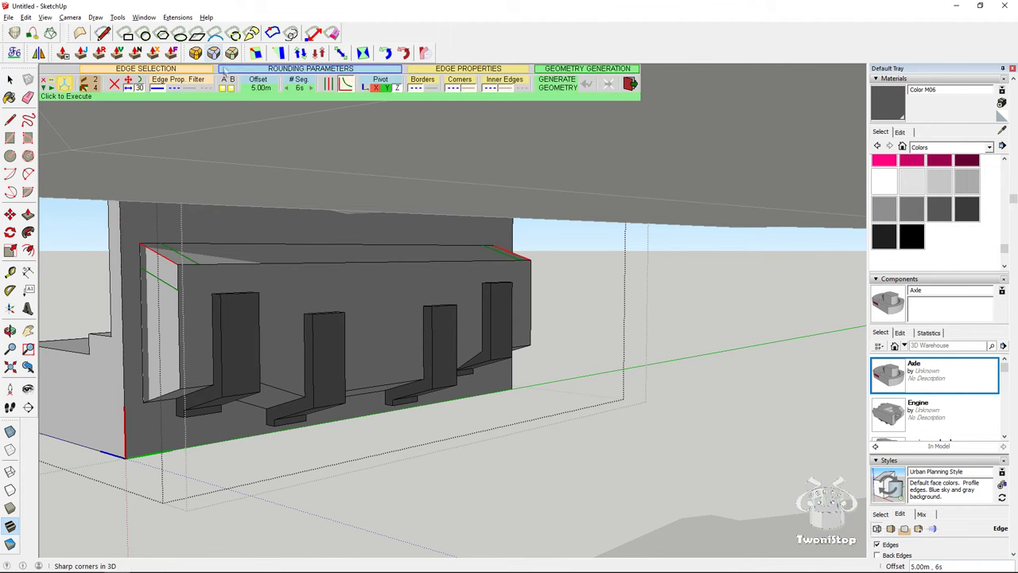
{"action": "left_click", "coordinate": [604, 247]}
{"action": "scroll", "coordinate": [174, 208], "scroll_direction": "up", "scroll_amount": 2}
{"action": "key", "text": "space"}
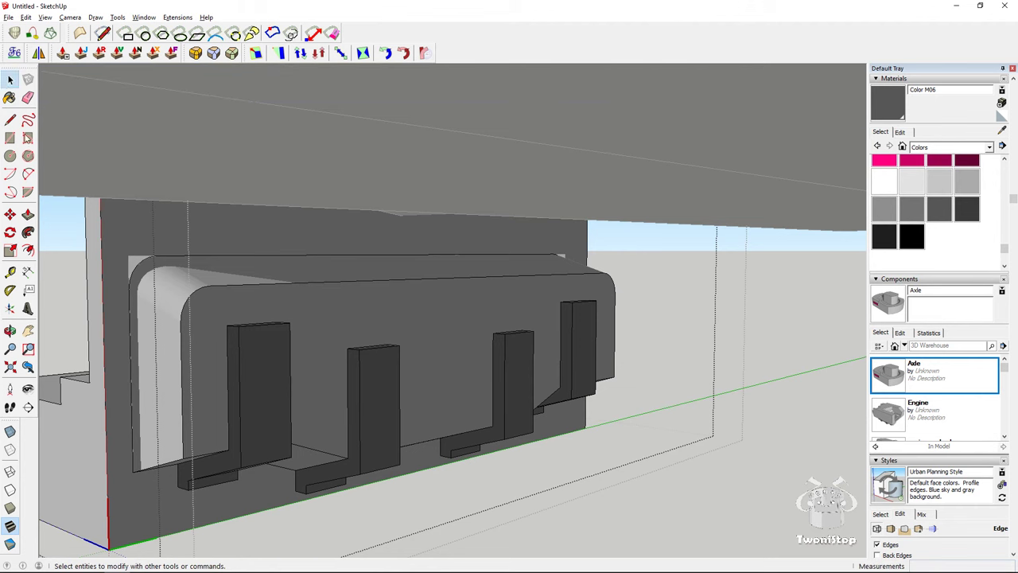
Display hidden geometry and erase the leftover hidden edge on the wall beside the block's near rounded corner
{"action": "key", "text": "e"}
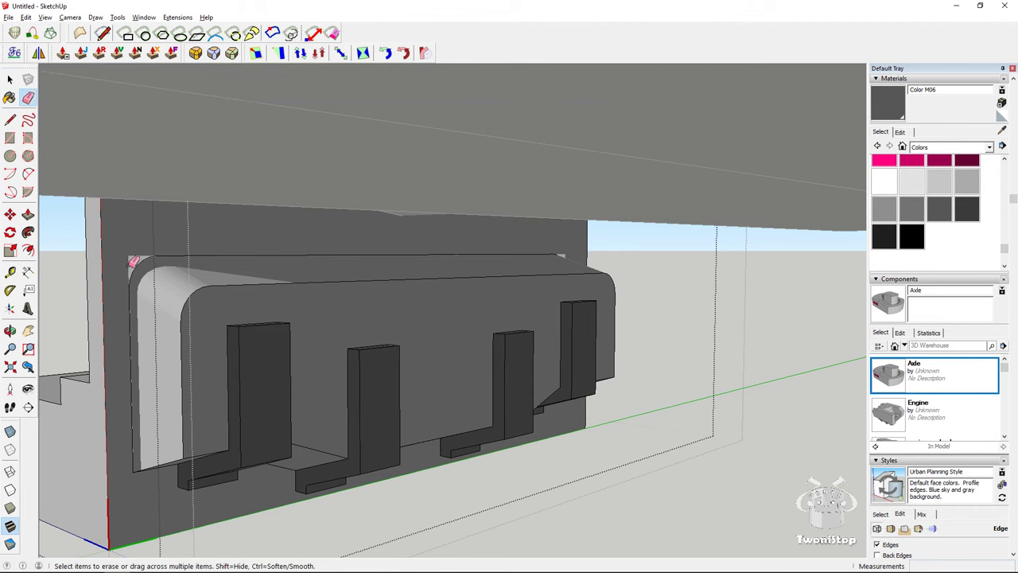
{"action": "key", "text": "space"}
{"action": "left_click", "coordinate": [143, 247]}
{"action": "key", "text": "e"}
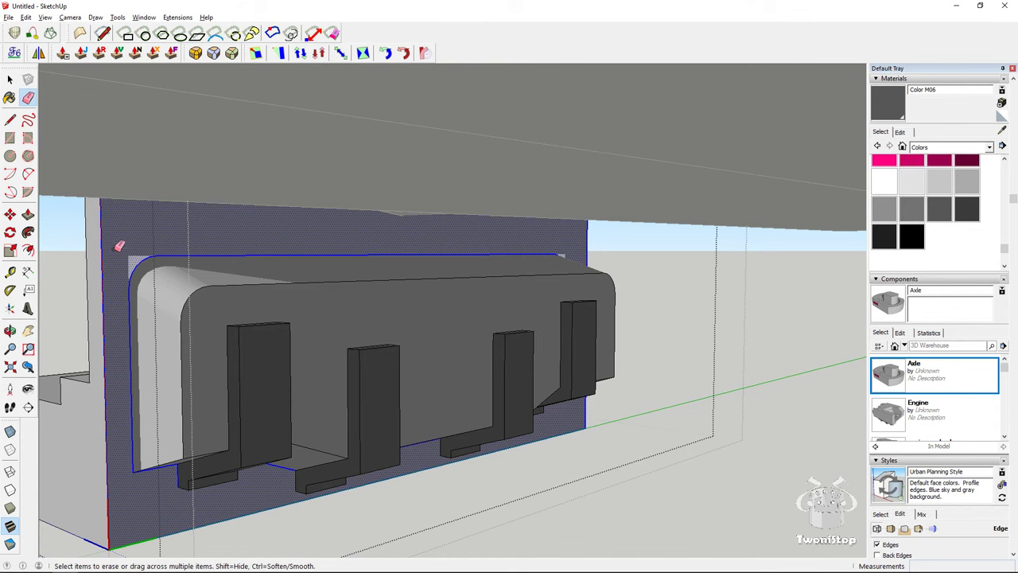
{"action": "left_click", "coordinate": [9, 79]}
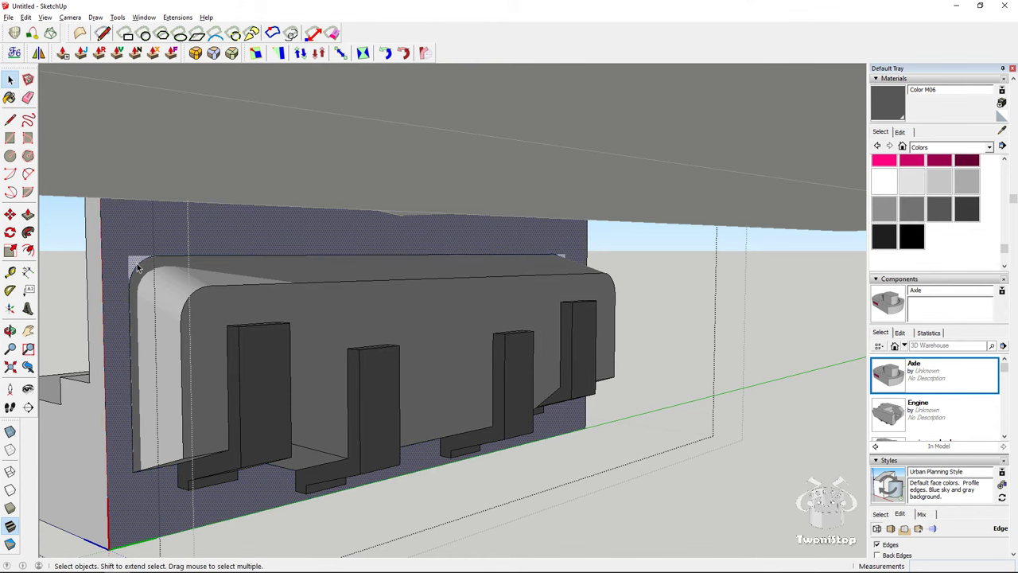
{"action": "scroll", "coordinate": [159, 278], "scroll_direction": "up", "scroll_amount": 5}
{"action": "middle_click_drag", "start_coordinate": [159, 280], "coordinate": [1011, 304]}
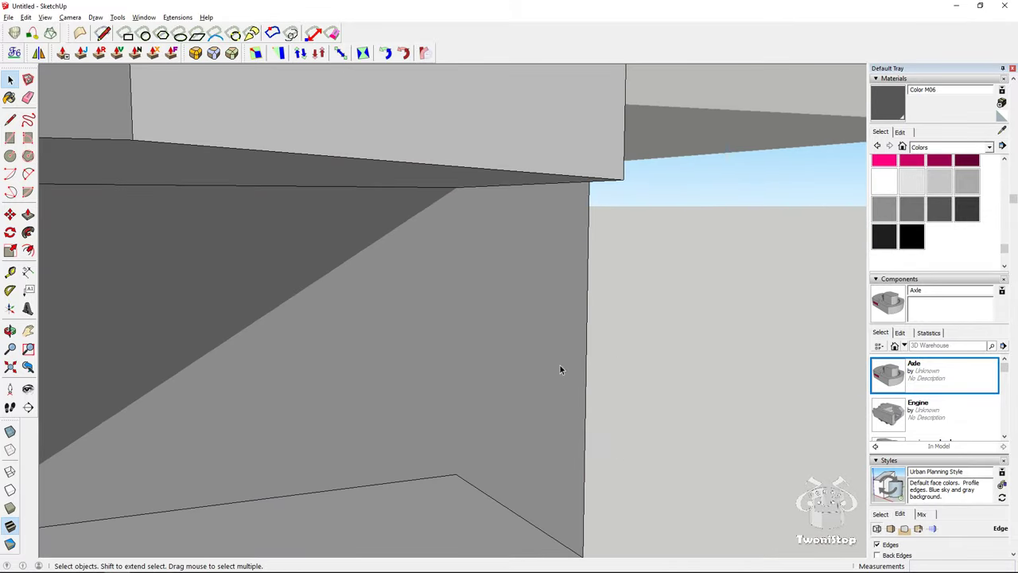
{"action": "middle_click_drag", "start_coordinate": [560, 365], "coordinate": [730, 371]}
{"action": "mouse_move", "coordinate": [602, 381]}
{"action": "middle_mouse_down"}
{"action": "mouse_move", "coordinate": [768, 391]}
{"action": "mouse_move", "coordinate": [616, 377]}
{"action": "middle_mouse_up"}
{"action": "key", "text": "e"}
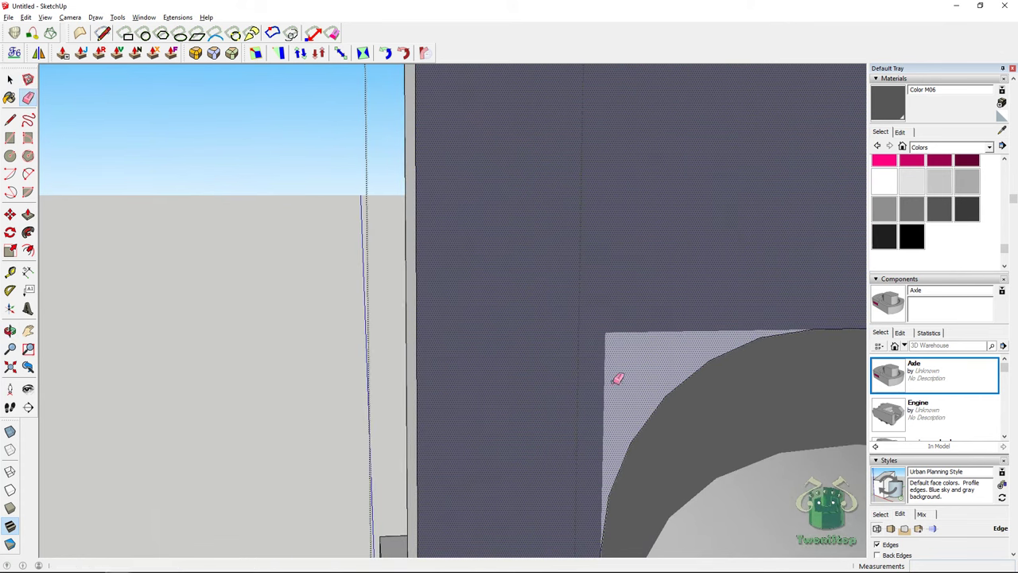
{"action": "left_click", "coordinate": [45, 17]}
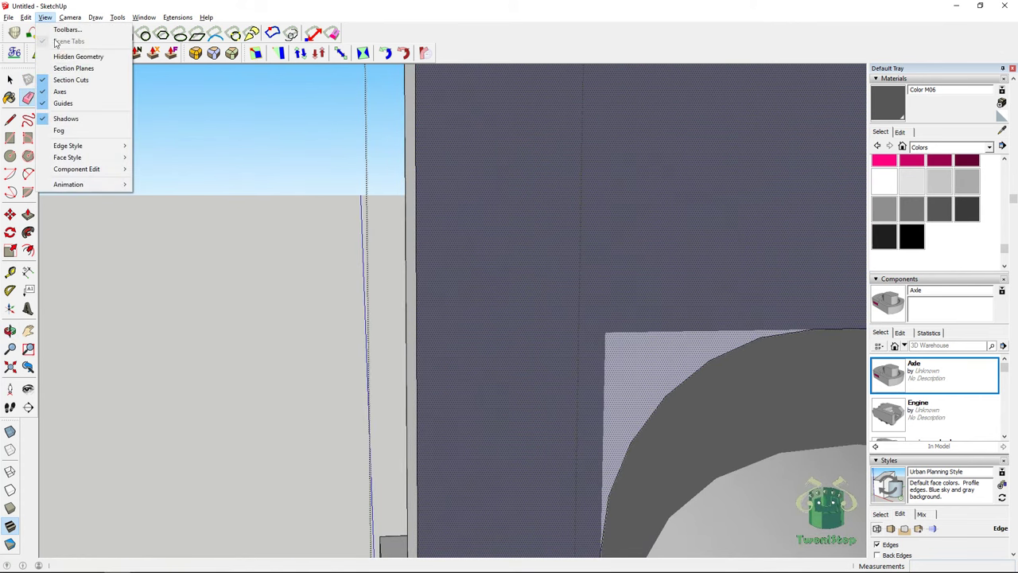
{"action": "left_click", "coordinate": [80, 57]}
{"action": "mouse_move", "coordinate": [549, 373]}
{"action": "middle_mouse_down"}
{"action": "mouse_move", "coordinate": [575, 379]}
{"action": "mouse_move", "coordinate": [625, 334]}
{"action": "middle_mouse_up"}
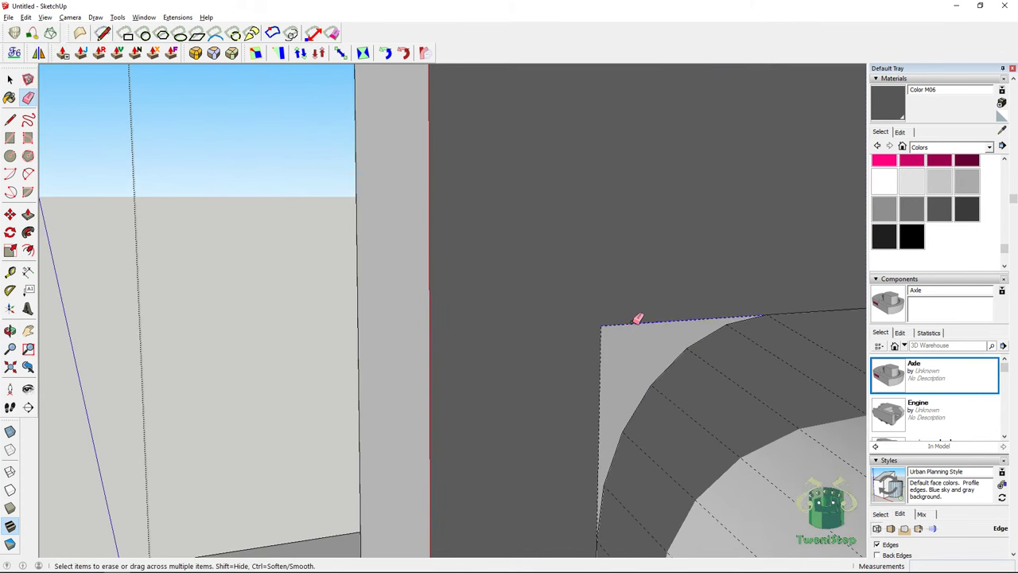
{"action": "left_click", "coordinate": [632, 322]}
{"action": "scroll", "coordinate": [608, 389], "scroll_direction": "down", "scroll_amount": 2}
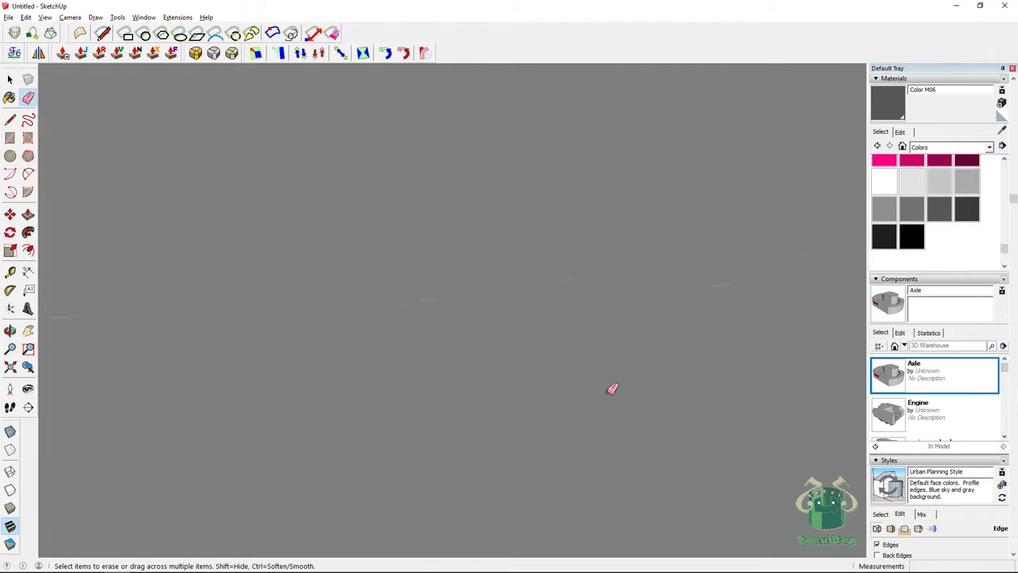
Erase the leftover hidden edge beside the block's opposite rounded corner, and turn off the hidden geometry display
{"action": "middle_click_drag", "start_coordinate": [538, 383], "coordinate": [760, 317]}
{"action": "scroll", "coordinate": [552, 389], "scroll_direction": "down", "scroll_amount": 5}
{"action": "mouse_move", "coordinate": [528, 440]}
{"action": "middle_mouse_down"}
{"action": "mouse_move", "coordinate": [259, 414]}
{"action": "mouse_move", "coordinate": [36, 443]}
{"action": "middle_mouse_up"}
{"action": "scroll", "coordinate": [416, 421], "scroll_direction": "up", "scroll_amount": 5}
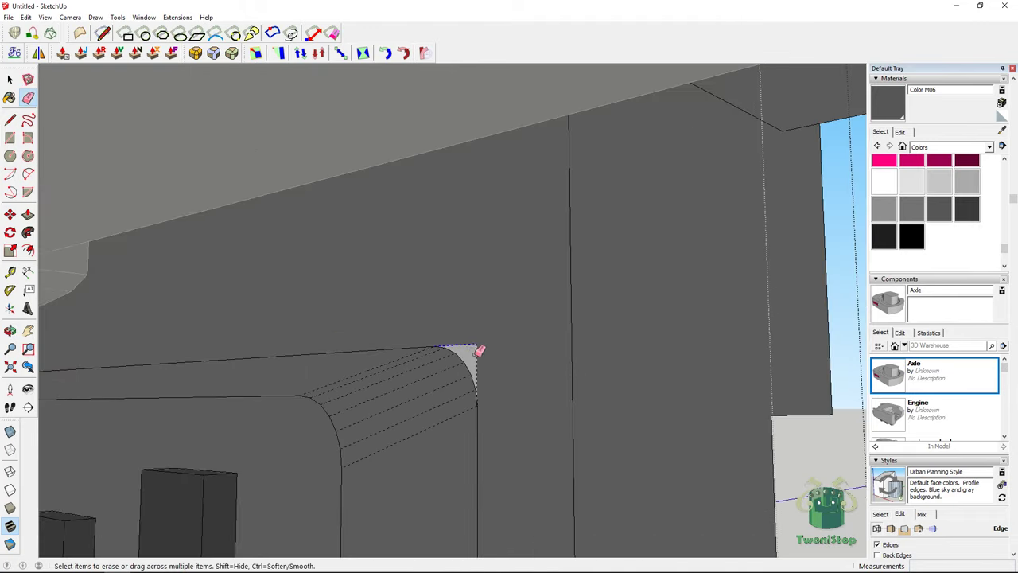
{"action": "mouse_move", "coordinate": [487, 358]}
{"action": "middle_mouse_down"}
{"action": "mouse_move", "coordinate": [440, 387]}
{"action": "mouse_move", "coordinate": [575, 379]}
{"action": "mouse_move", "coordinate": [495, 434]}
{"action": "mouse_move", "coordinate": [501, 403]}
{"action": "mouse_move", "coordinate": [413, 318]}
{"action": "middle_mouse_up"}
{"action": "left_click", "coordinate": [44, 17]}
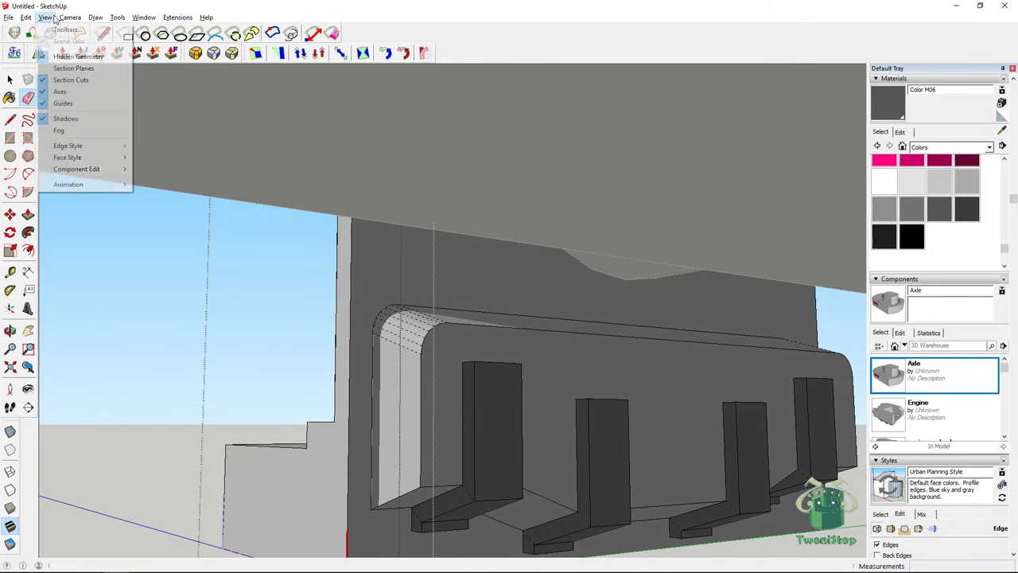
{"action": "left_click", "coordinate": [68, 54]}
{"action": "left_click", "coordinate": [12, 81]}
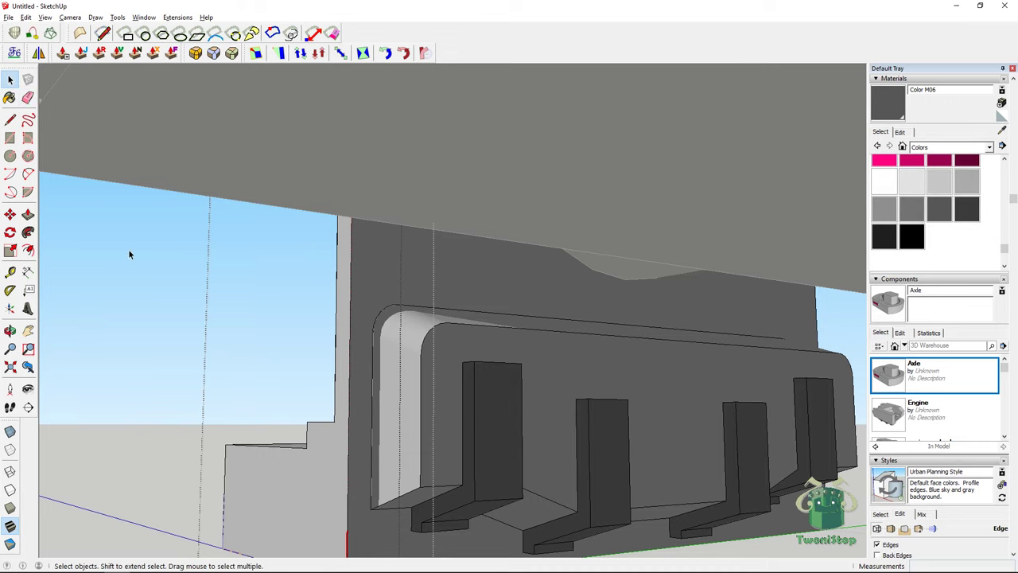
Leave the engine, view it from outside, and open it again for editing
{"action": "middle_click_drag", "start_coordinate": [130, 254], "coordinate": [462, 340]}
{"action": "scroll", "coordinate": [320, 279], "scroll_direction": "up", "scroll_amount": 3}
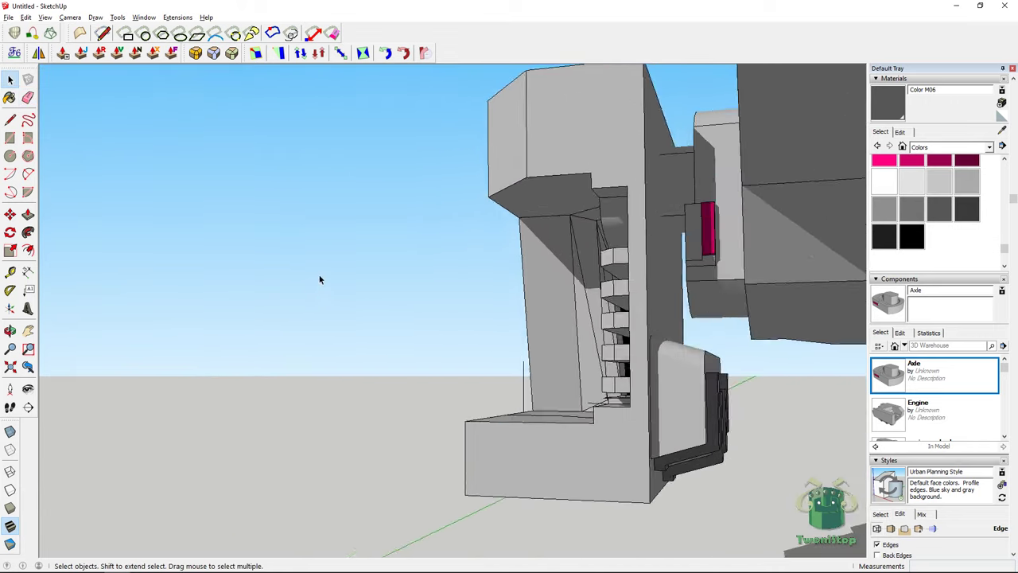
{"action": "middle_click_drag", "start_coordinate": [320, 279], "coordinate": [659, 345]}
{"action": "double_click", "coordinate": [639, 348]}
{"action": "double_click", "coordinate": [637, 348]}
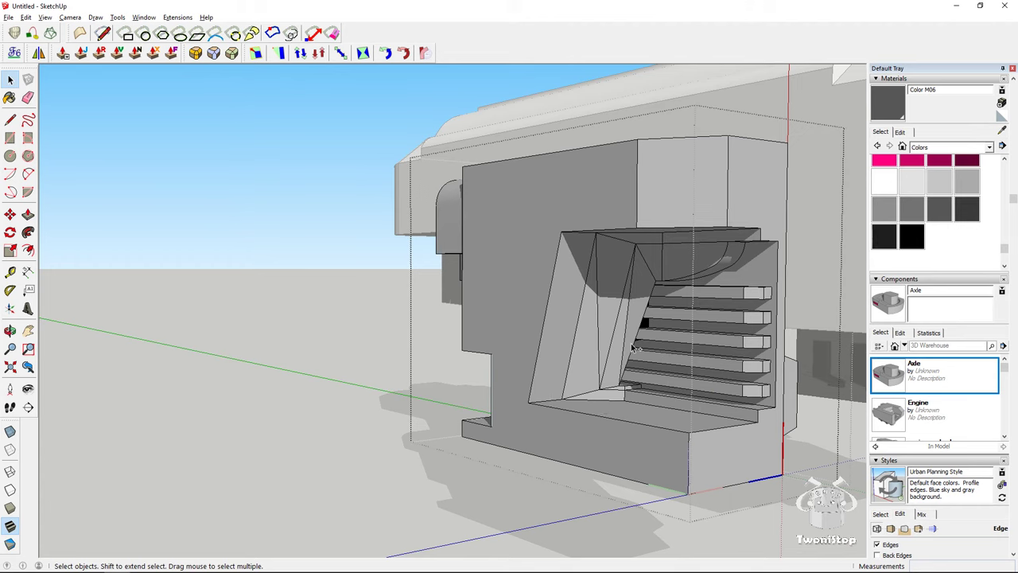
Roll the inner block back to its unrounded, three-strap state and select the faces of the middle strap
{"action": "middle_click_drag", "start_coordinate": [632, 348], "coordinate": [602, 345]}
{"action": "scroll", "coordinate": [659, 422], "scroll_direction": "up", "scroll_amount": 3}
{"action": "middle_click_drag", "start_coordinate": [659, 422], "coordinate": [489, 359]}
{"action": "scroll", "coordinate": [429, 348], "scroll_direction": "up", "scroll_amount": 2}
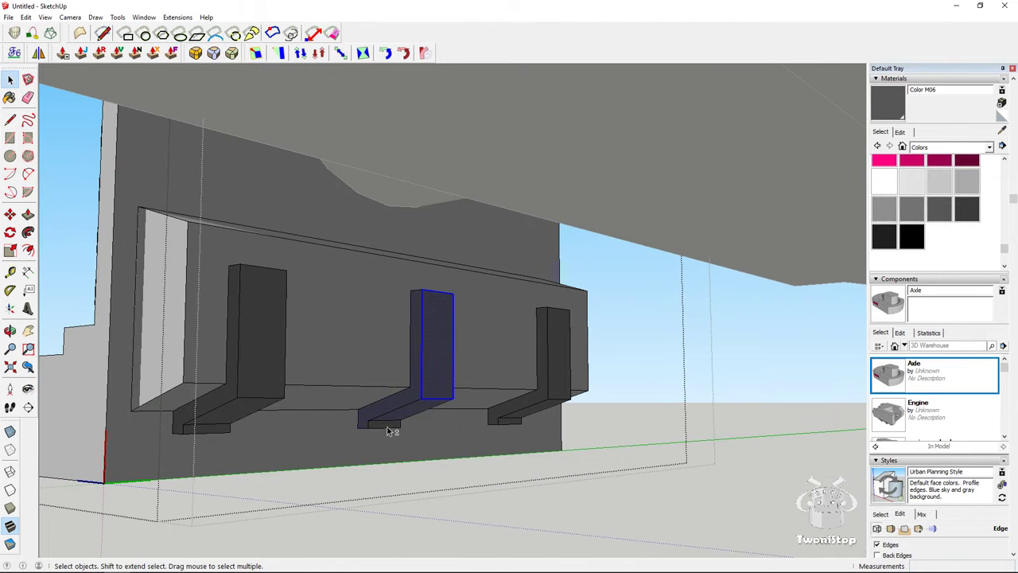
{"action": "middle_click_drag", "start_coordinate": [389, 428], "coordinate": [648, 490]}
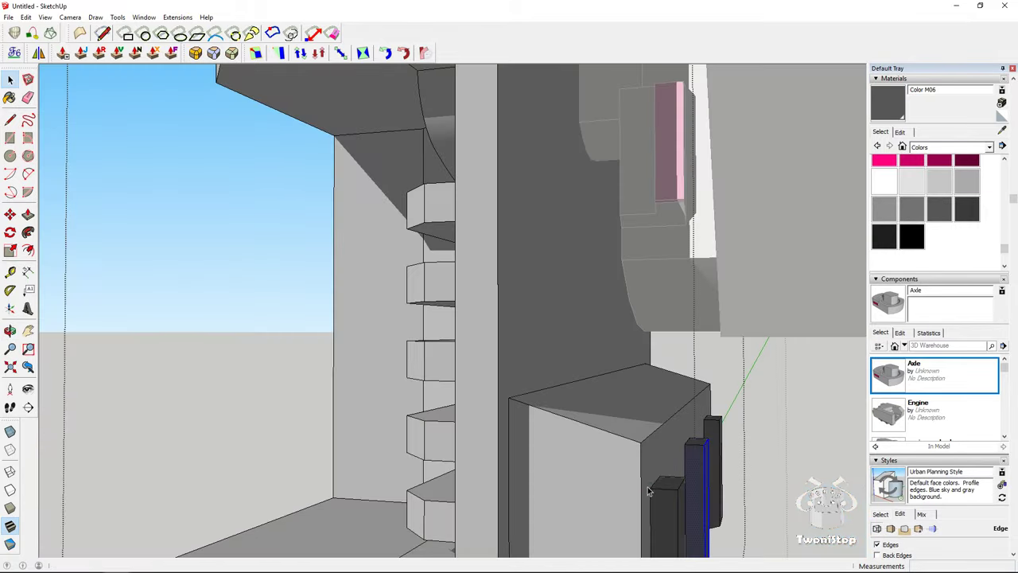
{"action": "middle_click_drag", "start_coordinate": [696, 445], "coordinate": [584, 387]}
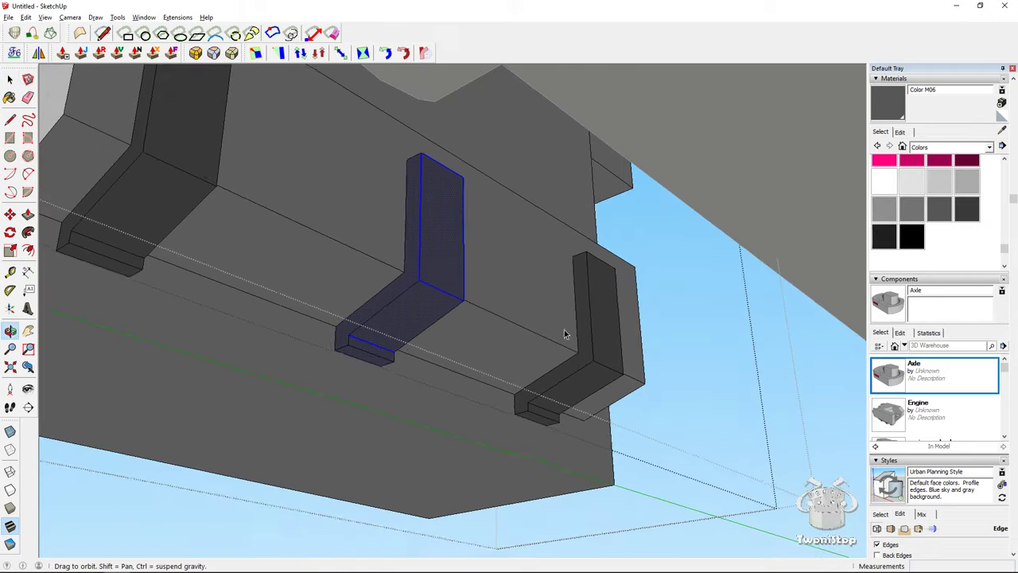
Move the middle strap along the block toward one outer strap, and copy it about 43 m toward the other
{"action": "left_click", "coordinate": [9, 216]}
{"action": "left_click", "coordinate": [382, 307]}
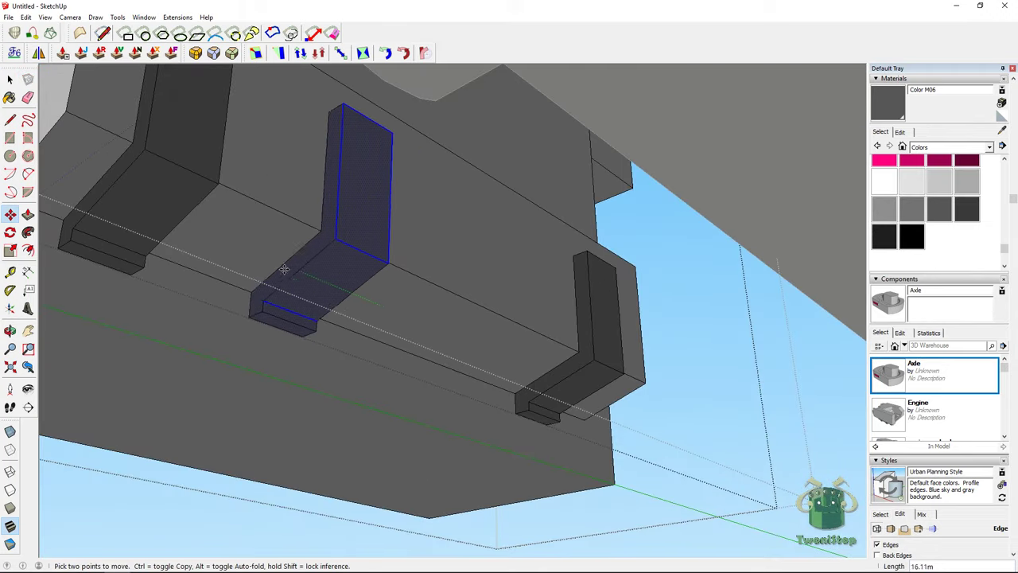
{"action": "left_click", "coordinate": [259, 258]}
{"action": "left_click", "coordinate": [264, 255]}
{"action": "key", "text": "ctrl"}
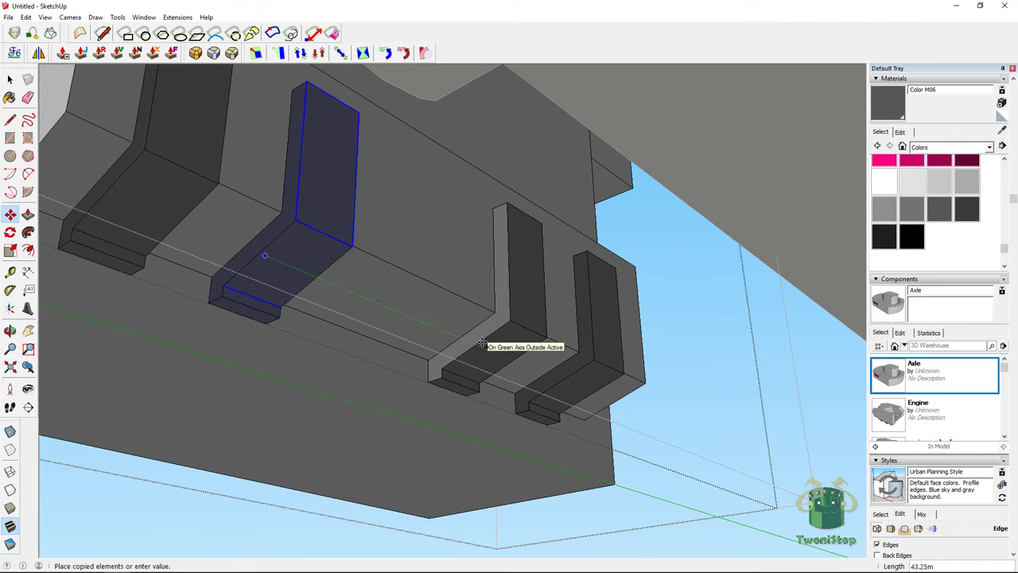
{"action": "left_click", "coordinate": [487, 344]}
{"action": "middle_click_drag", "start_coordinate": [487, 343], "coordinate": [393, 276]}
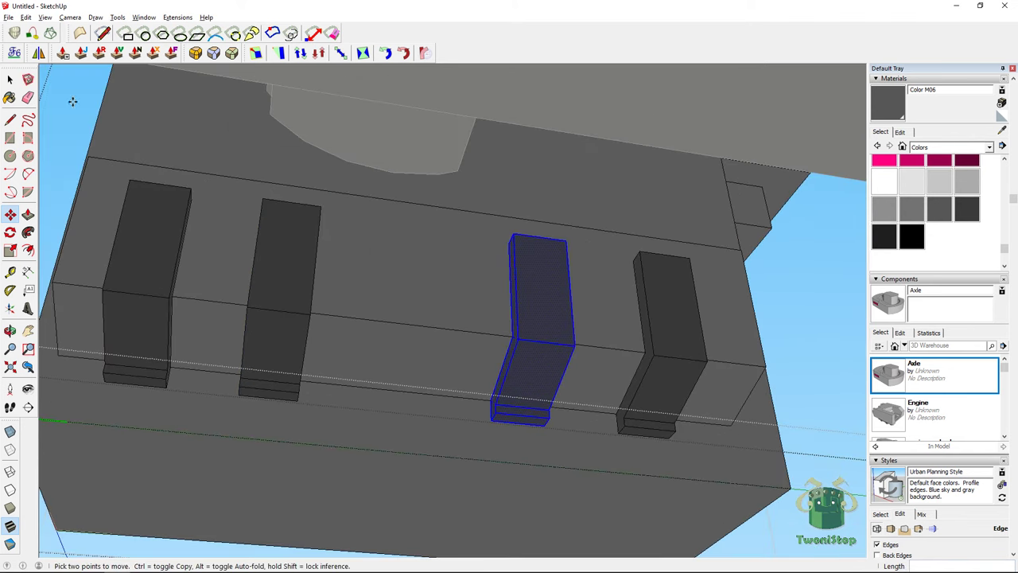
Add the other inner strap to the selection and move both inner straps about 4.8 m down the block
{"action": "left_click", "coordinate": [9, 78]}
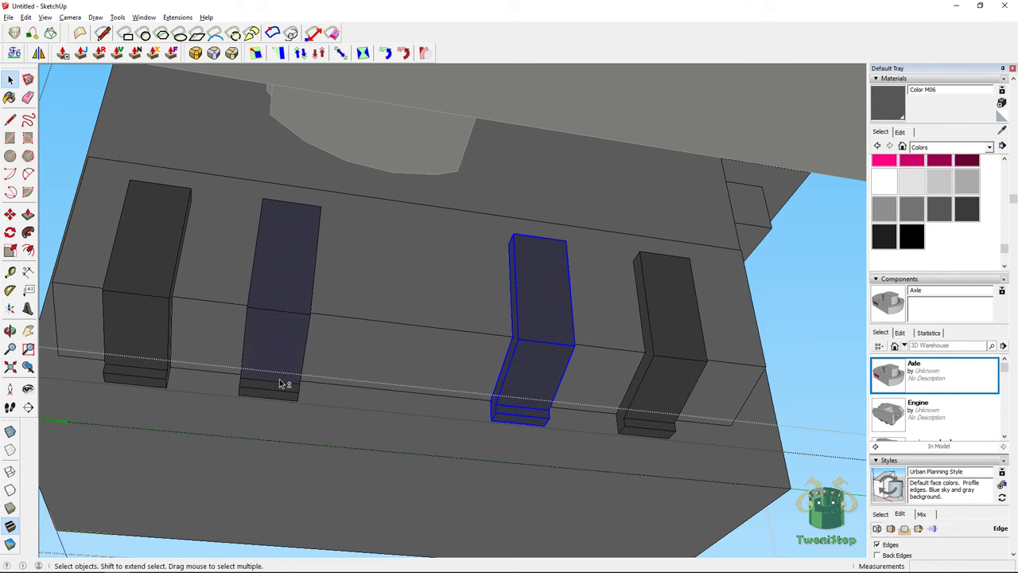
{"action": "middle_click_drag", "start_coordinate": [280, 399], "coordinate": [371, 405]}
{"action": "middle_click_drag", "start_coordinate": [530, 422], "coordinate": [551, 383]}
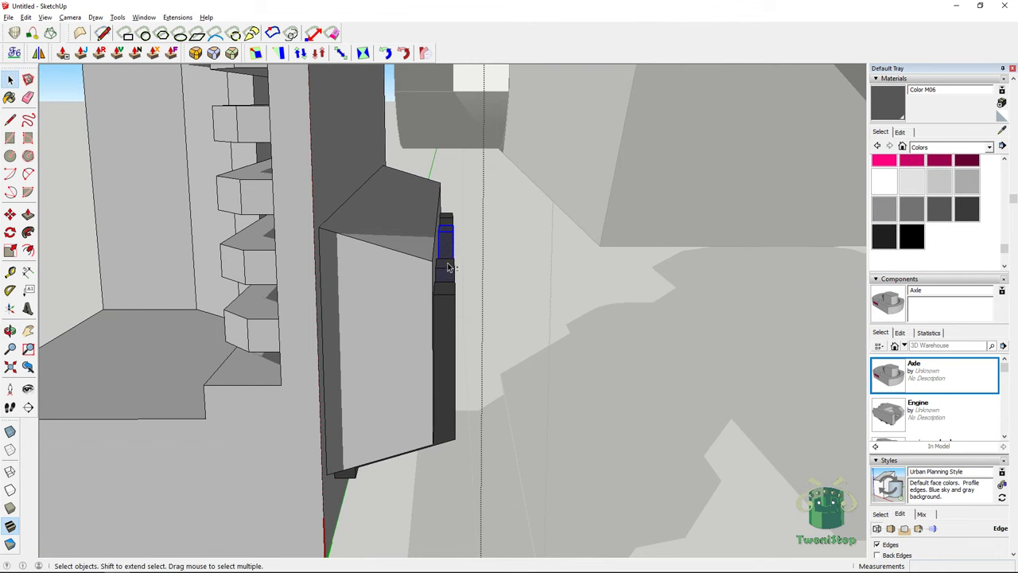
{"action": "middle_click_drag", "start_coordinate": [447, 267], "coordinate": [139, 184]}
{"action": "left_click", "coordinate": [10, 213]}
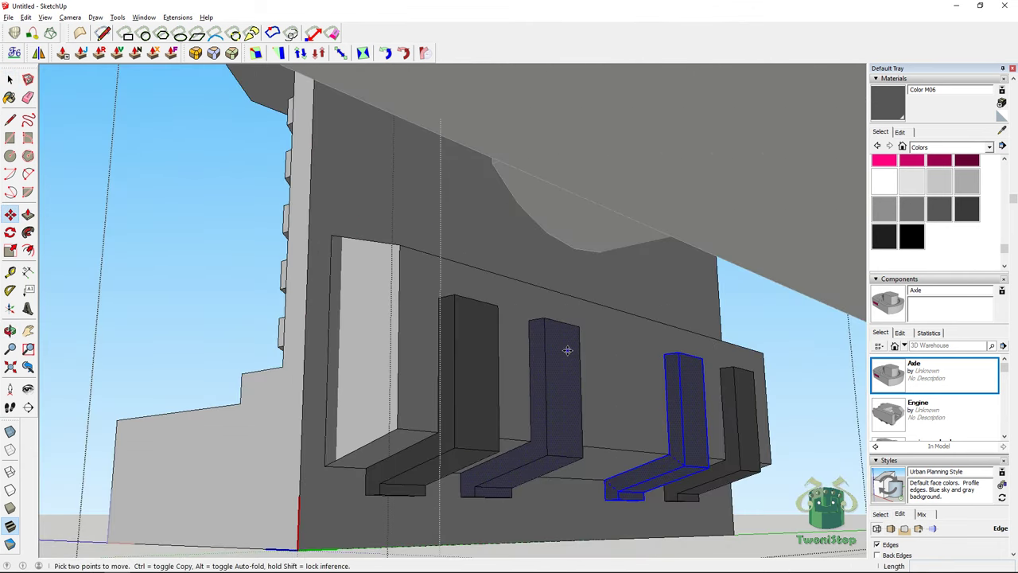
{"action": "key", "text": "ctrl"}
{"action": "left_click", "coordinate": [561, 404]}
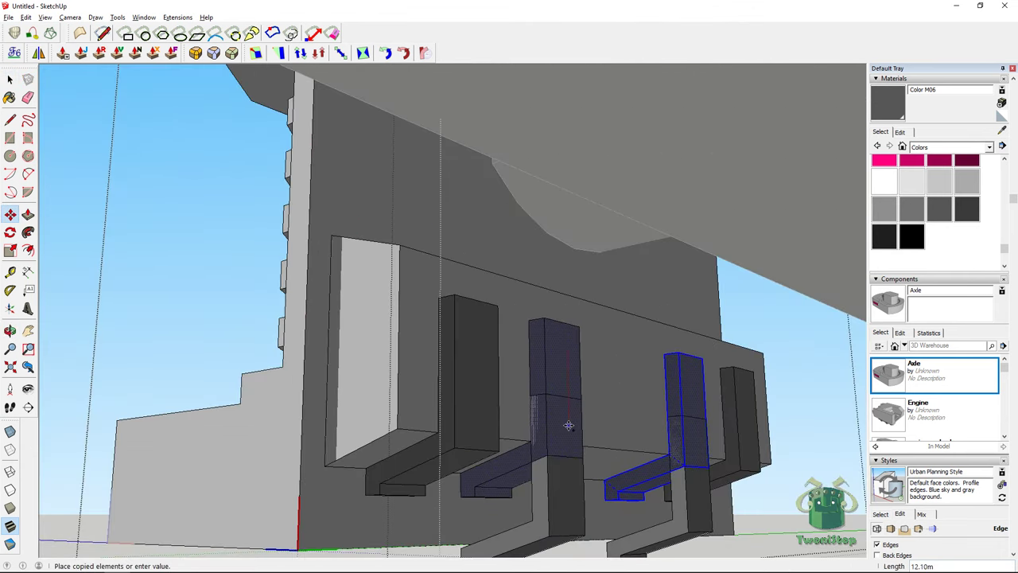
{"action": "middle_click_drag", "start_coordinate": [570, 415], "coordinate": [549, 270]}
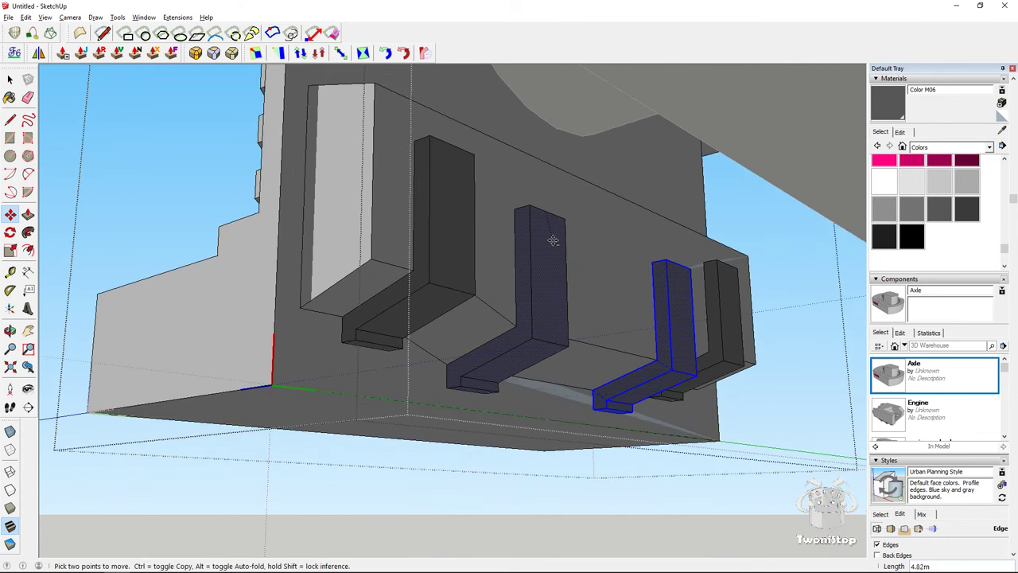
Try copying the two inner straps sideways, away from the face of the block
{"action": "middle_click_drag", "start_coordinate": [548, 243], "coordinate": [563, 359]}
{"action": "left_click", "coordinate": [571, 332]}
{"action": "key", "text": "ctrl"}
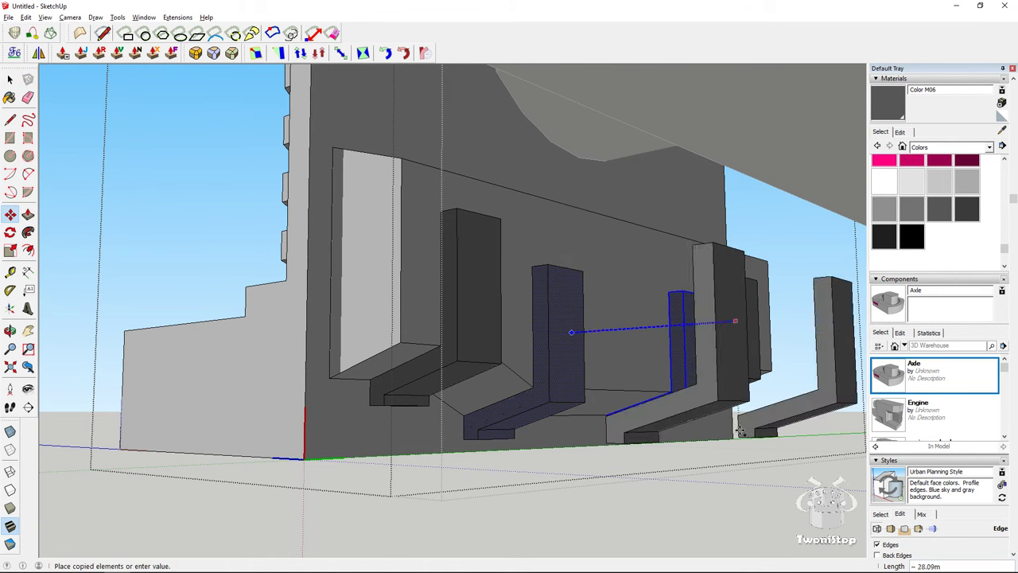
{"action": "middle_click_drag", "start_coordinate": [704, 448], "coordinate": [737, 349]}
{"action": "middle_click_drag", "start_coordinate": [523, 99], "coordinate": [627, 371]}
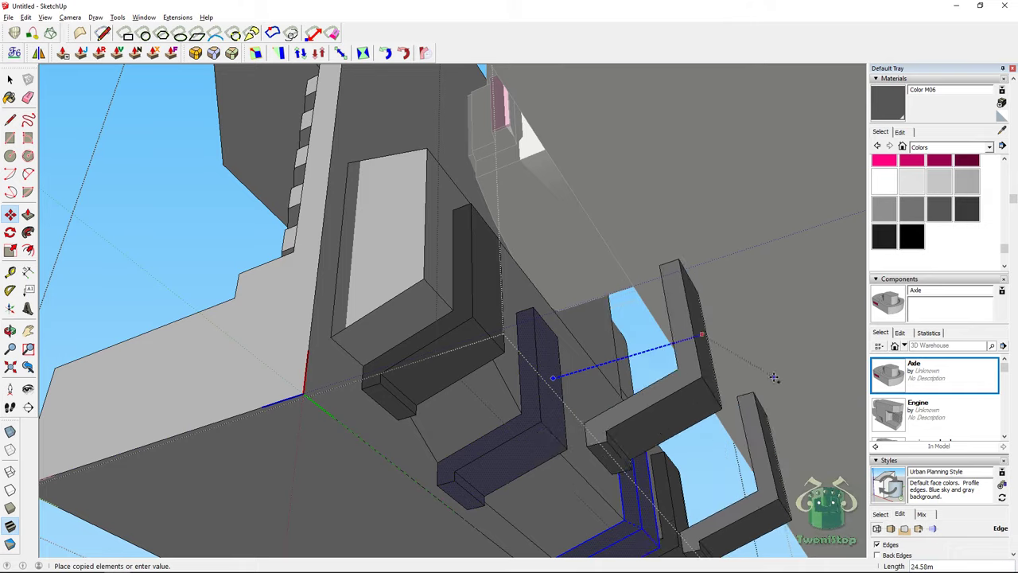
{"action": "left_click", "coordinate": [715, 389]}
{"action": "middle_click_drag", "start_coordinate": [716, 390], "coordinate": [531, 346]}
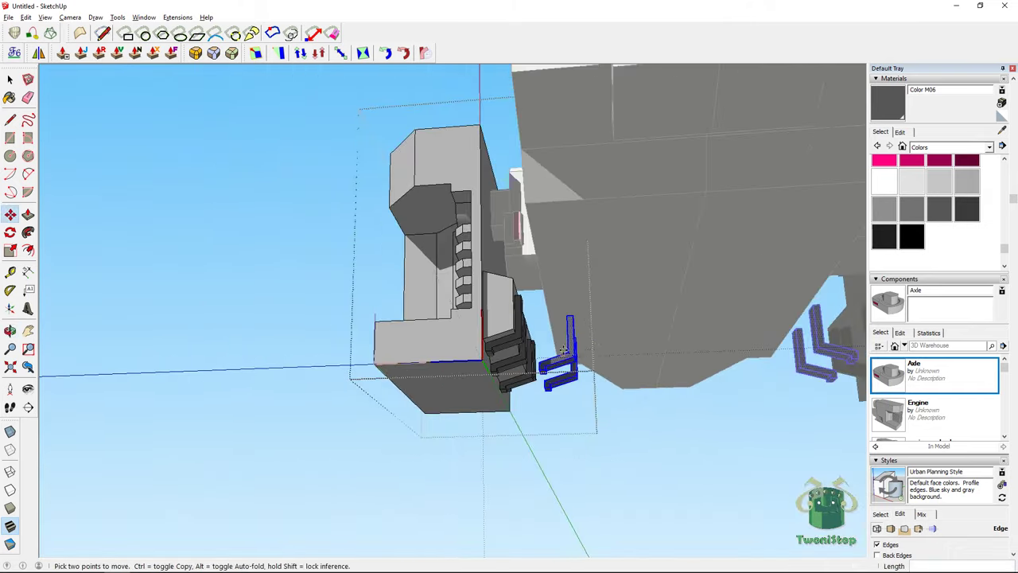
Move the two detached strap copies about 8.8 m toward the block and clear the selection
{"action": "scroll", "coordinate": [546, 373], "scroll_direction": "up", "scroll_amount": 5}
{"action": "left_click", "coordinate": [545, 374]}
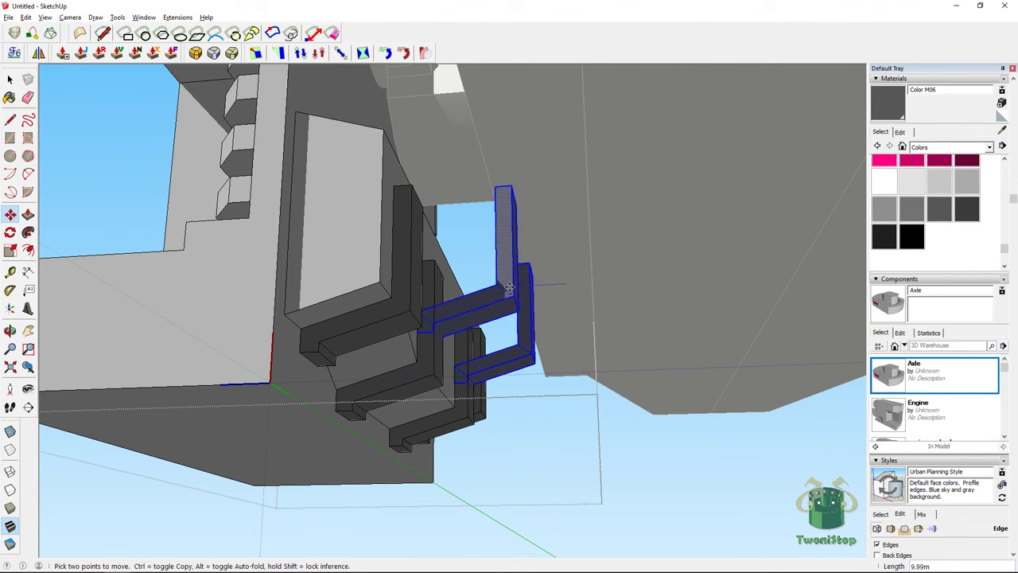
{"action": "left_click", "coordinate": [515, 287]}
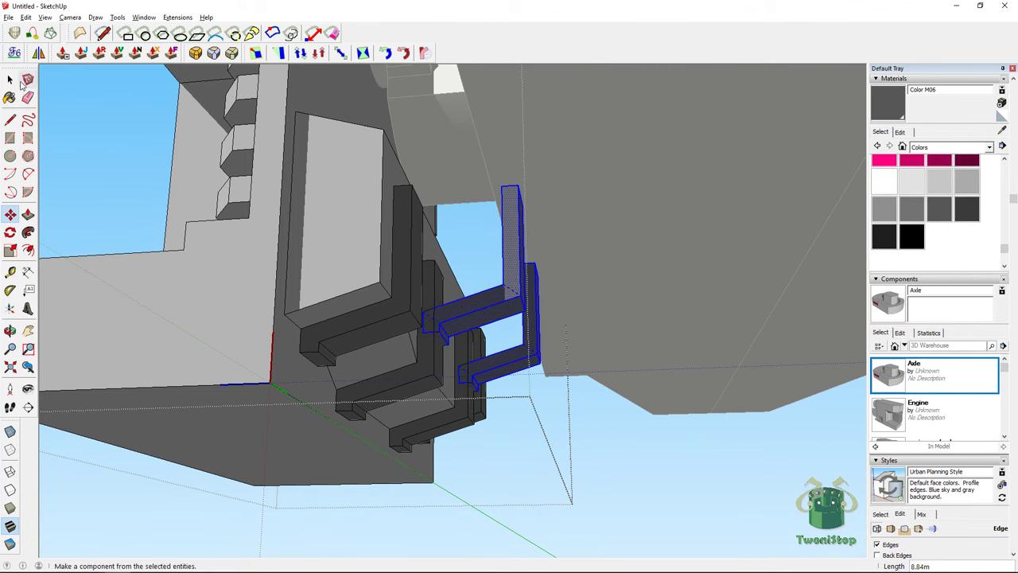
{"action": "left_click", "coordinate": [11, 79]}
{"action": "left_click", "coordinate": [569, 419]}
{"action": "scroll", "coordinate": [570, 420], "scroll_direction": "down", "scroll_amount": 2}
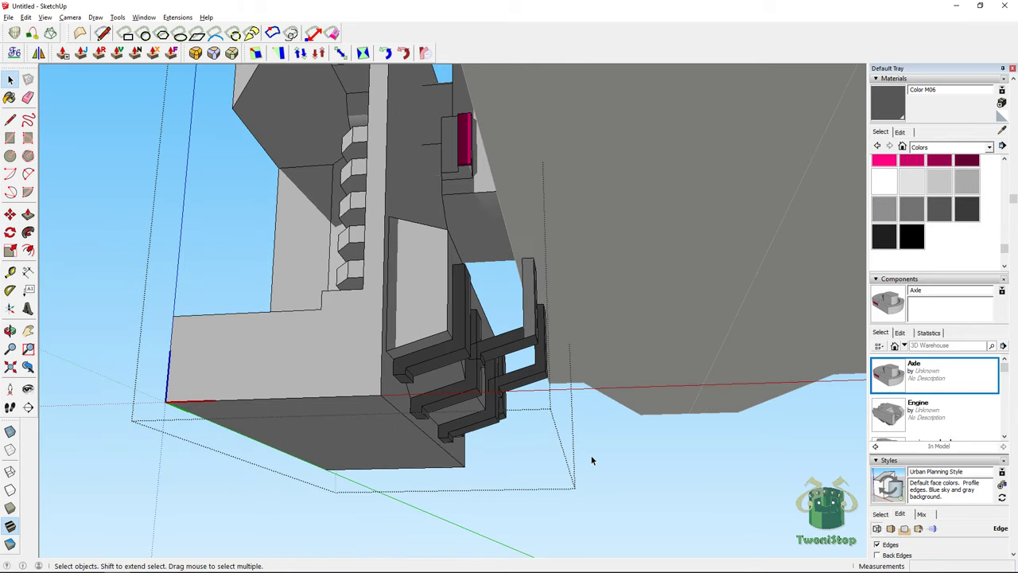
{"action": "left_click", "coordinate": [591, 459]}
Undo the detached strap copies, and redo the Move that staggers the two inner straps
{"action": "middle_click_drag", "start_coordinate": [590, 459], "coordinate": [48, 318]}
{"action": "scroll", "coordinate": [531, 459], "scroll_direction": "down", "scroll_amount": 6}
{"action": "key", "text": "ctrl+z"}
{"action": "scroll", "coordinate": [286, 460], "scroll_direction": "up", "scroll_amount": 2}
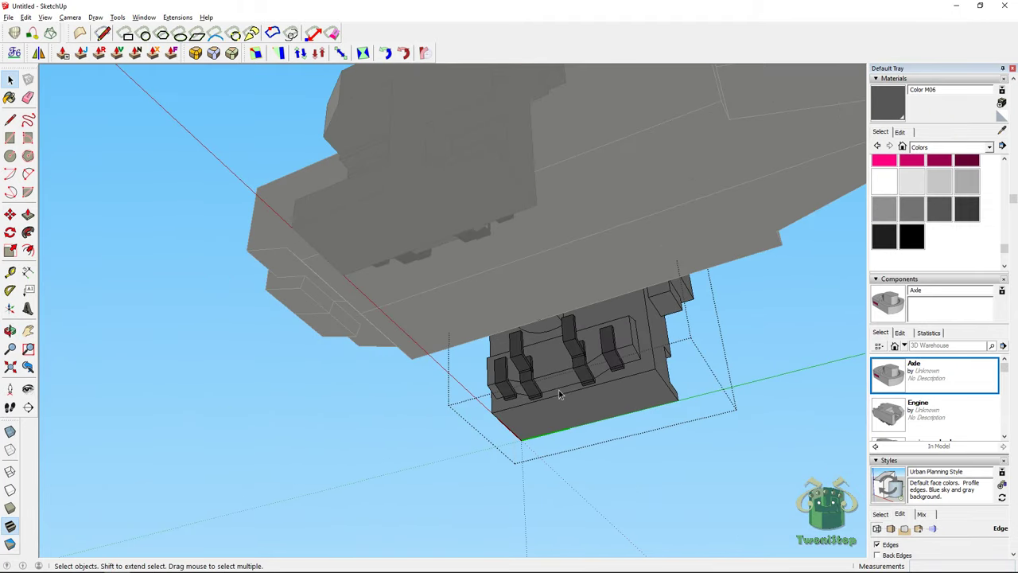
{"action": "middle_click_drag", "start_coordinate": [558, 389], "coordinate": [569, 377]}
{"action": "middle_click_drag", "start_coordinate": [493, 408], "coordinate": [496, 410]}
{"action": "scroll", "coordinate": [499, 410], "scroll_direction": "up", "scroll_amount": 2}
{"action": "scroll", "coordinate": [500, 410], "scroll_direction": "up", "scroll_amount": 2}
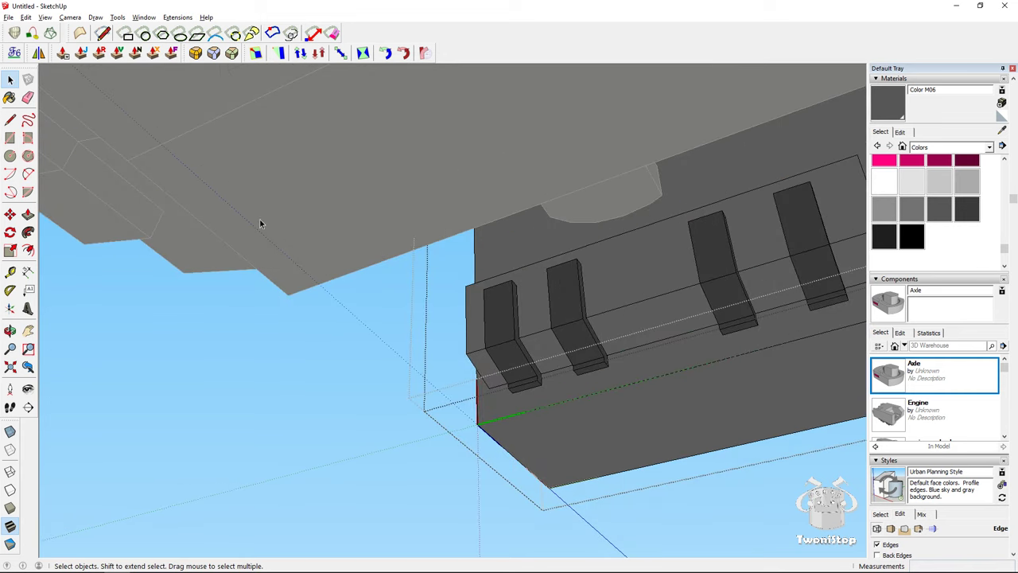
{"action": "left_click", "coordinate": [27, 17]}
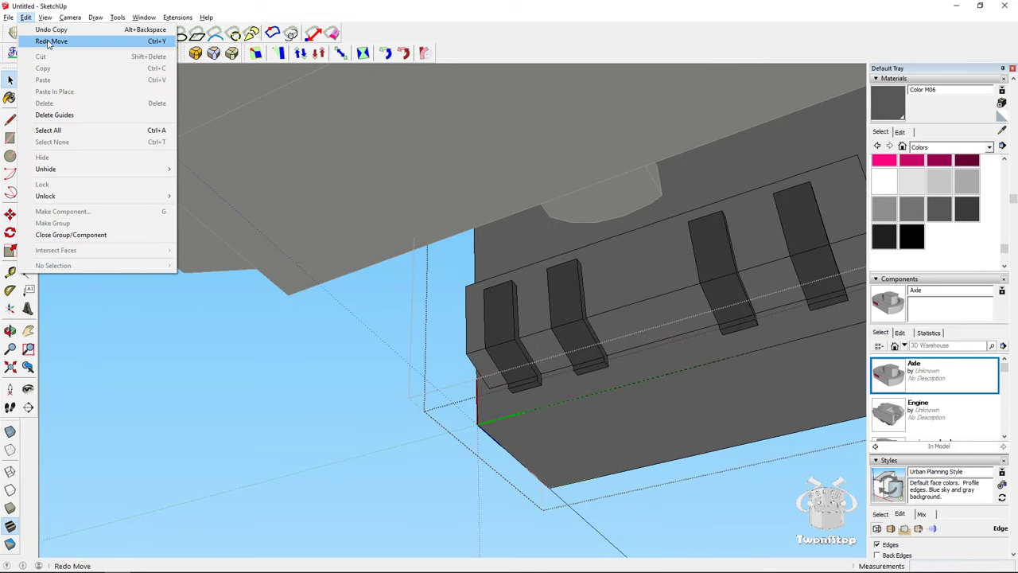
{"action": "left_click", "coordinate": [49, 41]}
Leave the engine, view it from outside, and select it
{"action": "middle_click_drag", "start_coordinate": [212, 311], "coordinate": [509, 461]}
{"action": "scroll", "coordinate": [397, 413], "scroll_direction": "down", "scroll_amount": 4}
{"action": "middle_click_drag", "start_coordinate": [688, 478], "coordinate": [693, 488]}
{"action": "left_click", "coordinate": [693, 488]}
{"action": "scroll", "coordinate": [617, 441], "scroll_direction": "down", "scroll_amount": 2}
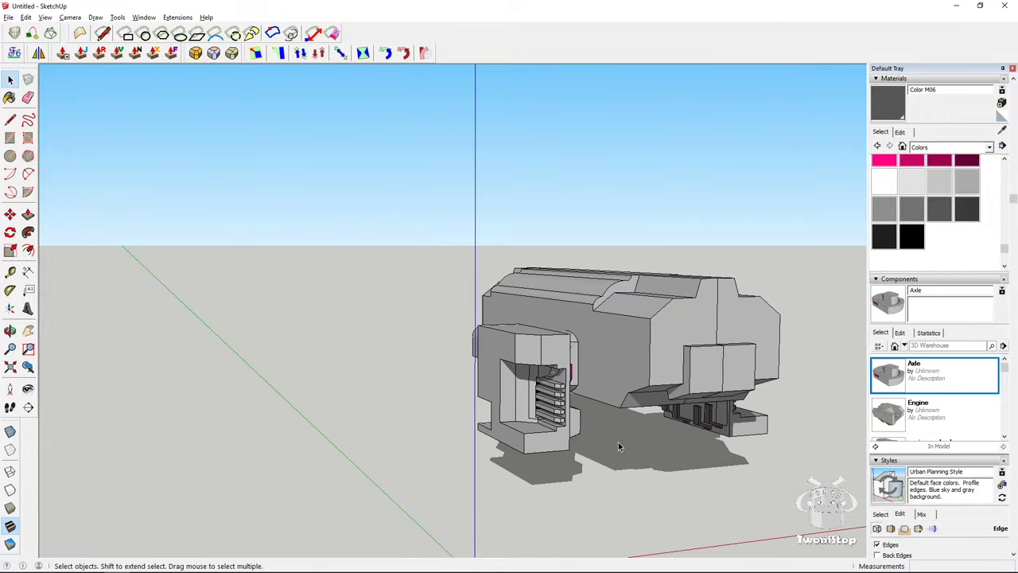
{"action": "middle_click_drag", "start_coordinate": [618, 442], "coordinate": [326, 363]}
{"action": "scroll", "coordinate": [504, 402], "scroll_direction": "up", "scroll_amount": 6}
{"action": "left_click", "coordinate": [519, 376]}
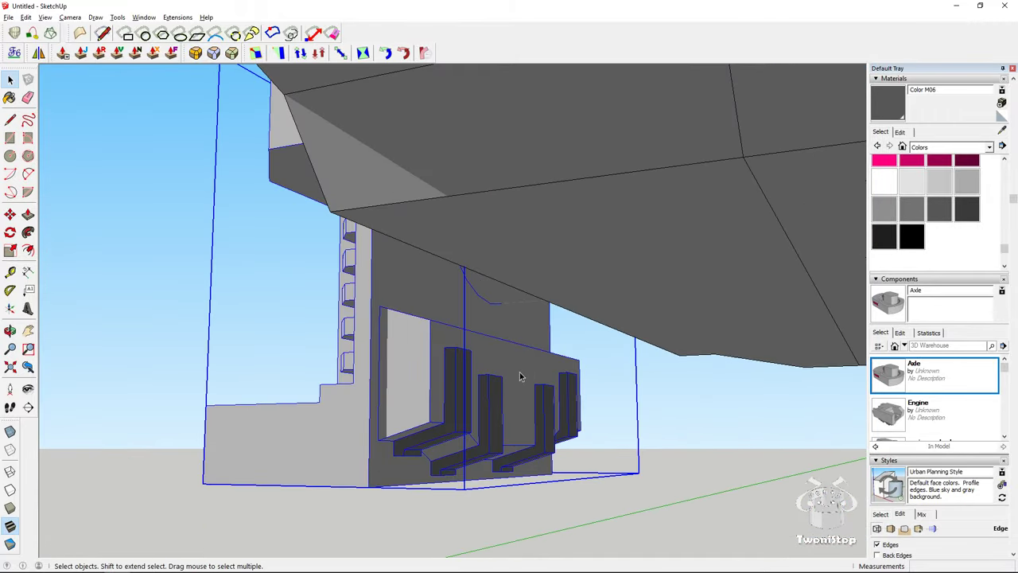
Sample the magenta Color L11 material with the Paint Bucket, and open the engine for editing
{"action": "scroll", "coordinate": [375, 294], "scroll_direction": "up", "scroll_amount": 1}
{"action": "middle_click_drag", "start_coordinate": [375, 294], "coordinate": [466, 309]}
{"action": "scroll", "coordinate": [475, 266], "scroll_direction": "up", "scroll_amount": 2}
{"action": "middle_click_drag", "start_coordinate": [507, 267], "coordinate": [626, 307]}
{"action": "key", "text": "b"}
{"action": "left_click", "coordinate": [630, 303], "text": "alt"}
{"action": "middle_click_drag", "start_coordinate": [643, 387], "coordinate": [466, 210]}
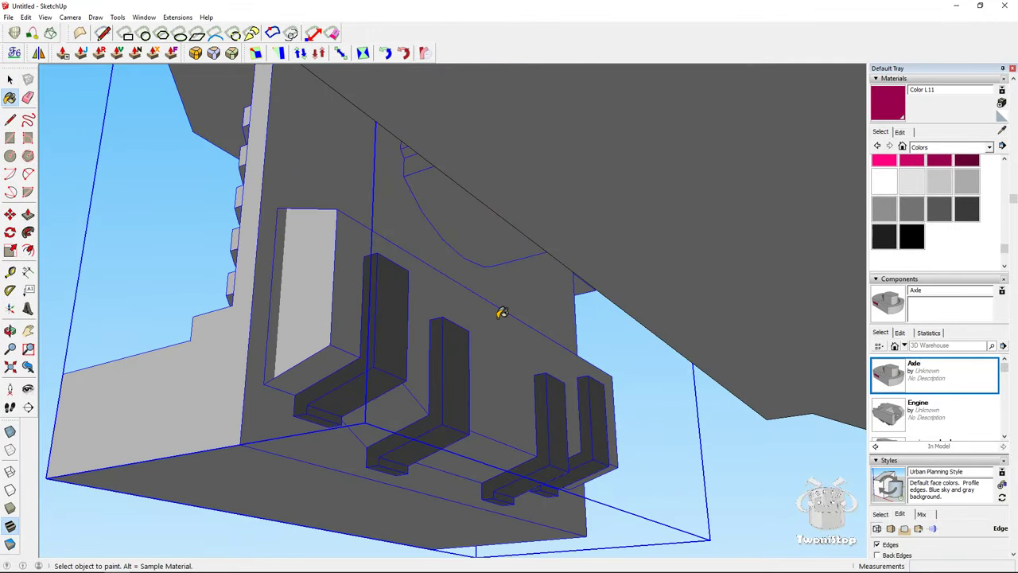
{"action": "left_click", "coordinate": [10, 79]}
{"action": "double_click", "coordinate": [407, 335]}
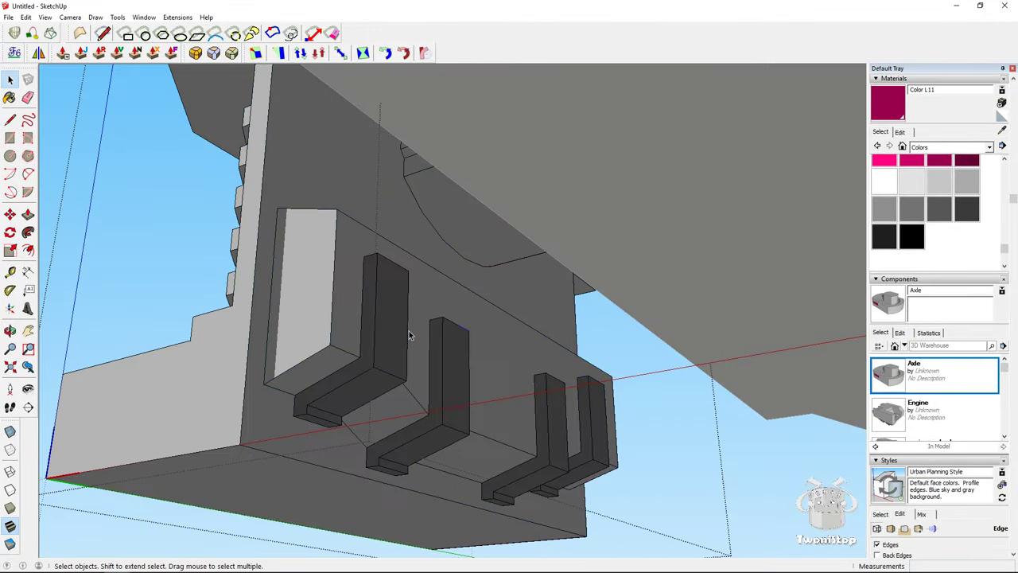
Sample the axle's magenta accent again, and open the group holding the strapped inner block for editing
{"action": "key", "text": "b"}
{"action": "middle_click_drag", "start_coordinate": [442, 285], "coordinate": [612, 374]}
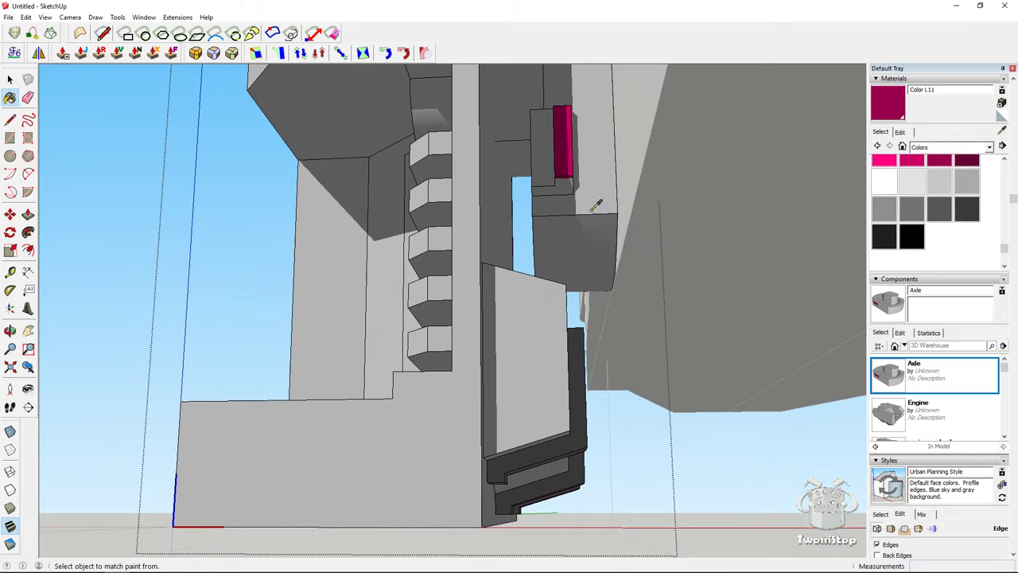
{"action": "left_click", "coordinate": [564, 154], "text": "alt"}
{"action": "middle_click_drag", "start_coordinate": [627, 334], "coordinate": [355, 280]}
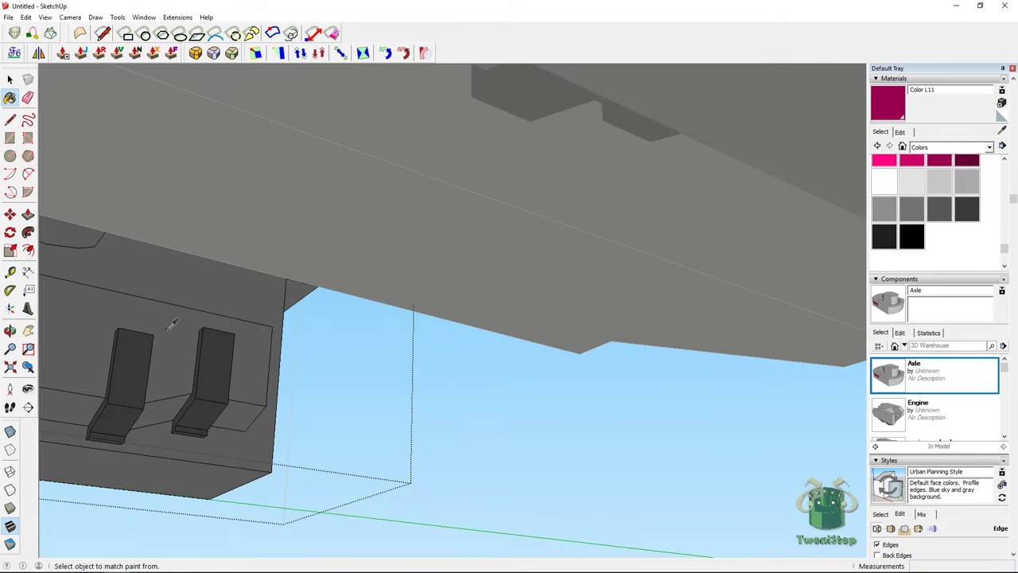
{"action": "middle_click_drag", "start_coordinate": [191, 309], "coordinate": [47, 107]}
{"action": "left_click", "coordinate": [11, 79]}
{"action": "left_click", "coordinate": [334, 353]}
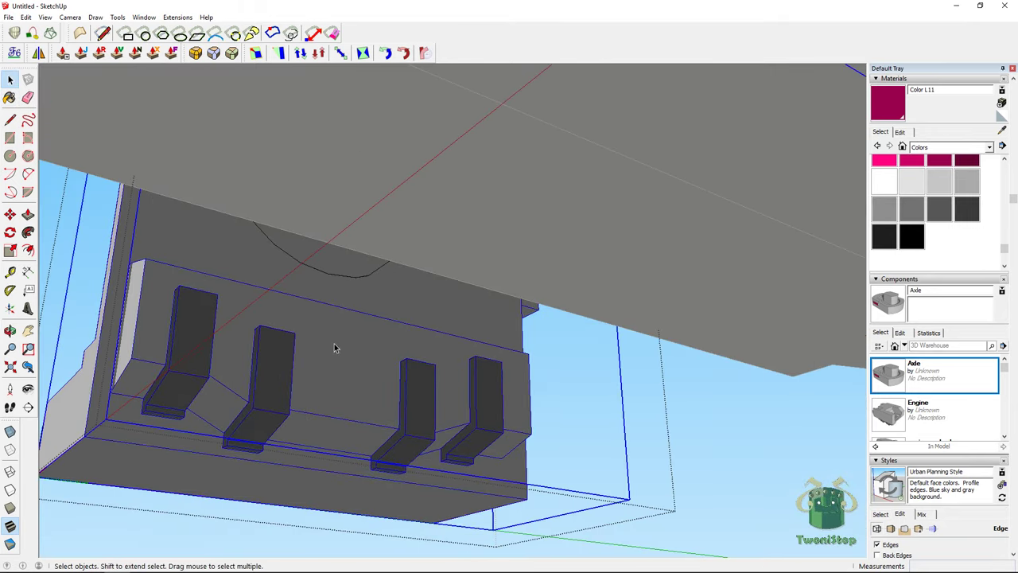
{"action": "double_click", "coordinate": [334, 347]}
Paint the inner block's front face, sloped underside sections and near end faces with Color L11, leaving the straps dark
{"action": "key", "text": "b"}
{"action": "left_click", "coordinate": [352, 352]}
{"action": "left_click", "coordinate": [352, 416]}
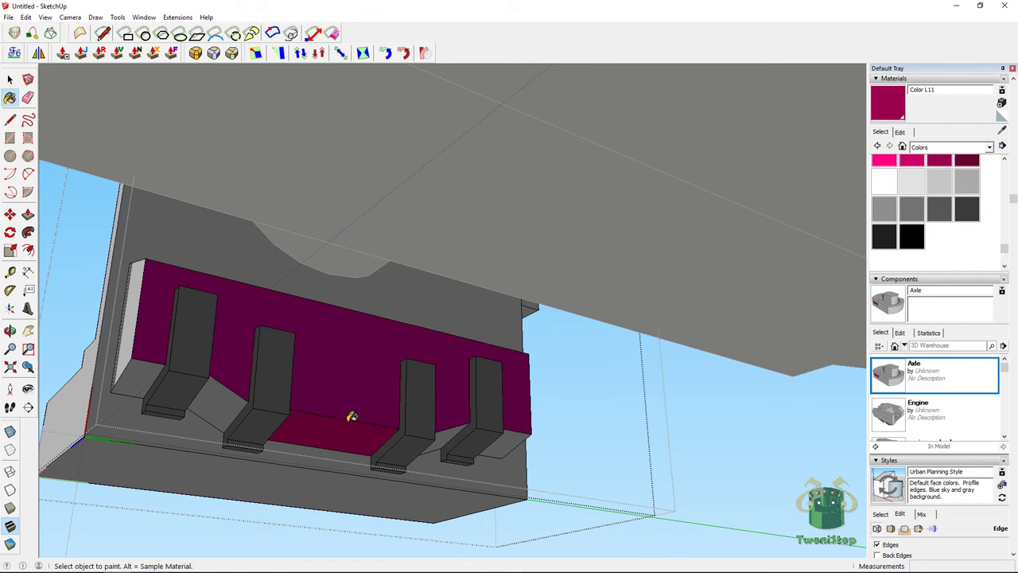
{"action": "middle_click_drag", "start_coordinate": [351, 416], "coordinate": [424, 411]}
{"action": "left_click", "coordinate": [312, 388]}
{"action": "left_click", "coordinate": [227, 342]}
{"action": "left_click", "coordinate": [229, 315]}
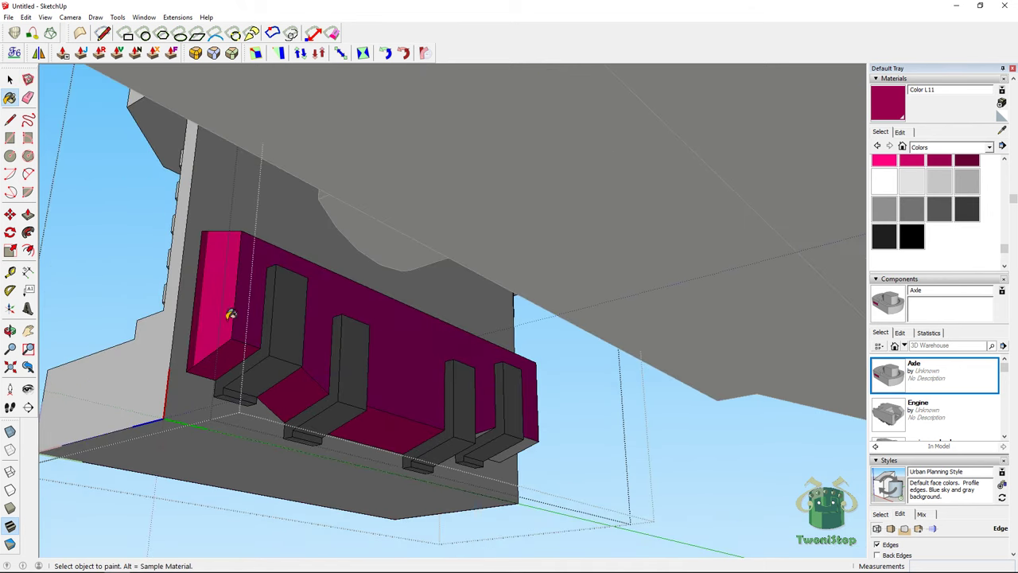
Paint the remaining faces at the block's far end and underside with Color L11, and leave the engine
{"action": "mouse_move", "coordinate": [229, 315]}
{"action": "middle_mouse_down"}
{"action": "mouse_move", "coordinate": [381, 381]}
{"action": "mouse_move", "coordinate": [424, 443]}
{"action": "middle_mouse_up"}
{"action": "left_click", "coordinate": [477, 409]}
{"action": "mouse_move", "coordinate": [477, 409]}
{"action": "middle_mouse_down"}
{"action": "mouse_move", "coordinate": [100, 339]}
{"action": "mouse_move", "coordinate": [325, 387]}
{"action": "middle_mouse_up"}
{"action": "left_click", "coordinate": [332, 398]}
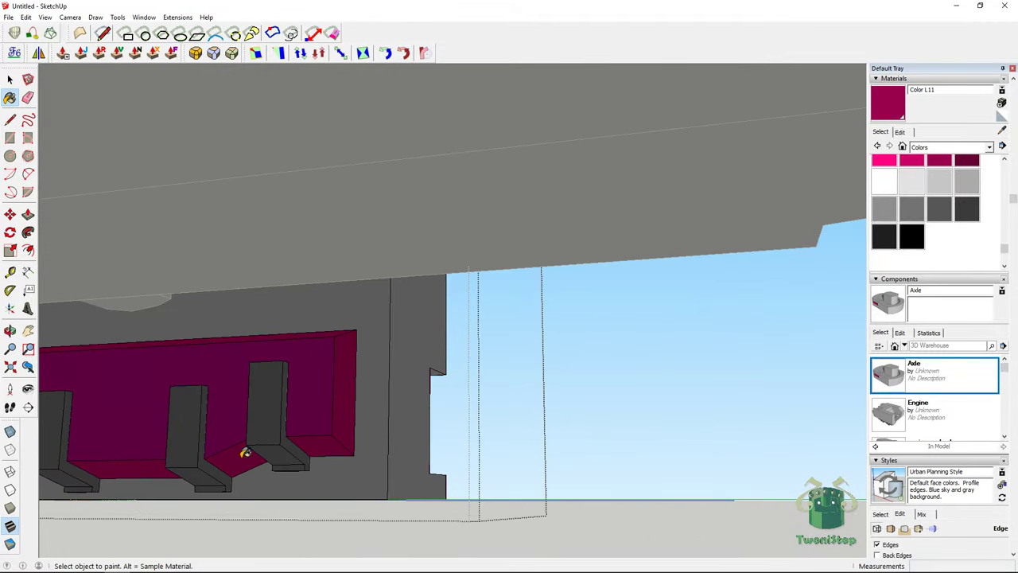
{"action": "middle_click_drag", "start_coordinate": [599, 395], "coordinate": [536, 469]}
{"action": "scroll", "coordinate": [611, 408], "scroll_direction": "up", "scroll_amount": 3}
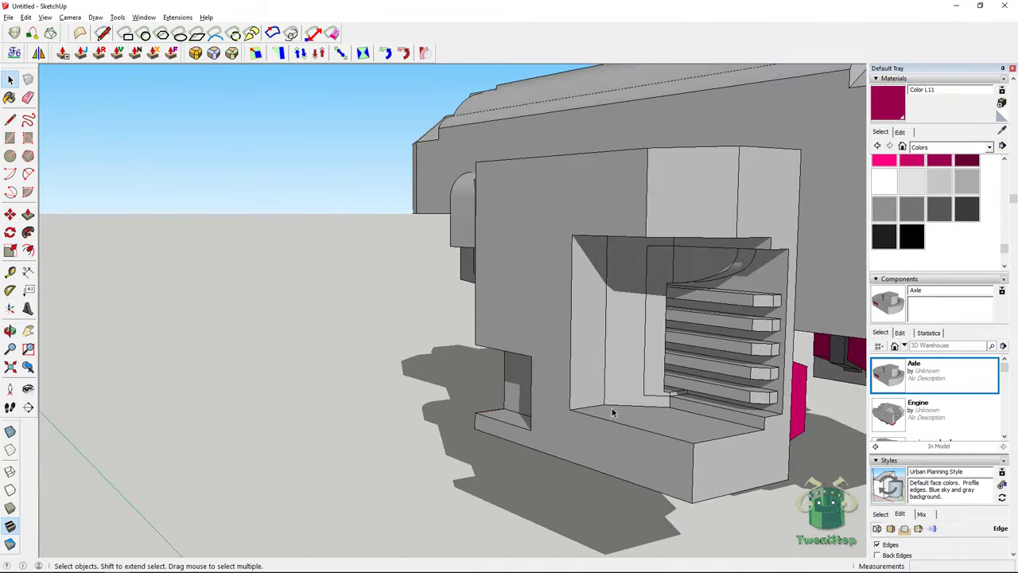
Open the engine for editing at the ledge below its finned recess
{"action": "scroll", "coordinate": [516, 430], "scroll_direction": "down", "scroll_amount": 5}
{"action": "scroll", "coordinate": [515, 431], "scroll_direction": "up", "scroll_amount": 3}
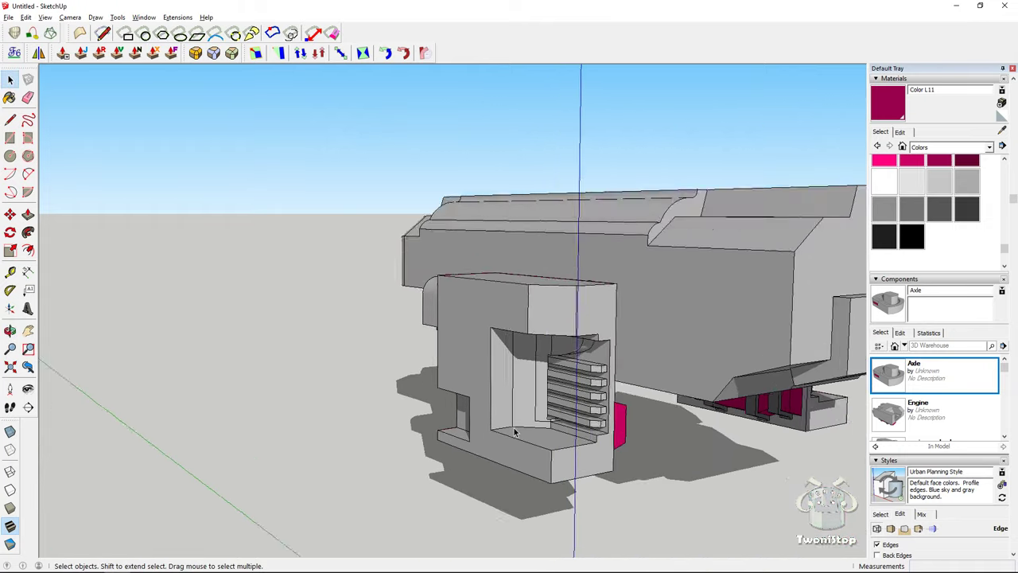
{"action": "middle_click_drag", "start_coordinate": [515, 431], "coordinate": [538, 437]}
{"action": "scroll", "coordinate": [634, 497], "scroll_direction": "down", "scroll_amount": 4}
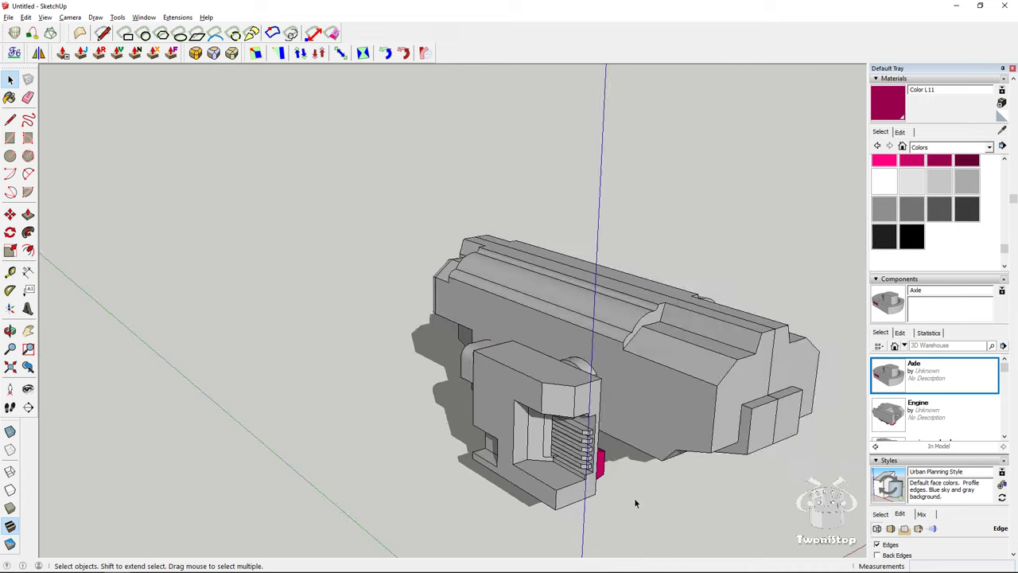
{"action": "scroll", "coordinate": [703, 510], "scroll_direction": "up", "scroll_amount": 7}
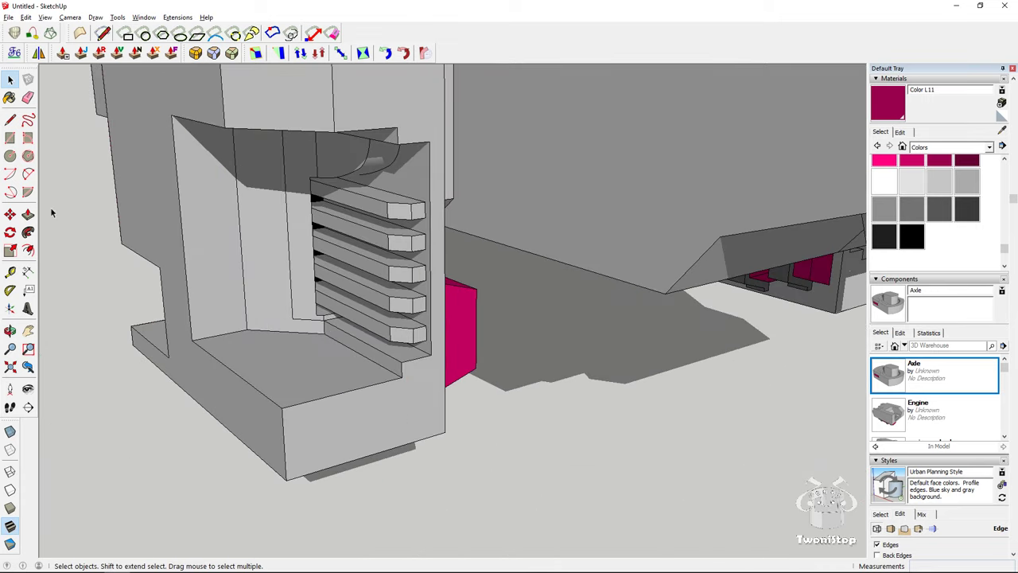
{"action": "double_click", "coordinate": [295, 421]}
{"action": "left_click", "coordinate": [341, 431]}
{"action": "double_click", "coordinate": [318, 416]}
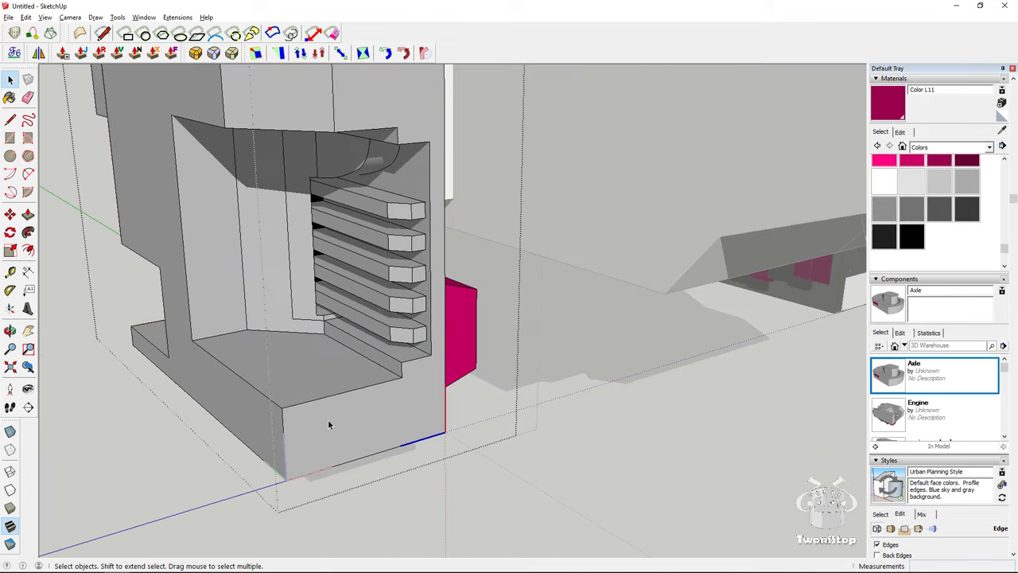
Draw two adjoining rectangles over the ledge's upper edge, the one on the end face about 13 m by 10.3 m
{"action": "left_click", "coordinate": [309, 426]}
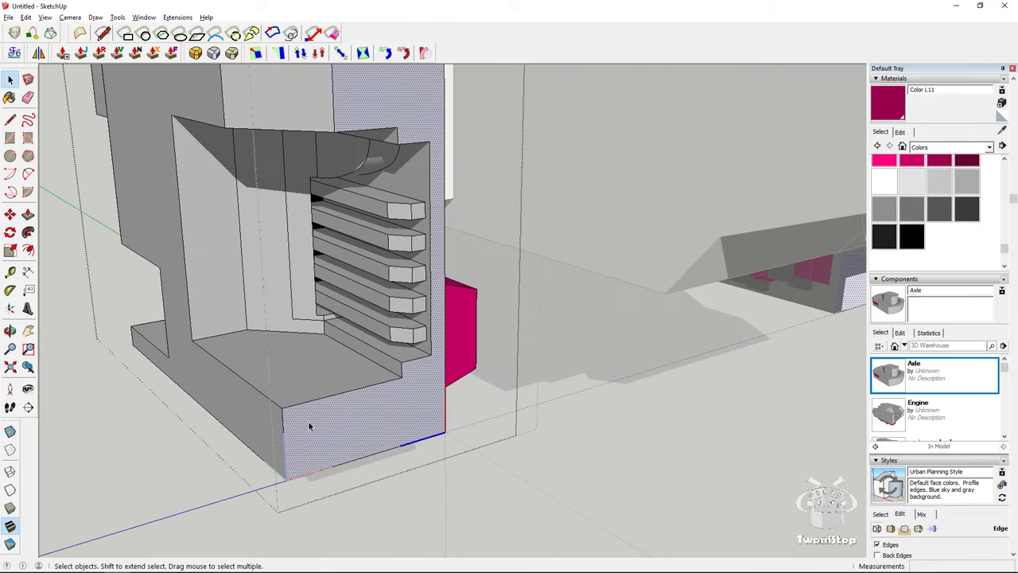
{"action": "left_click", "coordinate": [280, 388]}
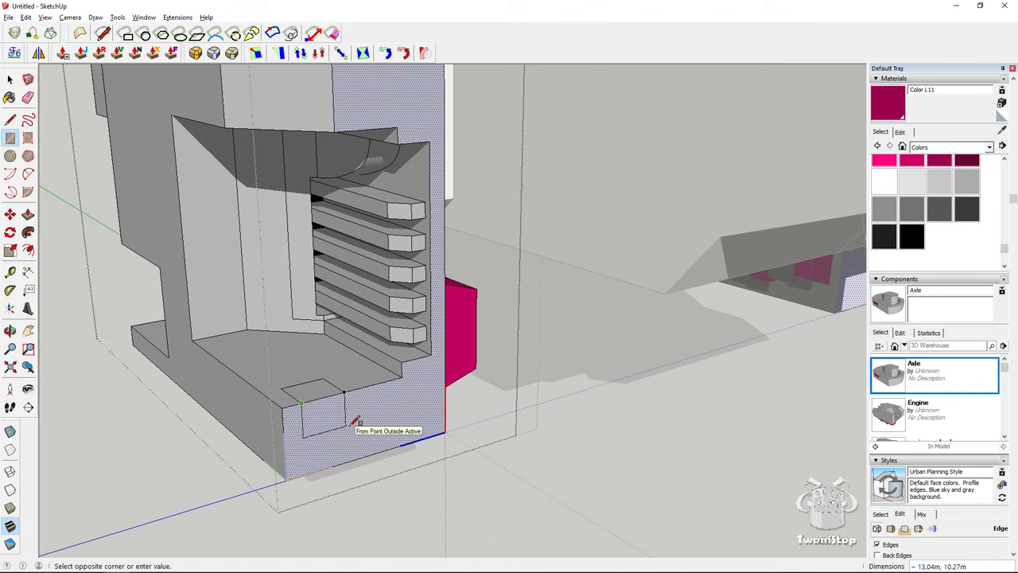
{"action": "left_click", "coordinate": [353, 418]}
{"action": "key", "text": "space"}
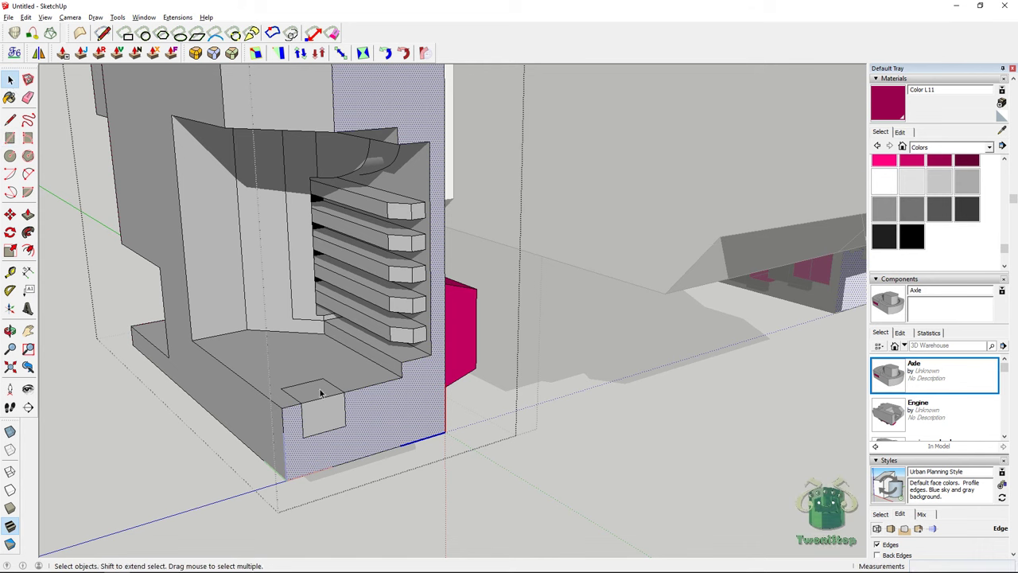
Select both rectangles and thicken them outward about 4.8 m with Joint Push Pull to form a wrapped strap
{"action": "left_click", "coordinate": [320, 393]}
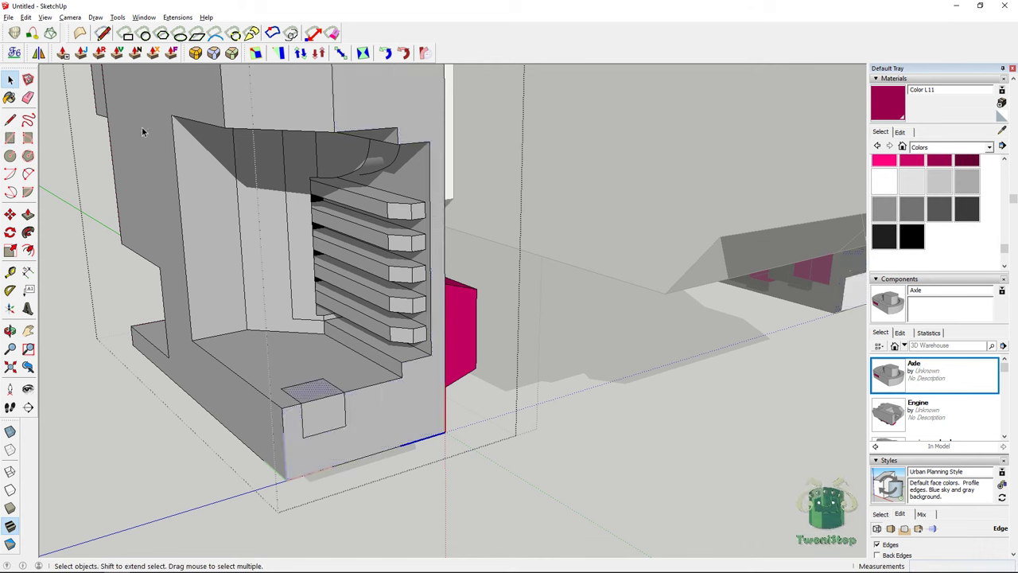
{"action": "left_click", "coordinate": [82, 53]}
{"action": "left_click", "coordinate": [334, 410]}
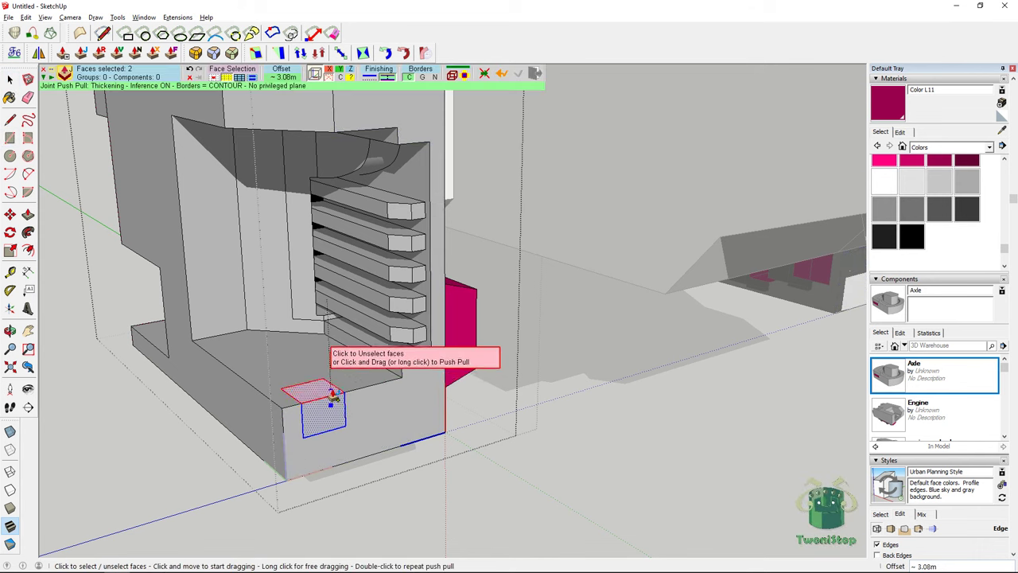
{"action": "mouse_move", "coordinate": [343, 408]}
{"action": "left_mouse_down"}
{"action": "mouse_move", "coordinate": [334, 409]}
{"action": "mouse_move", "coordinate": [349, 422]}
{"action": "left_mouse_up"}
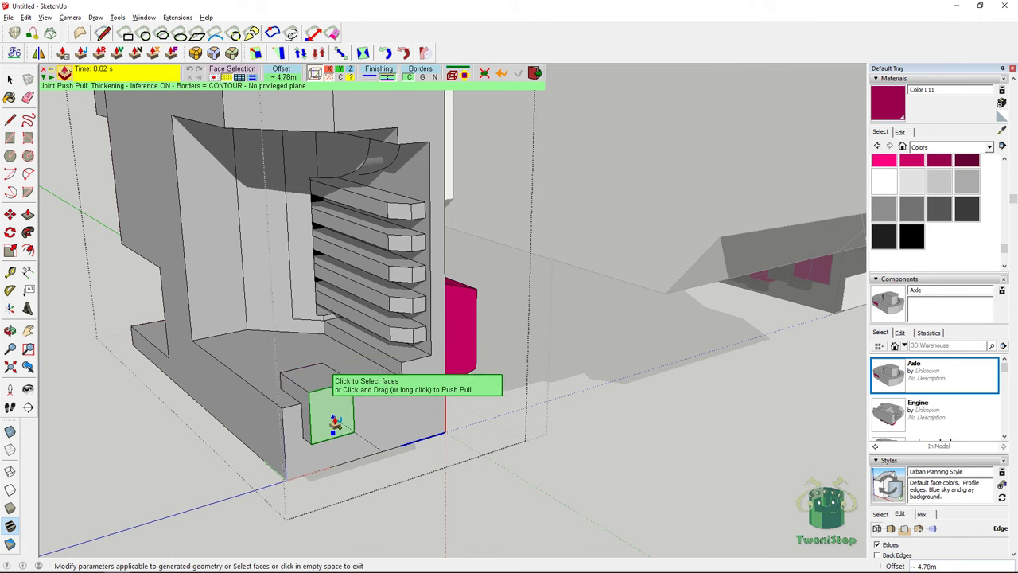
Offset the outline of the wrapped strap's end face inward to form a smaller inner panel
{"action": "left_click", "coordinate": [28, 249]}
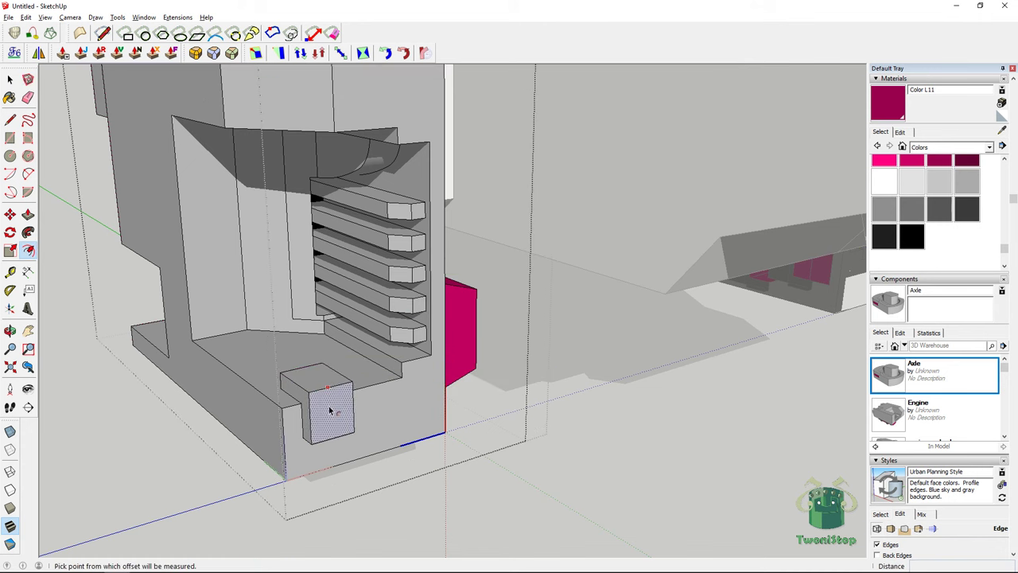
{"action": "left_click", "coordinate": [329, 405]}
{"action": "key", "text": "Escape"}
{"action": "scroll", "coordinate": [334, 413], "scroll_direction": "up", "scroll_amount": 5}
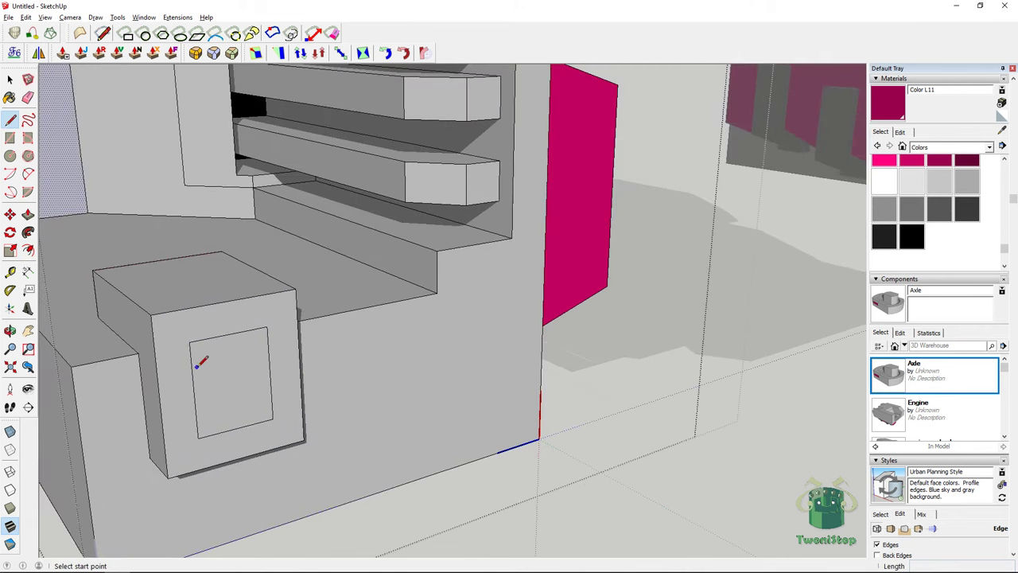
Cut off two corners on one side of the inner panel with diagonals about 2.7 m and 2.3 m long, erasing the leftover corner edges
{"action": "left_click", "coordinate": [192, 367]}
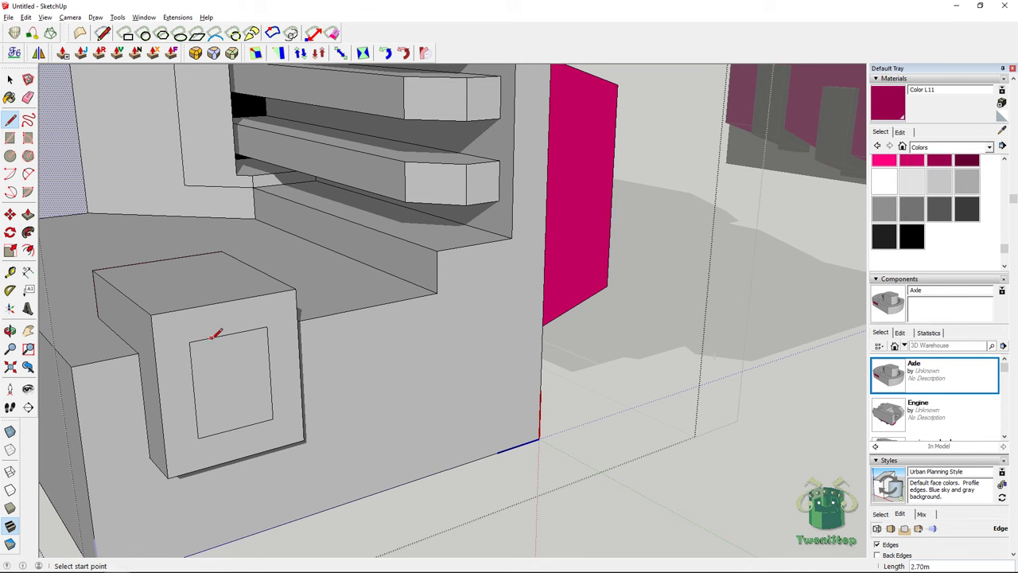
{"action": "left_click", "coordinate": [212, 338]}
{"action": "left_click", "coordinate": [193, 362]}
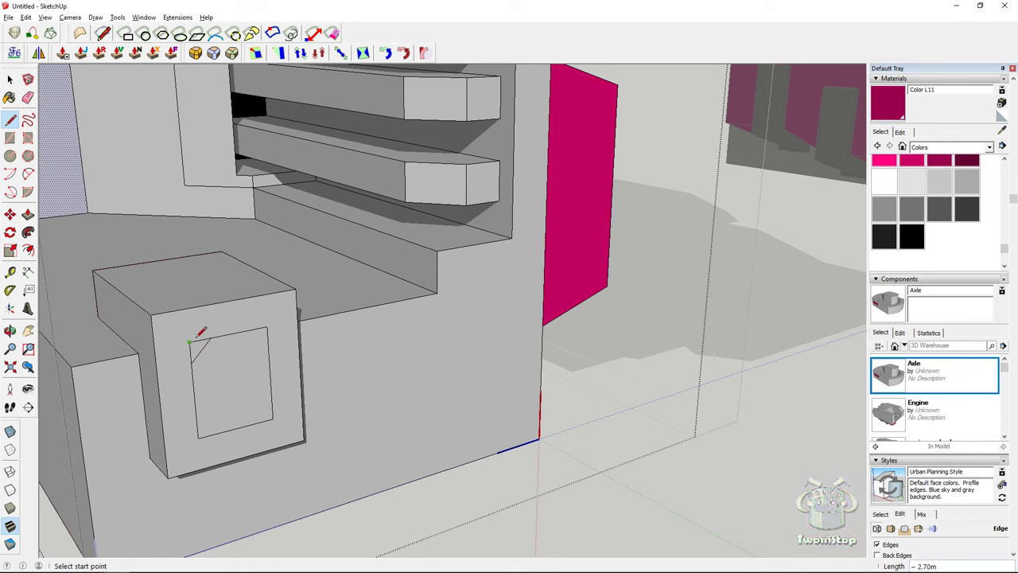
{"action": "key", "text": "e"}
{"action": "left_click_drag", "start_coordinate": [199, 336], "coordinate": [196, 349]}
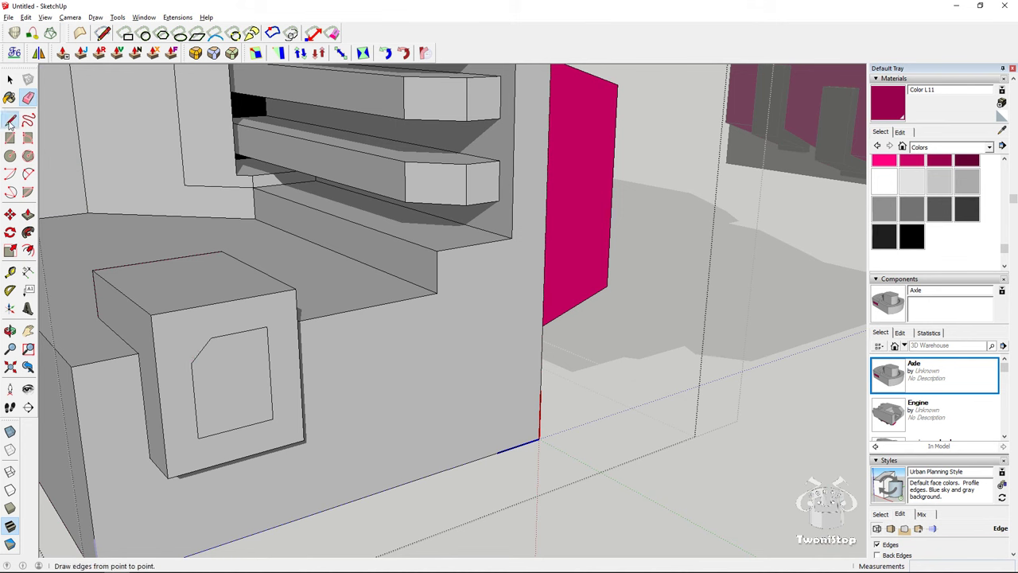
{"action": "left_click", "coordinate": [197, 422]}
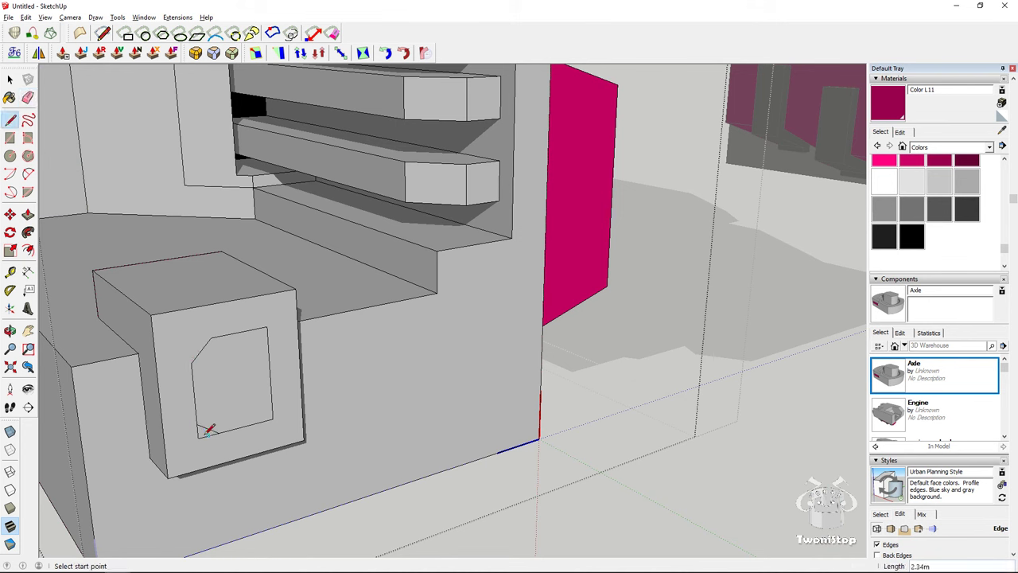
{"action": "key", "text": "e"}
Try to extrude the corner-cut panel outward about 72.5 m as a long bar
{"action": "middle_click_drag", "start_coordinate": [313, 368], "coordinate": [283, 324]}
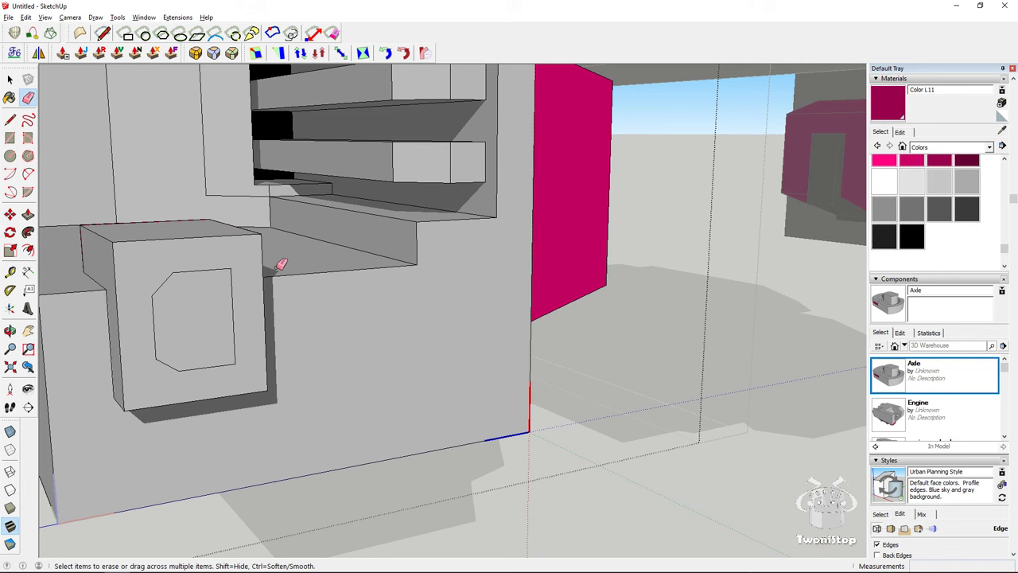
{"action": "key", "text": "p"}
{"action": "left_click", "coordinate": [170, 291]}
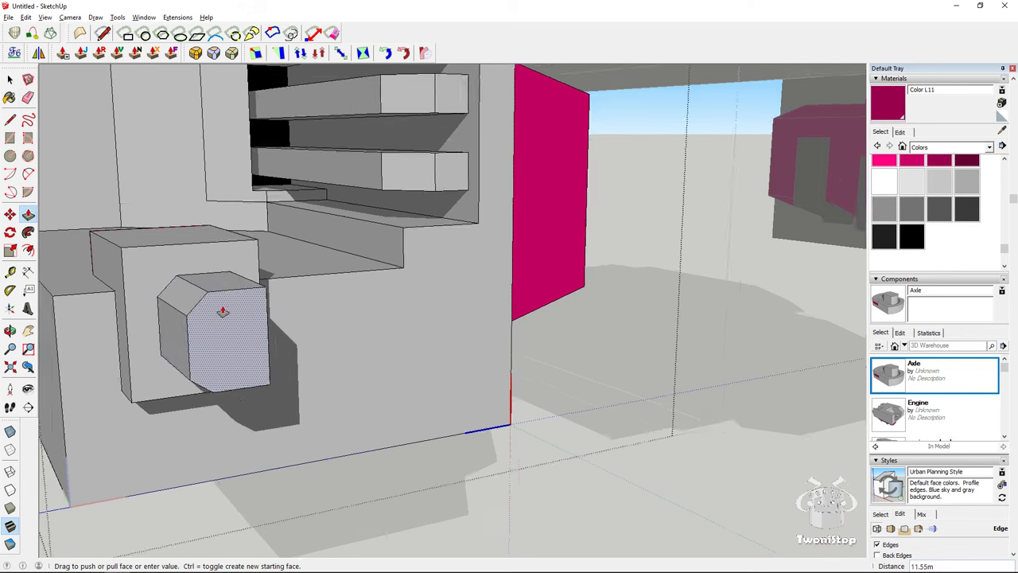
{"action": "scroll", "coordinate": [242, 307], "scroll_direction": "down", "scroll_amount": 5}
{"action": "scroll", "coordinate": [242, 306], "scroll_direction": "down", "scroll_amount": 4}
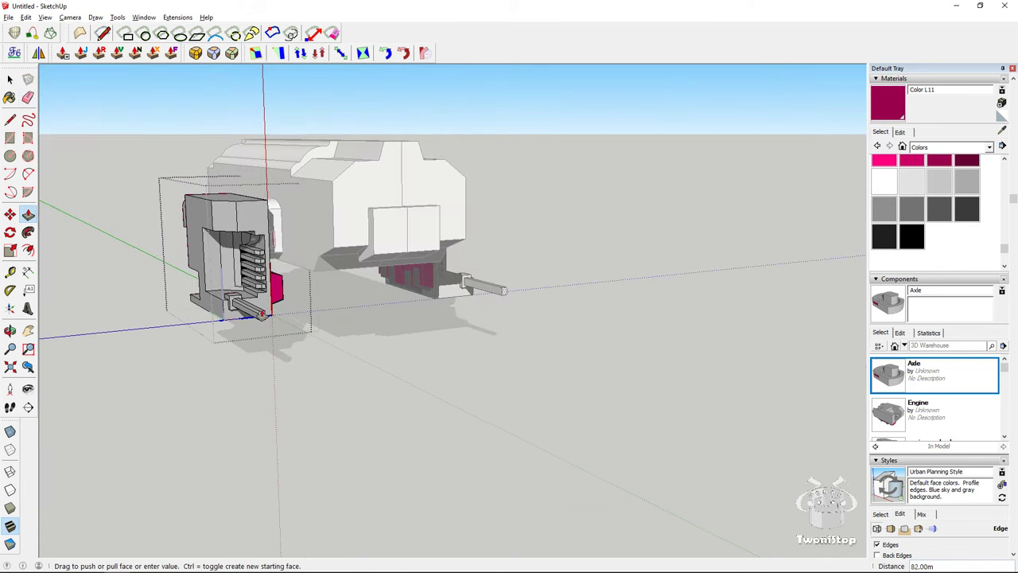
{"action": "left_click", "coordinate": [259, 312]}
{"action": "middle_click_drag", "start_coordinate": [259, 312], "coordinate": [440, 330]}
{"action": "scroll", "coordinate": [439, 330], "scroll_direction": "up", "scroll_amount": 3}
{"action": "scroll", "coordinate": [454, 331], "scroll_direction": "down", "scroll_amount": 4}
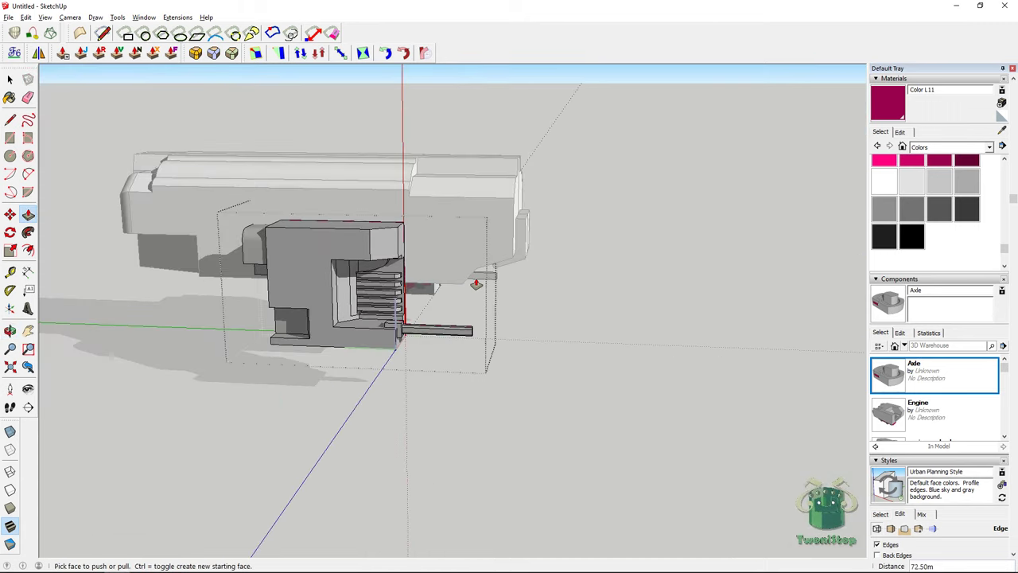
{"action": "scroll", "coordinate": [477, 284], "scroll_direction": "up", "scroll_amount": 5}
{"action": "scroll", "coordinate": [204, 350], "scroll_direction": "down", "scroll_amount": 4}
{"action": "scroll", "coordinate": [159, 352], "scroll_direction": "up", "scroll_amount": 6}
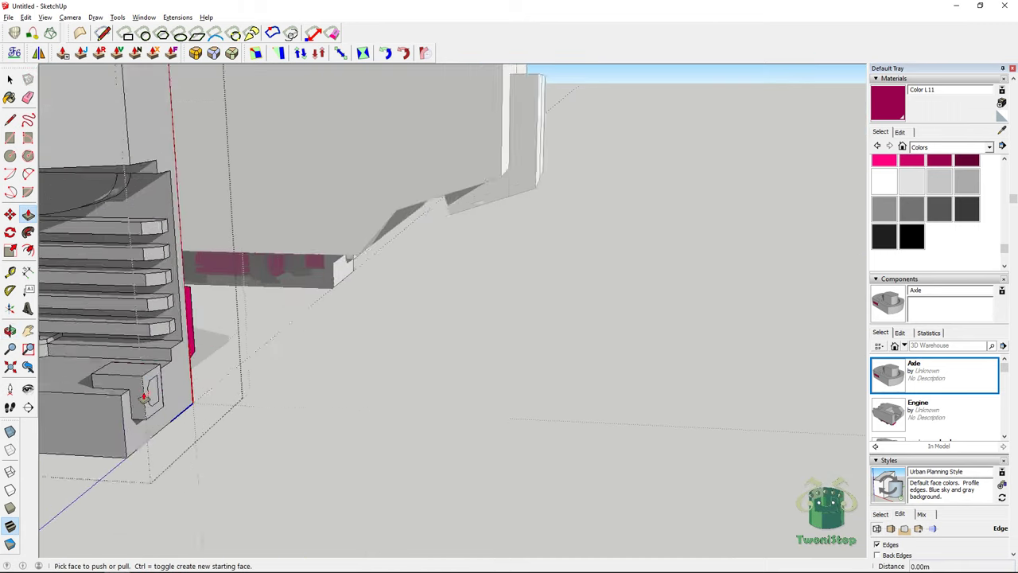
Extrude the corner-cut panel outward 2.7 m and draw a rectangle about 2.05 m by 1.27 m on its end face
{"action": "left_click_drag", "start_coordinate": [174, 387], "coordinate": [191, 390]}
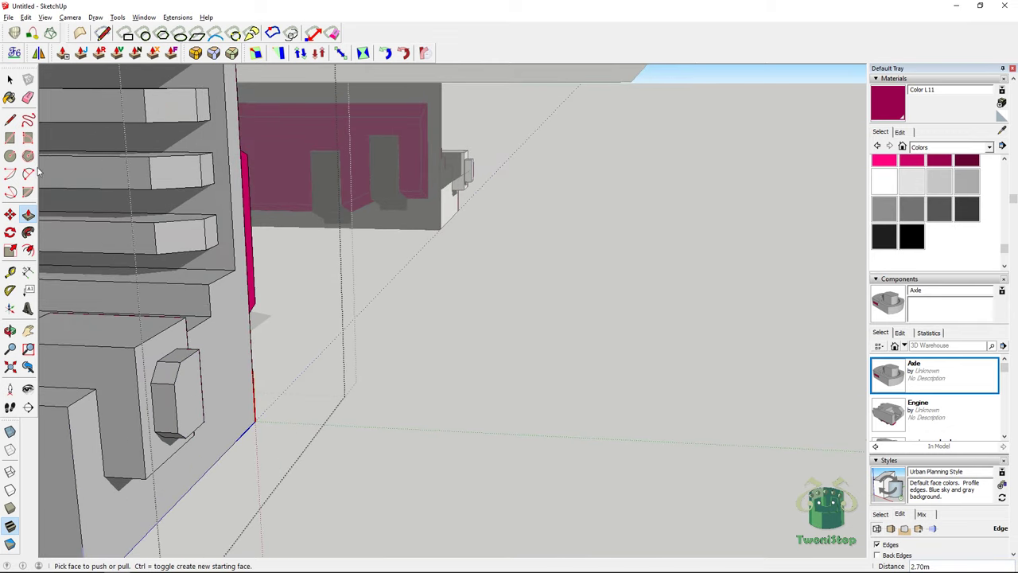
{"action": "left_click", "coordinate": [10, 138]}
{"action": "scroll", "coordinate": [181, 353], "scroll_direction": "up", "scroll_amount": 2}
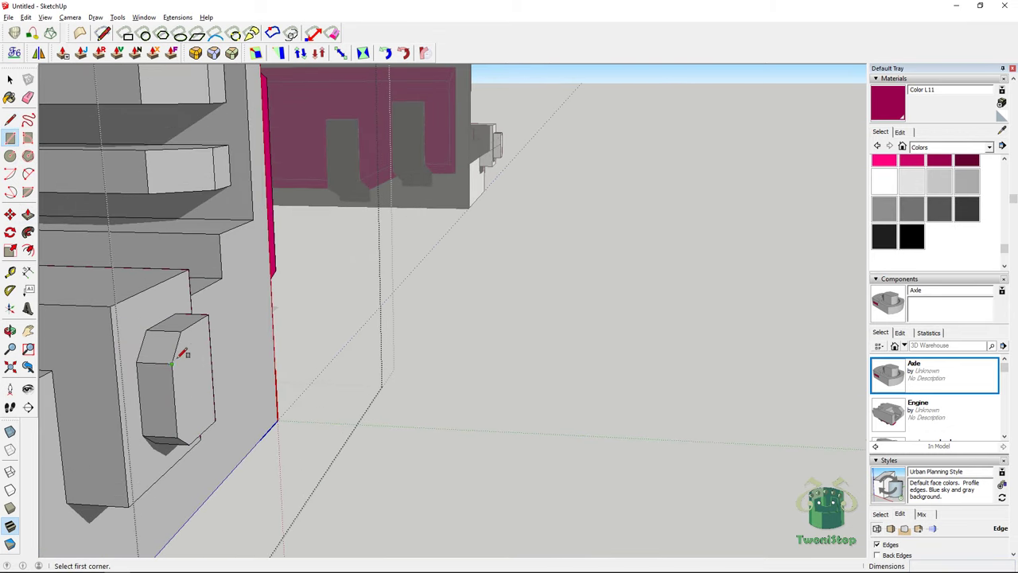
{"action": "left_click", "coordinate": [187, 350]}
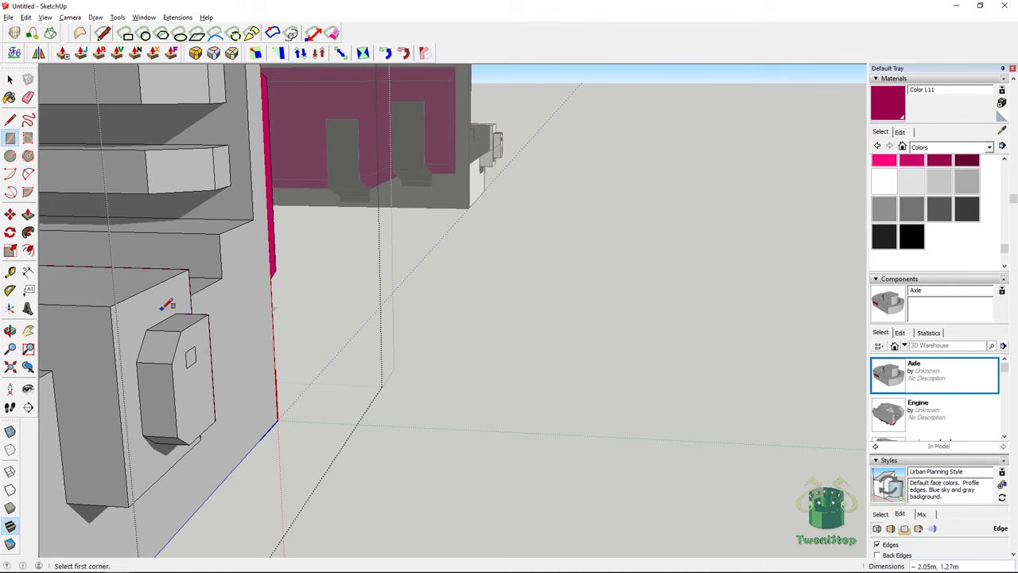
Extrude the small rectangle 9.8 m outward as a thin rod and leave the engine
{"action": "left_click", "coordinate": [28, 215]}
{"action": "left_click_drag", "start_coordinate": [193, 354], "coordinate": [318, 377]}
{"action": "scroll", "coordinate": [318, 377], "scroll_direction": "down", "scroll_amount": 6}
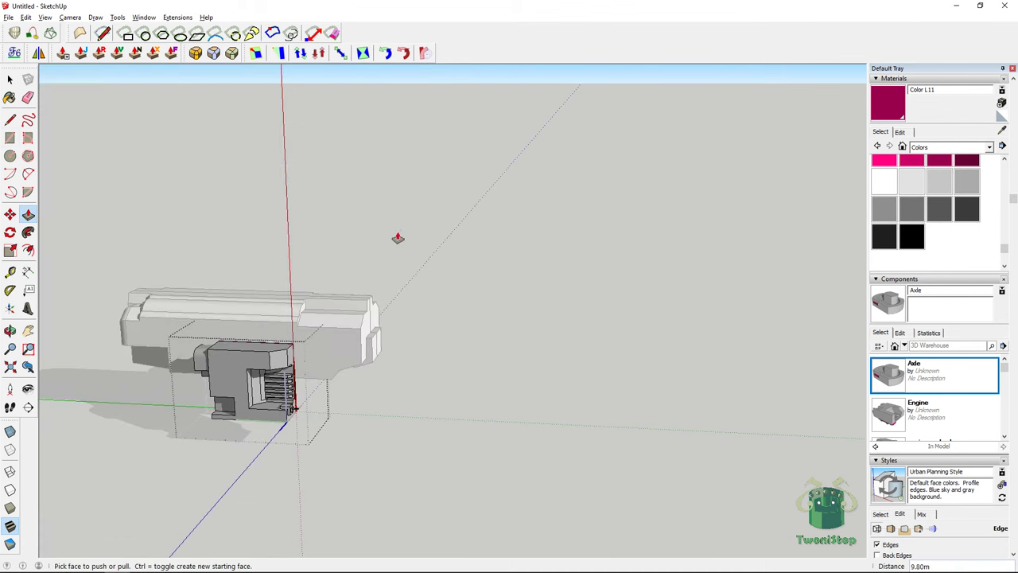
{"action": "left_click", "coordinate": [11, 80]}
{"action": "left_click", "coordinate": [200, 174]}
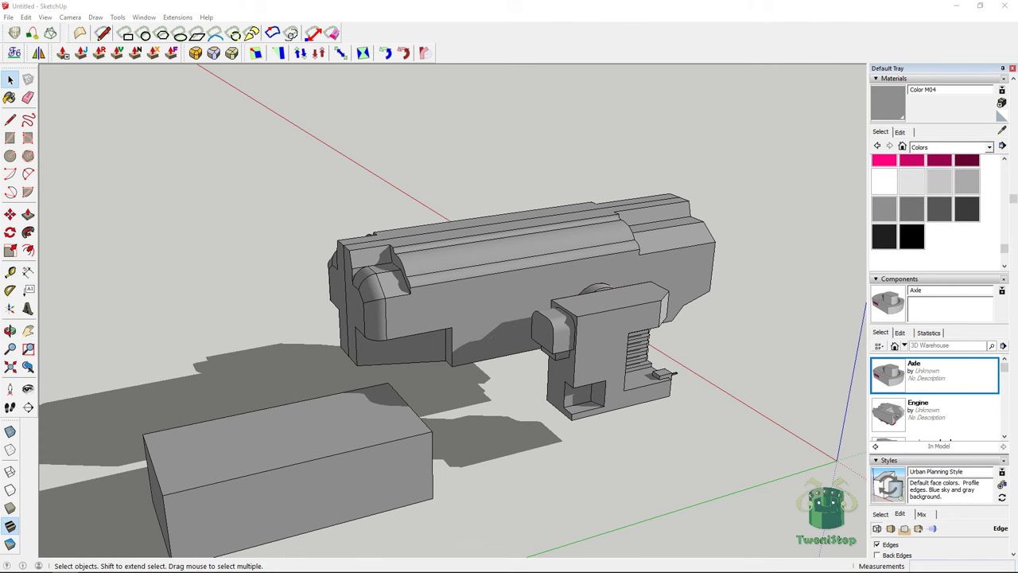
Select the entire loose box beside the ship and scale it down uniformly to 0.44
{"action": "middle_click_drag", "start_coordinate": [303, 266], "coordinate": [430, 375]}
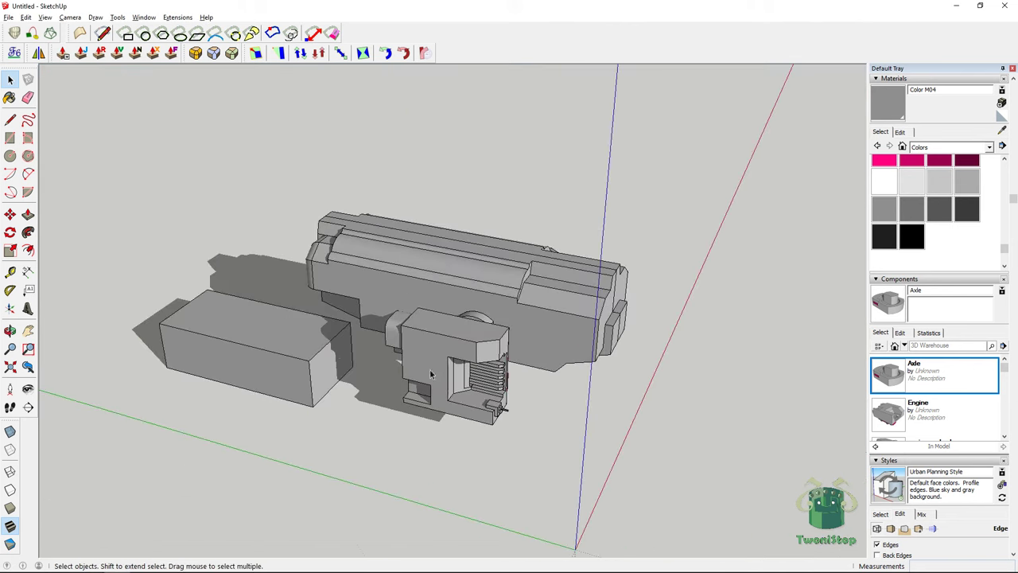
{"action": "double_click", "coordinate": [305, 376]}
{"action": "triple_click", "coordinate": [301, 353]}
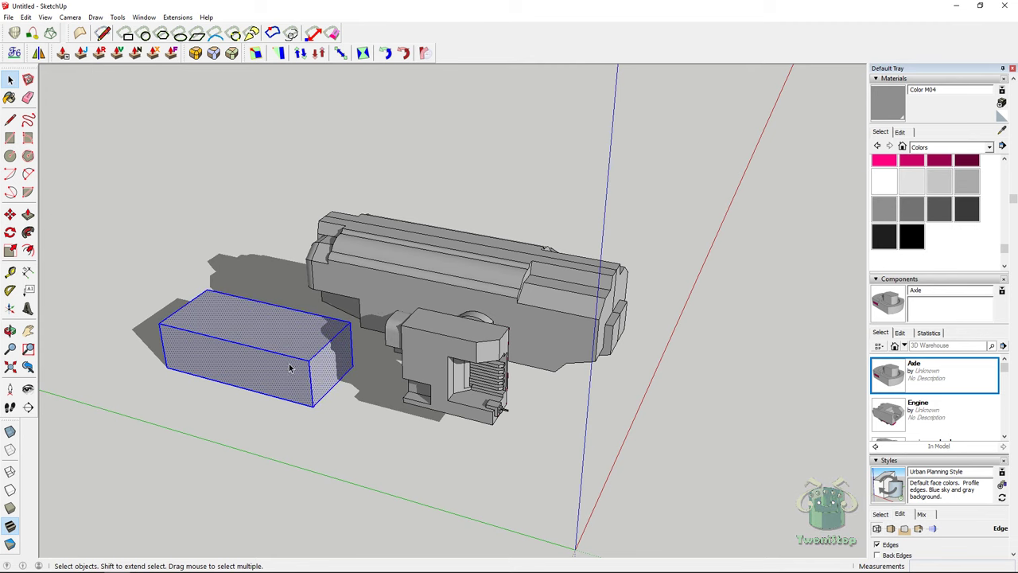
{"action": "middle_click_drag", "start_coordinate": [289, 367], "coordinate": [151, 338]}
{"action": "key", "text": "s"}
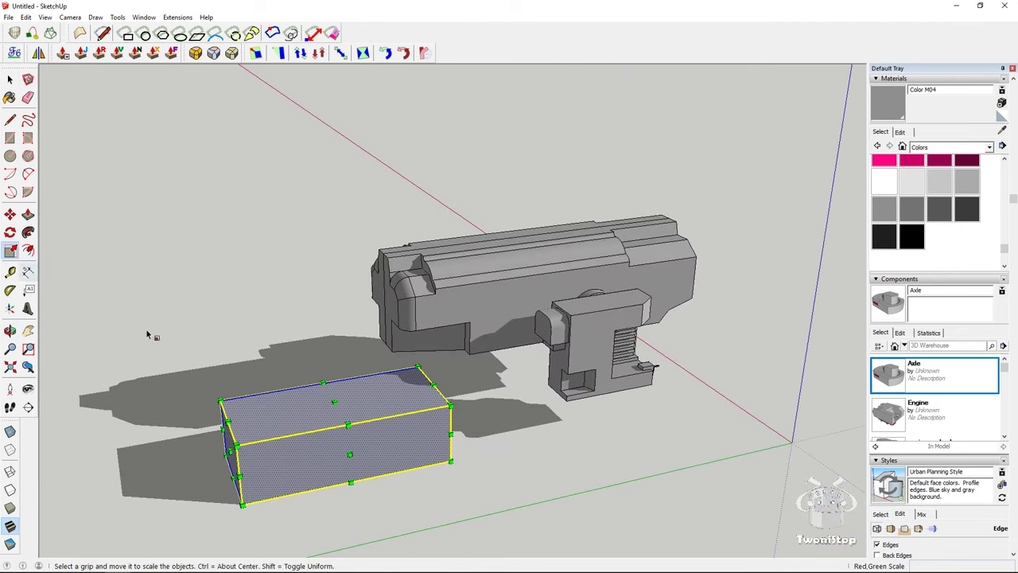
{"action": "left_click_drag", "start_coordinate": [214, 395], "coordinate": [287, 414]}
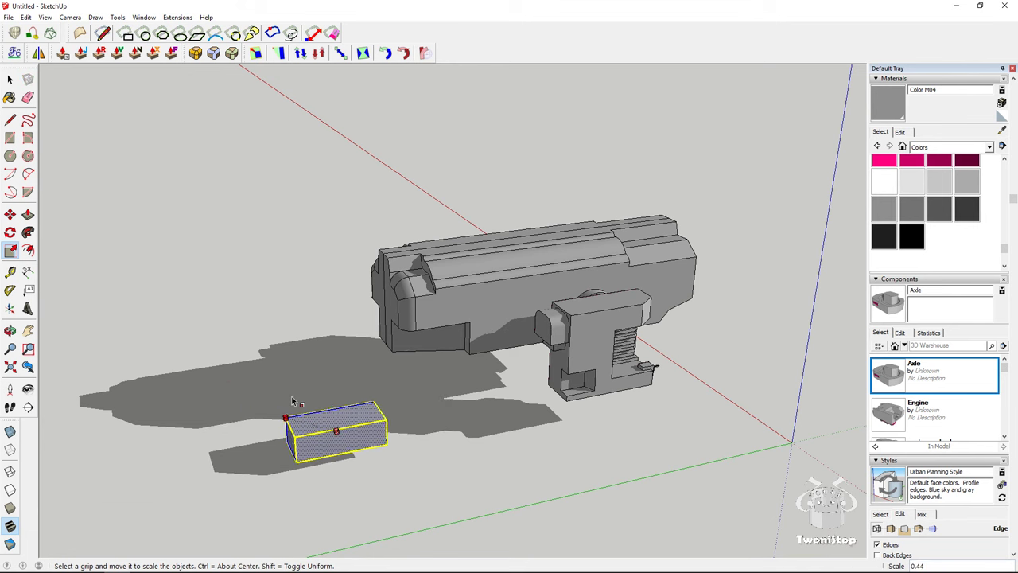
Raise the scaled box about 114 m to the level of the hull's underside
{"action": "left_click", "coordinate": [12, 216]}
{"action": "middle_click_drag", "start_coordinate": [311, 327], "coordinate": [429, 334]}
{"action": "left_click_drag", "start_coordinate": [418, 440], "coordinate": [443, 450]}
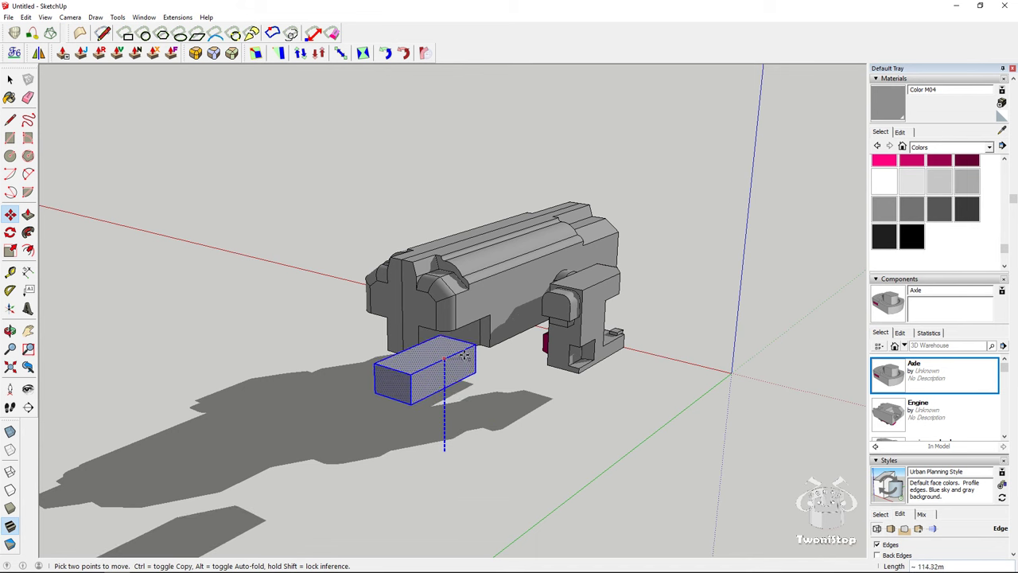
{"action": "left_click", "coordinate": [466, 362]}
{"action": "middle_click_drag", "start_coordinate": [529, 375], "coordinate": [336, 344]}
Reposition the box alongside the notch in the hull's lower side, finishing with a shift of about 15.4 m
{"action": "left_click", "coordinate": [337, 343]}
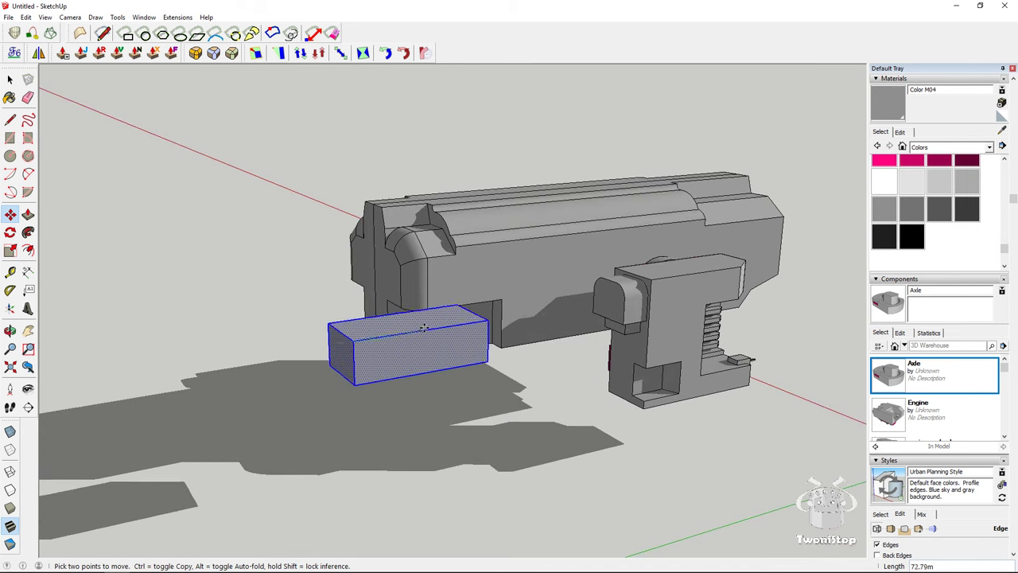
{"action": "left_click", "coordinate": [469, 321]}
{"action": "left_click", "coordinate": [471, 320]}
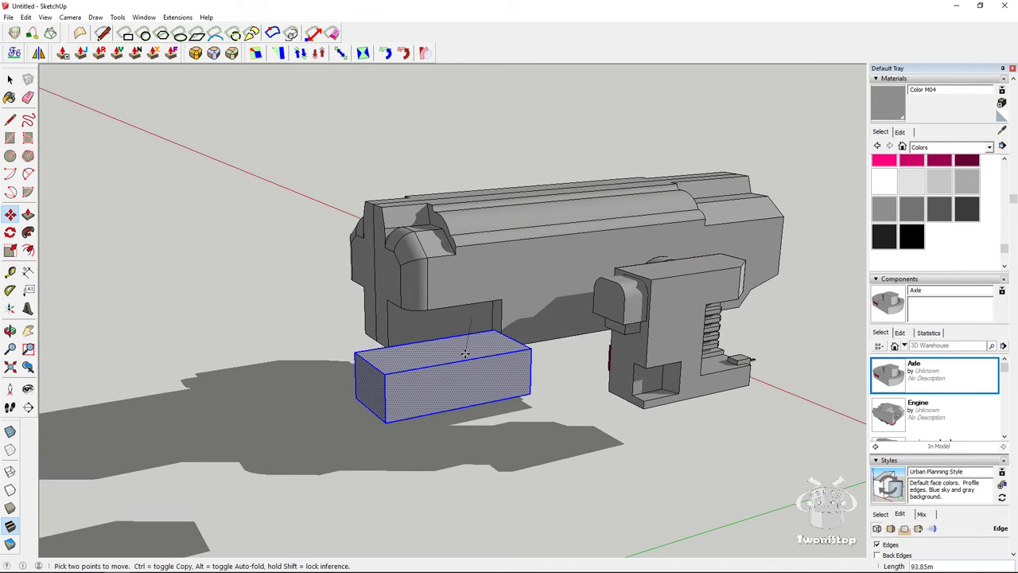
{"action": "left_click", "coordinate": [471, 347]}
{"action": "left_click", "coordinate": [475, 350]}
{"action": "middle_click_drag", "start_coordinate": [465, 343], "coordinate": [870, 373]}
{"action": "left_click", "coordinate": [560, 352]}
{"action": "left_click", "coordinate": [543, 351]}
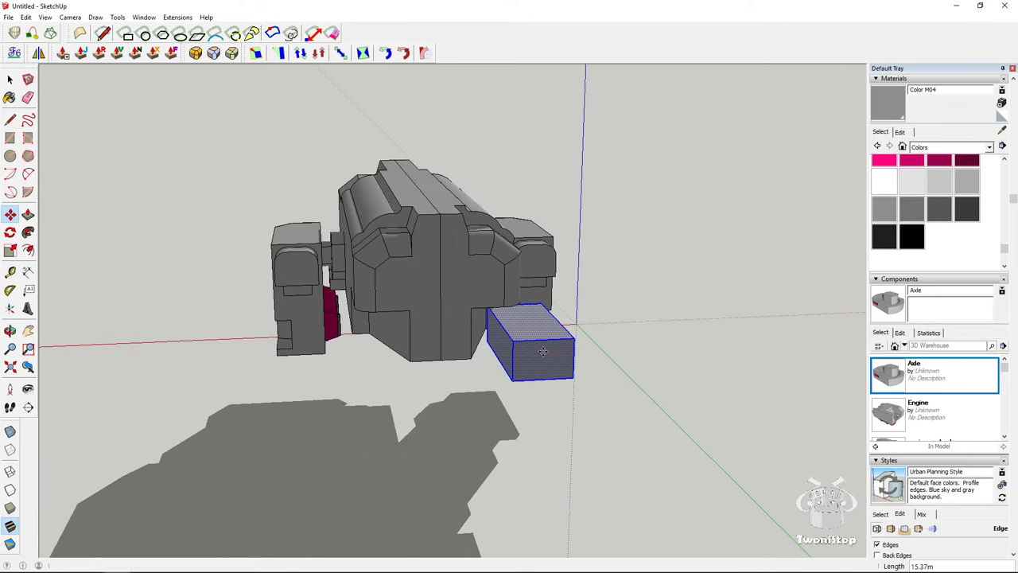
Open the hull for editing and select the long faces of its top ridge together
{"action": "middle_click_drag", "start_coordinate": [543, 352], "coordinate": [149, 390]}
{"action": "scroll", "coordinate": [342, 231], "scroll_direction": "up", "scroll_amount": 2}
{"action": "middle_click_drag", "start_coordinate": [342, 231], "coordinate": [202, 225]}
{"action": "key", "text": "space"}
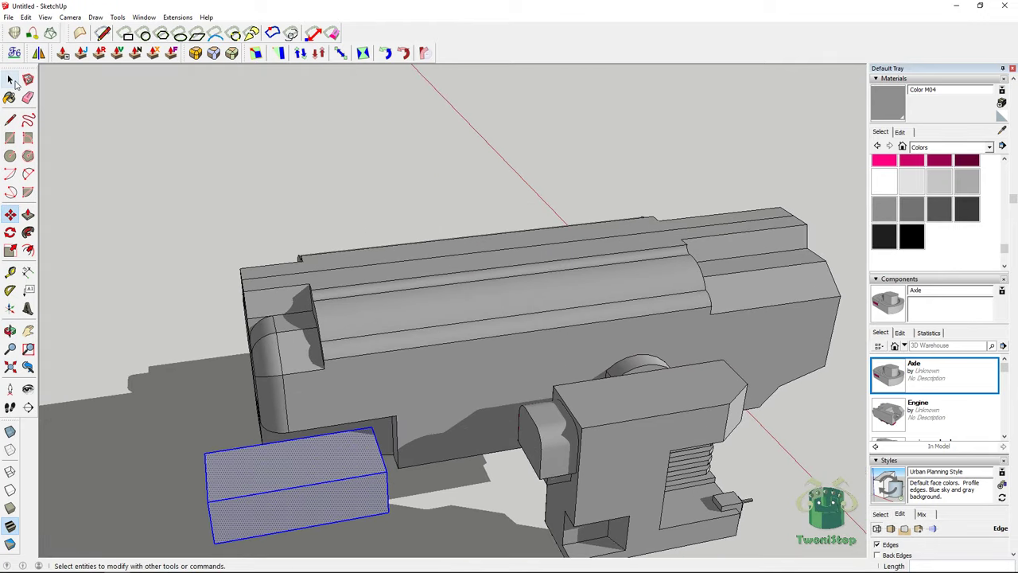
{"action": "double_click", "coordinate": [447, 377]}
{"action": "left_click", "coordinate": [456, 352]}
{"action": "middle_click_drag", "start_coordinate": [455, 352], "coordinate": [430, 373]}
{"action": "left_click", "coordinate": [432, 348]}
{"action": "left_click", "coordinate": [434, 283]}
{"action": "left_click", "coordinate": [434, 266], "text": "shift"}
{"action": "middle_click_drag", "start_coordinate": [434, 266], "coordinate": [418, 368]}
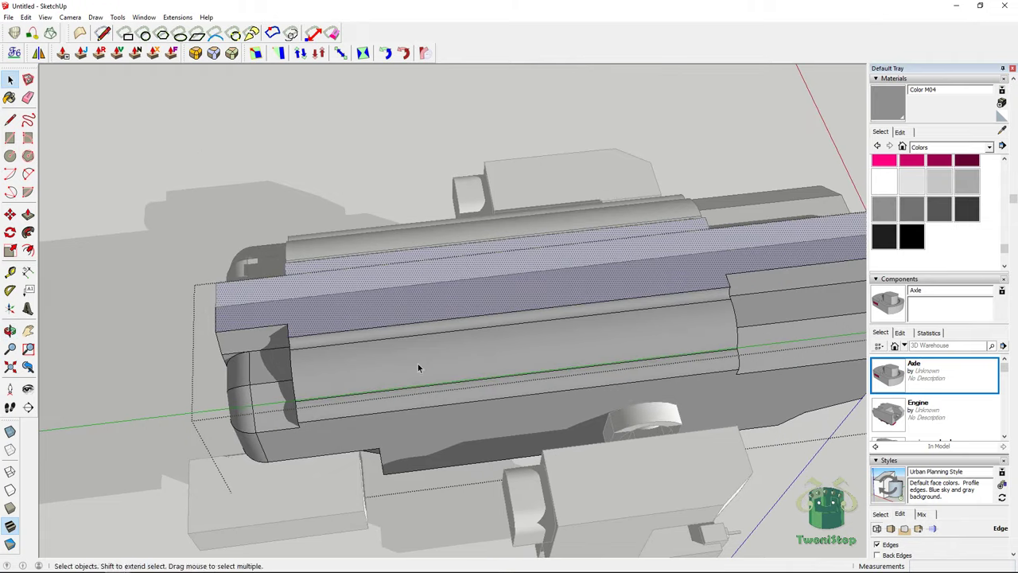
Try to draw construction lines on the hull's surface across its top ridge and curved side with the Line on Surface tool
{"action": "left_click", "coordinate": [110, 36]}
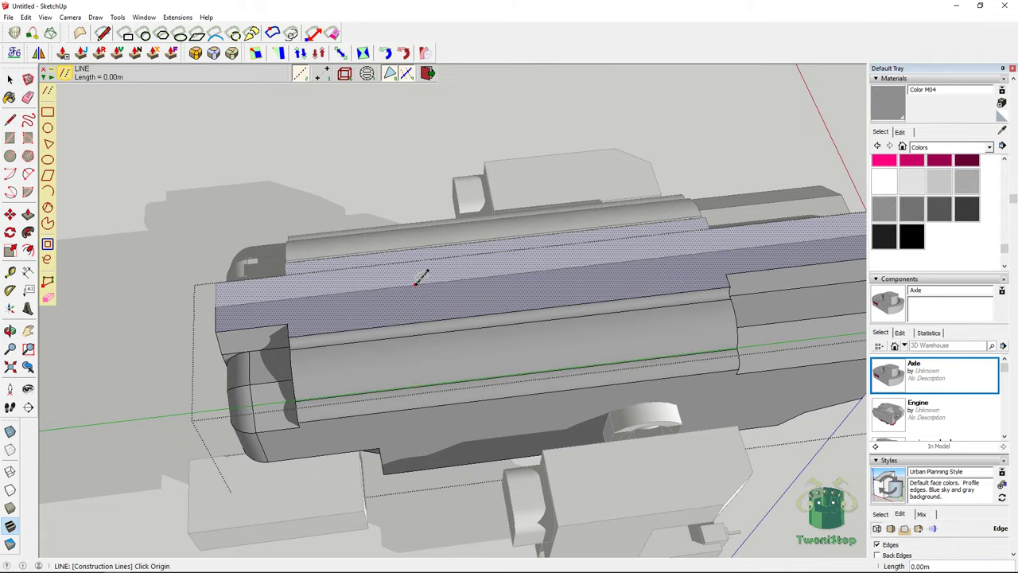
{"action": "middle_click_drag", "start_coordinate": [422, 393], "coordinate": [469, 281]}
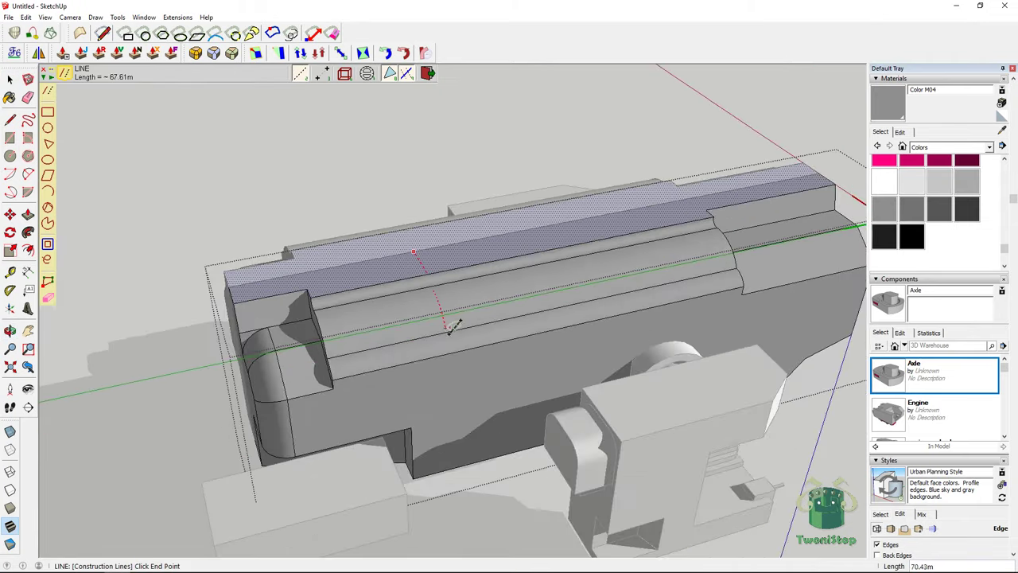
{"action": "scroll", "coordinate": [450, 334], "scroll_direction": "up", "scroll_amount": 4}
{"action": "middle_click_drag", "start_coordinate": [450, 339], "coordinate": [509, 131]}
{"action": "left_click", "coordinate": [510, 132]}
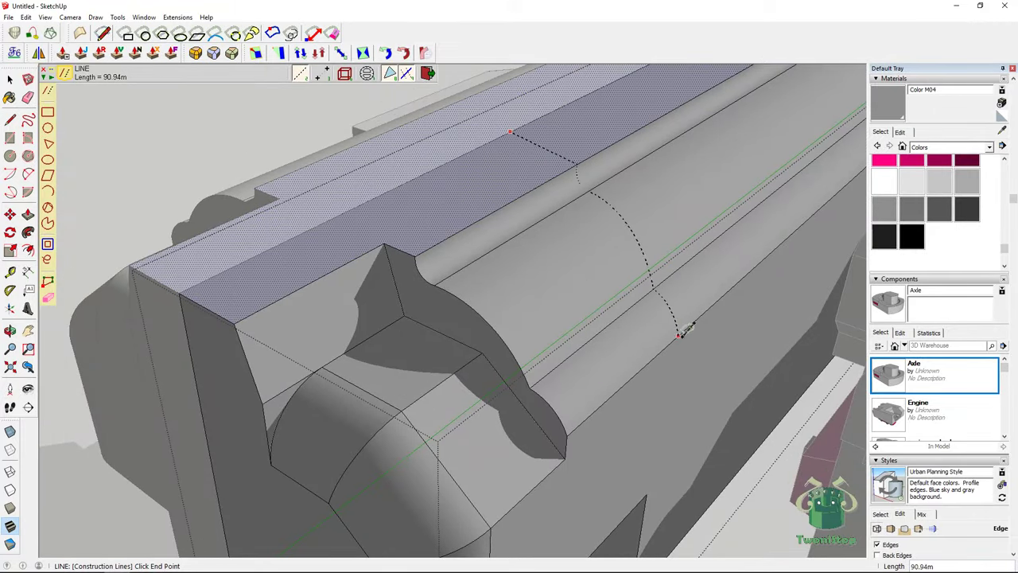
{"action": "middle_click_drag", "start_coordinate": [670, 334], "coordinate": [402, 304]}
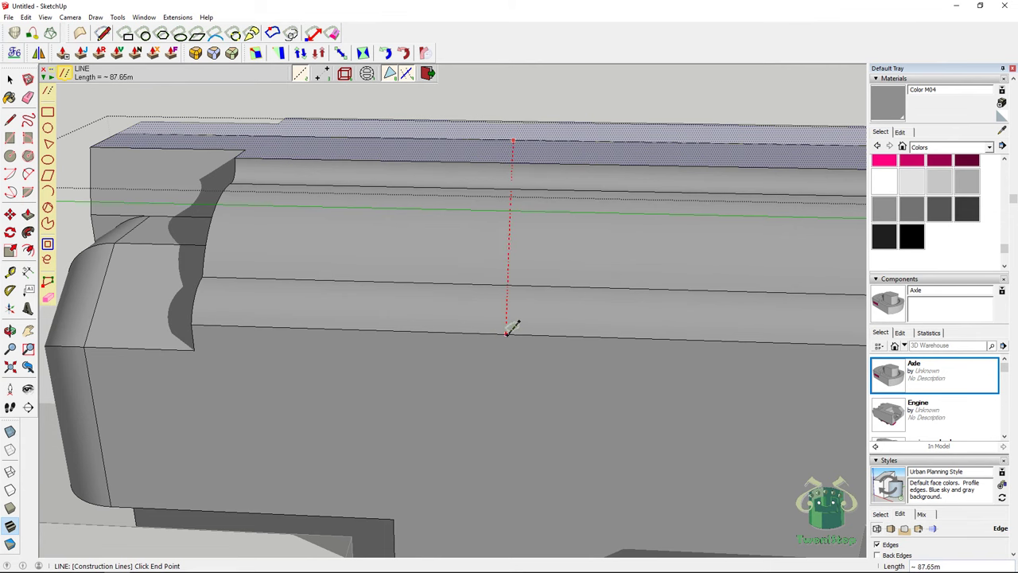
{"action": "middle_click_drag", "start_coordinate": [413, 322], "coordinate": [597, 359]}
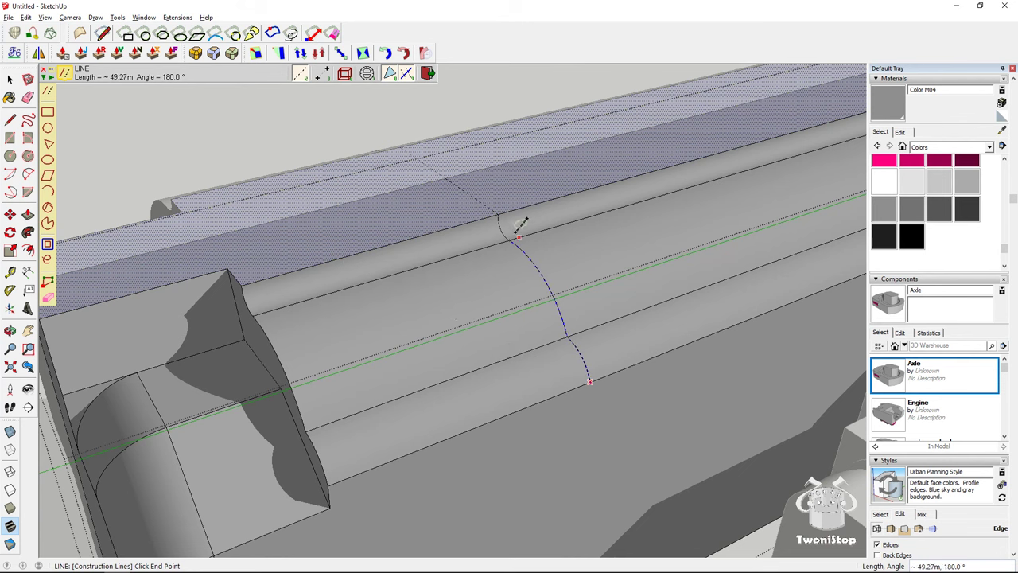
{"action": "left_click", "coordinate": [499, 213]}
{"action": "left_click", "coordinate": [610, 248]}
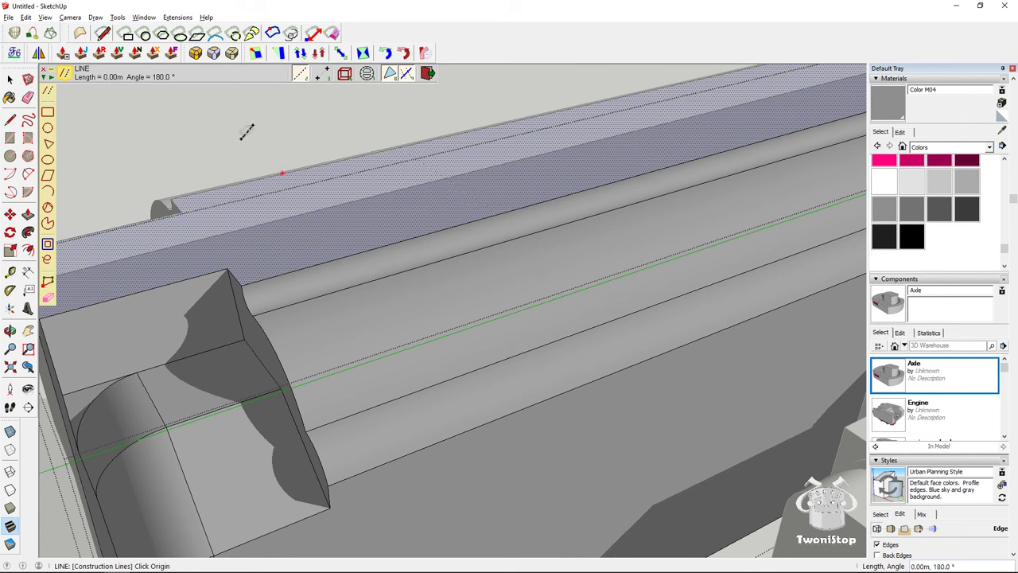
Try to wrap a rectangle across the hull's ridge and curved side with the Rectangle on Surface tool
{"action": "key", "text": "r"}
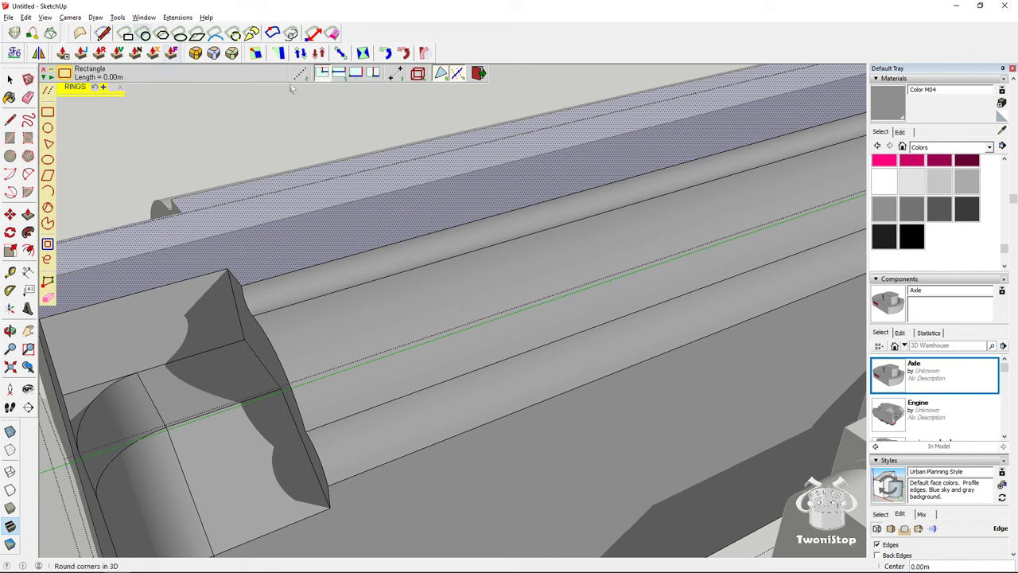
{"action": "left_click", "coordinate": [480, 217]}
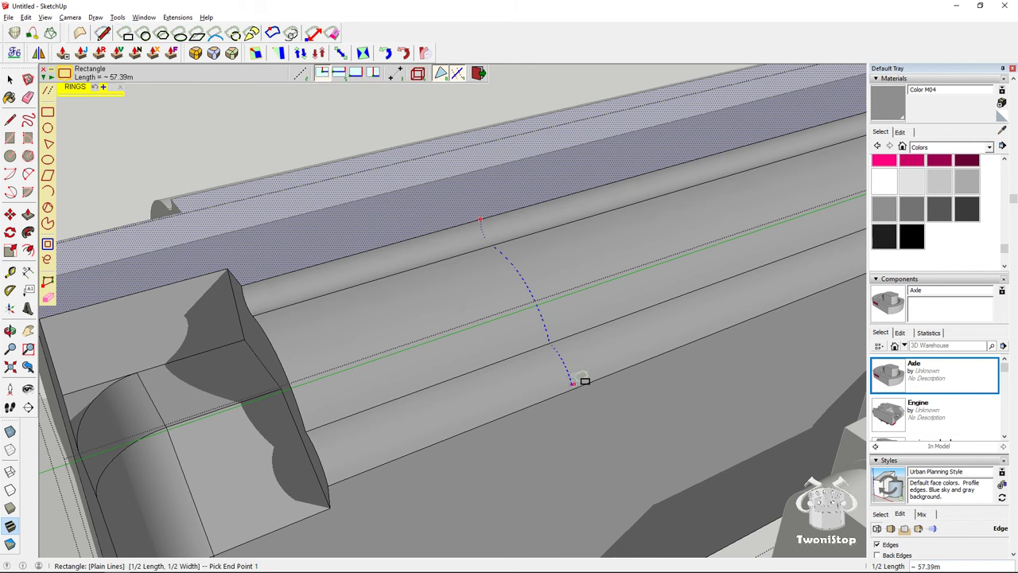
{"action": "left_click", "coordinate": [573, 388]}
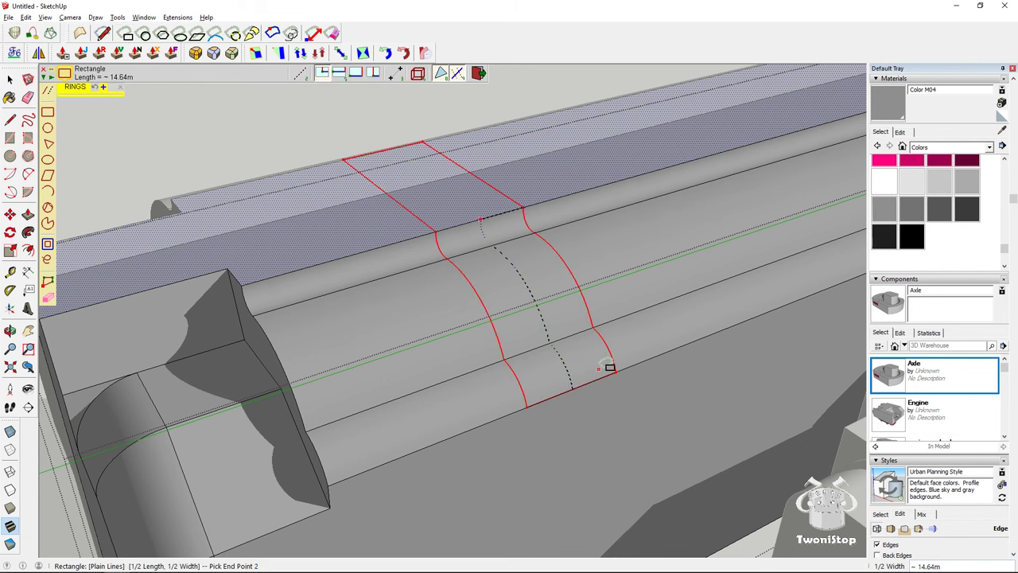
{"action": "left_click", "coordinate": [227, 229]}
{"action": "mouse_move", "coordinate": [227, 229]}
{"action": "middle_mouse_down"}
{"action": "mouse_move", "coordinate": [538, 352]}
{"action": "mouse_move", "coordinate": [636, 333]}
{"action": "mouse_move", "coordinate": [454, 286]}
{"action": "mouse_move", "coordinate": [504, 246]}
{"action": "middle_mouse_up"}
{"action": "key", "text": "r"}
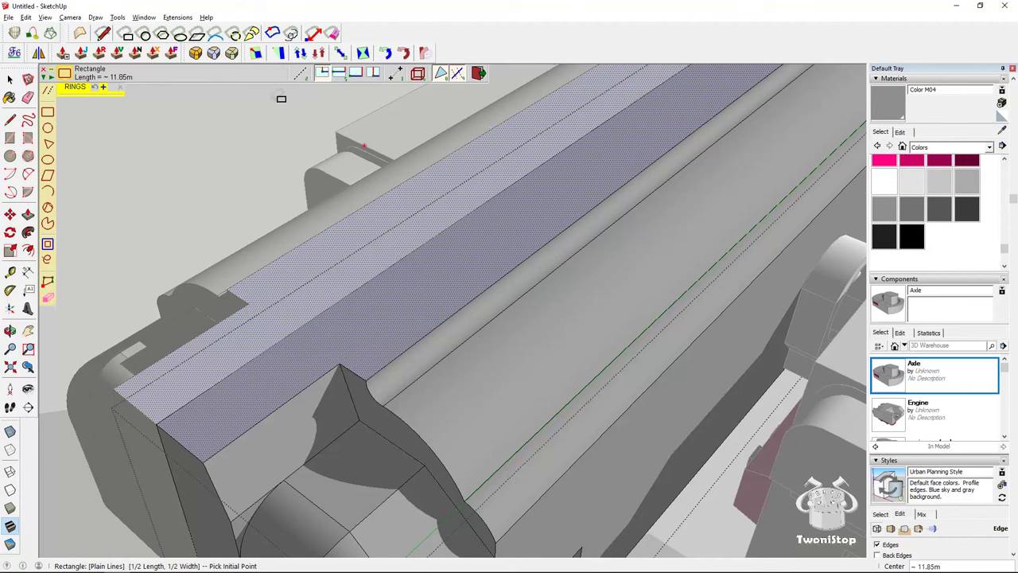
{"action": "left_click", "coordinate": [10, 97]}
{"action": "key", "text": "space"}
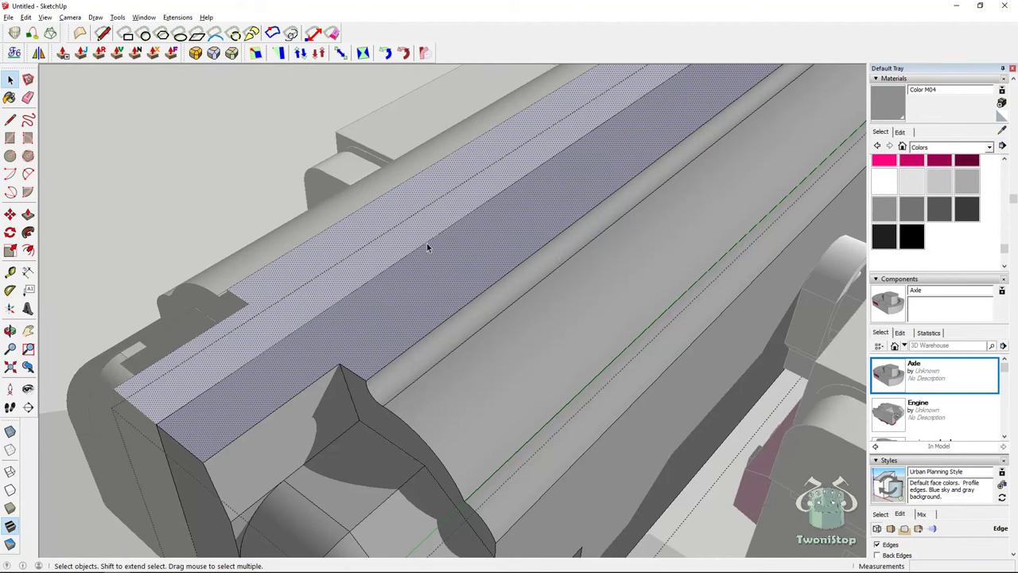
Draw a circle on the hull's selected curved side face with the Circle on Surface tool
{"action": "left_click", "coordinate": [305, 222]}
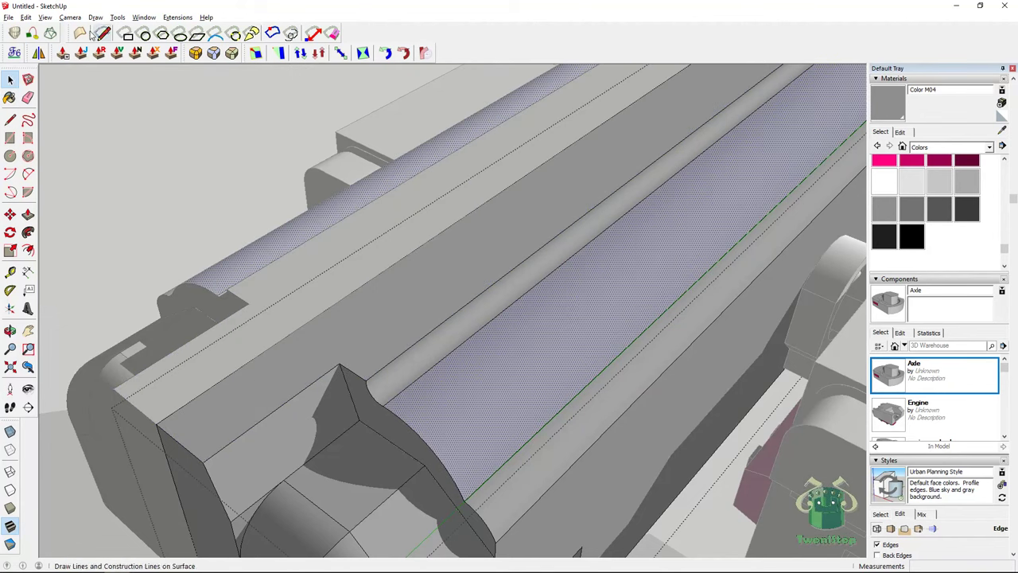
{"action": "left_click", "coordinate": [127, 35]}
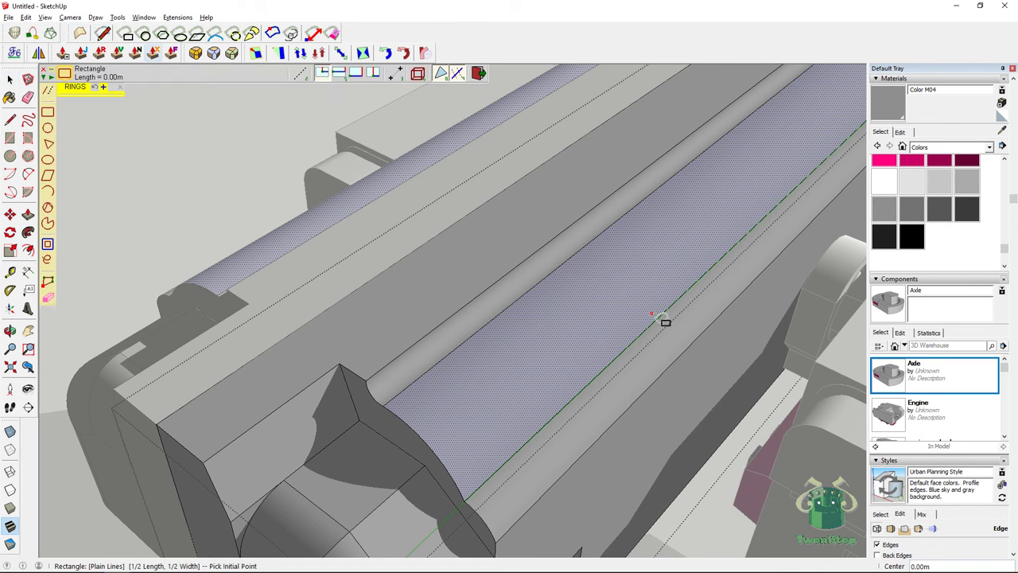
{"action": "left_click", "coordinate": [145, 35]}
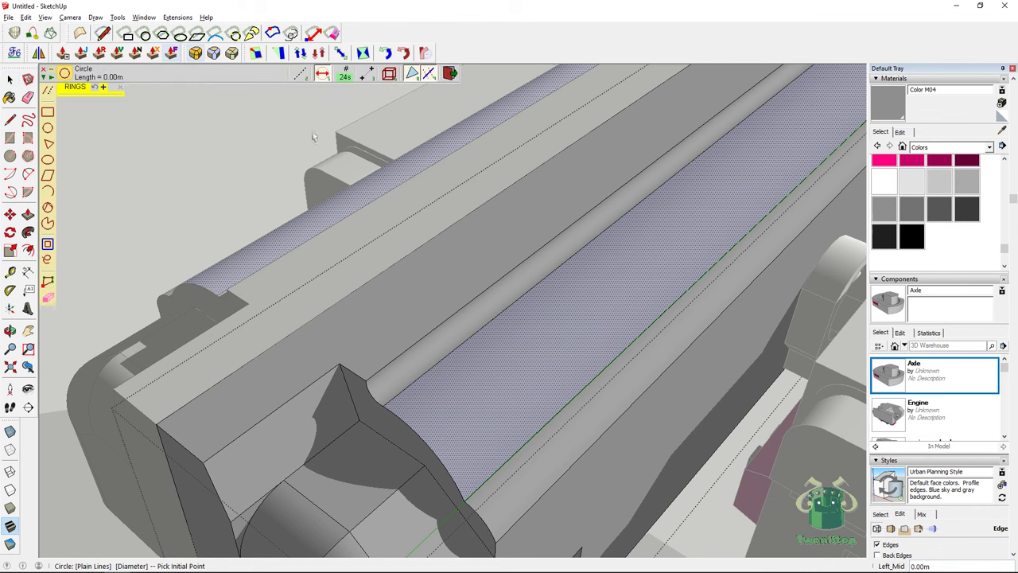
{"action": "left_click", "coordinate": [566, 315]}
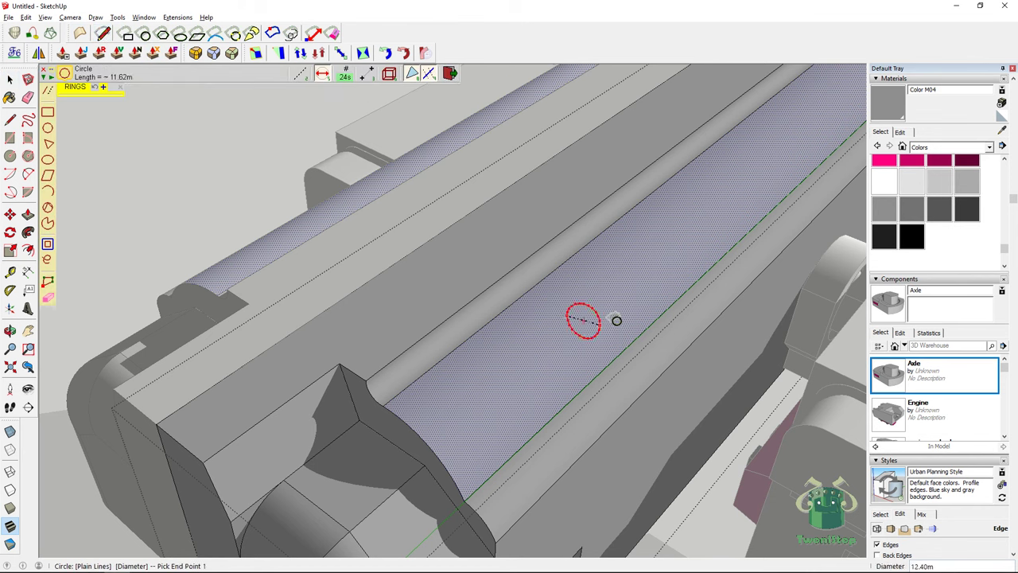
{"action": "left_click", "coordinate": [648, 273]}
{"action": "middle_click_drag", "start_coordinate": [647, 272], "coordinate": [463, 310]}
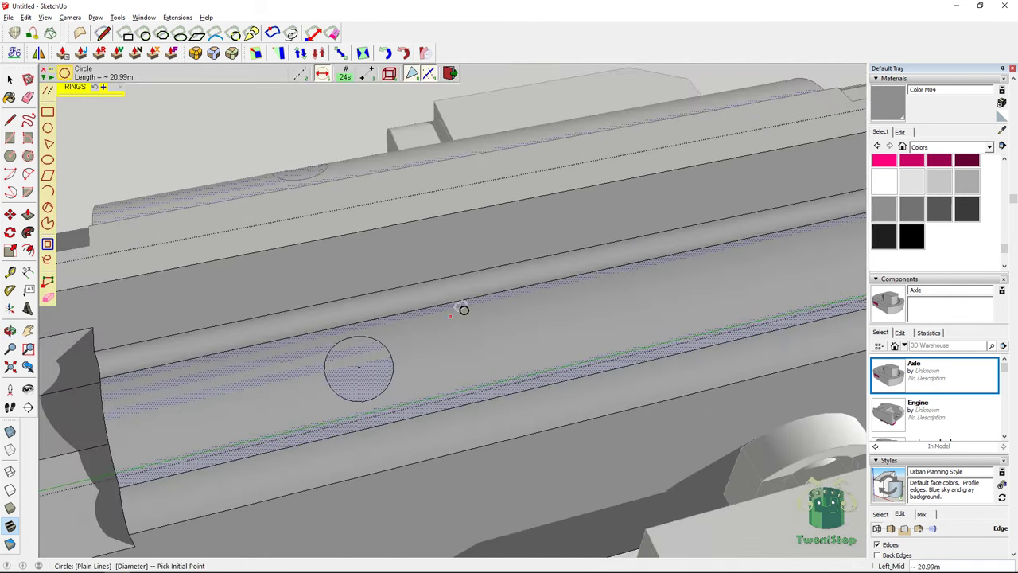
{"action": "key", "text": "space"}
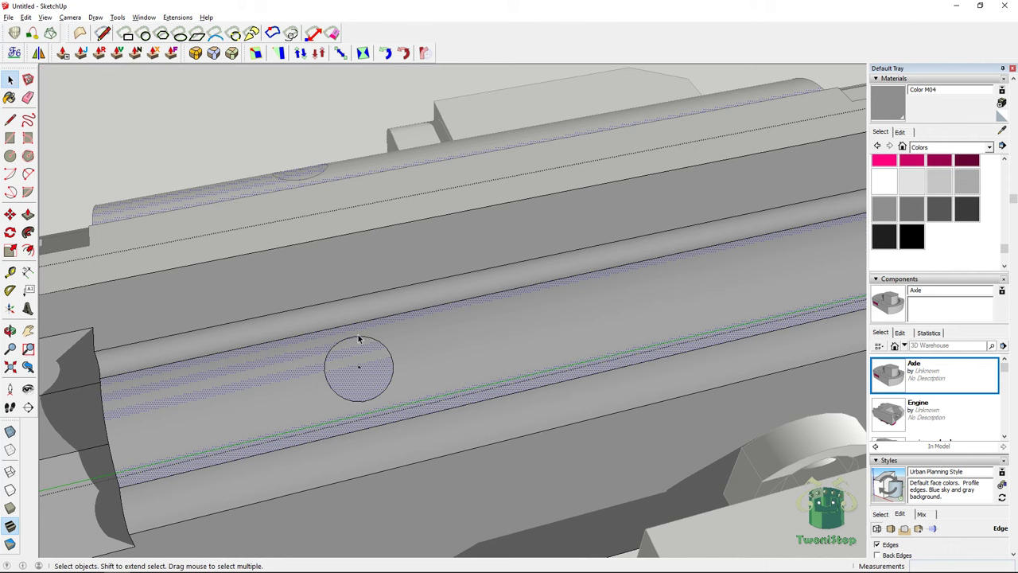
{"action": "middle_click_drag", "start_coordinate": [358, 339], "coordinate": [464, 326]}
{"action": "scroll", "coordinate": [465, 326], "scroll_direction": "down", "scroll_amount": 3}
Wrap a rectangle across the hull's curved side near its notched end, with half-dimensions of about 11.8 m along the hull and 45.9 m across
{"action": "left_click", "coordinate": [511, 312]}
{"action": "scroll", "coordinate": [475, 312], "scroll_direction": "up", "scroll_amount": 4}
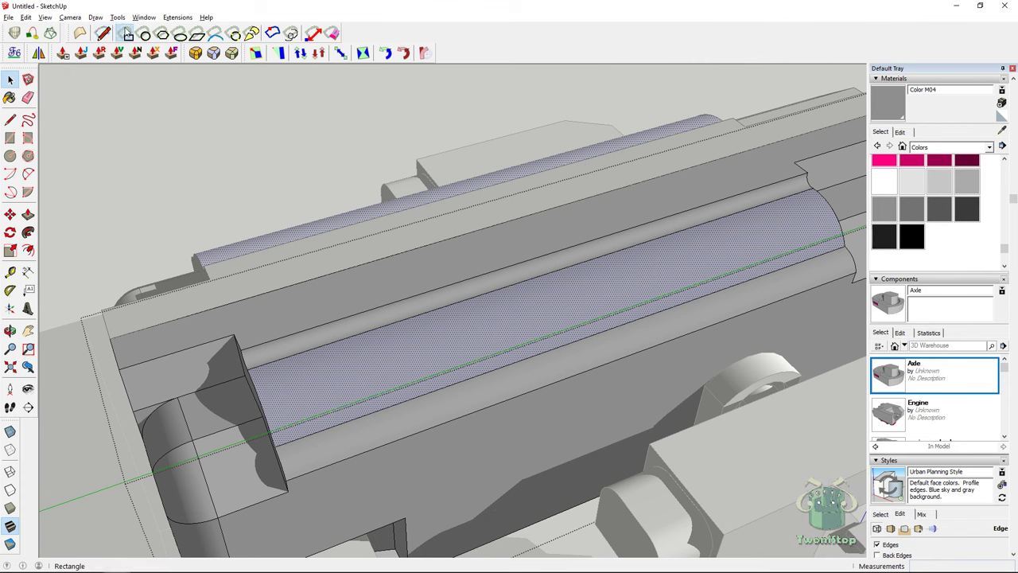
{"action": "left_click", "coordinate": [104, 34]}
{"action": "left_click", "coordinate": [443, 343]}
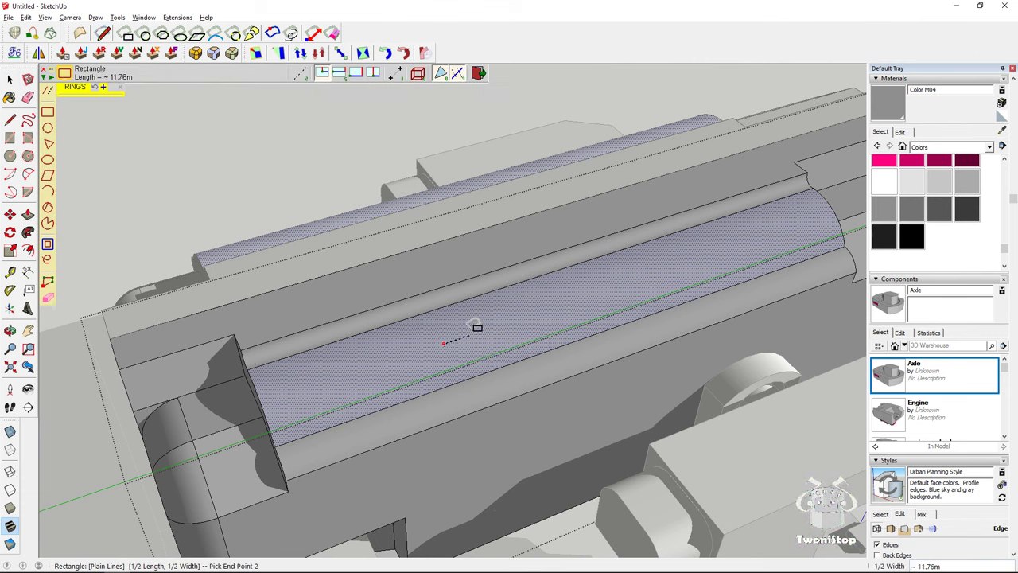
{"action": "left_click", "coordinate": [469, 336]}
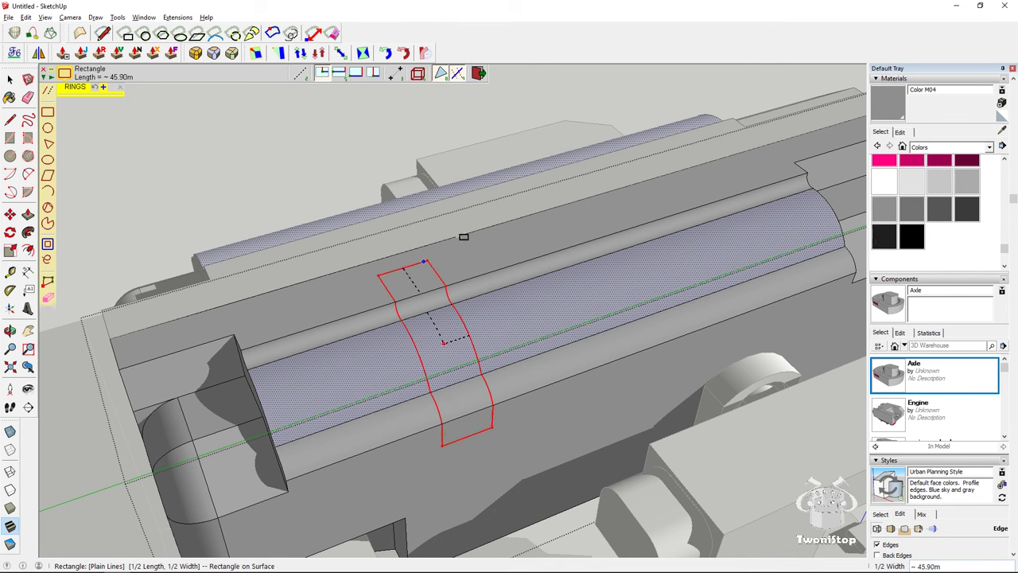
{"action": "left_click", "coordinate": [455, 239]}
{"action": "middle_click_drag", "start_coordinate": [481, 264], "coordinate": [471, 244]}
Delete the centre mark inside the wrapped rectangle
{"action": "left_click", "coordinate": [10, 79]}
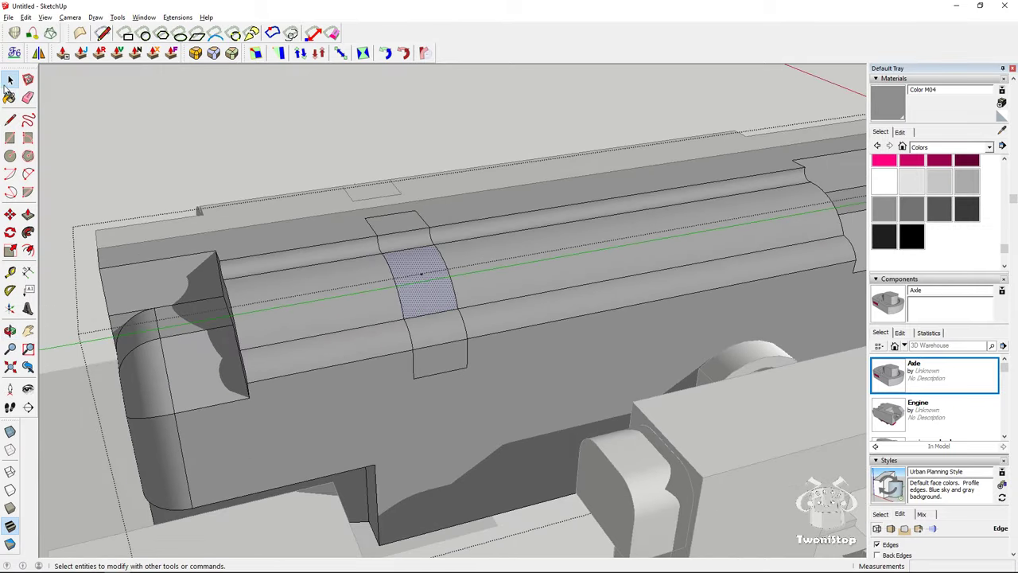
{"action": "scroll", "coordinate": [386, 282], "scroll_direction": "up", "scroll_amount": 2}
{"action": "left_click", "coordinate": [458, 346]}
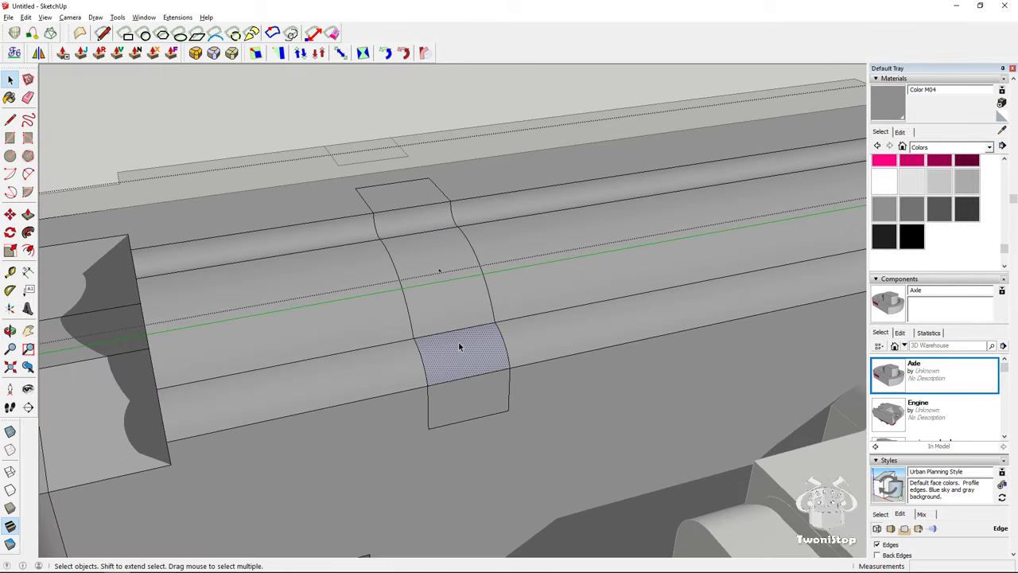
{"action": "left_click", "coordinate": [441, 272]}
{"action": "left_click", "coordinate": [440, 272]}
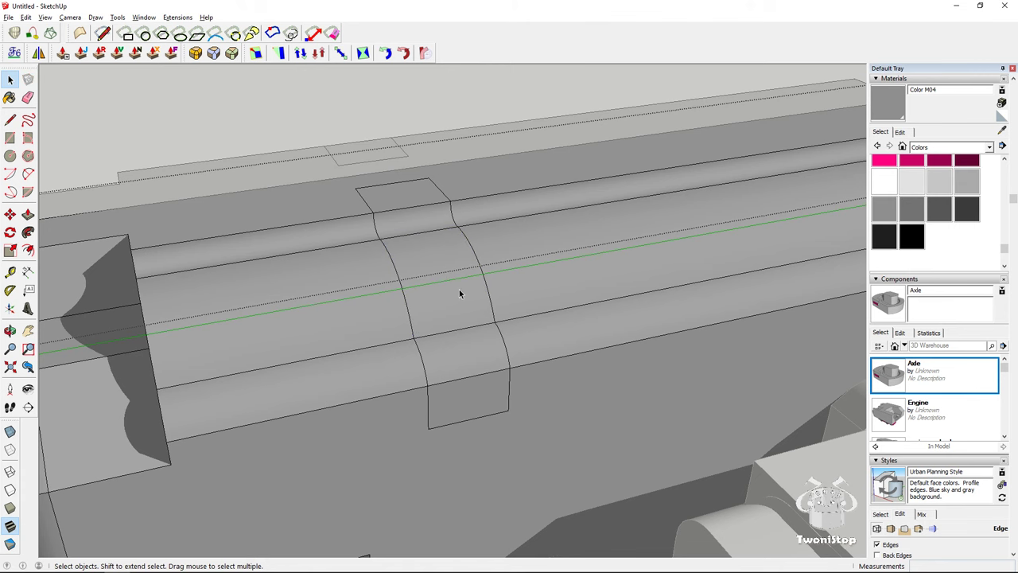
{"action": "scroll", "coordinate": [458, 293], "scroll_direction": "down", "scroll_amount": 8}
{"action": "scroll", "coordinate": [516, 280], "scroll_direction": "up", "scroll_amount": 6}
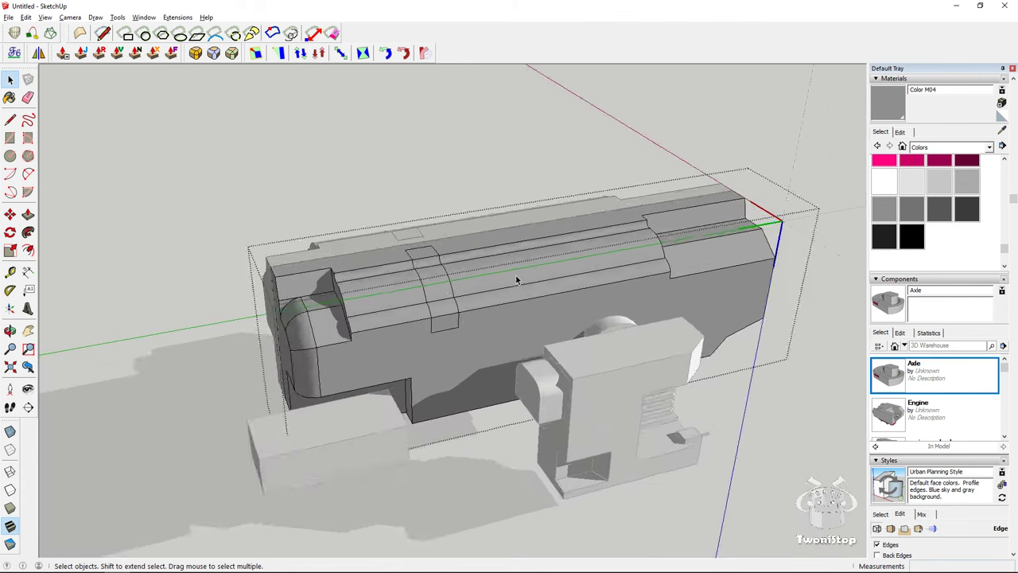
Try to narrow the upper end face of the wrapped strap along the green axis with Scale
{"action": "left_click", "coordinate": [418, 296]}
{"action": "scroll", "coordinate": [557, 279], "scroll_direction": "down", "scroll_amount": 5}
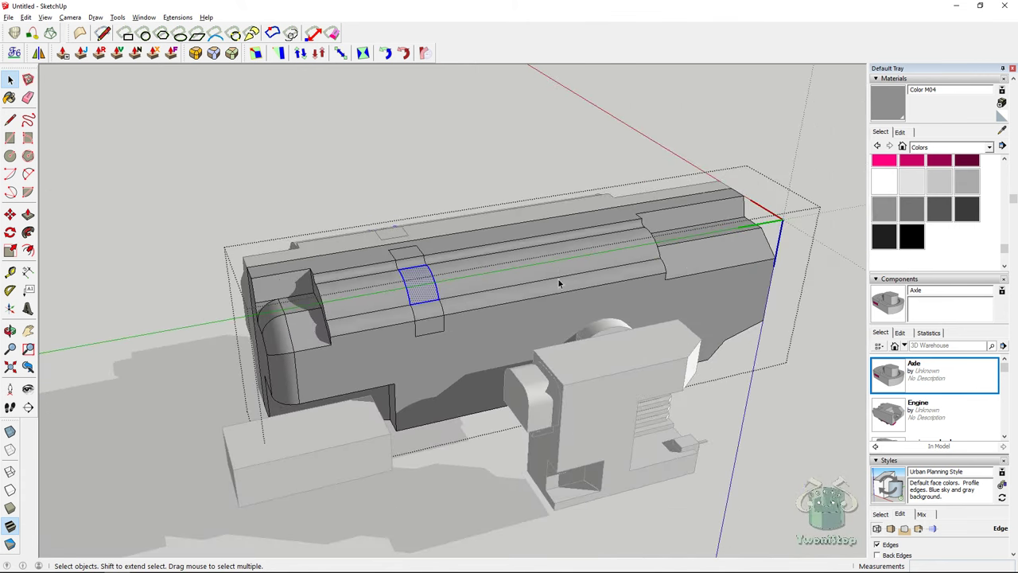
{"action": "scroll", "coordinate": [495, 341], "scroll_direction": "up", "scroll_amount": 2}
{"action": "scroll", "coordinate": [384, 284], "scroll_direction": "up", "scroll_amount": 4}
{"action": "scroll", "coordinate": [371, 259], "scroll_direction": "up", "scroll_amount": 5}
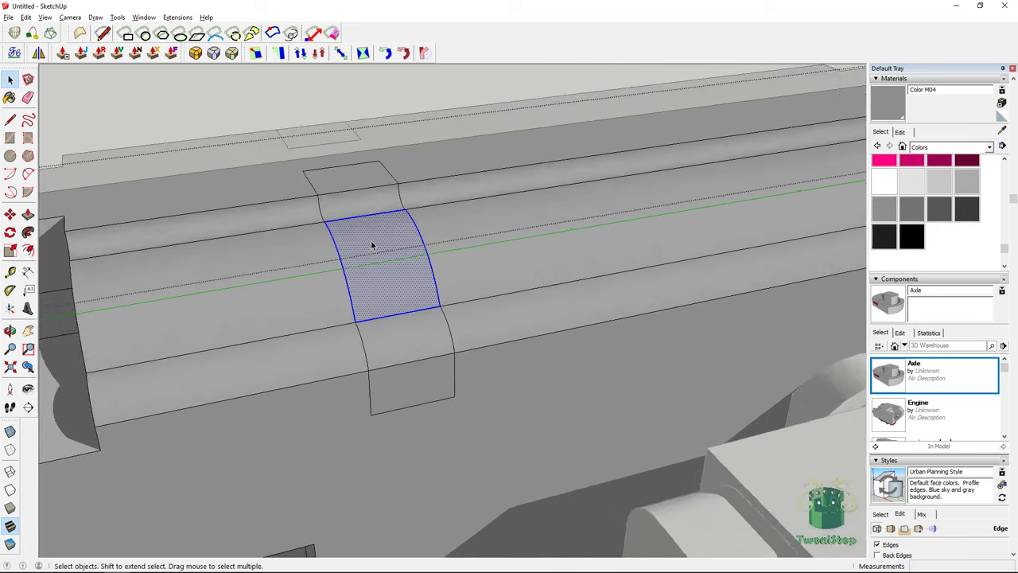
{"action": "middle_click_drag", "start_coordinate": [368, 256], "coordinate": [402, 304]}
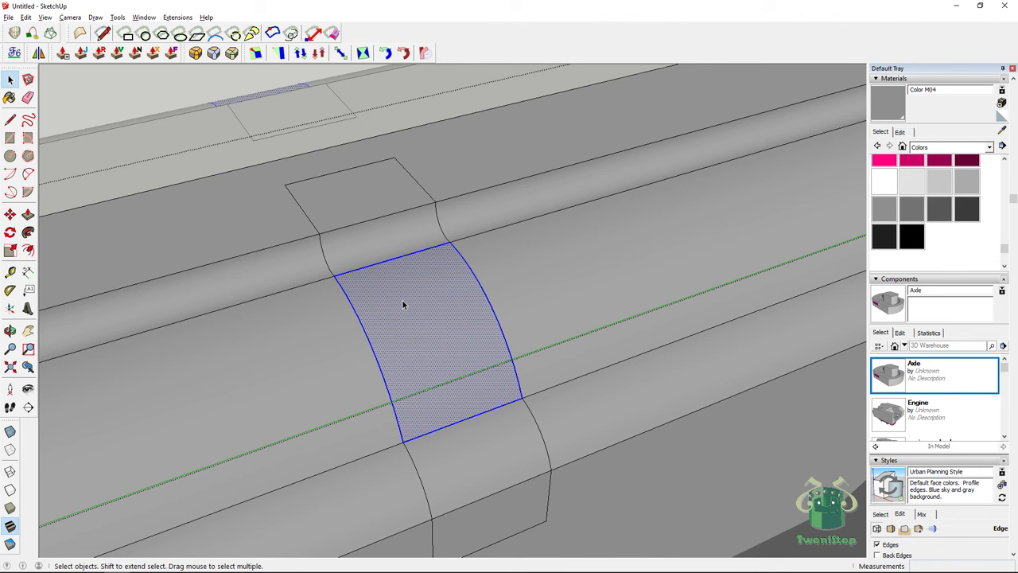
{"action": "left_click", "coordinate": [346, 213]}
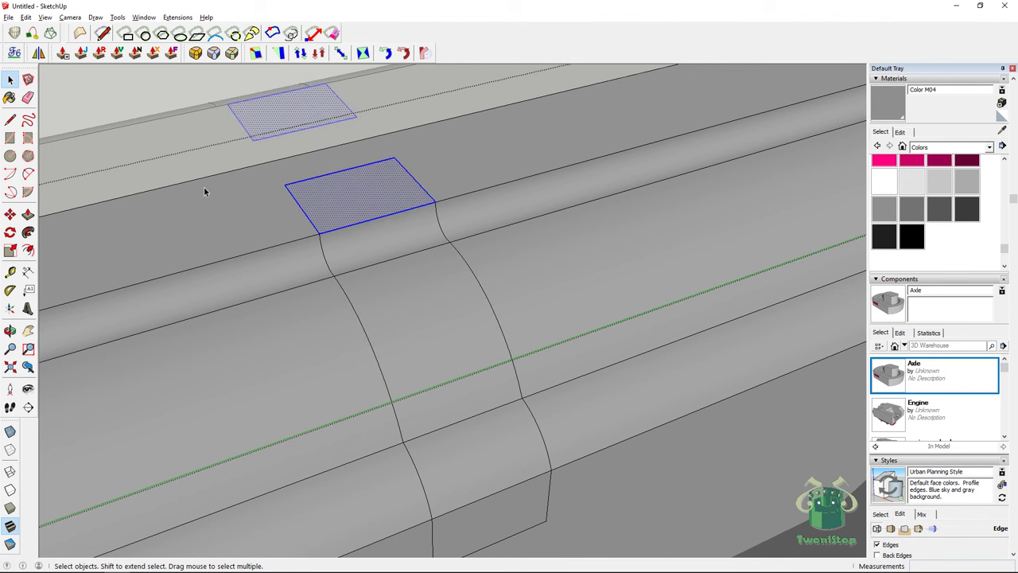
{"action": "left_click", "coordinate": [9, 250]}
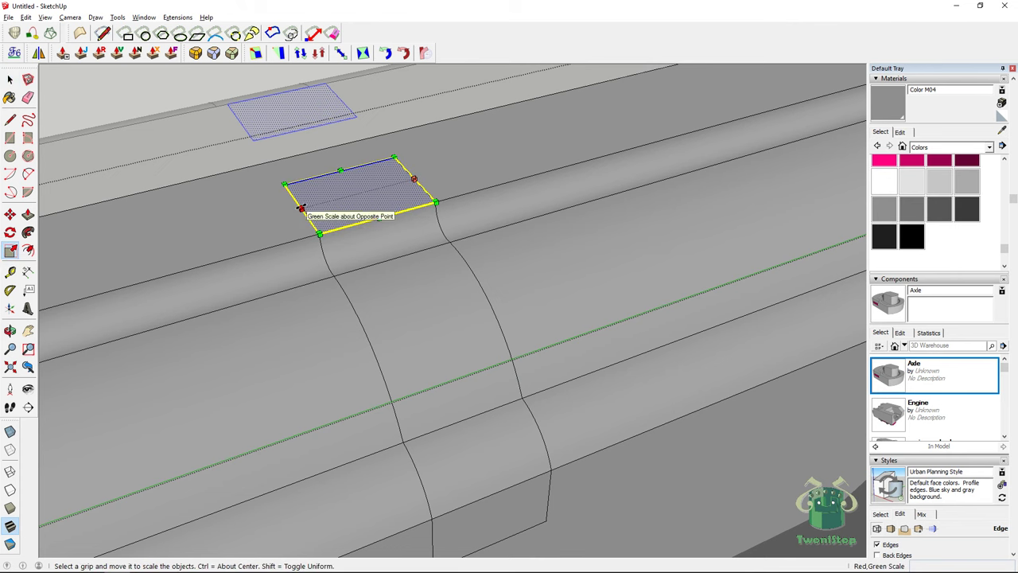
{"action": "left_click_drag", "start_coordinate": [300, 208], "coordinate": [325, 199]}
{"action": "middle_click_drag", "start_coordinate": [546, 239], "coordinate": [512, 231]}
{"action": "scroll", "coordinate": [512, 231], "scroll_direction": "down", "scroll_amount": 4}
{"action": "scroll", "coordinate": [579, 260], "scroll_direction": "up", "scroll_amount": 2}
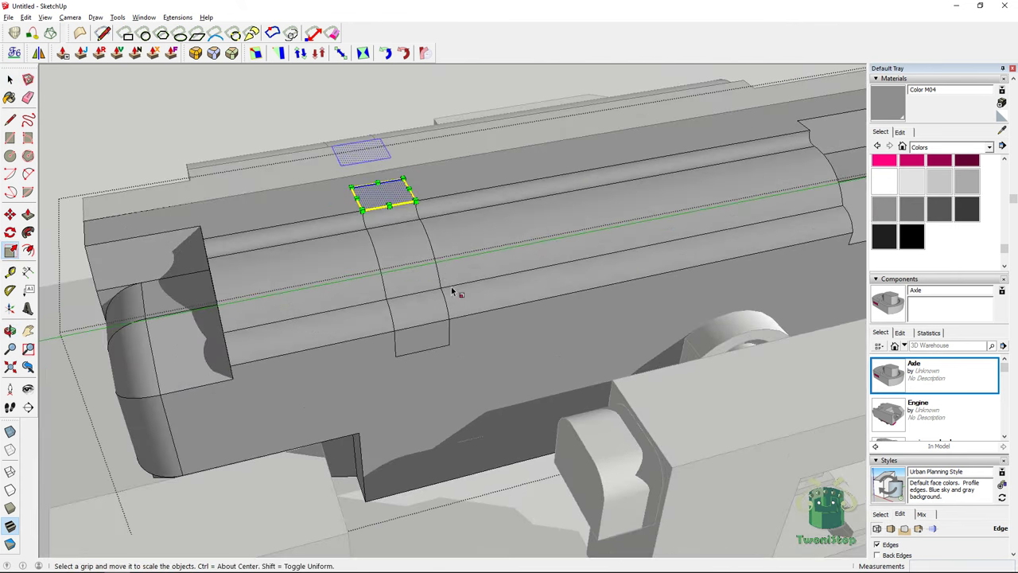
{"action": "scroll", "coordinate": [454, 291], "scroll_direction": "up", "scroll_amount": 2}
Thicken the wrapped strap's faces outward by about 2 m with Joint Push Pull and leave the hull's editing mode
{"action": "key", "text": "space"}
{"action": "left_click", "coordinate": [376, 209]}
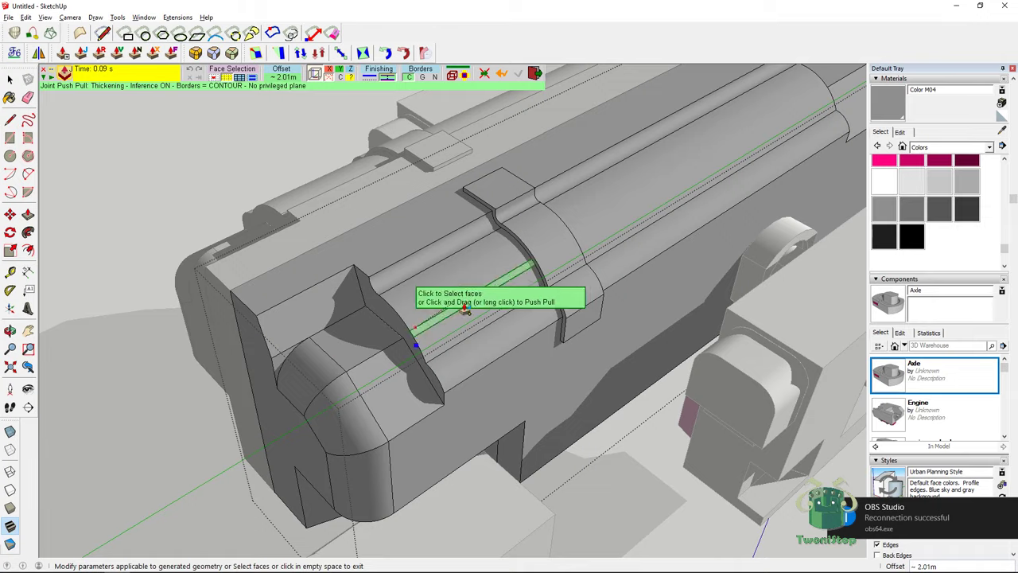
{"action": "middle_click_drag", "start_coordinate": [466, 307], "coordinate": [541, 259]}
{"action": "key", "text": "space"}
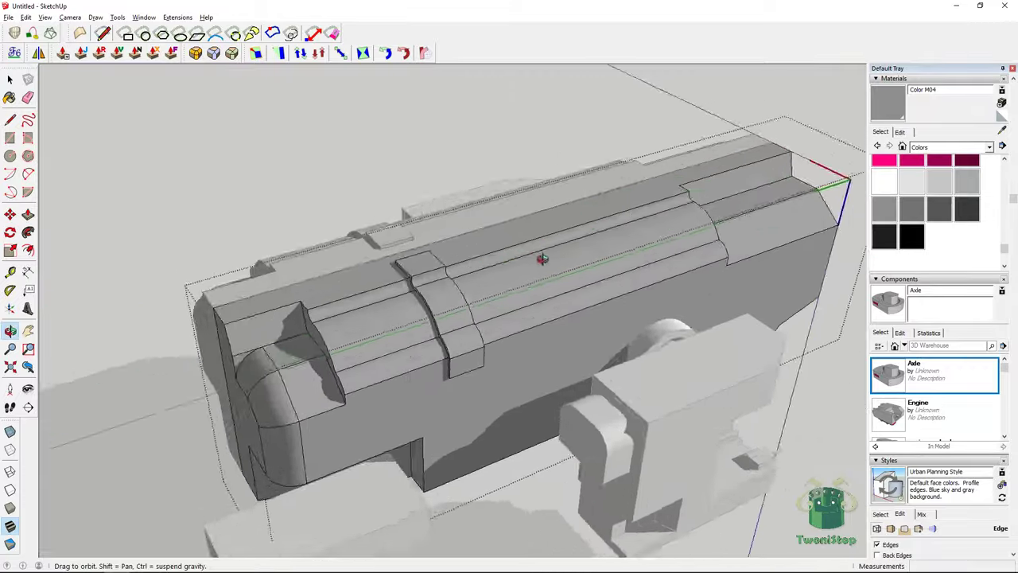
{"action": "scroll", "coordinate": [551, 258], "scroll_direction": "down", "scroll_amount": 2}
{"action": "left_click", "coordinate": [9, 80]}
Copy the whole box along the red axis to the opposite side of the hull
{"action": "middle_click_drag", "start_coordinate": [182, 188], "coordinate": [504, 423]}
{"action": "triple_click", "coordinate": [503, 421]}
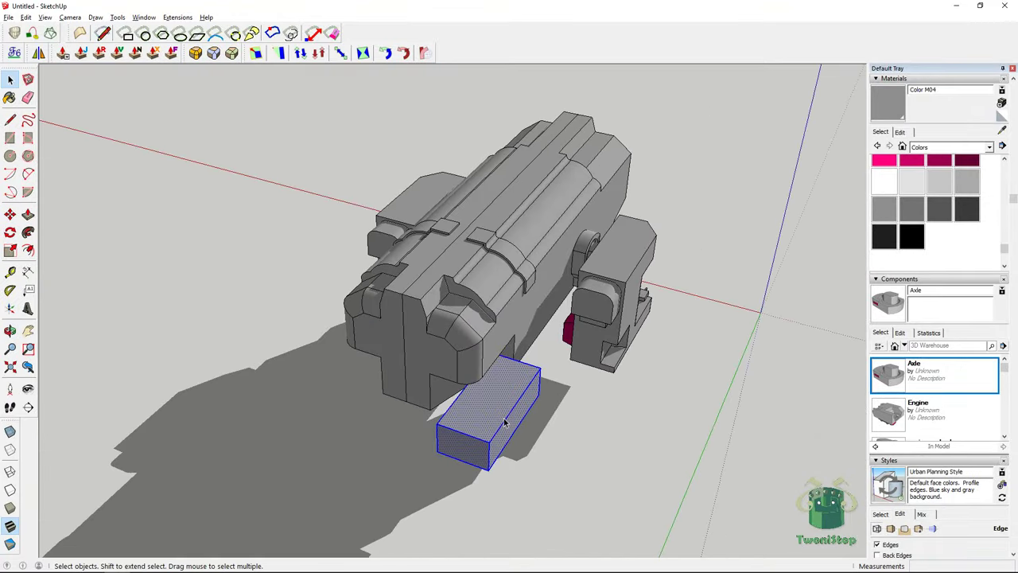
{"action": "right_click", "coordinate": [504, 403]}
{"action": "left_click", "coordinate": [10, 213]}
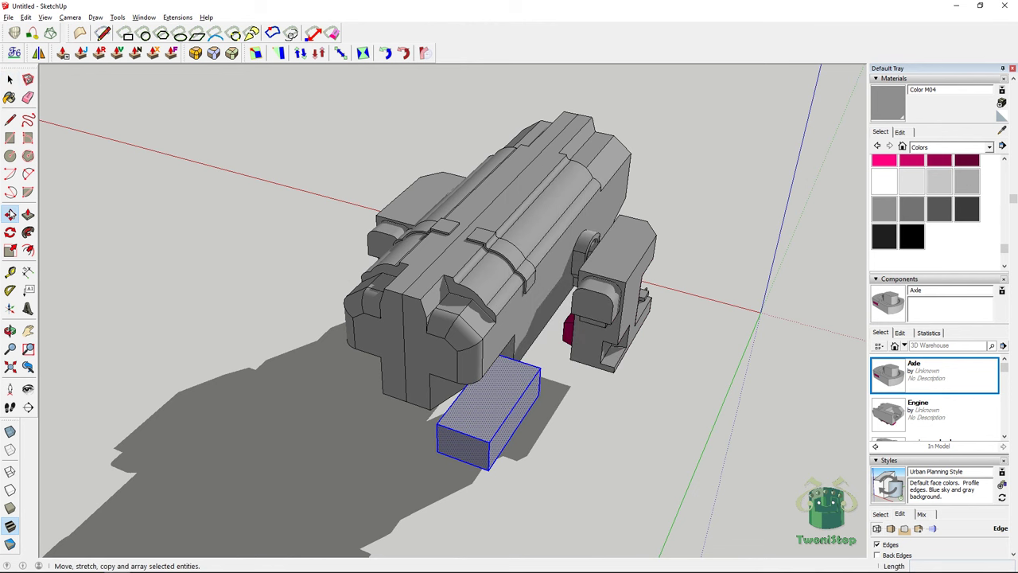
{"action": "left_click", "coordinate": [484, 408]}
{"action": "key", "text": "ctrl"}
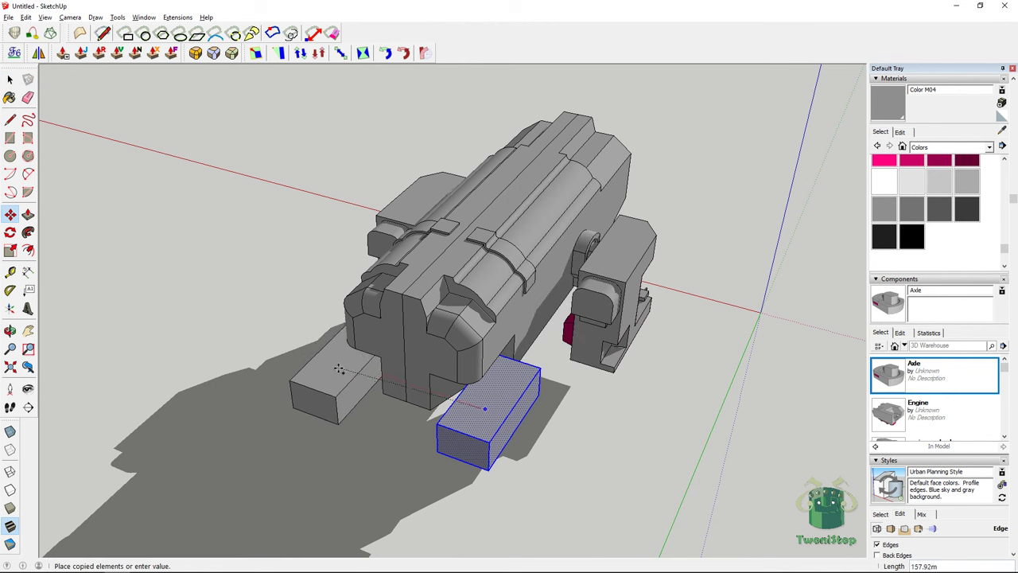
{"action": "left_click", "coordinate": [349, 365]}
{"action": "left_click", "coordinate": [9, 79]}
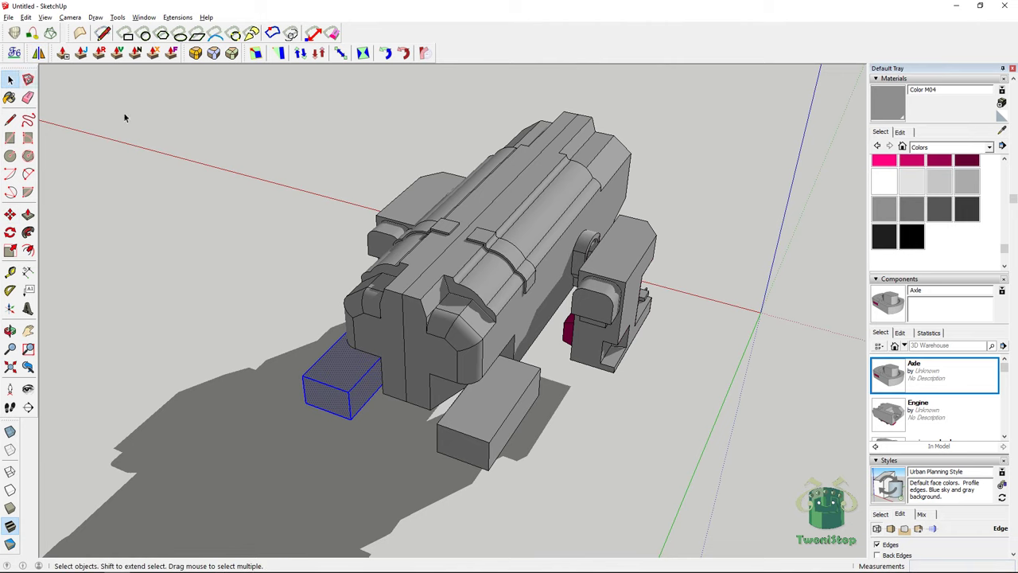
{"action": "left_click", "coordinate": [171, 137]}
Examine the spacecraft from its sides and far end, checking the straps, engines and boxes
{"action": "middle_click_drag", "start_coordinate": [172, 137], "coordinate": [821, 208]}
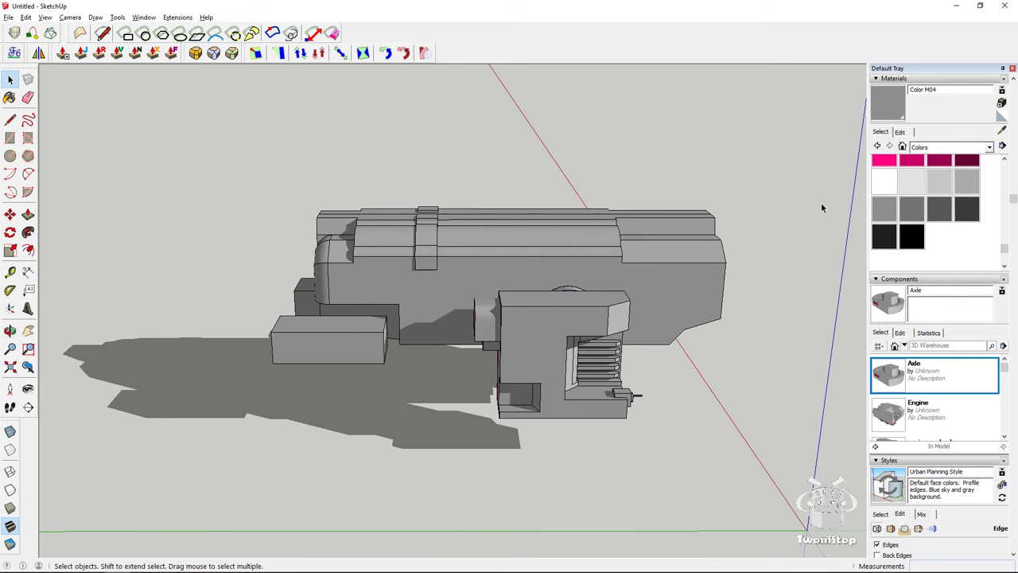
{"action": "middle_click_drag", "start_coordinate": [719, 230], "coordinate": [335, 437]}
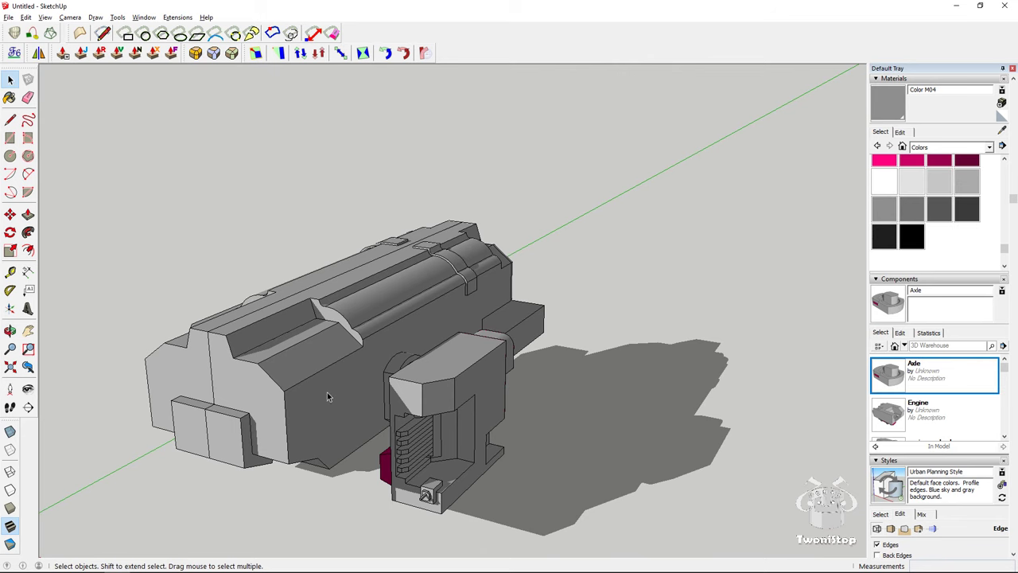
{"action": "middle_click_drag", "start_coordinate": [391, 373], "coordinate": [223, 403]}
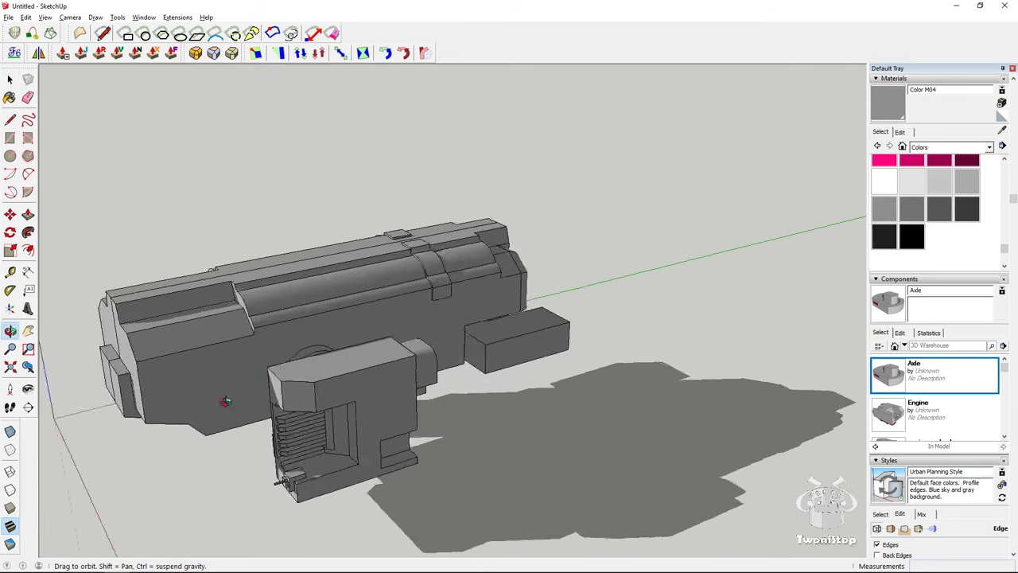
{"action": "scroll", "coordinate": [225, 397], "scroll_direction": "down", "scroll_amount": 3}
{"action": "scroll", "coordinate": [278, 309], "scroll_direction": "up", "scroll_amount": 3}
{"action": "middle_click_drag", "start_coordinate": [277, 308], "coordinate": [411, 281]}
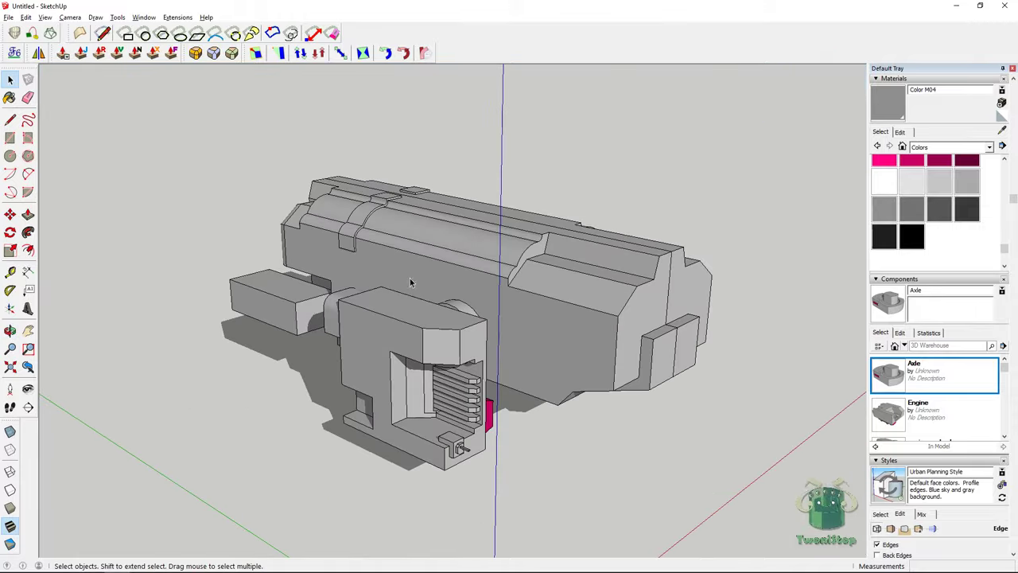
{"action": "left_click", "coordinate": [381, 332]}
{"action": "middle_click_drag", "start_coordinate": [434, 329], "coordinate": [347, 225]}
{"action": "scroll", "coordinate": [347, 225], "scroll_direction": "down", "scroll_amount": 1}
{"action": "left_click", "coordinate": [474, 321]}
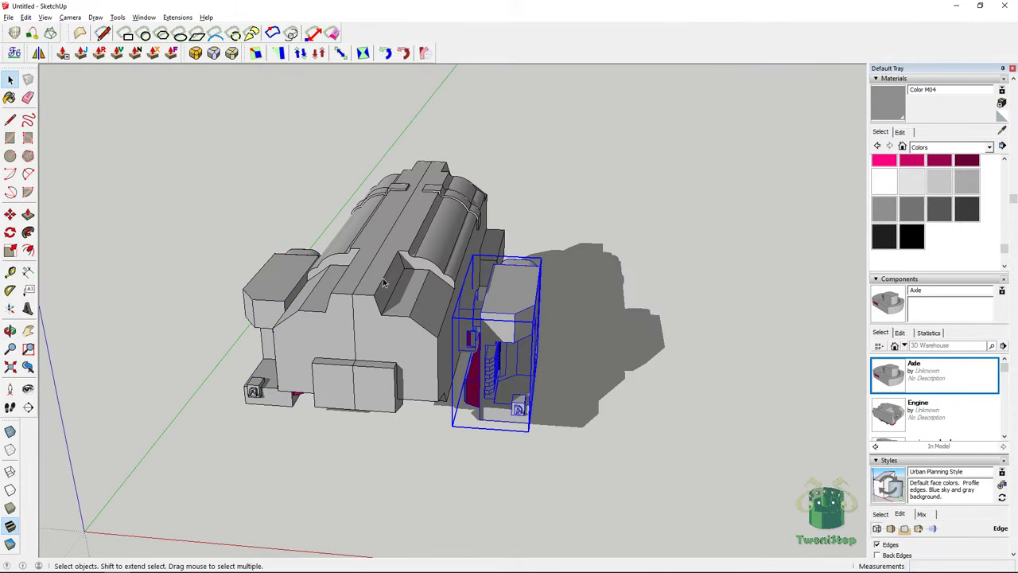
{"action": "middle_click_drag", "start_coordinate": [676, 171], "coordinate": [550, 182]}
{"action": "left_click", "coordinate": [547, 183]}
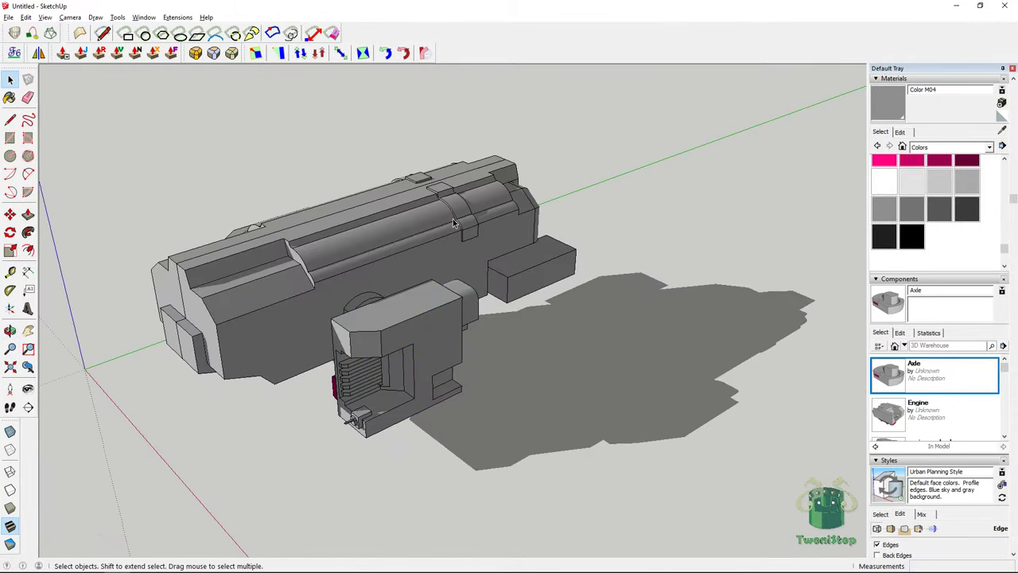